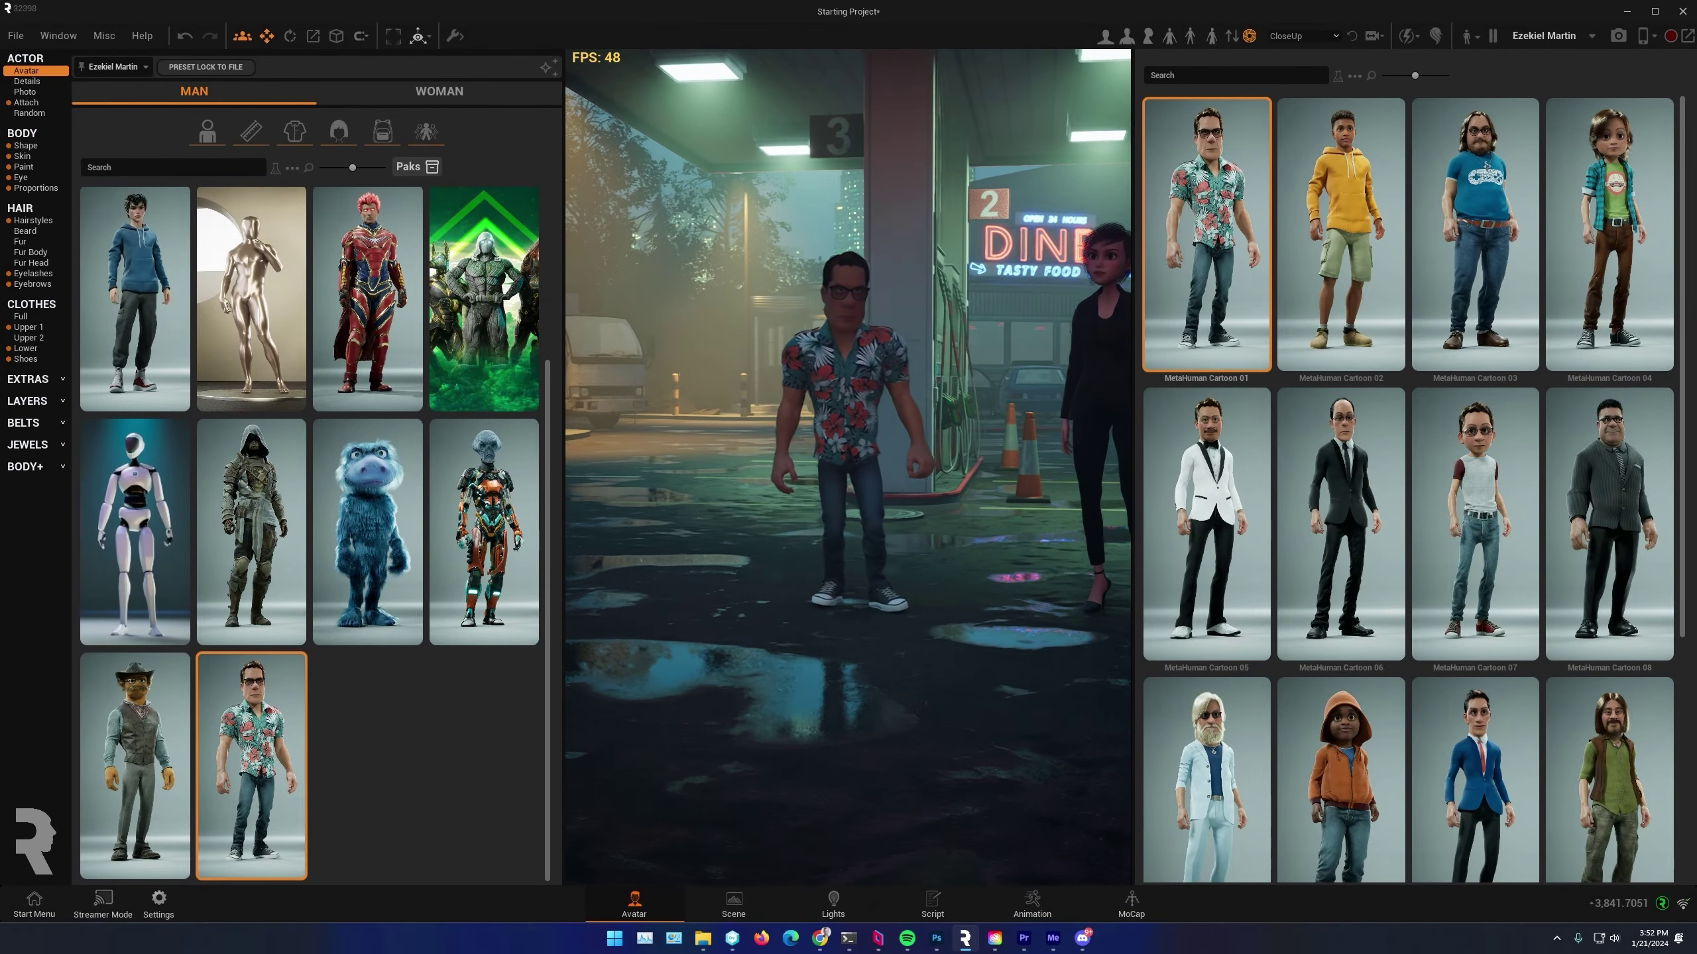
Replace the woman's avatar with the Alien02 preset from the male alien characters
left_click(834, 909)
scroll(1624, 458, "down", 2)
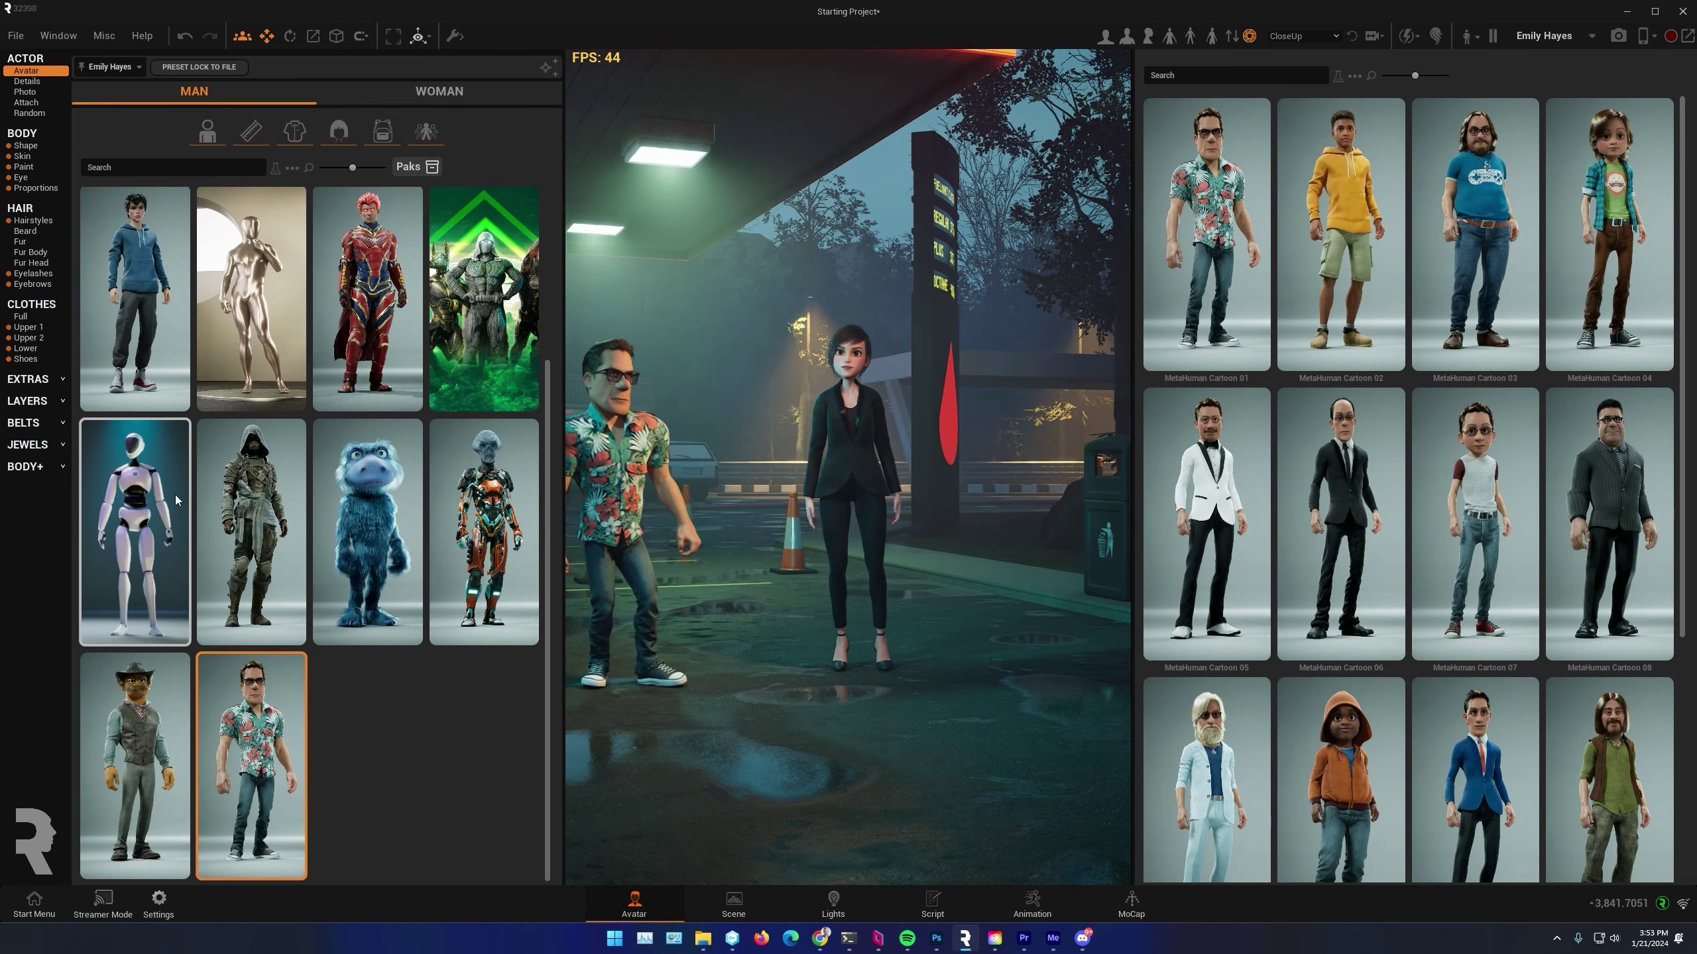
scroll(281, 388, "down", 2)
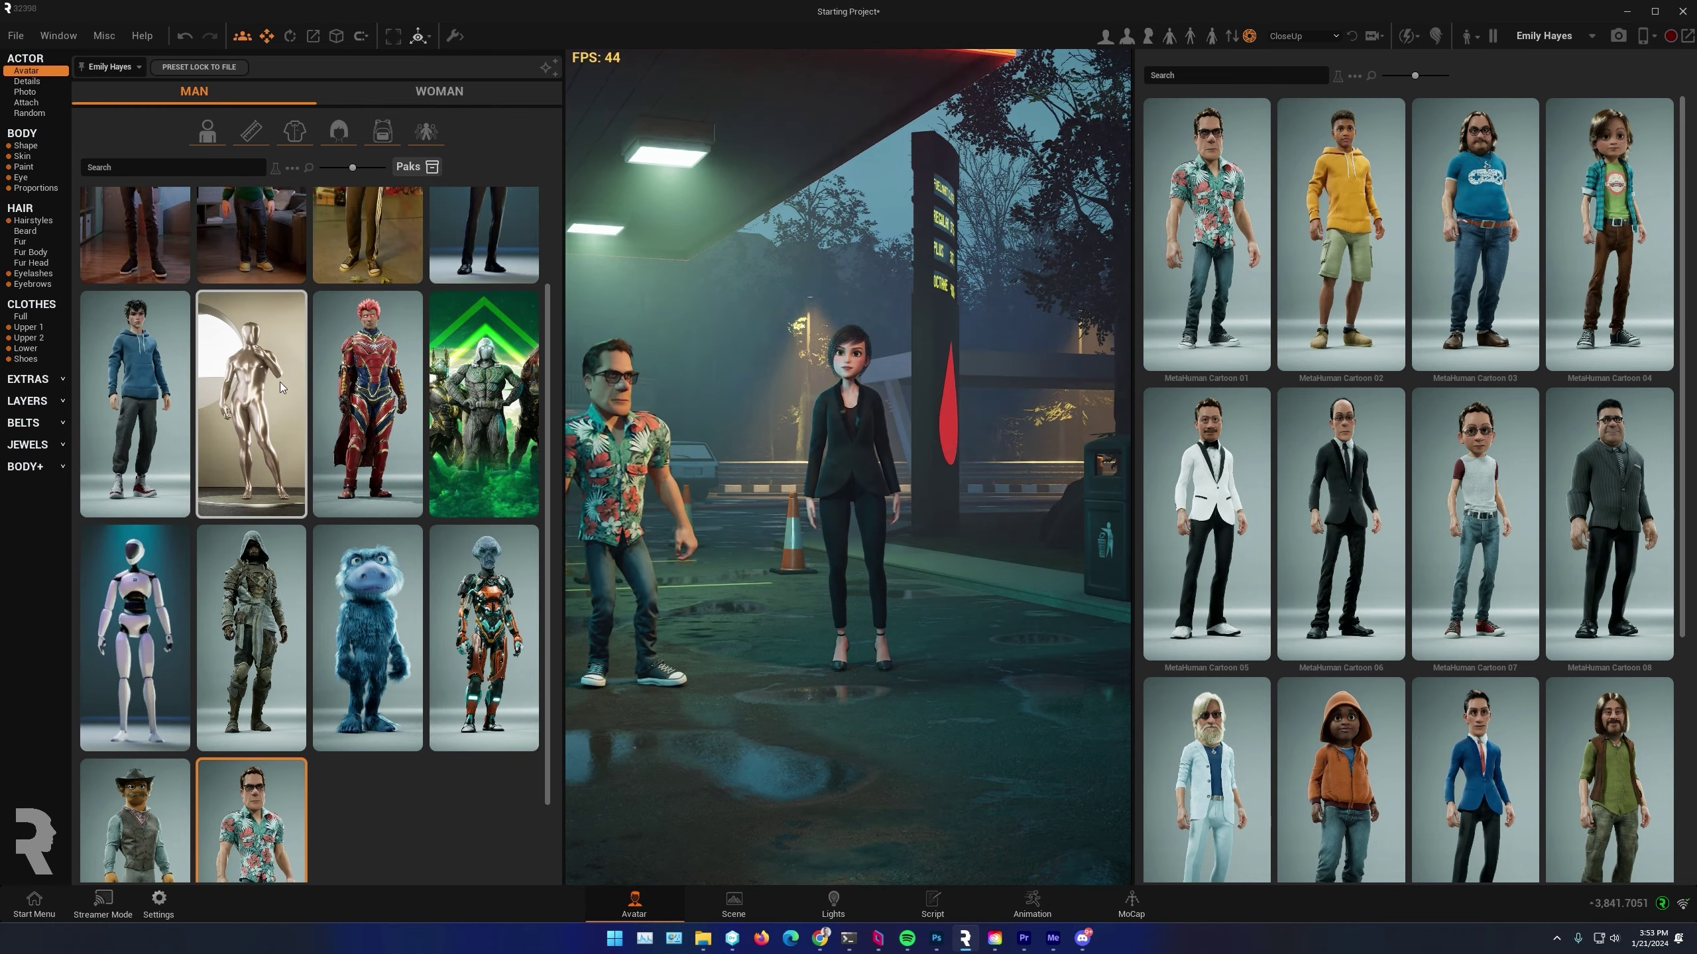
scroll(280, 388, "up", 1)
left_click(484, 661)
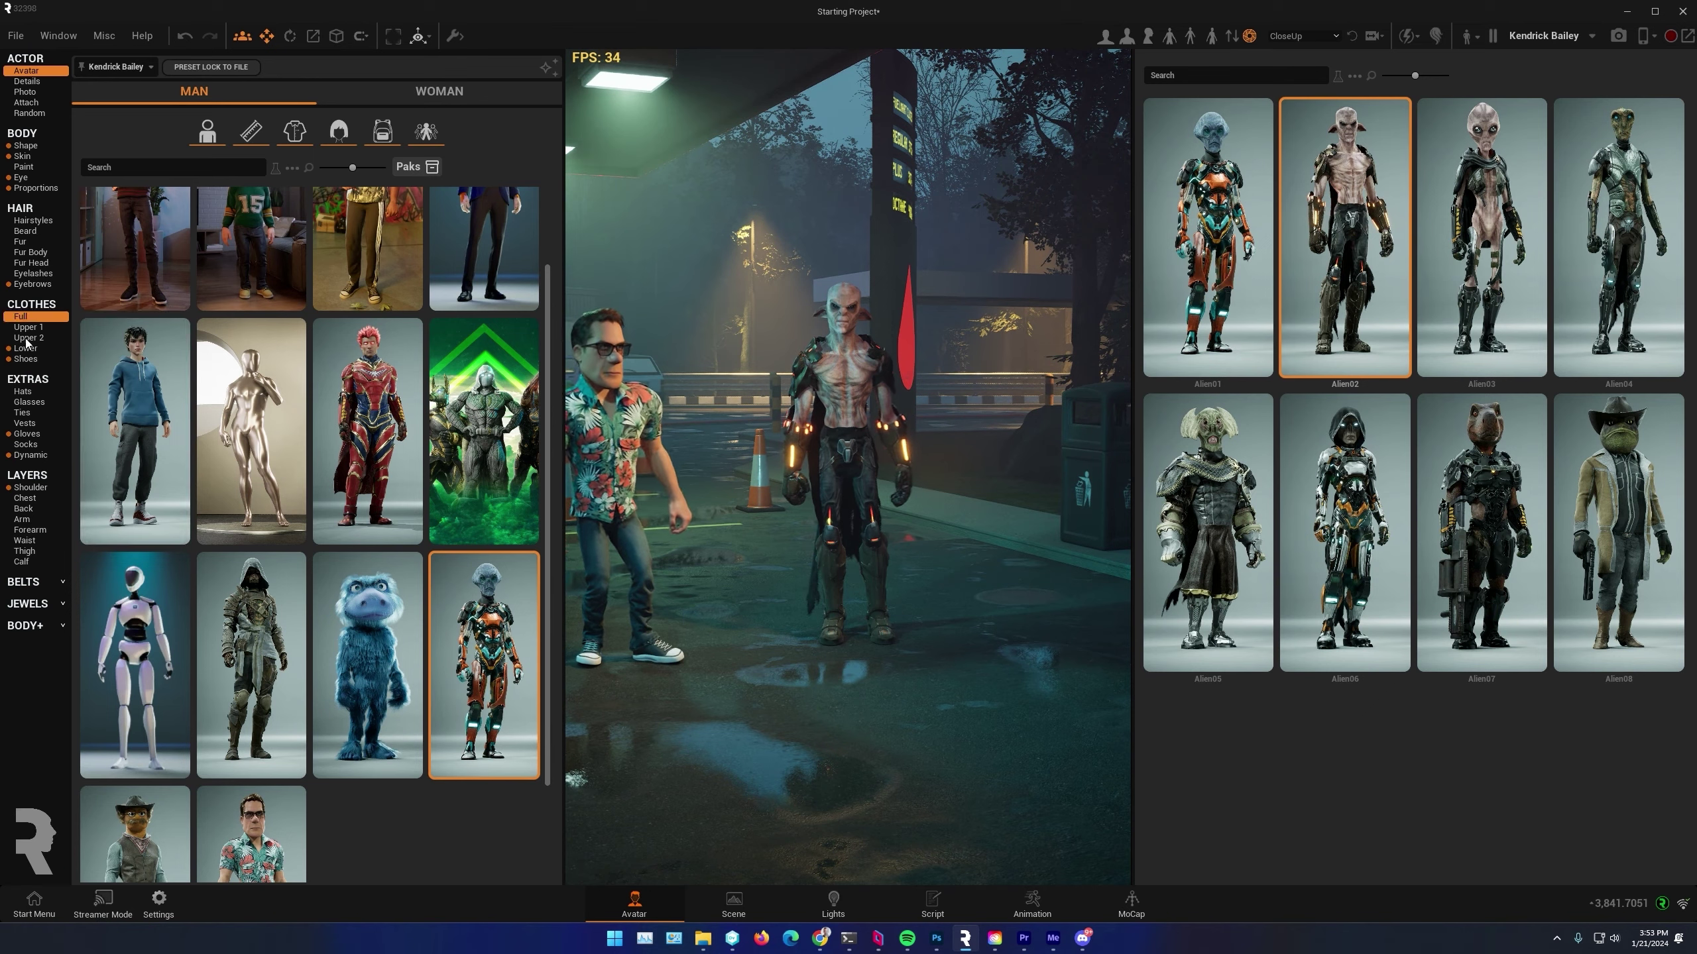
Remove the alien's armoured lower clothing and shoes, and dress it in distressed blue jeans
left_click(8, 348)
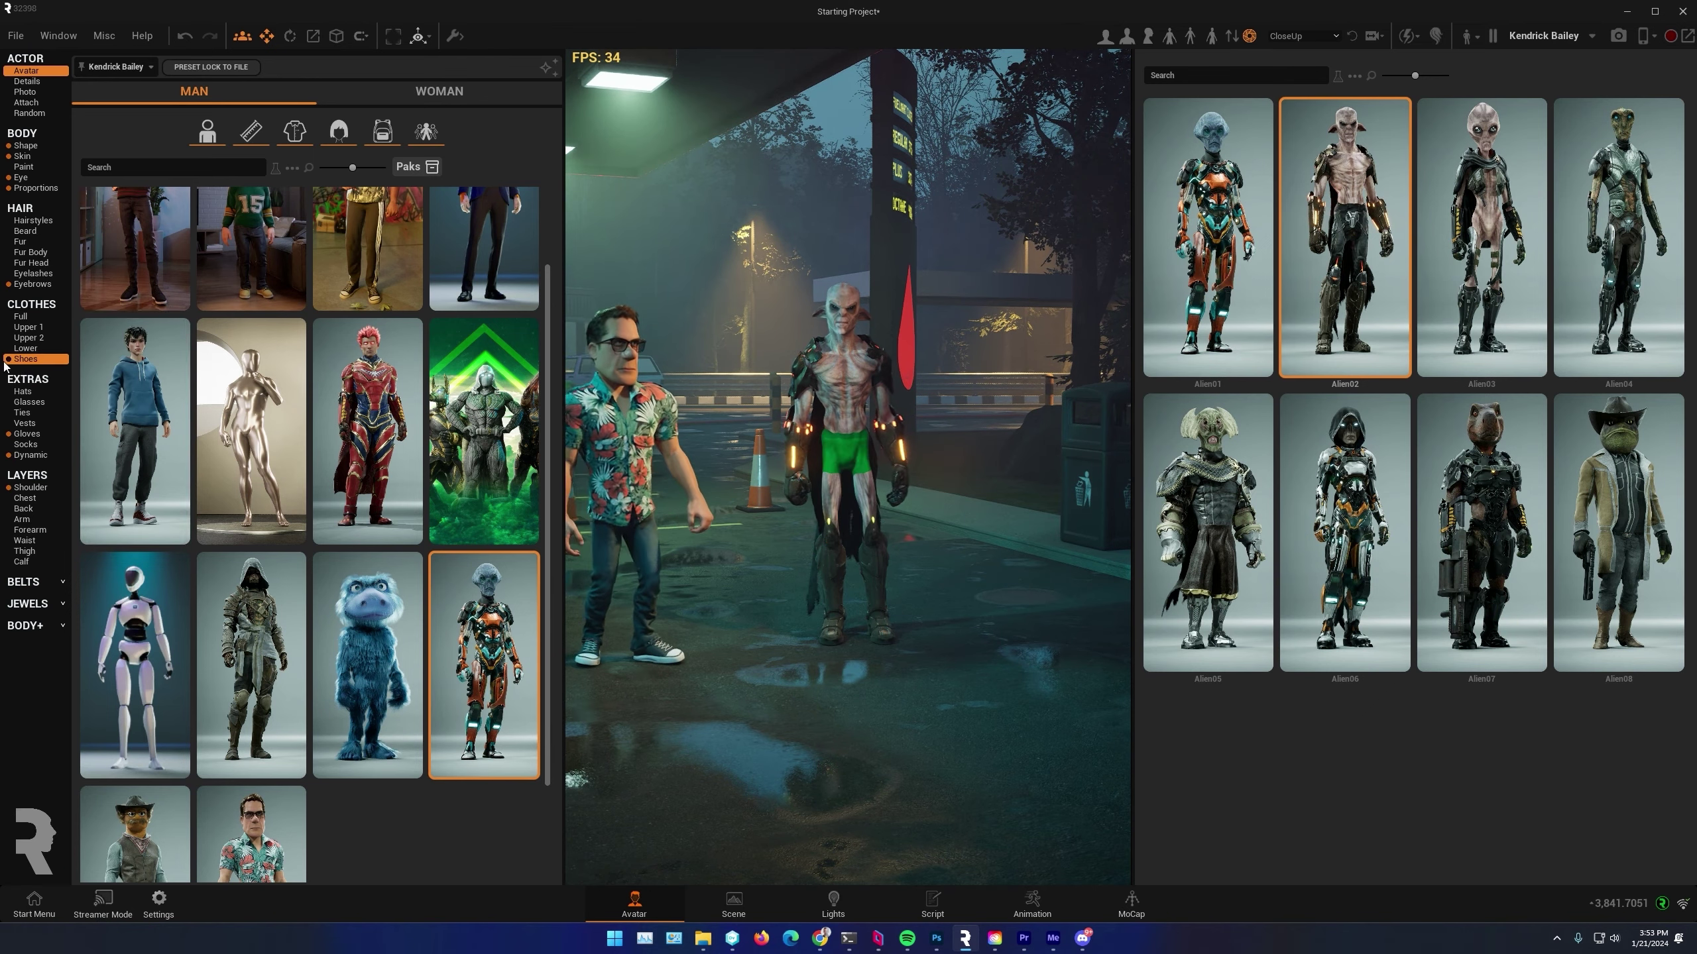
left_click(40, 348)
scroll(350, 316, "down", 10)
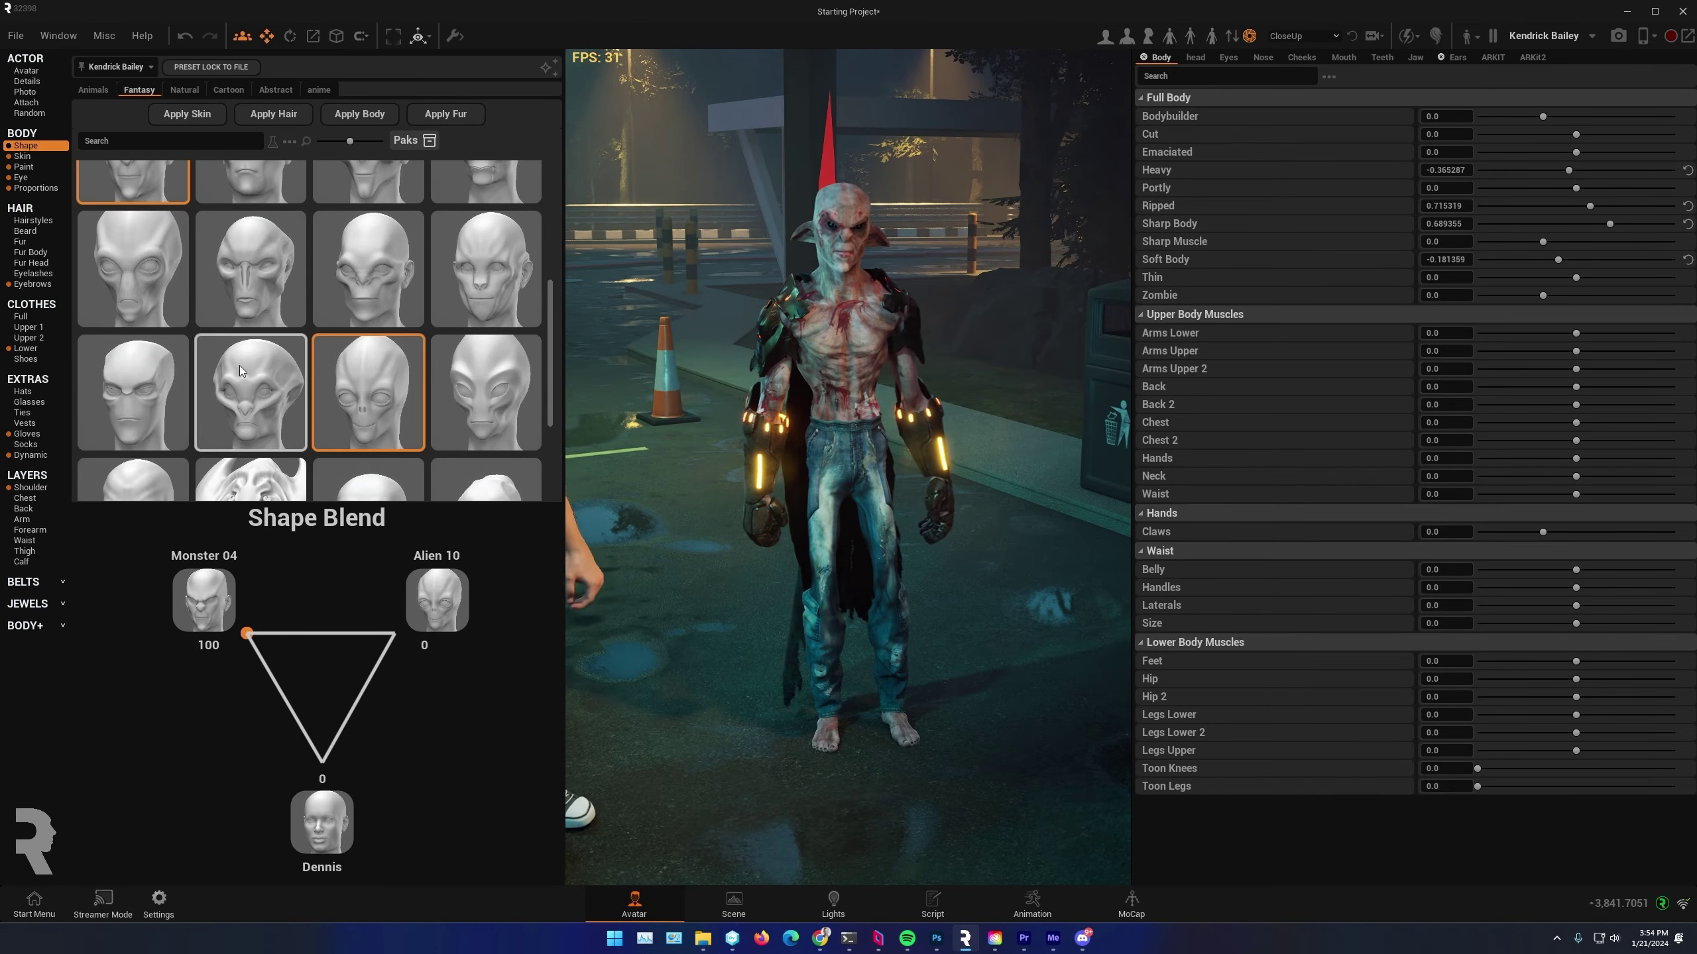
Choose the natural head shape Luc for the avatar's shape blend and shift the blend to 100 on it
scroll(253, 360, "up", 3)
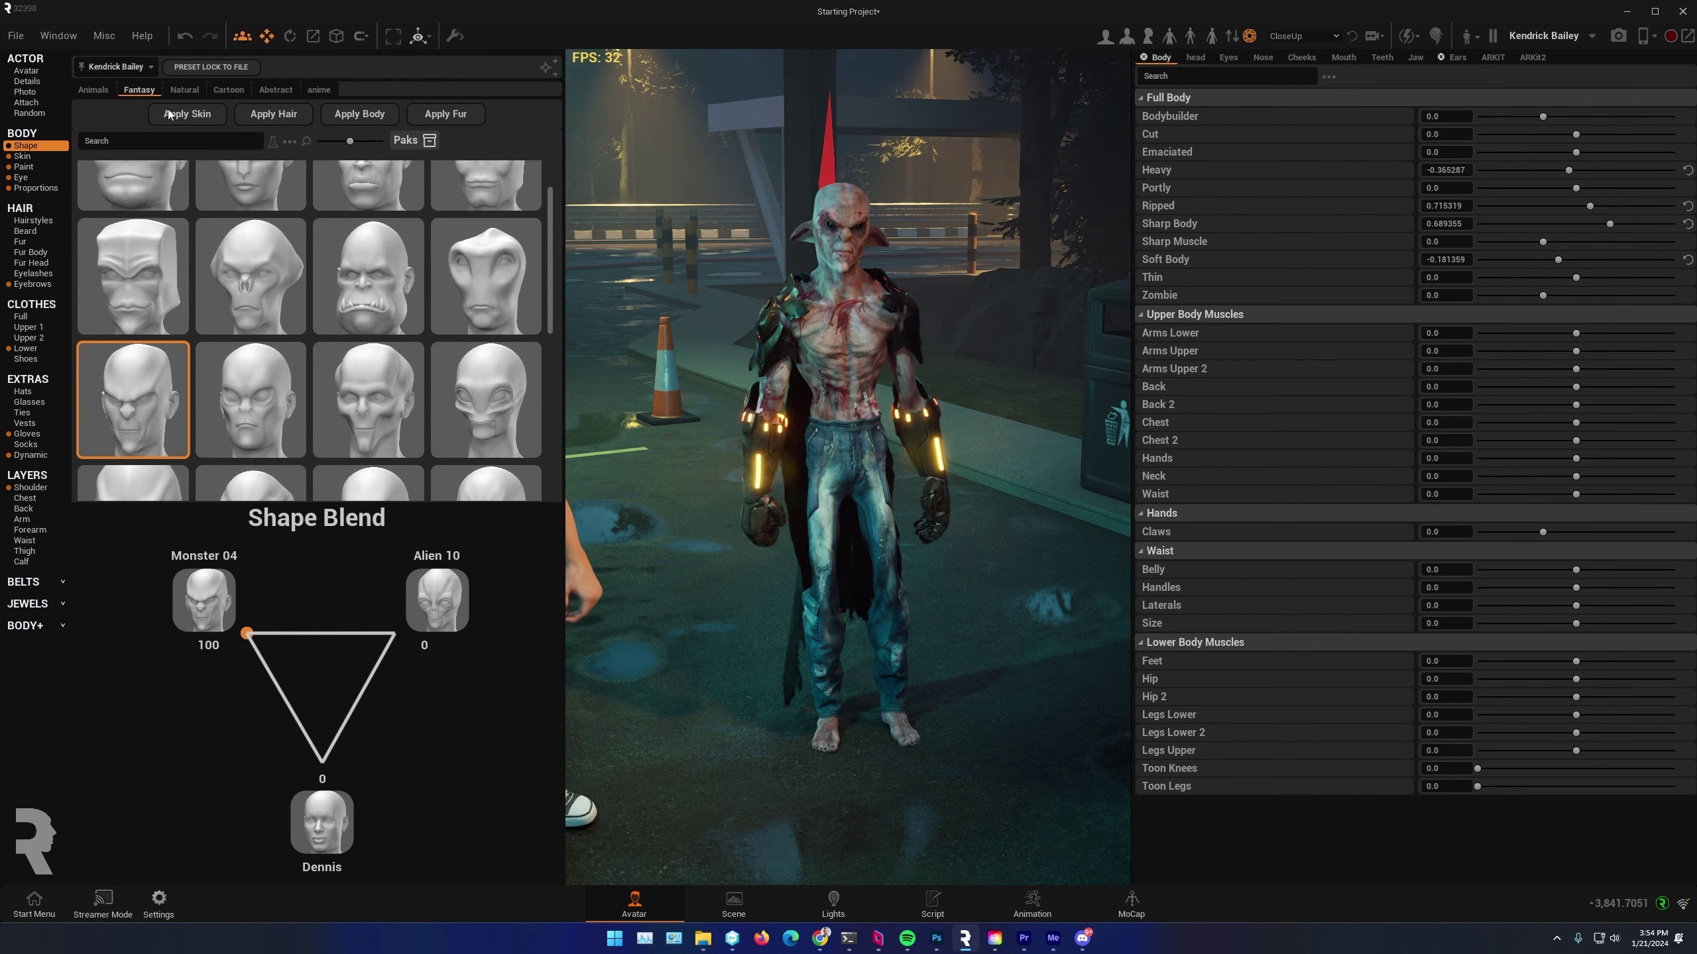
left_click(198, 93)
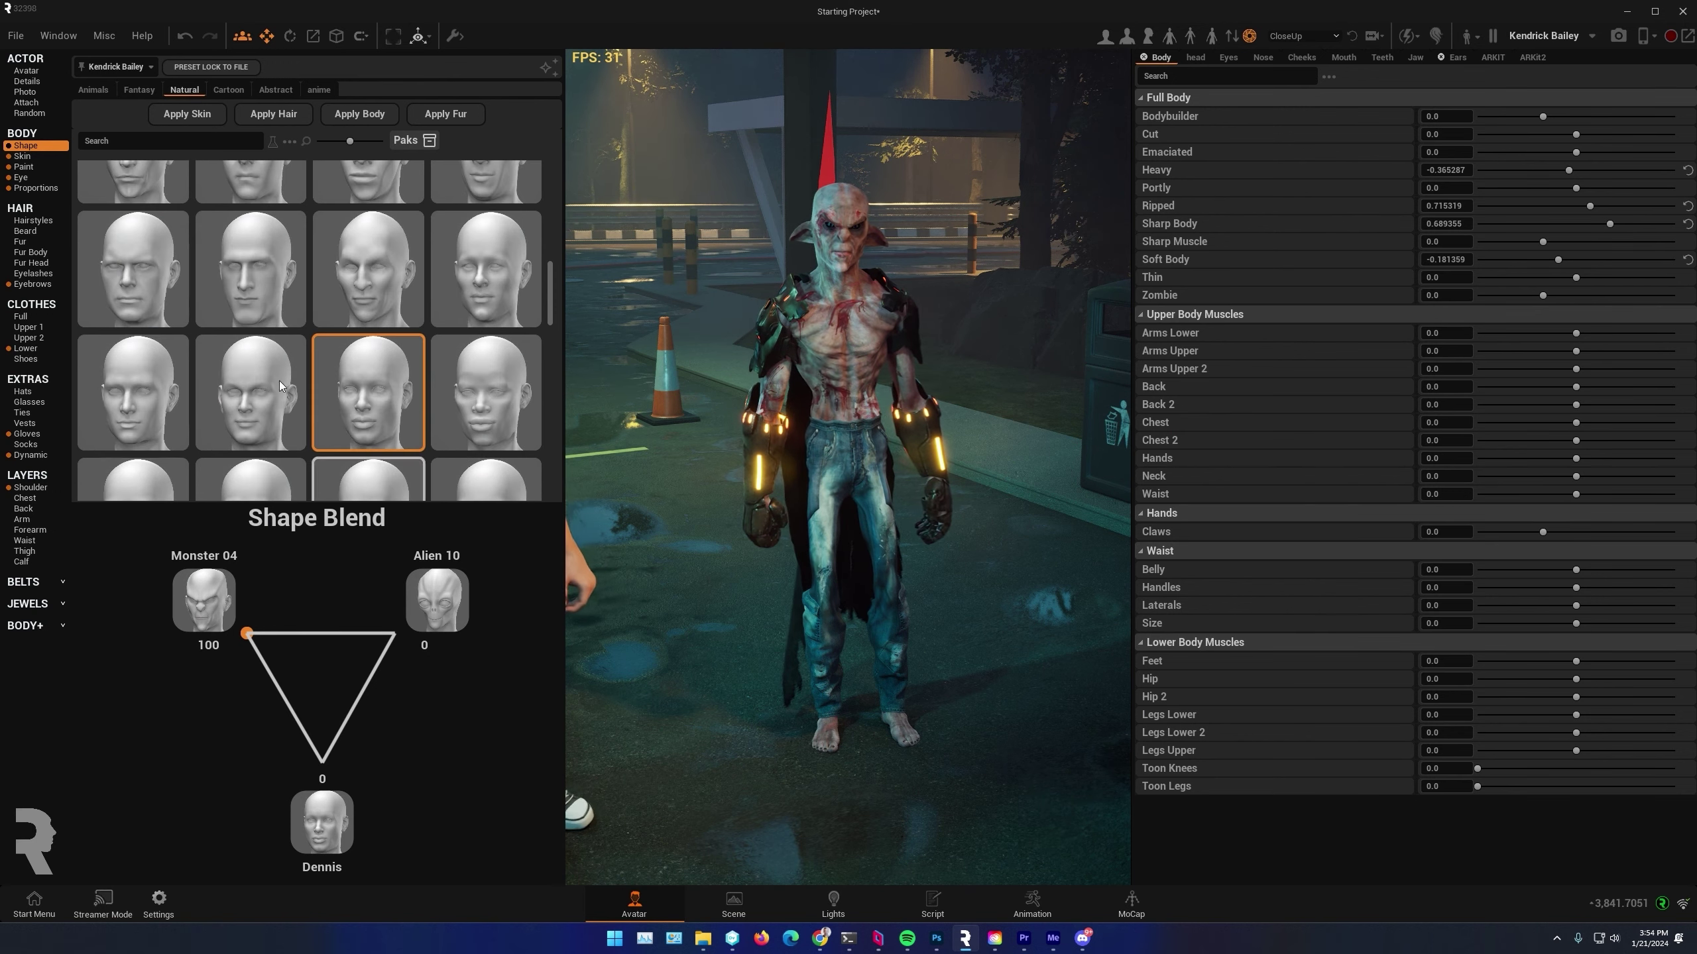
left_click(244, 320)
left_click_drag(247, 635, 394, 633)
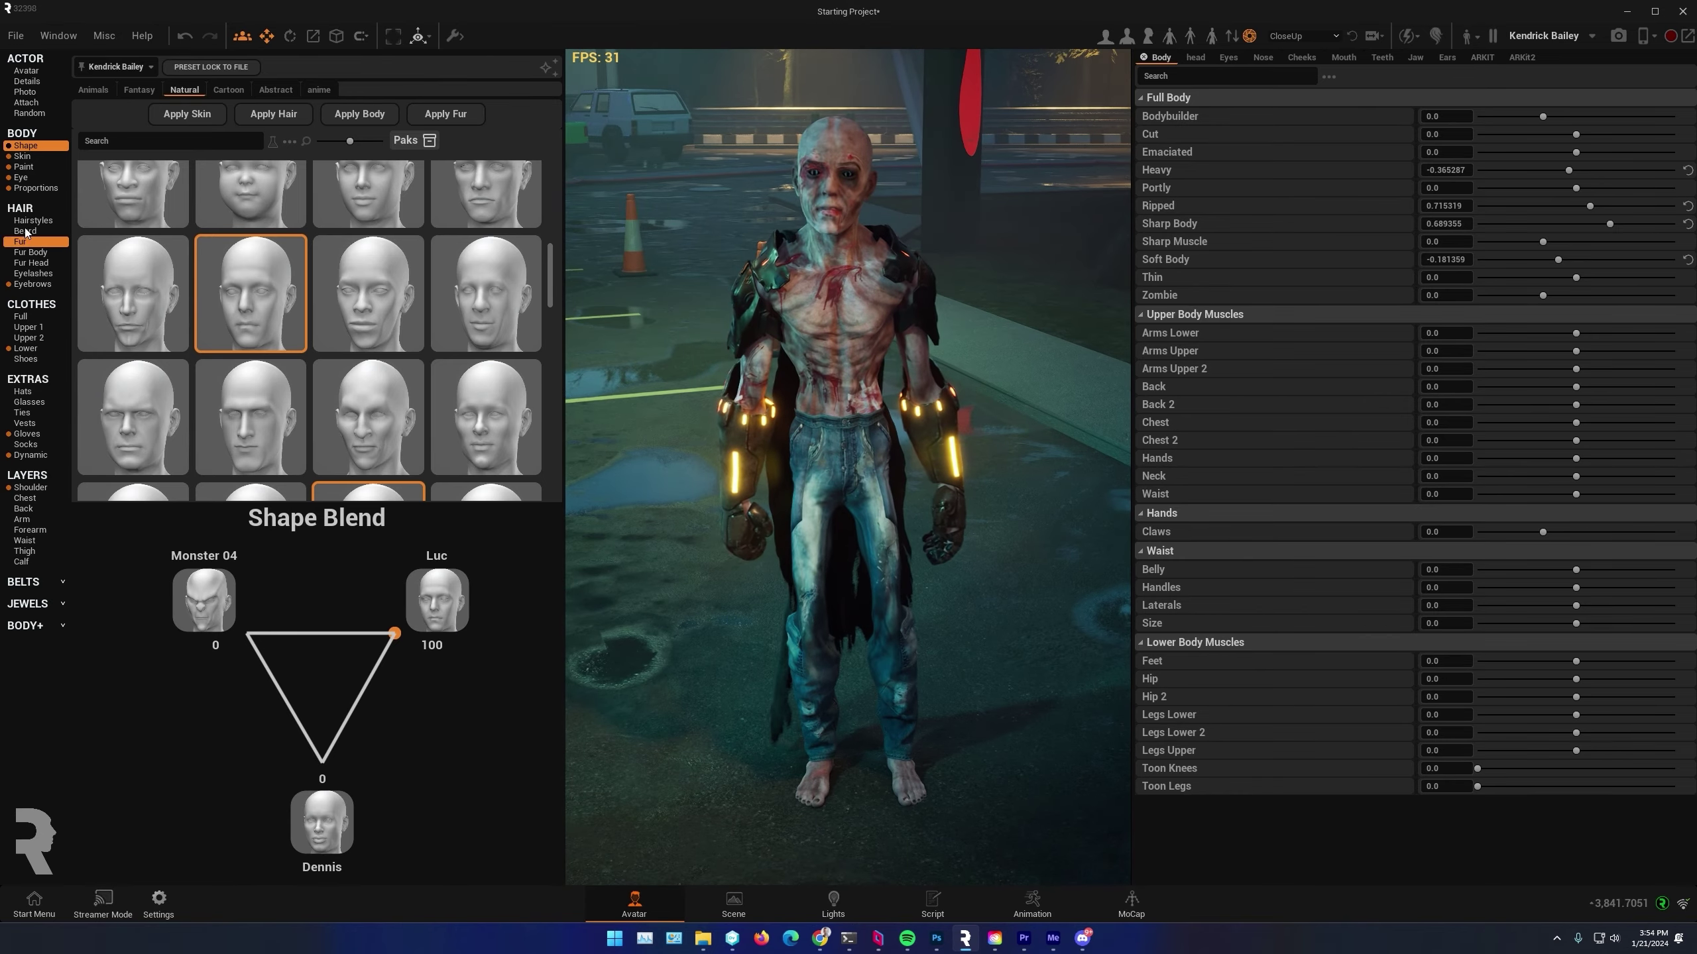
Apply the Thin 05 body proportions with a head scale of 1.25, and remove the avatar's shoulder layer
left_click(51, 190)
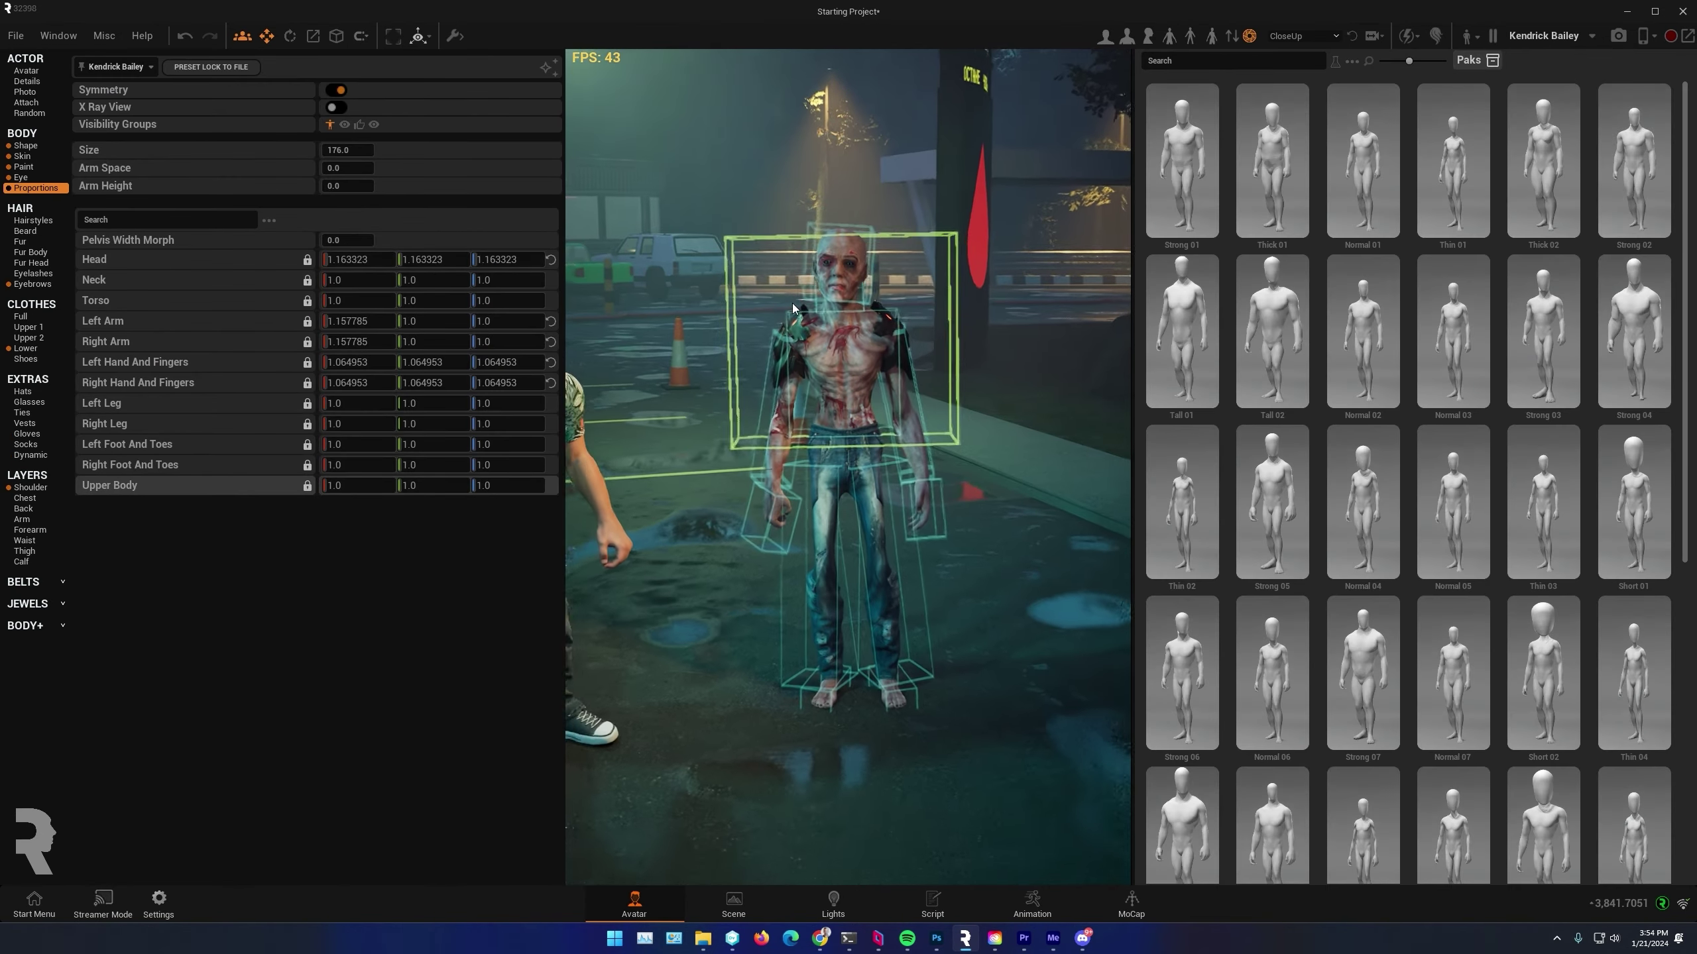
left_click(1563, 327)
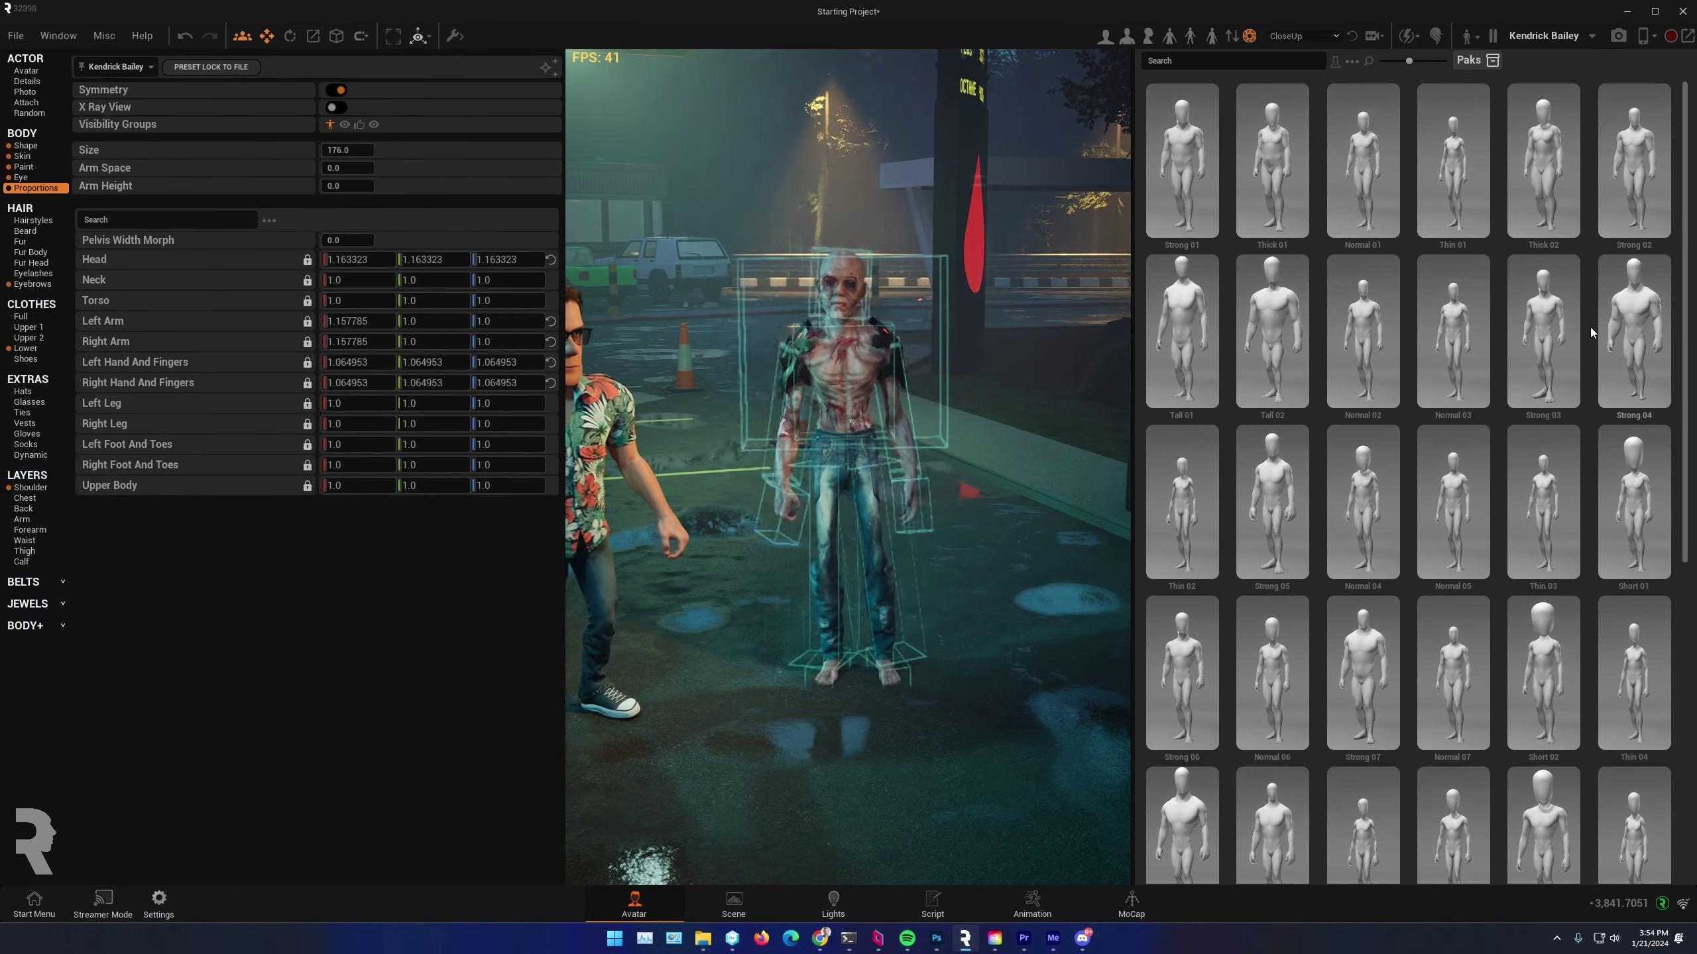
left_click(1280, 693)
scroll(1269, 735, "down", 5)
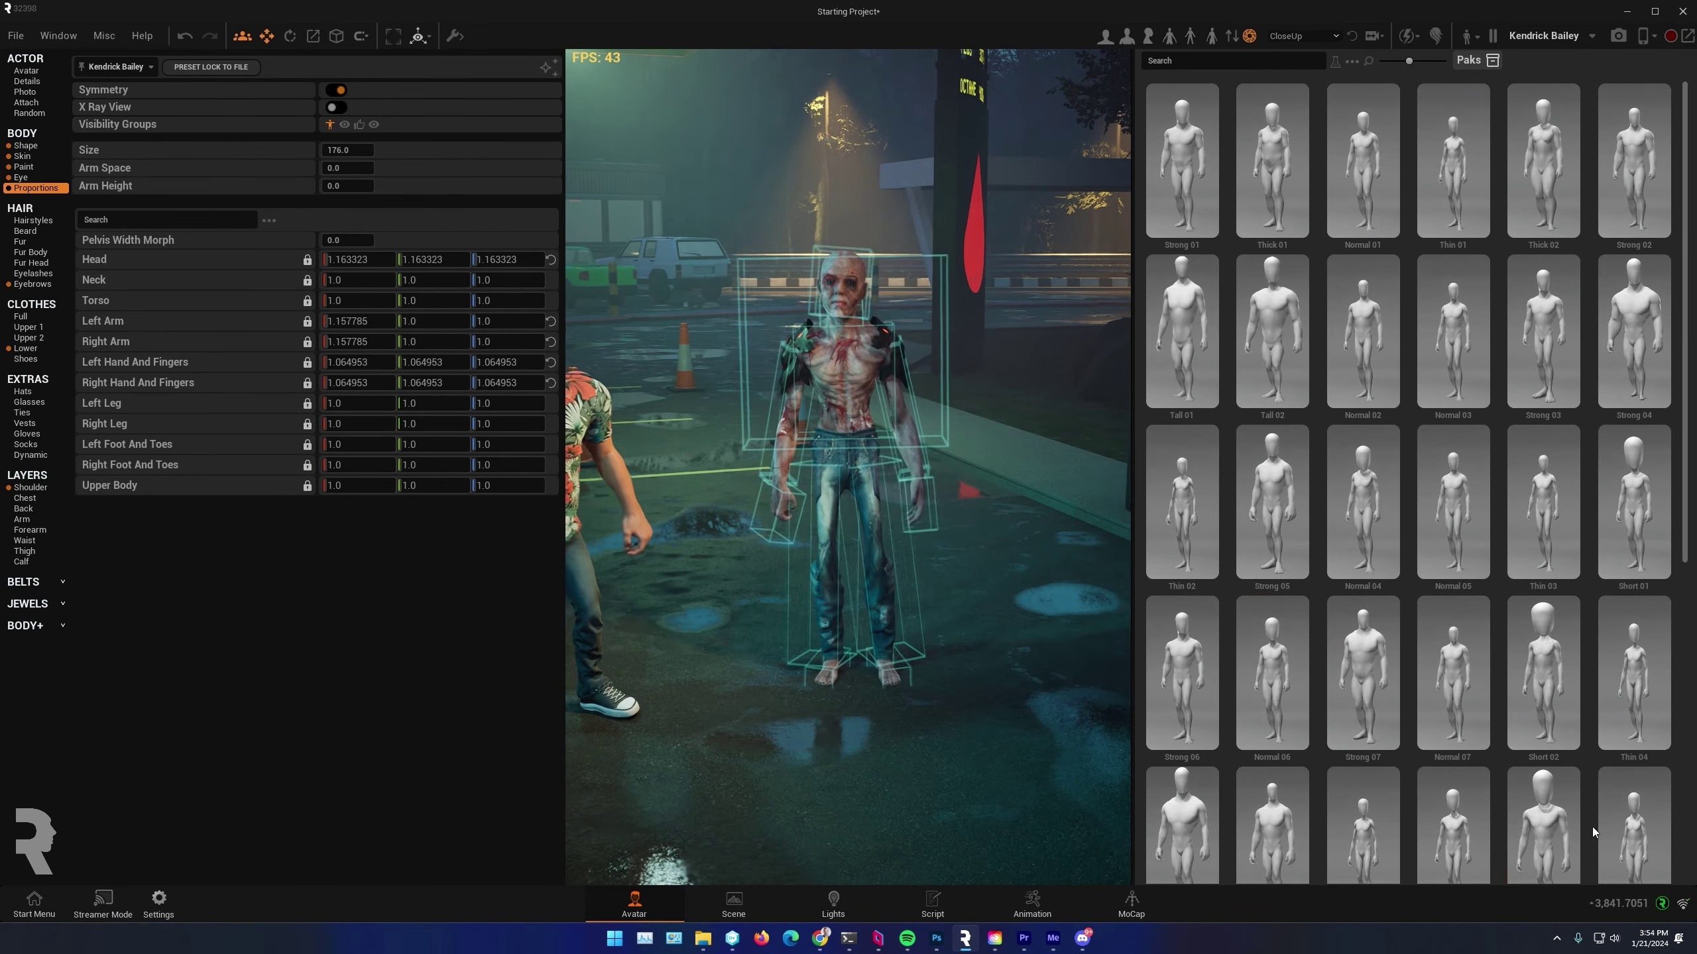
left_click(1276, 779)
left_click(1362, 395)
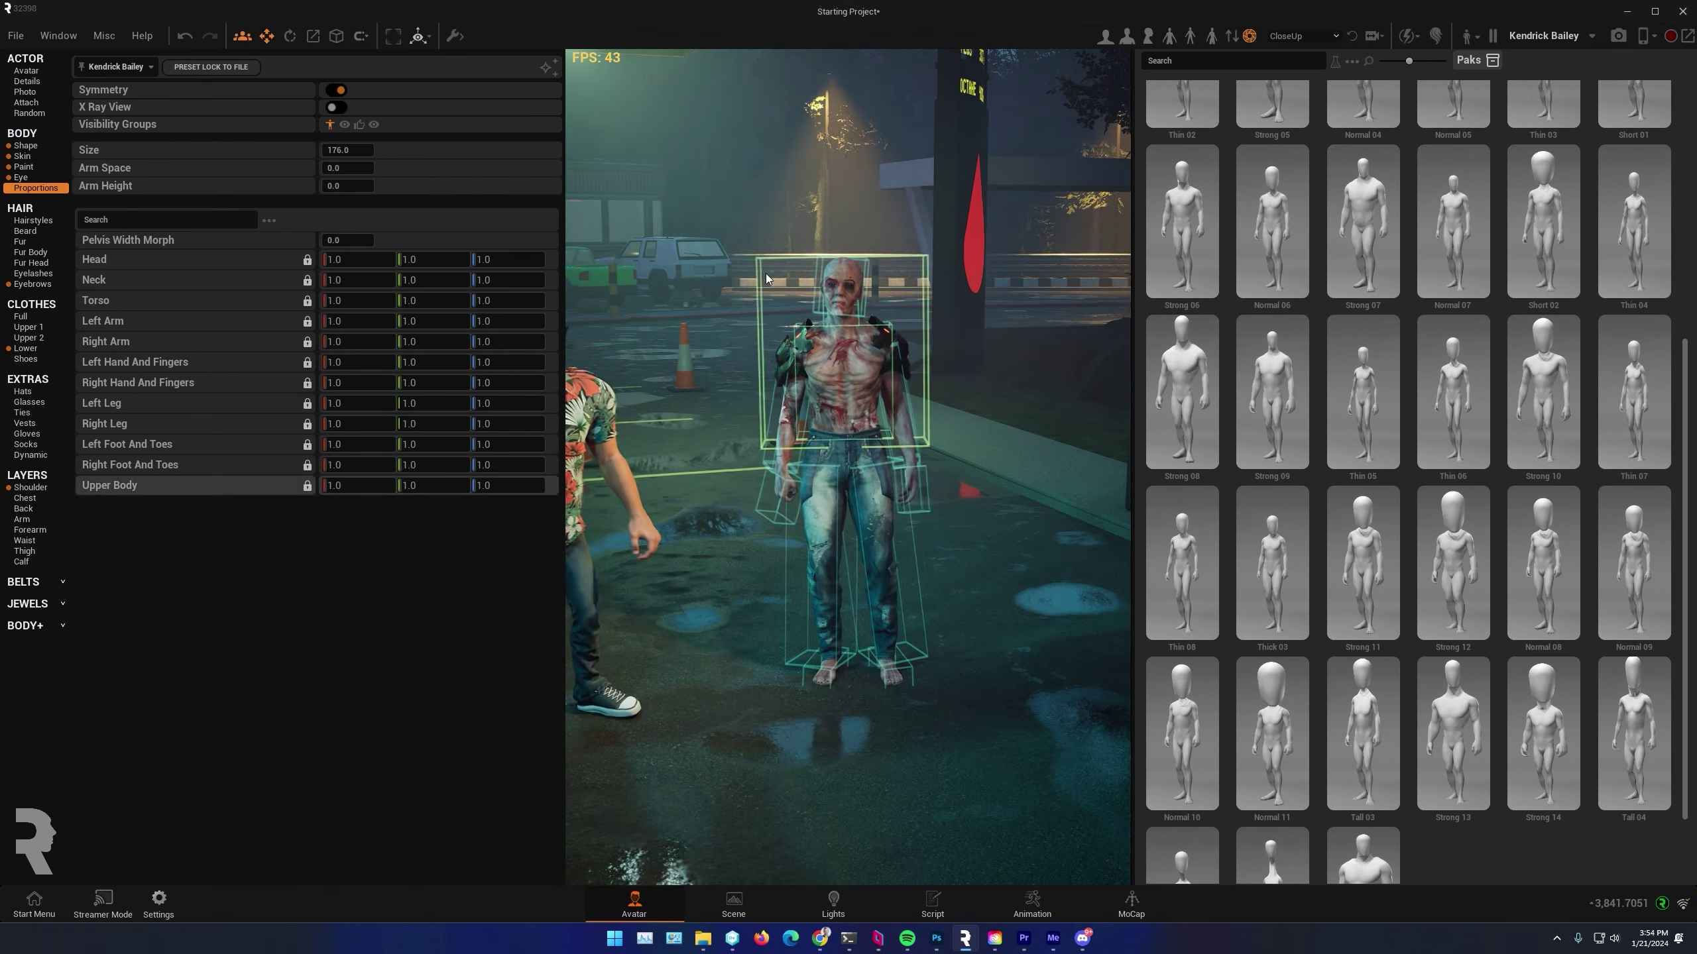
left_click(354, 259)
type("1.25")
key("Return")
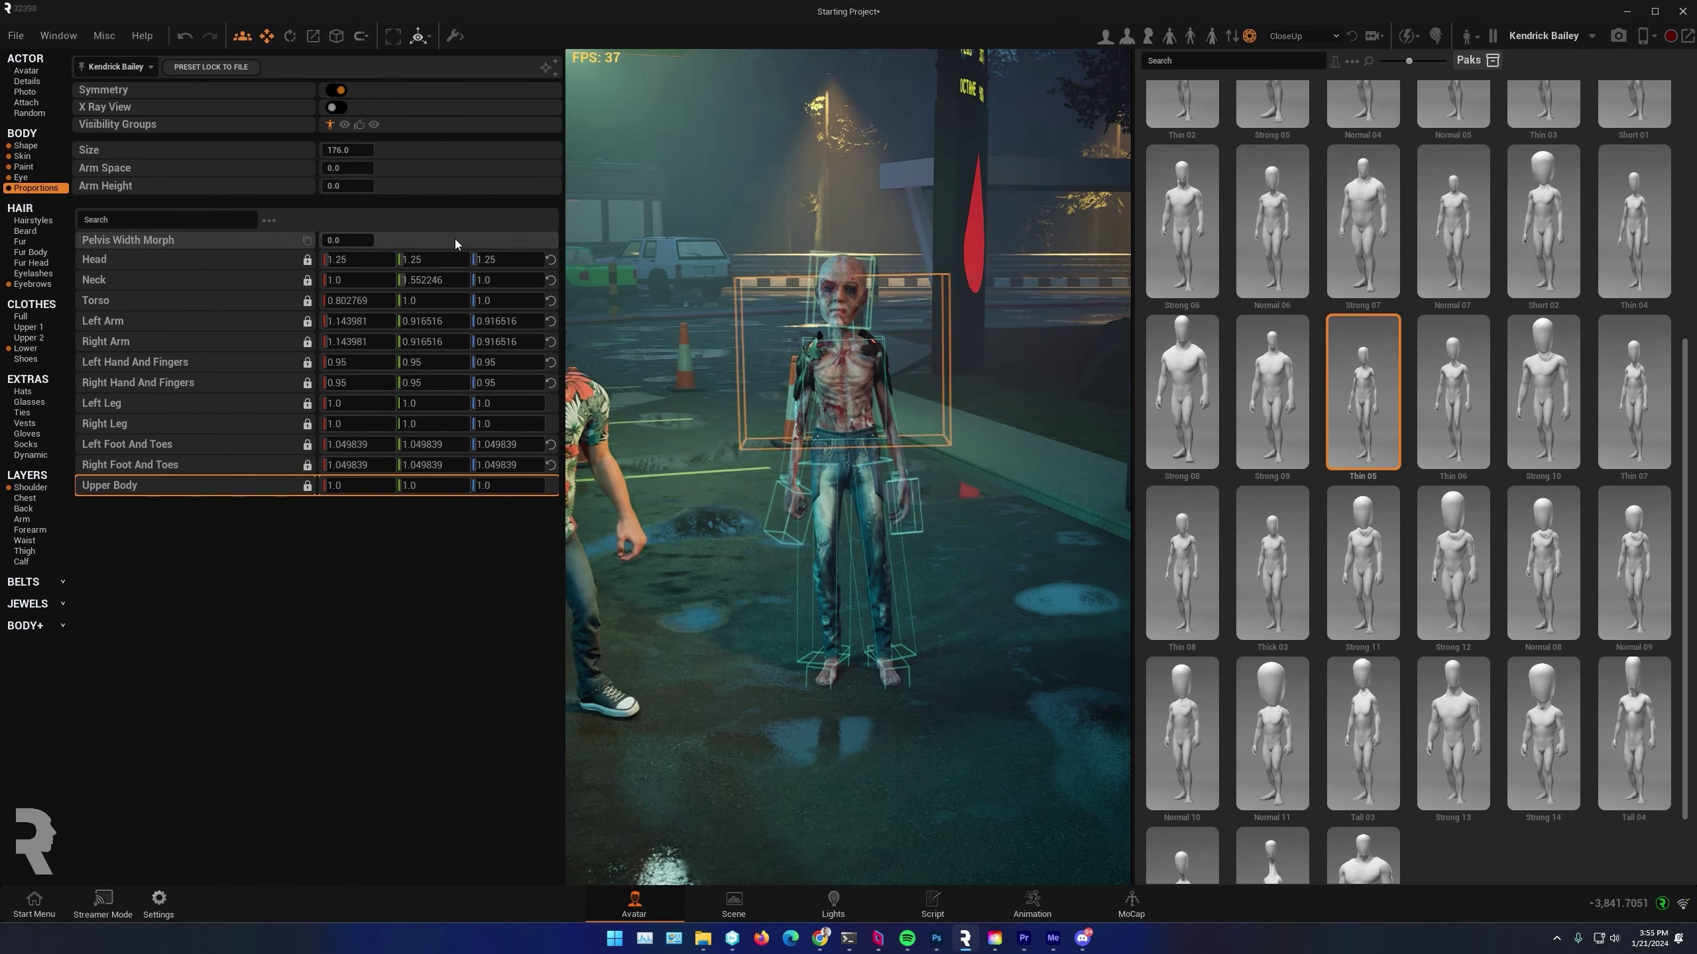
left_click(9, 488)
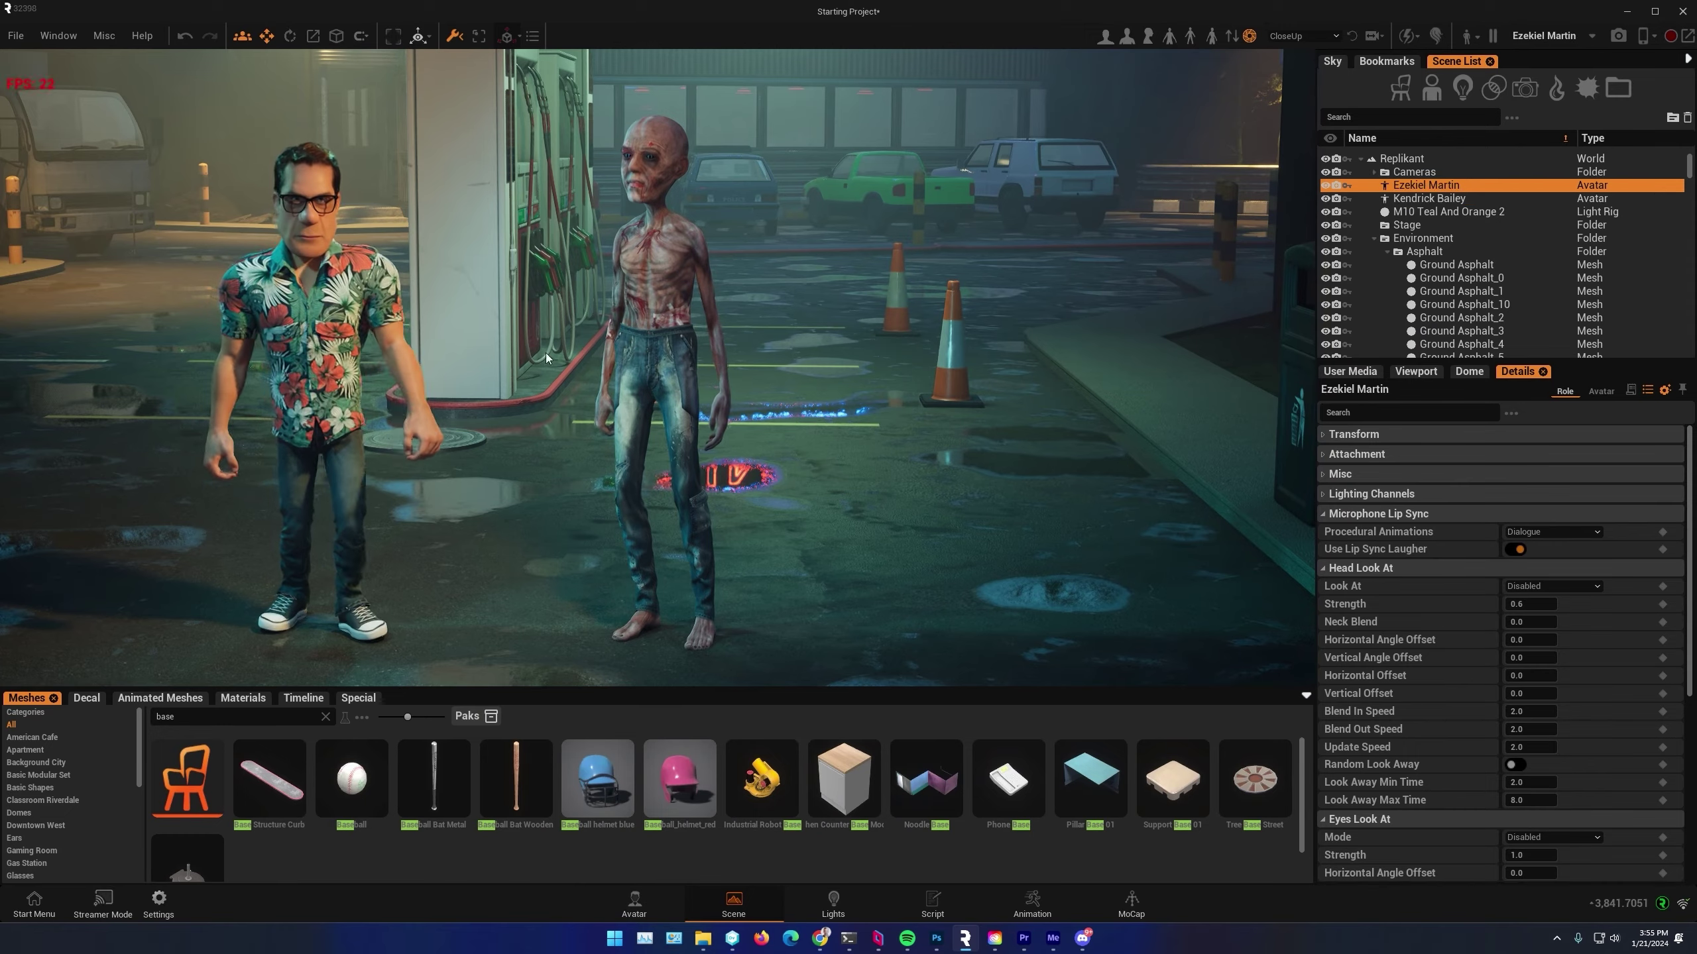
Move the zombie avatar across the lot toward the fence and white van, and turn it slightly about its vertical axis
middle_click_drag(281, 358, 353, 275)
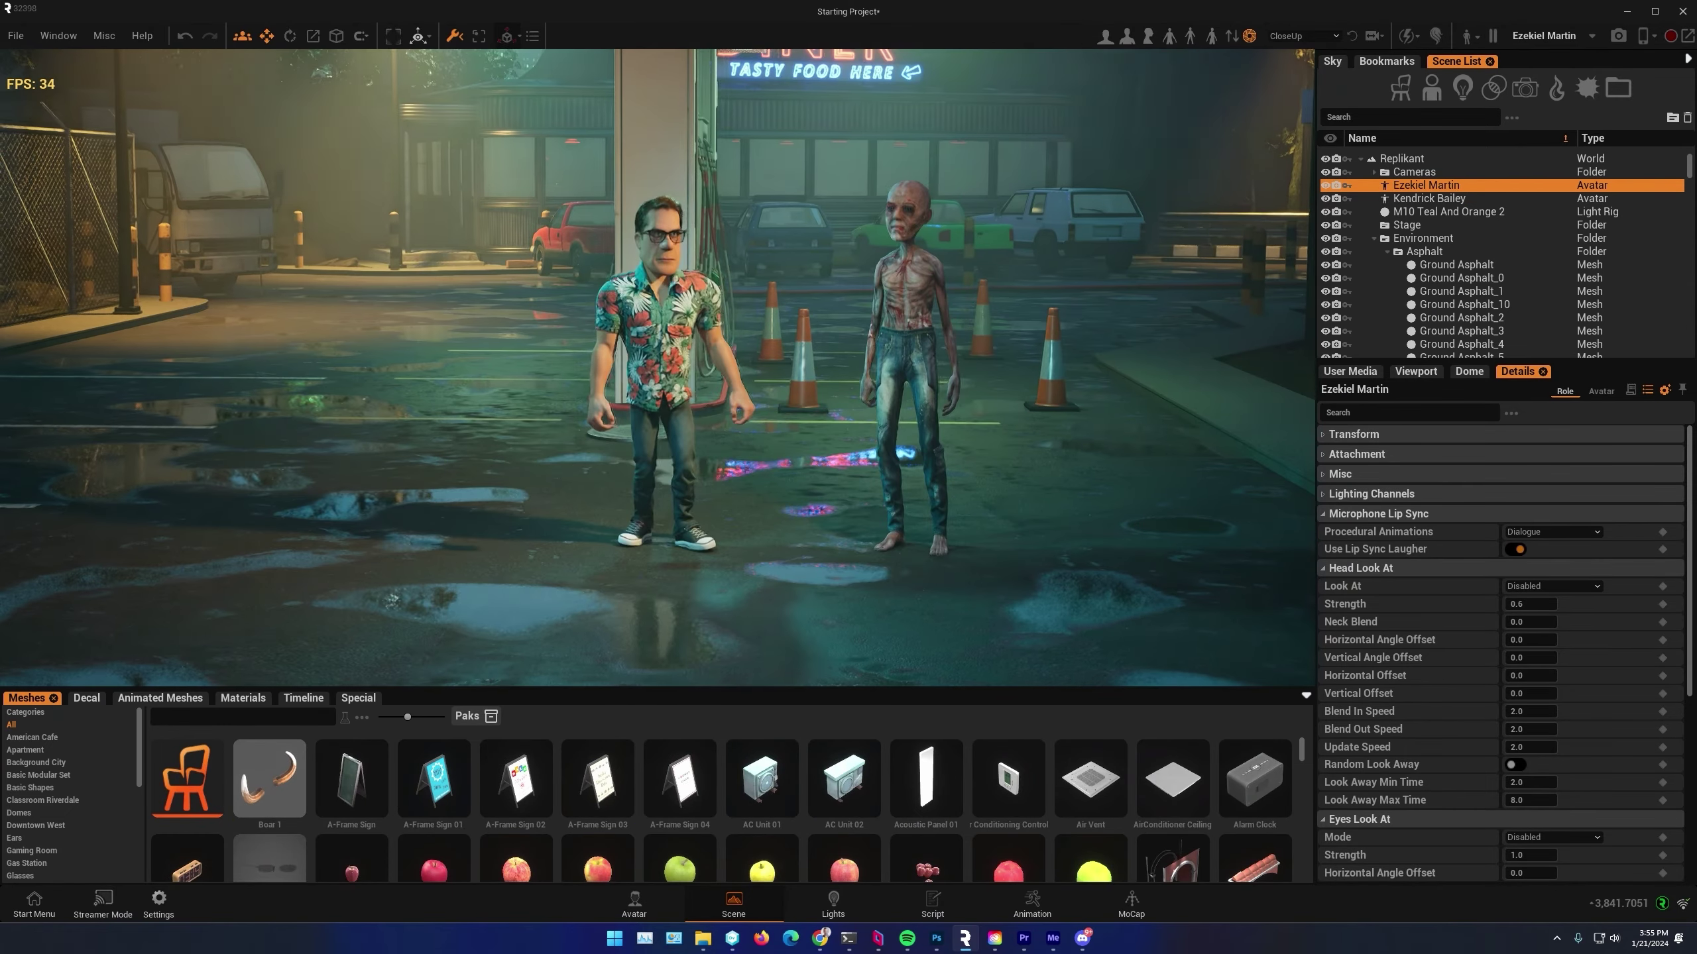
left_click(904, 372)
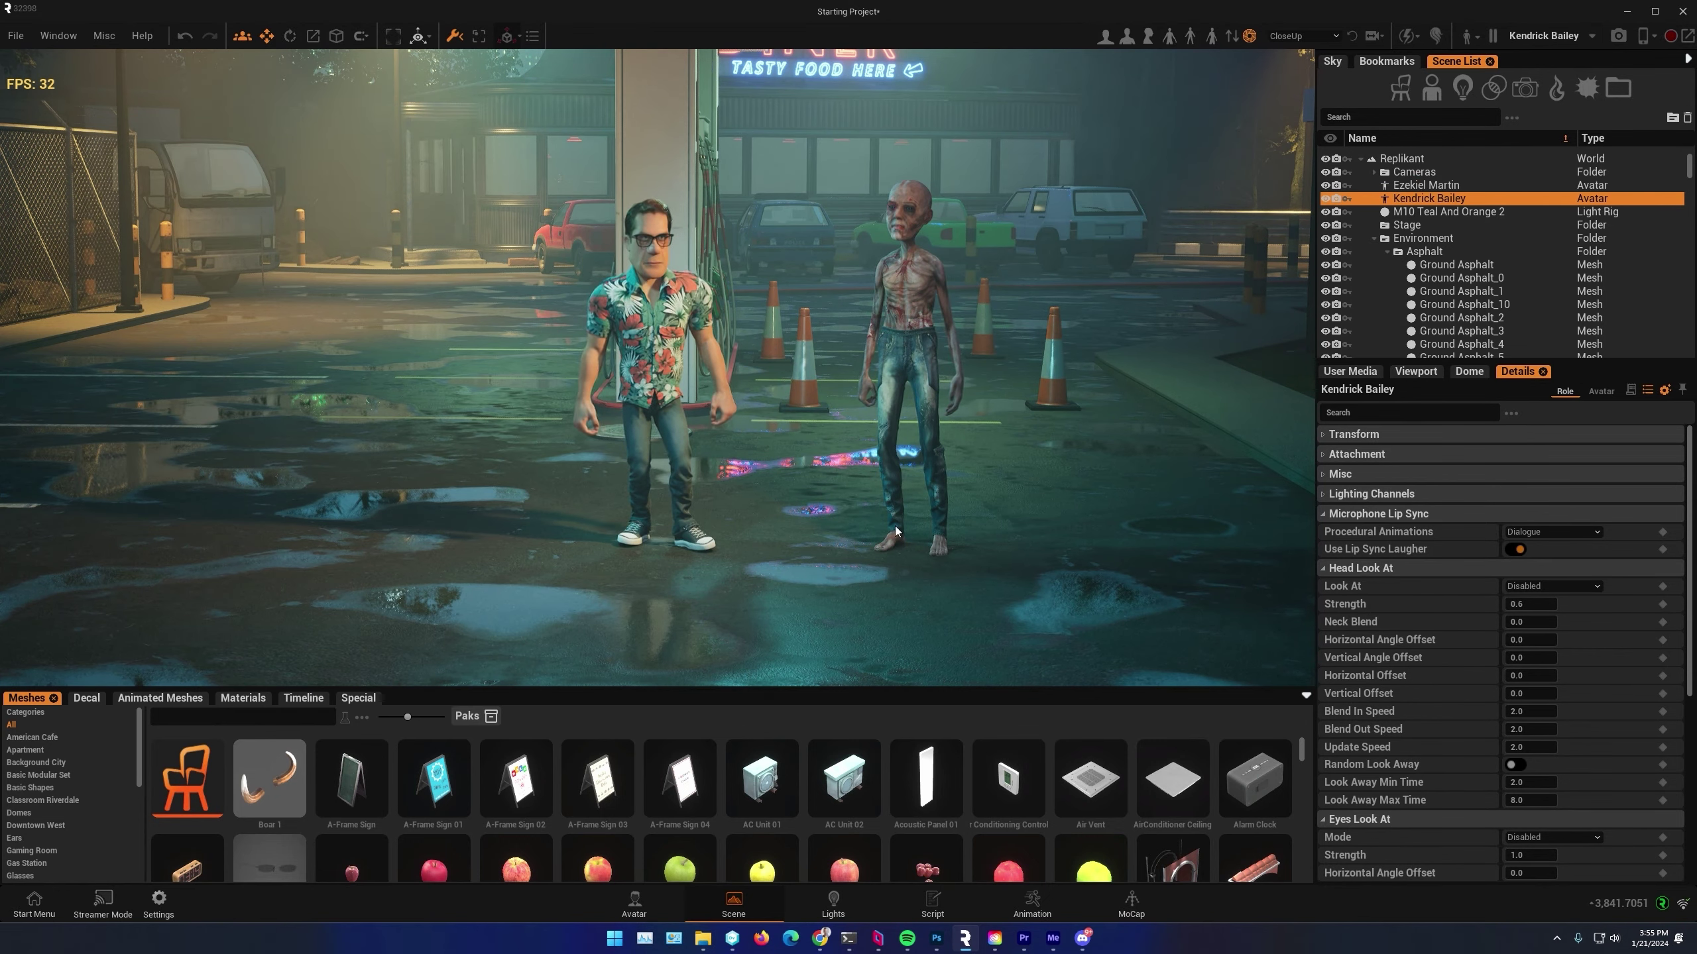
left_click(419, 36)
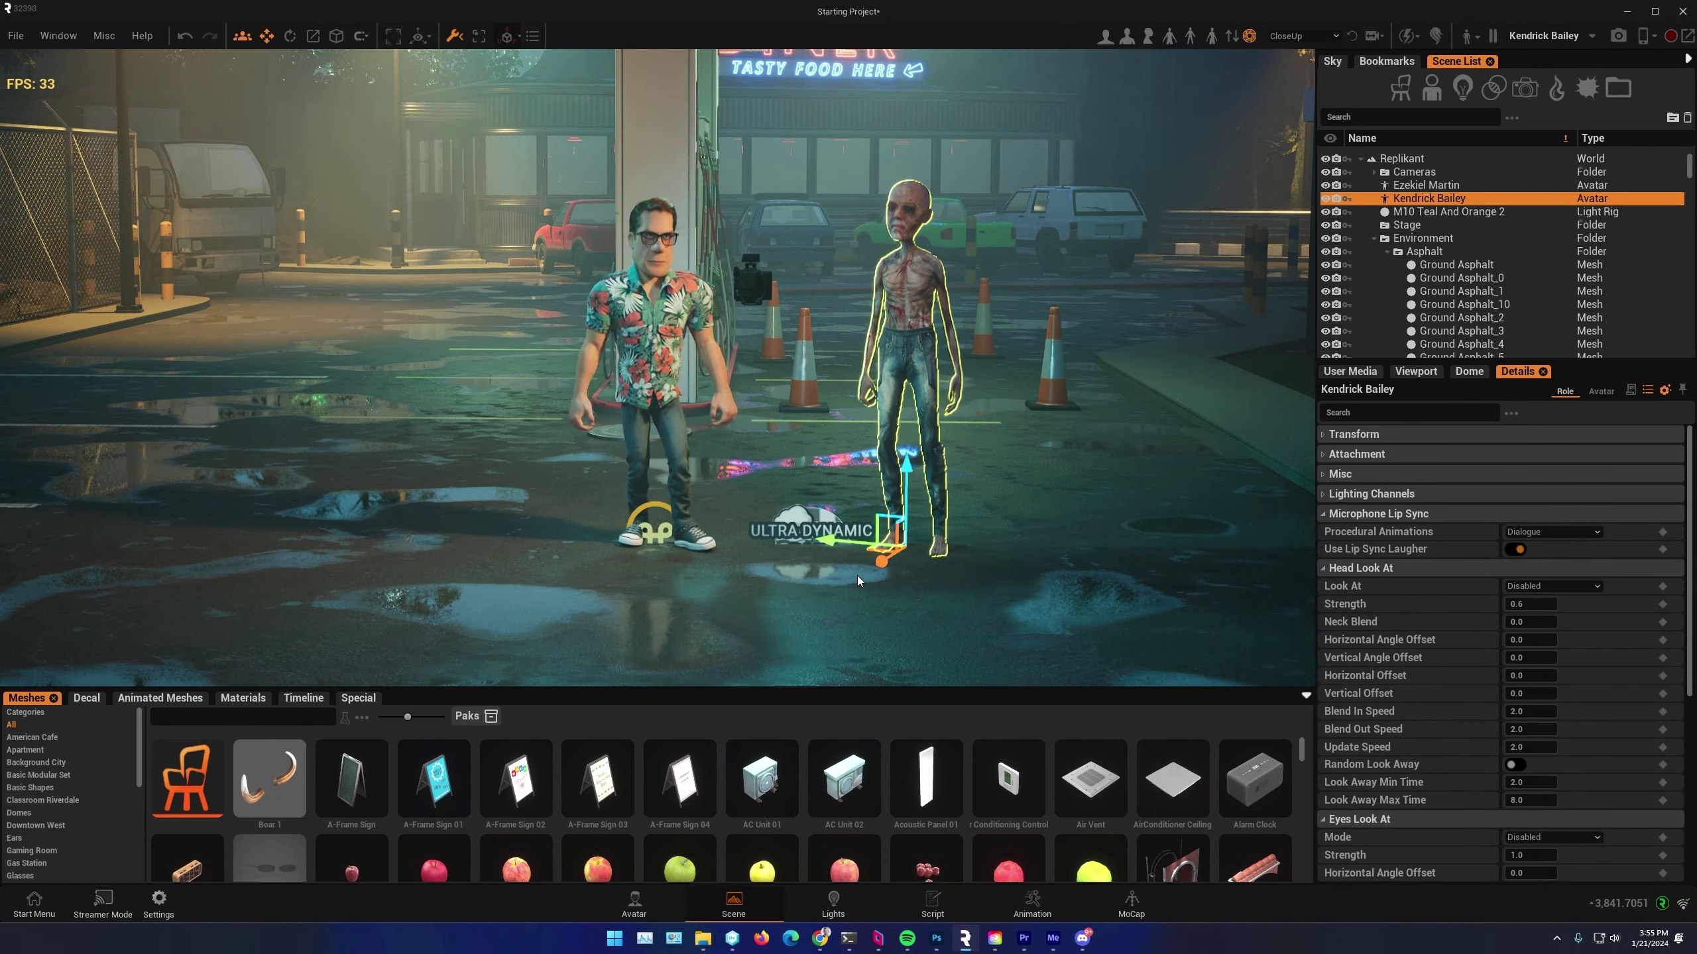
left_click_drag(835, 543, 147, 350)
key("e")
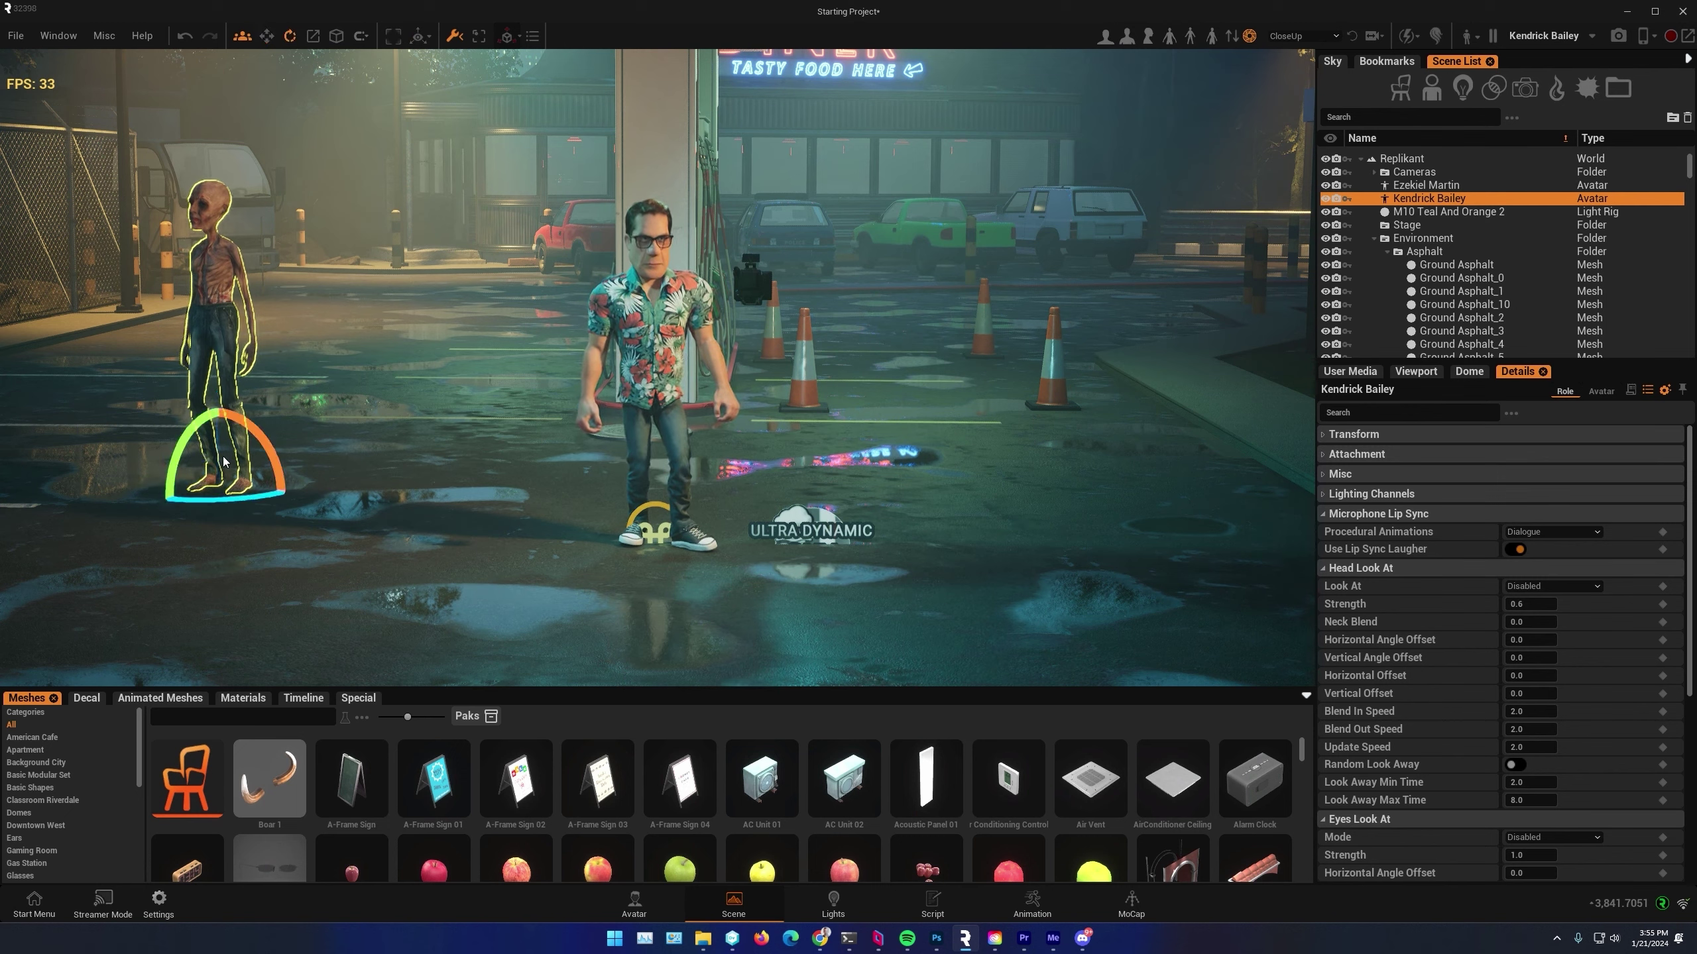
left_click_drag(228, 499, 249, 497)
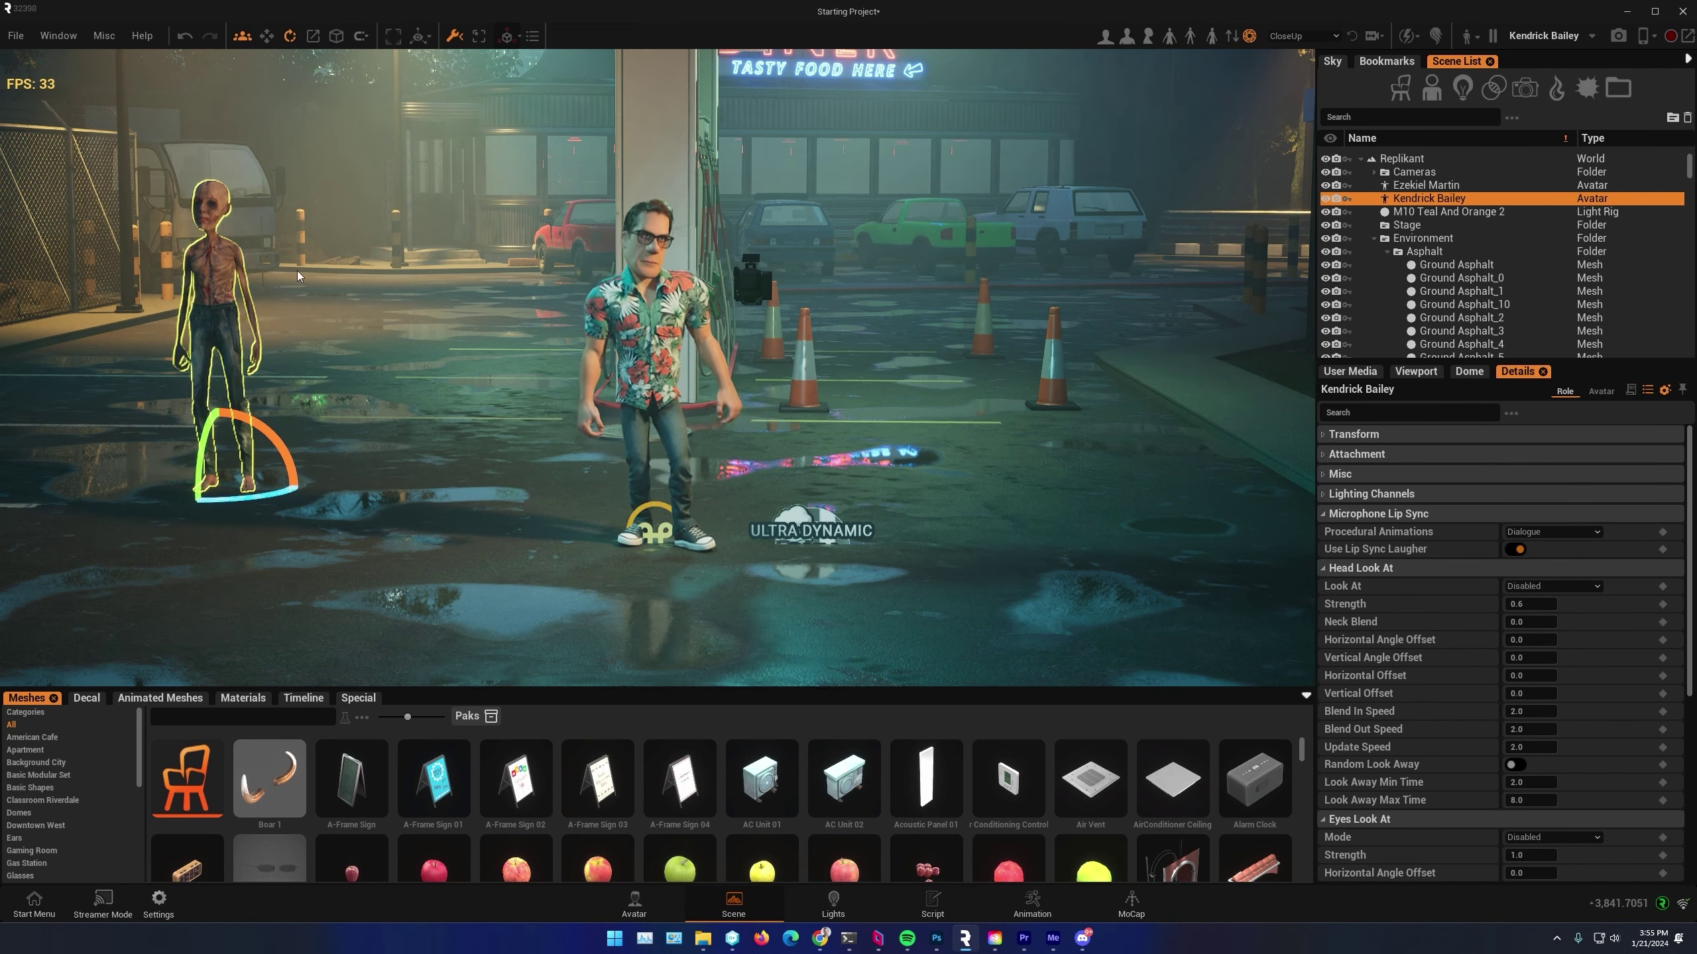
Select the man in the floral shirt and search all animations for "run"
scroll(491, 333, "down", 3)
left_click_drag(490, 332, 345, 98, "alt")
scroll(465, 356, "up", 3)
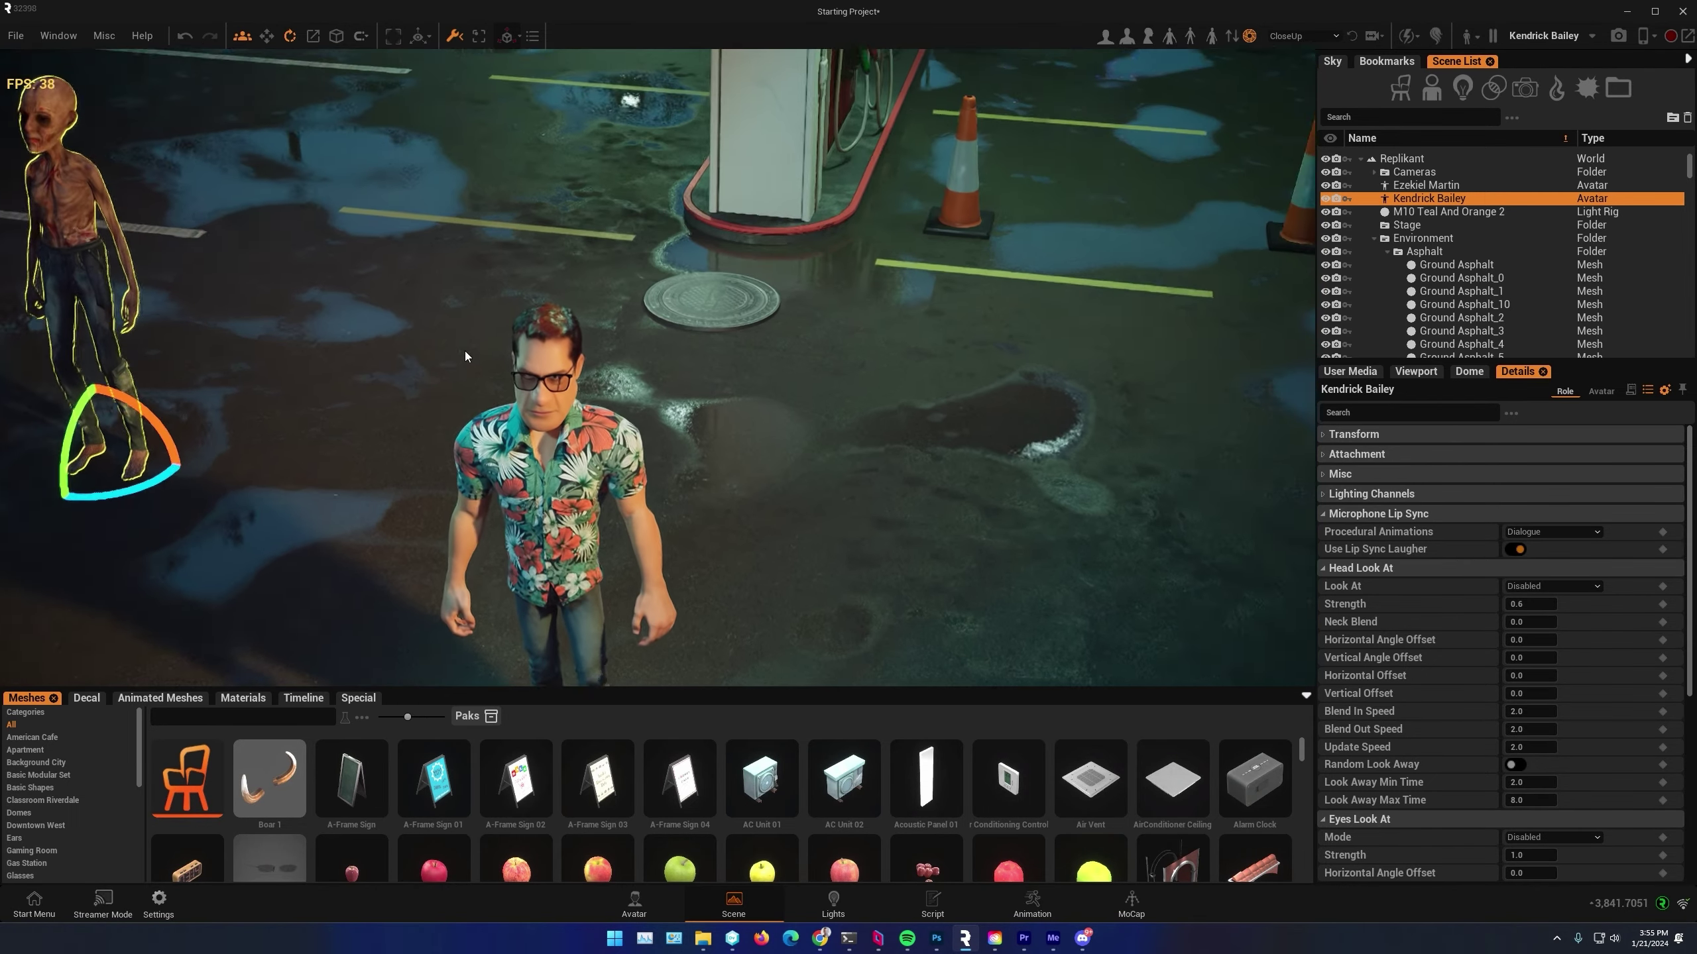
left_click_drag(413, 167, 421, 121, "alt")
right_click_drag(451, 266, 502, 96)
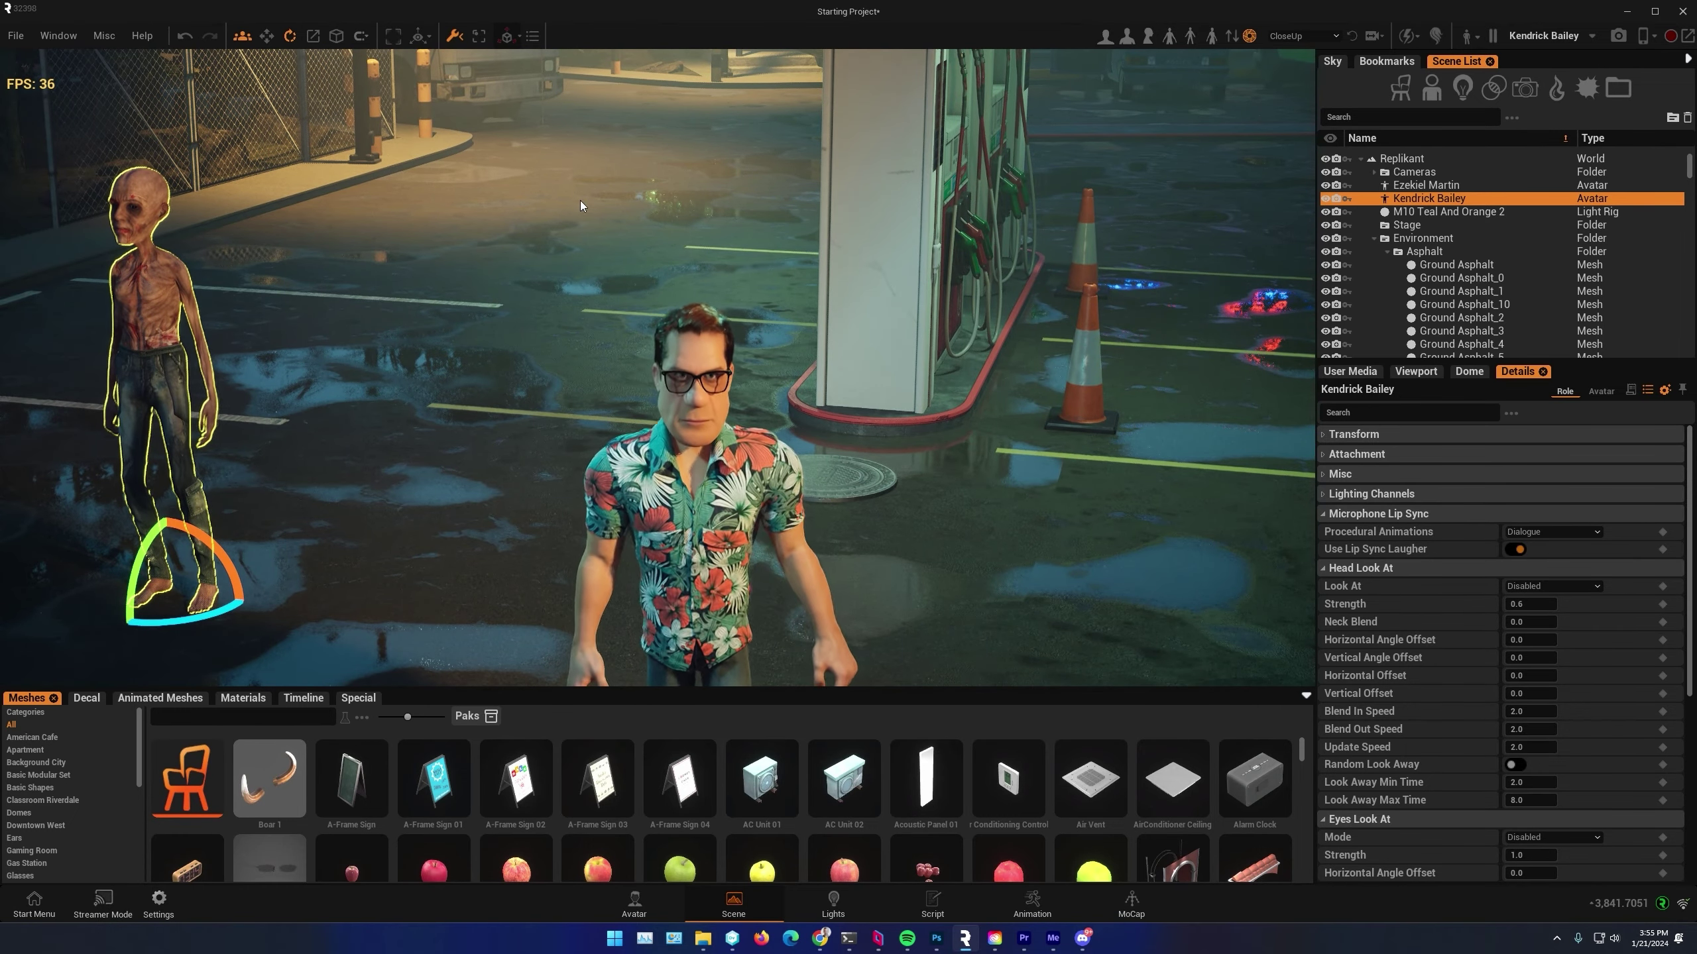
right_click_drag(690, 527, 366, 468)
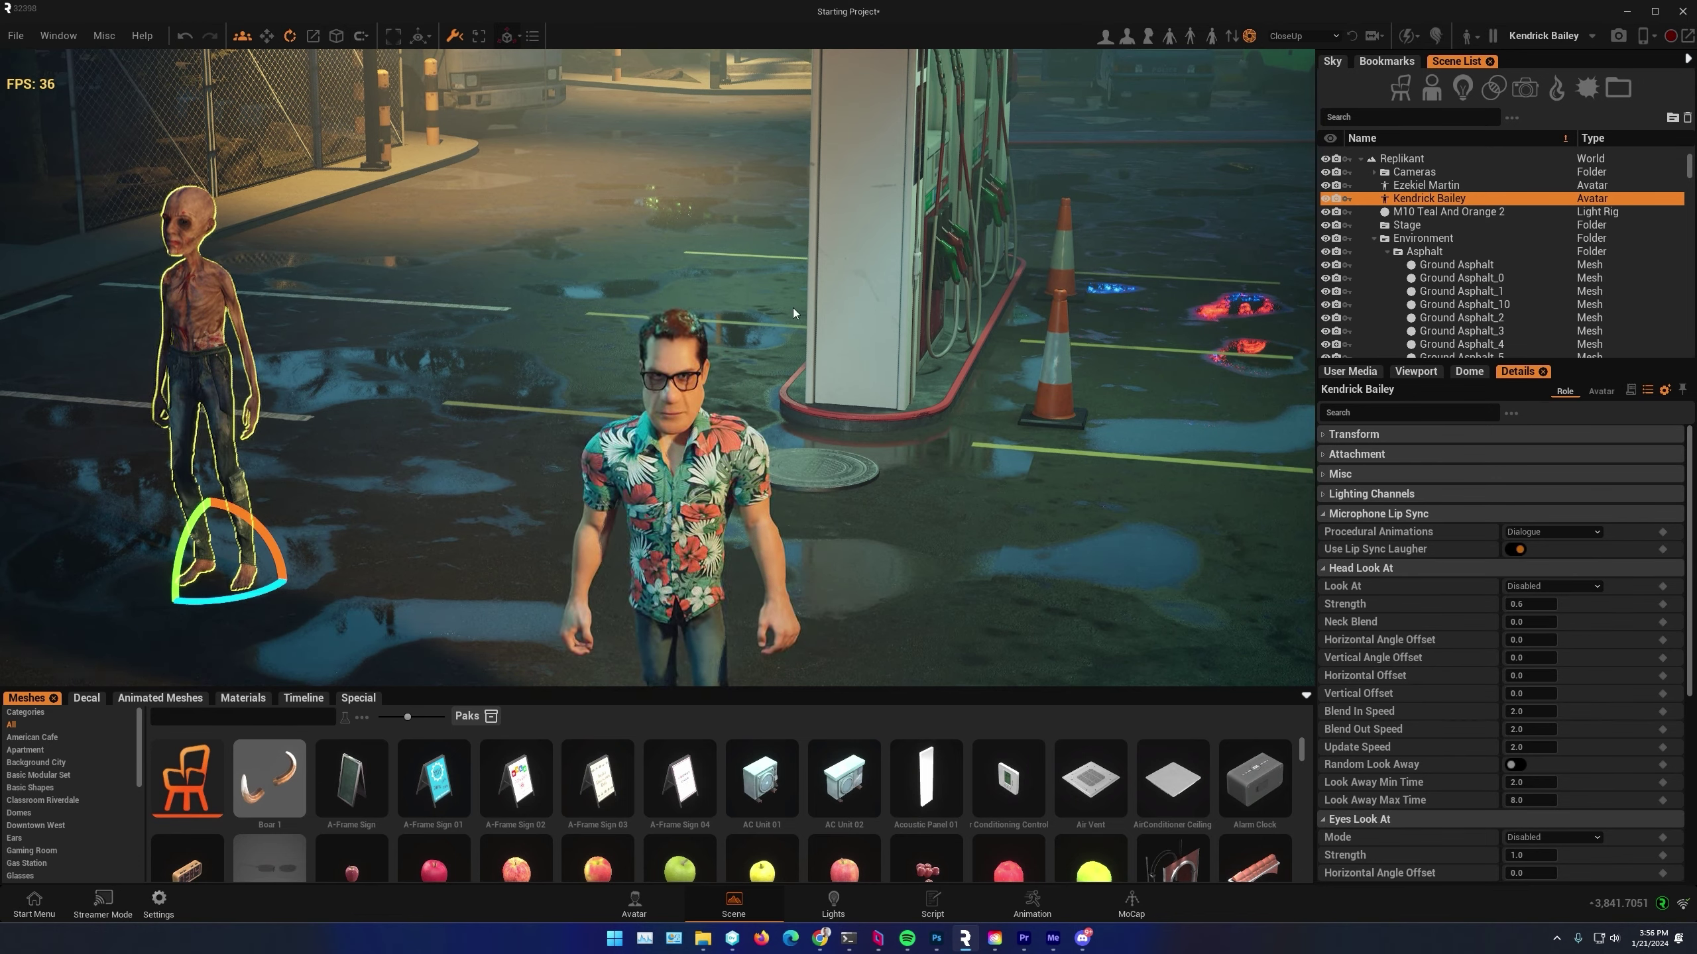
left_click(668, 570)
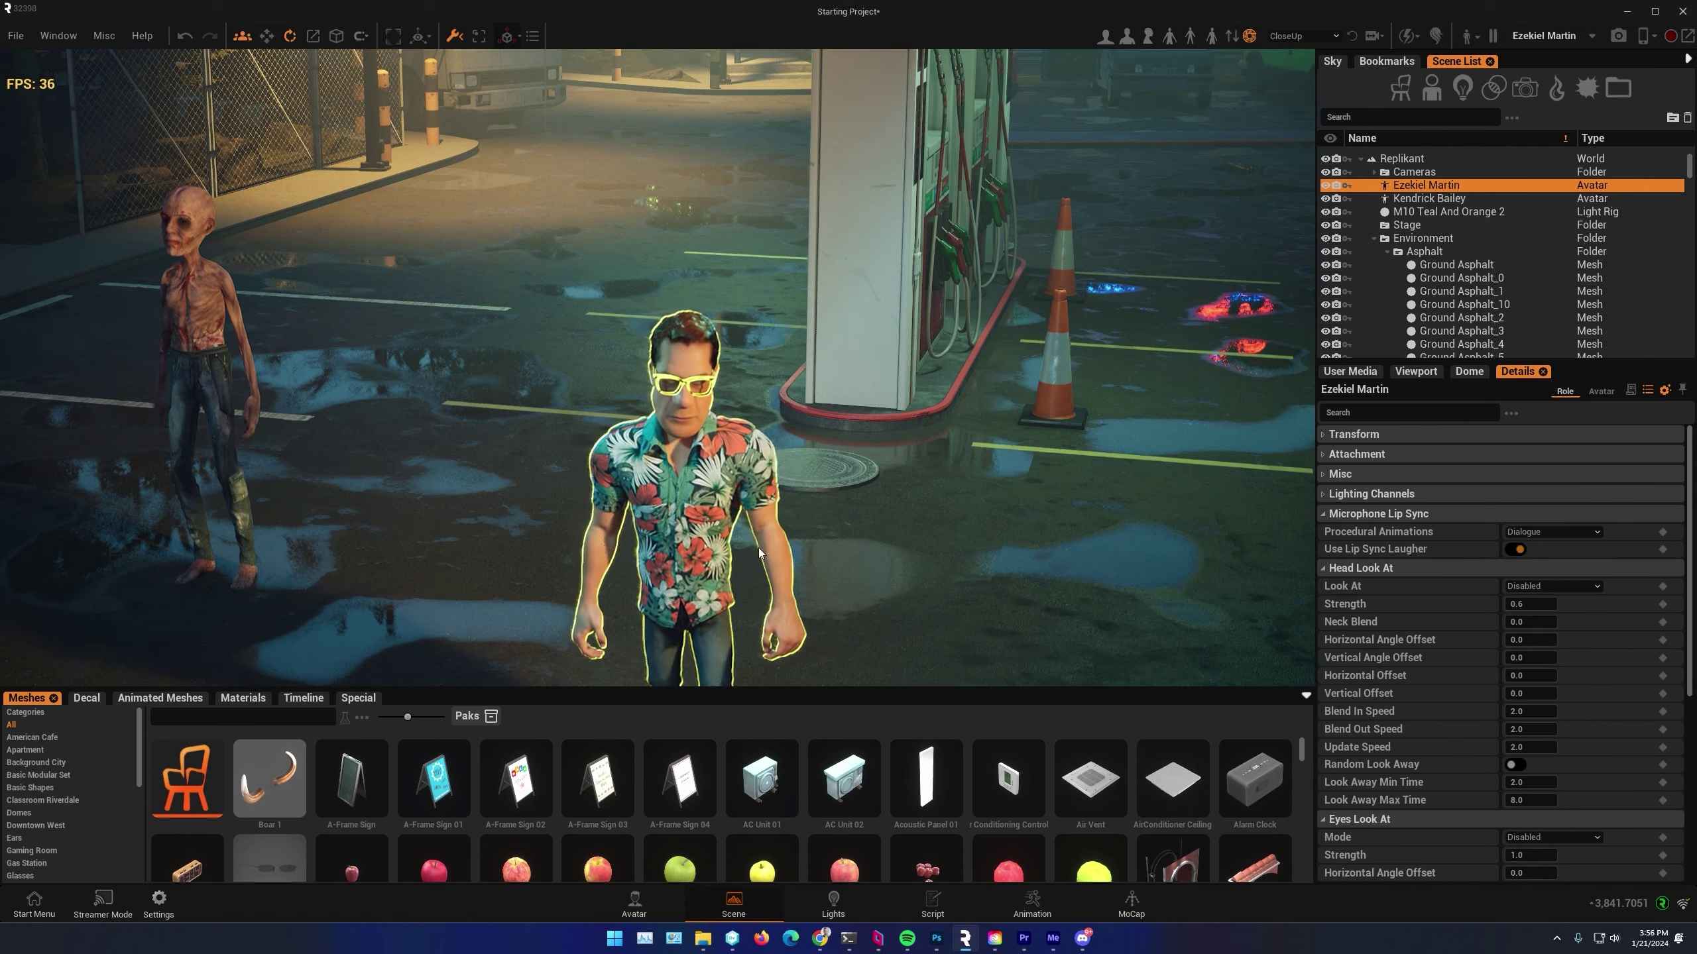
left_click(1032, 905)
left_click(13, 121)
left_click(52, 159)
type("run")
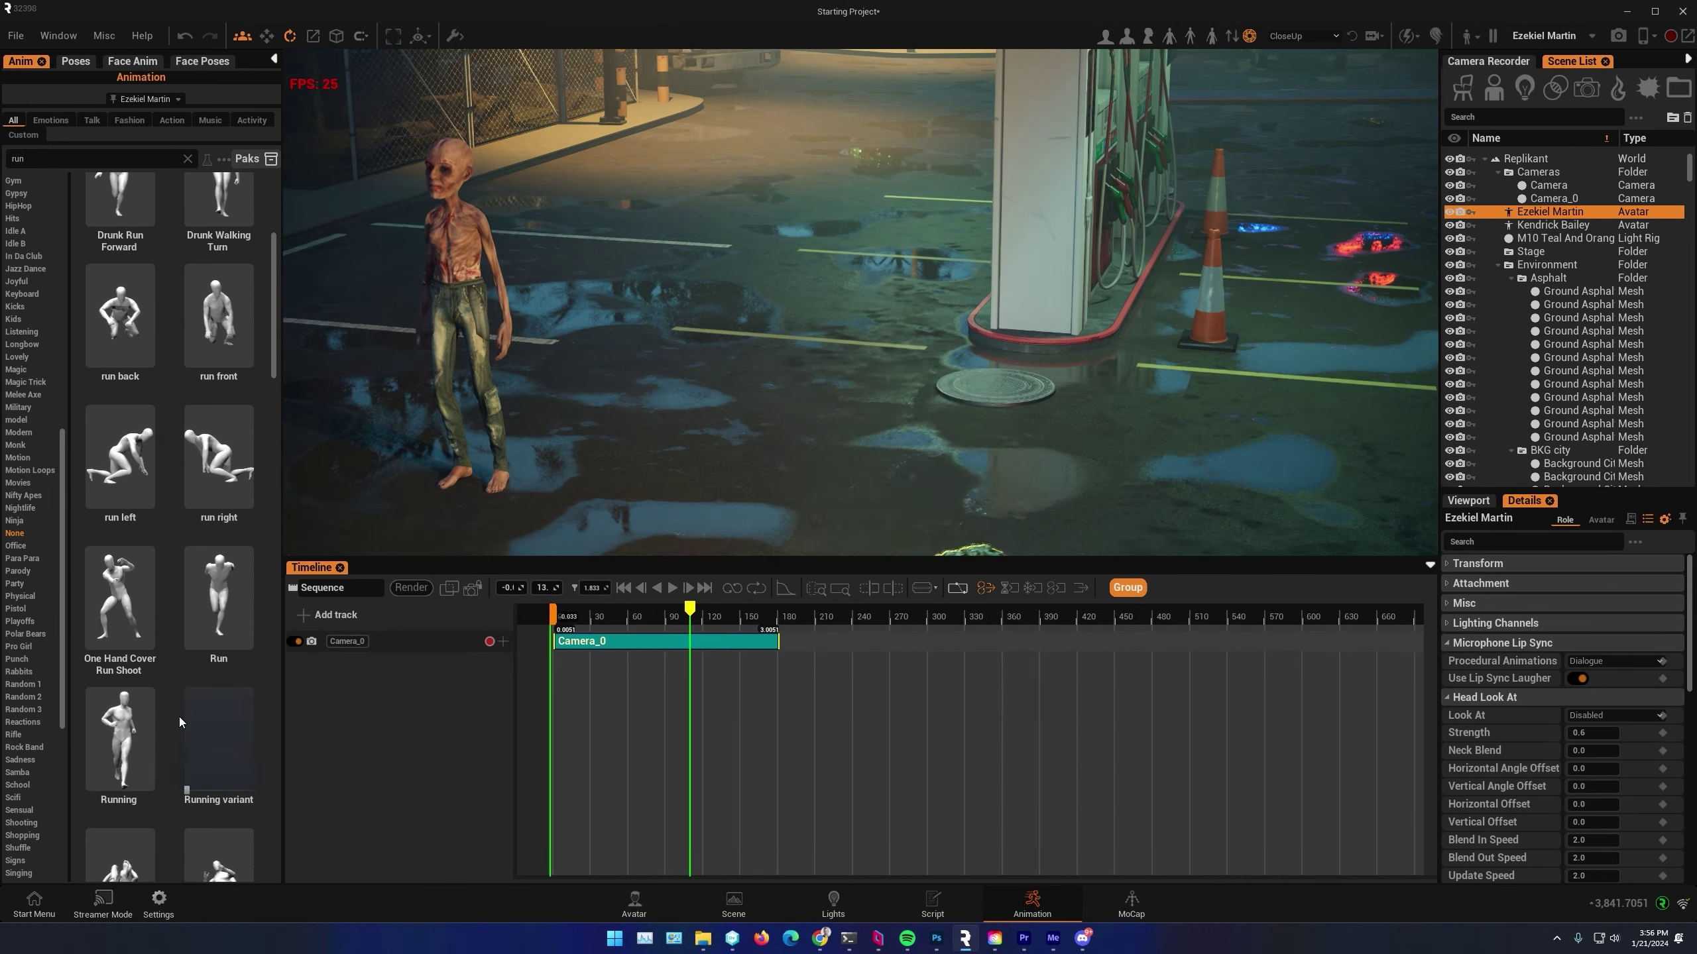
Add the Running animation at the start of the man's Full Body track and scrub through it
scroll(120, 601, "down", 1)
left_click_drag(118, 674, 563, 688)
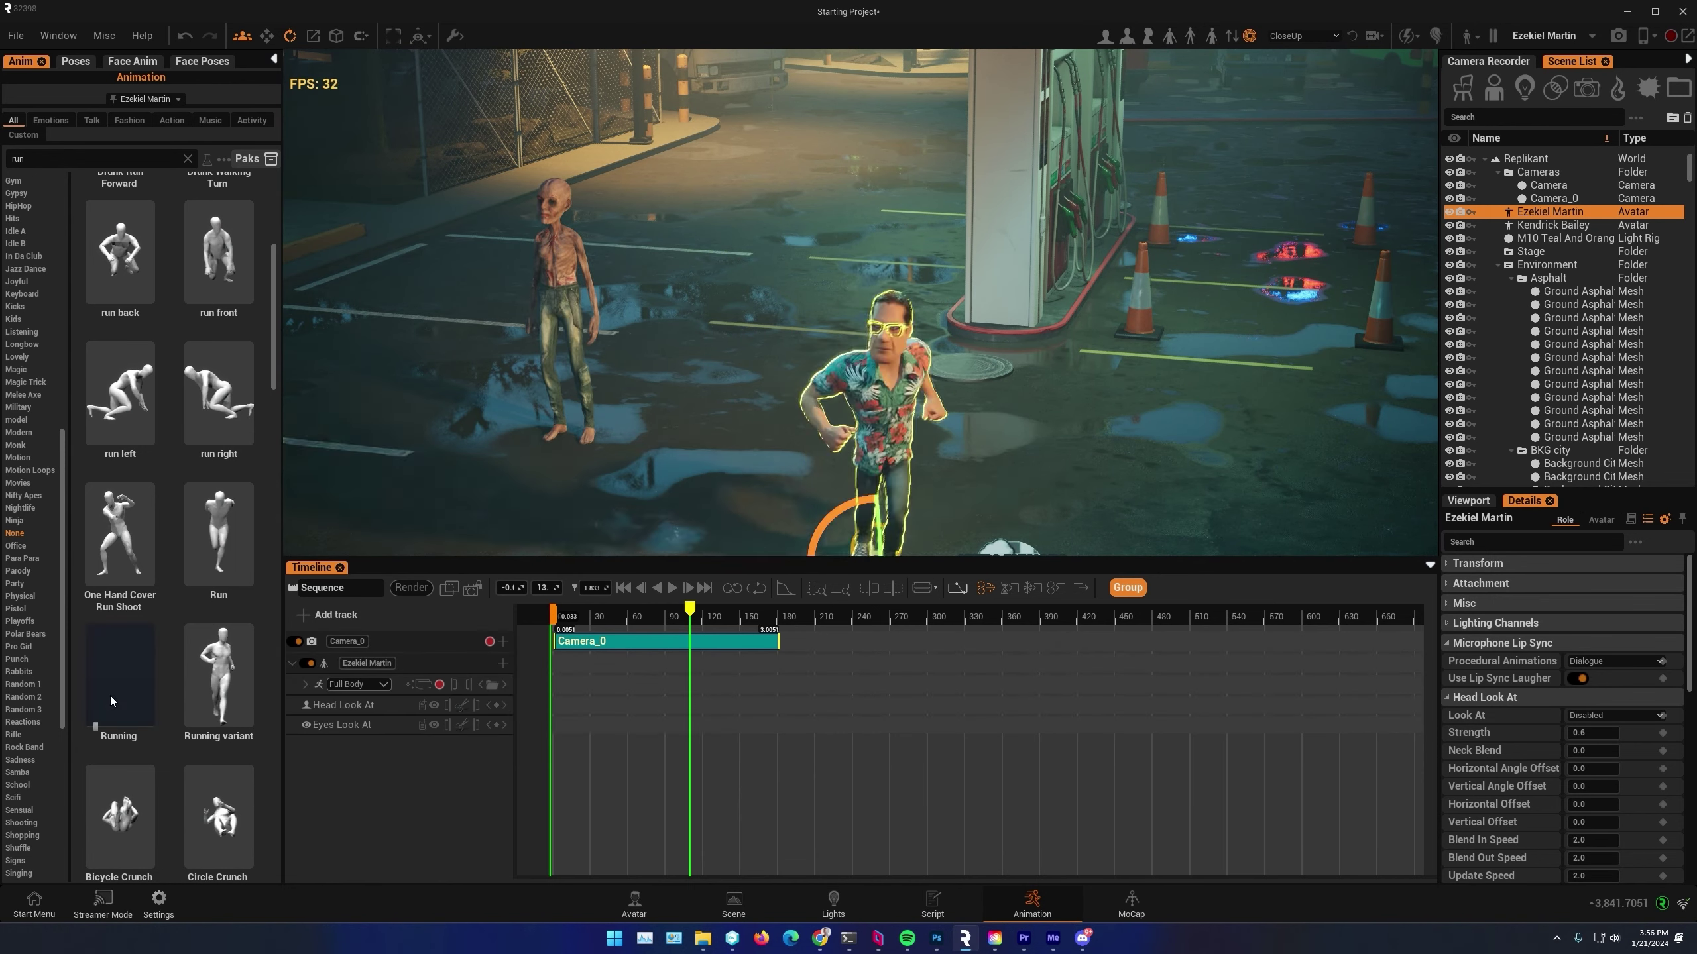
left_click_drag(626, 603, 576, 607)
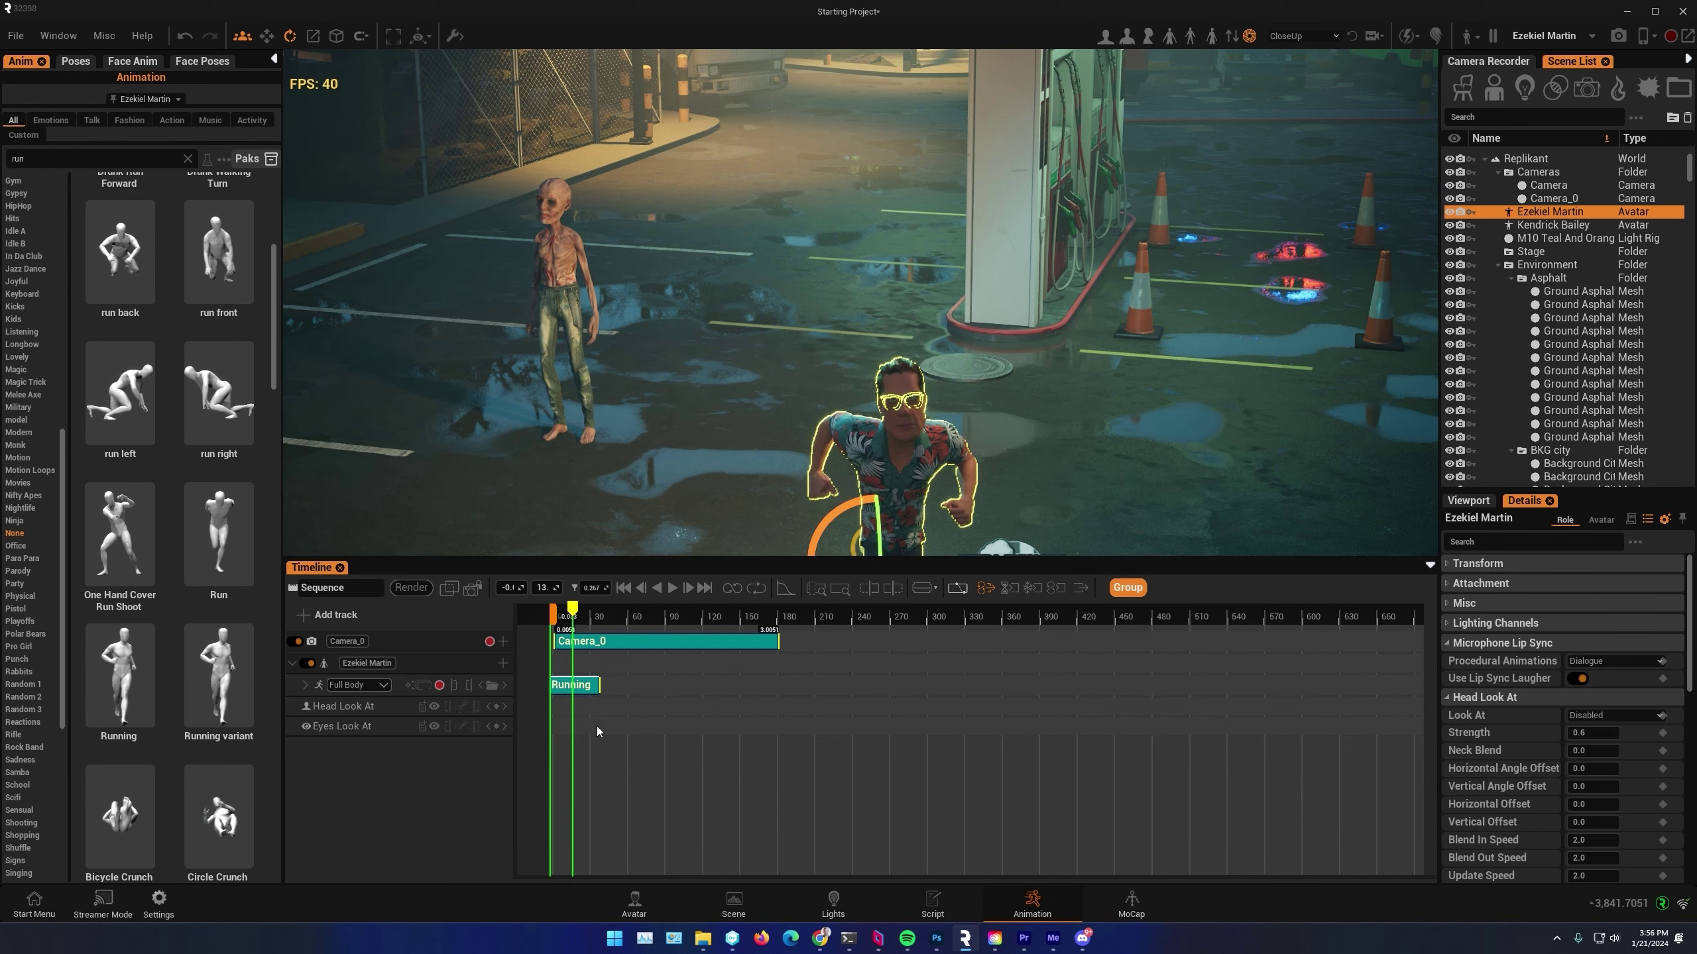
Extend the Running clip by looping it out to about 6.9 seconds, and preview the looped run
left_click(1013, 588)
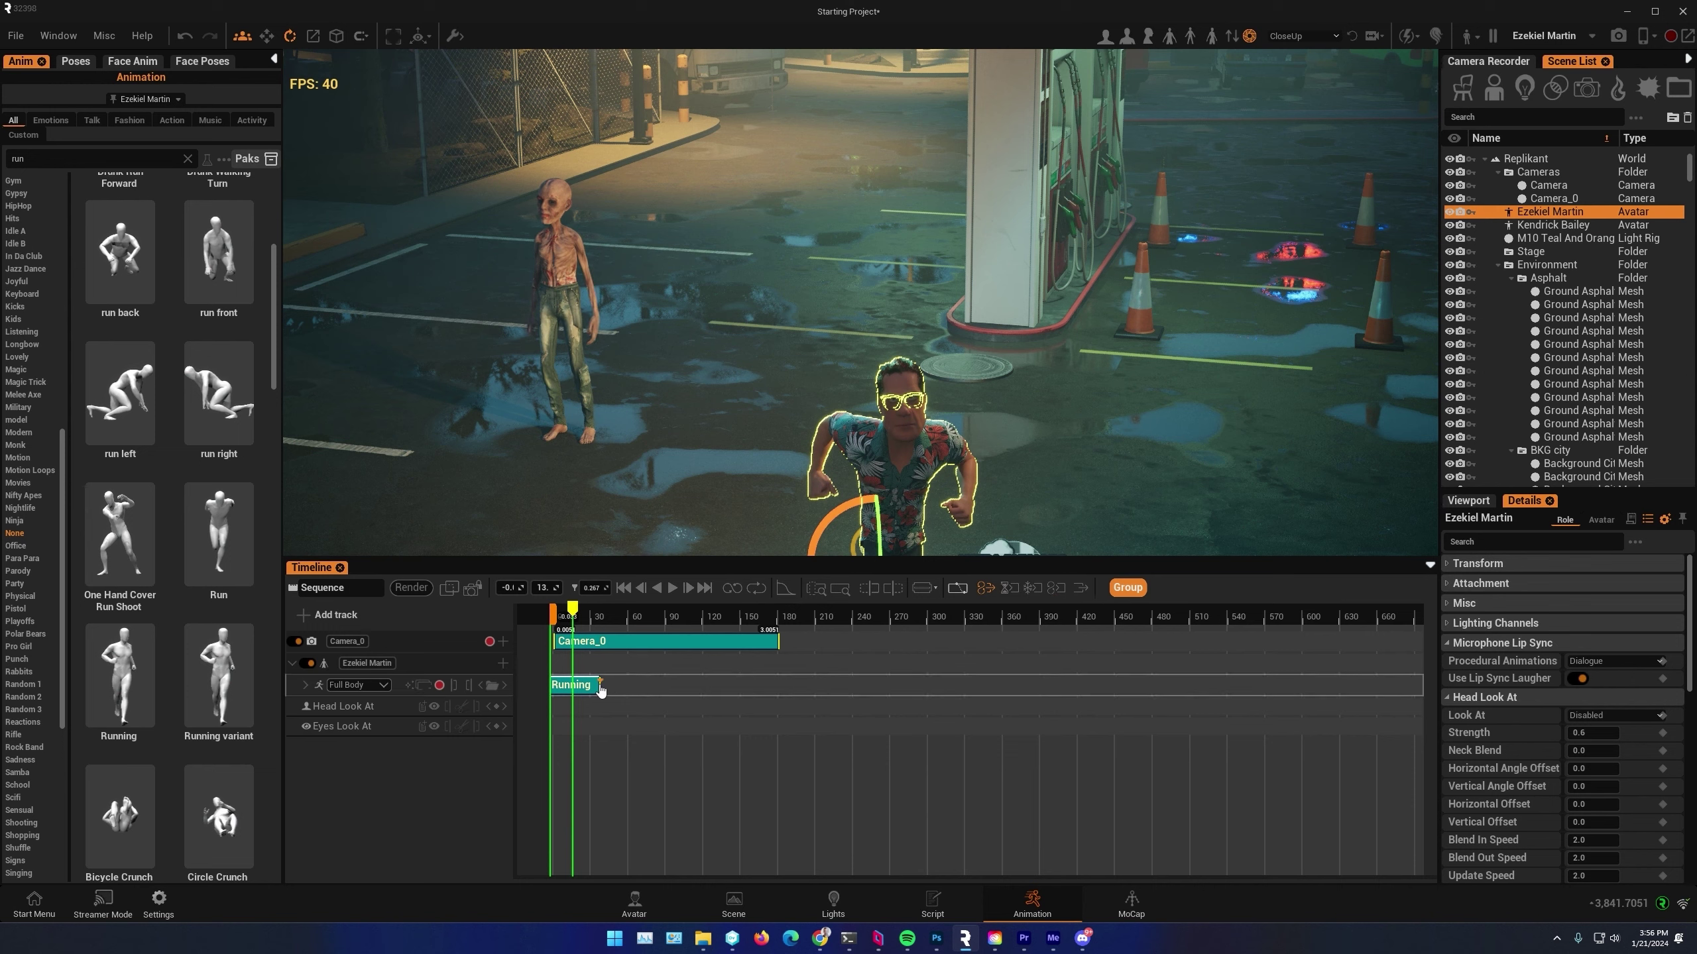
left_click_drag(599, 686, 1070, 686)
left_click_drag(572, 610, 630, 640)
right_click_drag(1059, 433, 1072, 491)
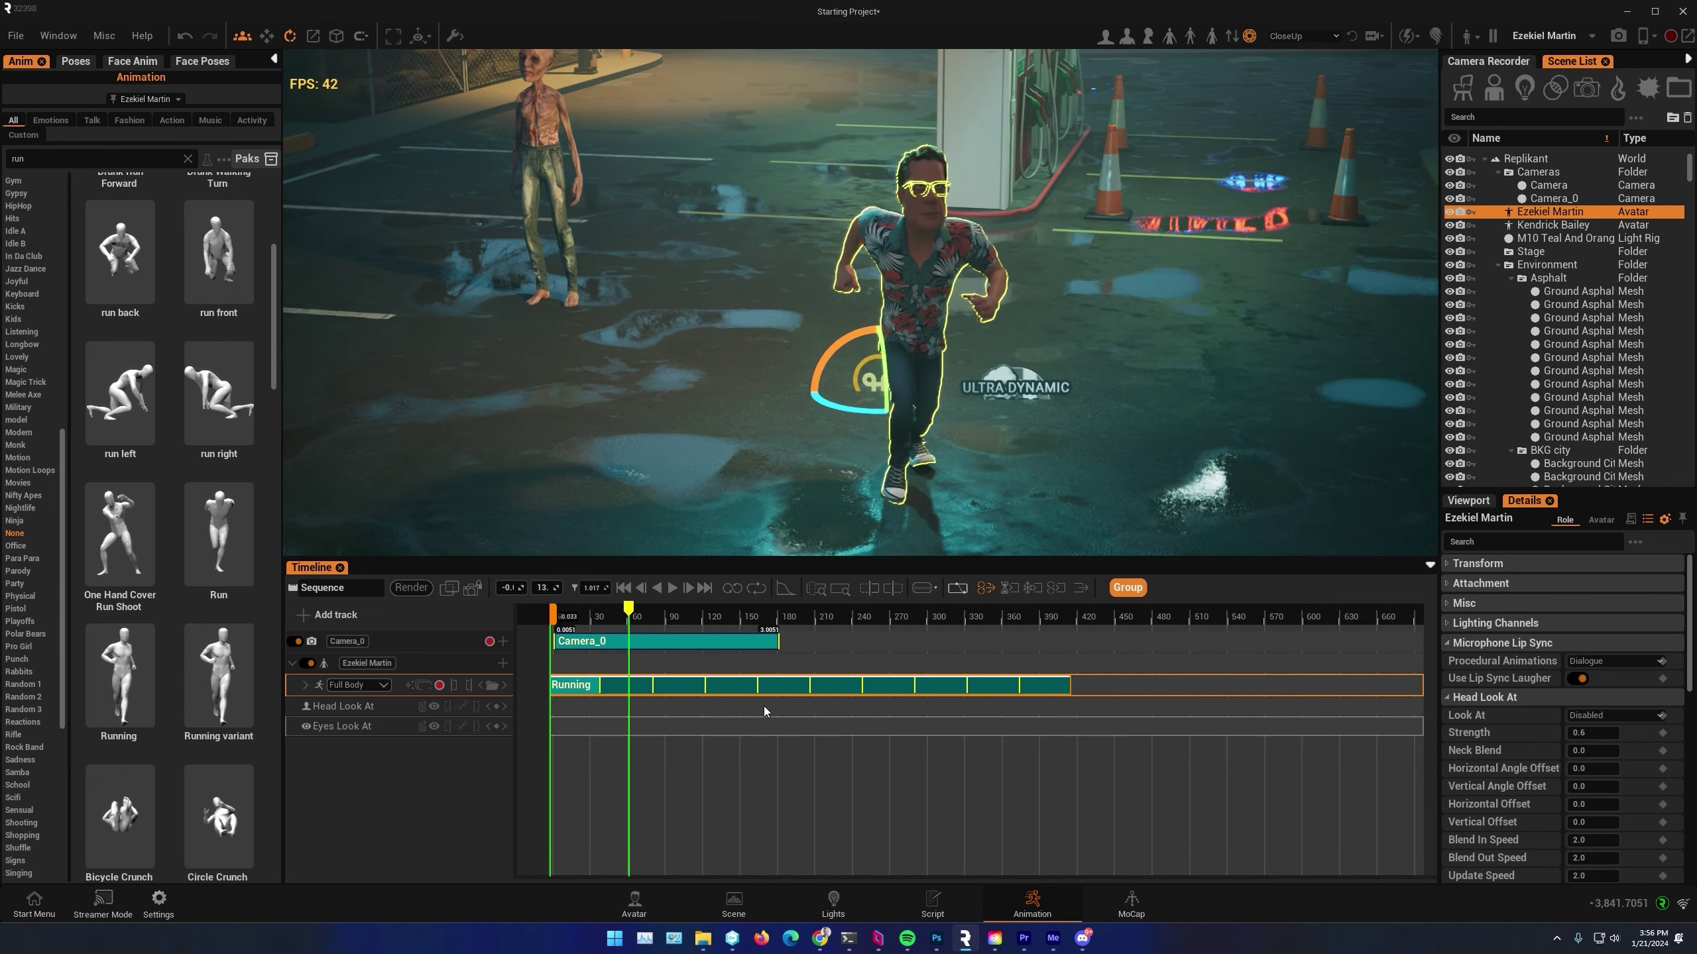
Enable Keep Offset From Loops for the Running clip and scrub the timeline back to check the run
left_click(786, 719)
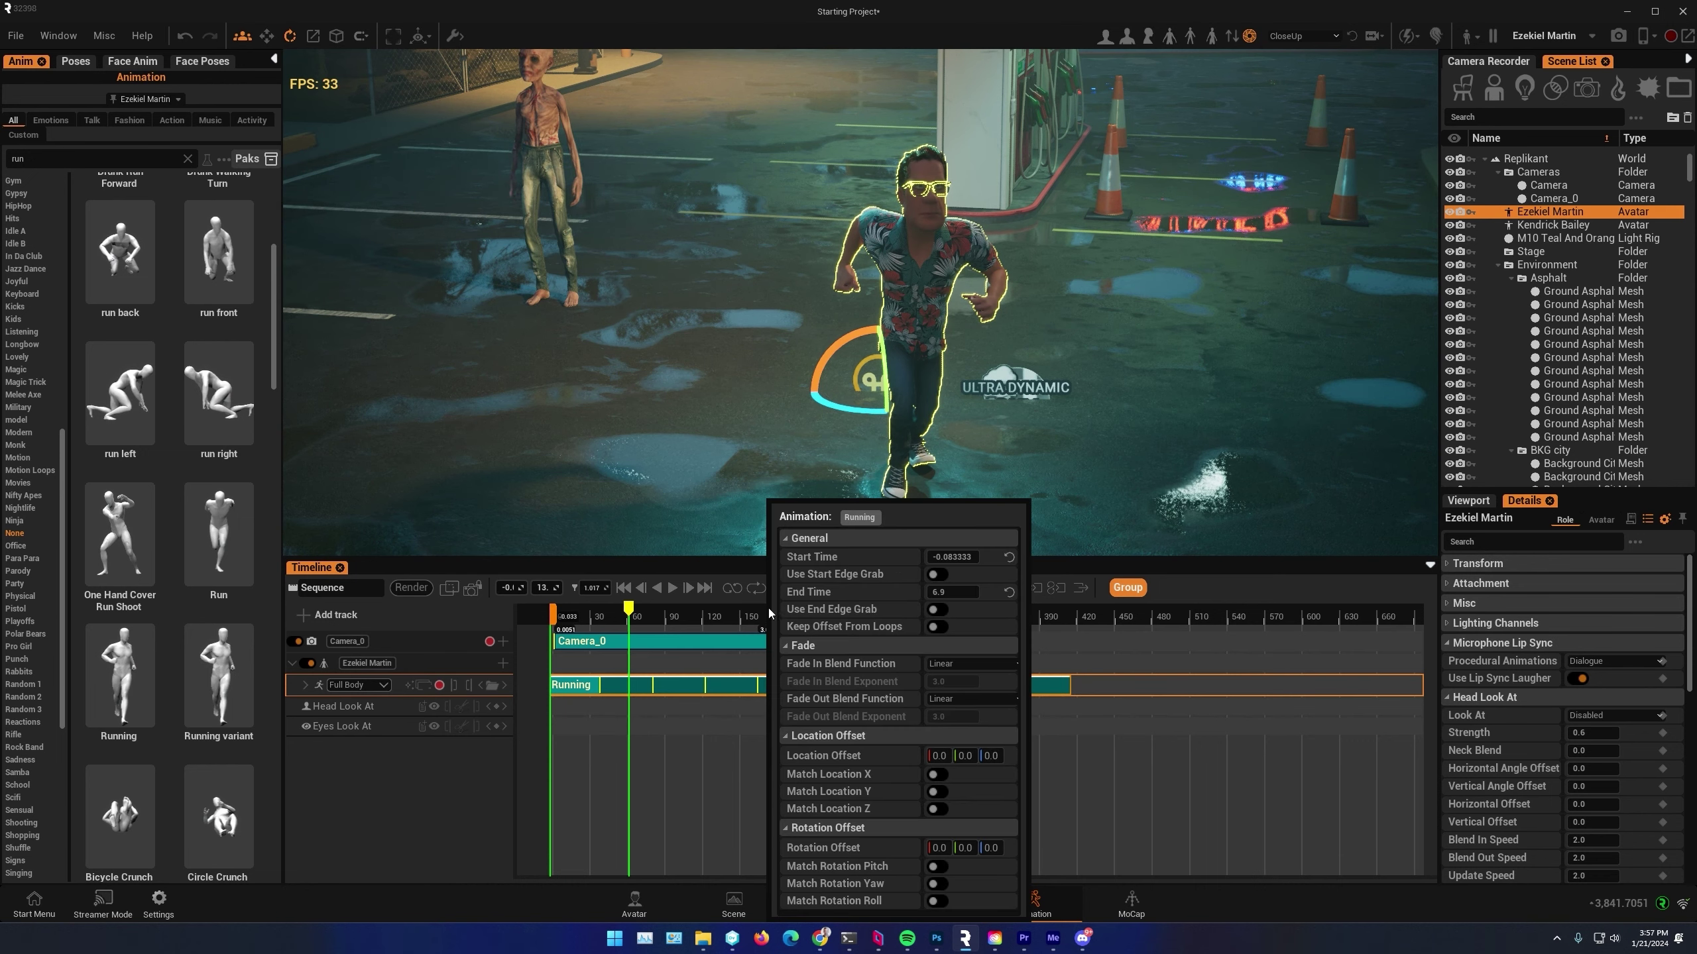
left_click(937, 627)
left_click(645, 761)
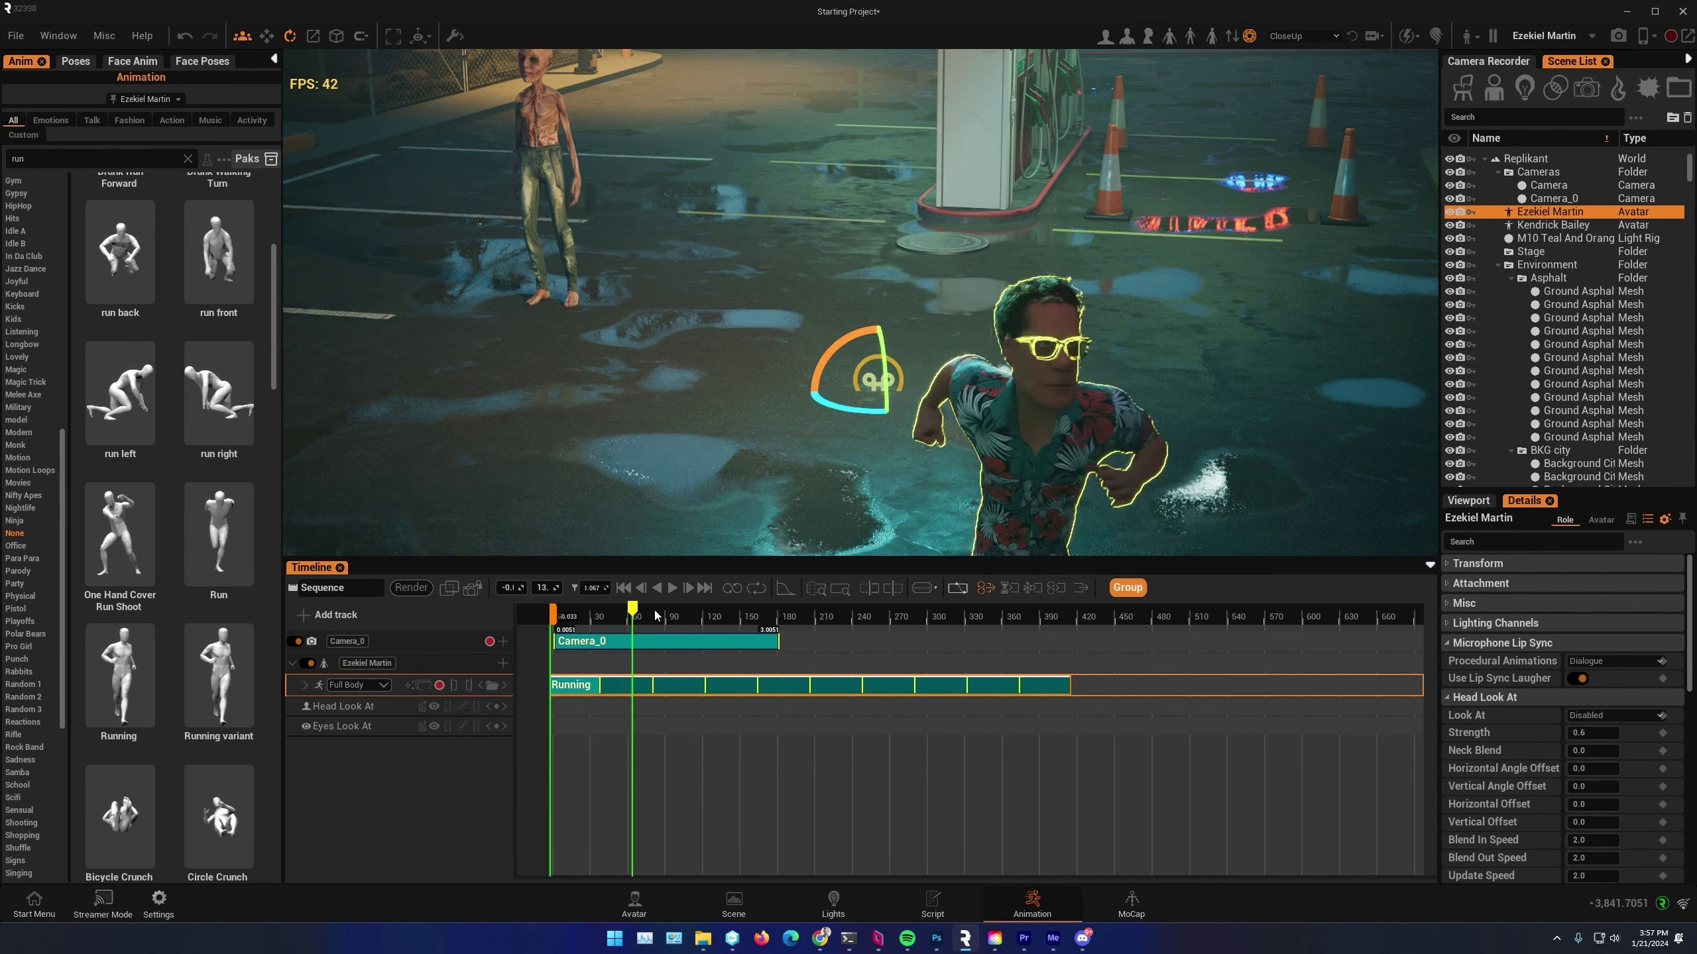
left_click_drag(622, 653, 502, 665)
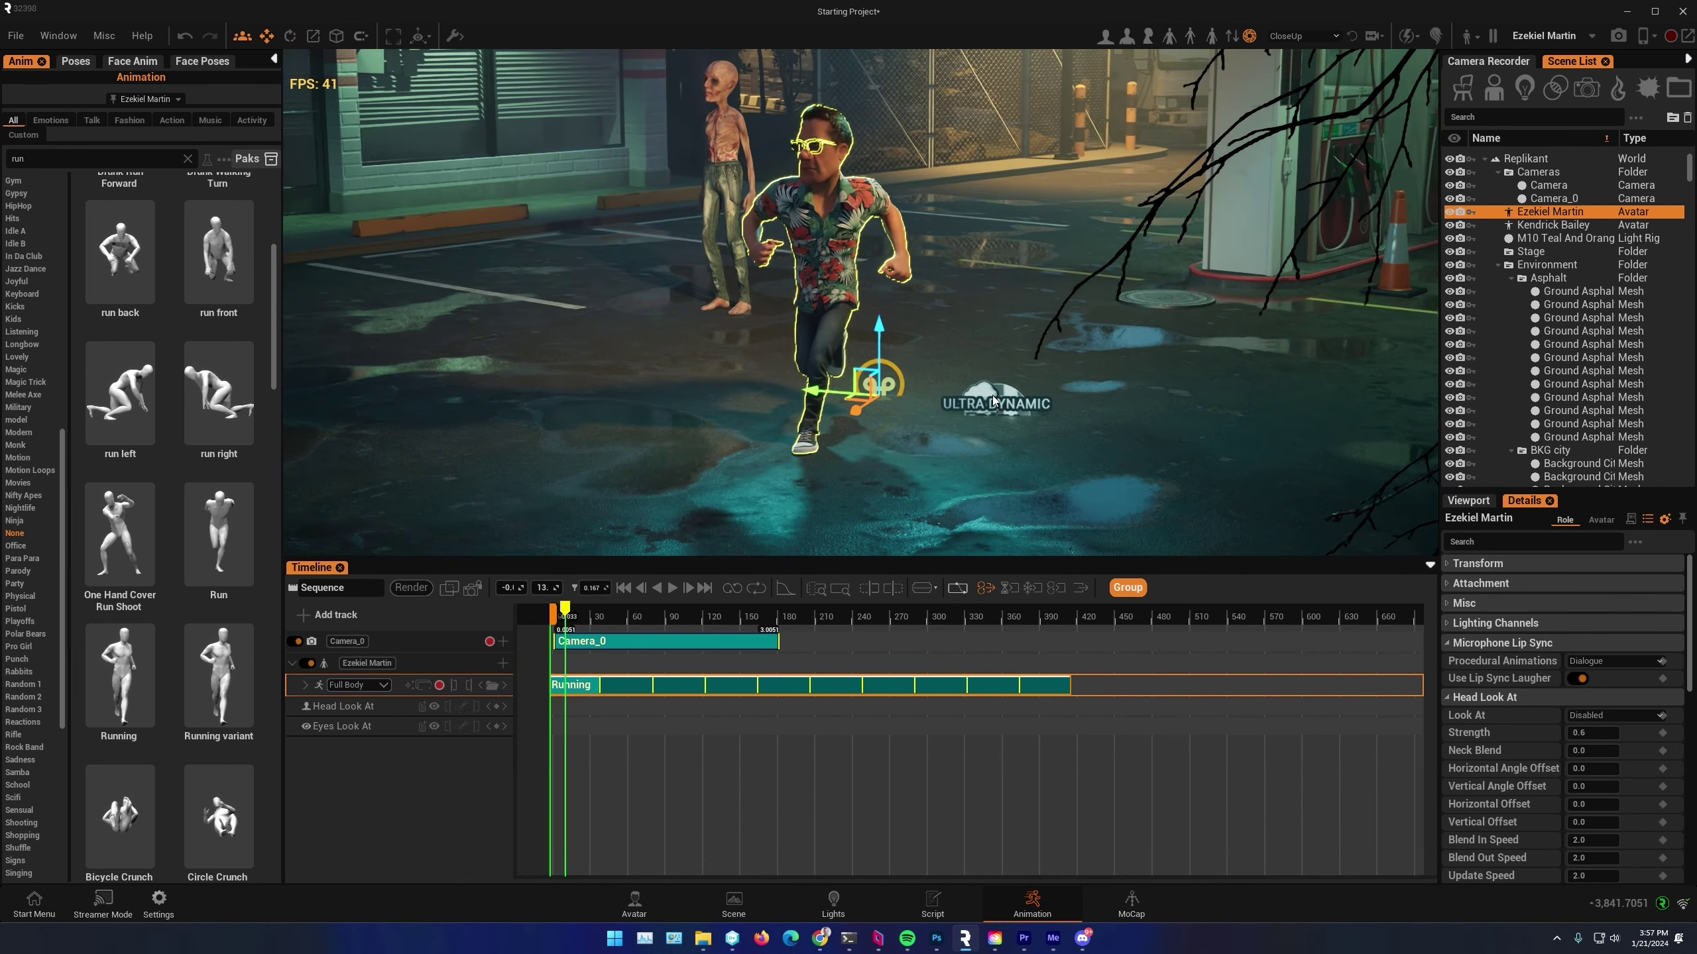
Move the running man farther back in the parking lot and play the sequence
left_click_drag(863, 408, 1108, 228)
scroll(1108, 228, "up", 2)
middle_click_drag(1109, 228, 1293, 138)
left_click(688, 588)
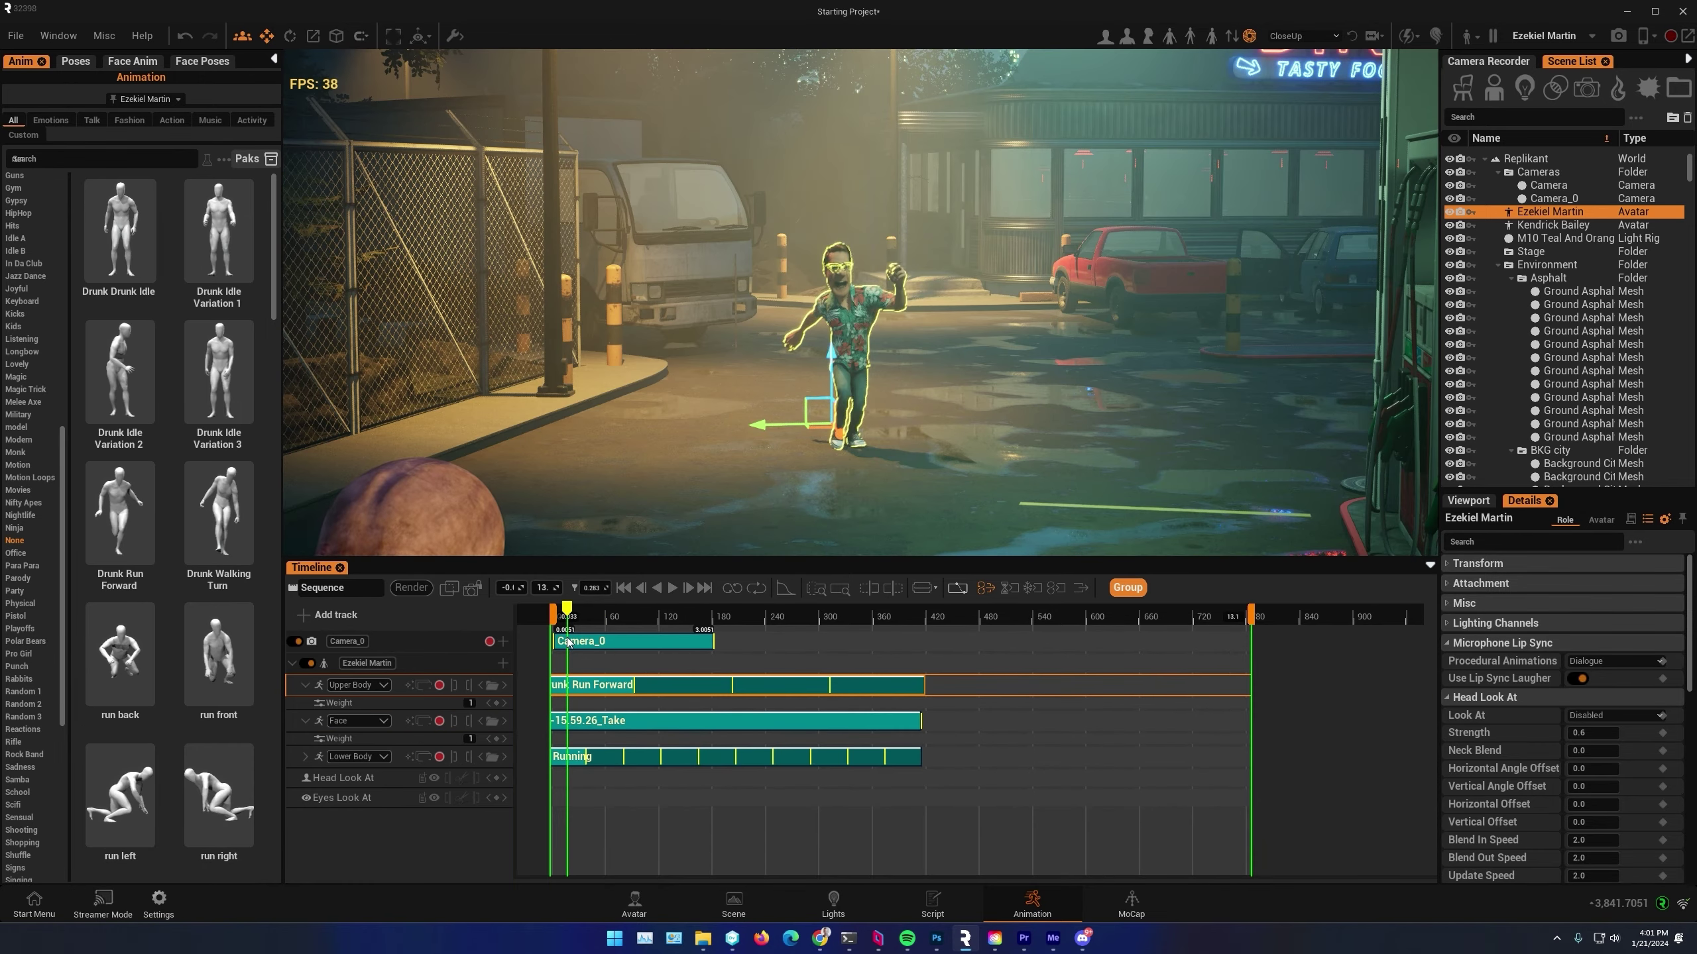
Set the playhead to 0.25 seconds and frame a closer view of the running man
left_click_drag(567, 643, 565, 644)
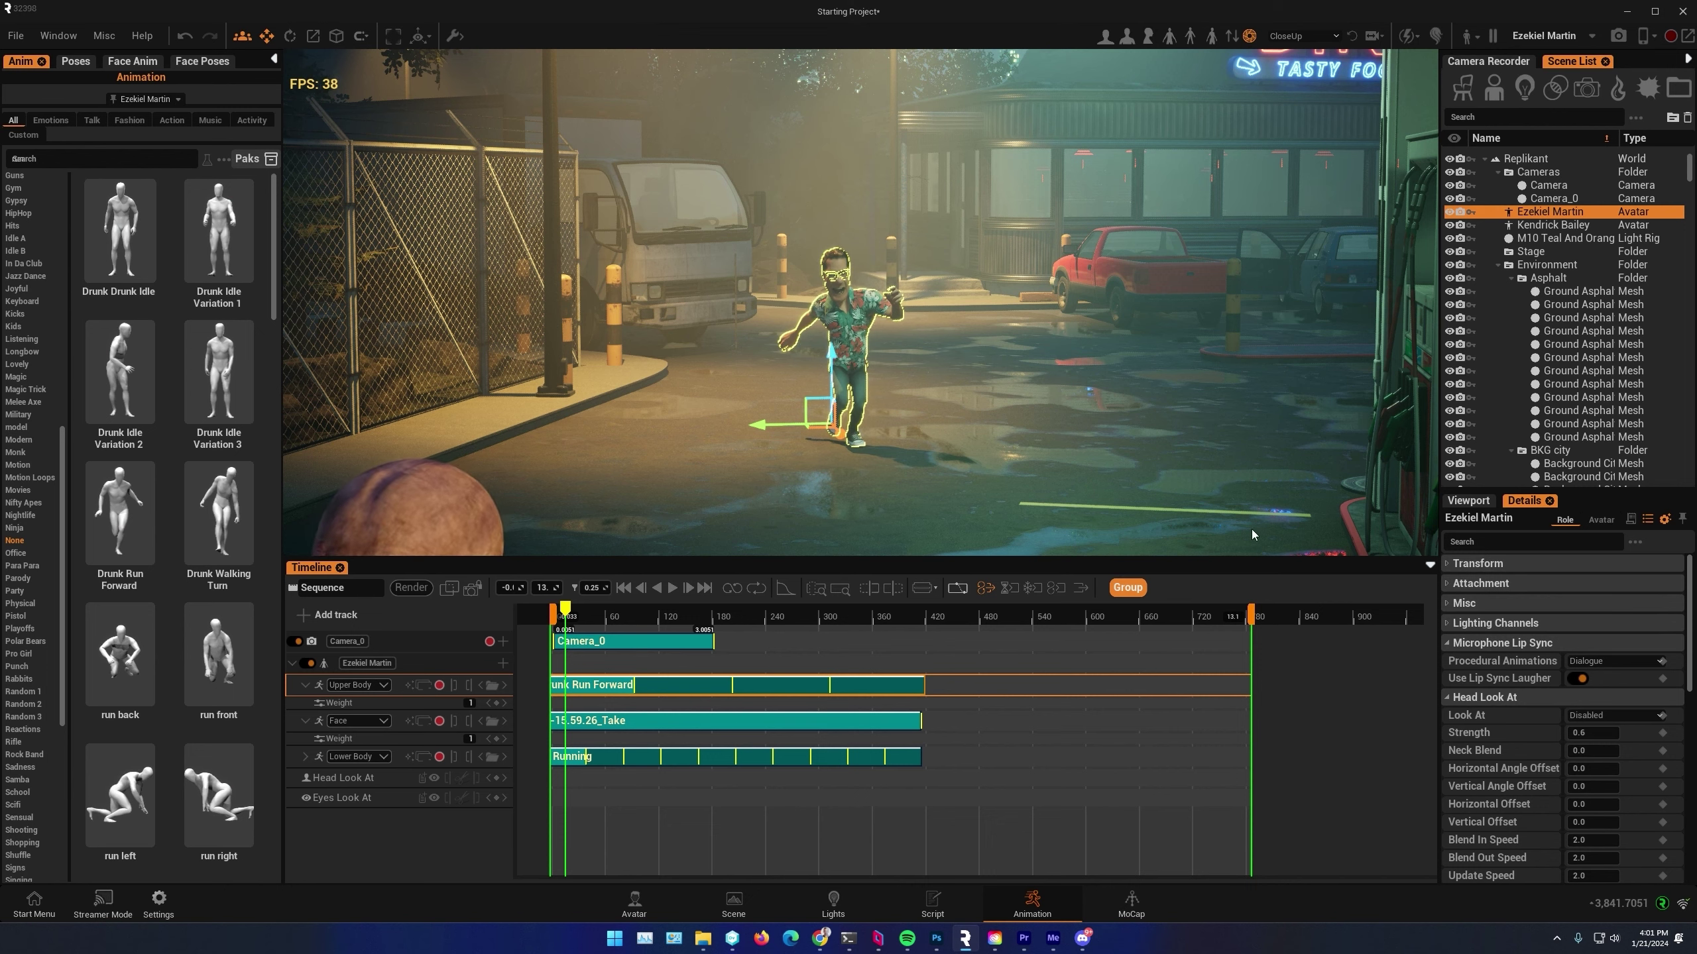
key("w")
right_click_drag(735, 377, 889, 444)
middle_click_drag(888, 444, 1361, 42)
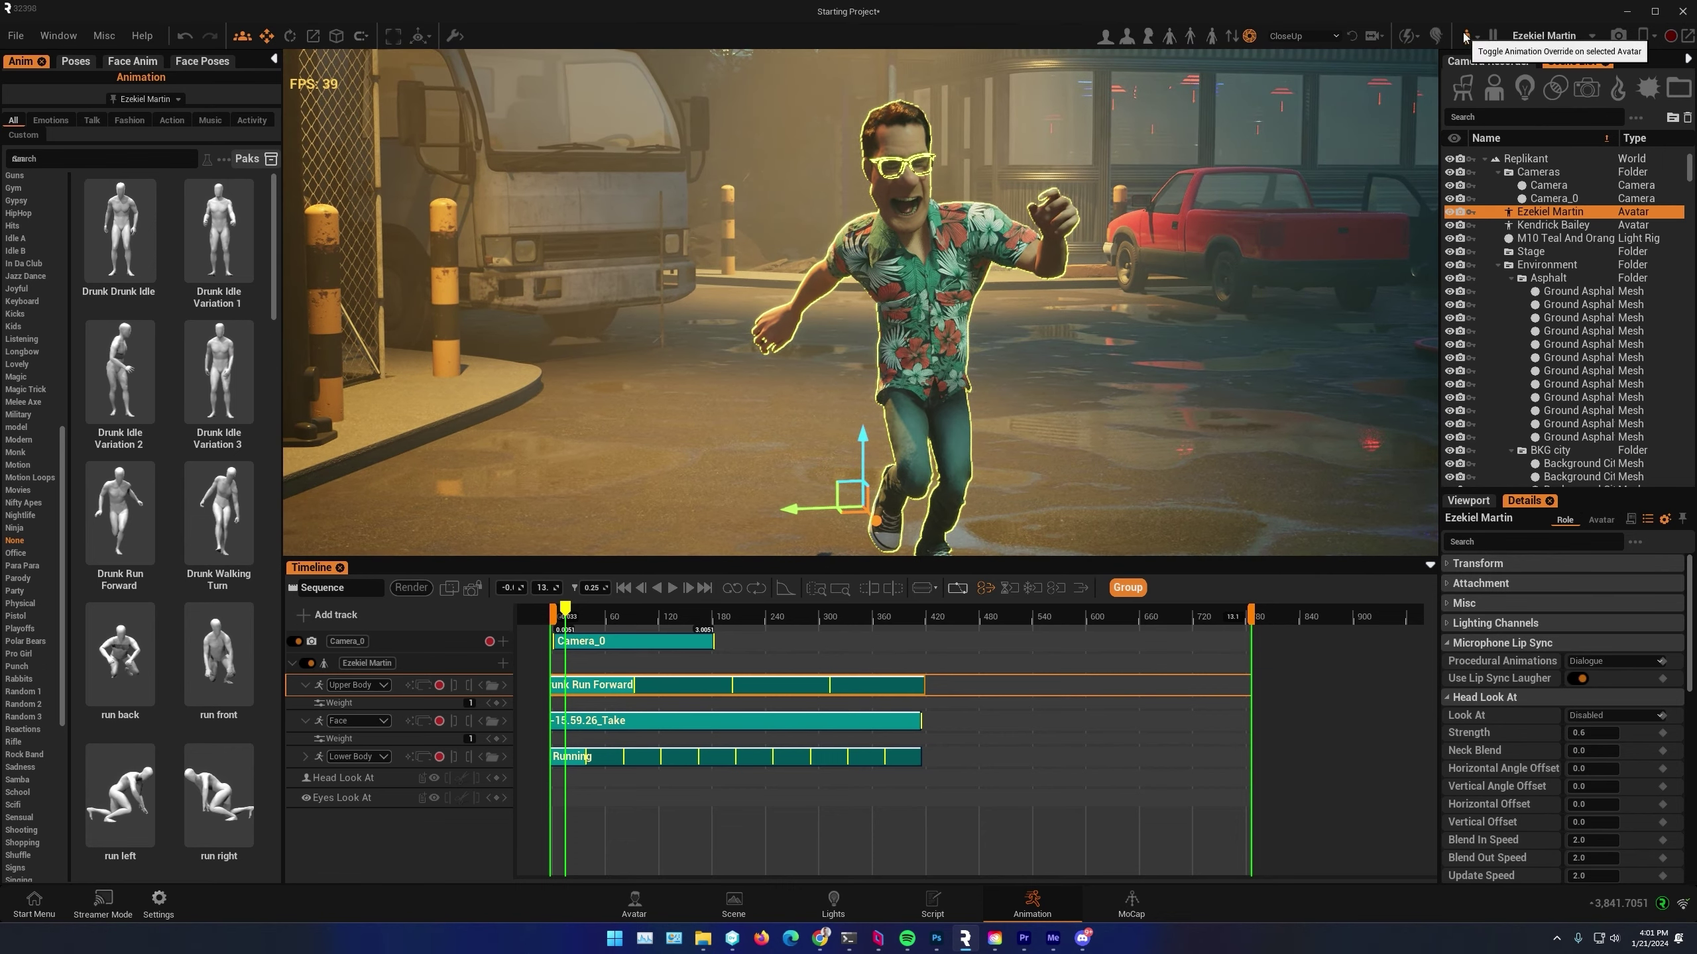
left_click_drag(1153, 377, 1130, 388, "alt")
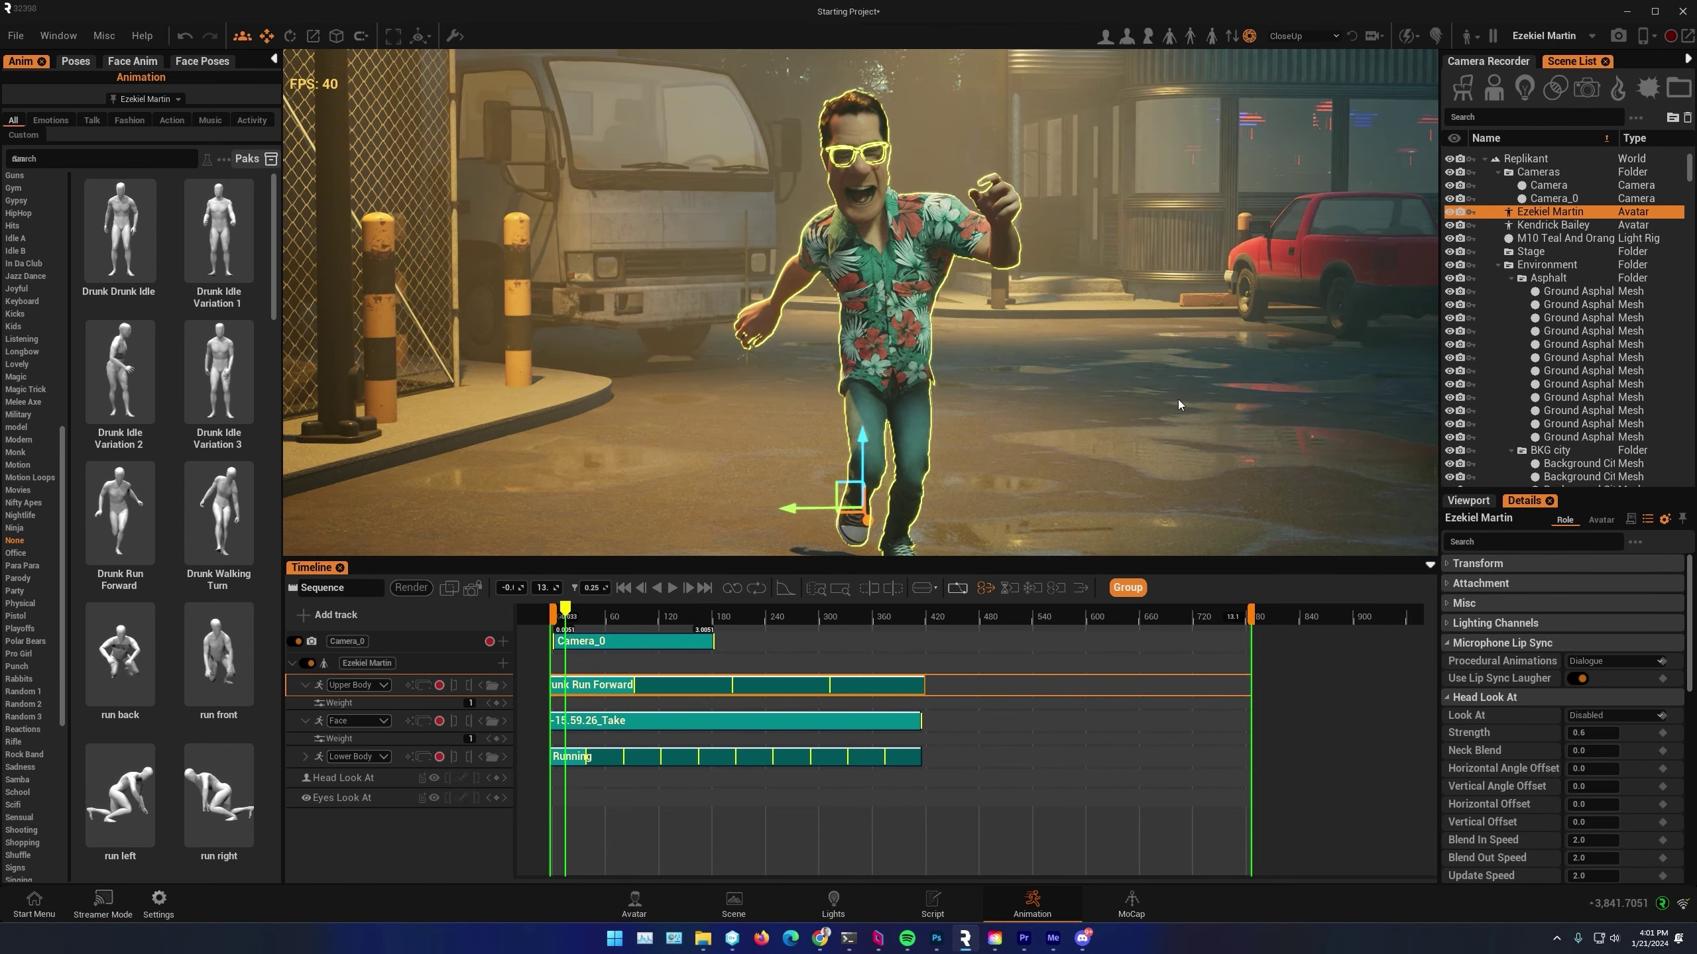
Set the viewport's lens override focal length to 24 for a wider view of the running man
left_click(1469, 500)
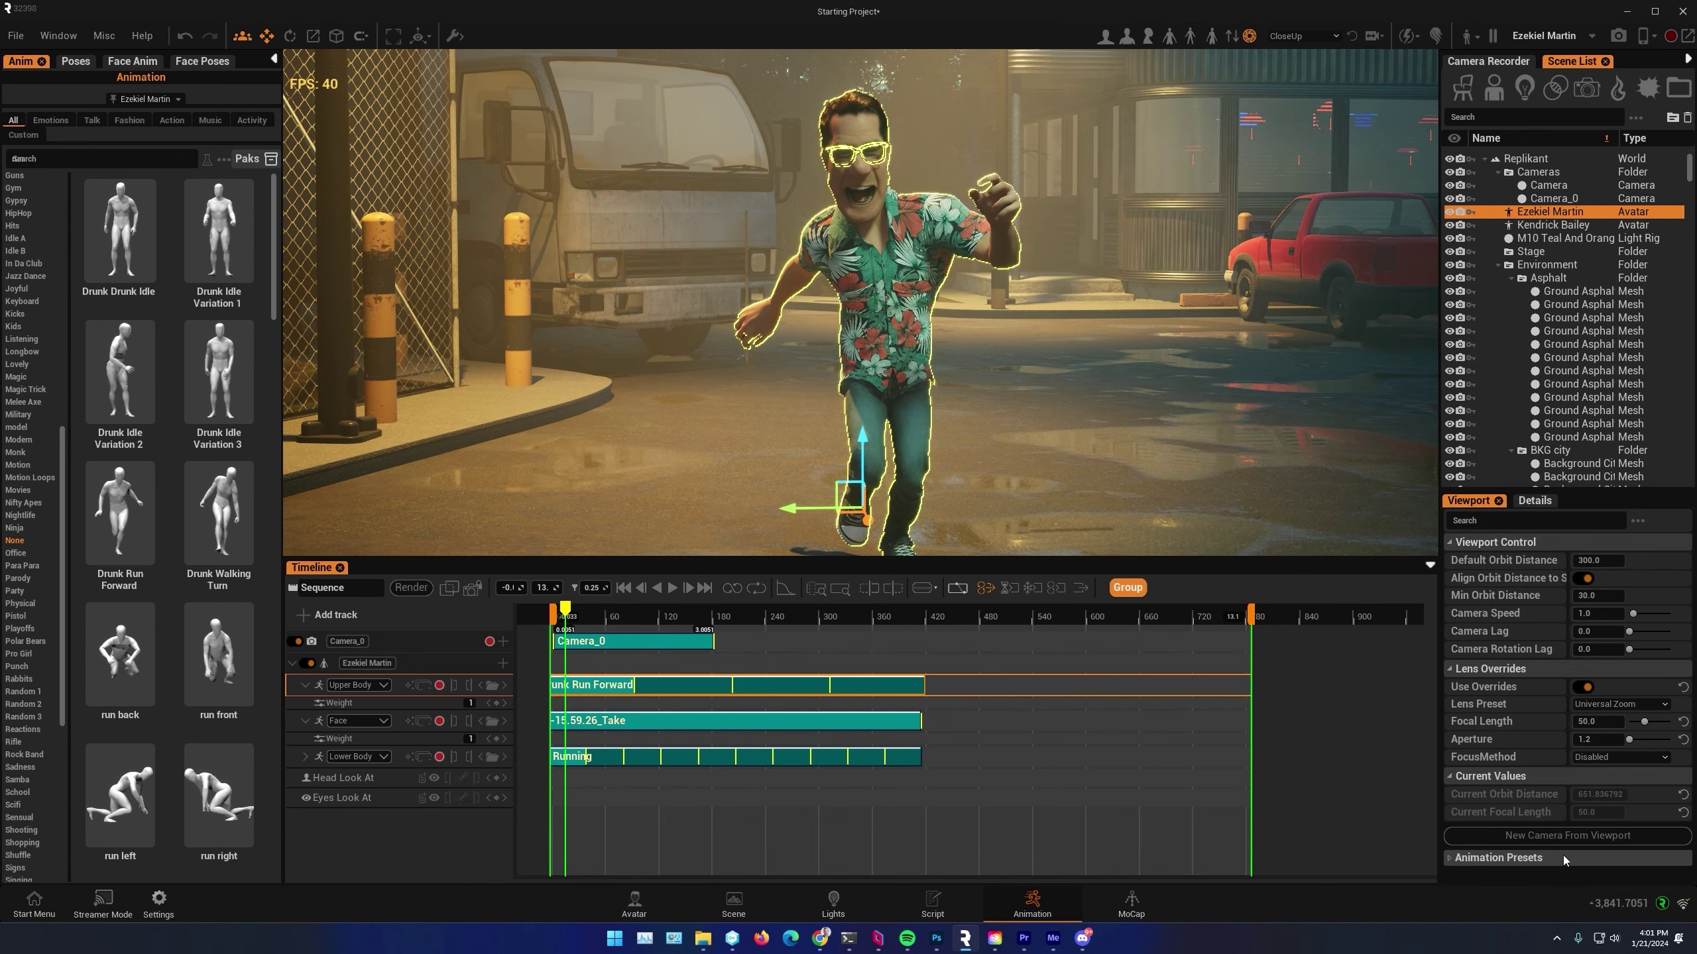
scroll(969, 372, "up", 3)
right_click_drag(969, 371, 1002, 288)
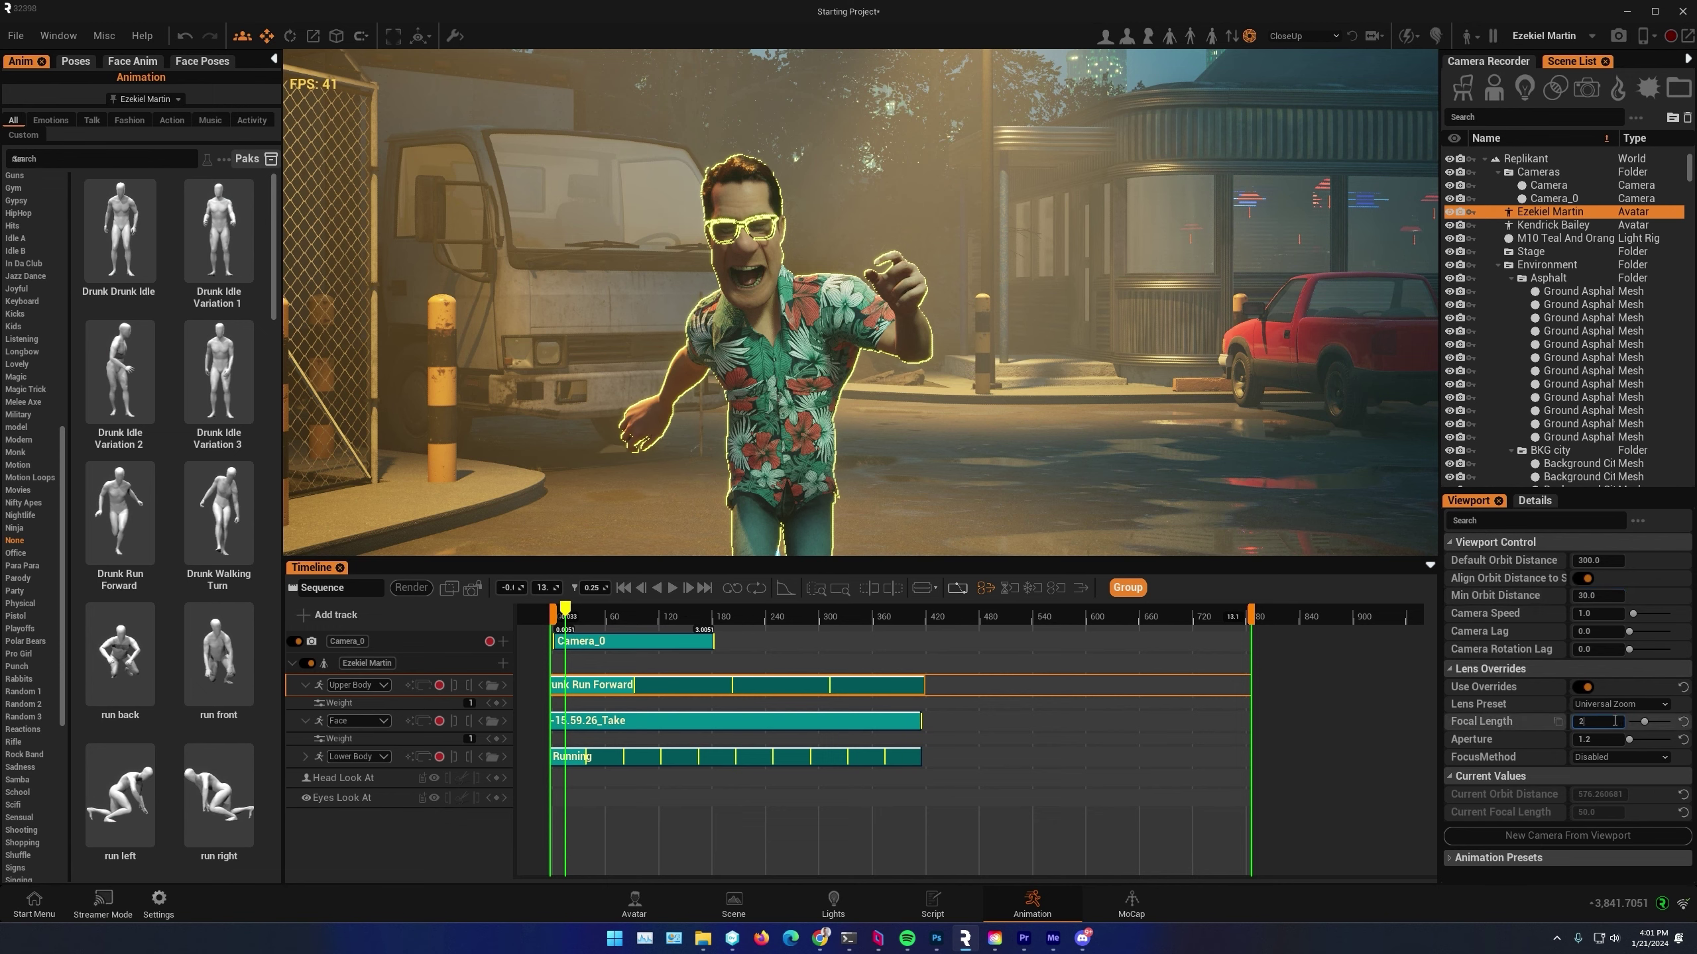
key("Return")
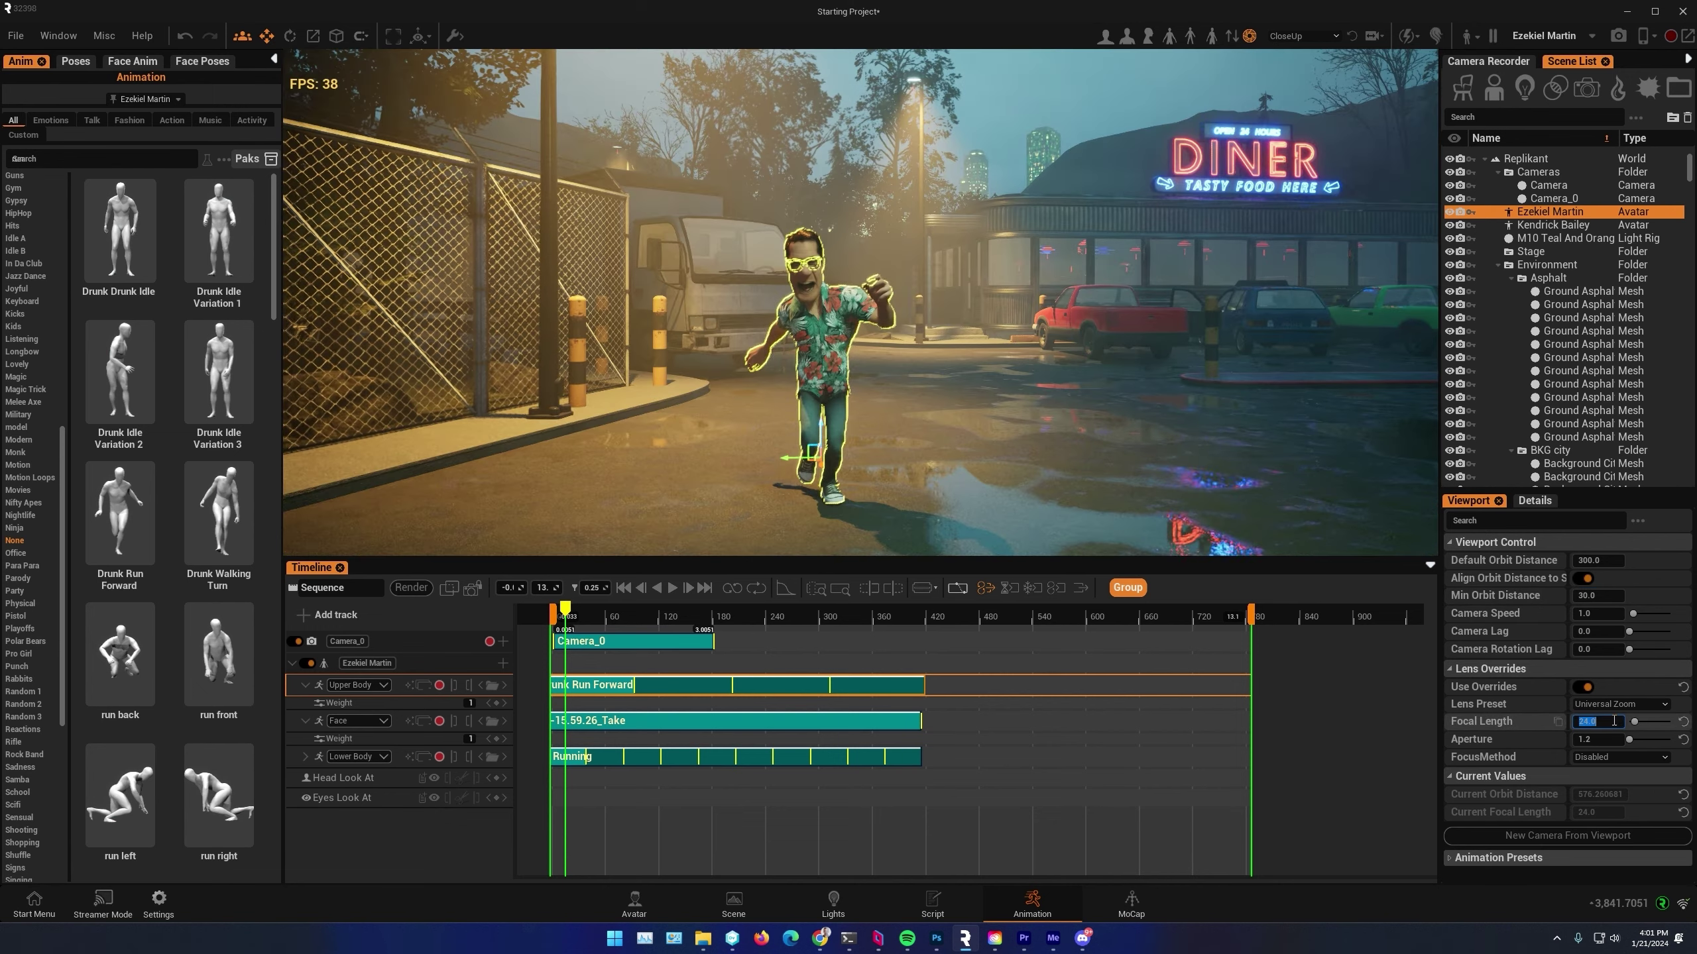
Frame the running man closer, create a new camera from the viewport and name it MID_Travel_Hero
scroll(896, 418, "up", 5)
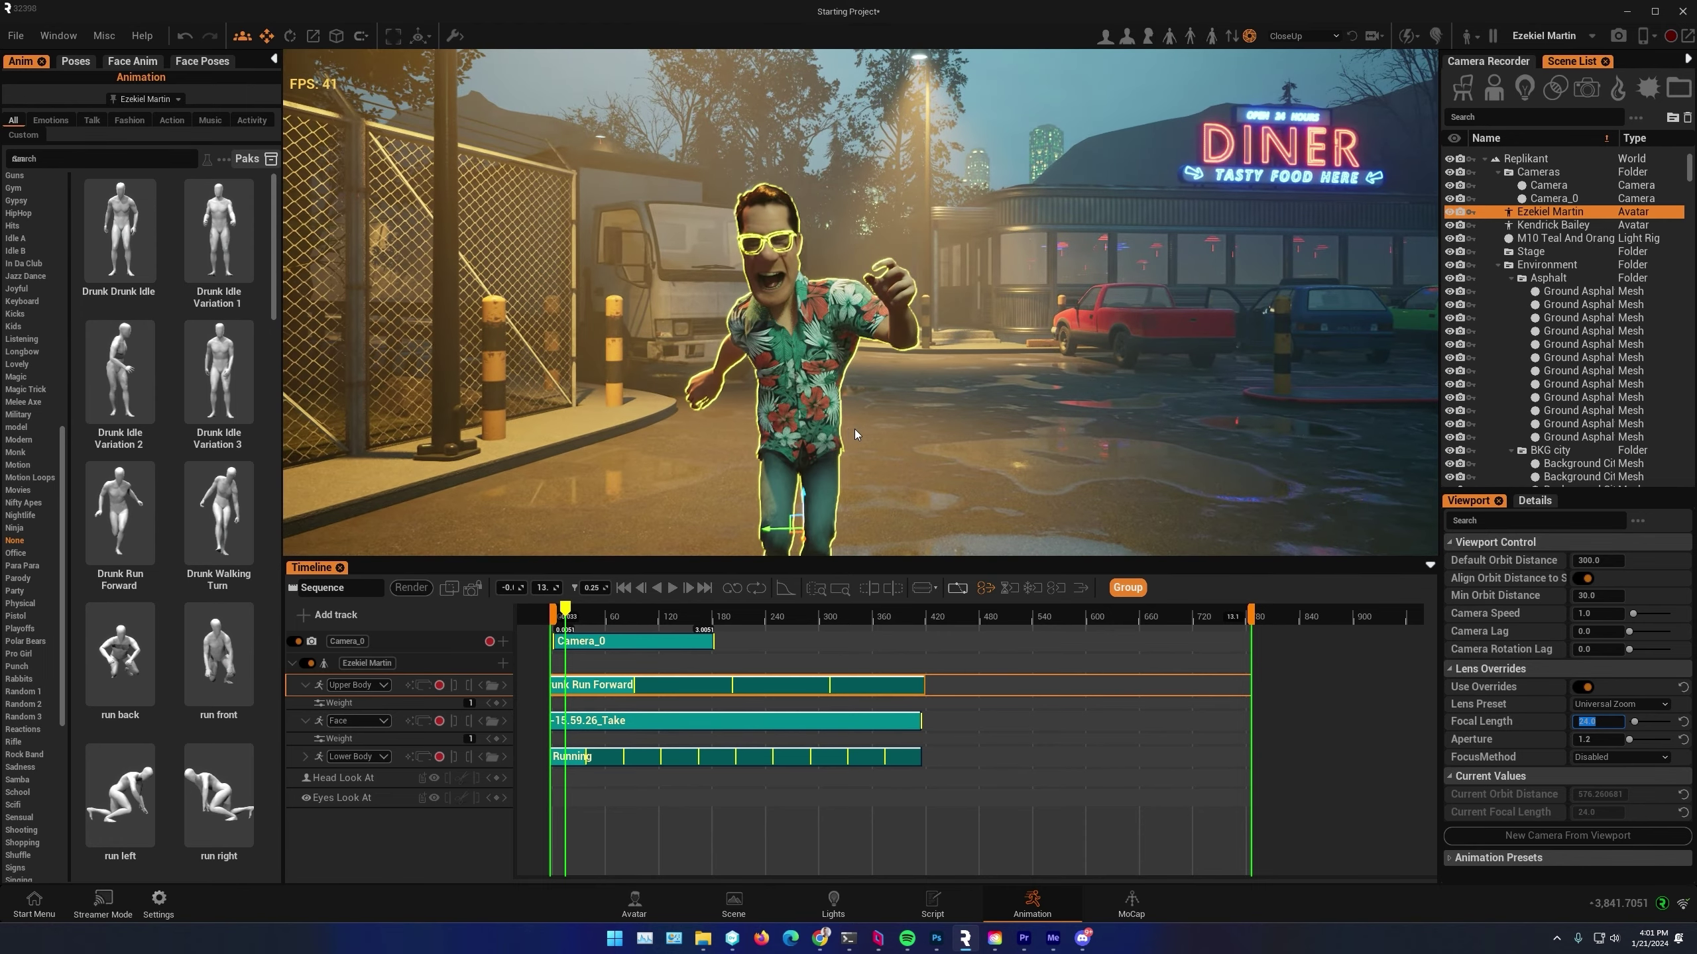
middle_click_drag(849, 430, 875, 433)
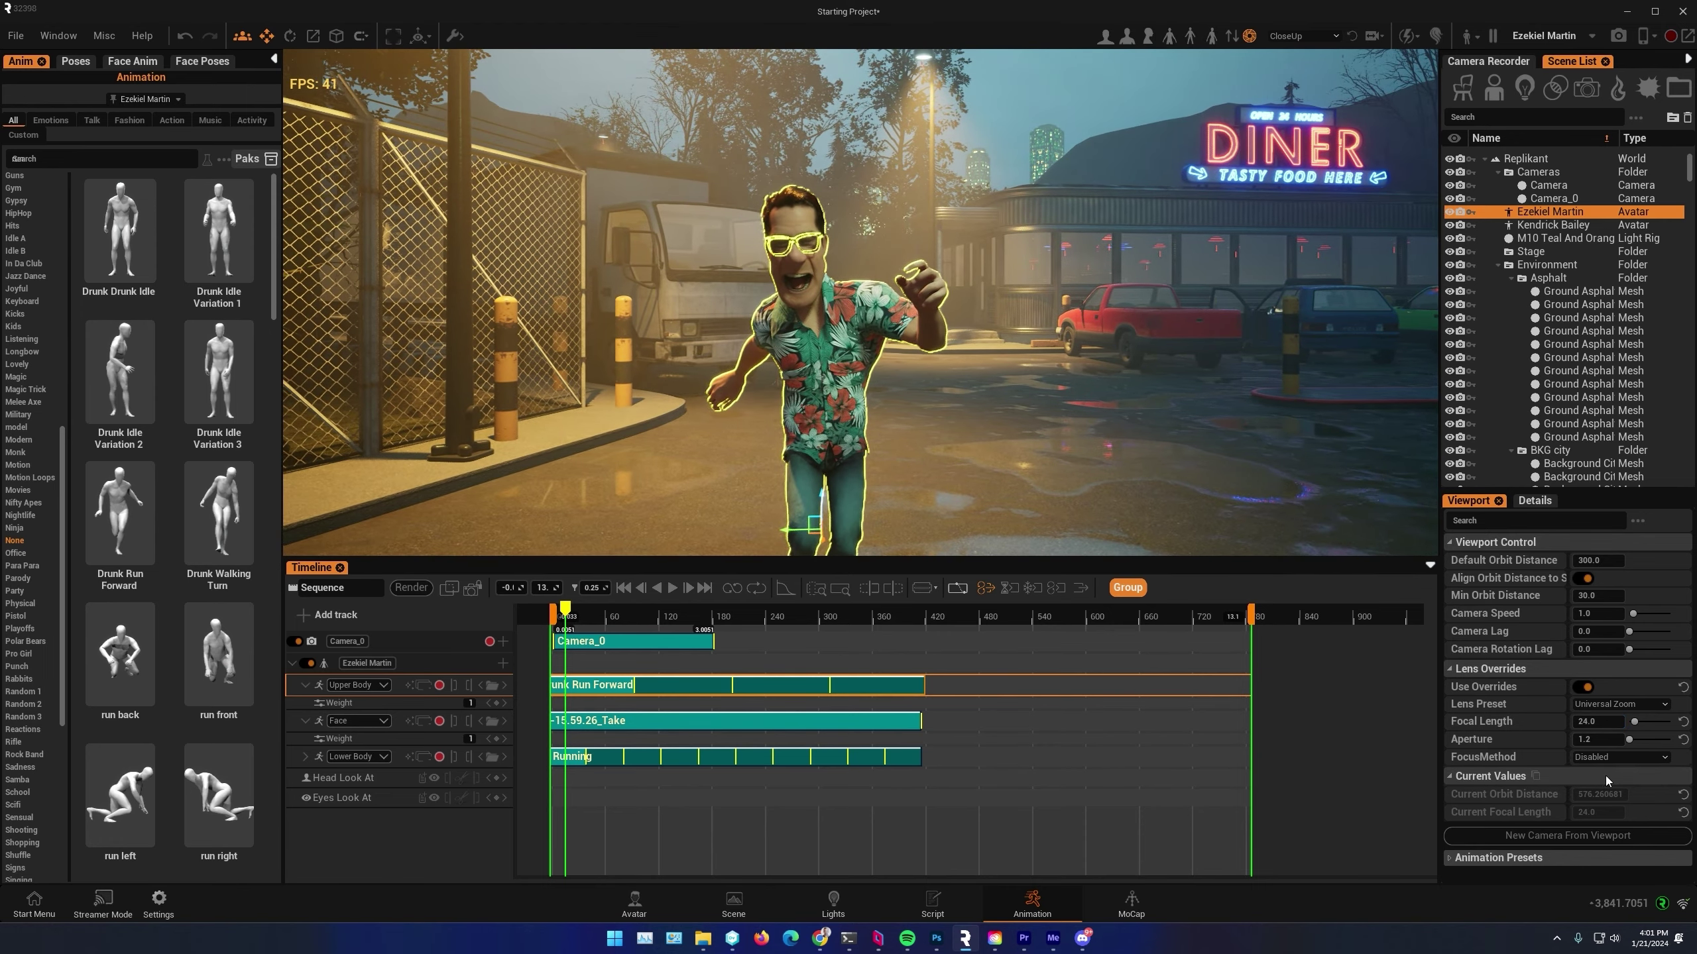
left_click(1543, 836)
left_click_drag(948, 375, 902, 364, "alt")
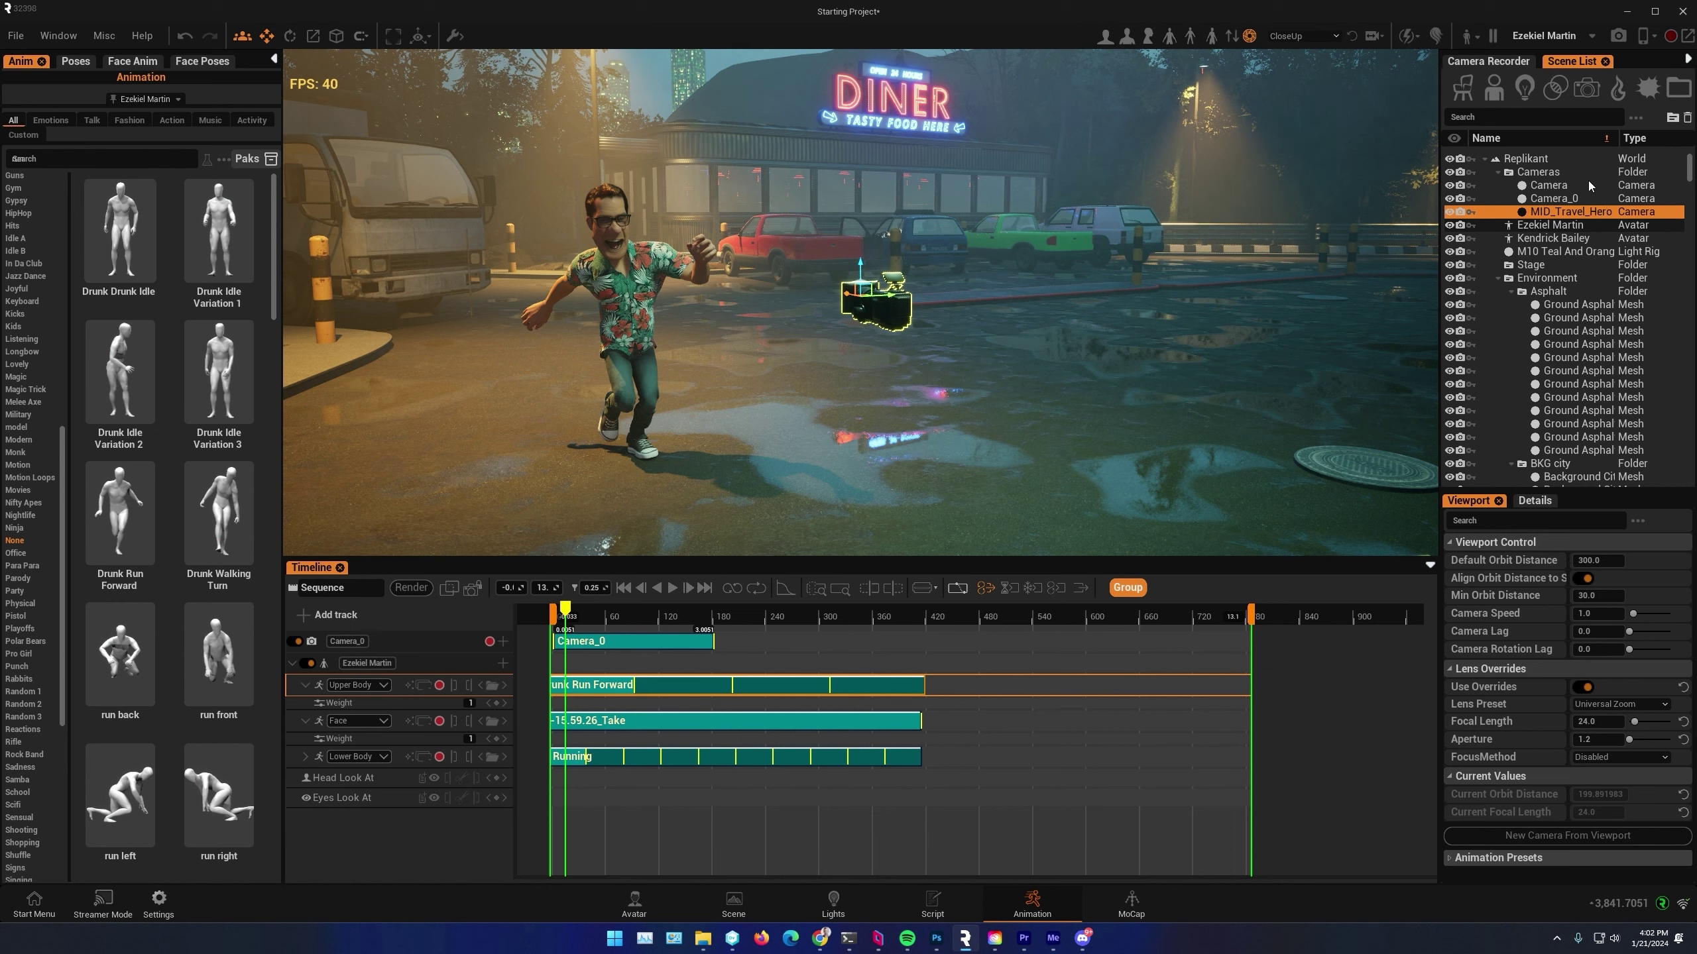
Parent the MID_Travel_Hero camera to the running man's avatar and set its attachment socket to Pelvis
left_click_drag(1547, 208, 1550, 226)
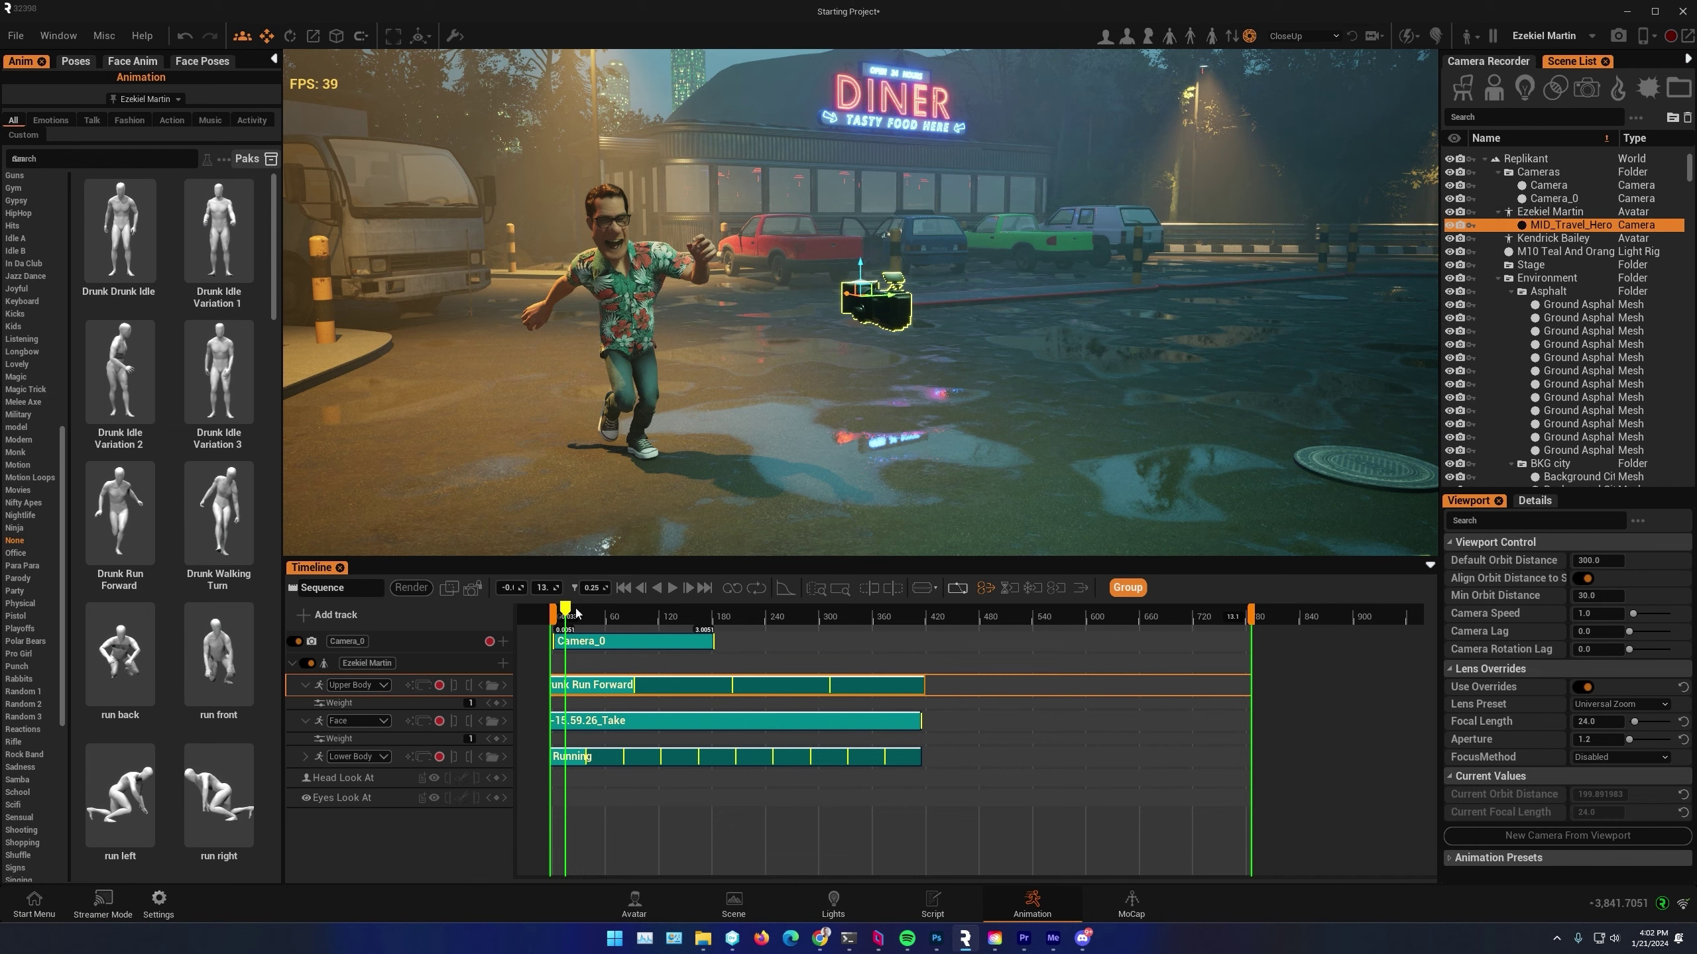
mouse_move(572, 615)
left_mouse_down()
mouse_move(644, 616)
mouse_move(556, 618)
left_mouse_up()
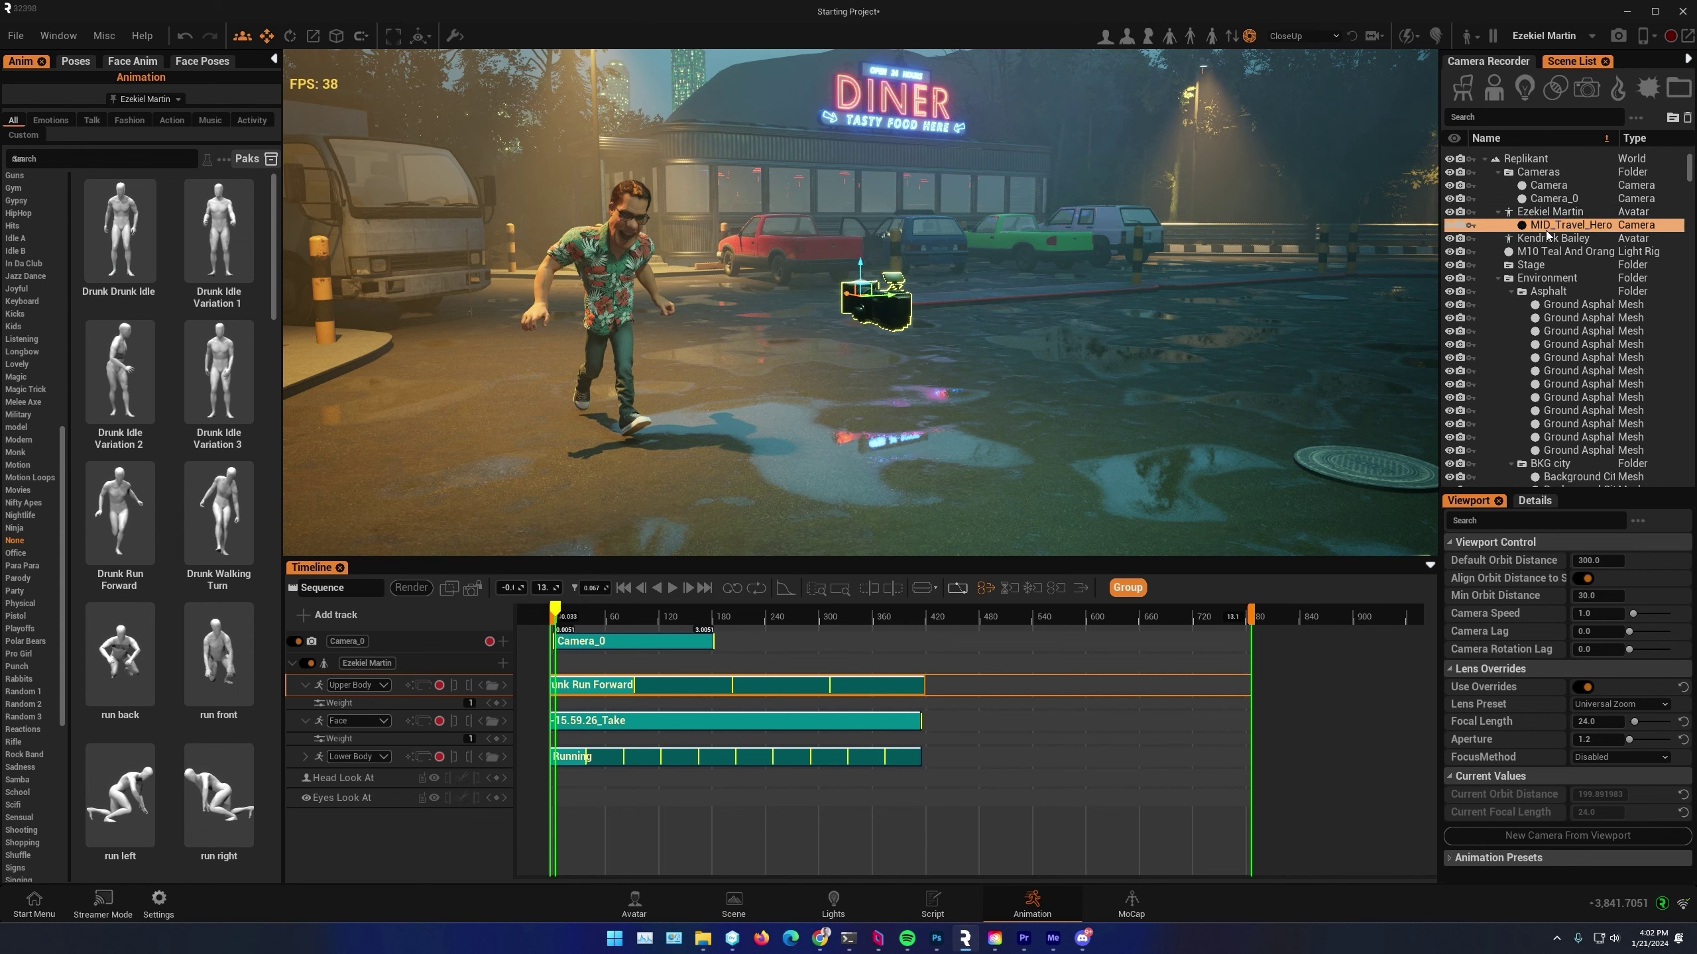
left_click(1539, 503)
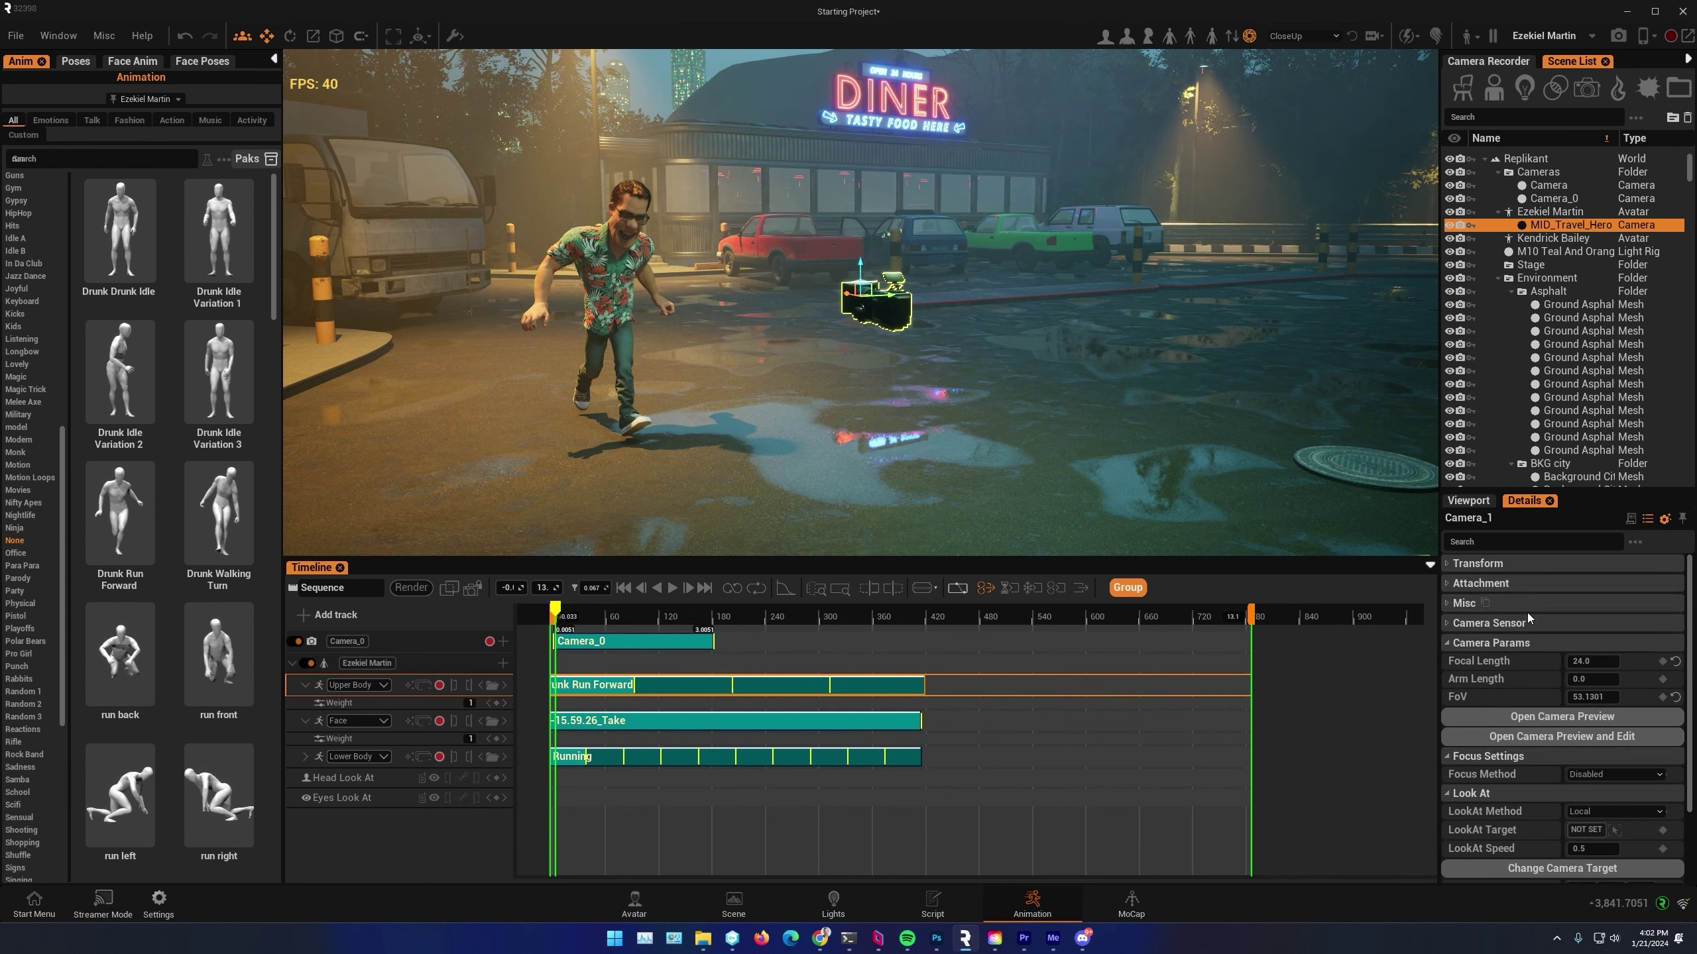
left_click(1448, 583)
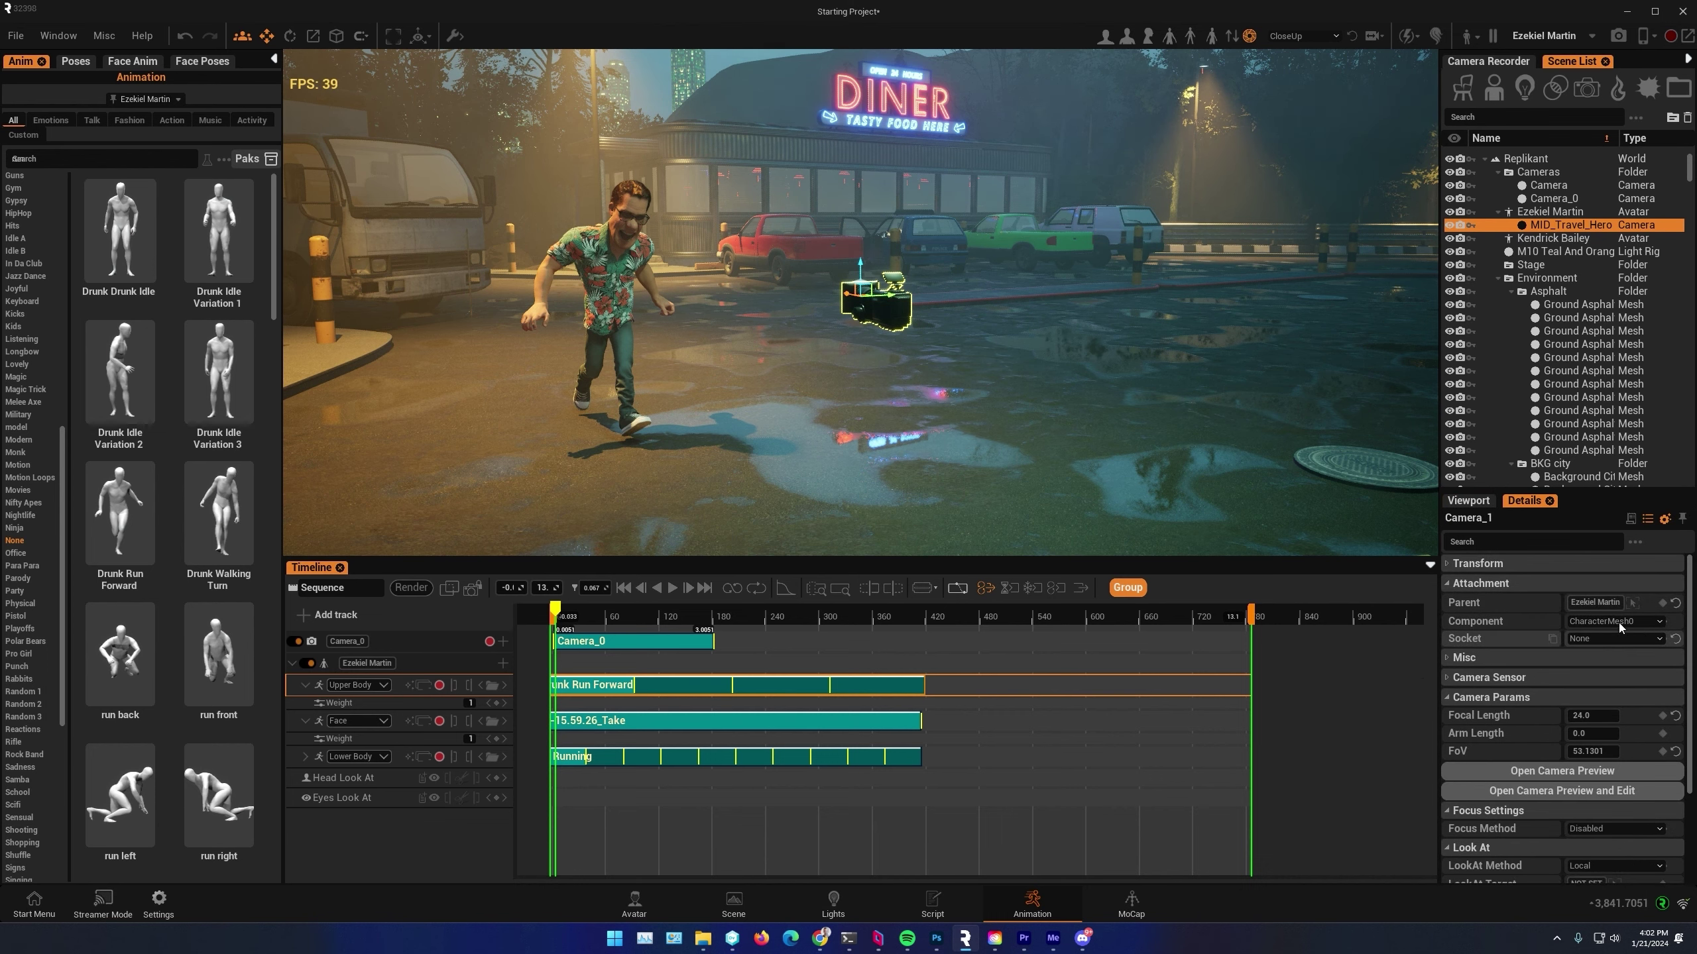
right_click_drag(1042, 451, 985, 451)
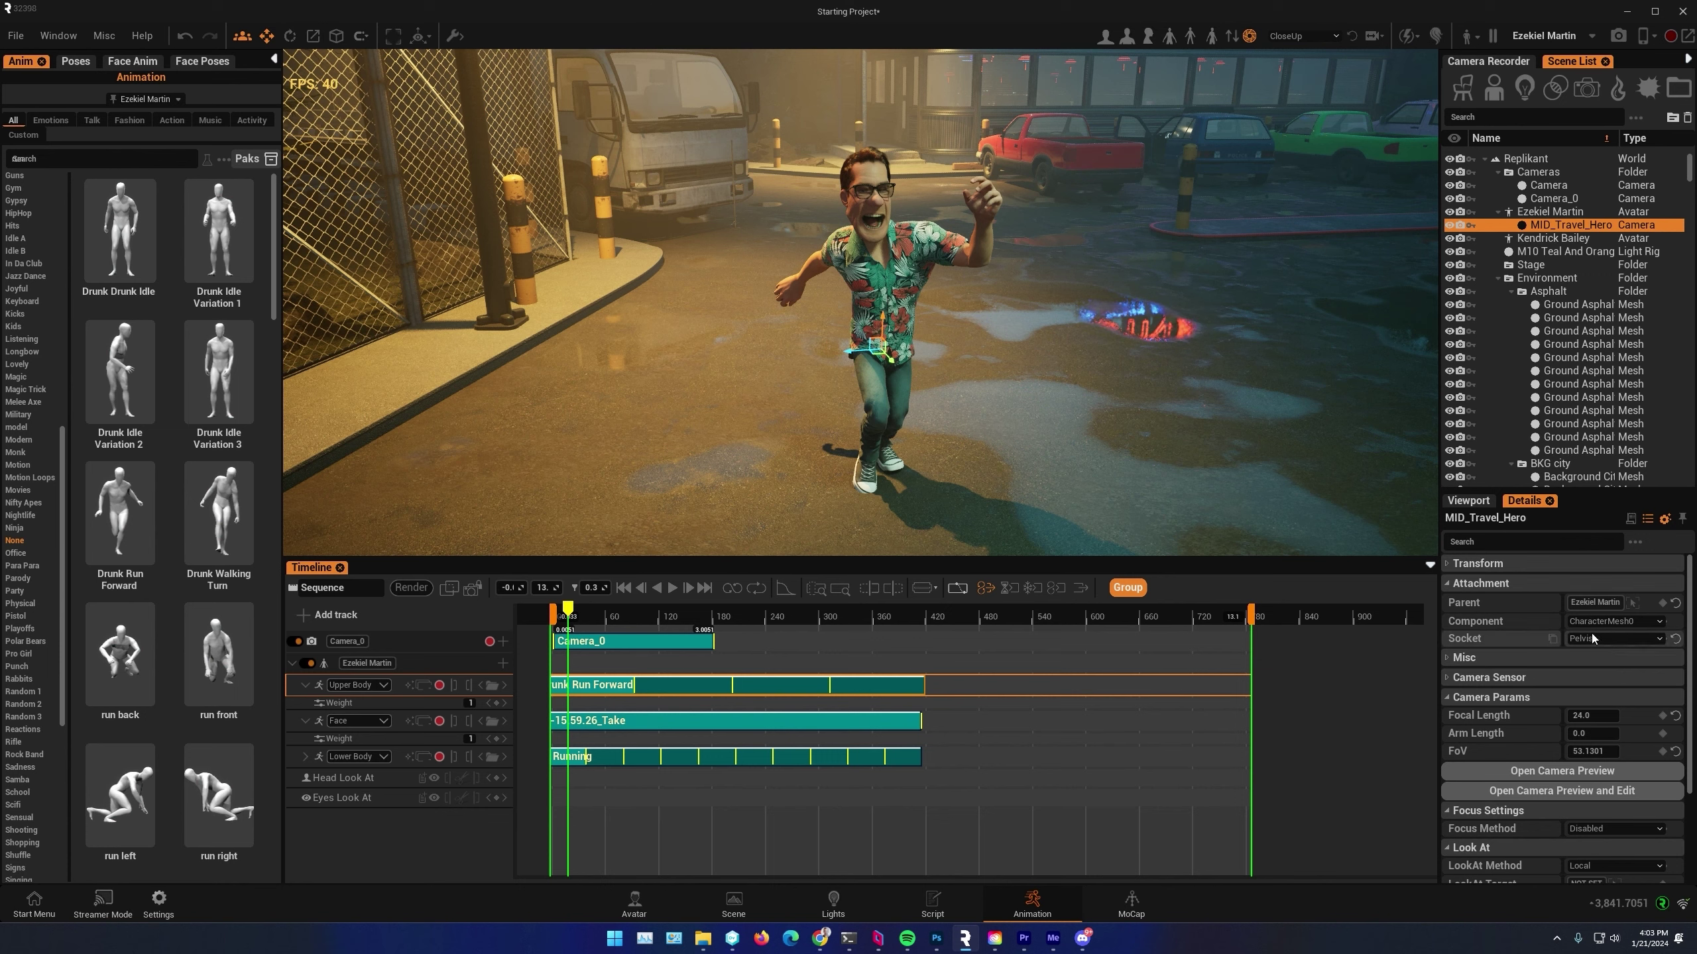
Move the MID_Travel_Hero camera out in front of the running man and open its camera preview to adjust the framing
left_click_drag(899, 368, 905, 467)
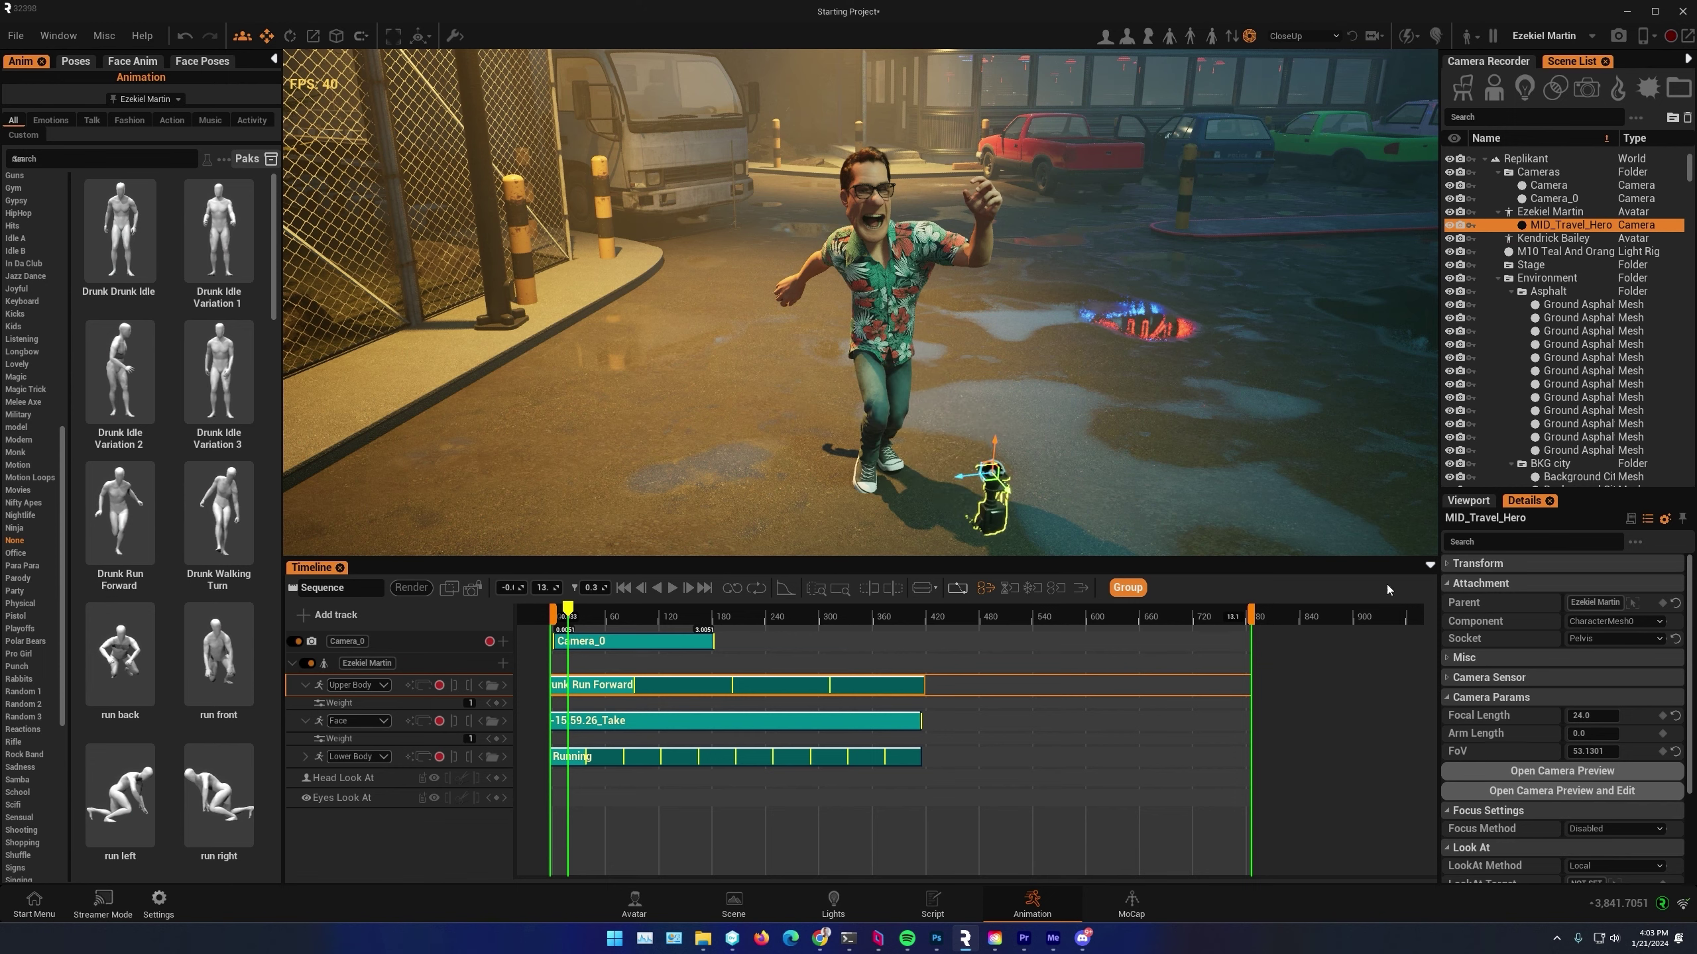
left_click(1553, 774)
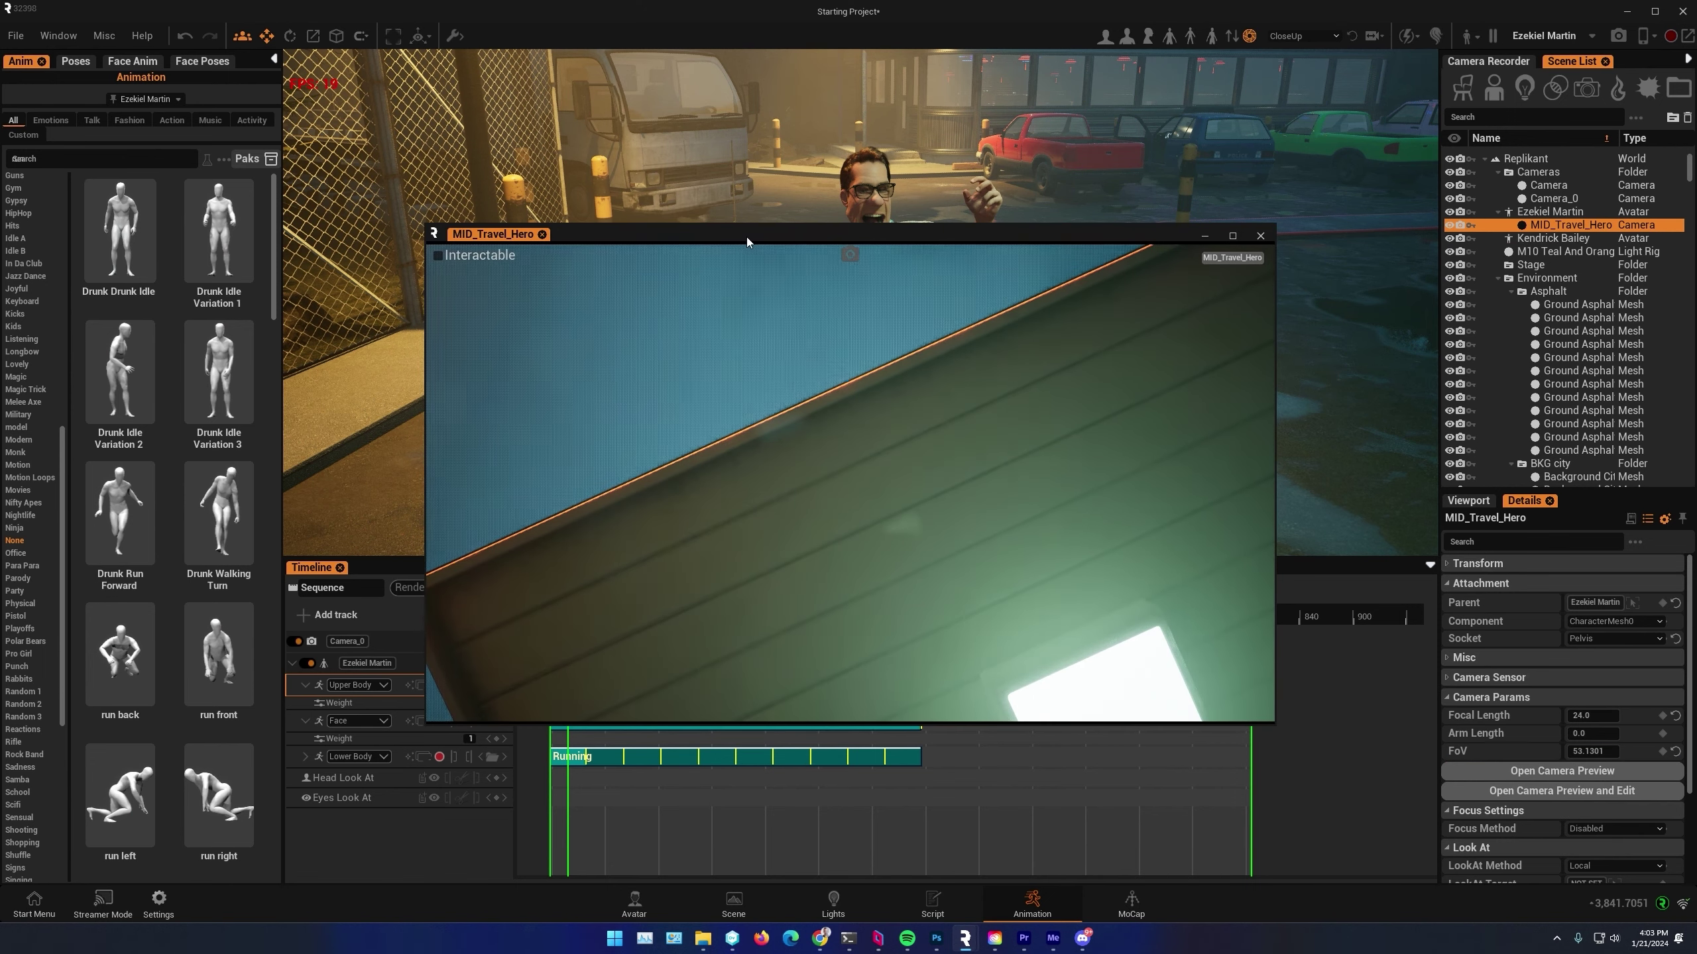
left_click_drag(750, 242, 309, 254)
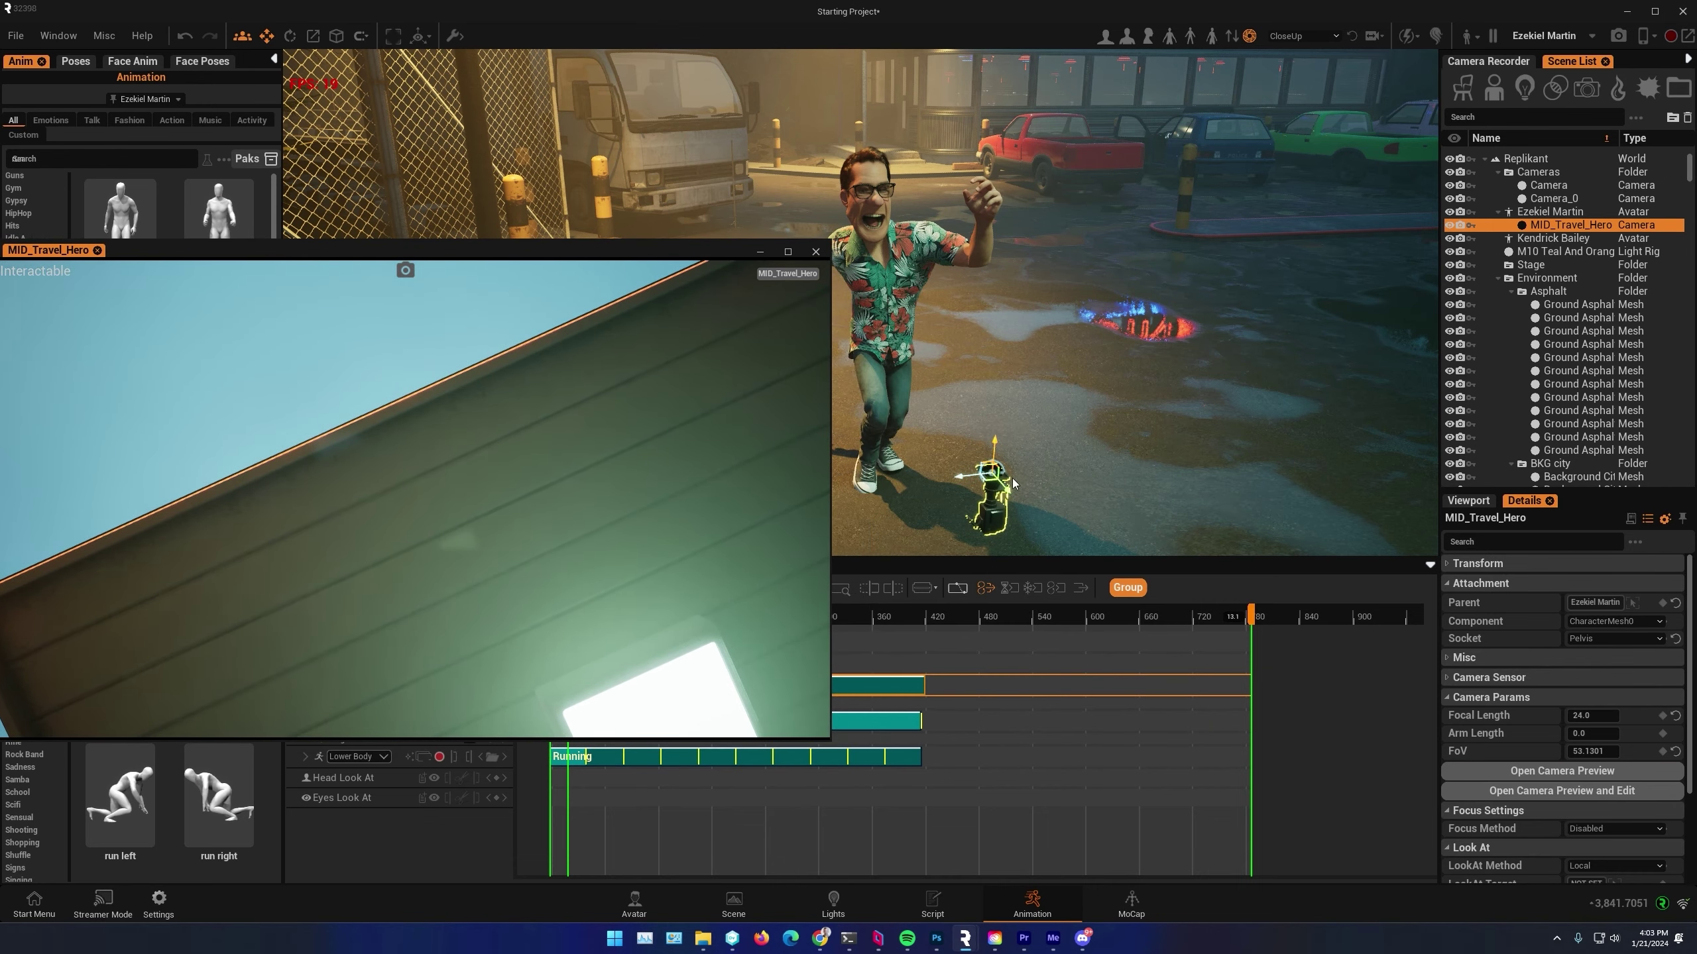
mouse_move(987, 489)
left_mouse_down()
mouse_move(1069, 490)
mouse_move(992, 468)
mouse_move(998, 495)
left_mouse_up()
Use MID_Travel_Hero as the sequence's camera track in place of Camera_0 and scrub through the shot
left_click(342, 735)
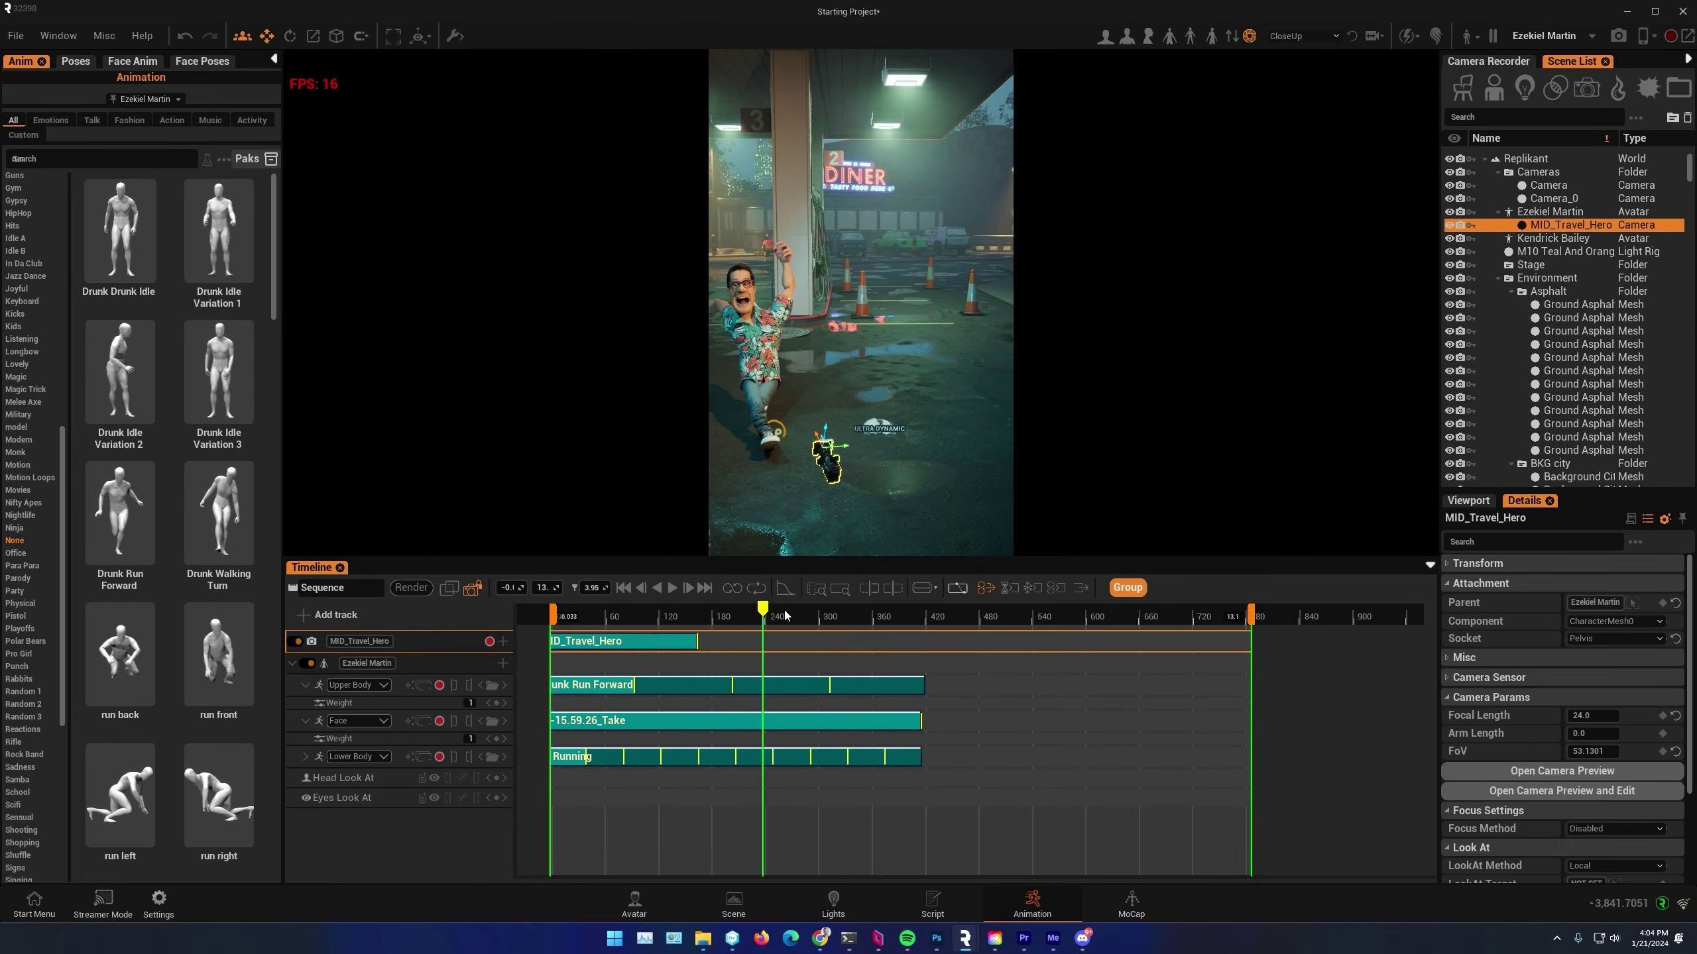
left_click_drag(768, 615, 633, 616)
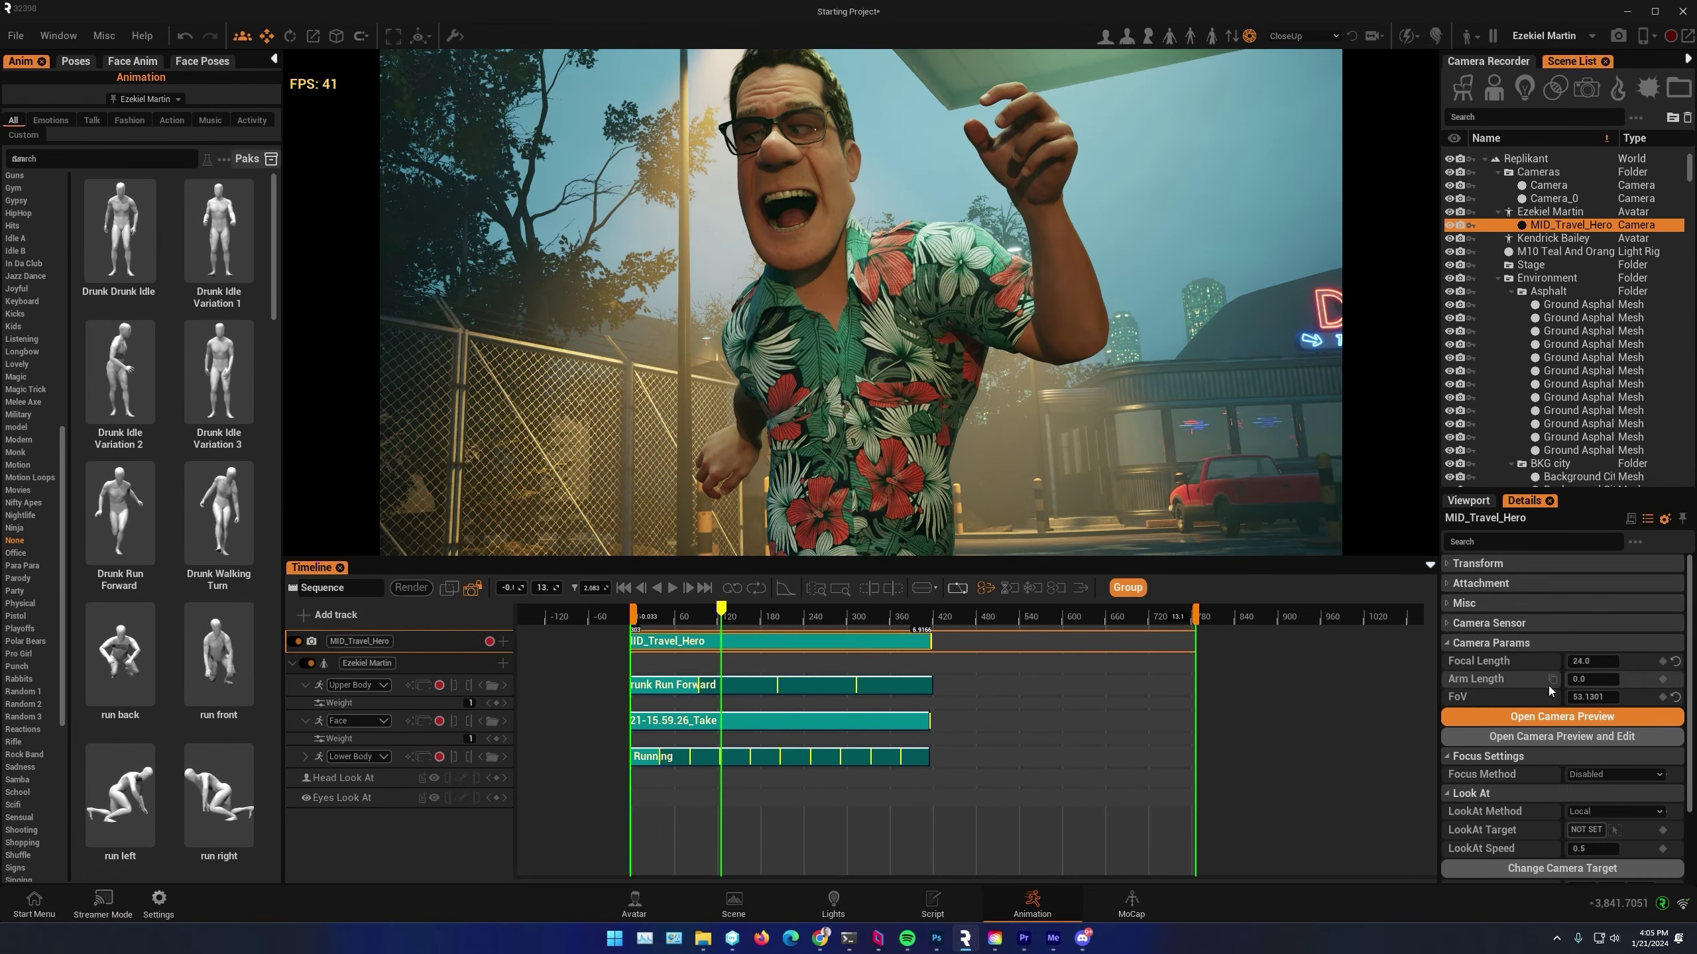
Set the MID_Travel_Hero camera's LookAt Target to the running man's avatar and play the shot
scroll(1549, 690, "down", 3)
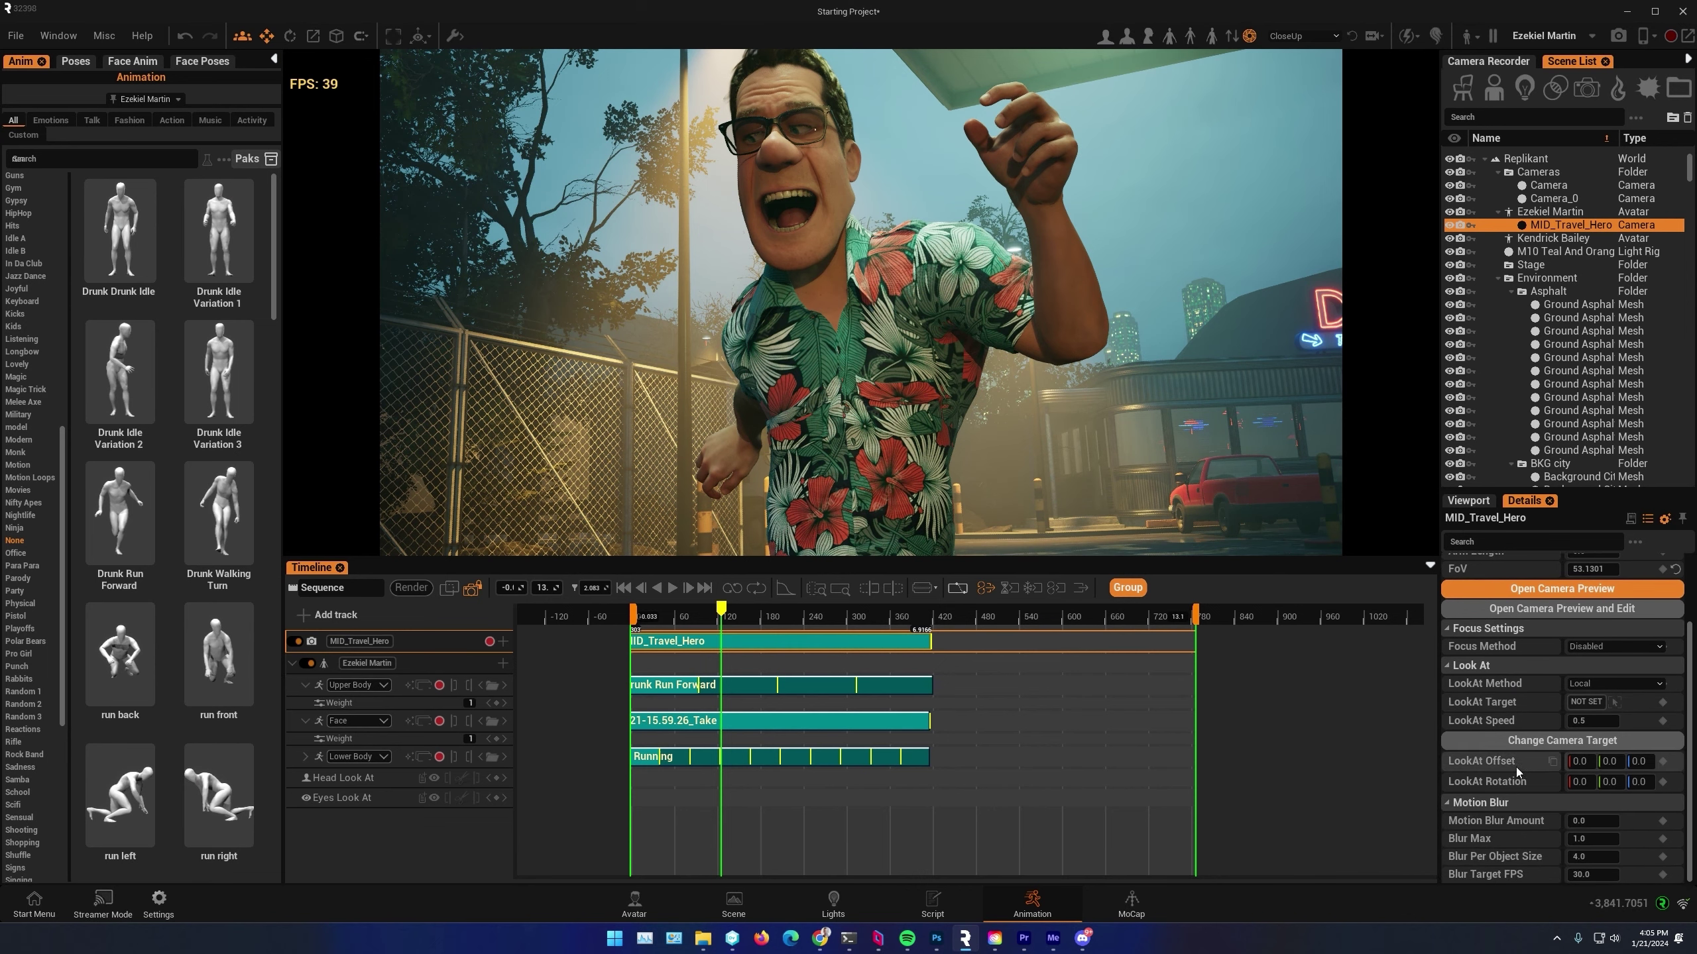
scroll(1516, 785, "up", 3)
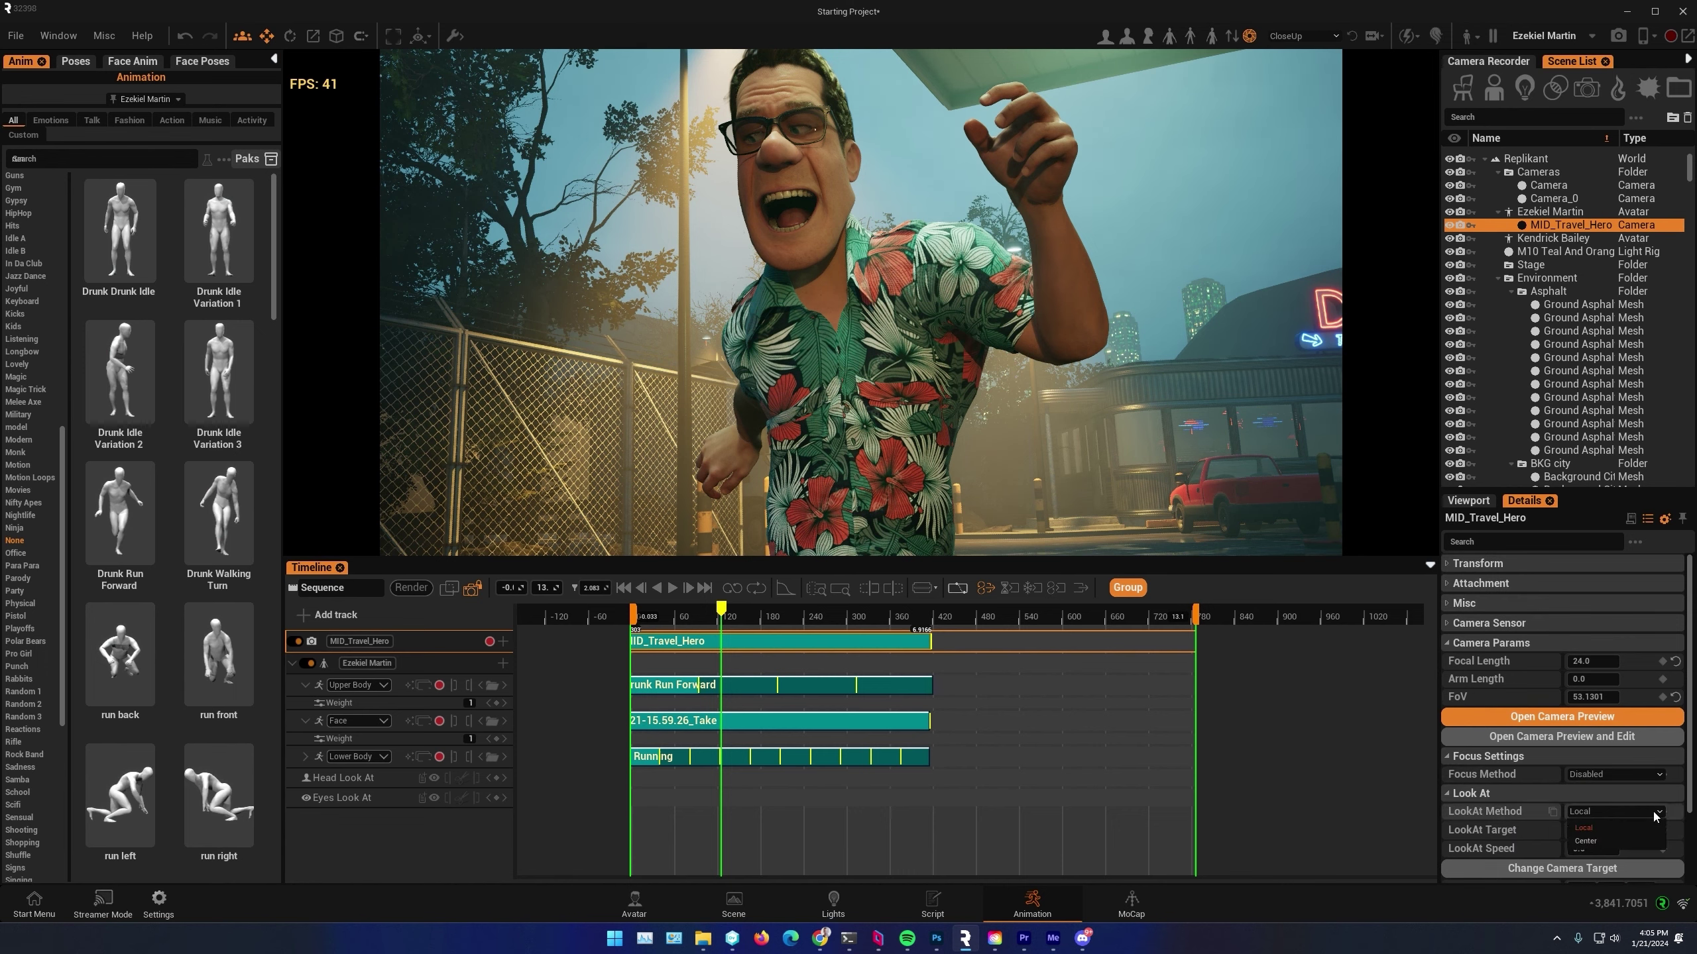
left_click(1523, 832)
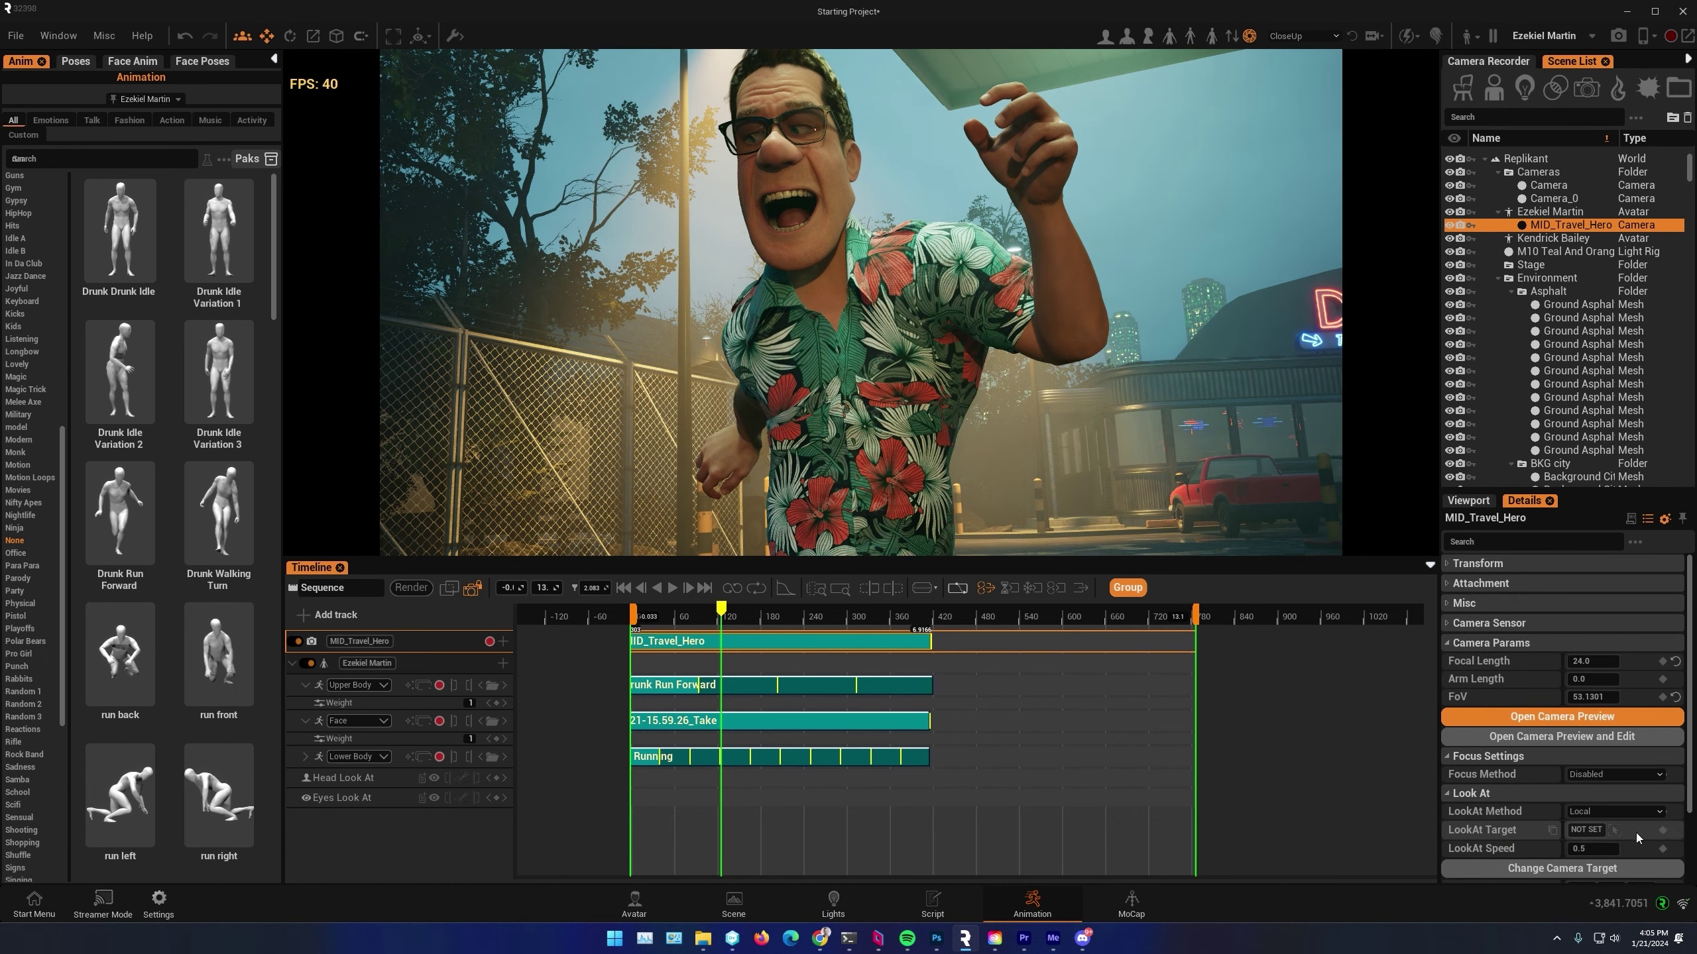
left_click(1587, 831)
left_click(1594, 836)
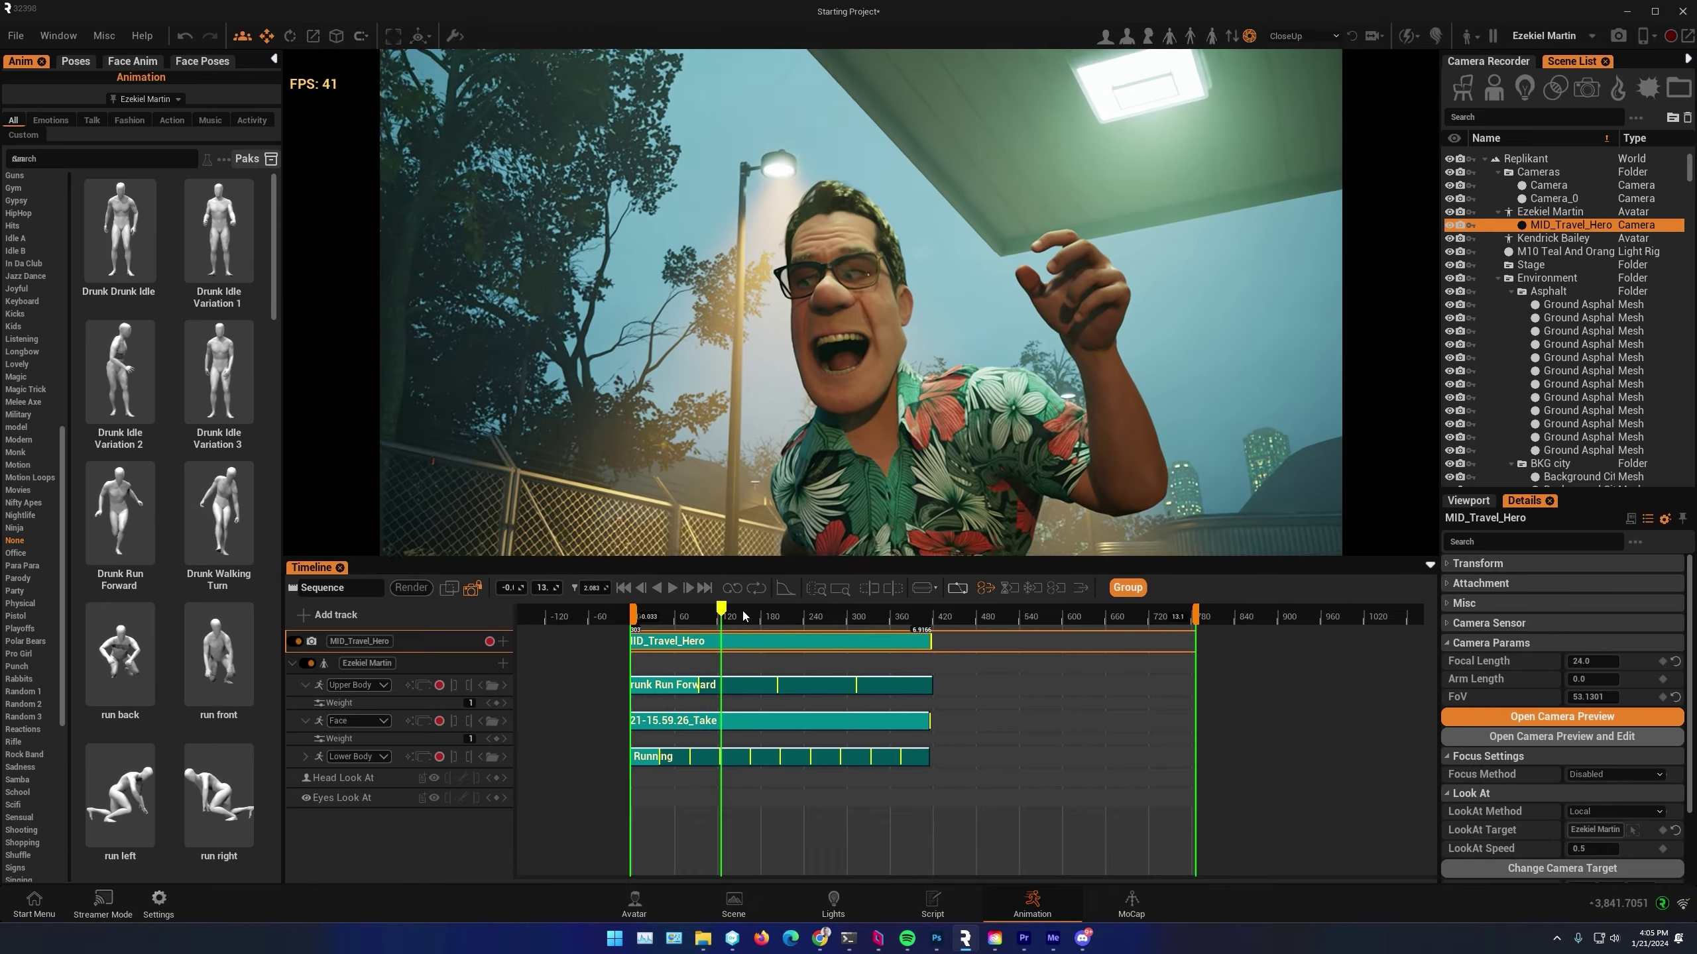
left_click_drag(723, 619, 688, 620)
left_click(671, 588)
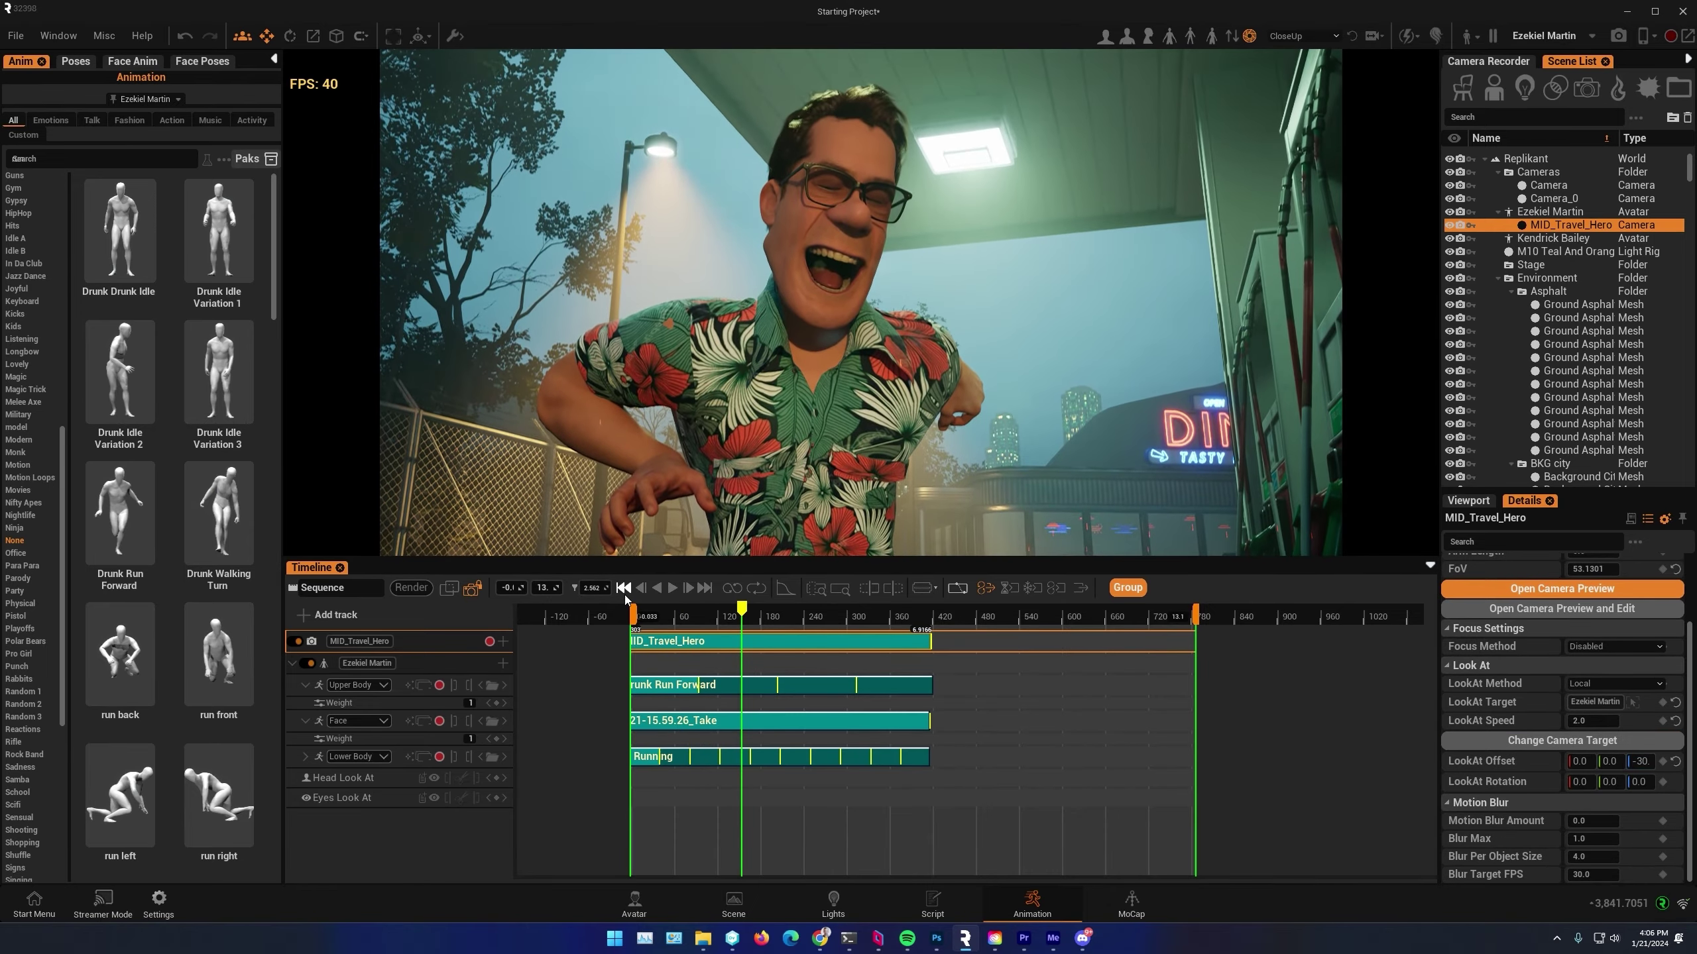
Set the camera's LookAt Speed to 2.0 and its vertical LookAt Offset to -20, replaying the shot to check the framing
left_click(623, 588)
left_click(673, 589)
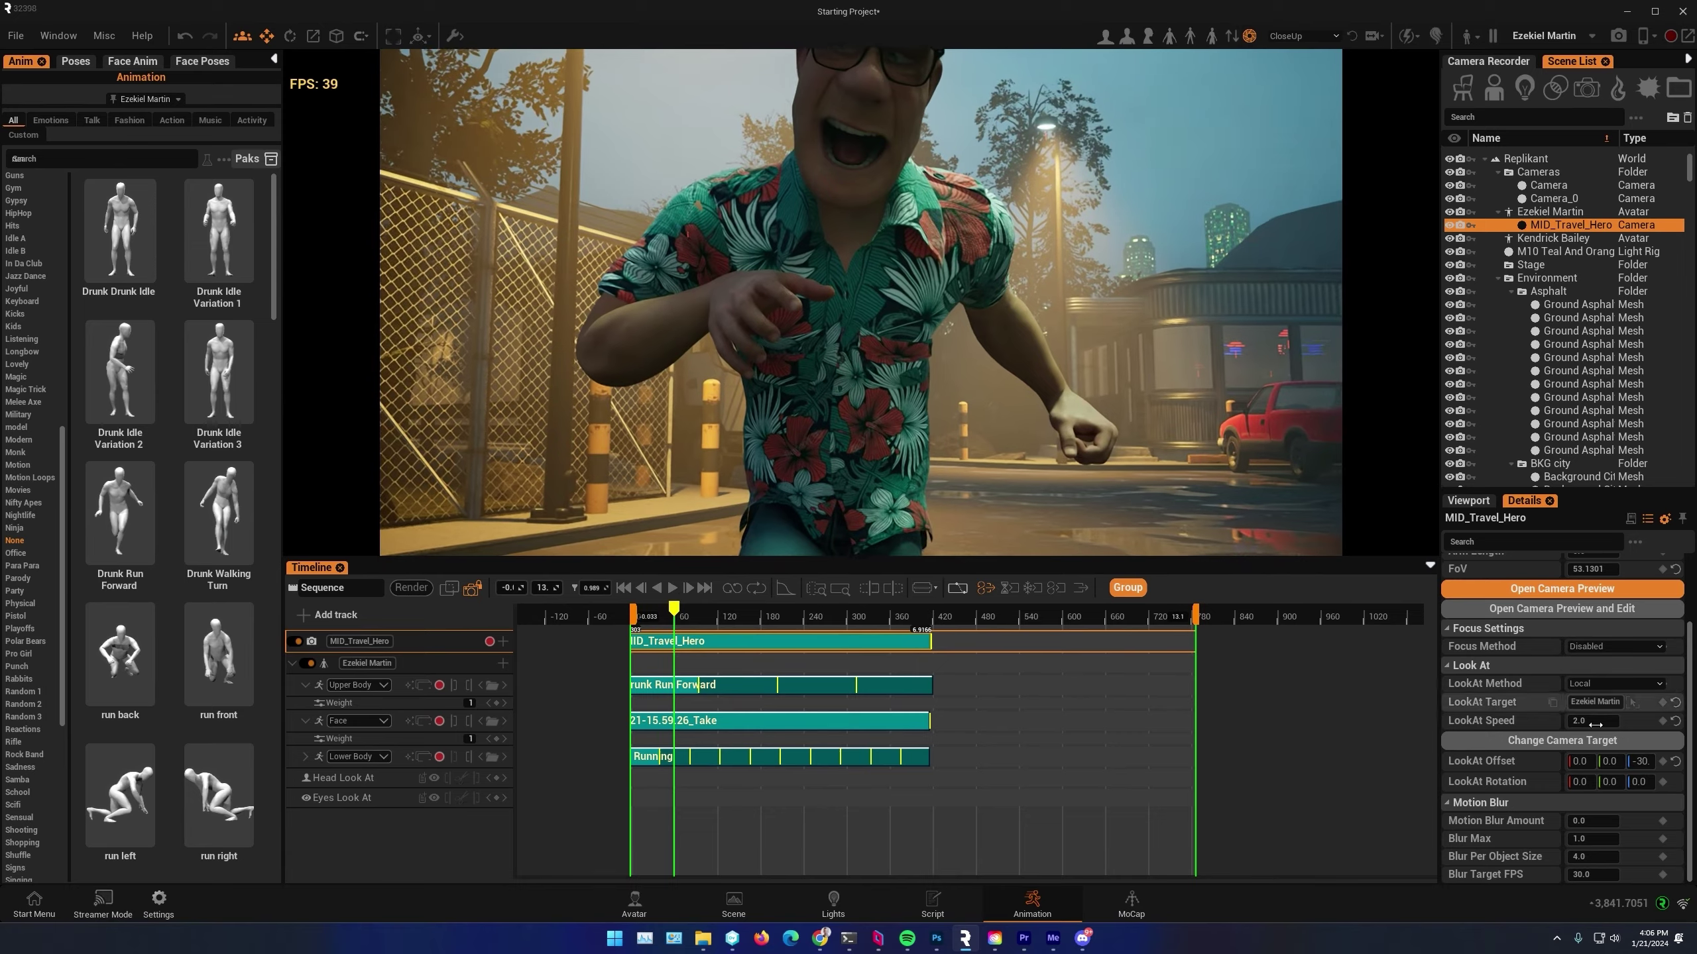
left_click(672, 588)
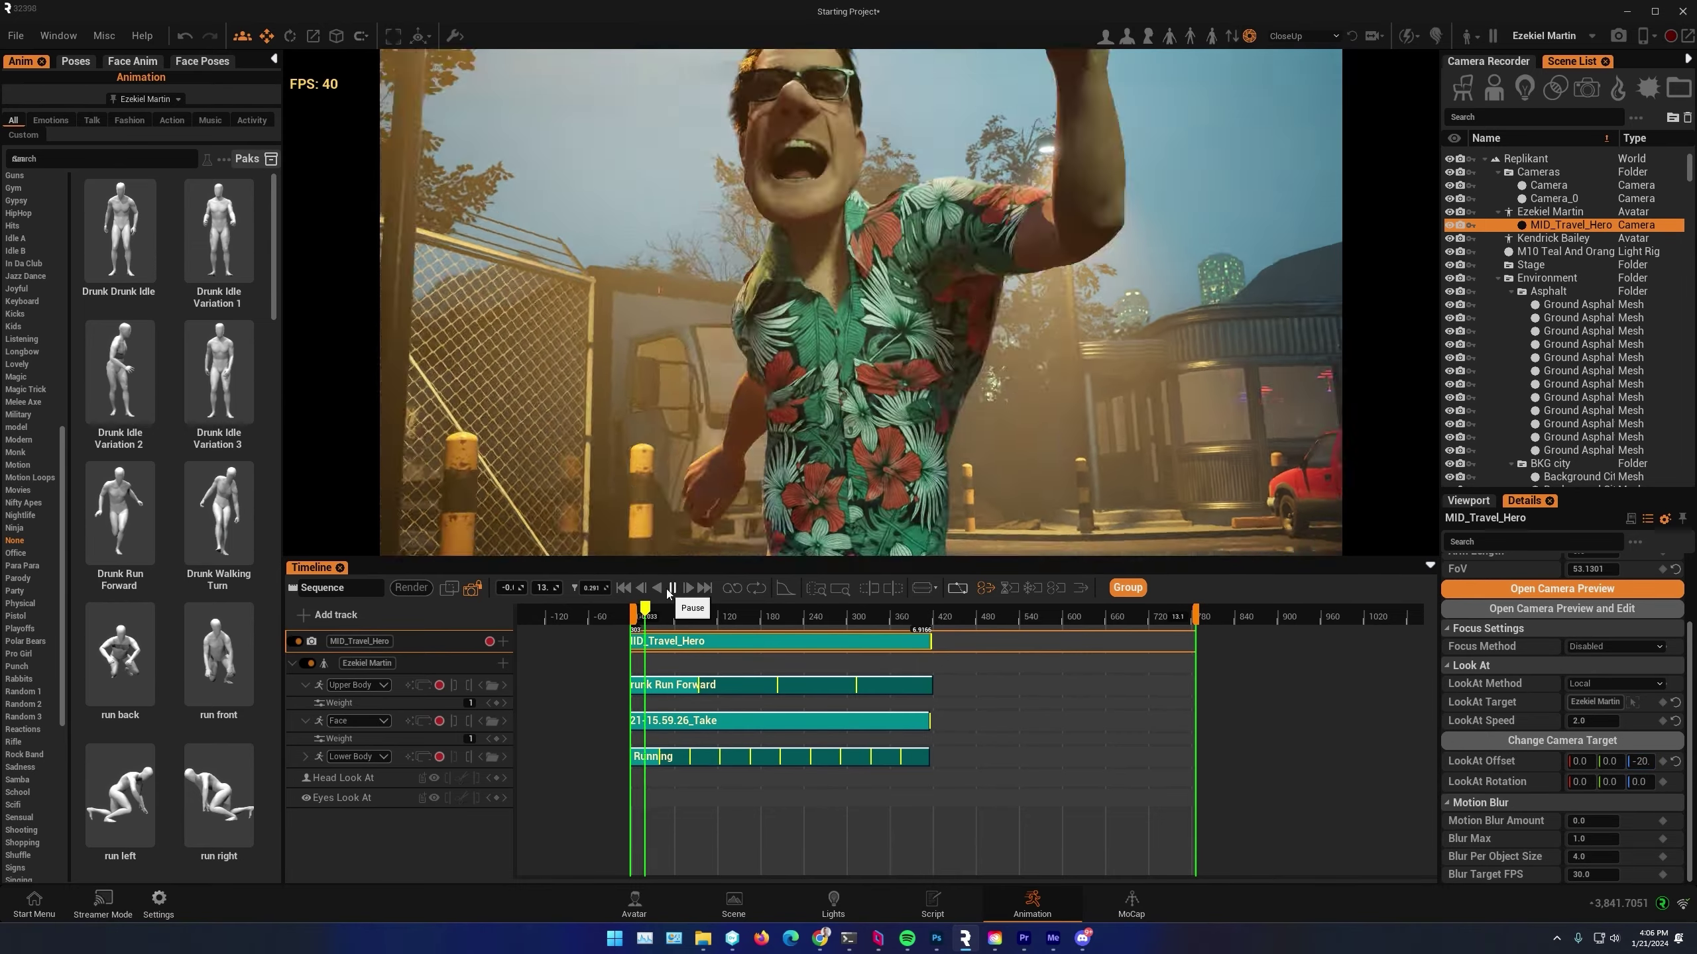
left_click(670, 589)
left_click_drag(756, 612, 679, 618)
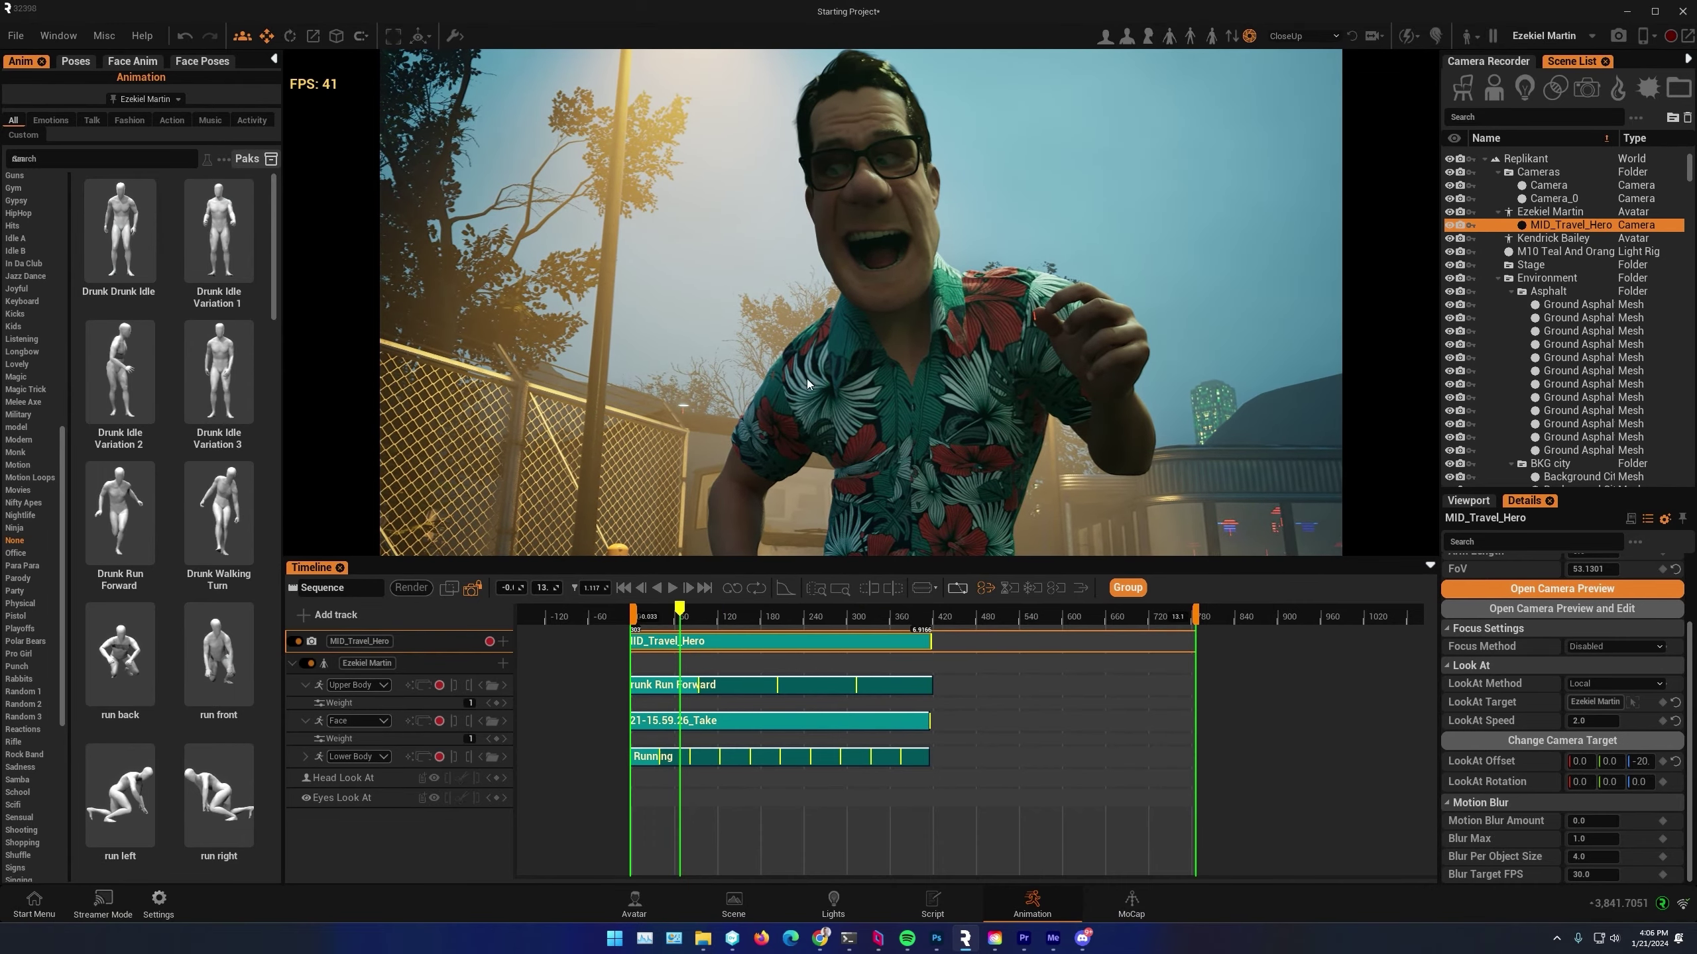
Leave the camera view, select the zombie avatar near the gas station store and add it to the timeline
left_click(473, 588)
right_click_drag(675, 375, 472, 332)
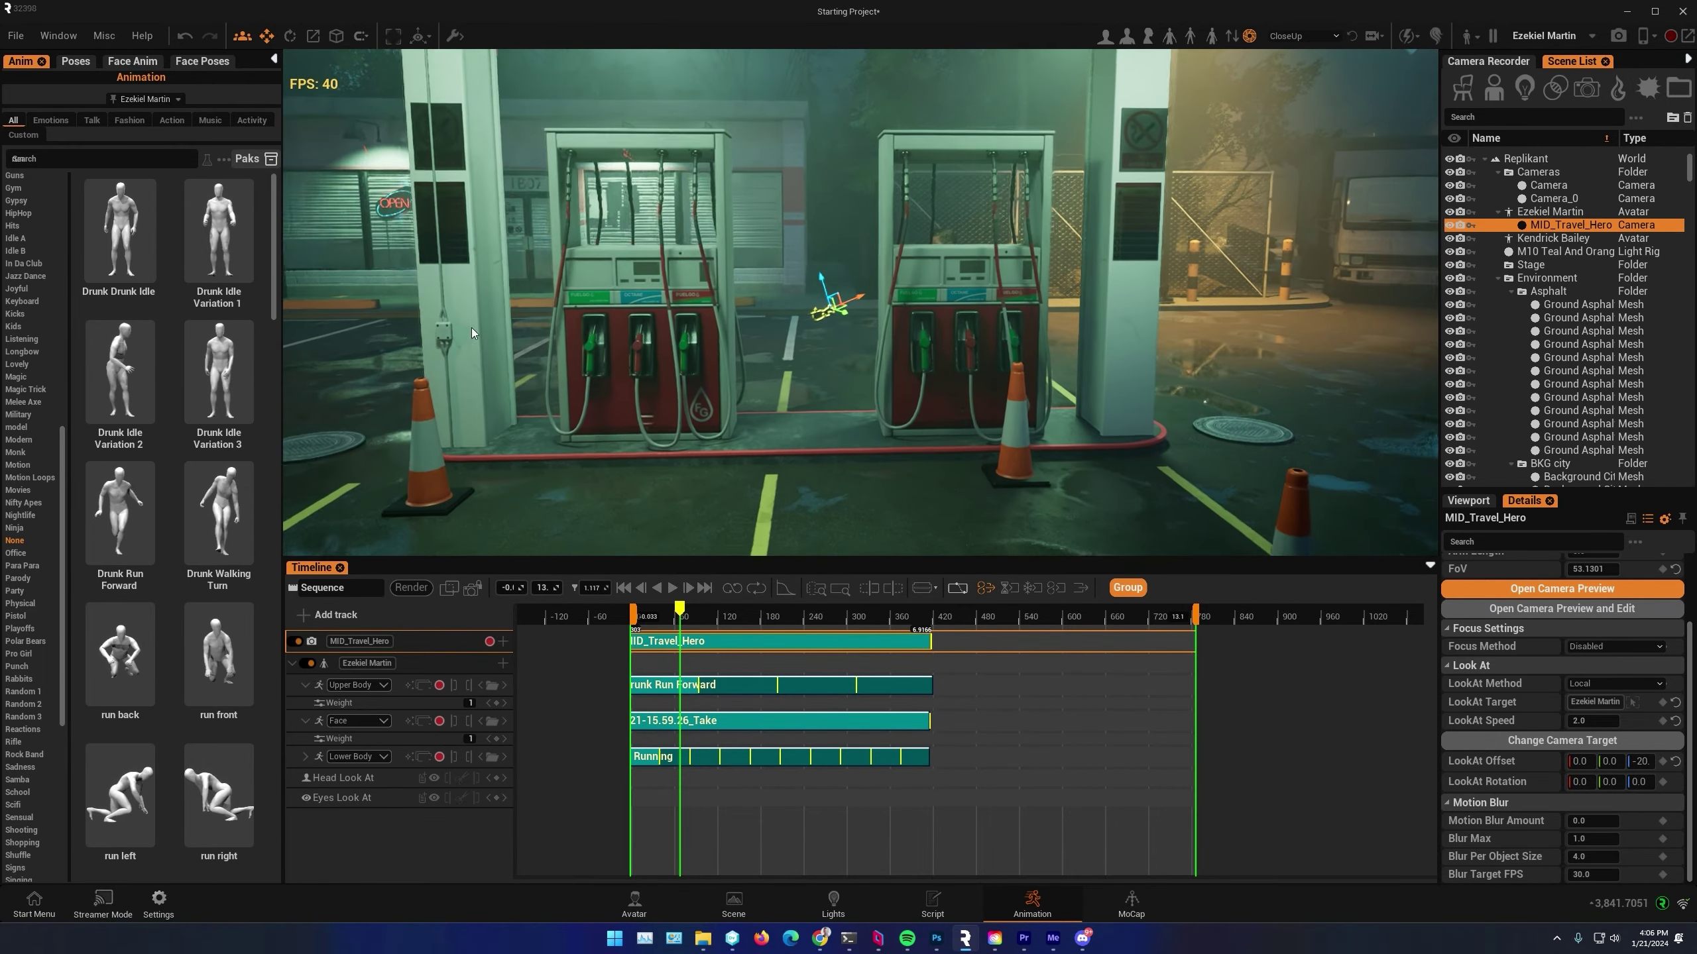
middle_click_drag(472, 328, 596, 305)
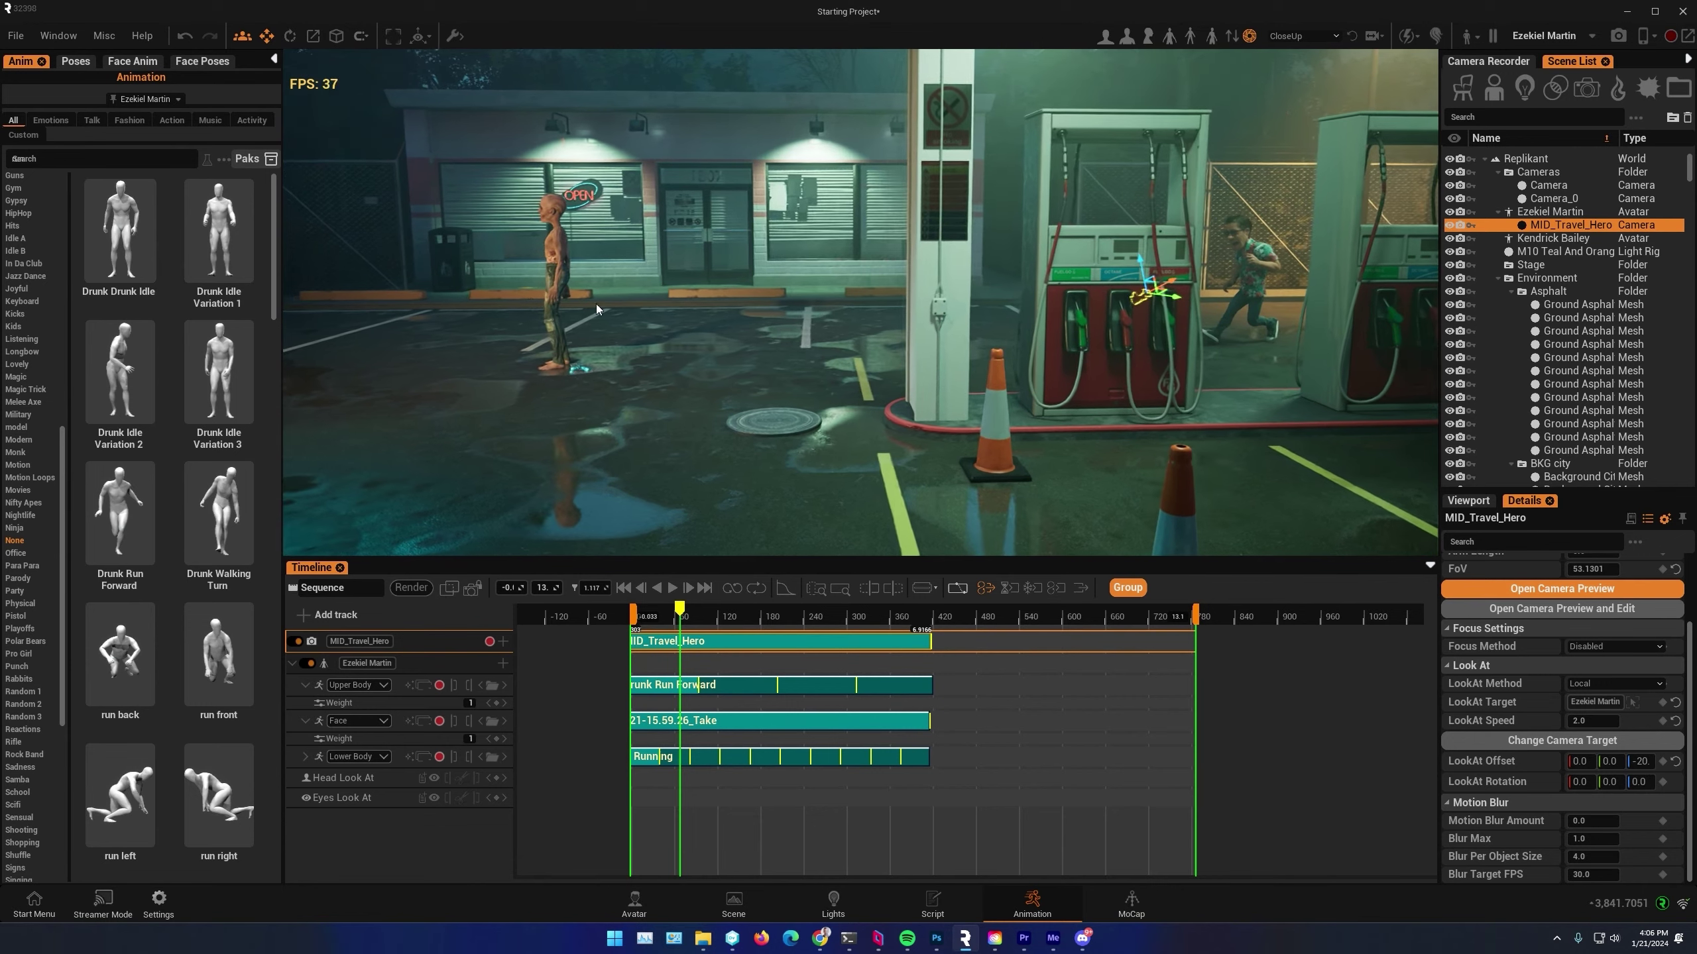
left_click(549, 250)
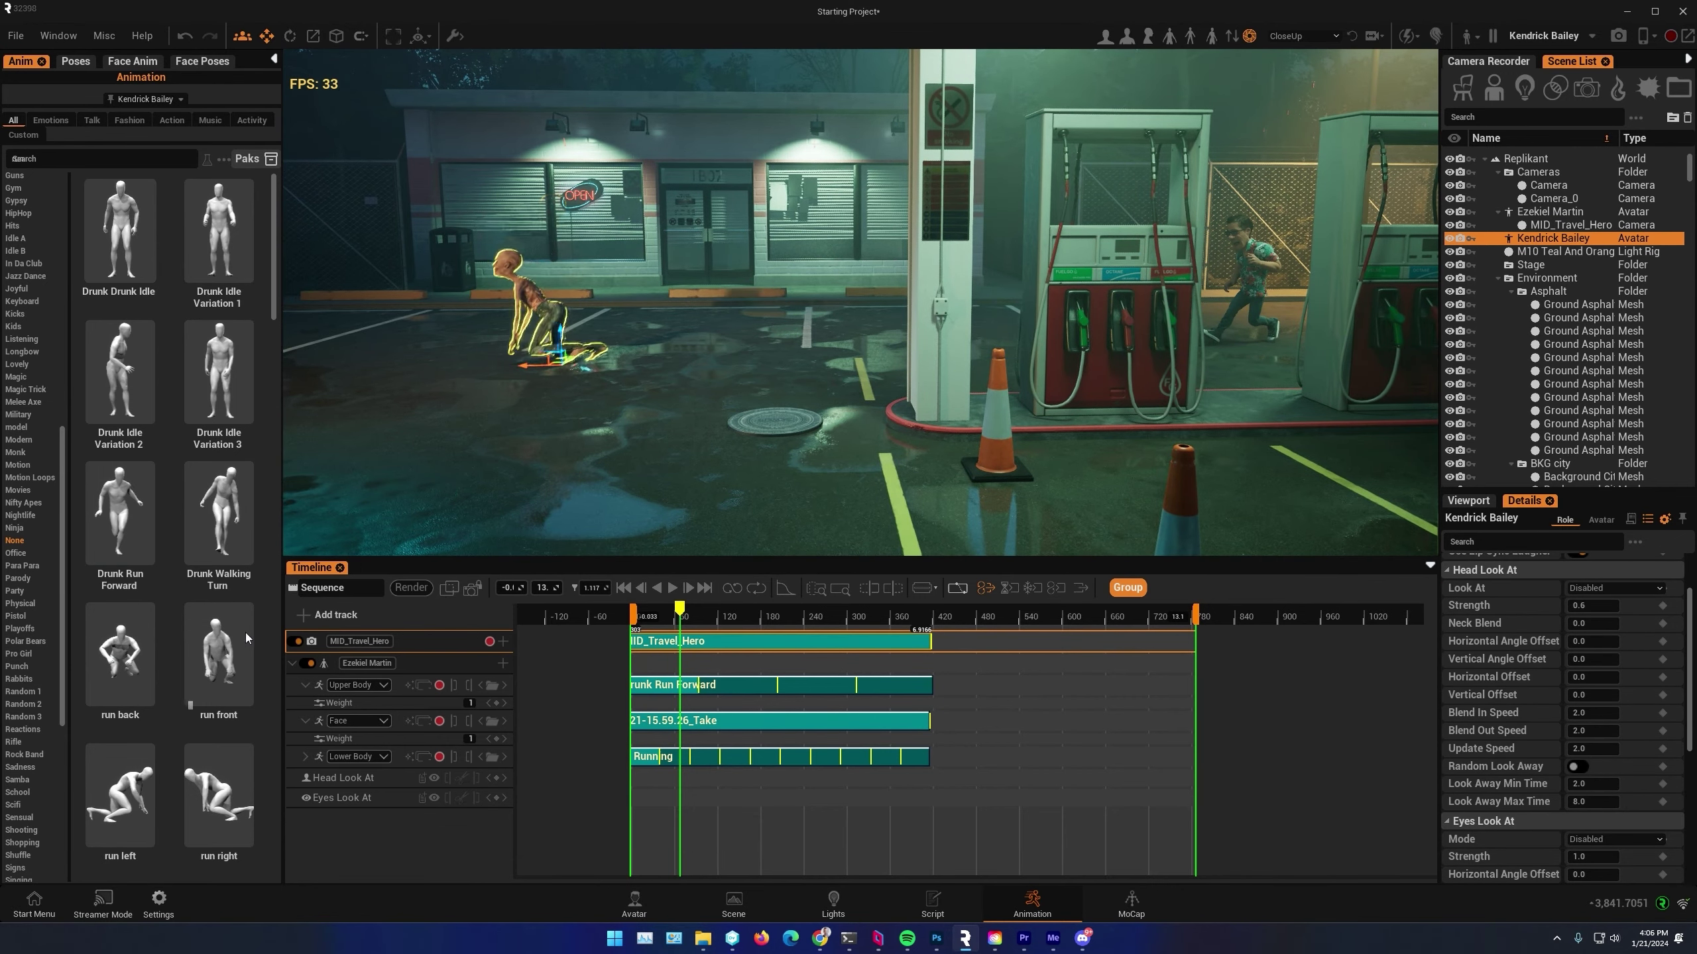
left_click(305, 618)
left_click(341, 733)
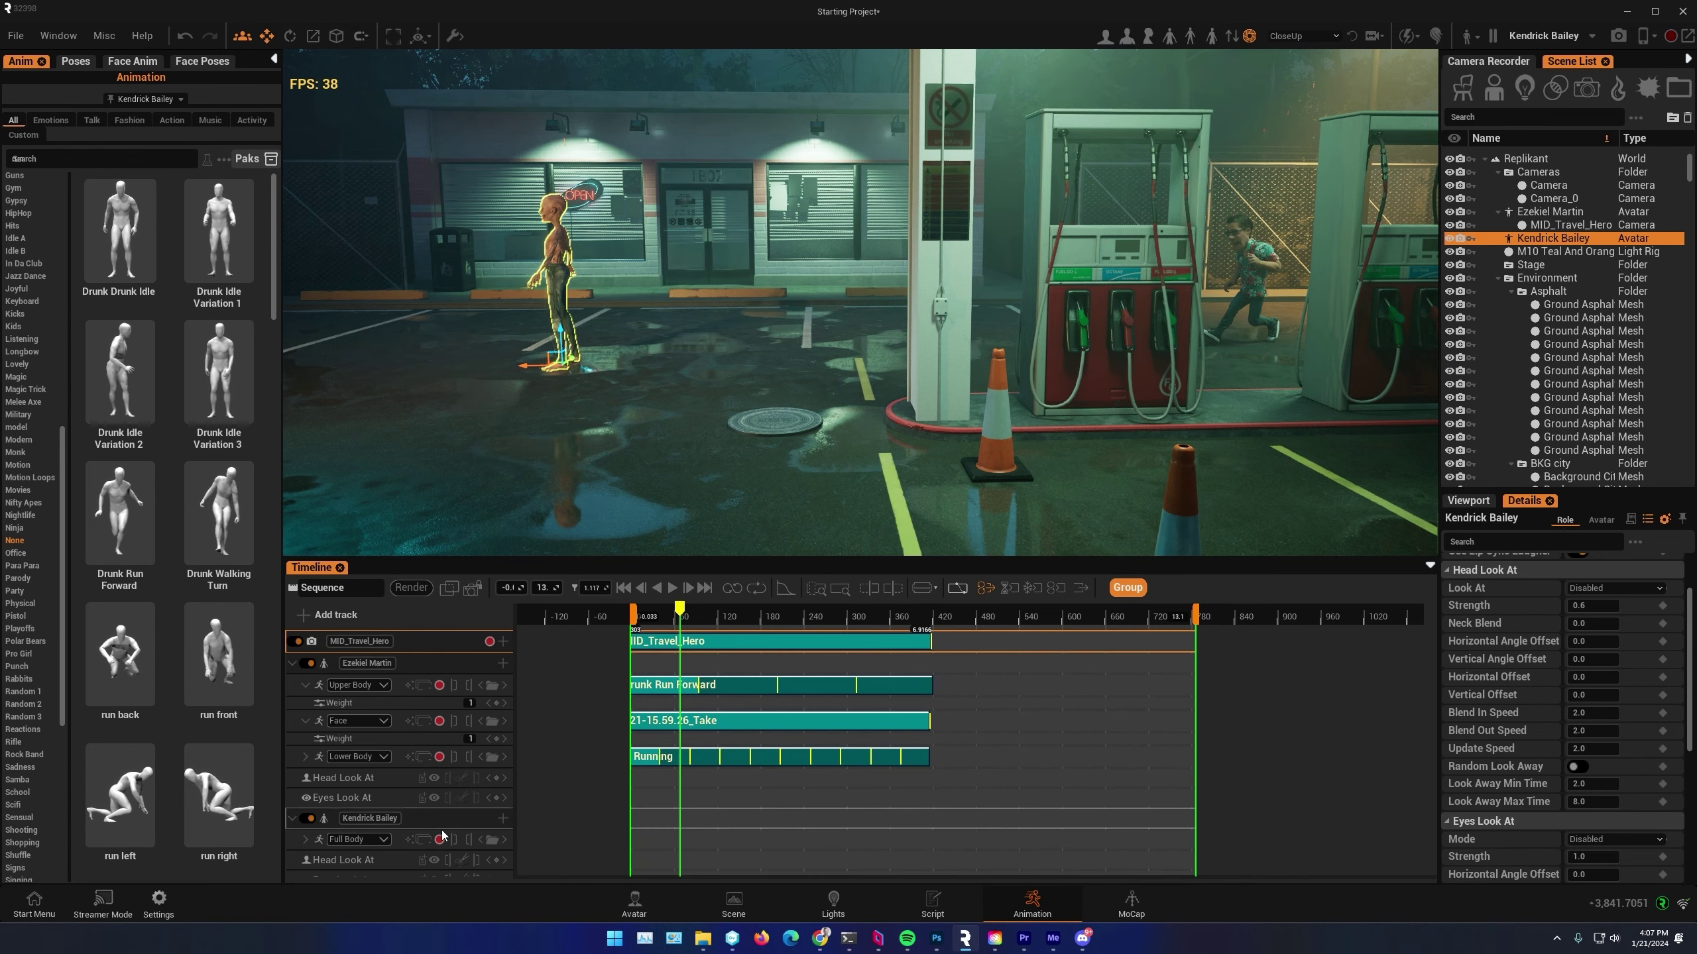
With the playhead at the start, move the zombie across the lot to behind the running man and turn it toward him
scroll(803, 445, "down", 3)
left_click_drag(571, 361, 1288, 361)
right_click_drag(1288, 361, 1135, 388)
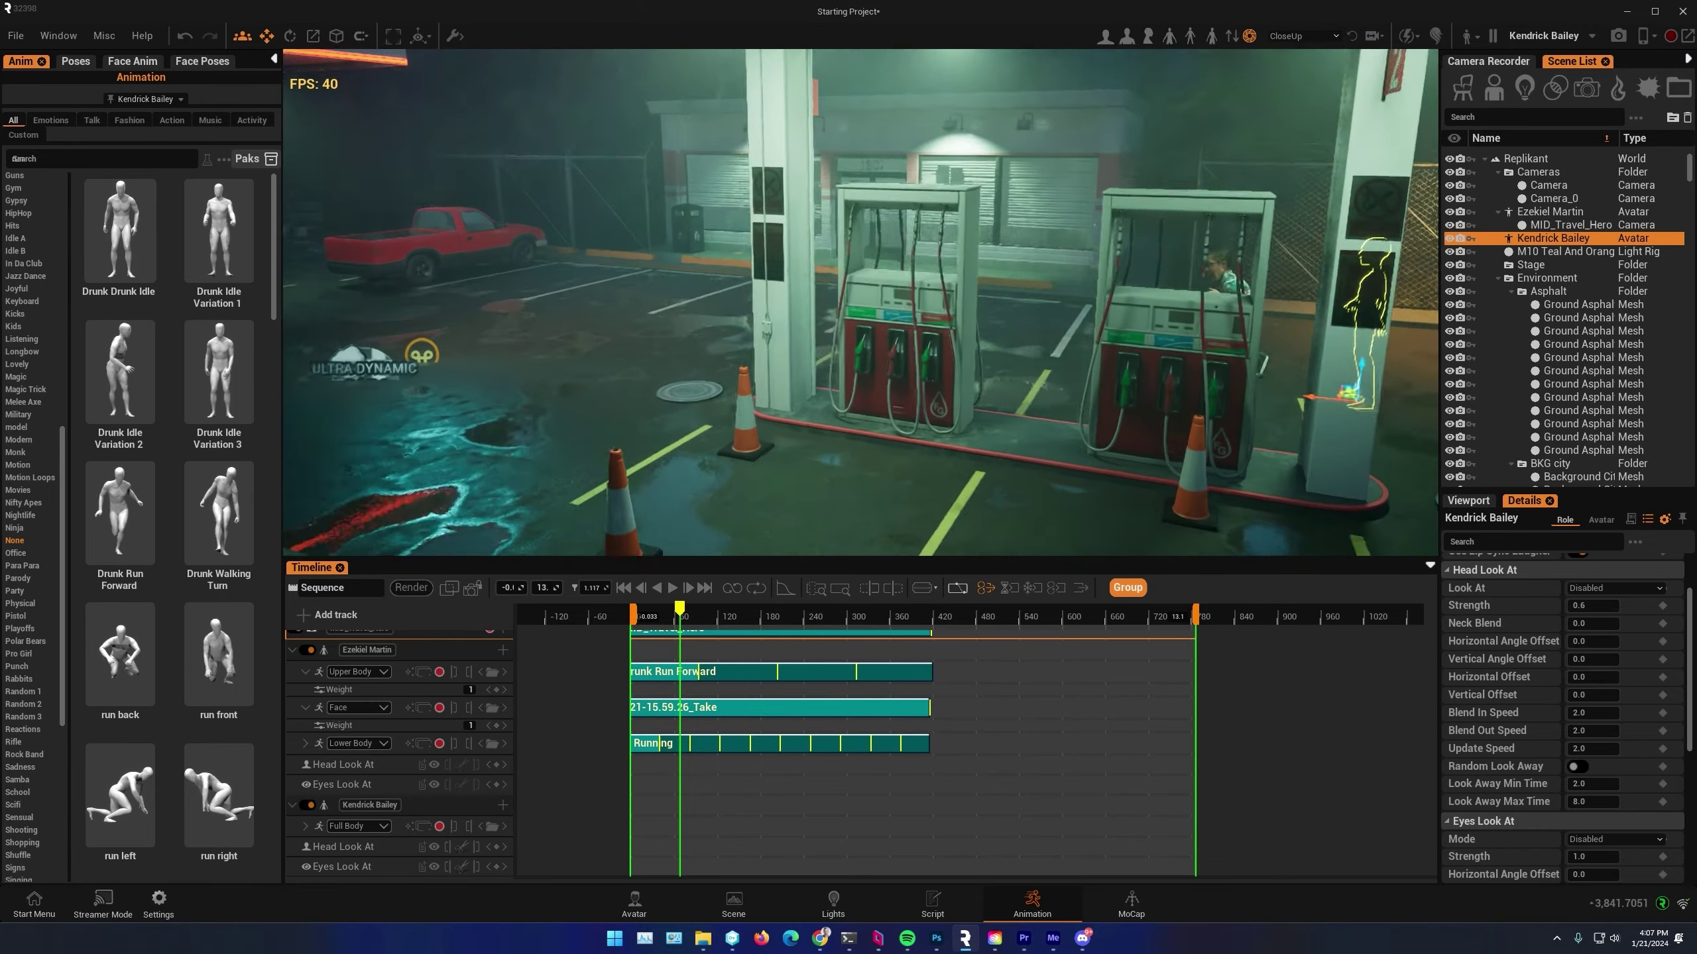
left_click(623, 588)
mouse_move(668, 434)
right_mouse_down()
mouse_move(801, 414)
mouse_move(668, 415)
right_mouse_up()
left_click_drag(613, 406, 223, 419)
right_click_drag(428, 408, 293, 395)
left_click_drag(425, 400, 434, 402)
key("e")
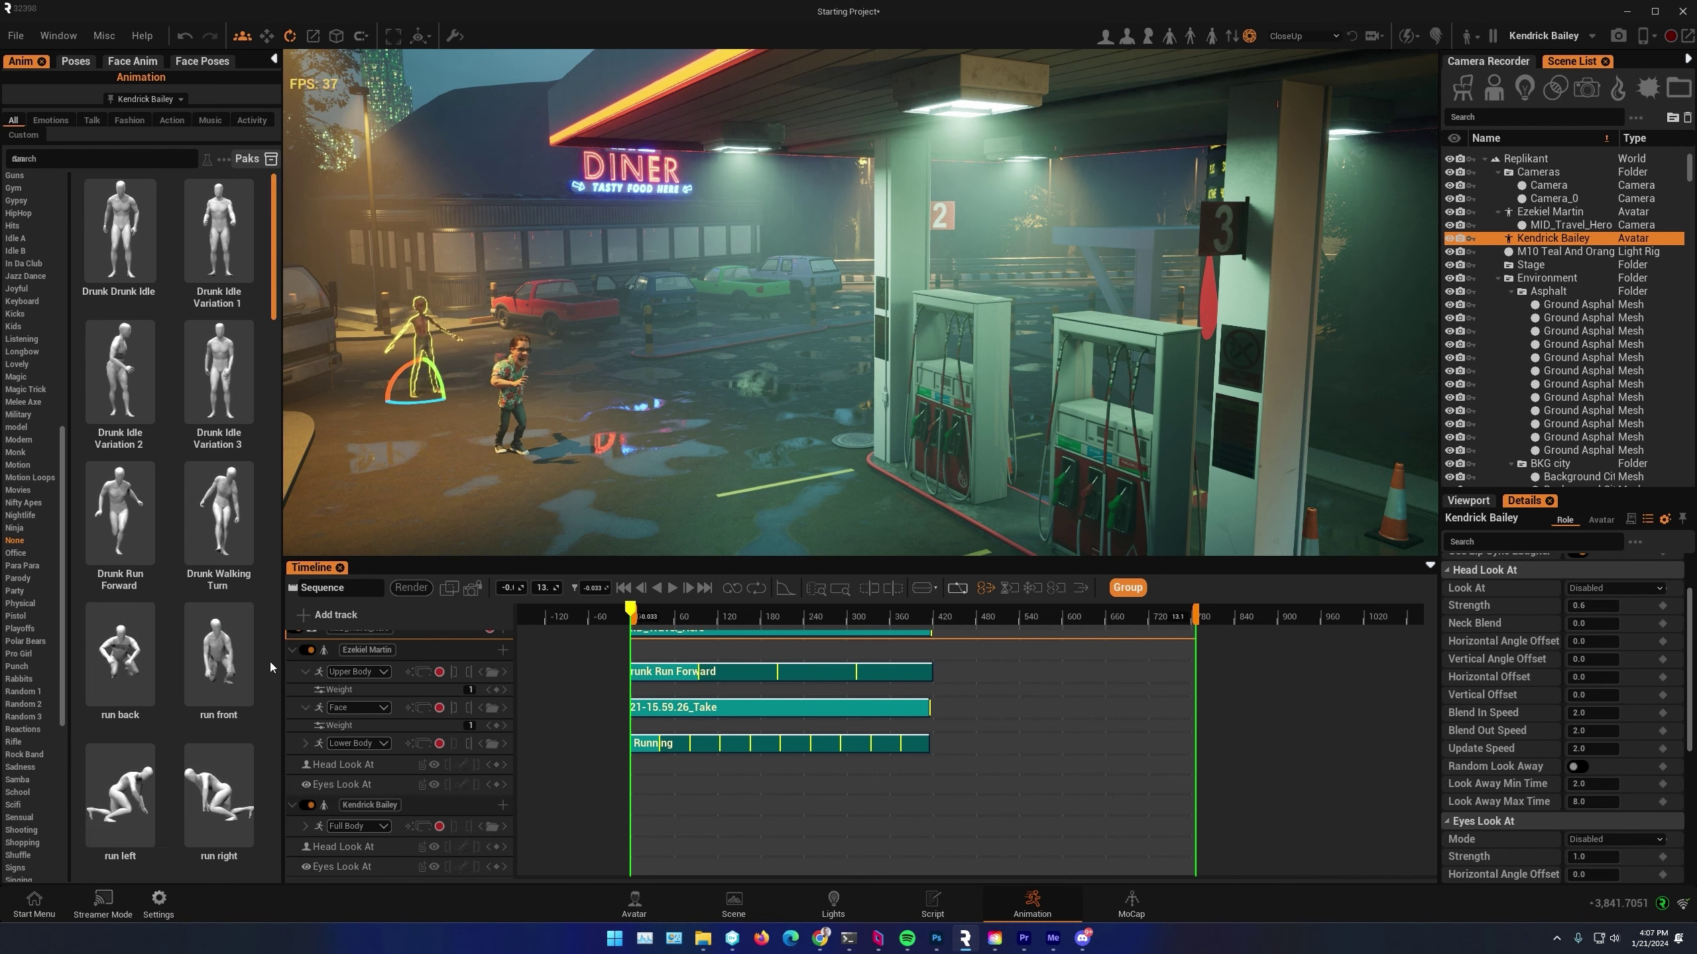
Search the animation library for "zom" and "run", and preview the listed running motions on the zombie
type("zom")
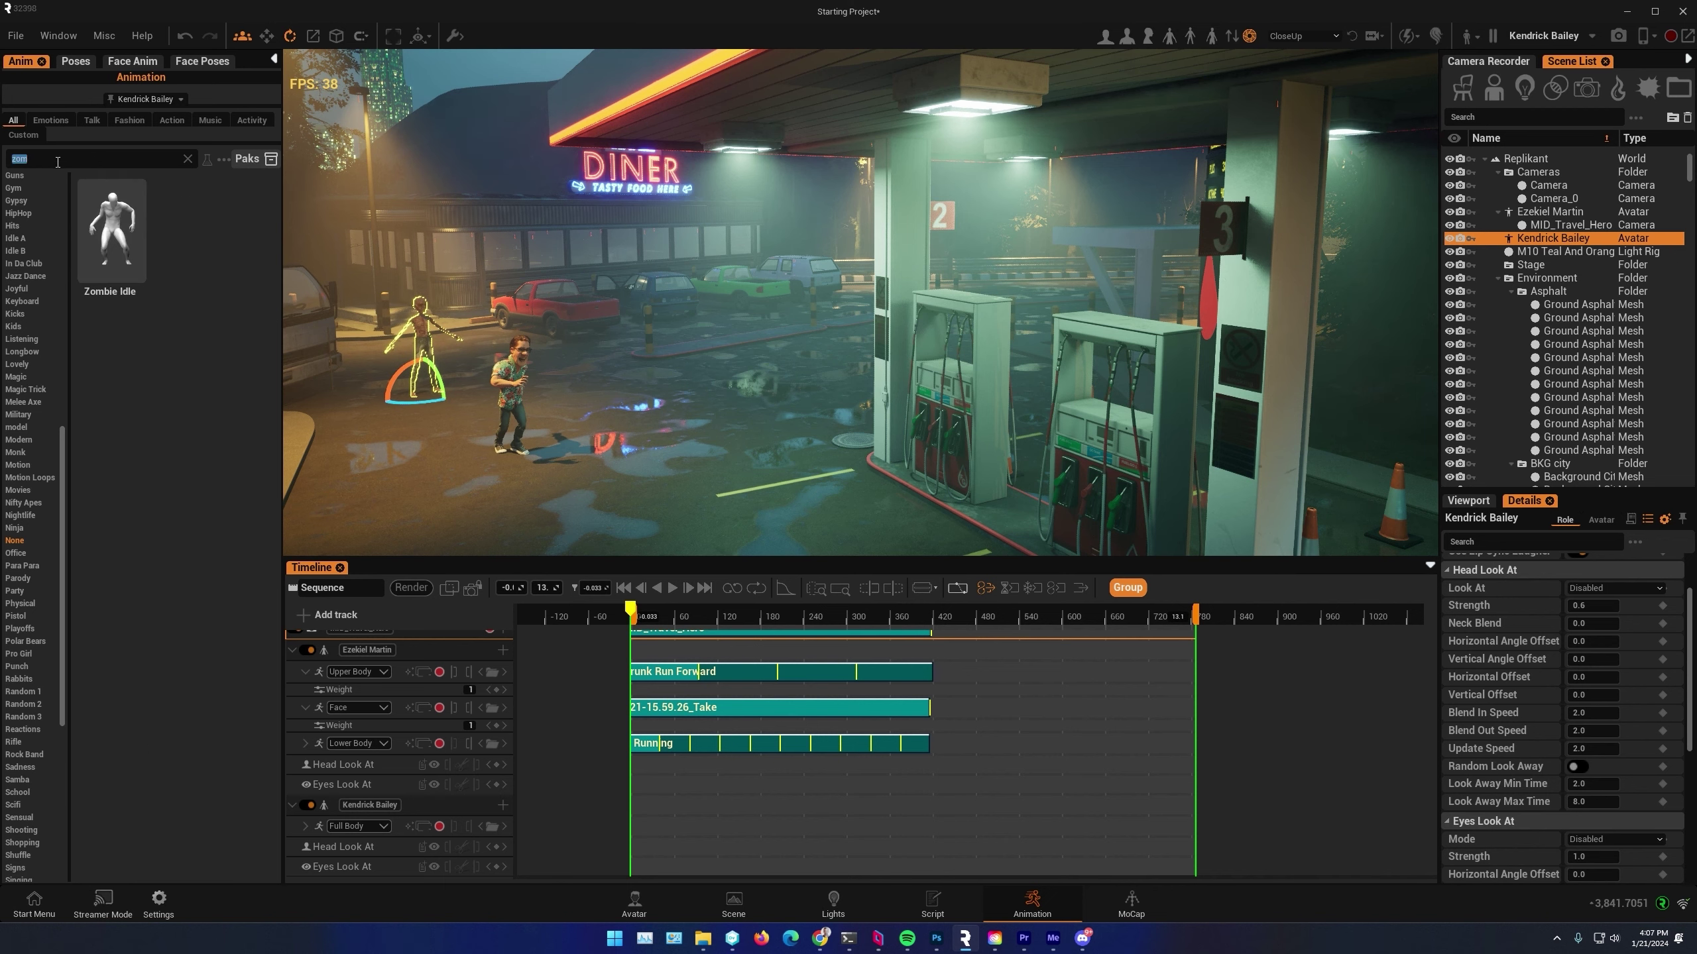
type("run")
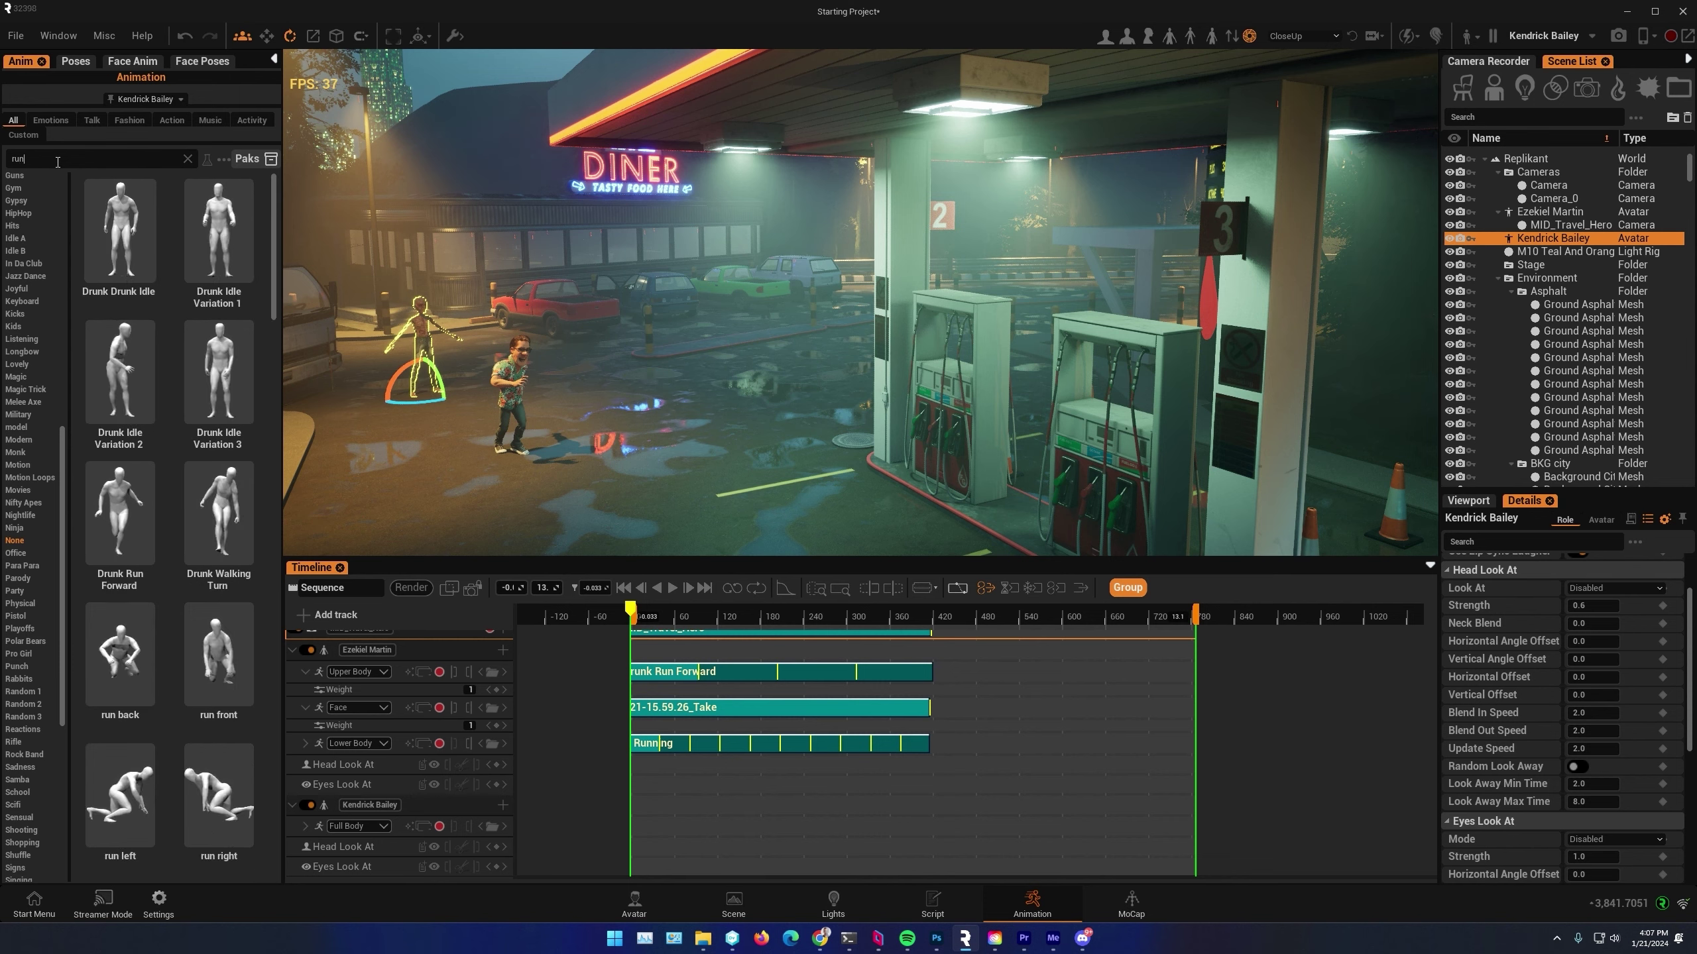
scroll(126, 687, "down", 5)
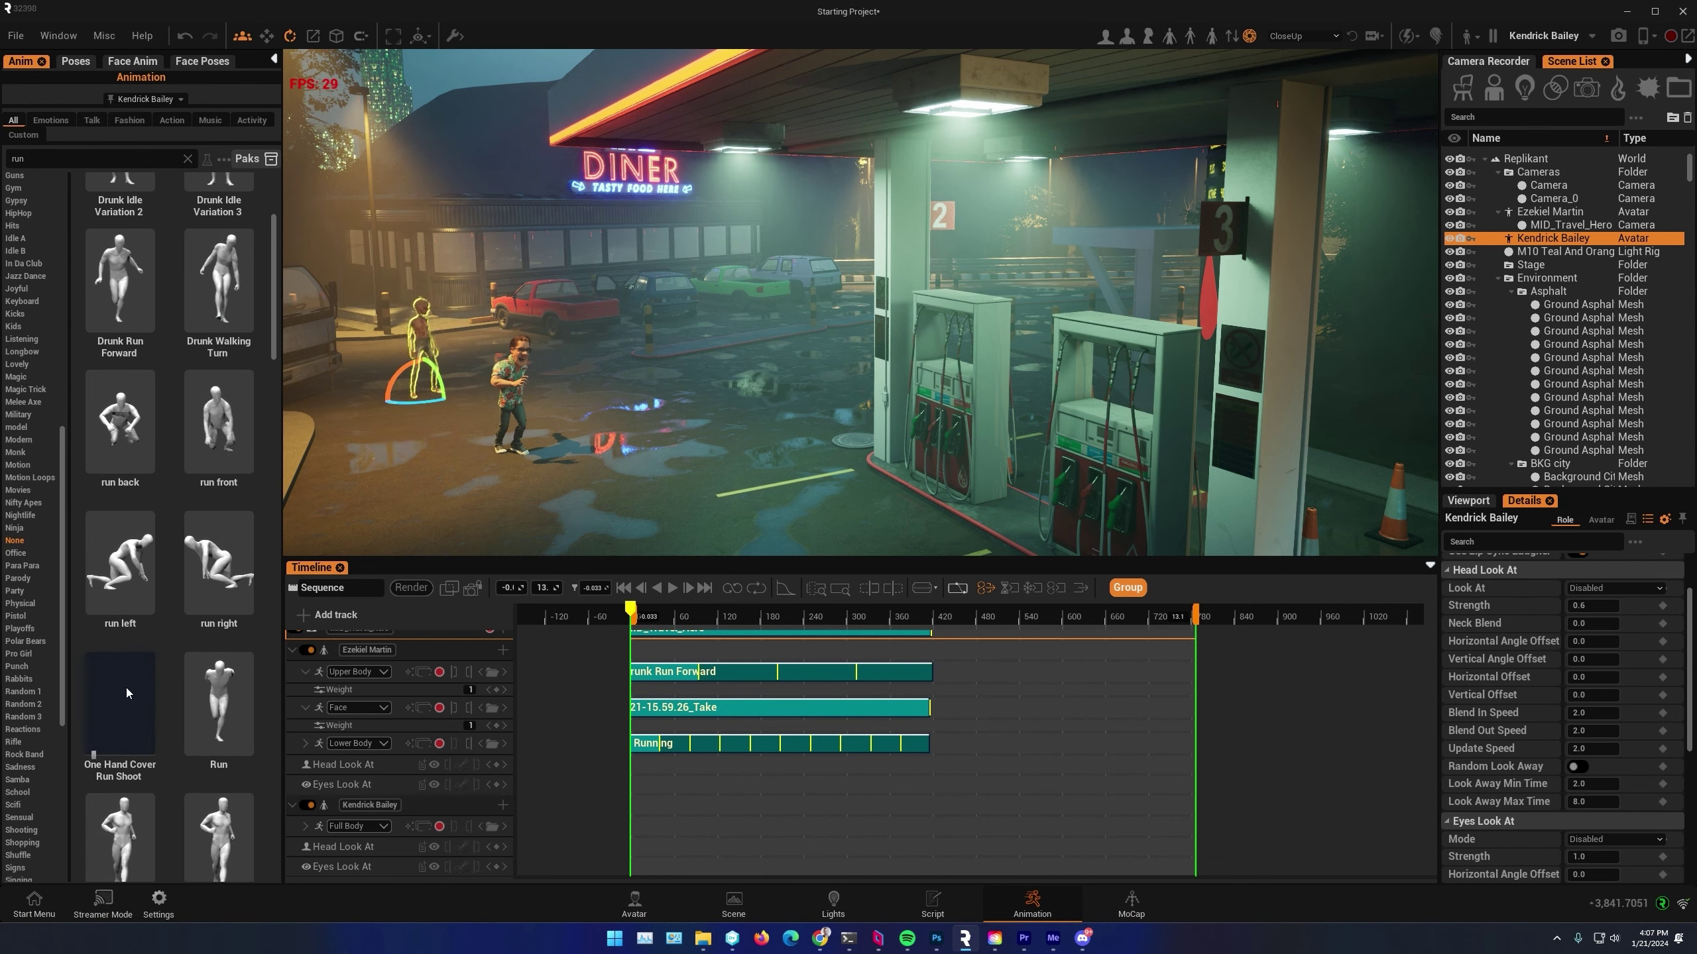
scroll(122, 735, "down", 4)
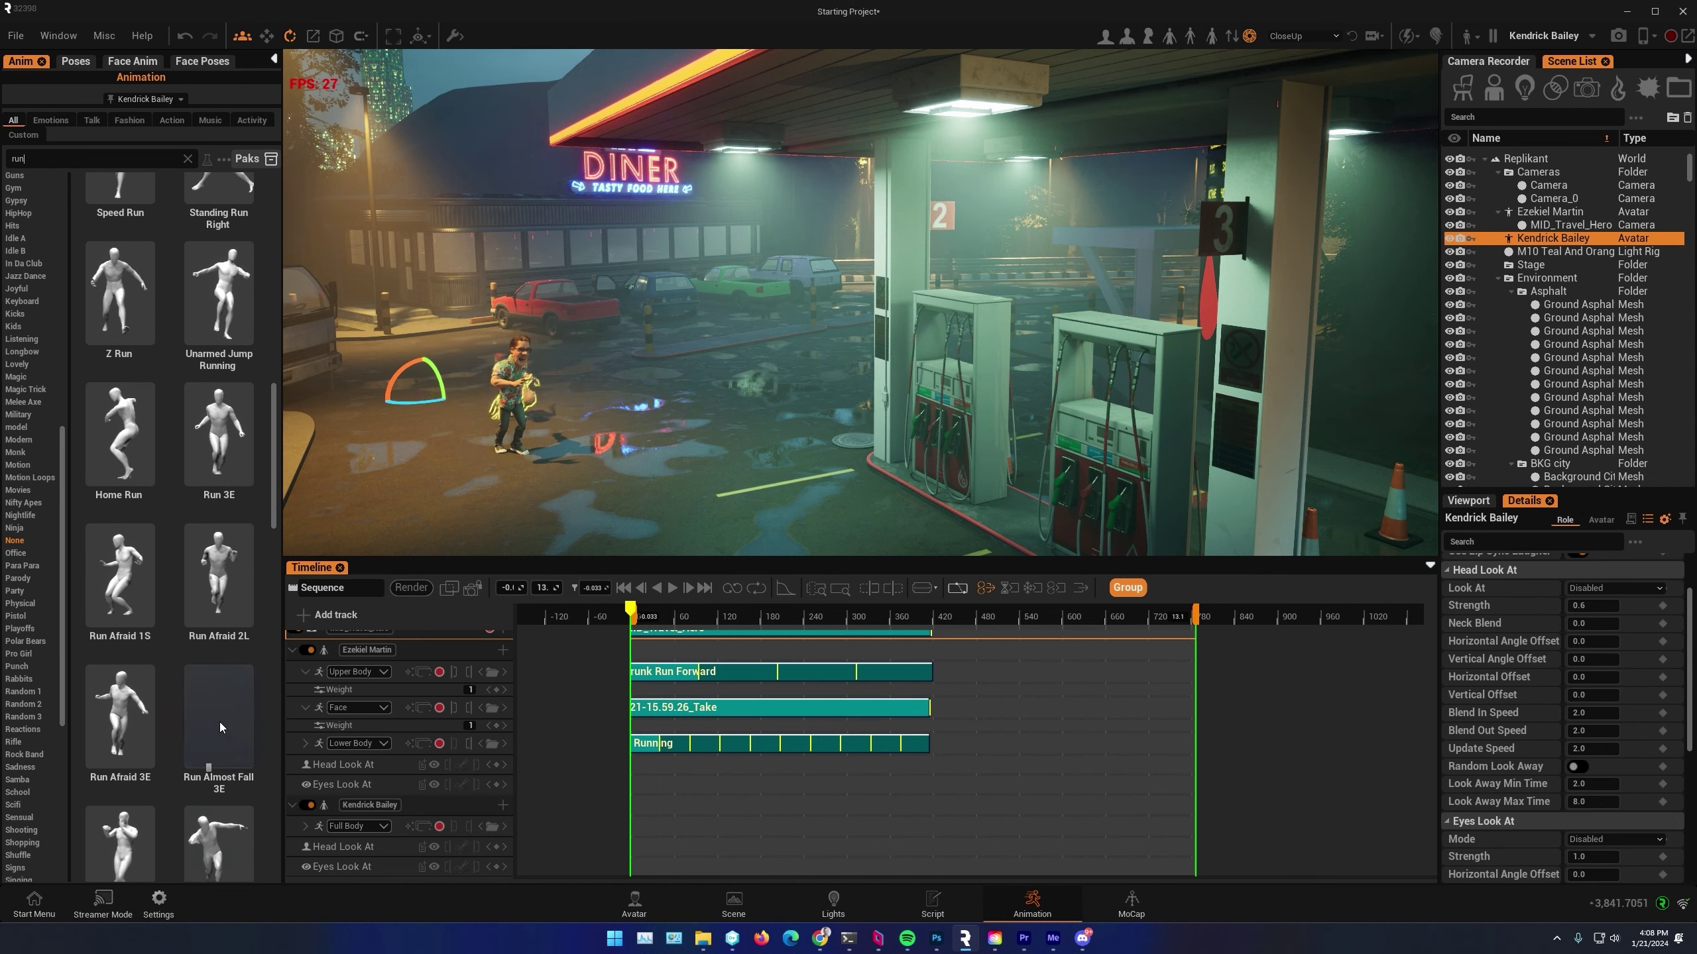
scroll(220, 721, "down", 1)
mouse_move(225, 780)
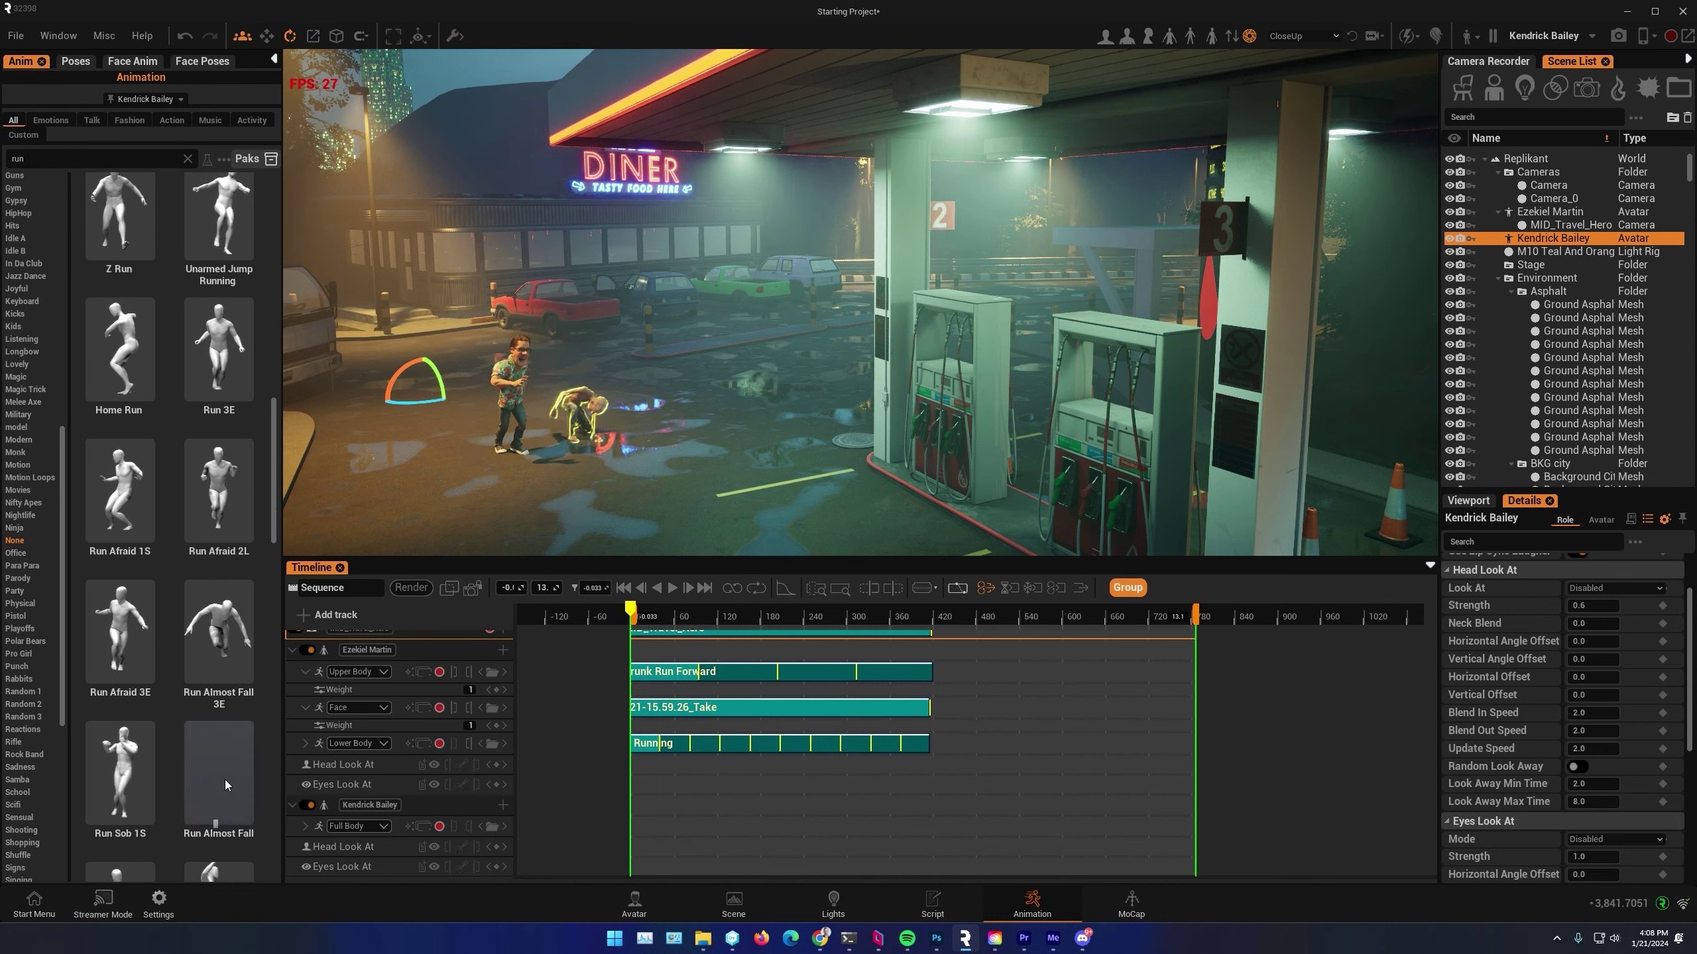
scroll(226, 780, "down", 1)
mouse_move(199, 751)
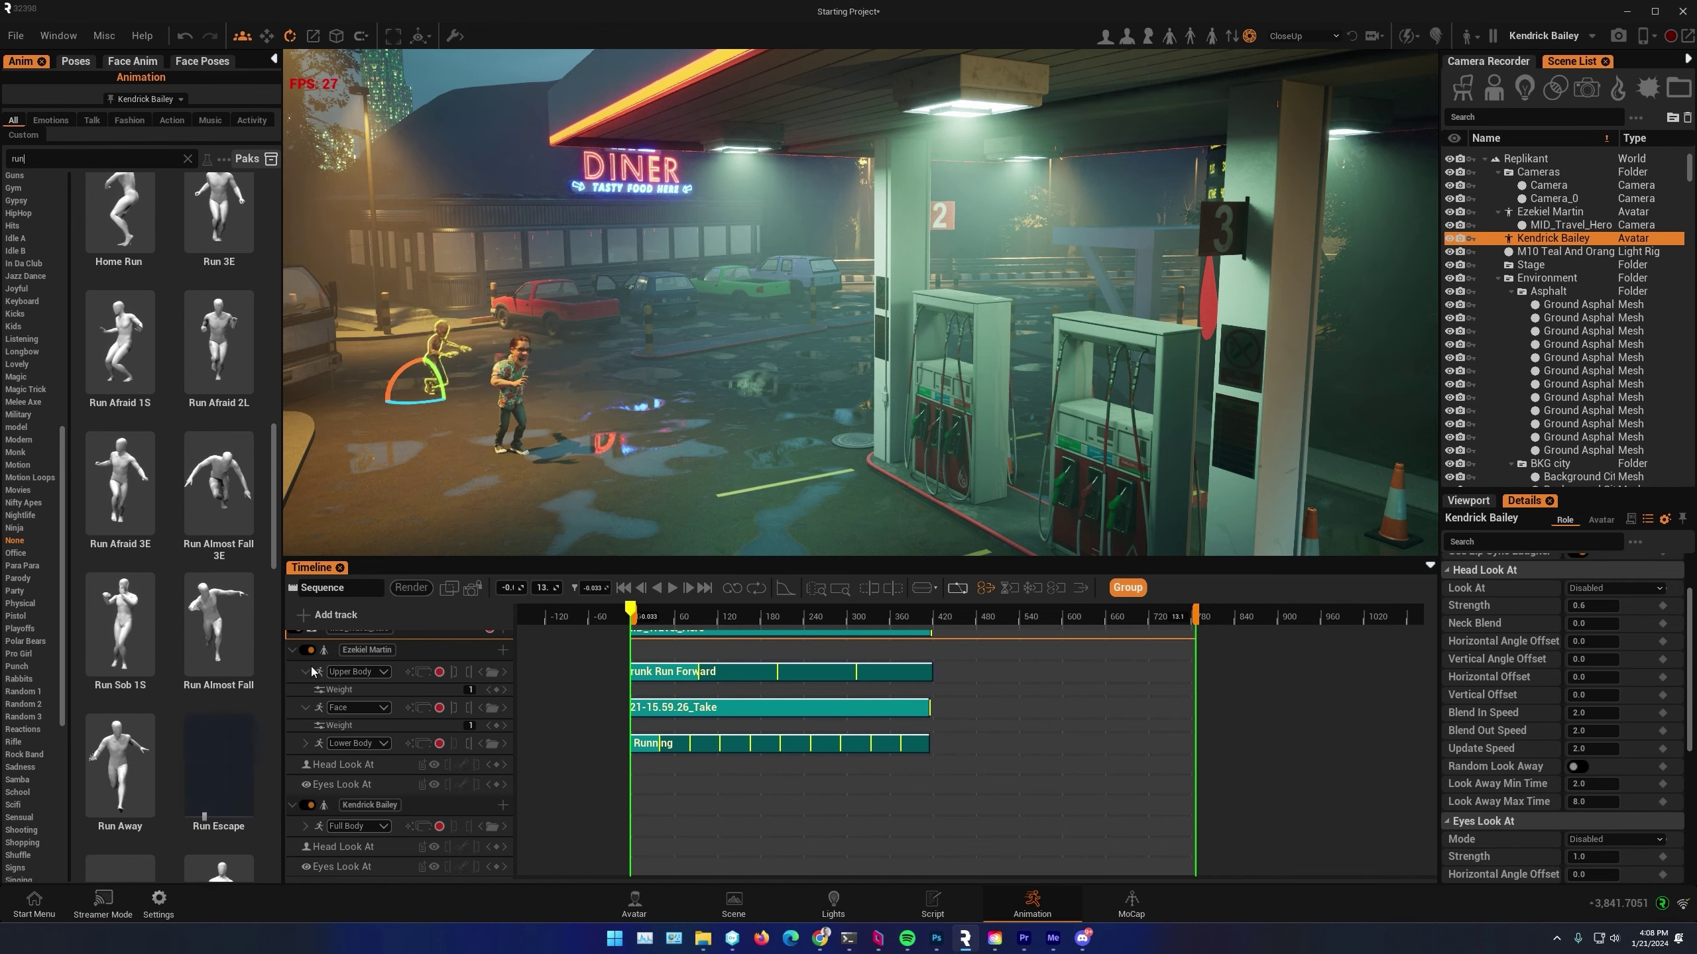
mouse_move(860, 302)
right_mouse_down()
mouse_move(788, 304)
mouse_move(842, 303)
right_mouse_up()
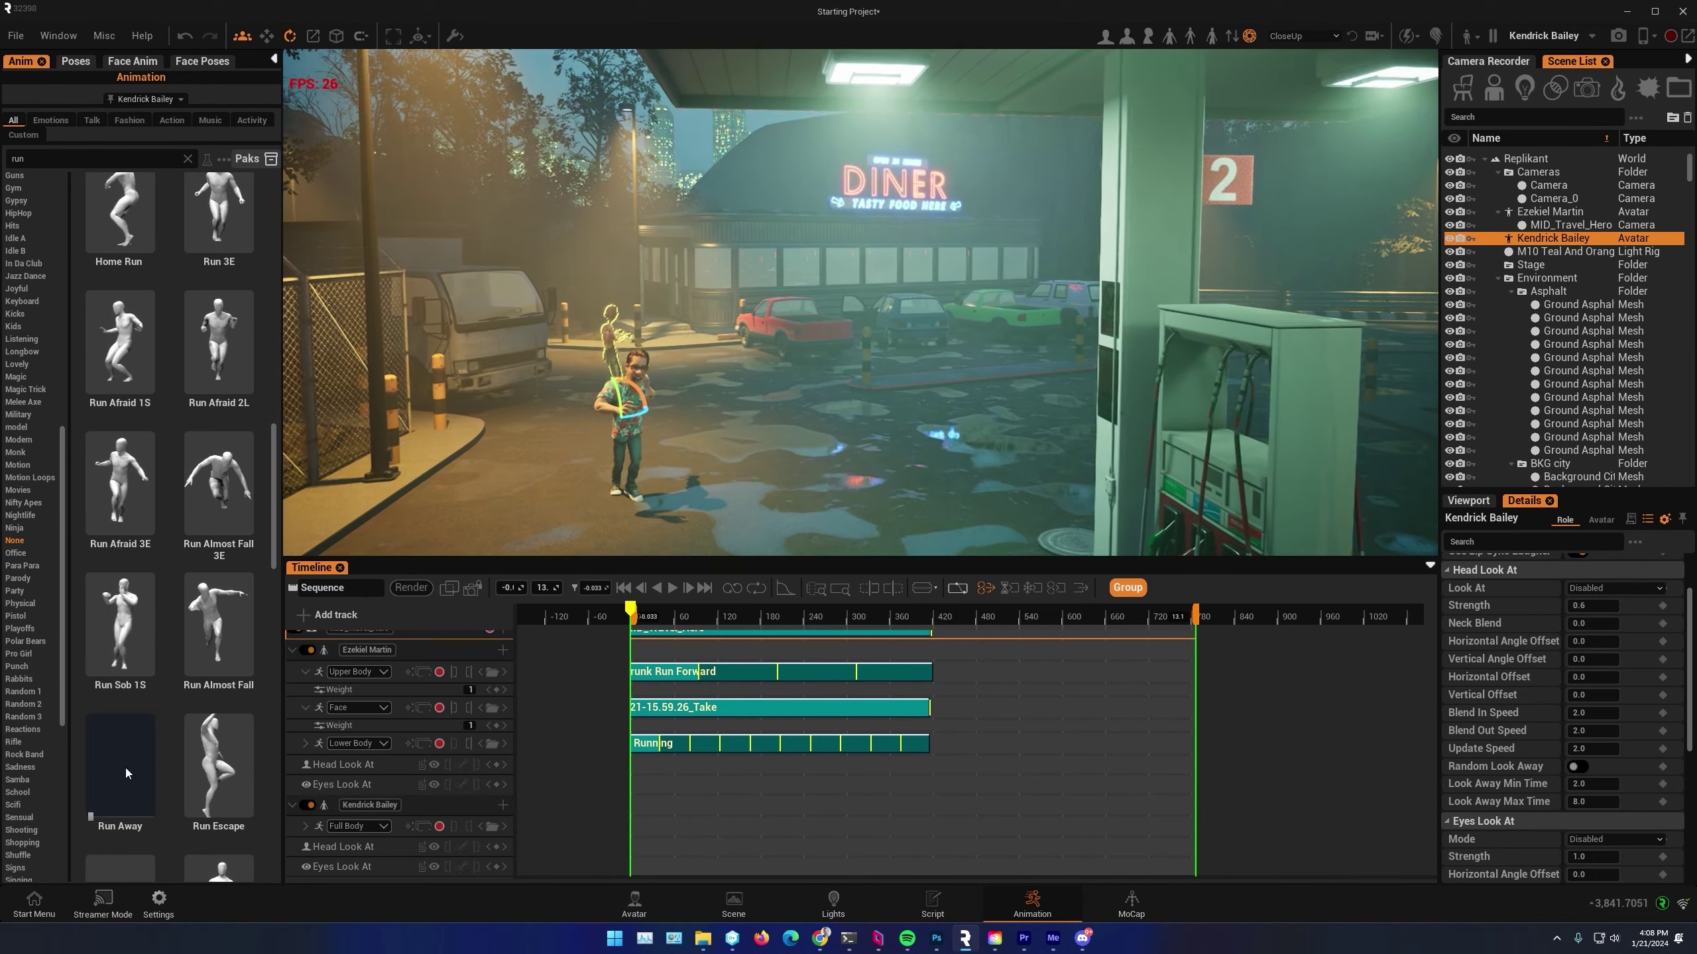
scroll(125, 768, "down", 1)
scroll(140, 746, "down", 2)
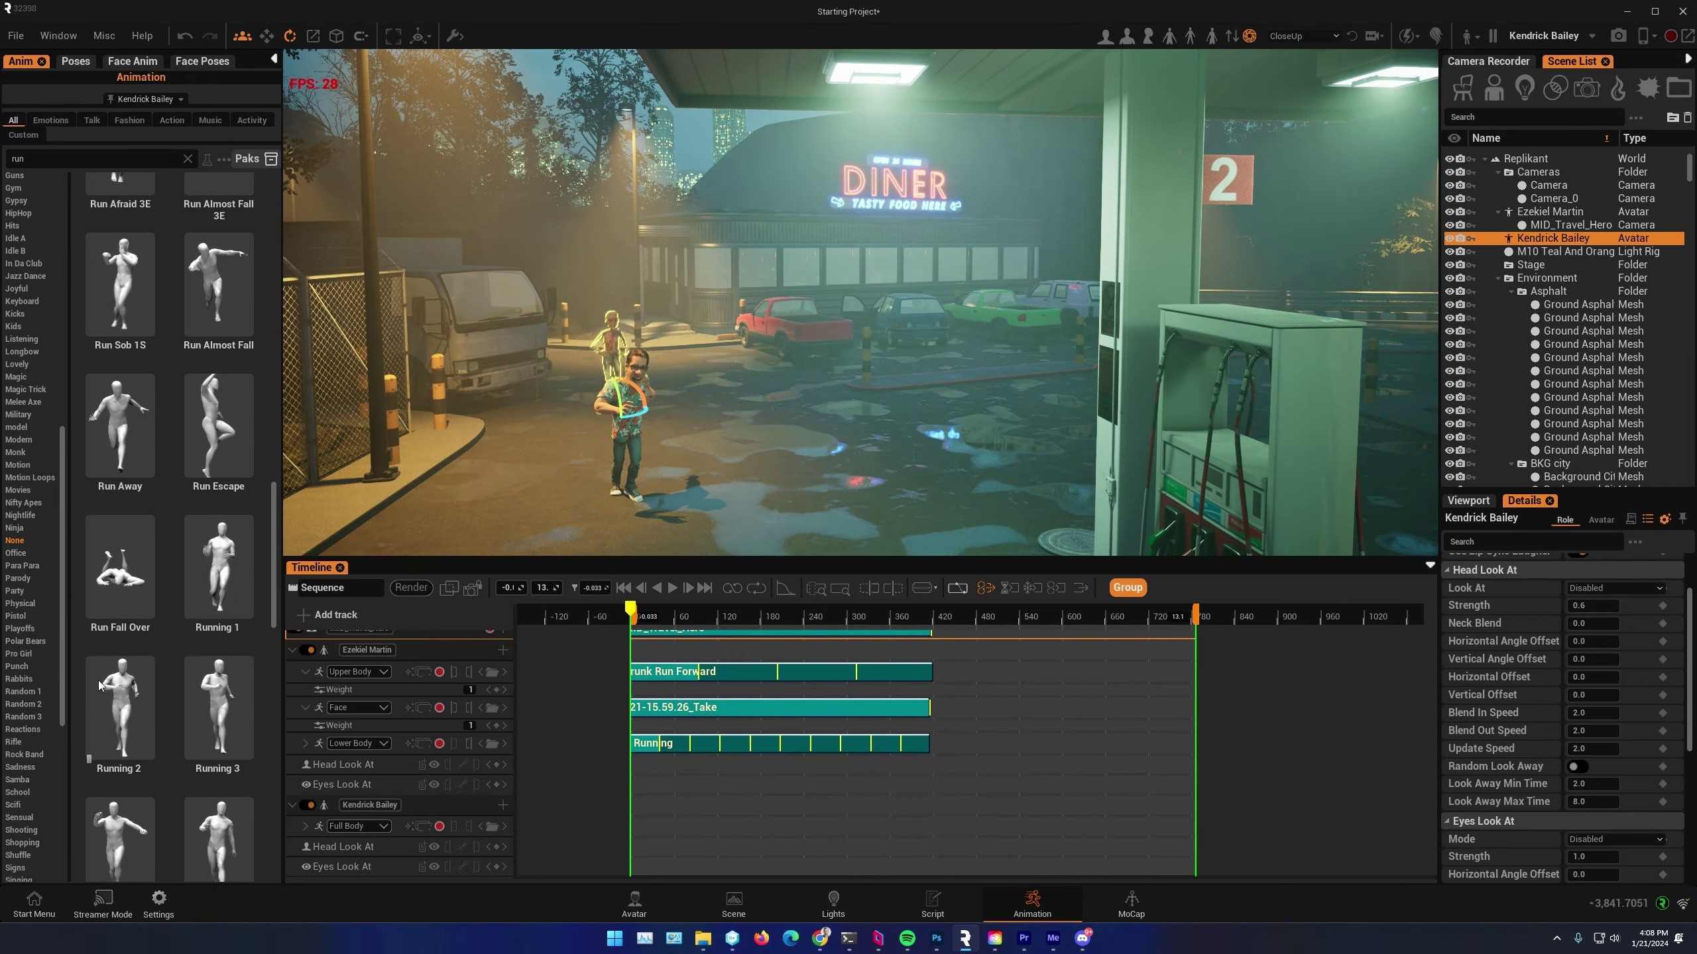
mouse_move(119, 719)
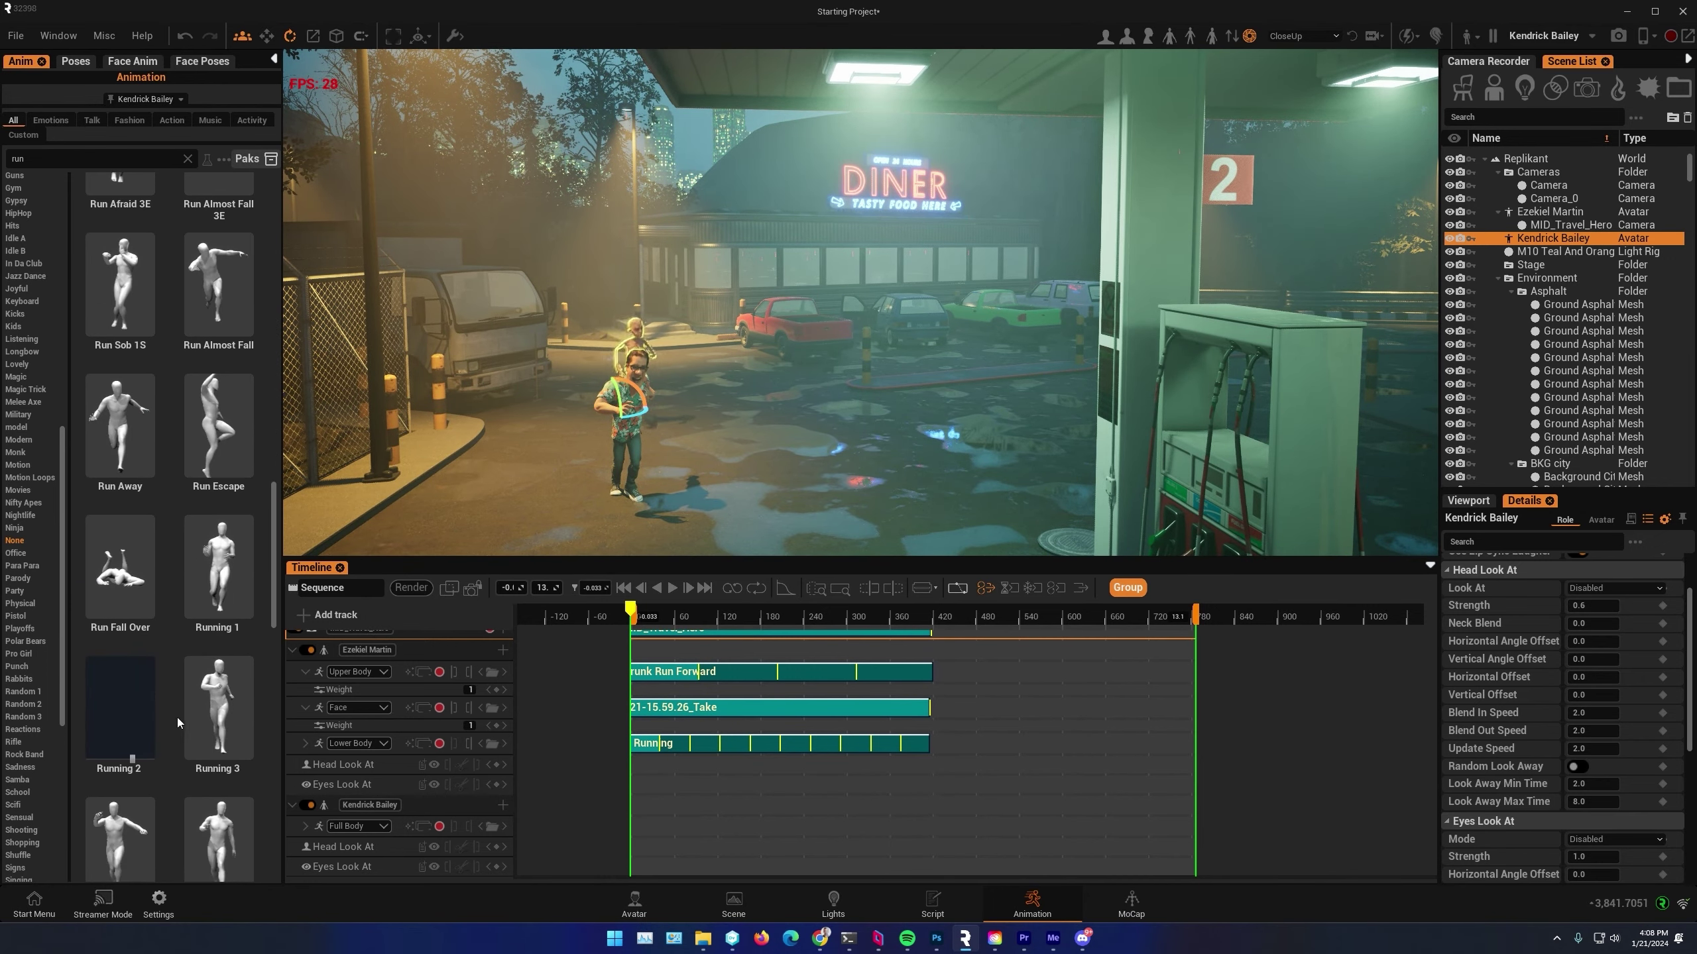
scroll(116, 725, "down", 1)
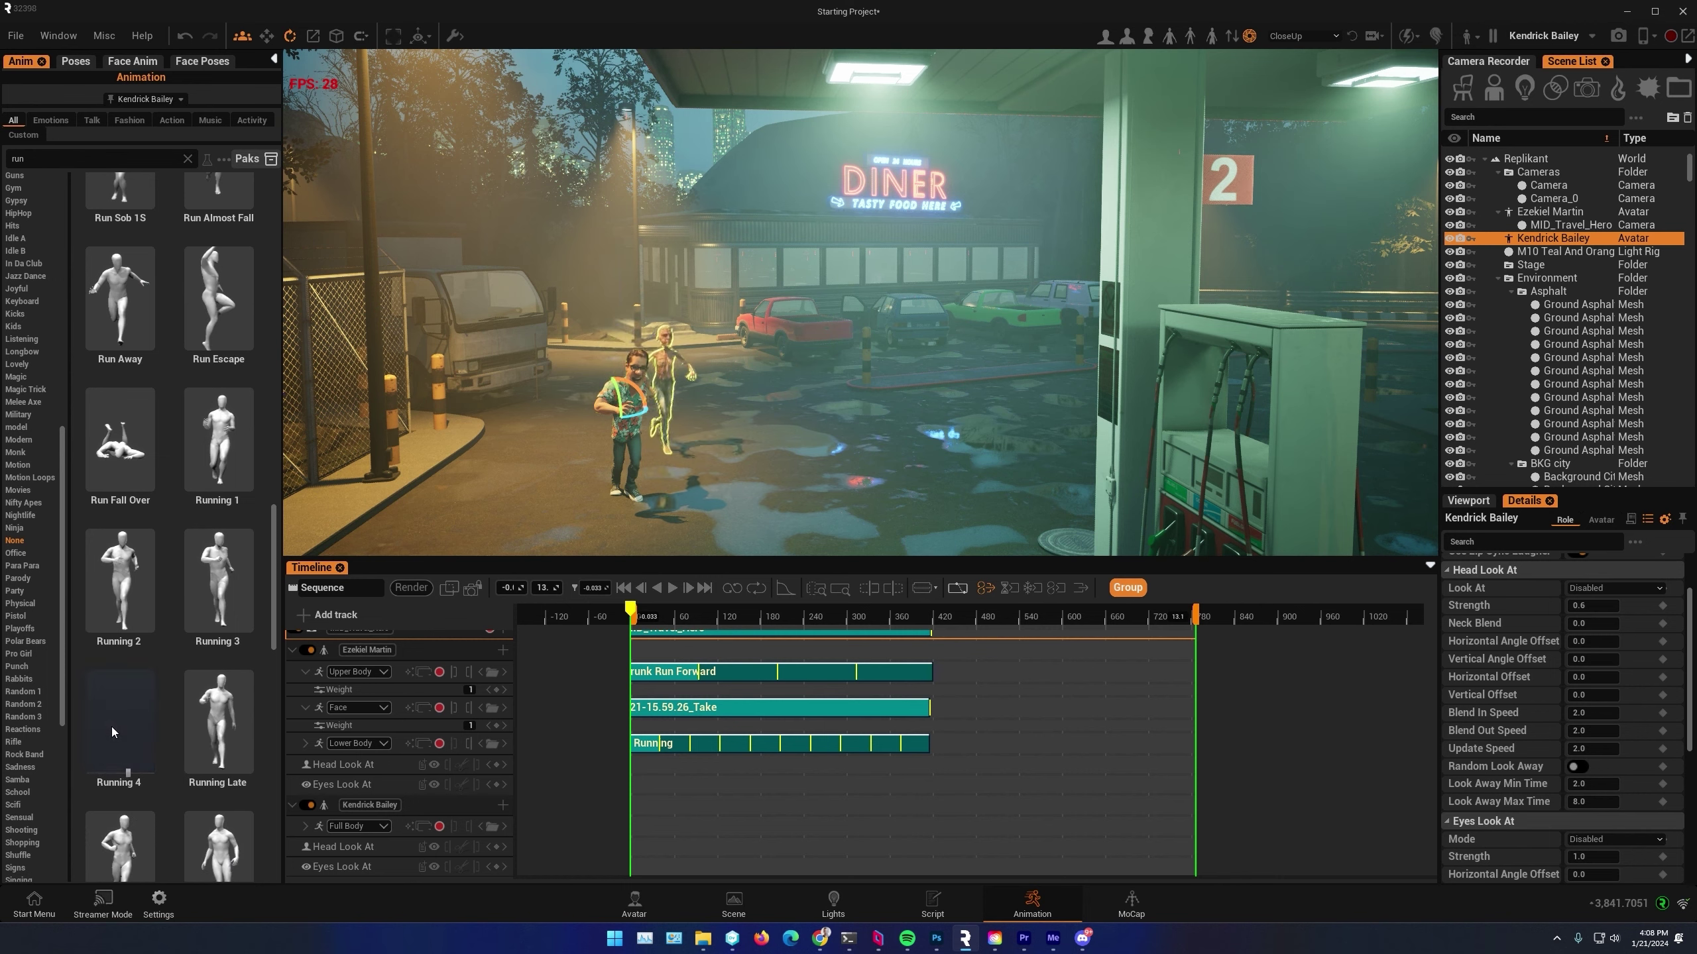
scroll(111, 726, "down", 1)
scroll(141, 680, "down", 2)
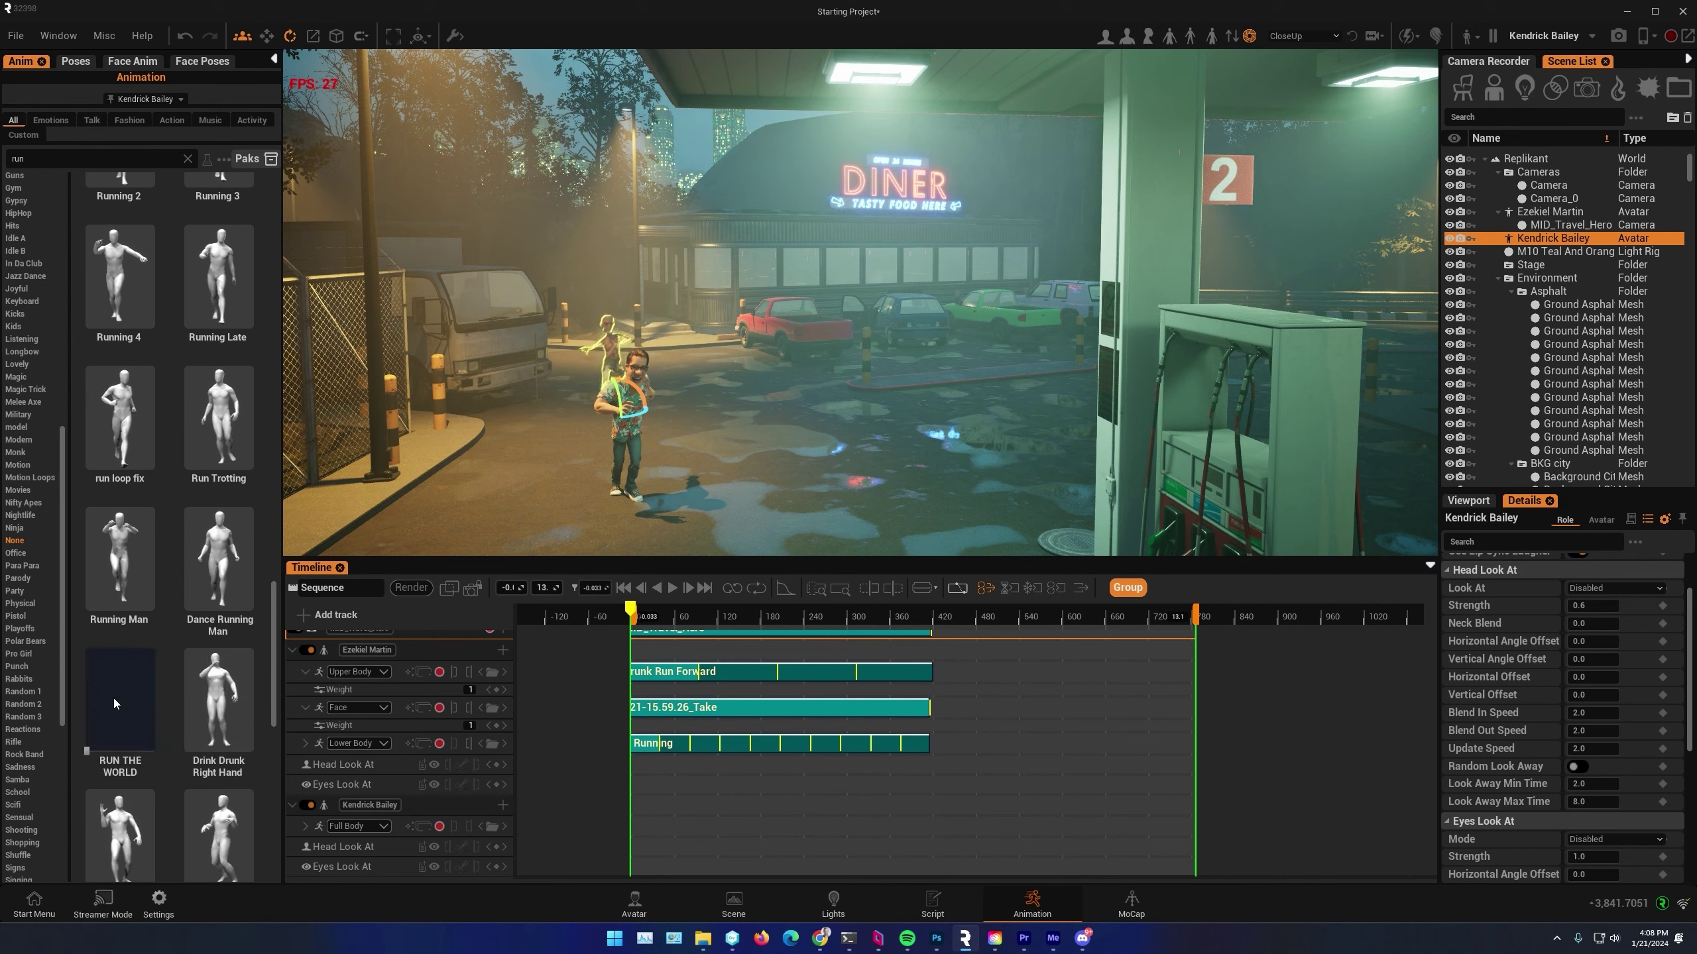
scroll(113, 688, "up", 1)
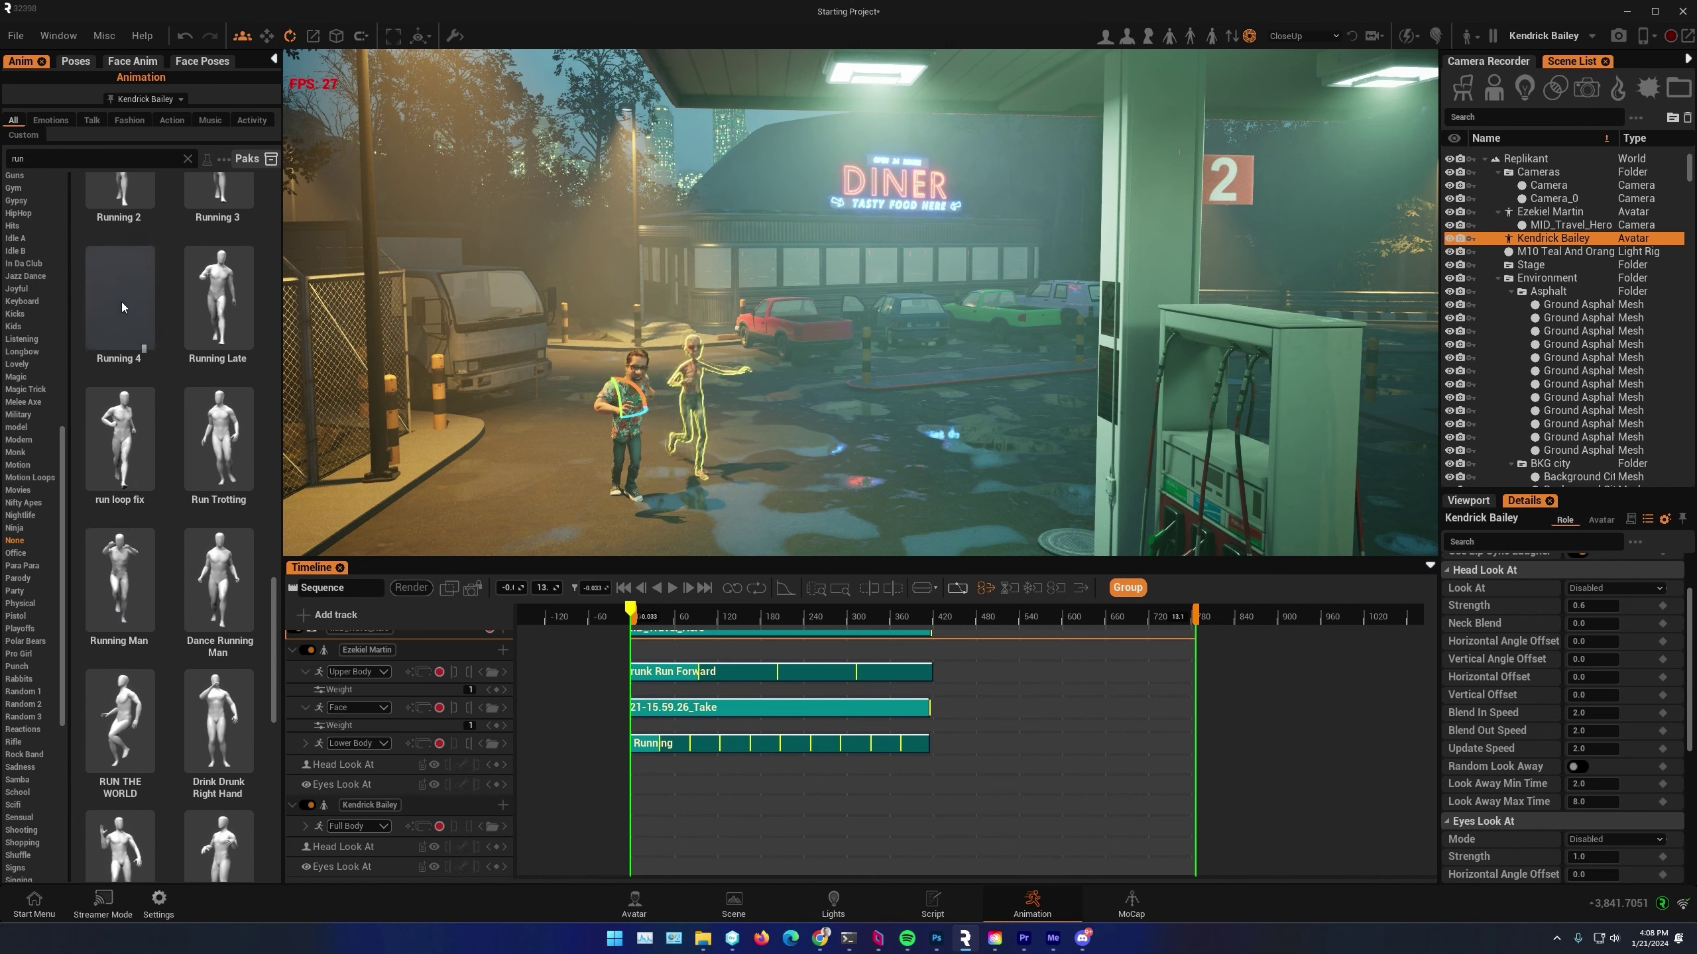
Add the Running 4 animation at the start of the zombie's Full Body track, enable Keep Offset From Loops and play the chase
left_click_drag(122, 302, 630, 830)
mouse_move(676, 608)
left_mouse_down()
mouse_move(632, 612)
mouse_move(647, 612)
left_mouse_up()
left_click(663, 834)
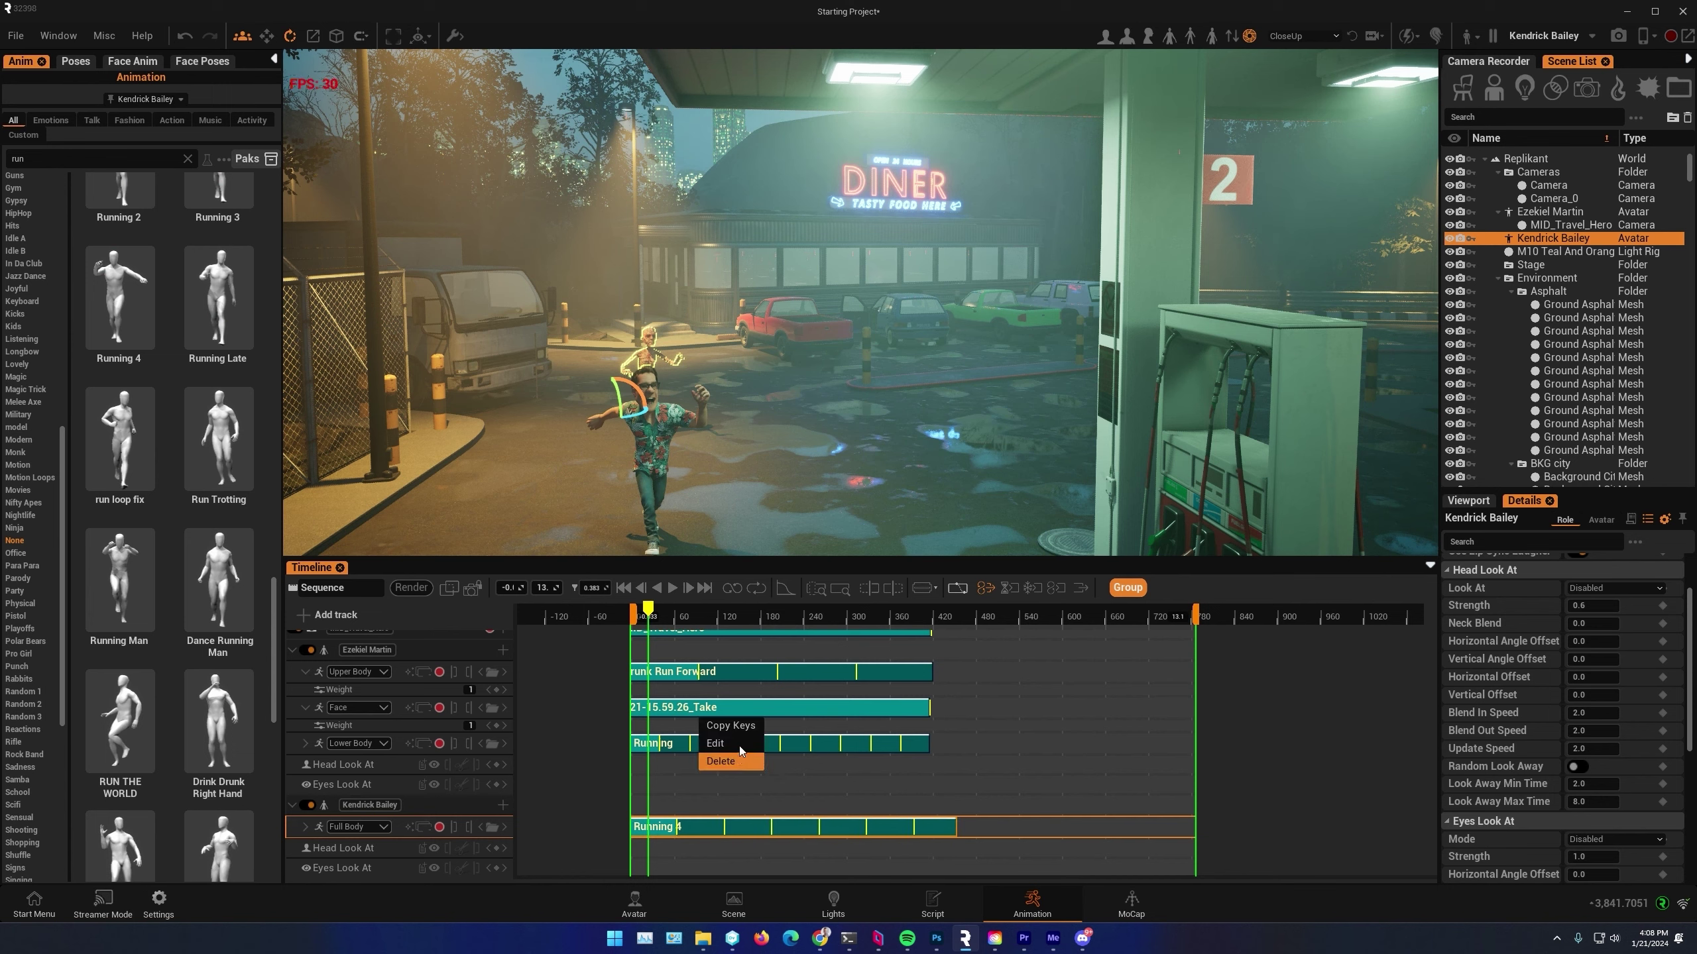
left_click(729, 743)
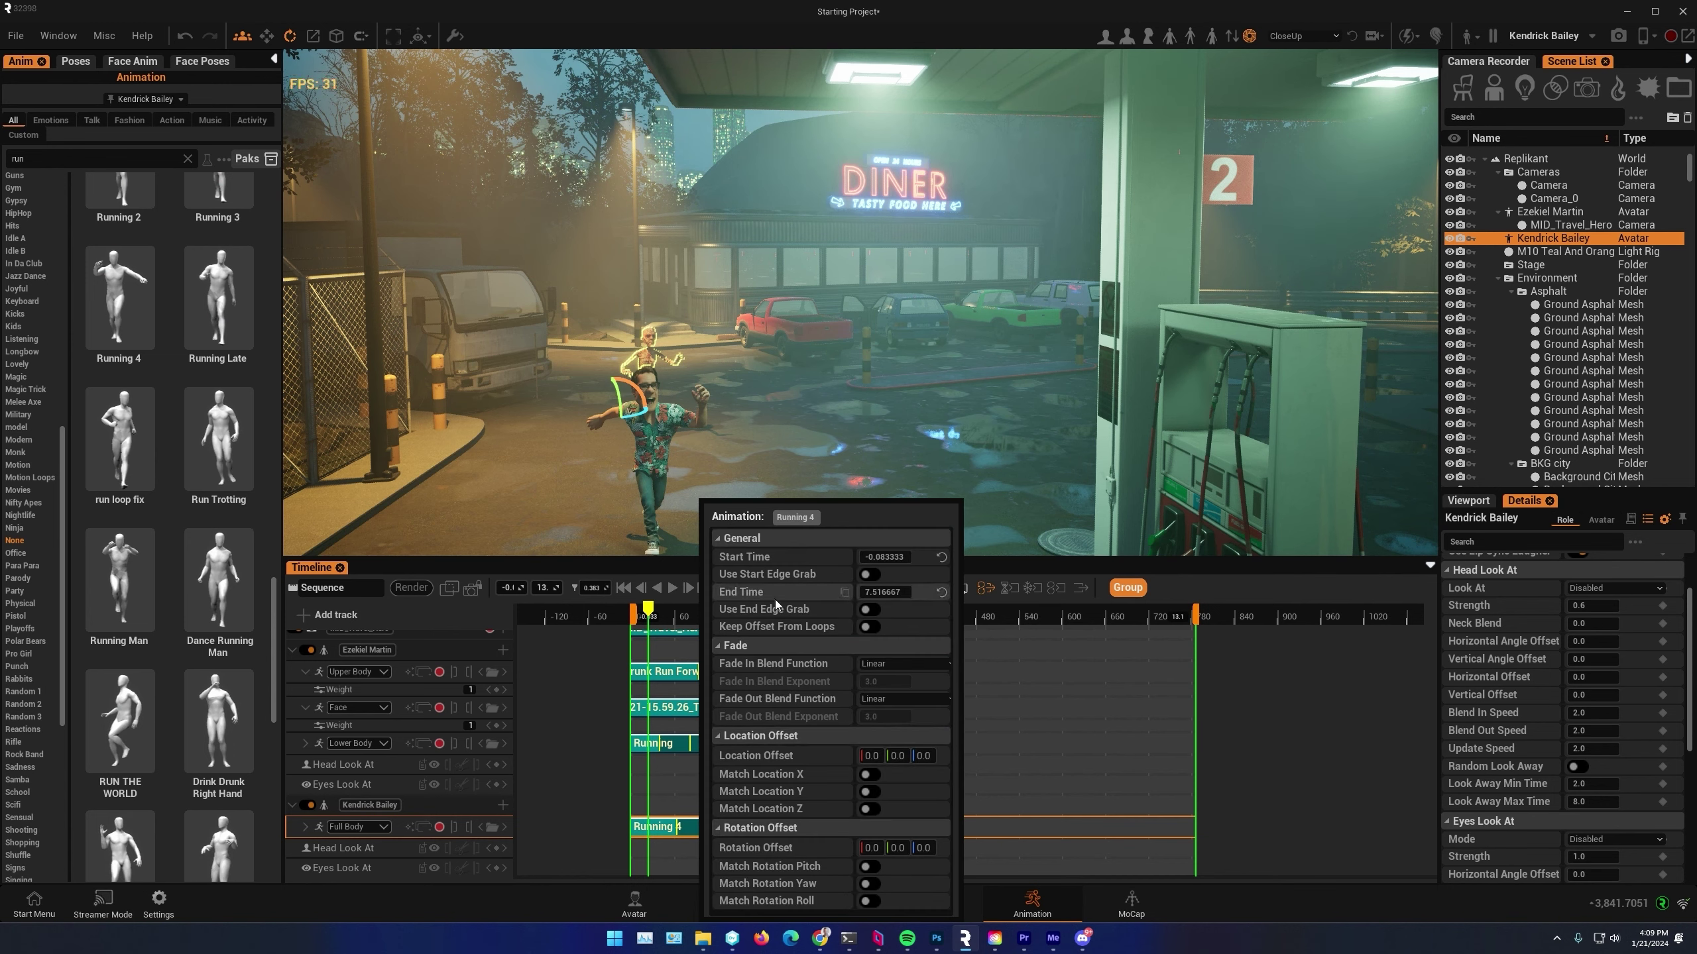
left_click(871, 627)
left_click(673, 587)
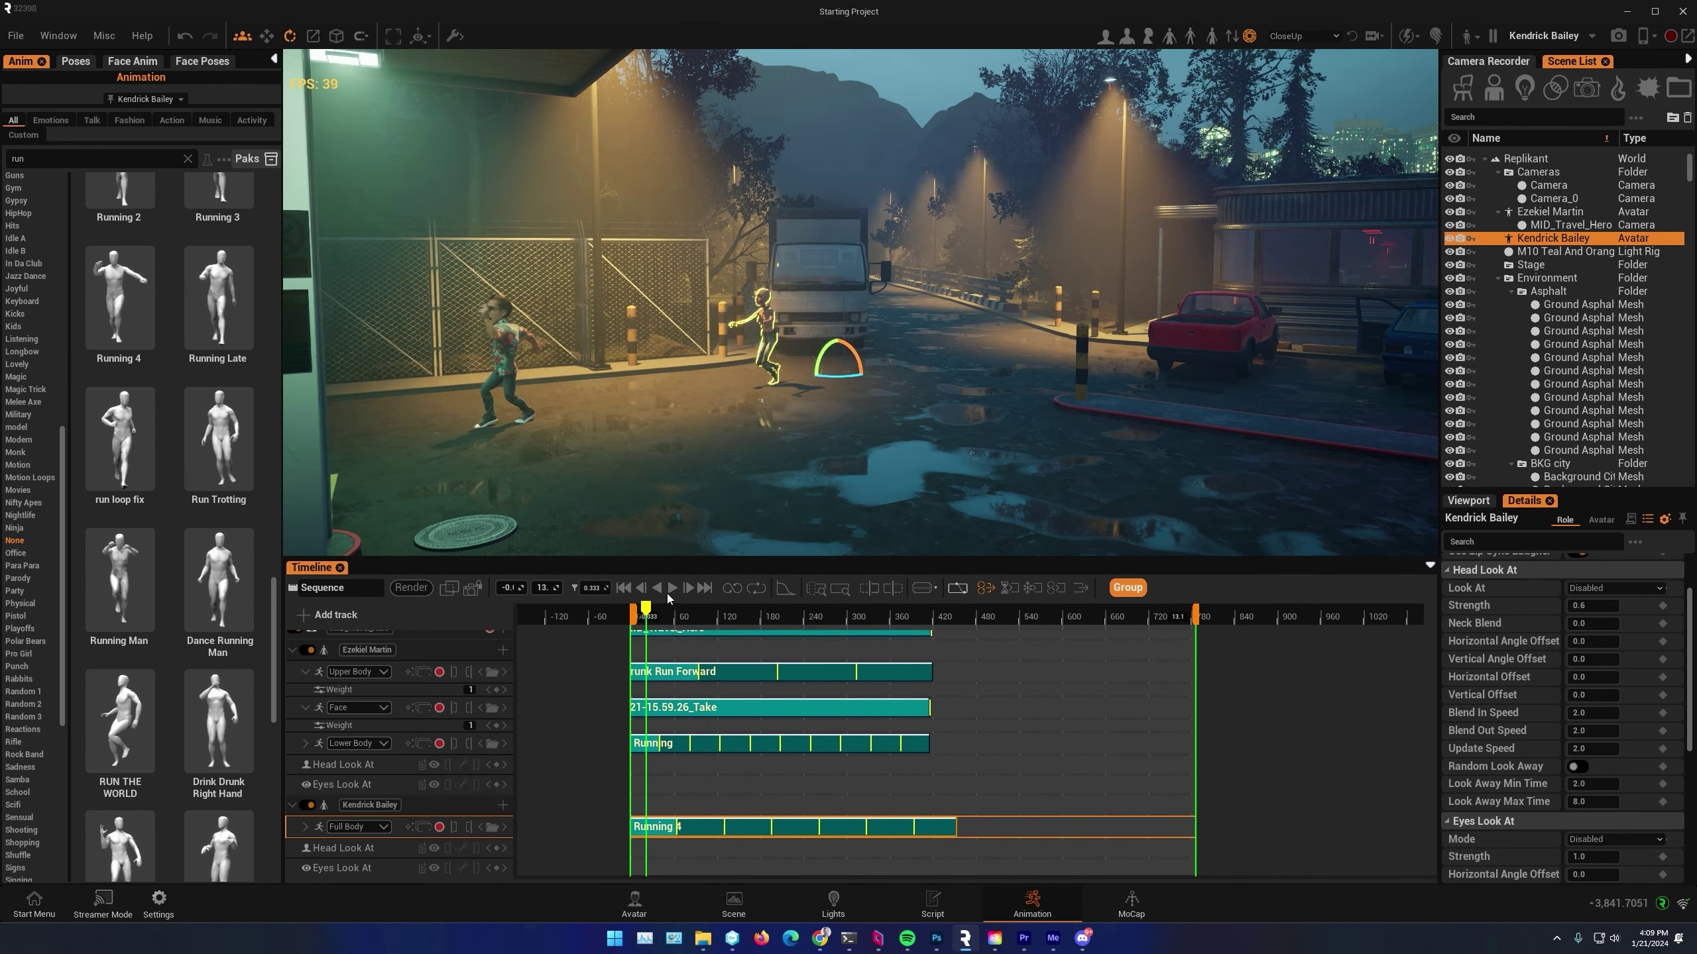
left_click(673, 587)
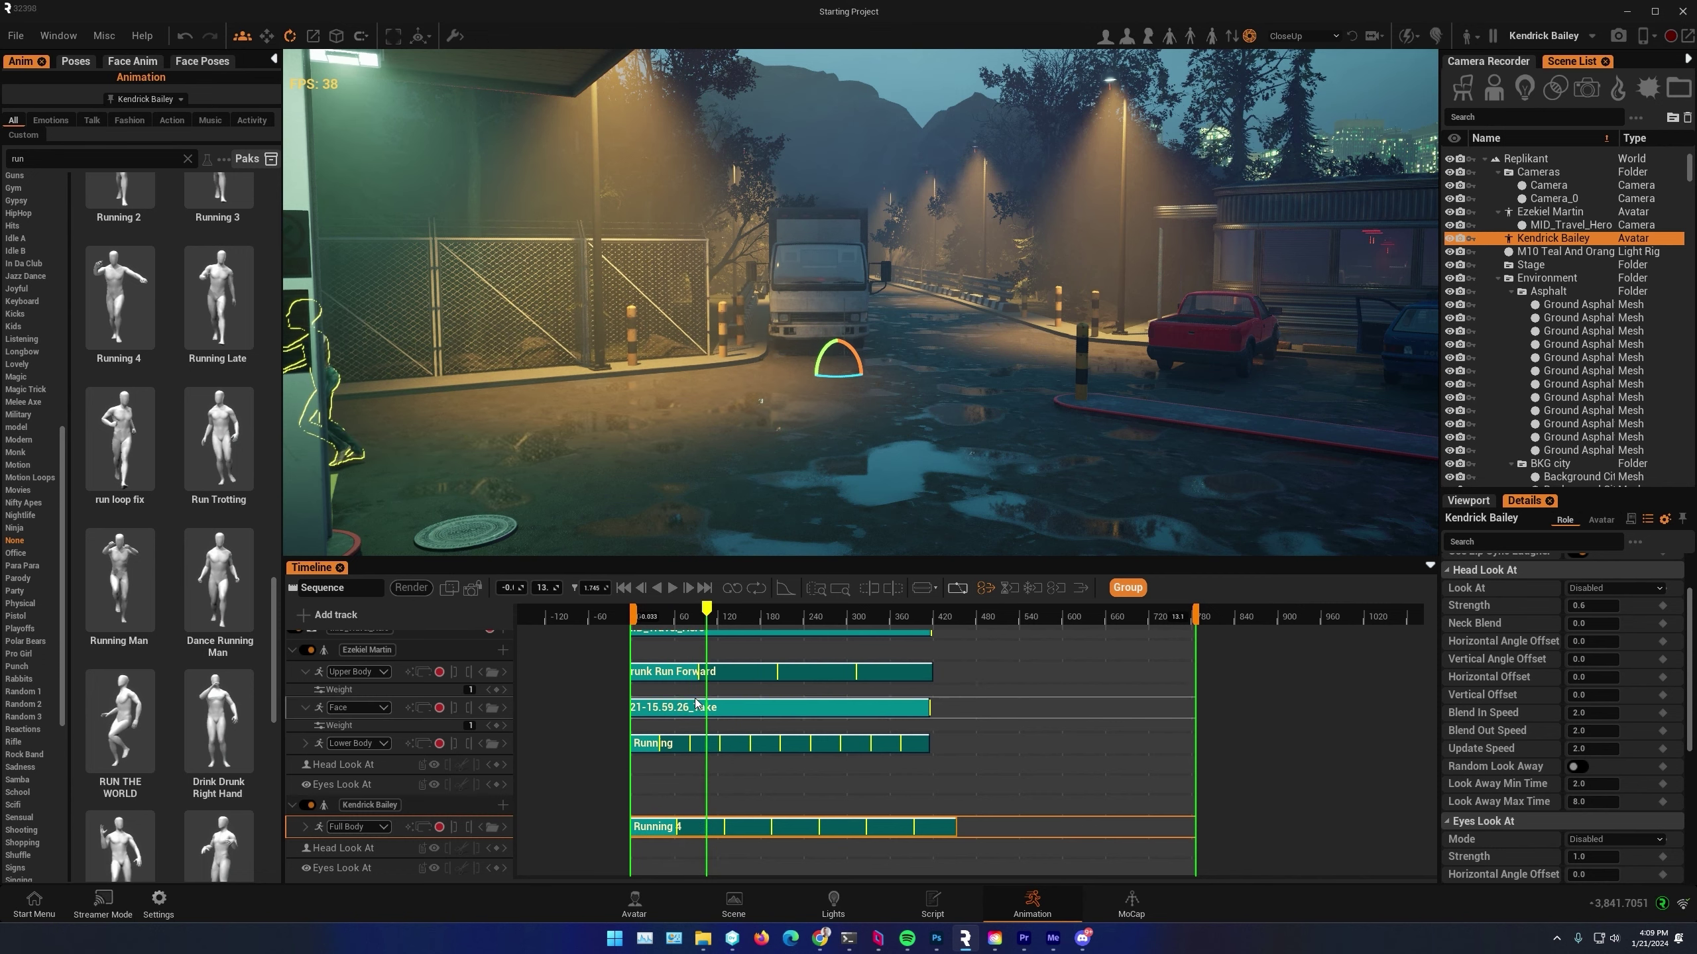
Duplicate the zombie three times, placing the copies on the asphalt in front of the white truck
scroll(698, 705, "down", 3)
scroll(695, 702, "up", 1)
right_click_drag(660, 383, 611, 387)
mouse_move(652, 457)
right_mouse_down()
mouse_move(669, 411)
mouse_move(480, 403)
right_mouse_up()
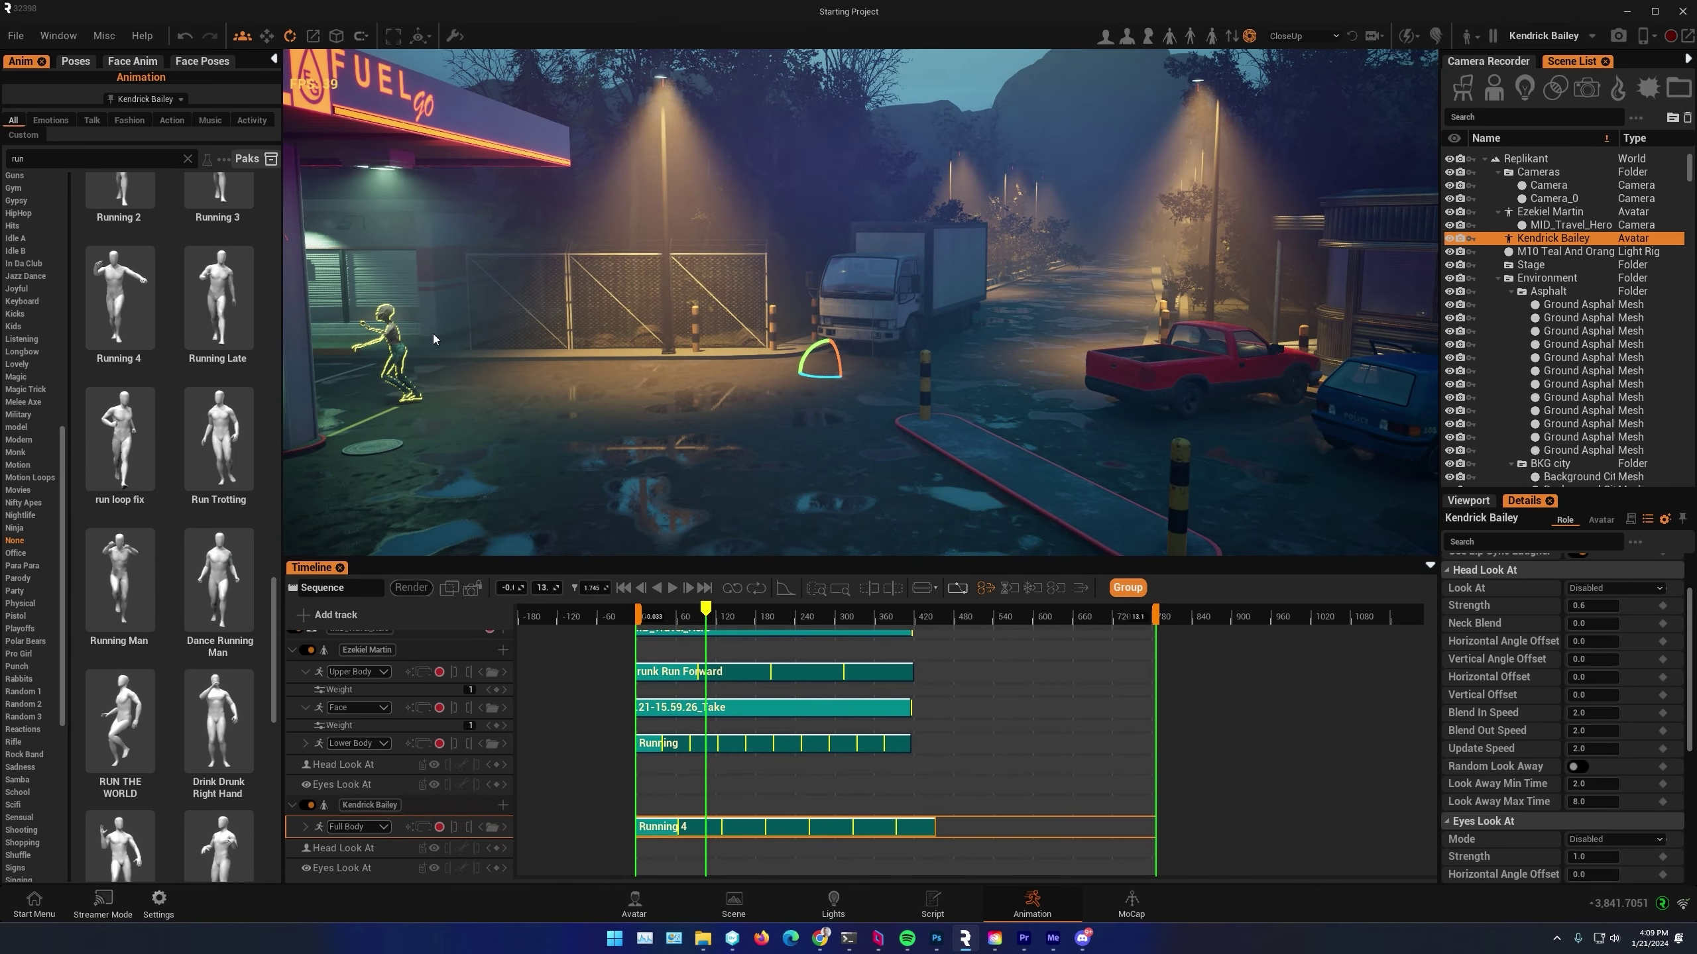
key("r")
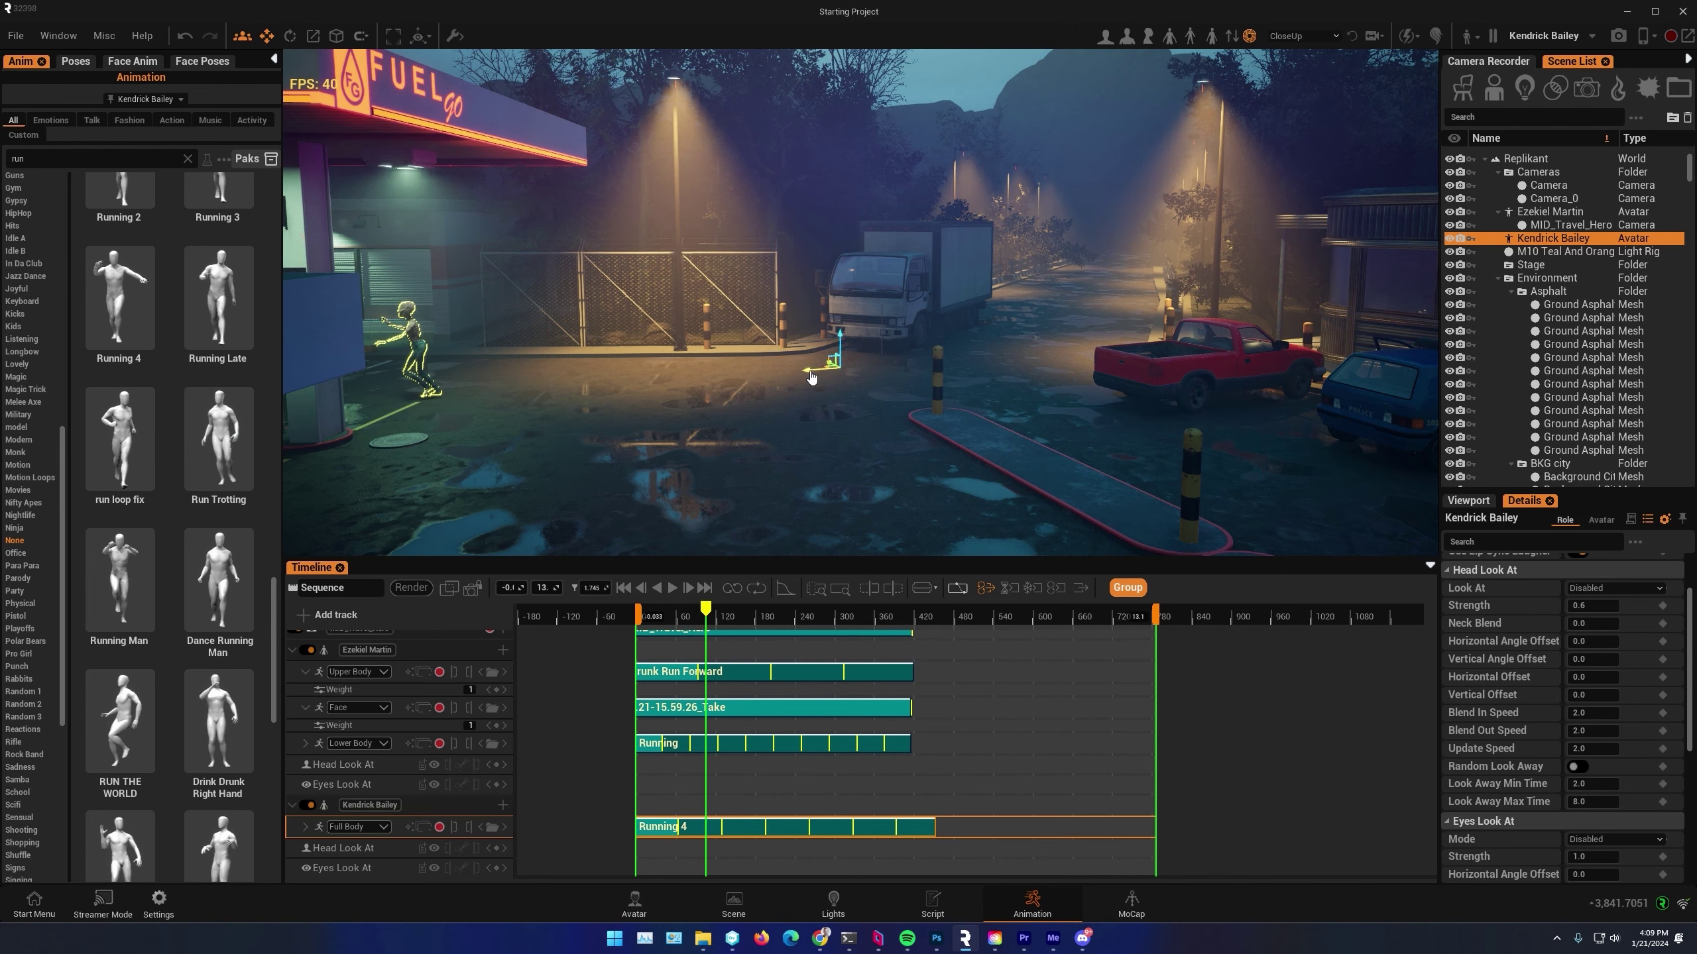
left_click_drag(810, 375, 780, 375, "alt")
right_click_drag(790, 344, 775, 393)
left_click_drag(786, 395, 712, 450, "alt")
left_click_drag(737, 508, 829, 471, "alt")
left_click_drag(677, 457, 755, 376, "alt")
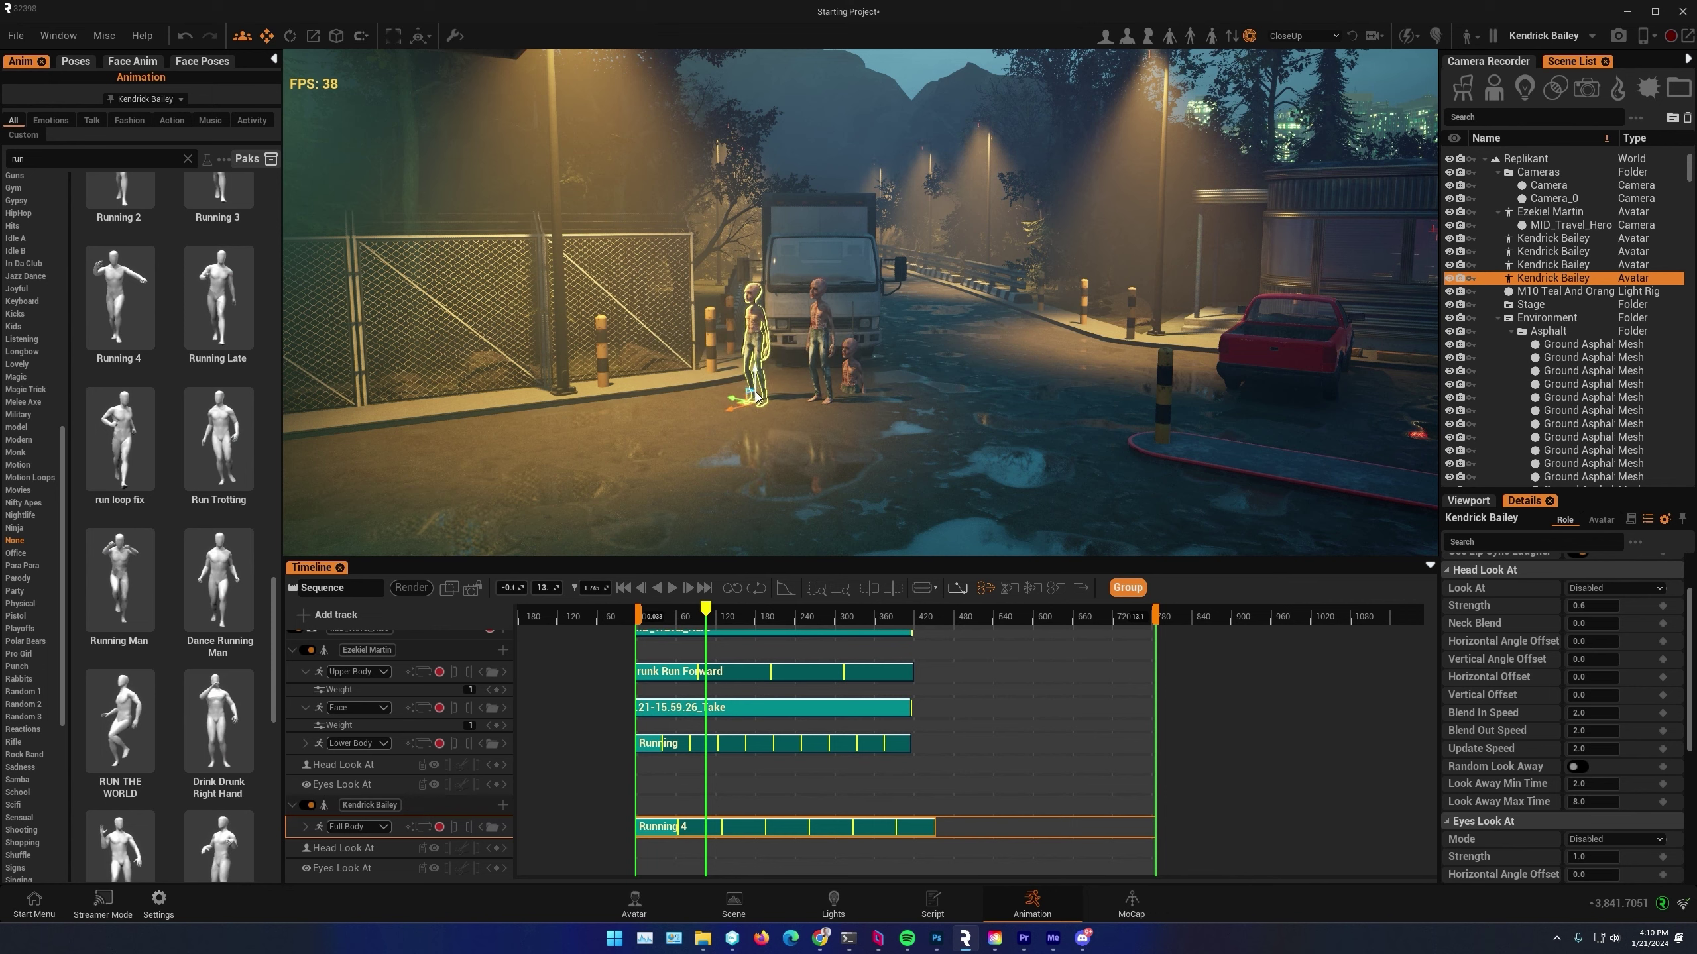
Move the zombie copy standing nearest the viewer back beside the other two copies
left_click(848, 373)
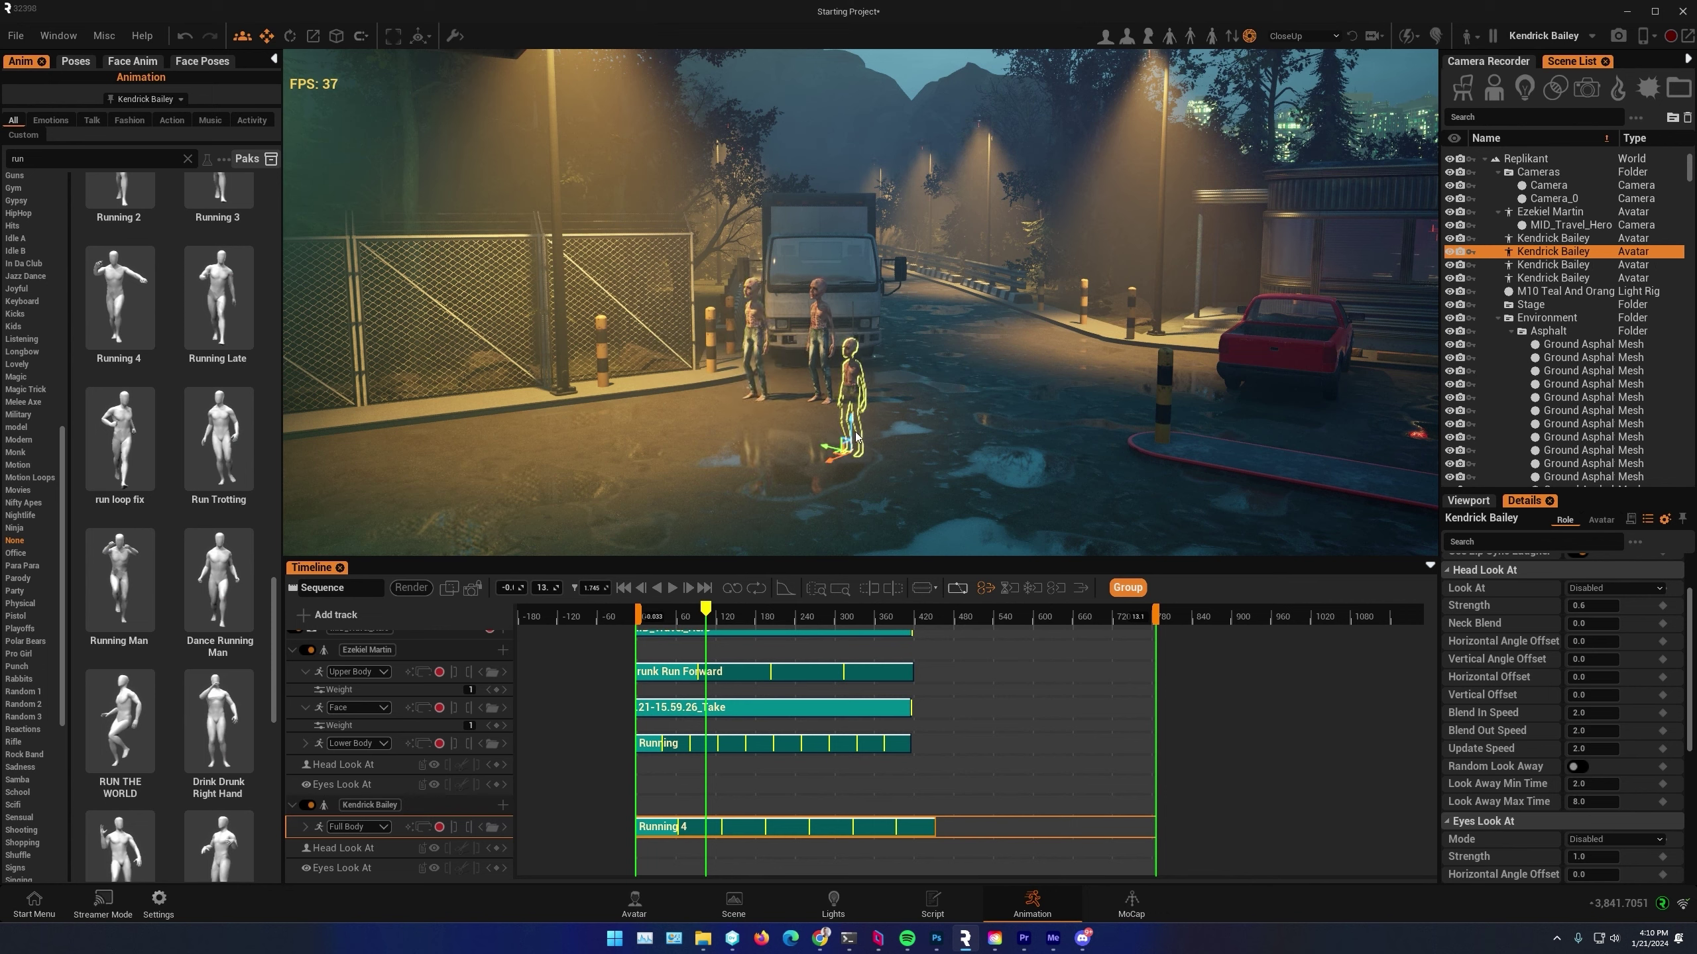
left_click_drag(854, 419, 872, 374)
left_click(821, 372)
right_click_drag(729, 411, 645, 454)
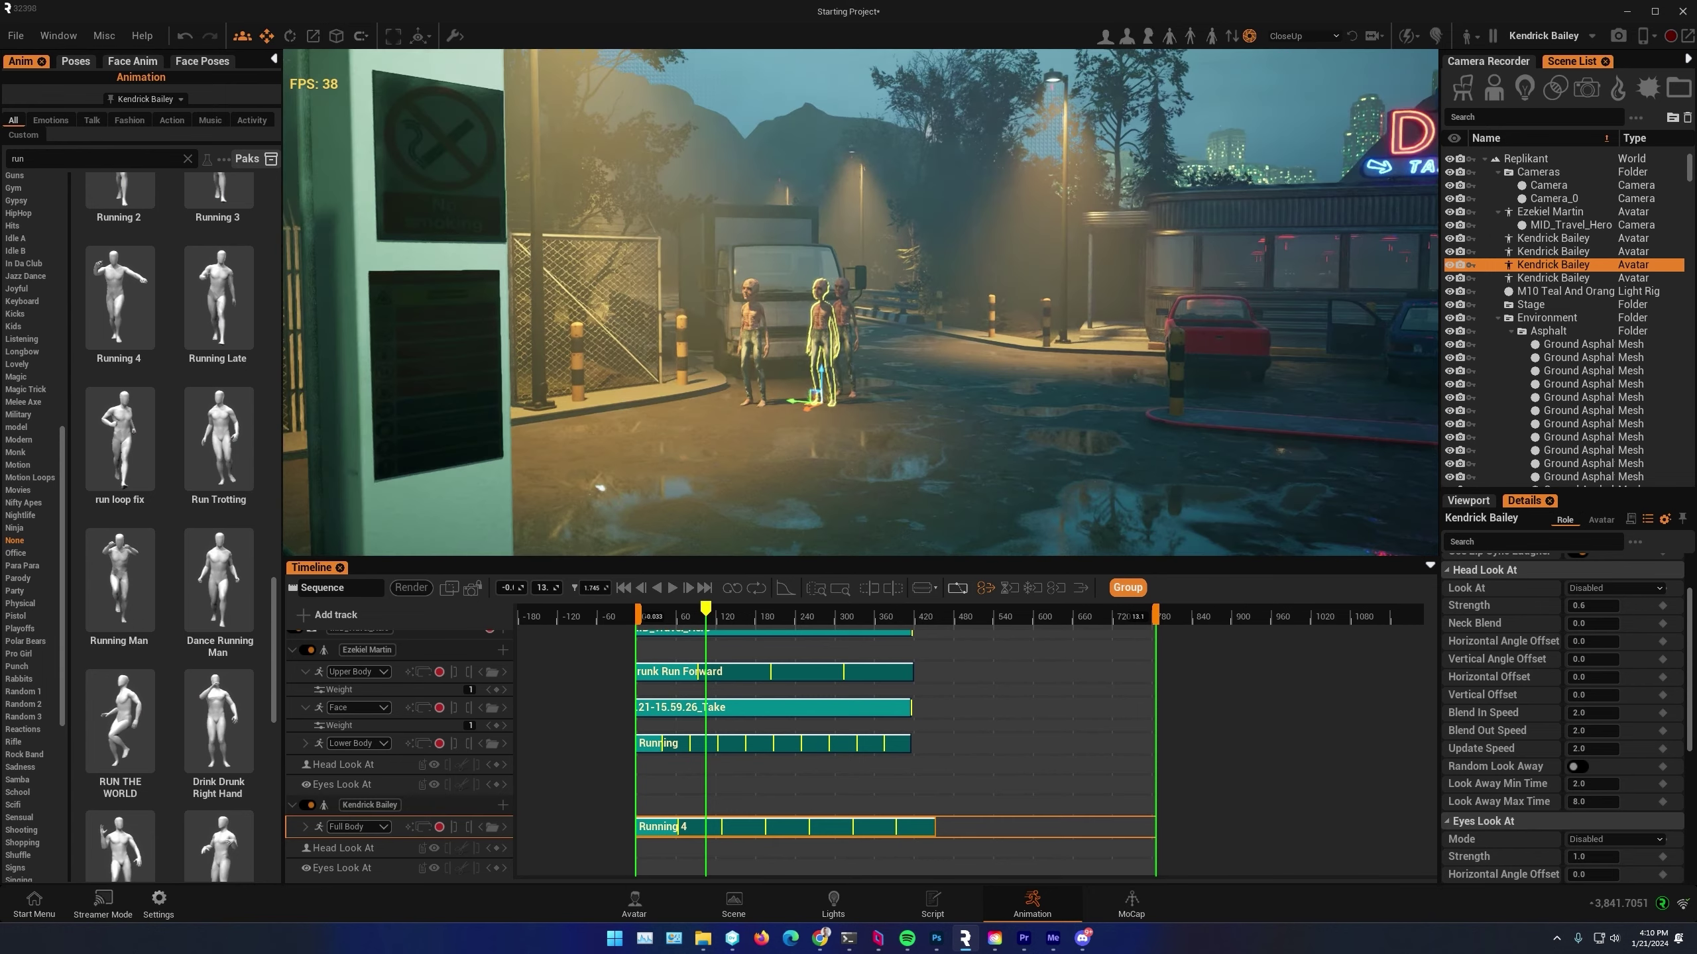
Open the body shape settings of one zombie copy and shift its shape blend toward Monster 04
scroll(646, 454, "down", 5)
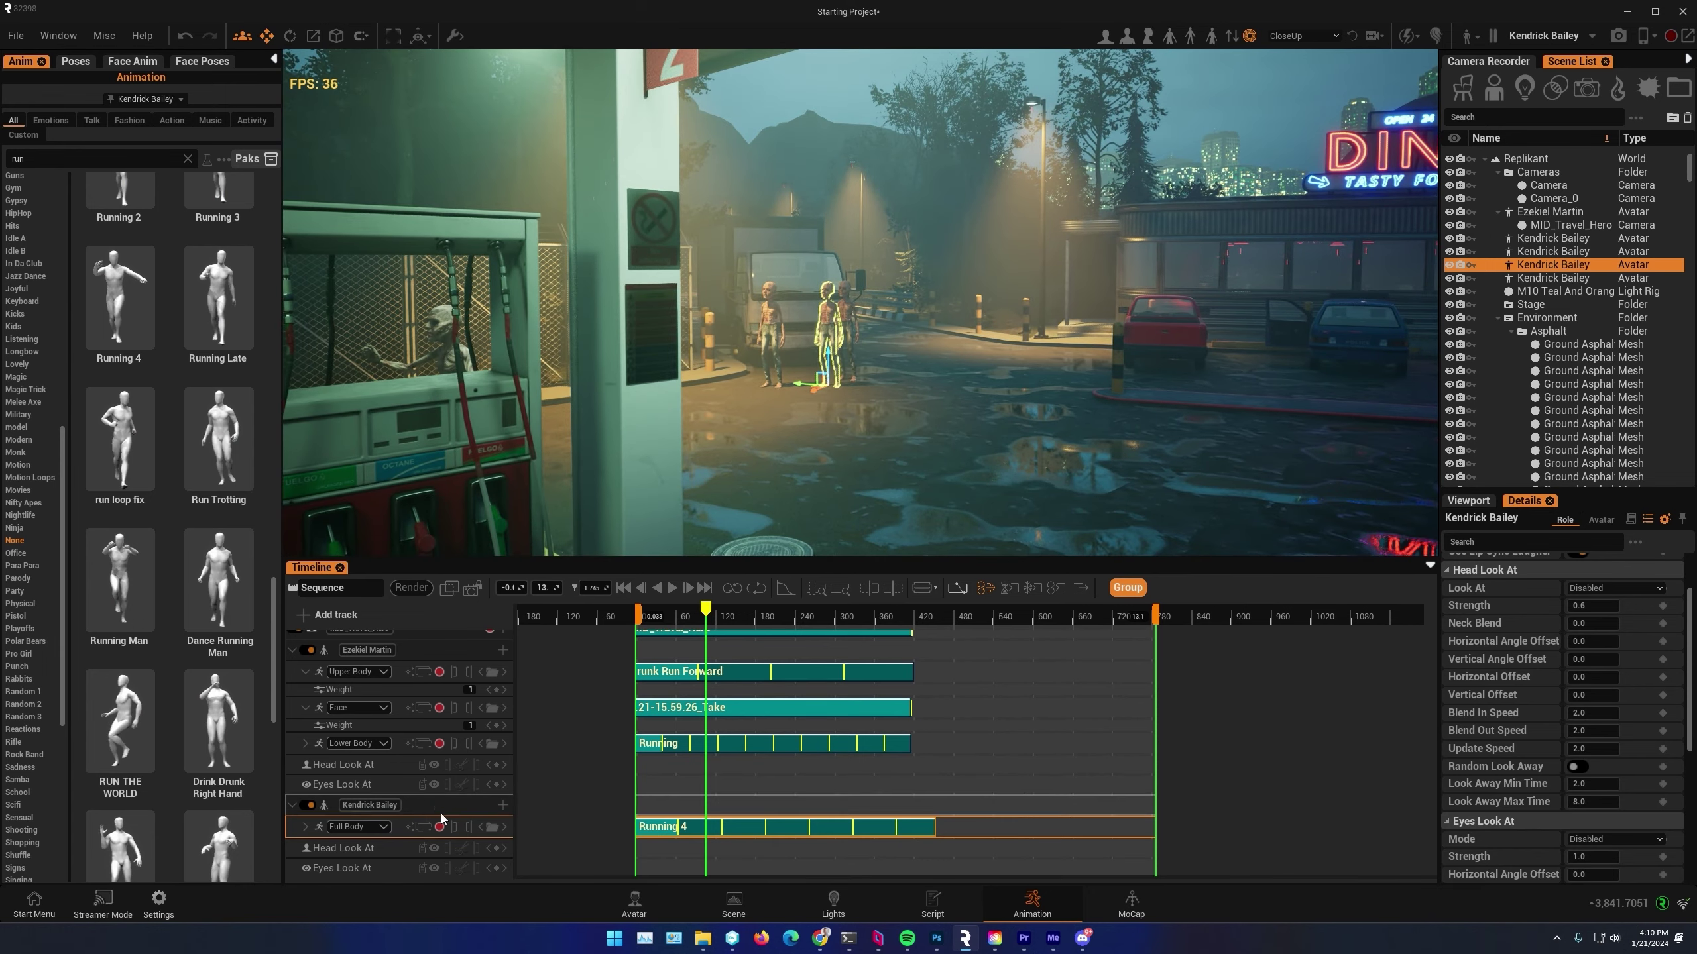
key("w")
right_click_drag(723, 410, 795, 408)
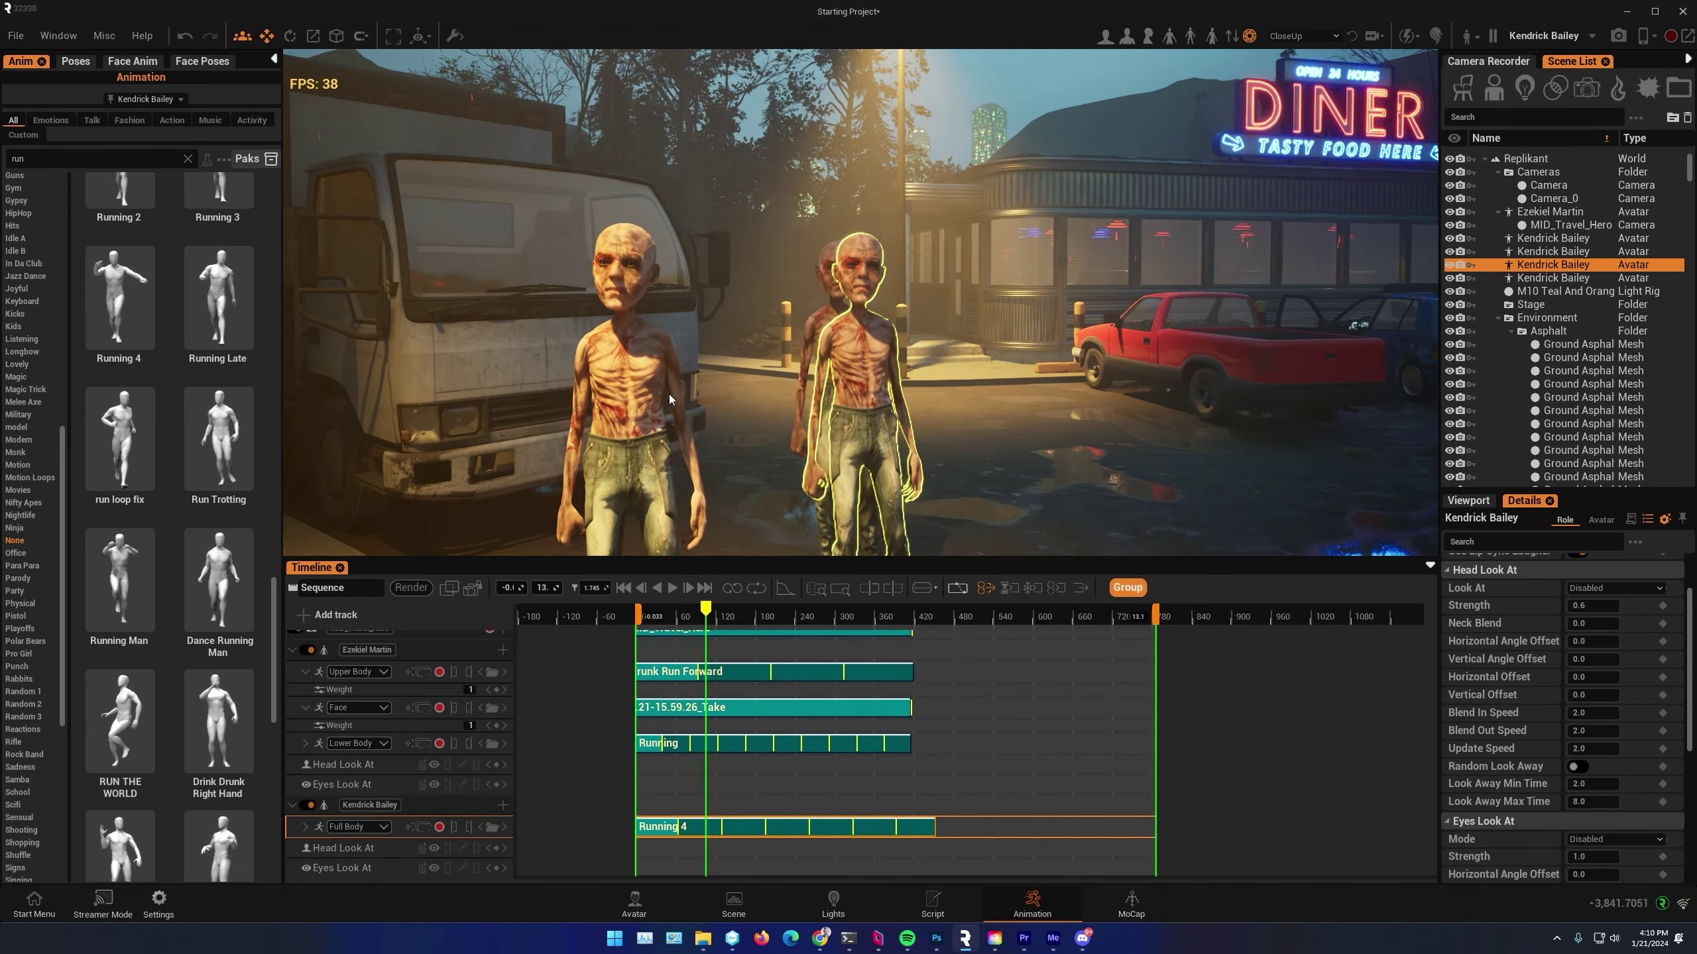
left_click(639, 905)
left_click(1272, 739)
left_click(1453, 286)
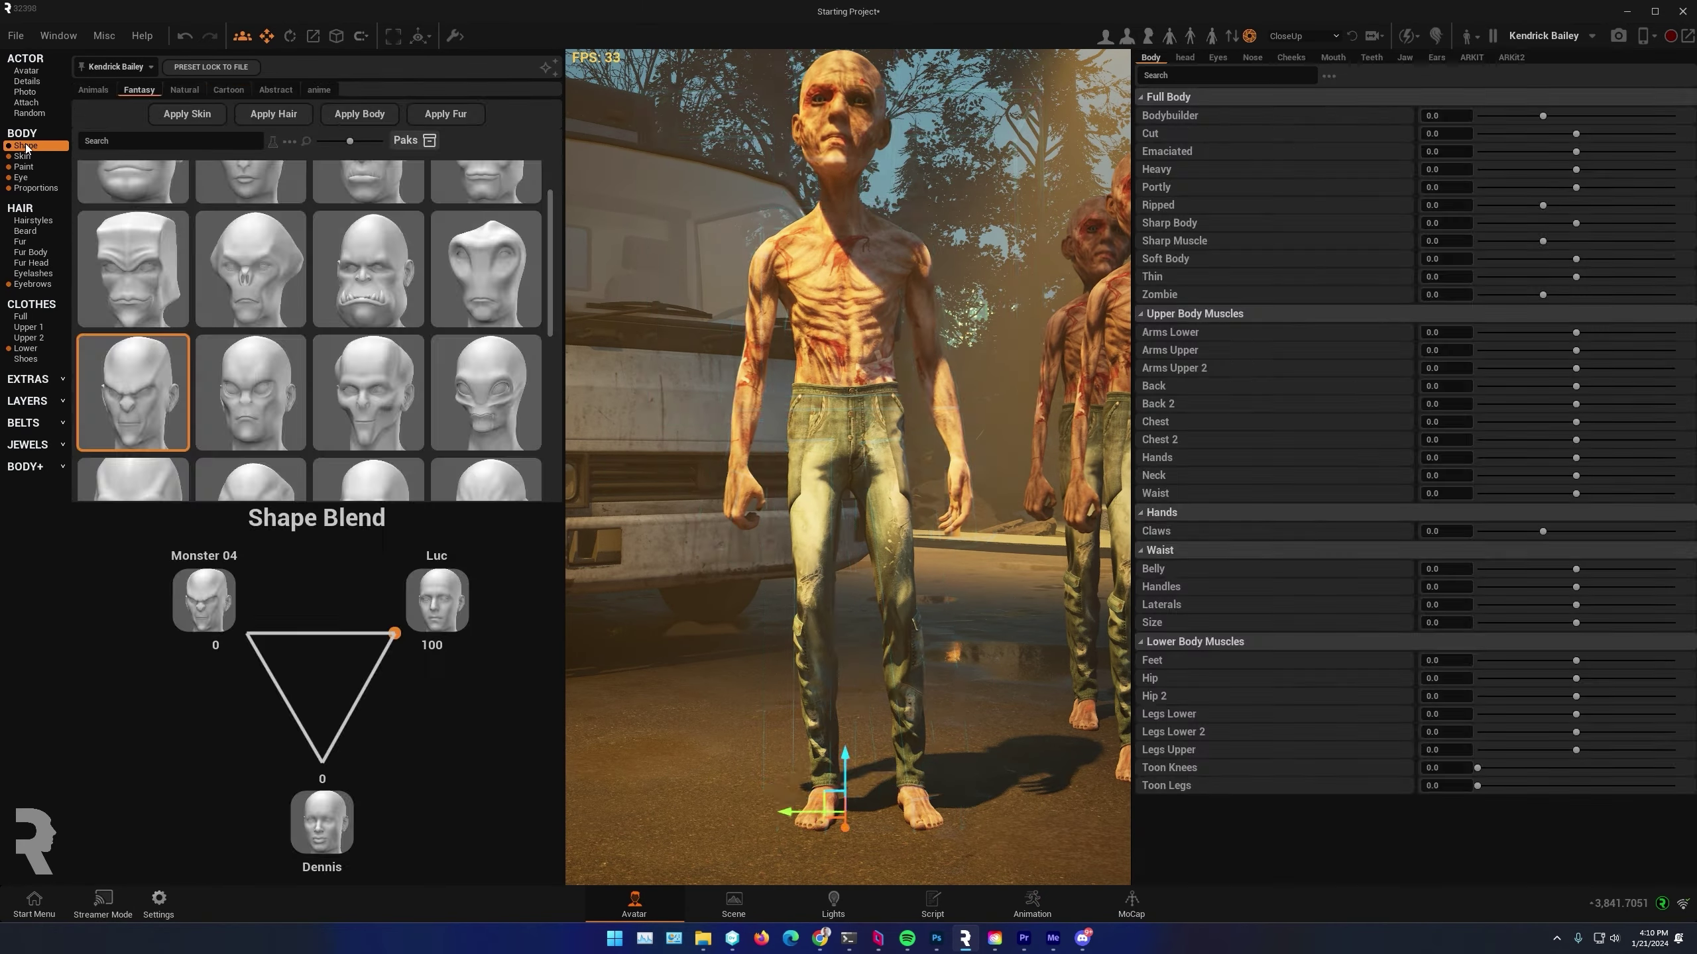
left_click_drag(391, 631, 278, 594)
left_click_drag(275, 594, 281, 594)
Load different fantasy head shapes into the other zombie copies' shape blends and shift each blend toward the new shape
left_click(933, 409)
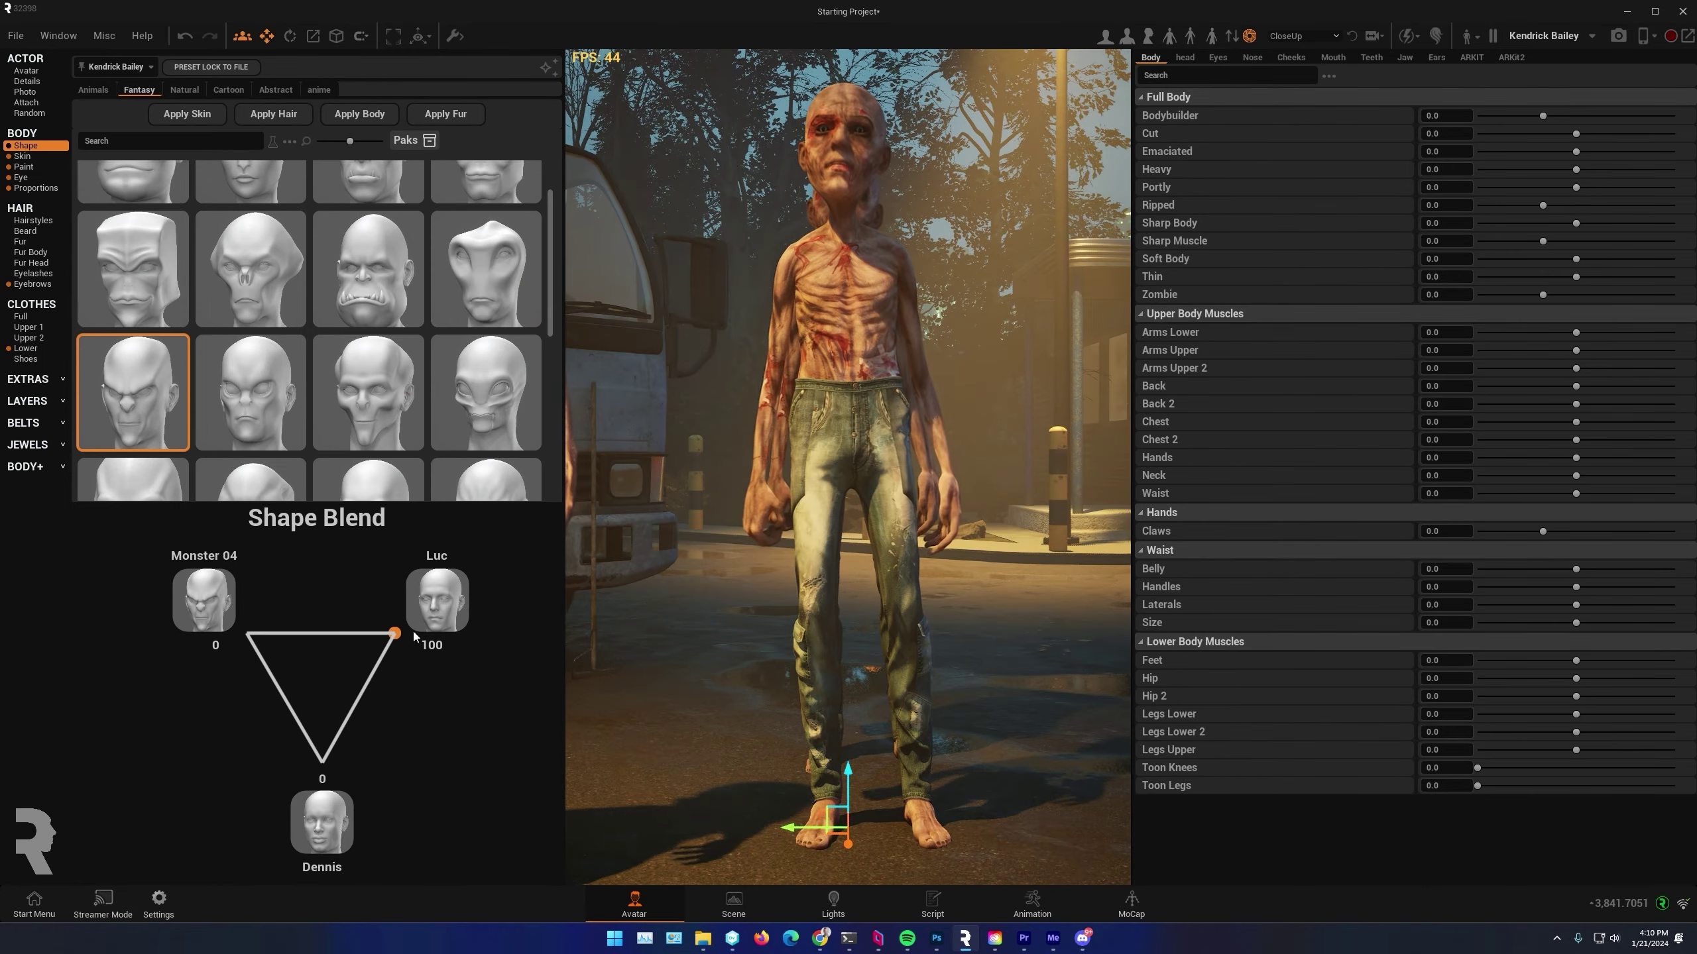
left_click_drag(368, 393, 438, 600)
left_click_drag(395, 633, 343, 633)
left_click_drag(778, 774, 922, 775)
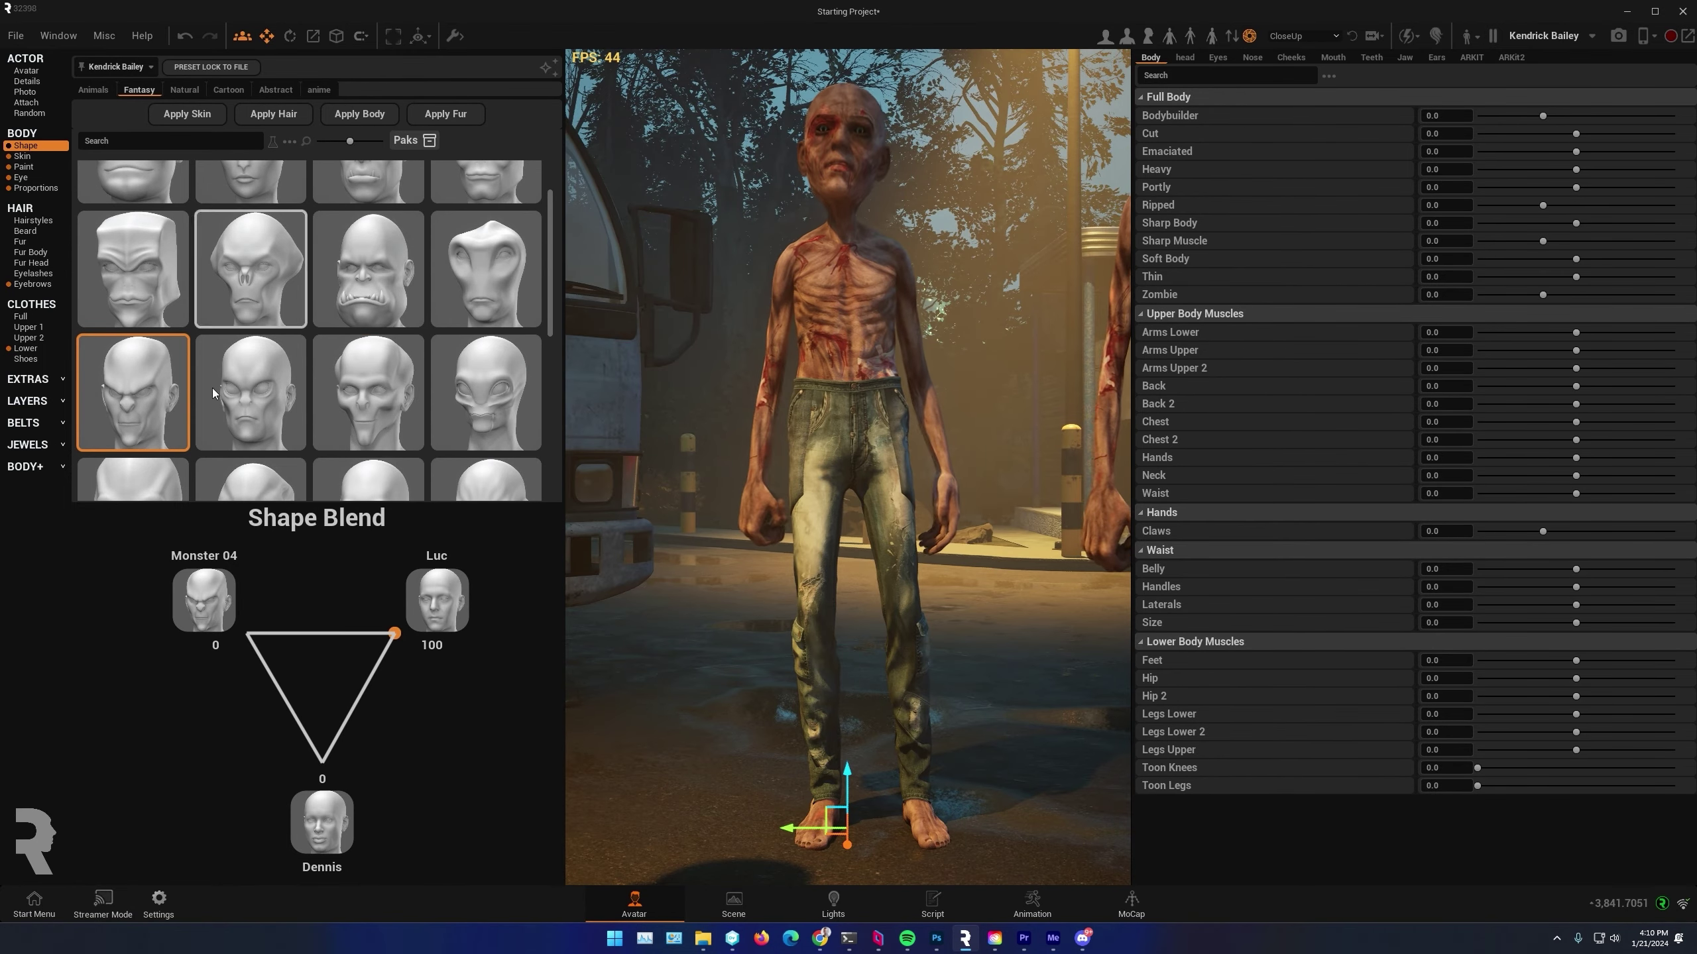
left_click_drag(368, 269, 322, 822)
left_click_drag(395, 633, 345, 723)
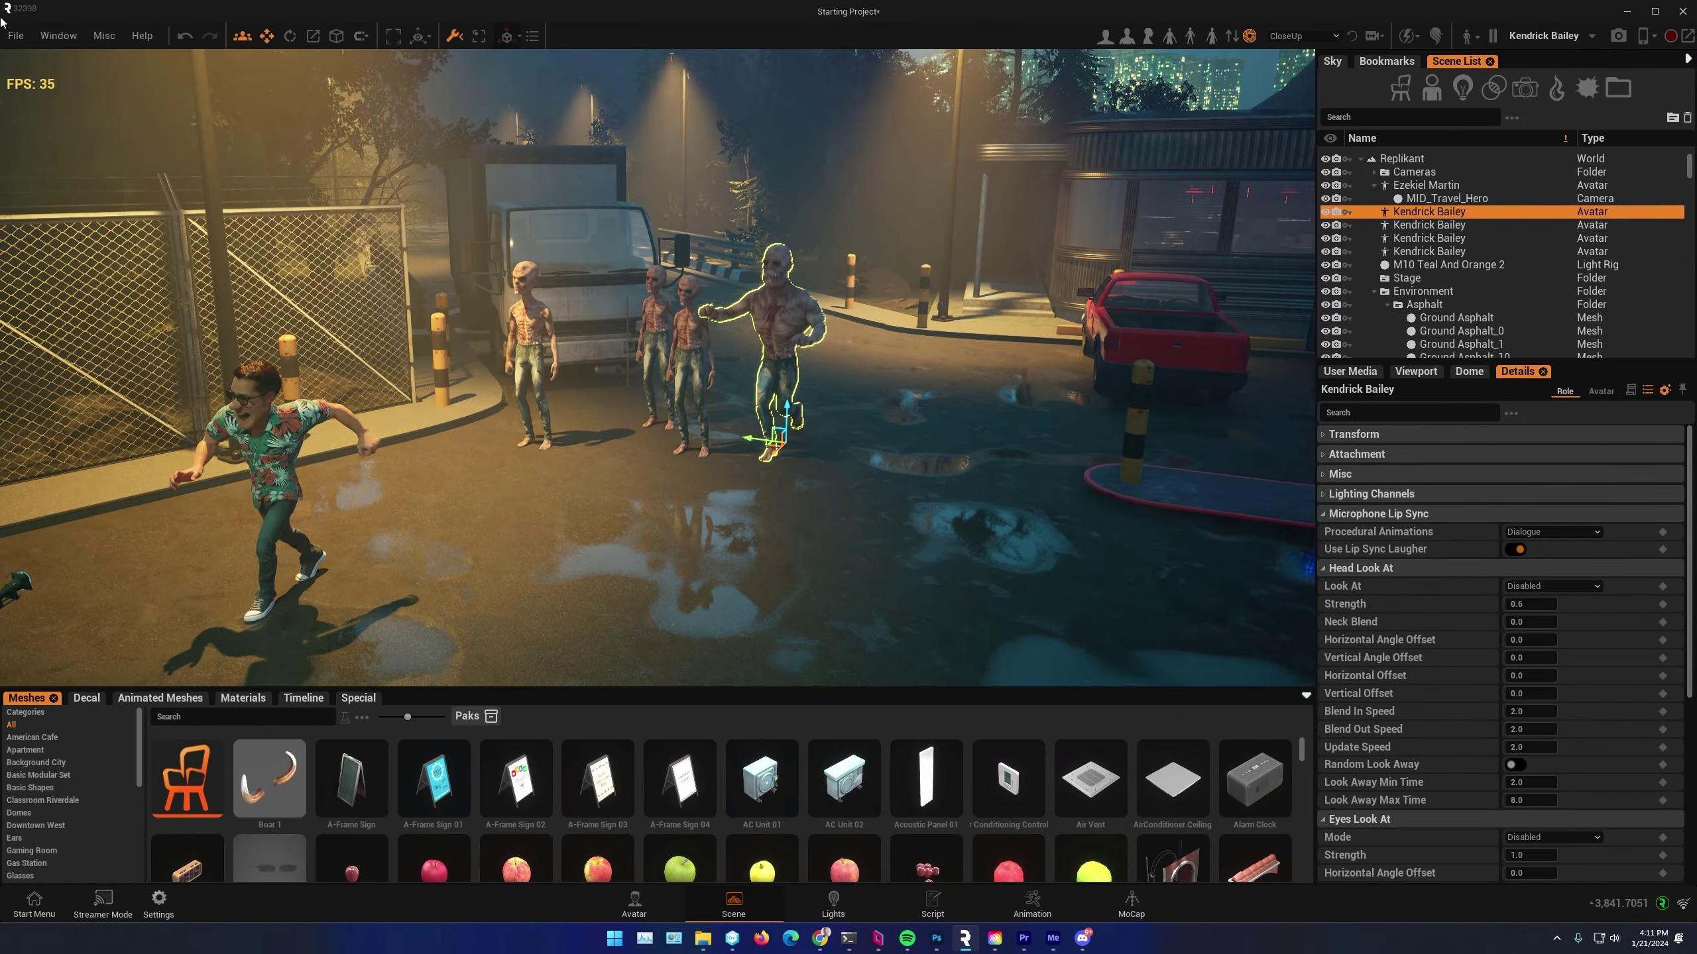
Review the auto-save options in the preferences, close them and save the project as Demo_Zombiet
left_click(16, 36)
mouse_move(55, 38)
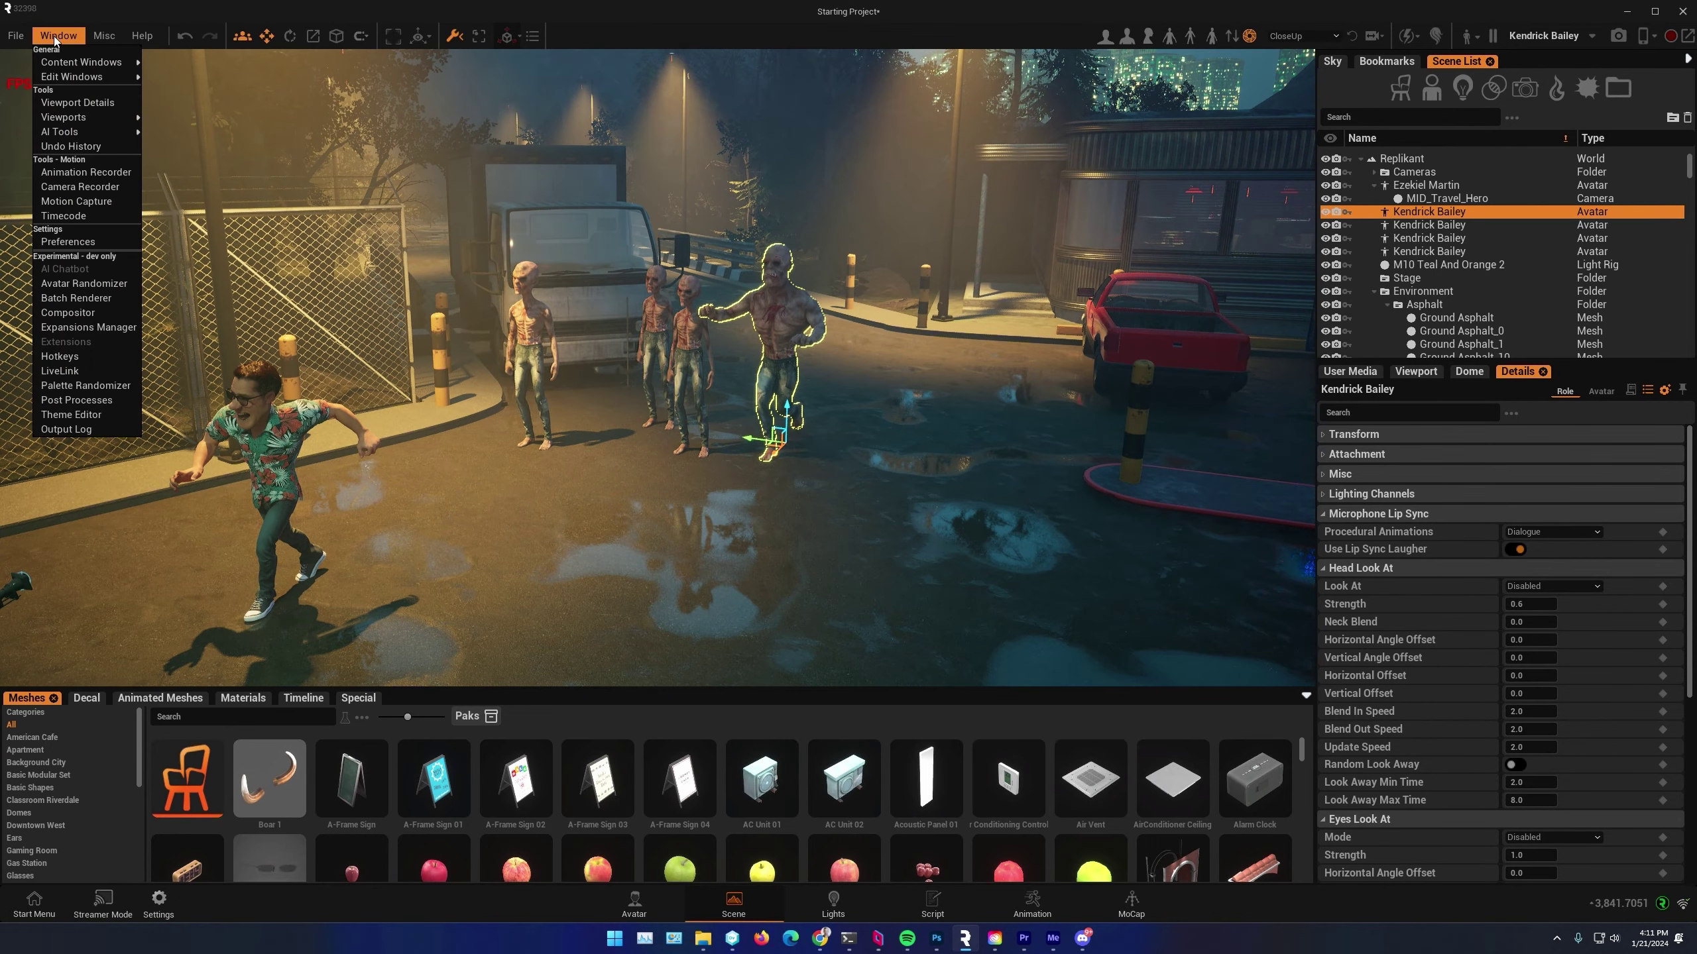
left_click(85, 242)
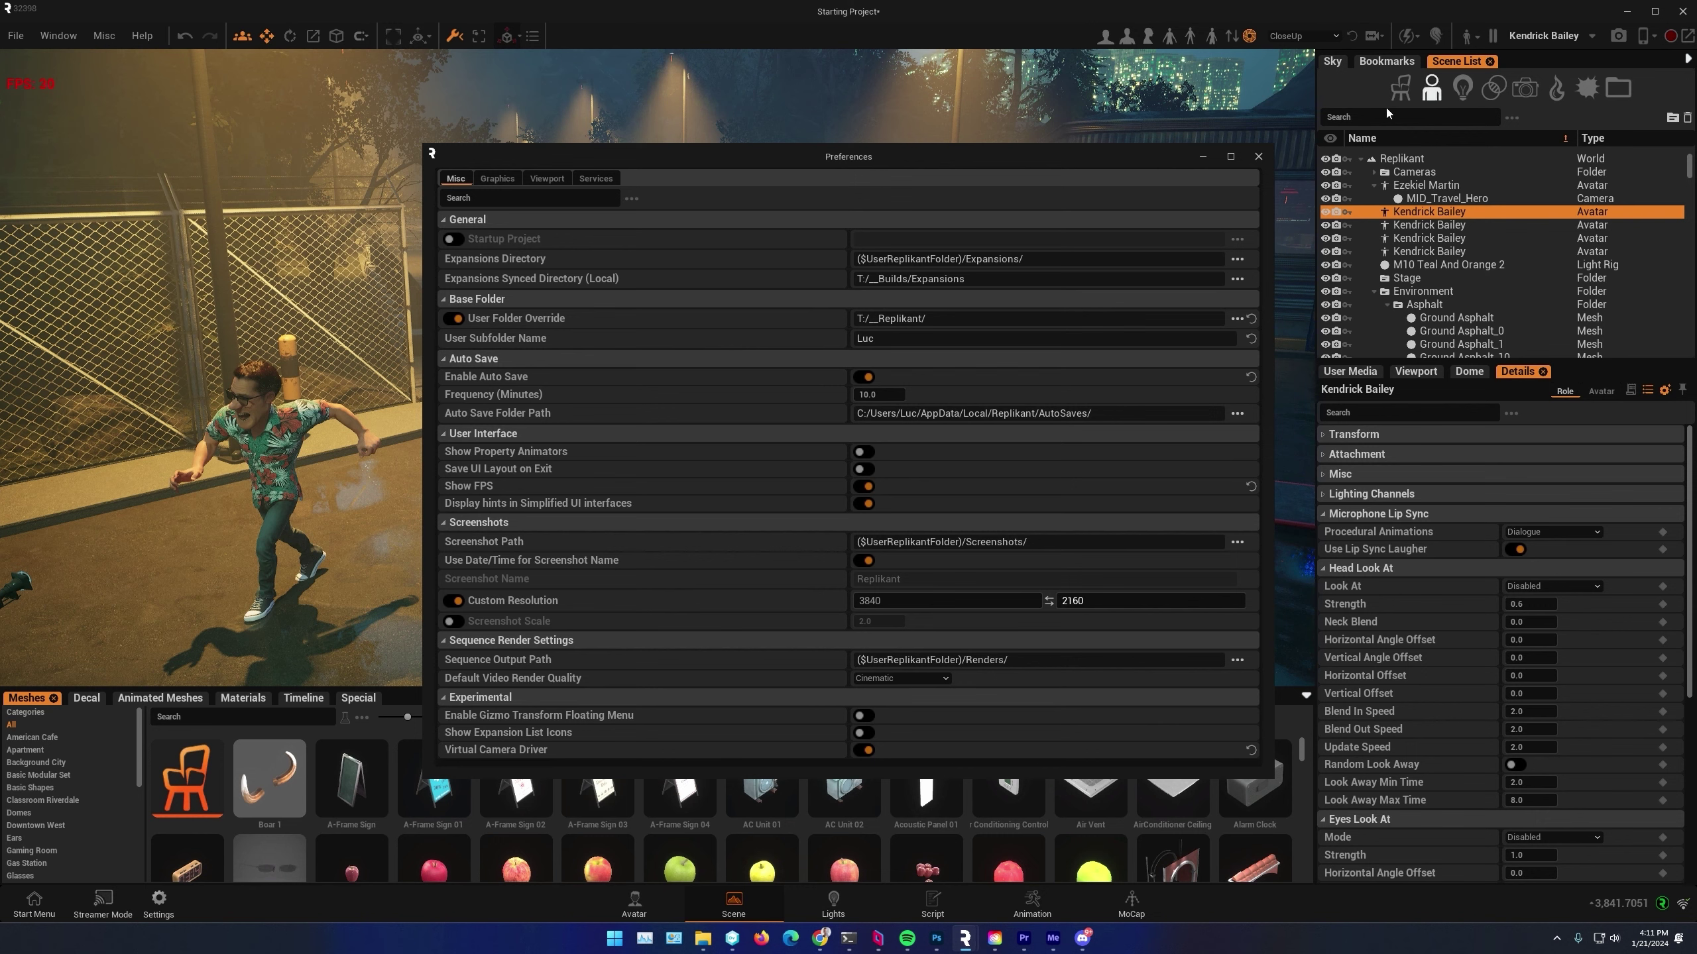
left_click(1260, 157)
left_click(24, 43)
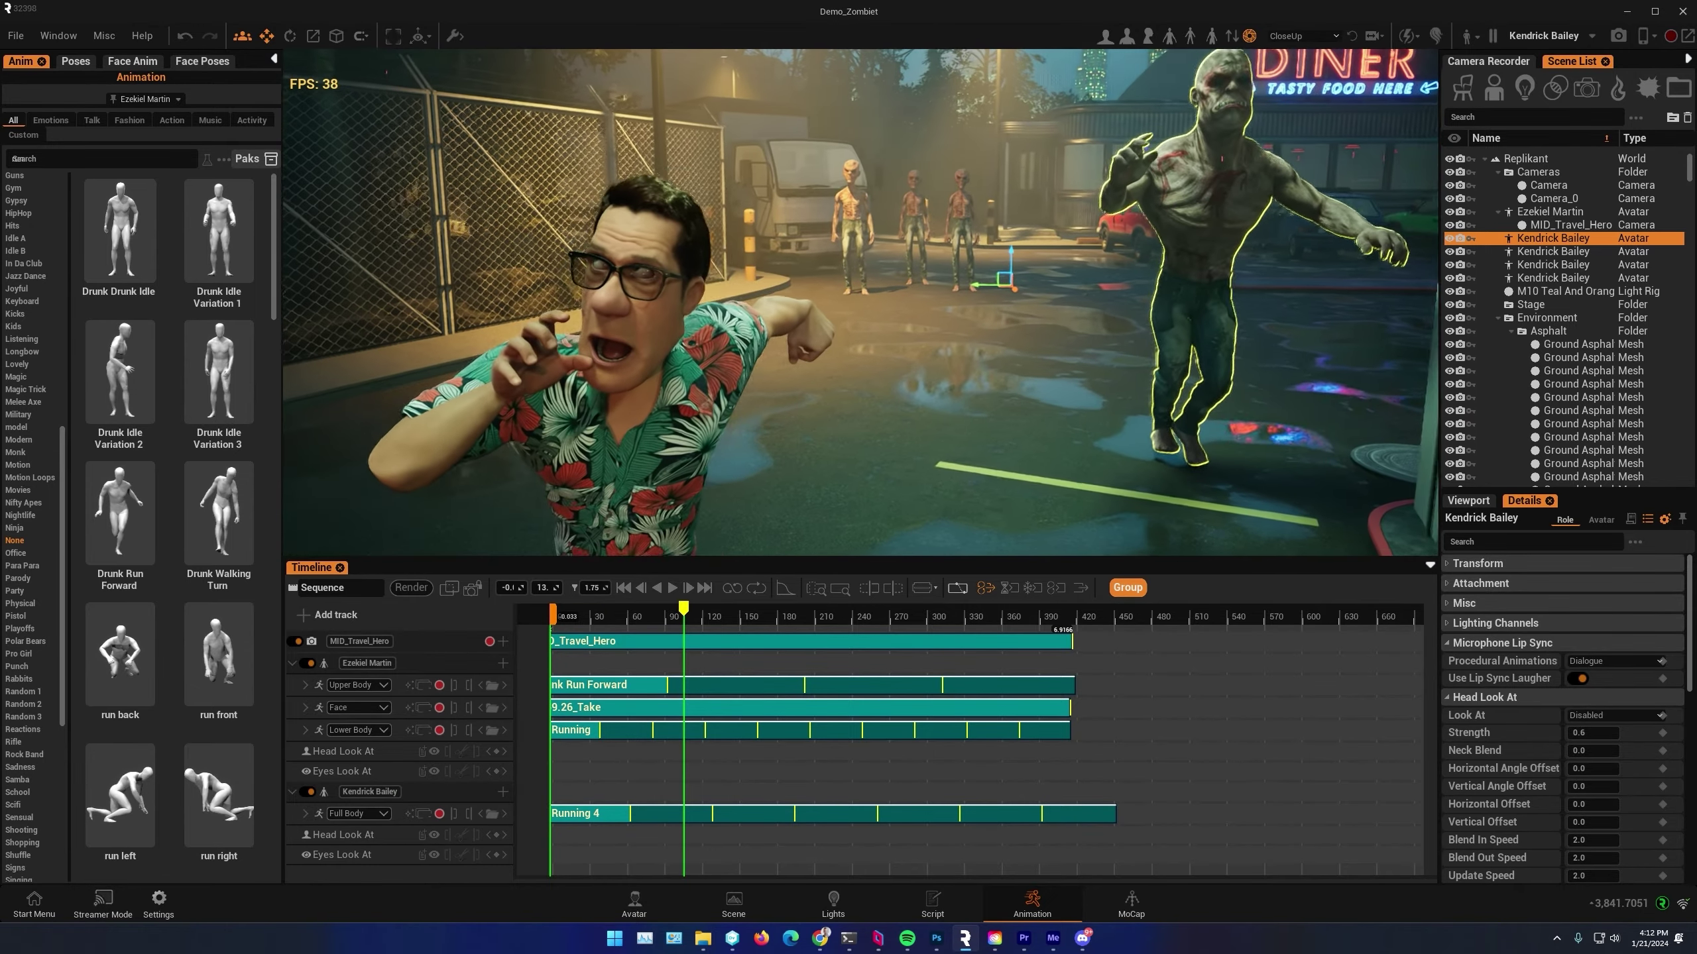
Move the big zombie closer behind the running man, scrubbing the early frames to check its position
left_click_drag(683, 609, 605, 615)
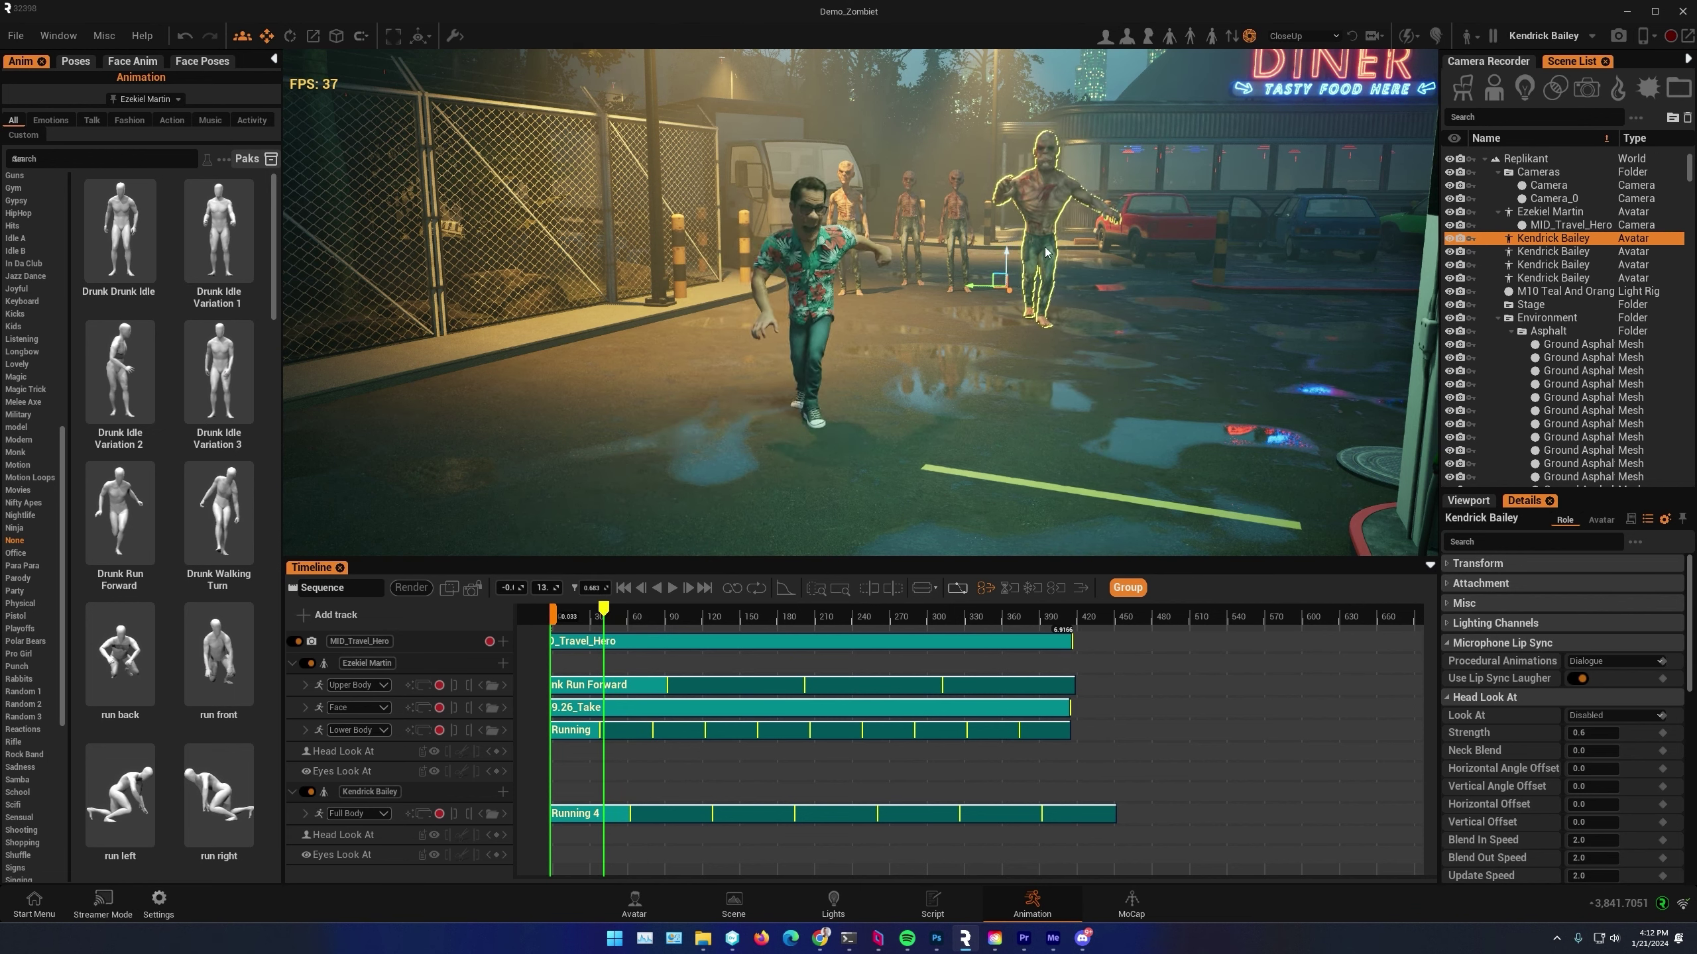
left_click_drag(1023, 291, 1007, 291)
left_click_drag(623, 609, 585, 616)
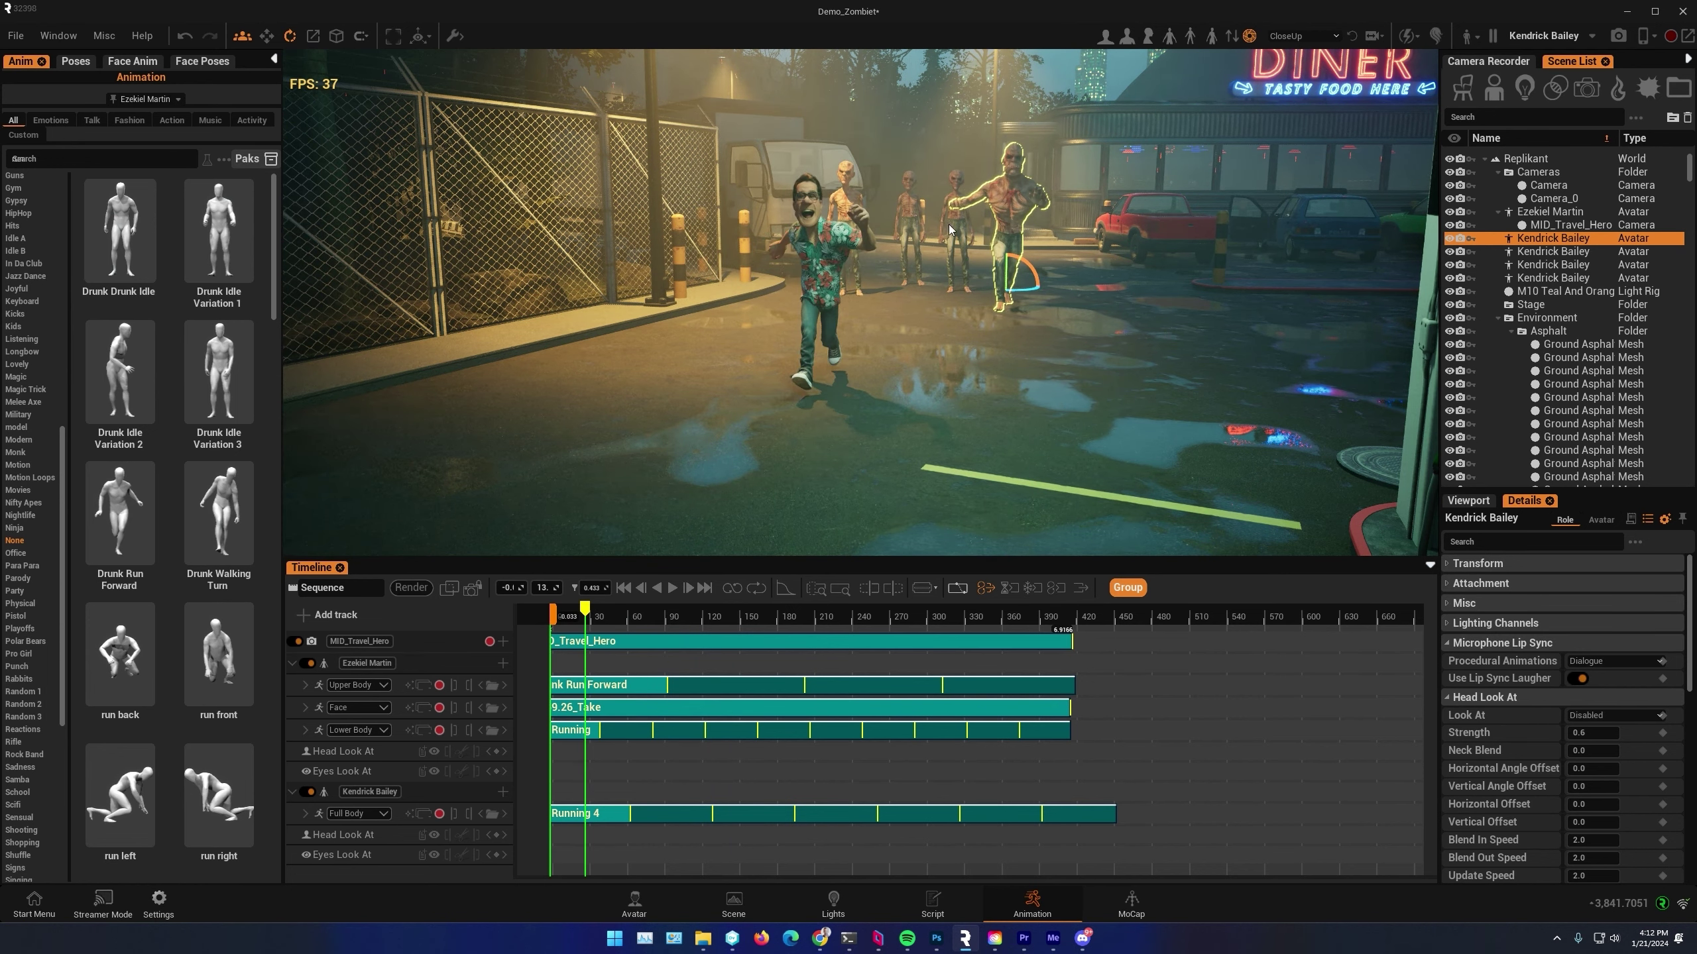
Add timeline tracks for the avatars Zombie_03, Zombie_02 and Zombie_01, and enlarge the timeline area to show them all
left_click(951, 231)
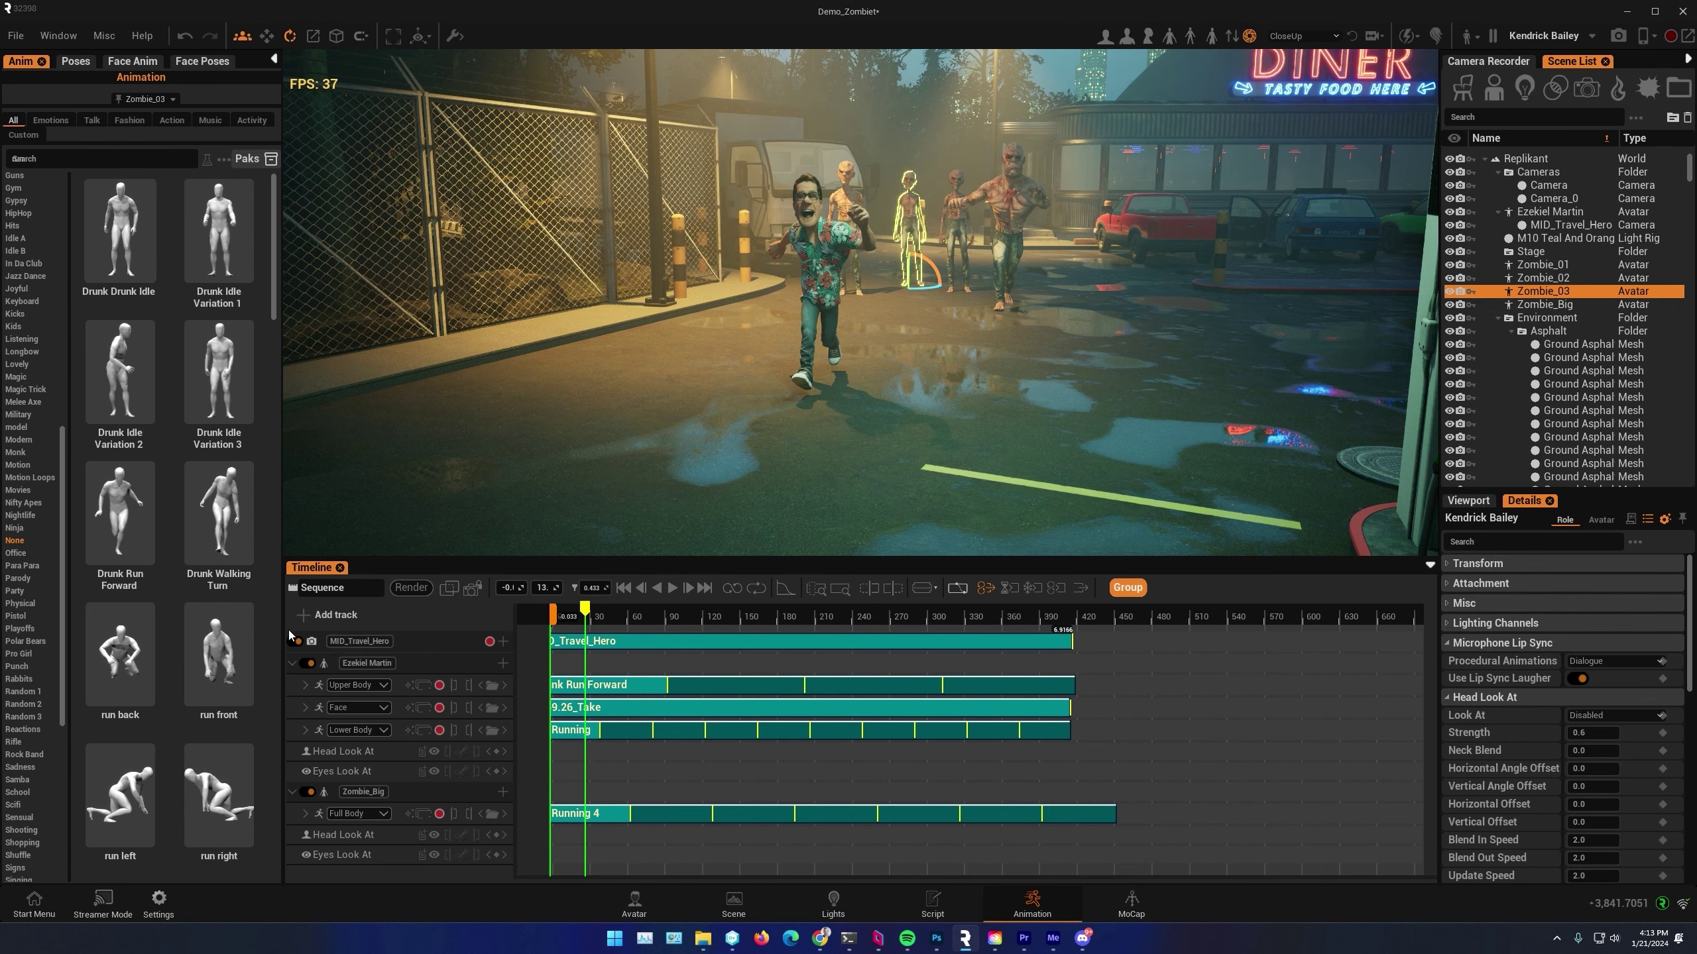
left_click(307, 616)
left_click(329, 735)
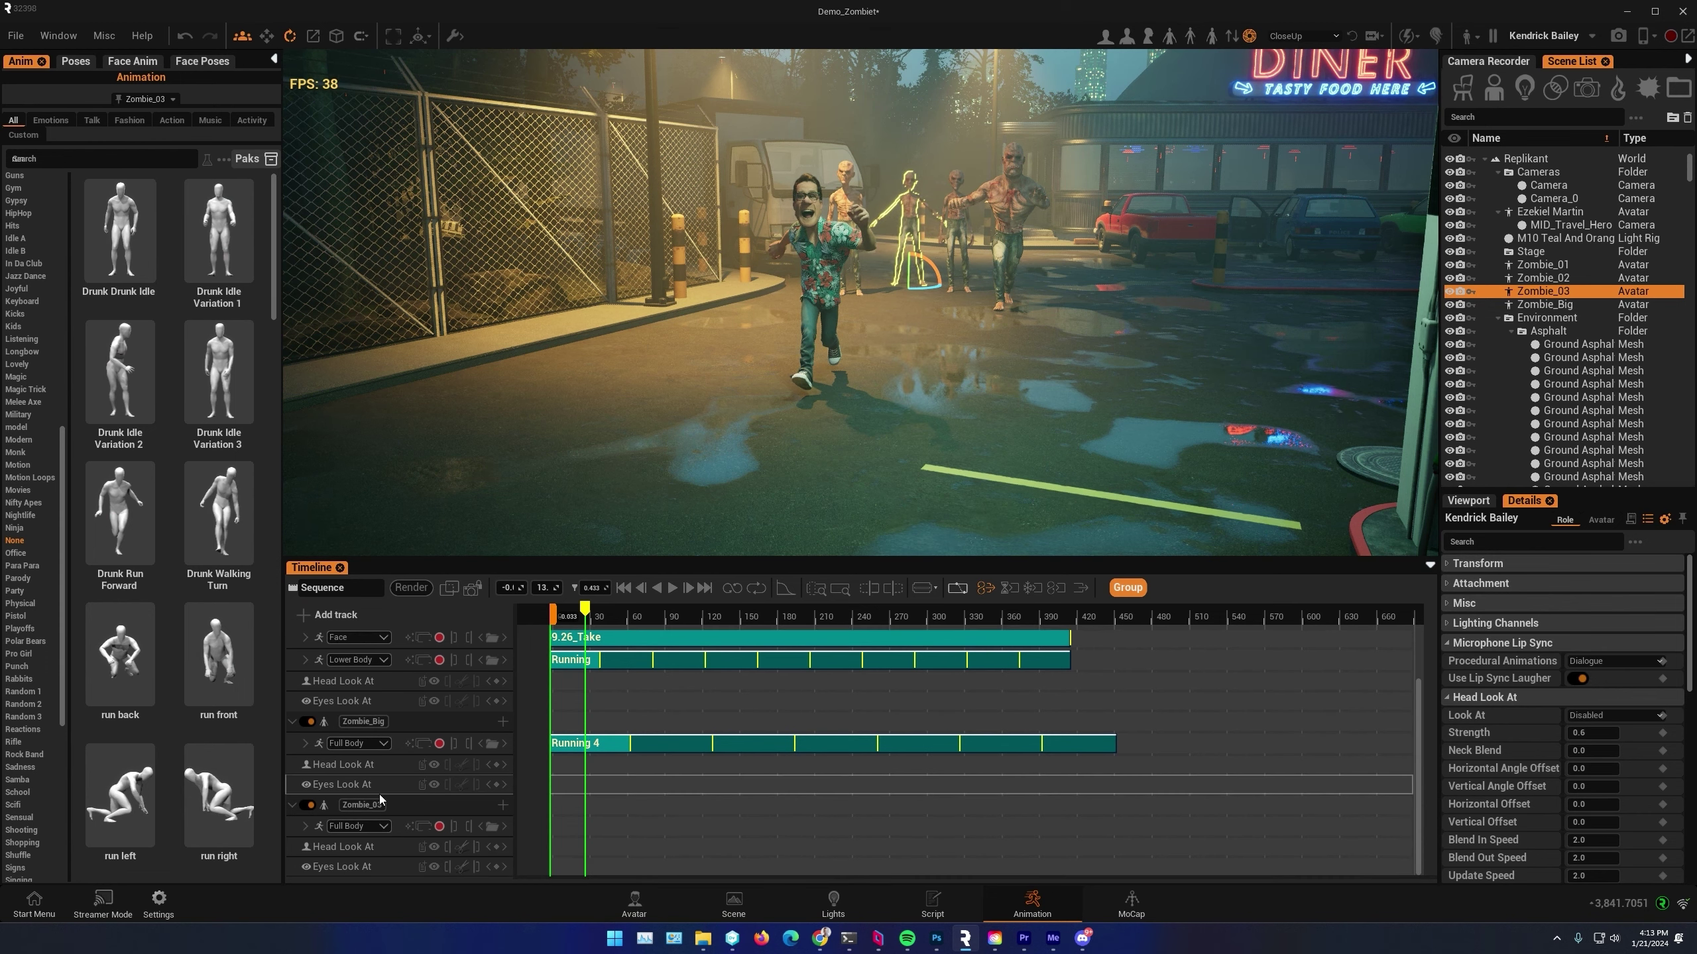
left_click(1556, 279)
left_click(304, 617)
left_click(329, 735)
left_click(1543, 265)
left_click(304, 615)
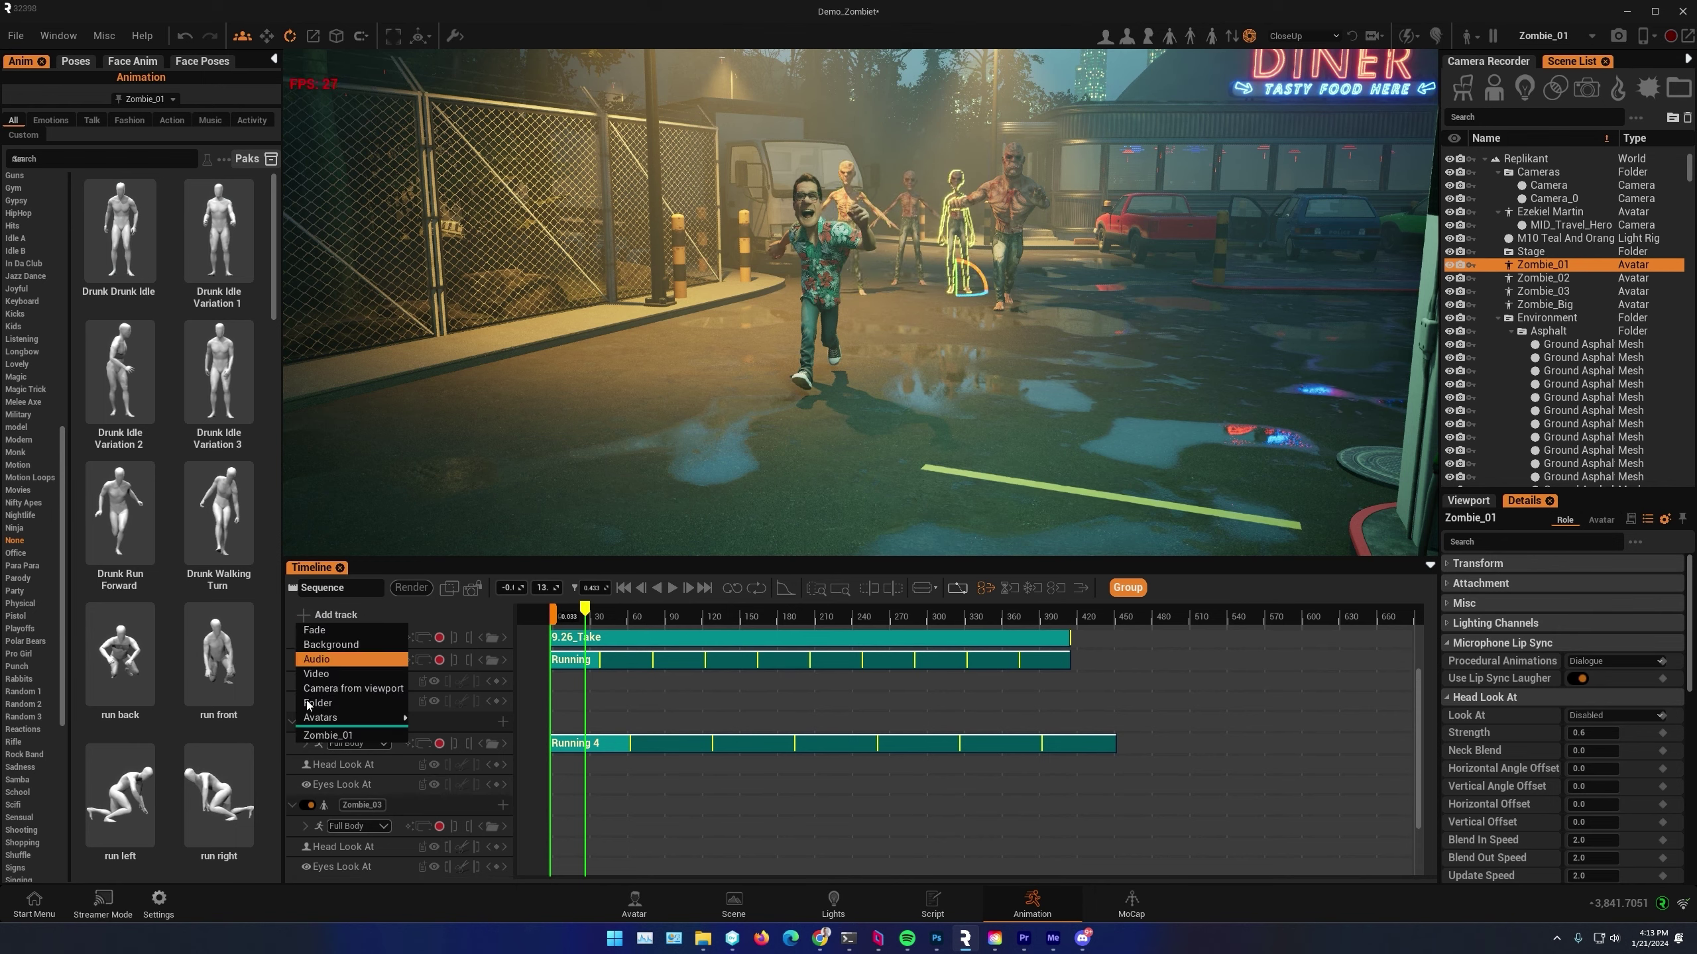
left_click(328, 735)
left_click_drag(658, 557, 684, 353)
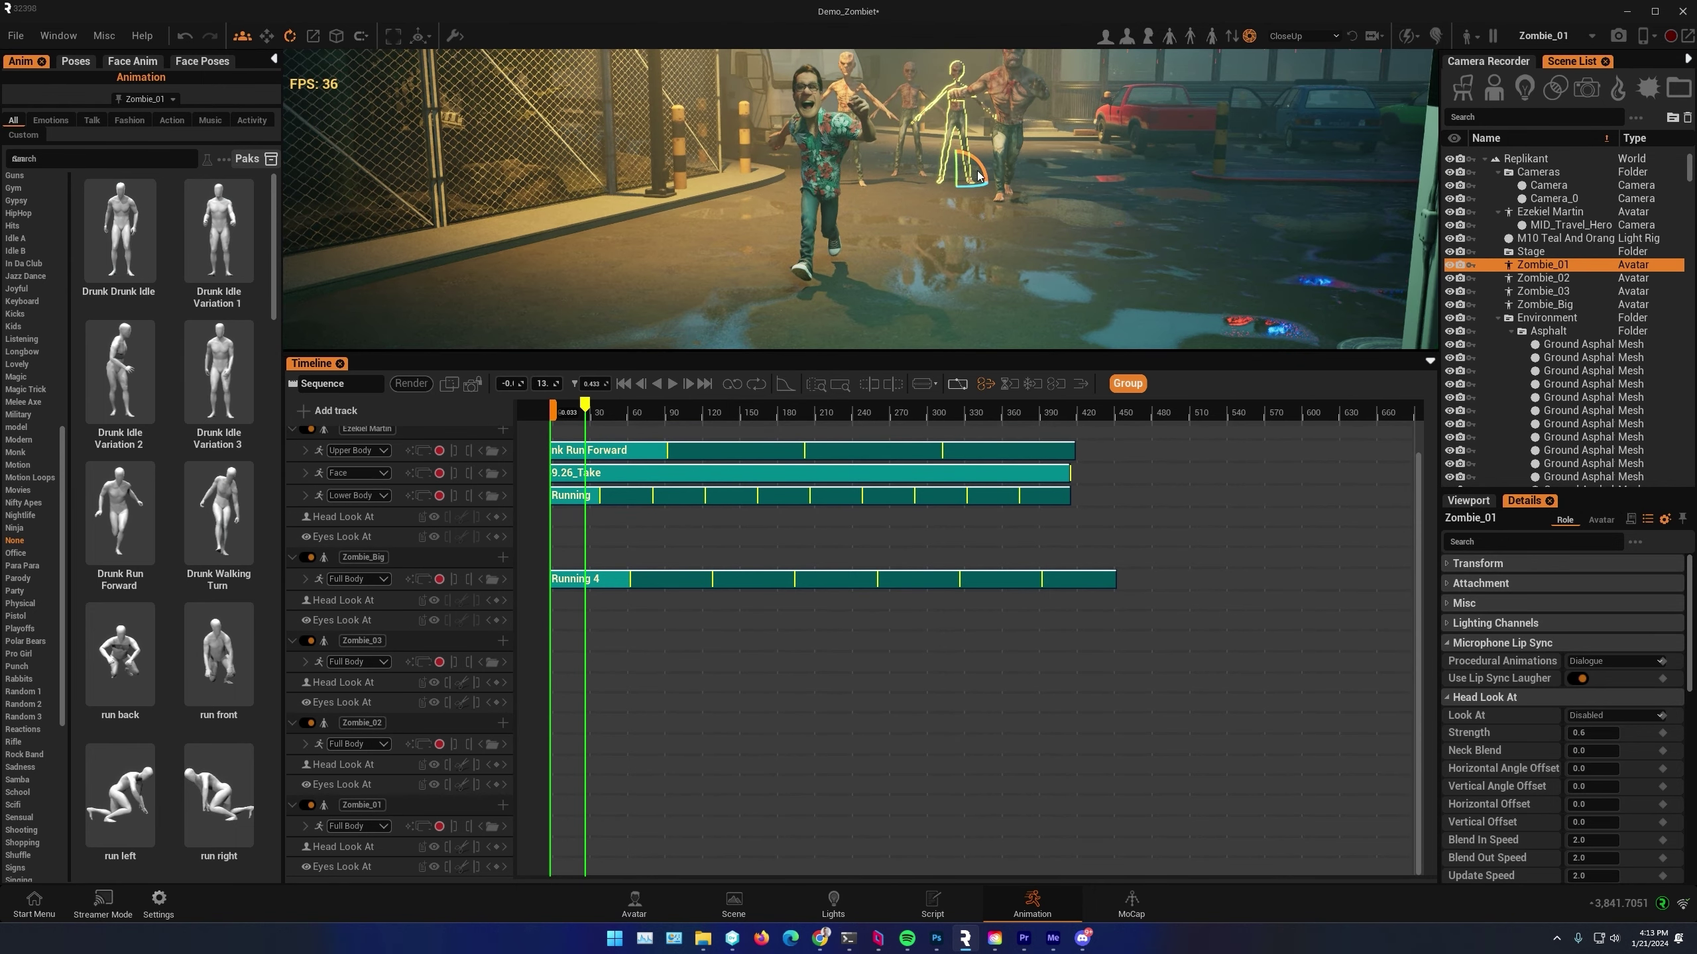
Preview several running animations on the zombie and place Run Afraid 2L at the start of Zombie_03's full body track
mouse_move(229, 514)
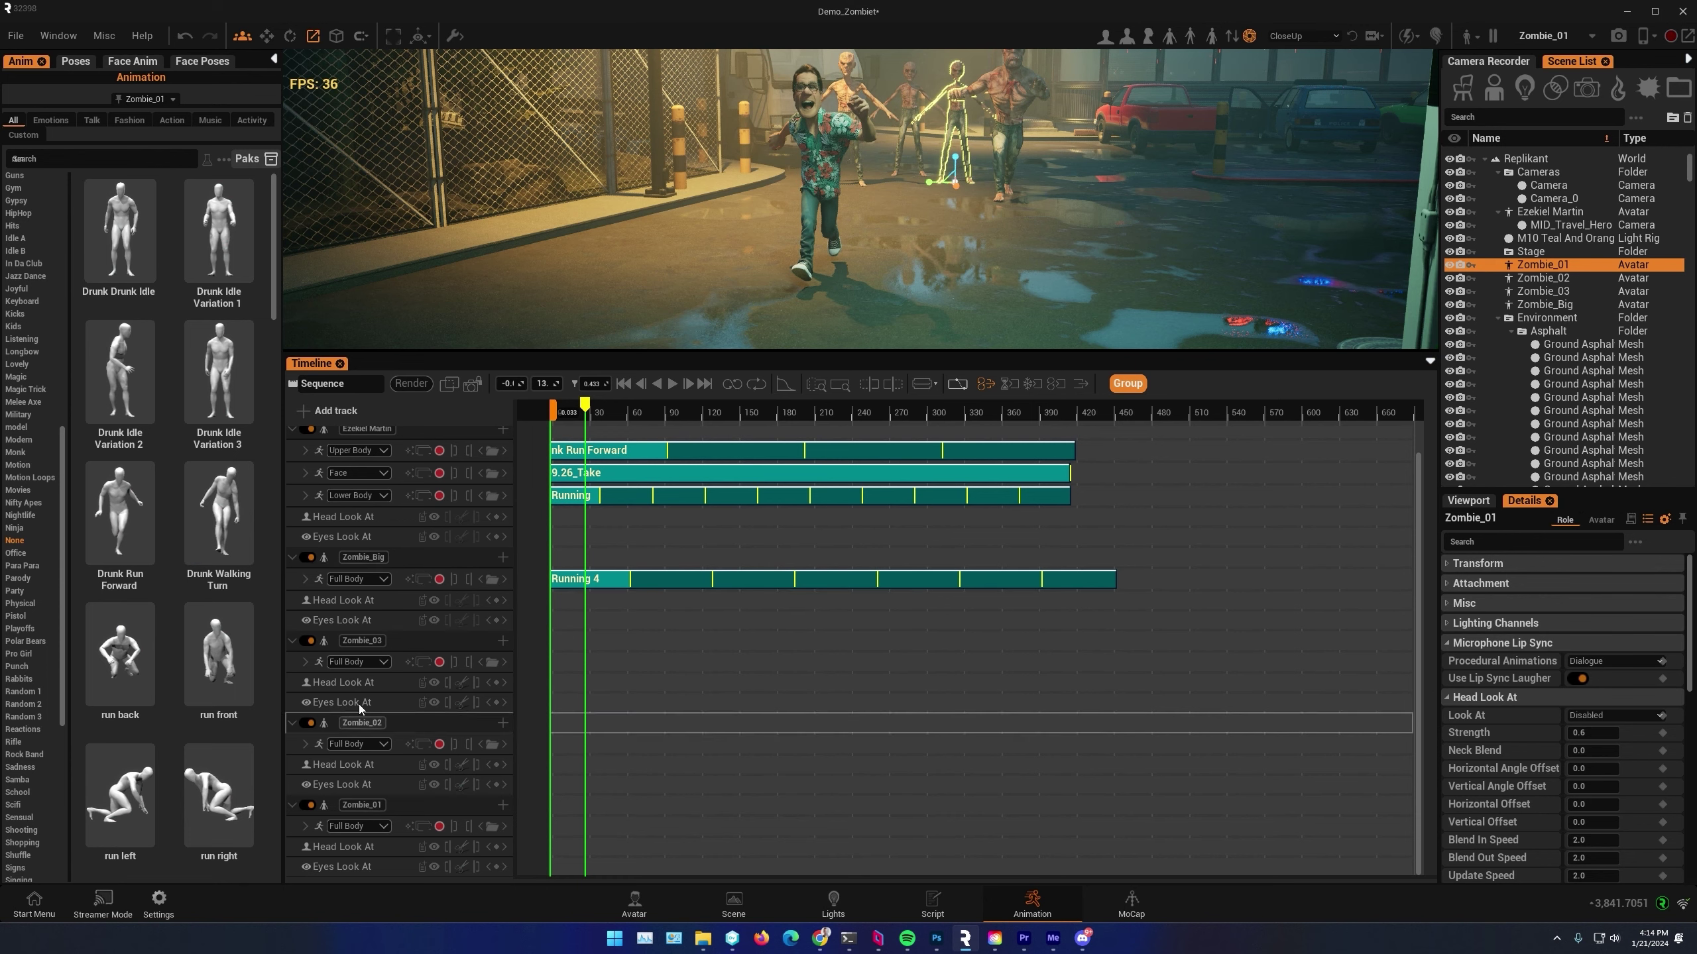
mouse_move(236, 470)
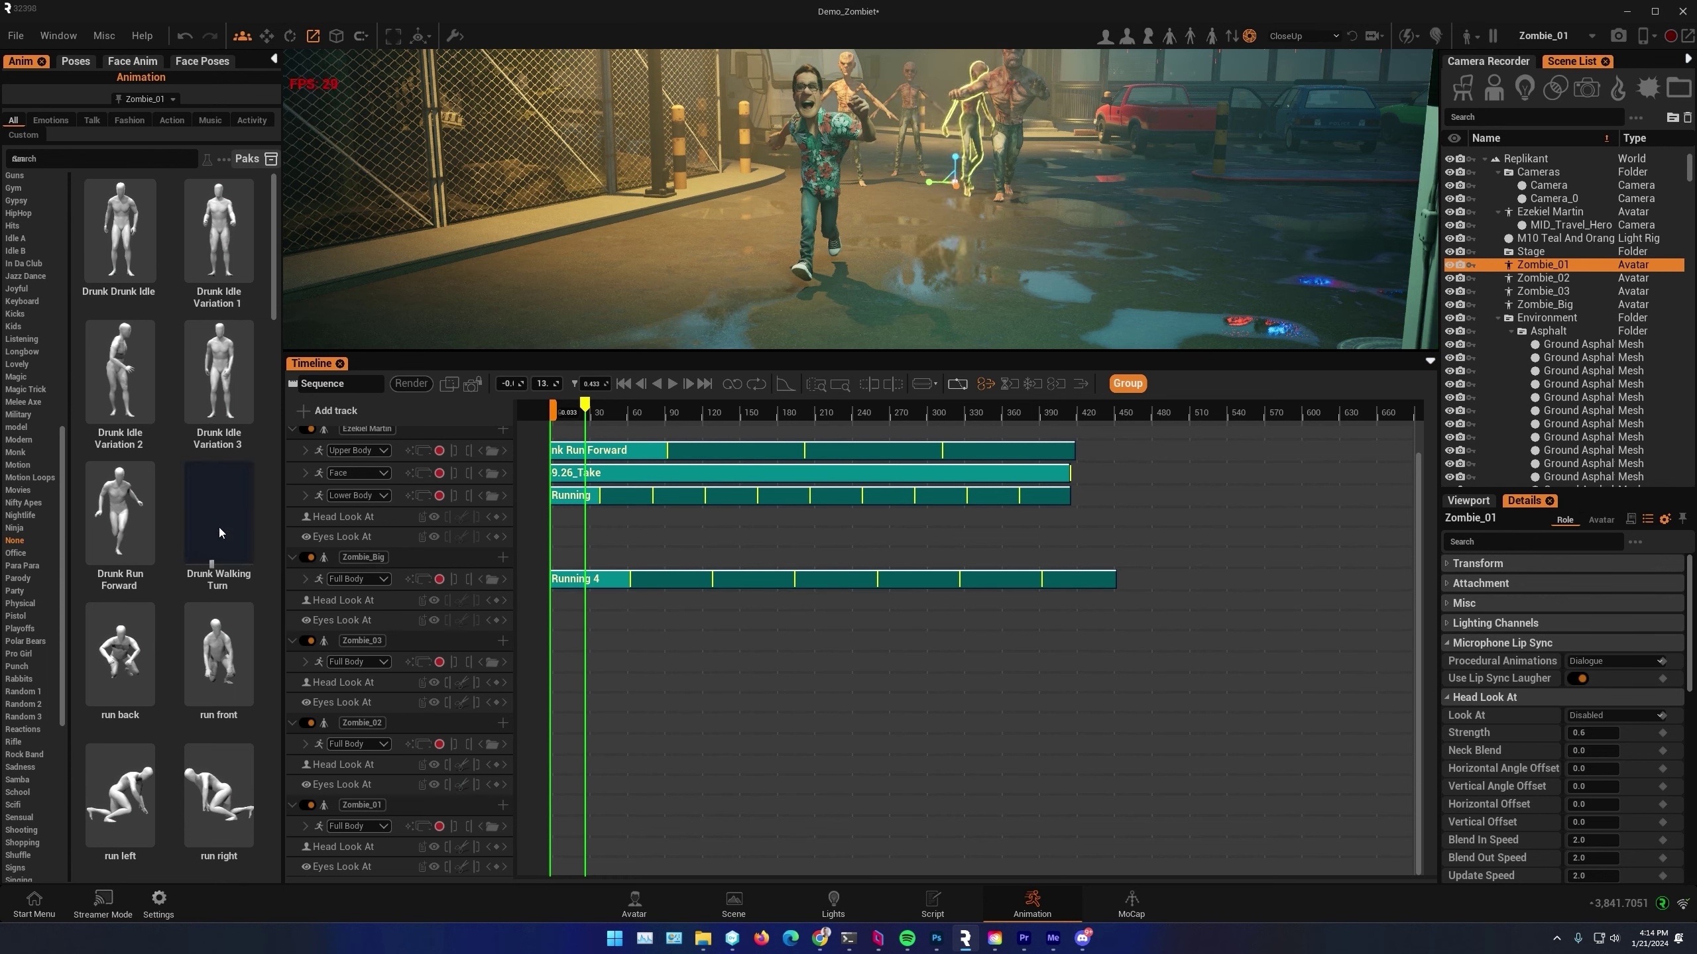
mouse_move(133, 646)
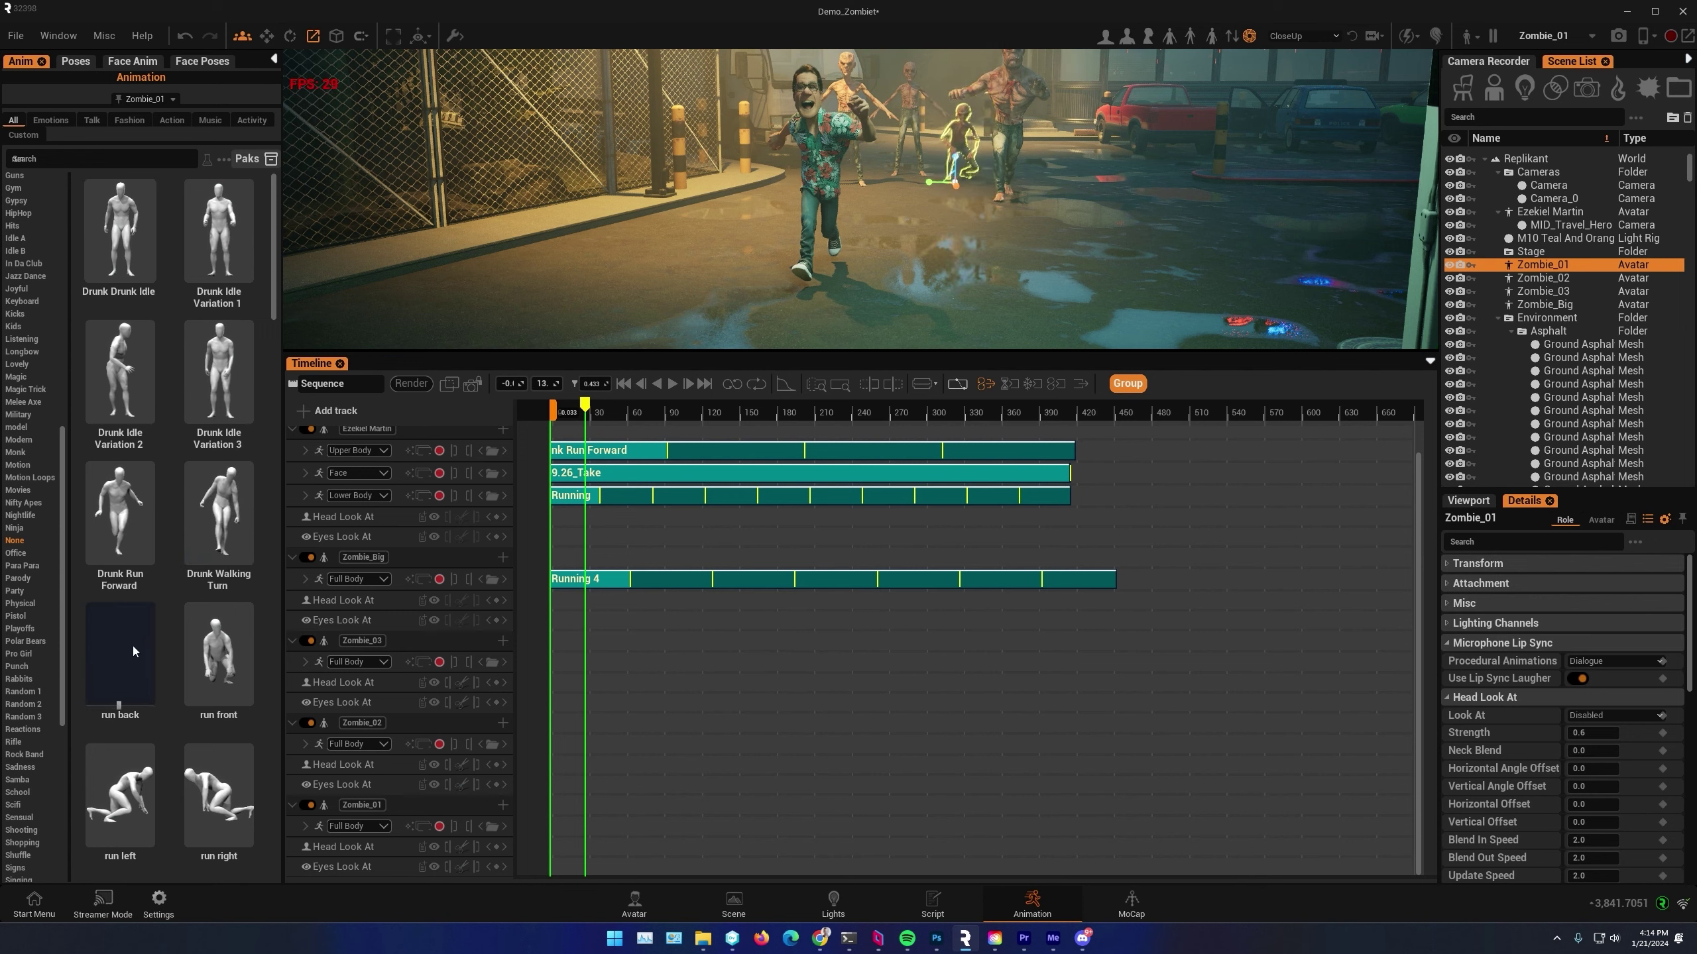
scroll(127, 668, "down", 2)
mouse_move(112, 747)
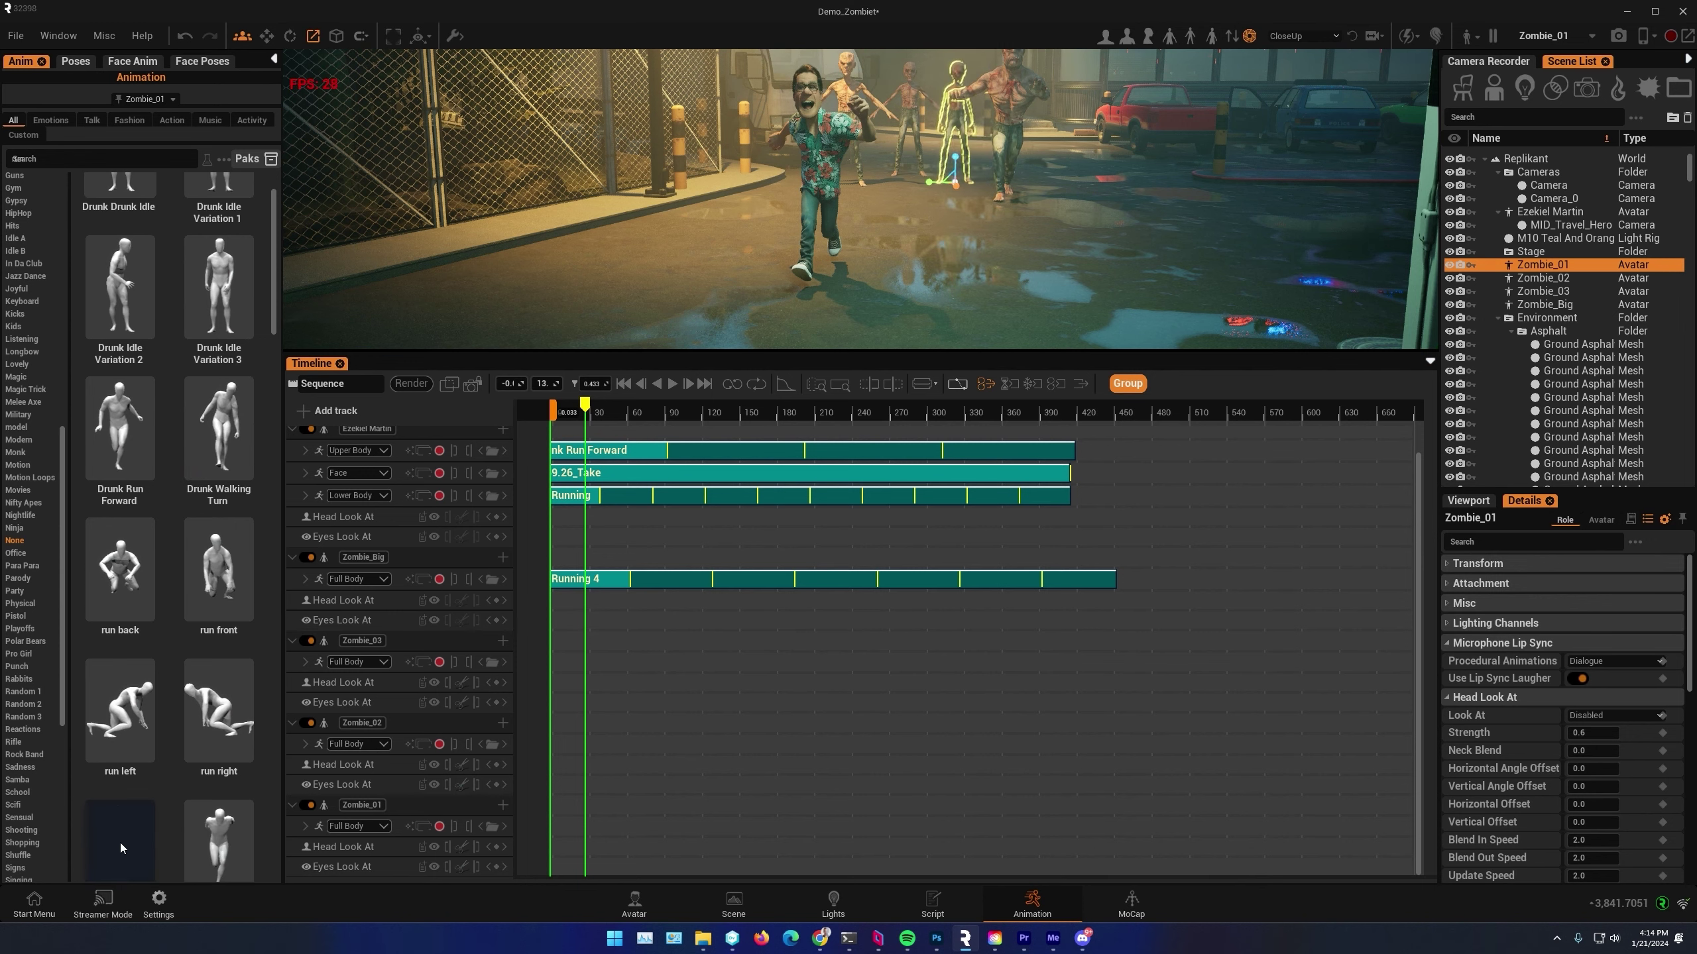
scroll(118, 747, "down", 4)
mouse_move(207, 759)
scroll(207, 759, "down", 10)
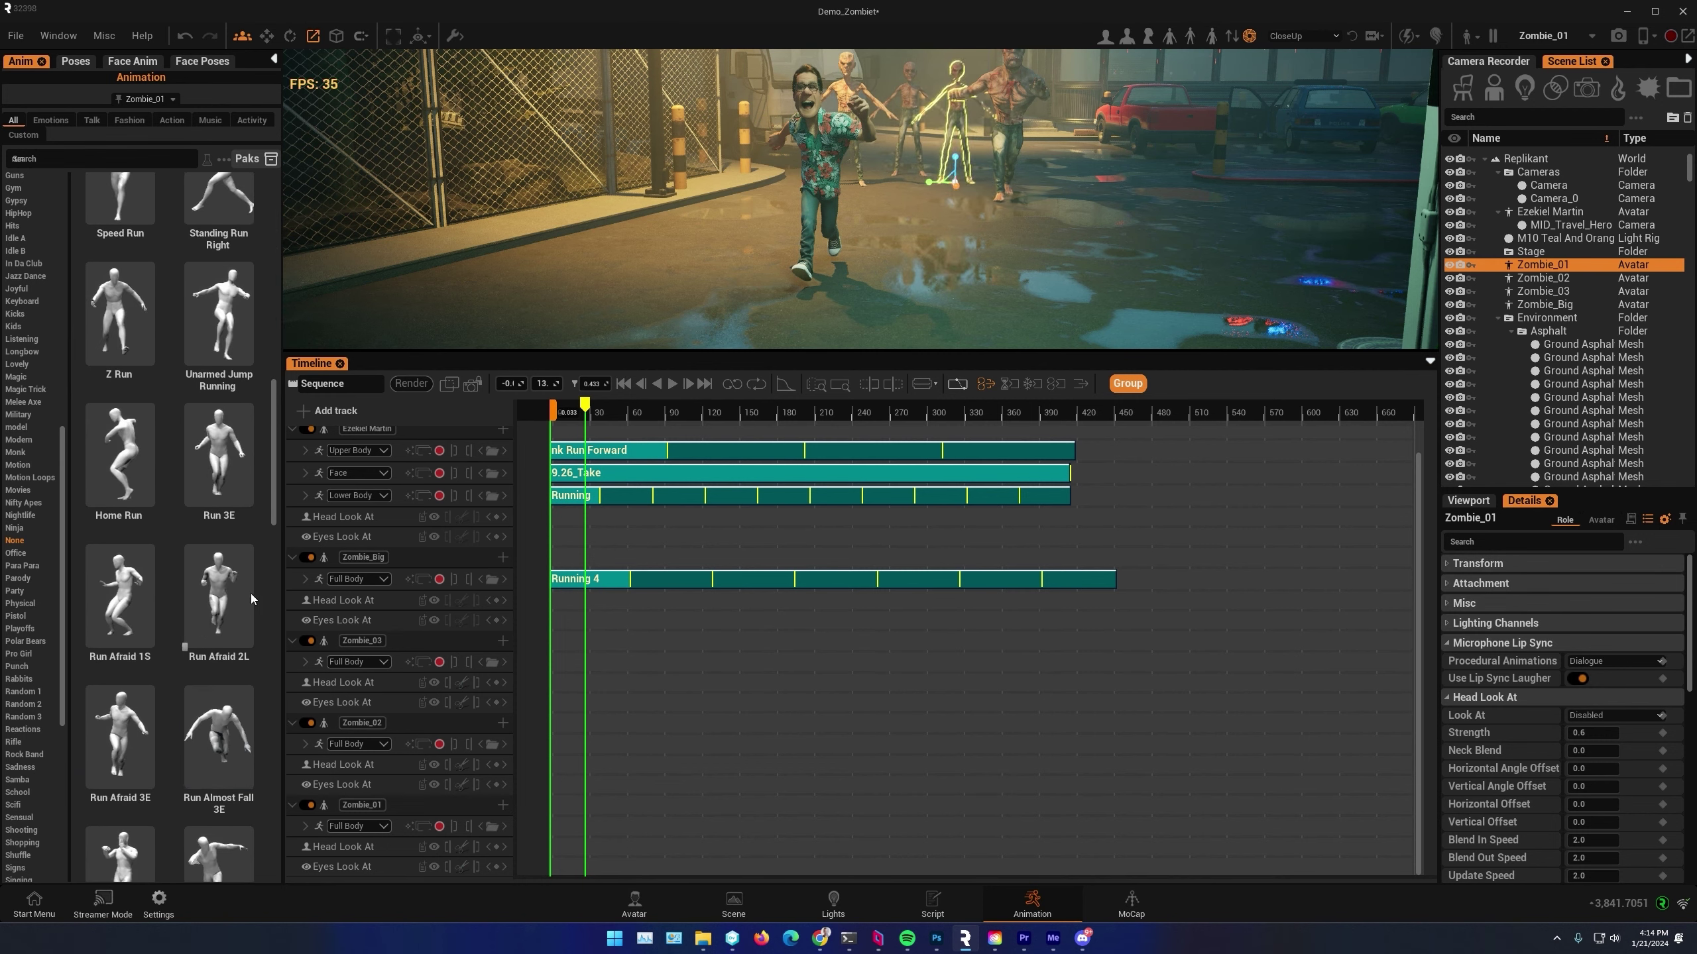
mouse_move(220, 597)
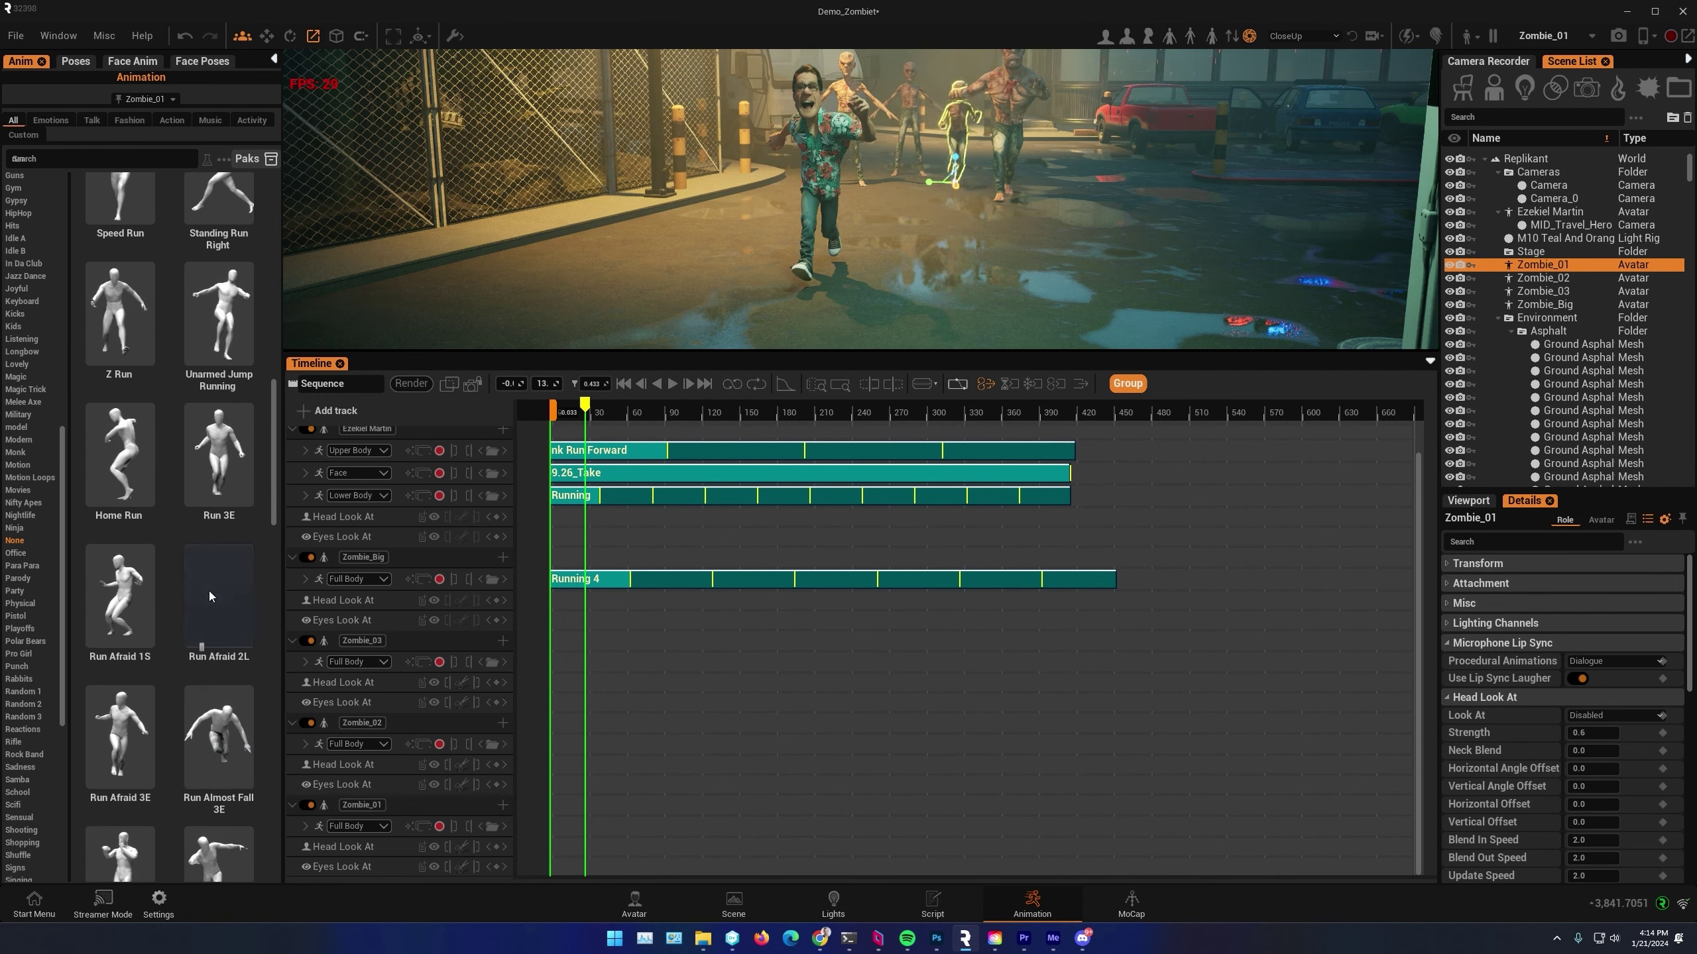
left_click_drag(374, 622, 549, 665)
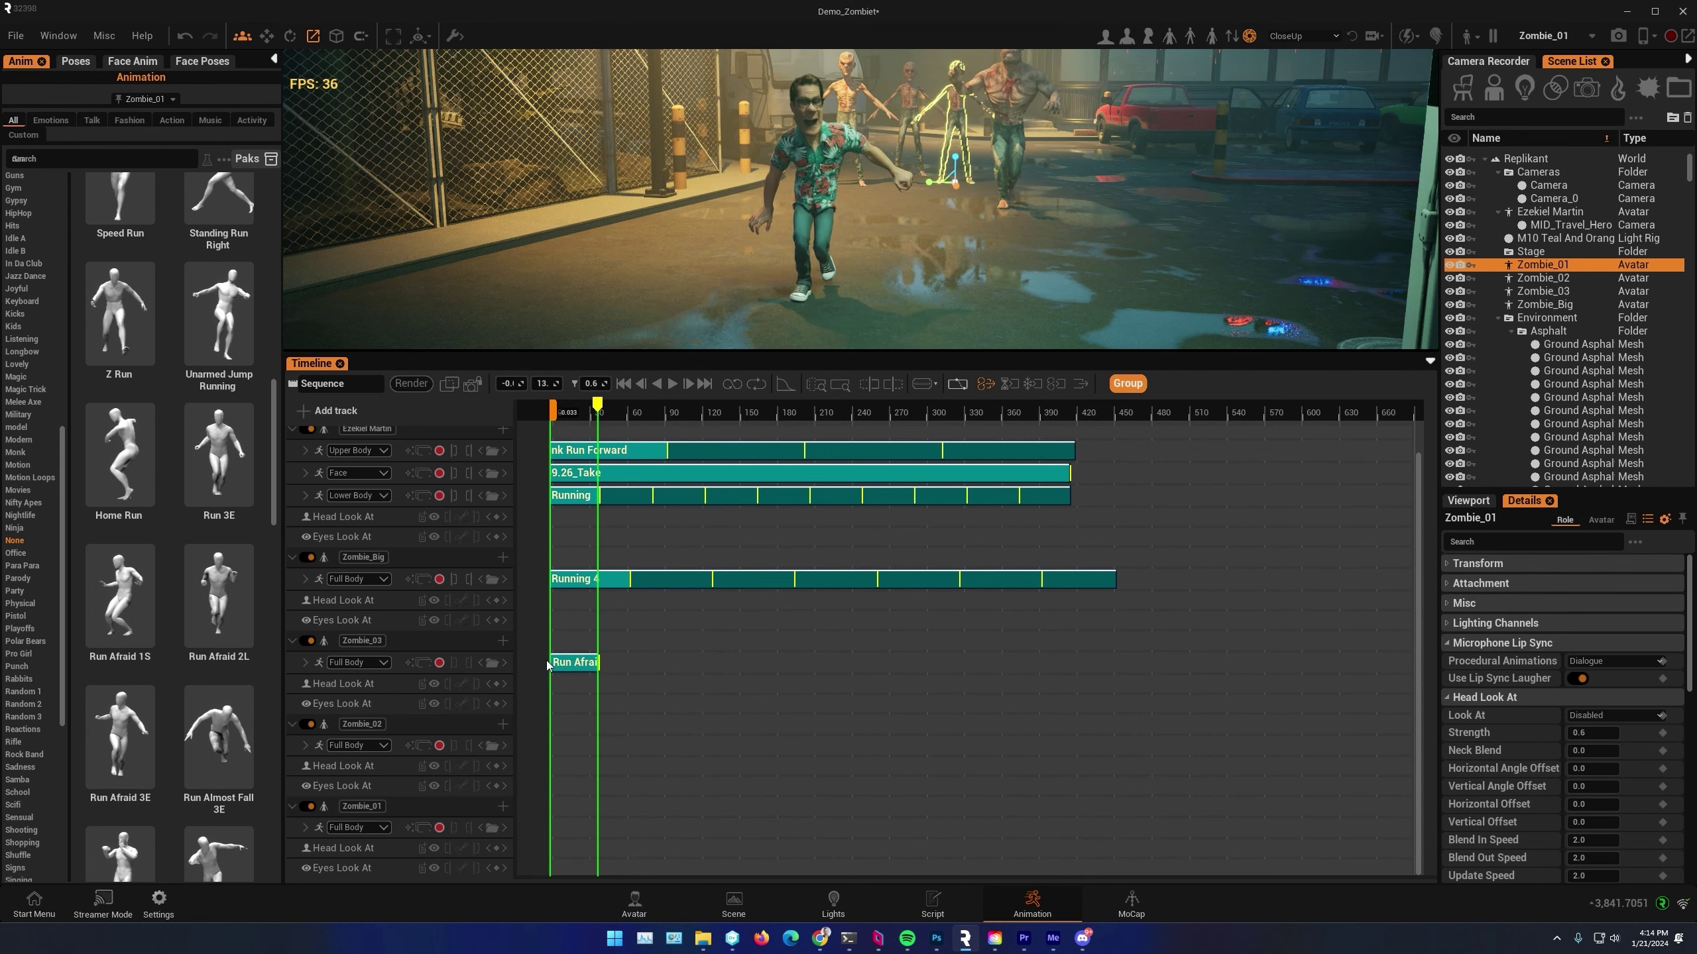
Loop Zombie_03's Run Afraid 2L clip to about the length of the other clips with Keep Offset From Loops enabled, and play it
double_click(558, 662)
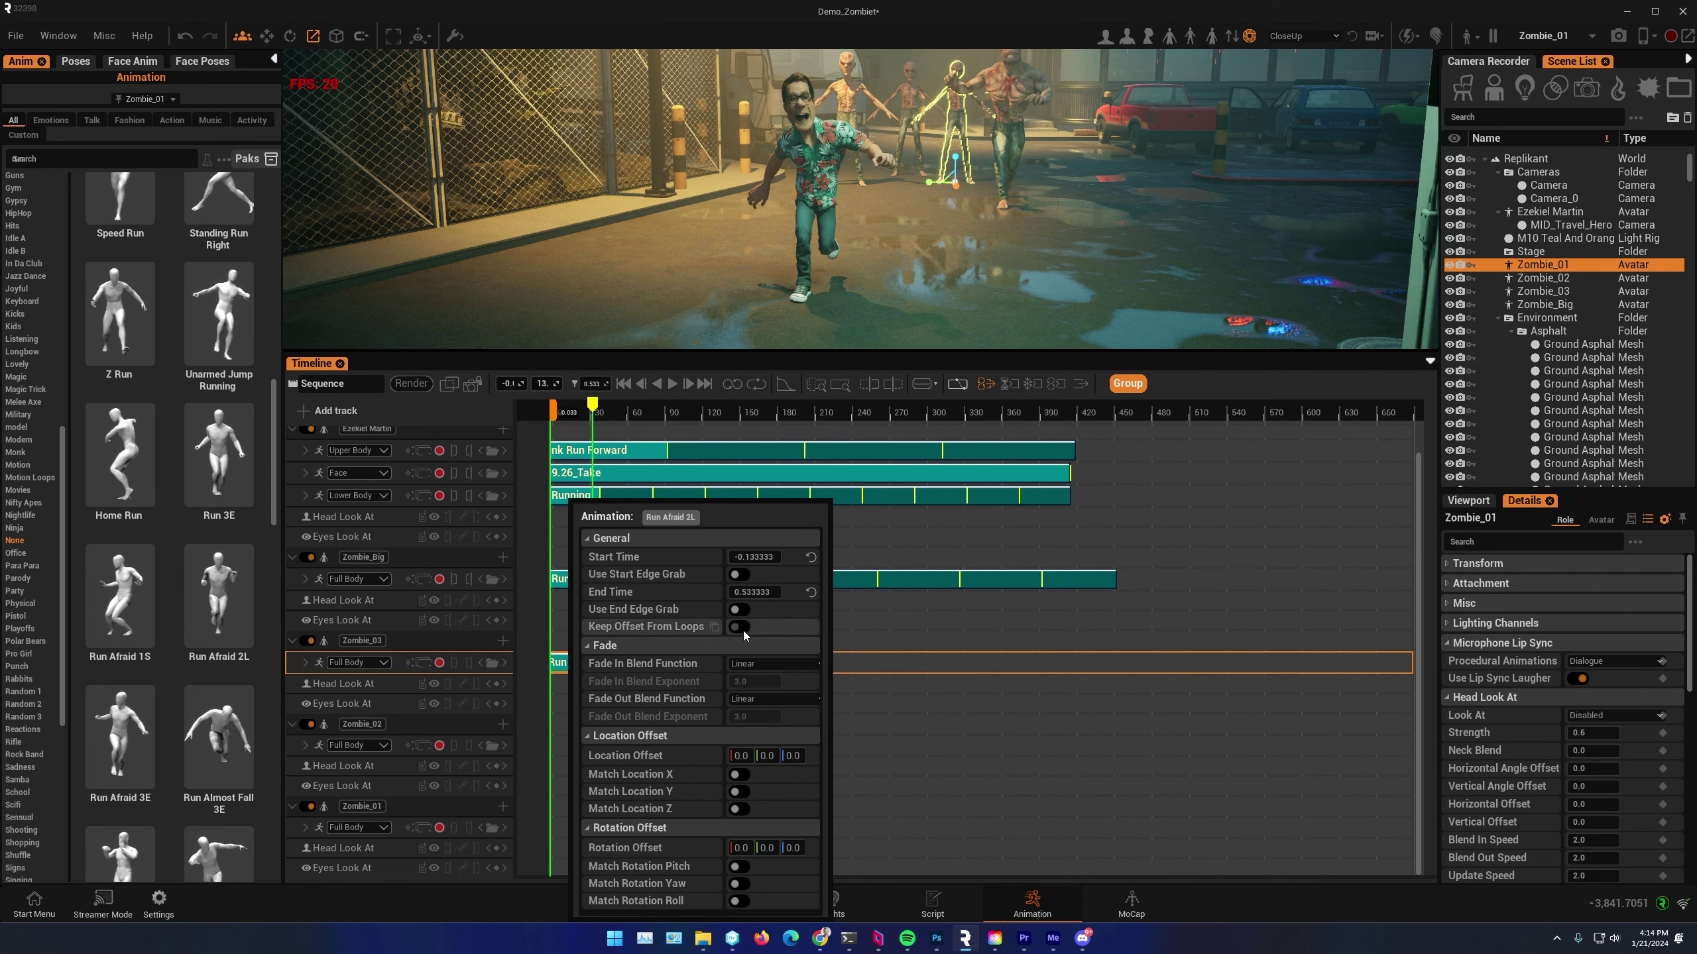
left_click(905, 651)
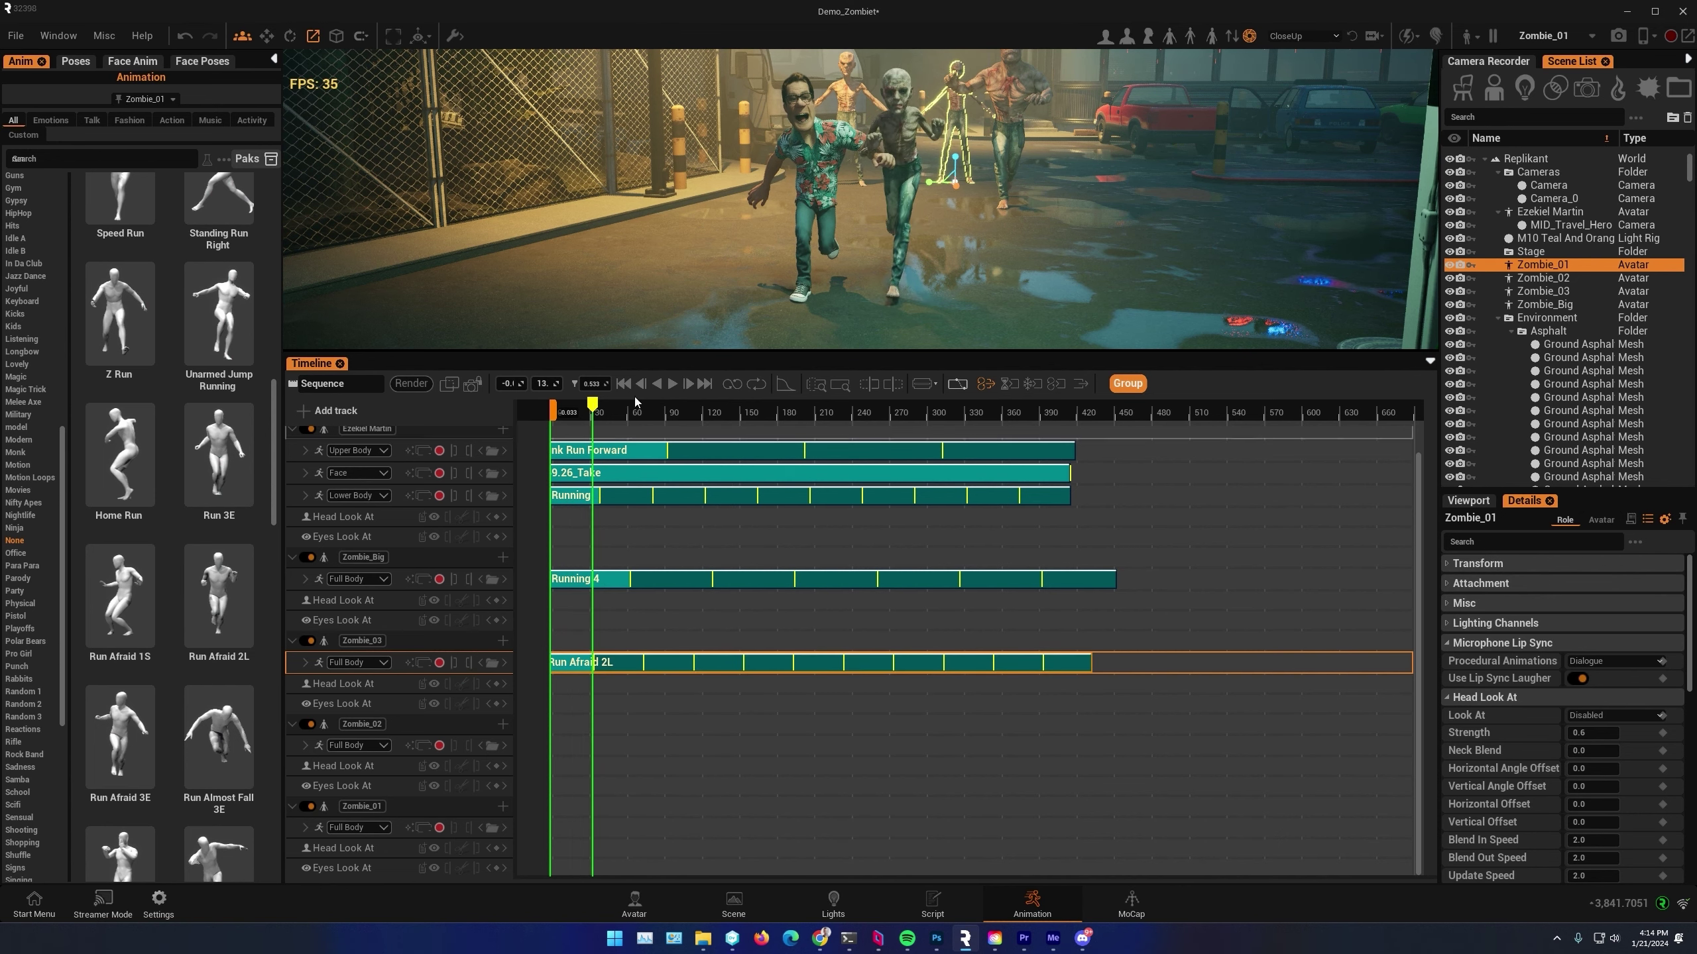
mouse_move(593, 409)
left_mouse_down()
mouse_move(545, 413)
mouse_move(606, 428)
left_mouse_up()
left_click(671, 392)
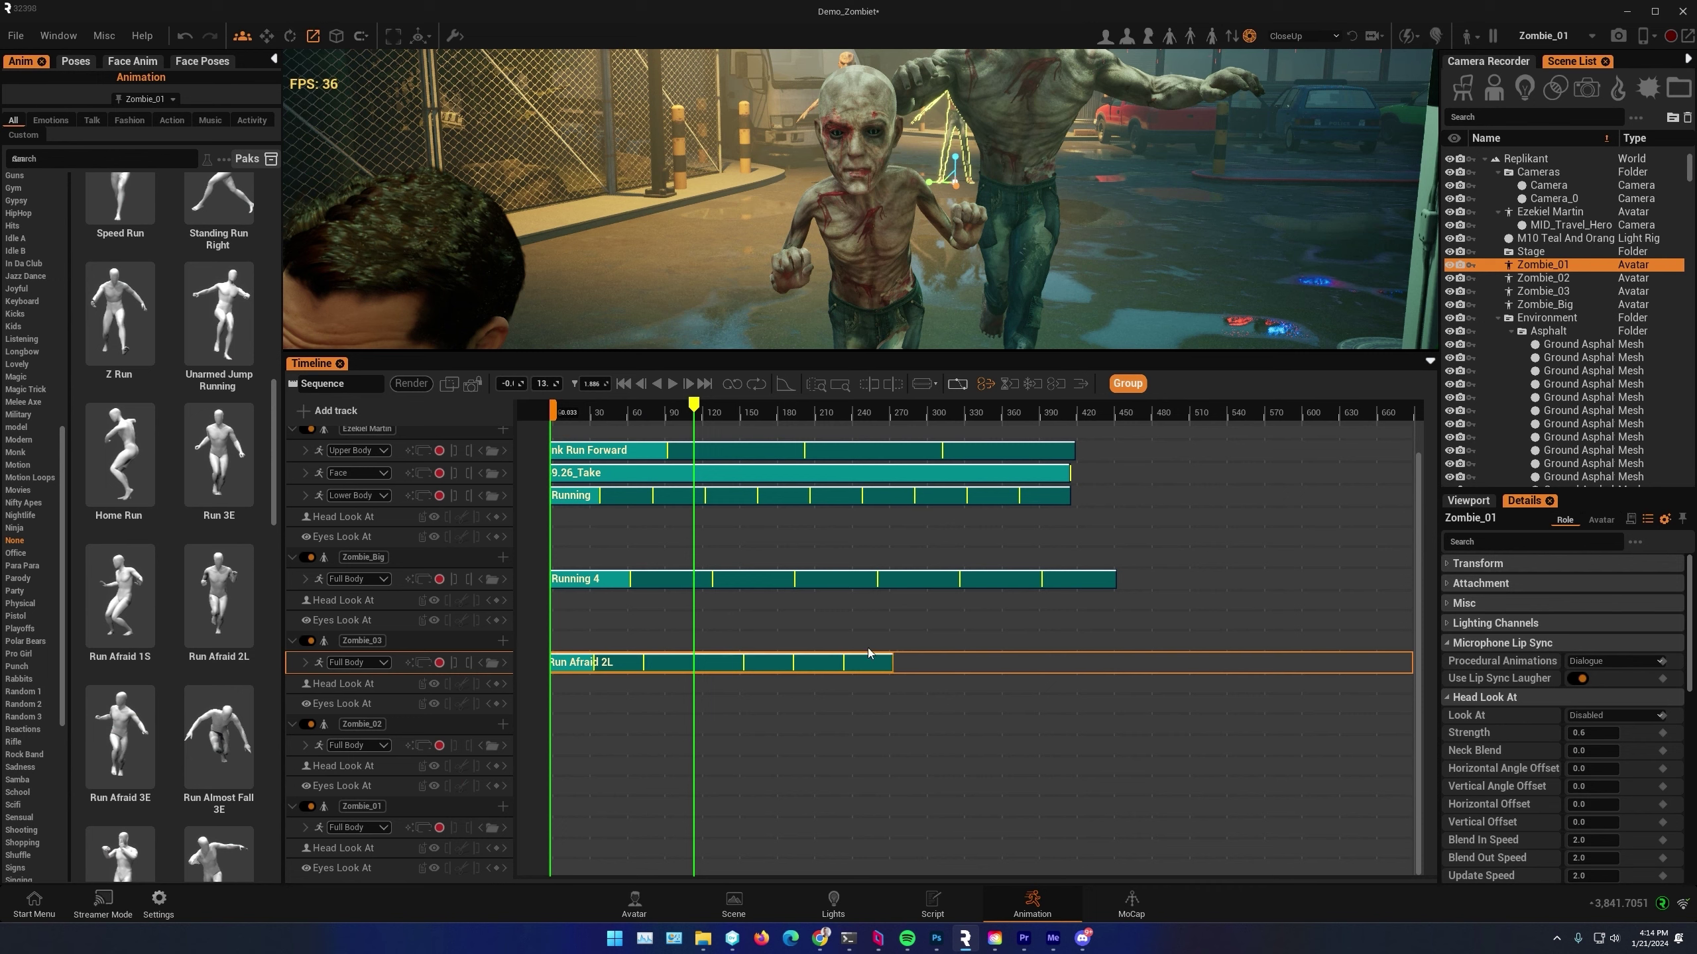
Time-stretch Zombie_03's Run Afraid 2L clip so it ends near frame 350, playing the sequence to judge its running speed
left_click(1009, 387)
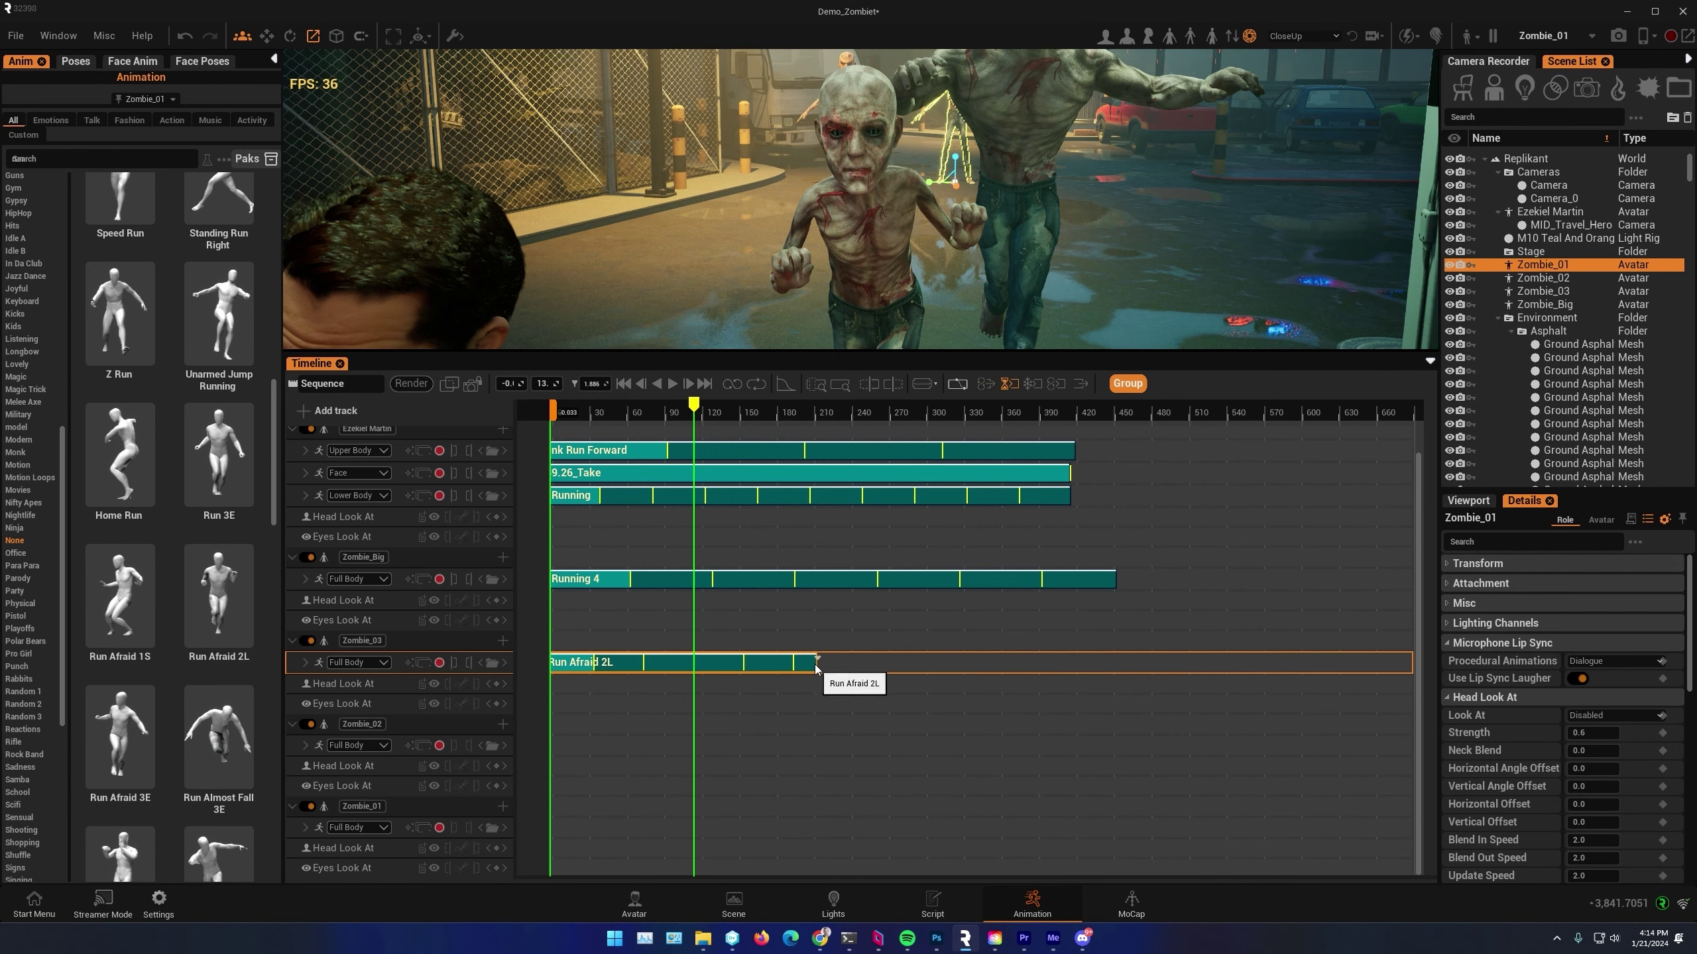
left_click_drag(816, 663, 1102, 663)
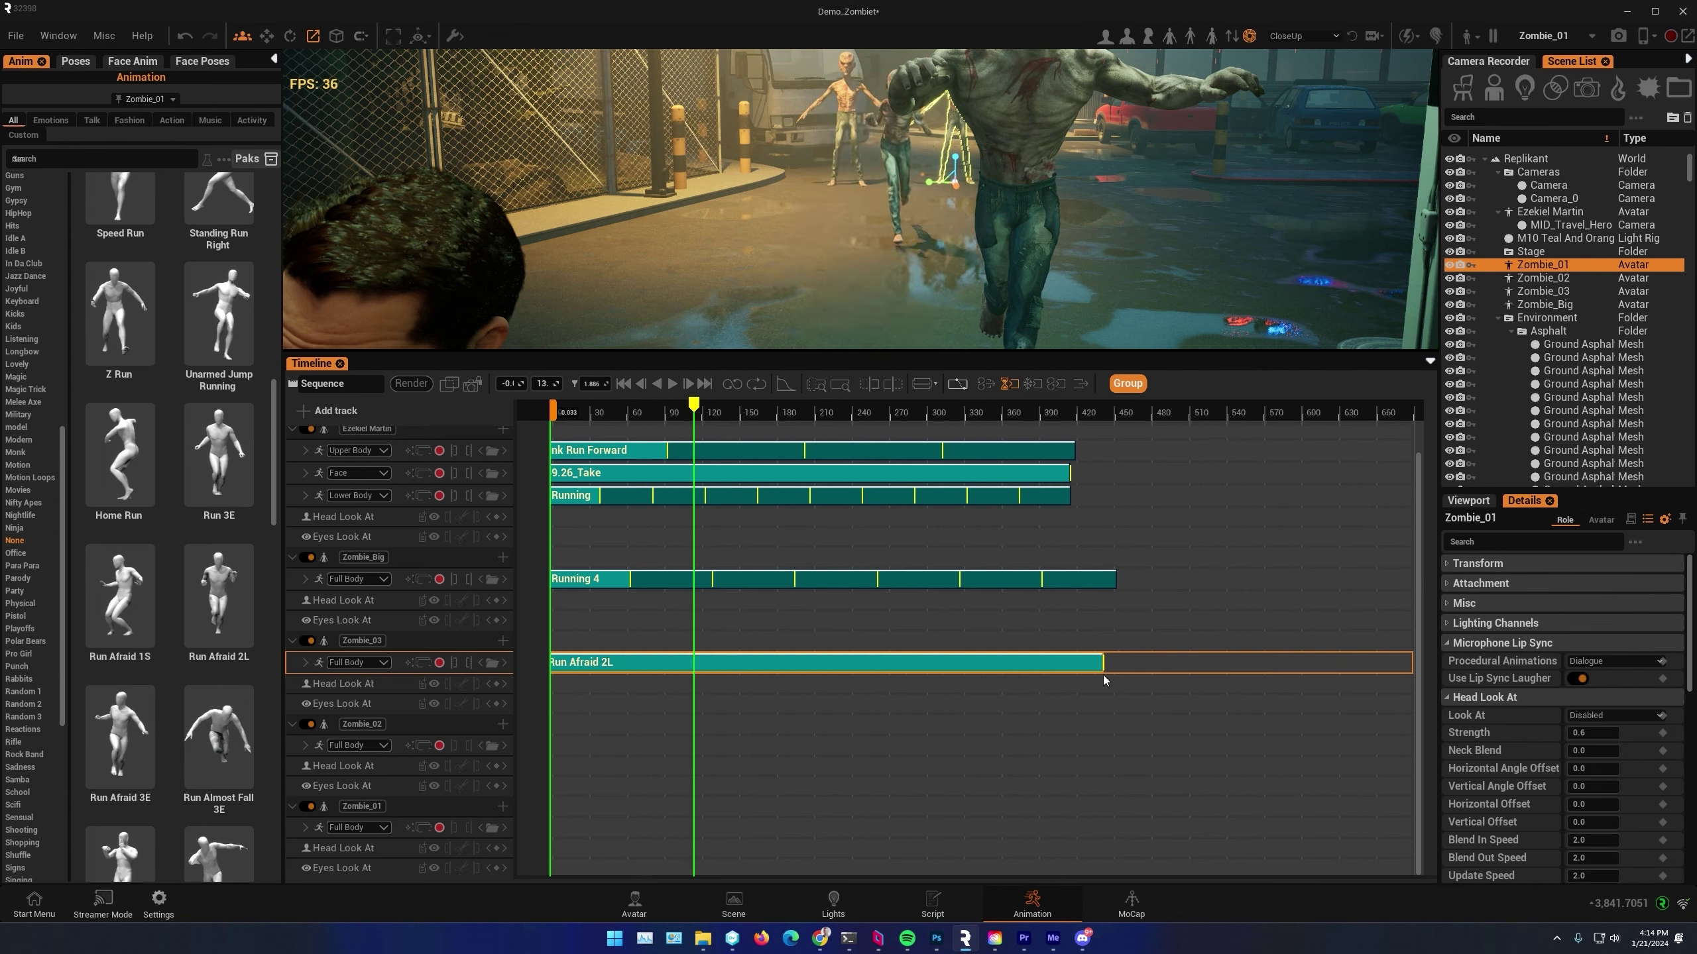
left_click(658, 409)
left_click_drag(654, 409, 577, 409)
left_click(675, 386)
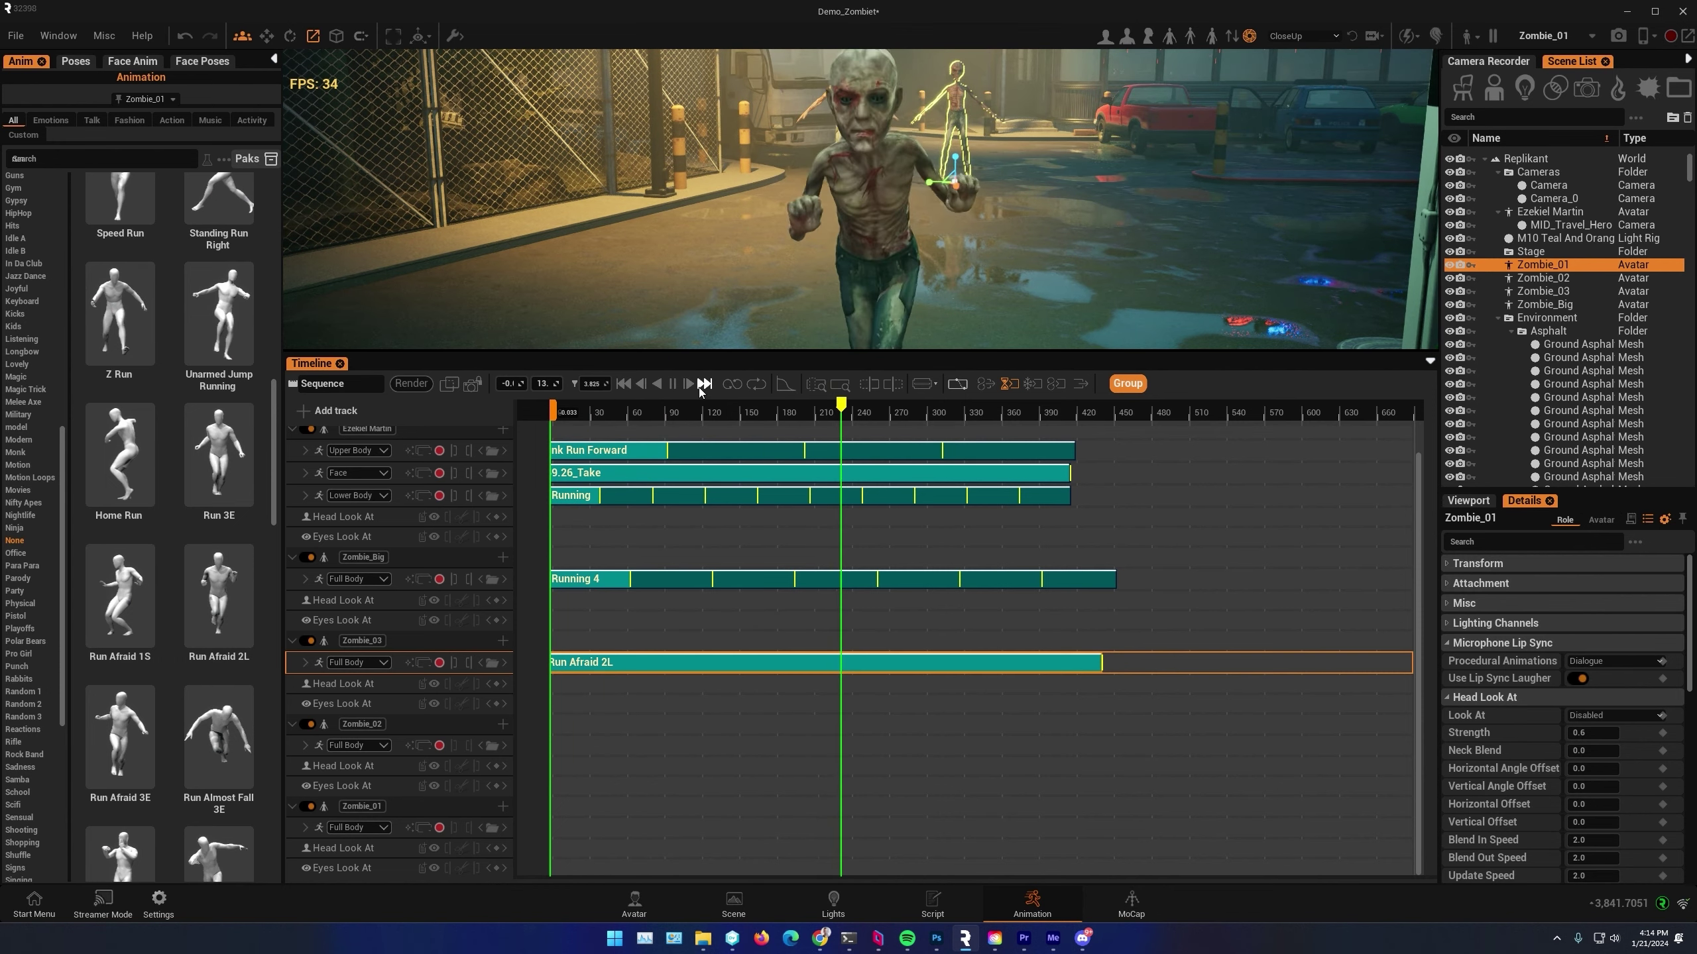
left_click(672, 384)
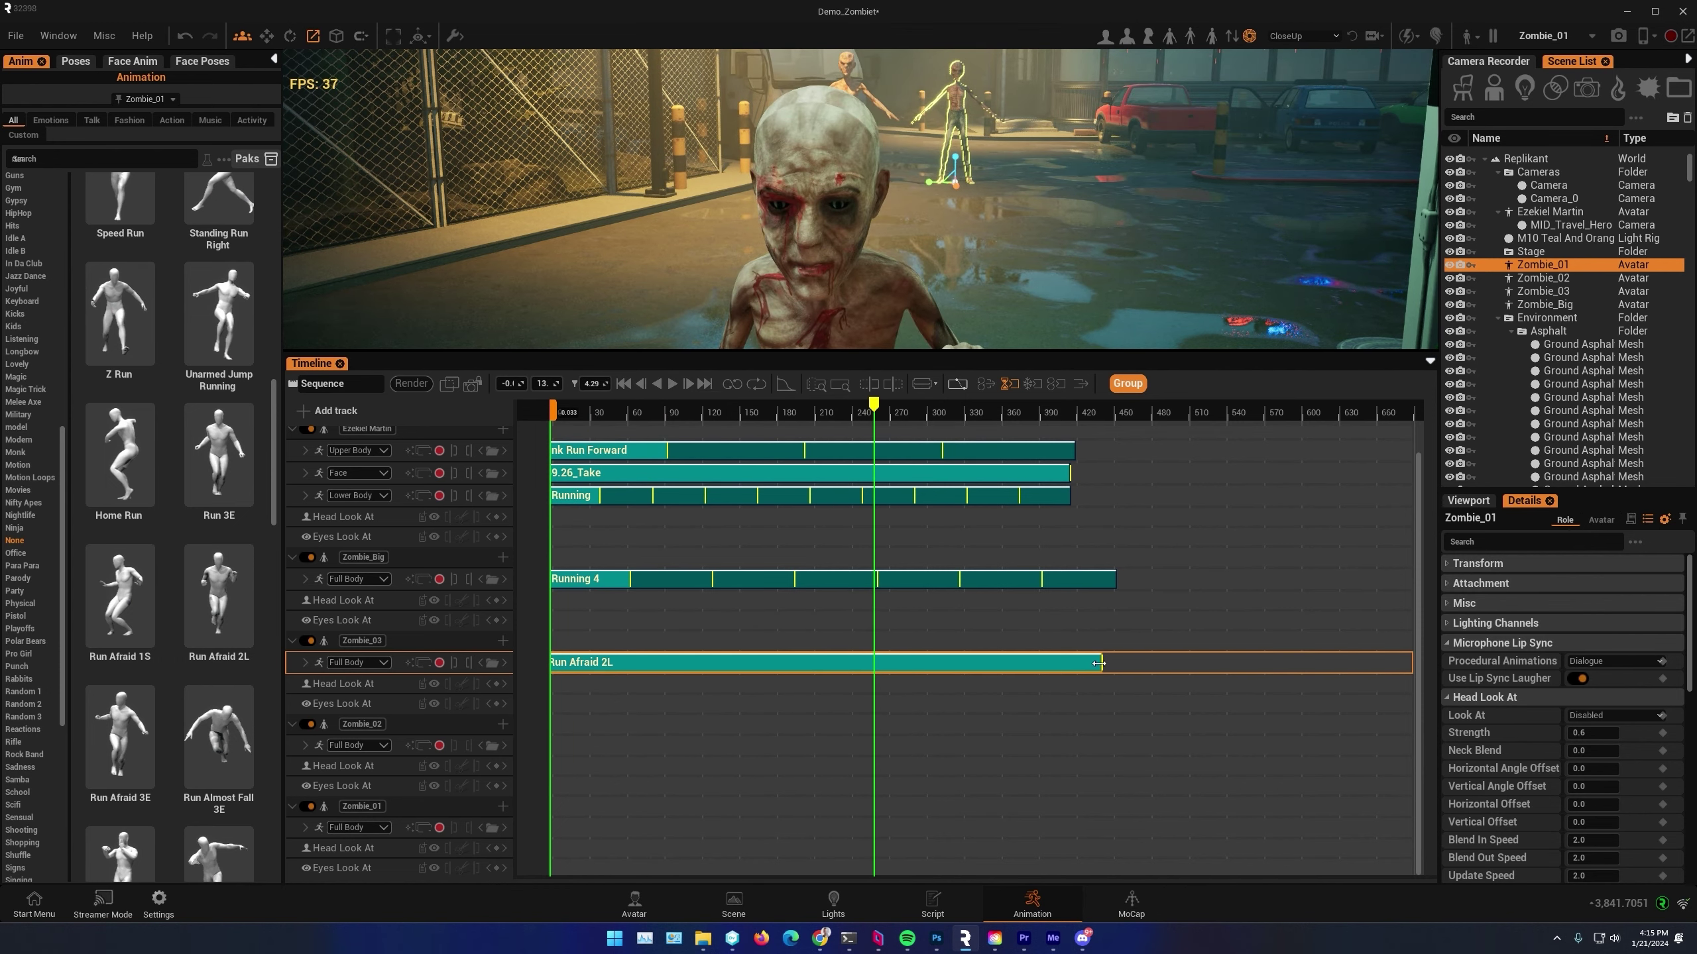
left_click_drag(1100, 663, 1007, 661)
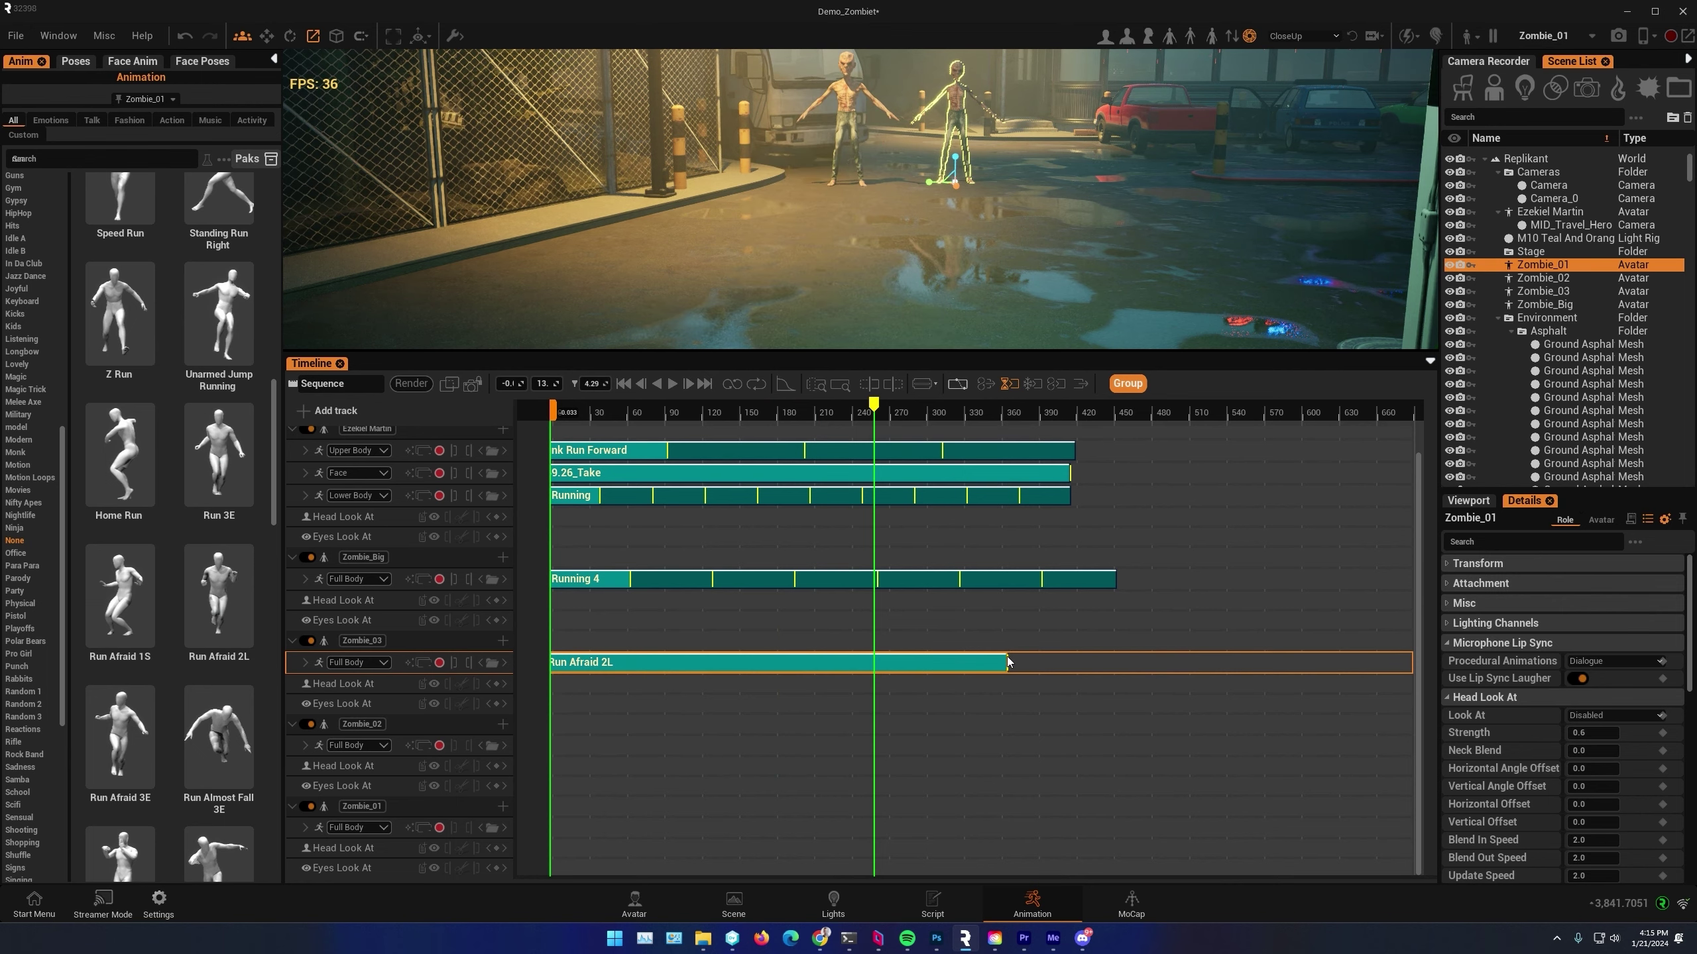
left_click(642, 384)
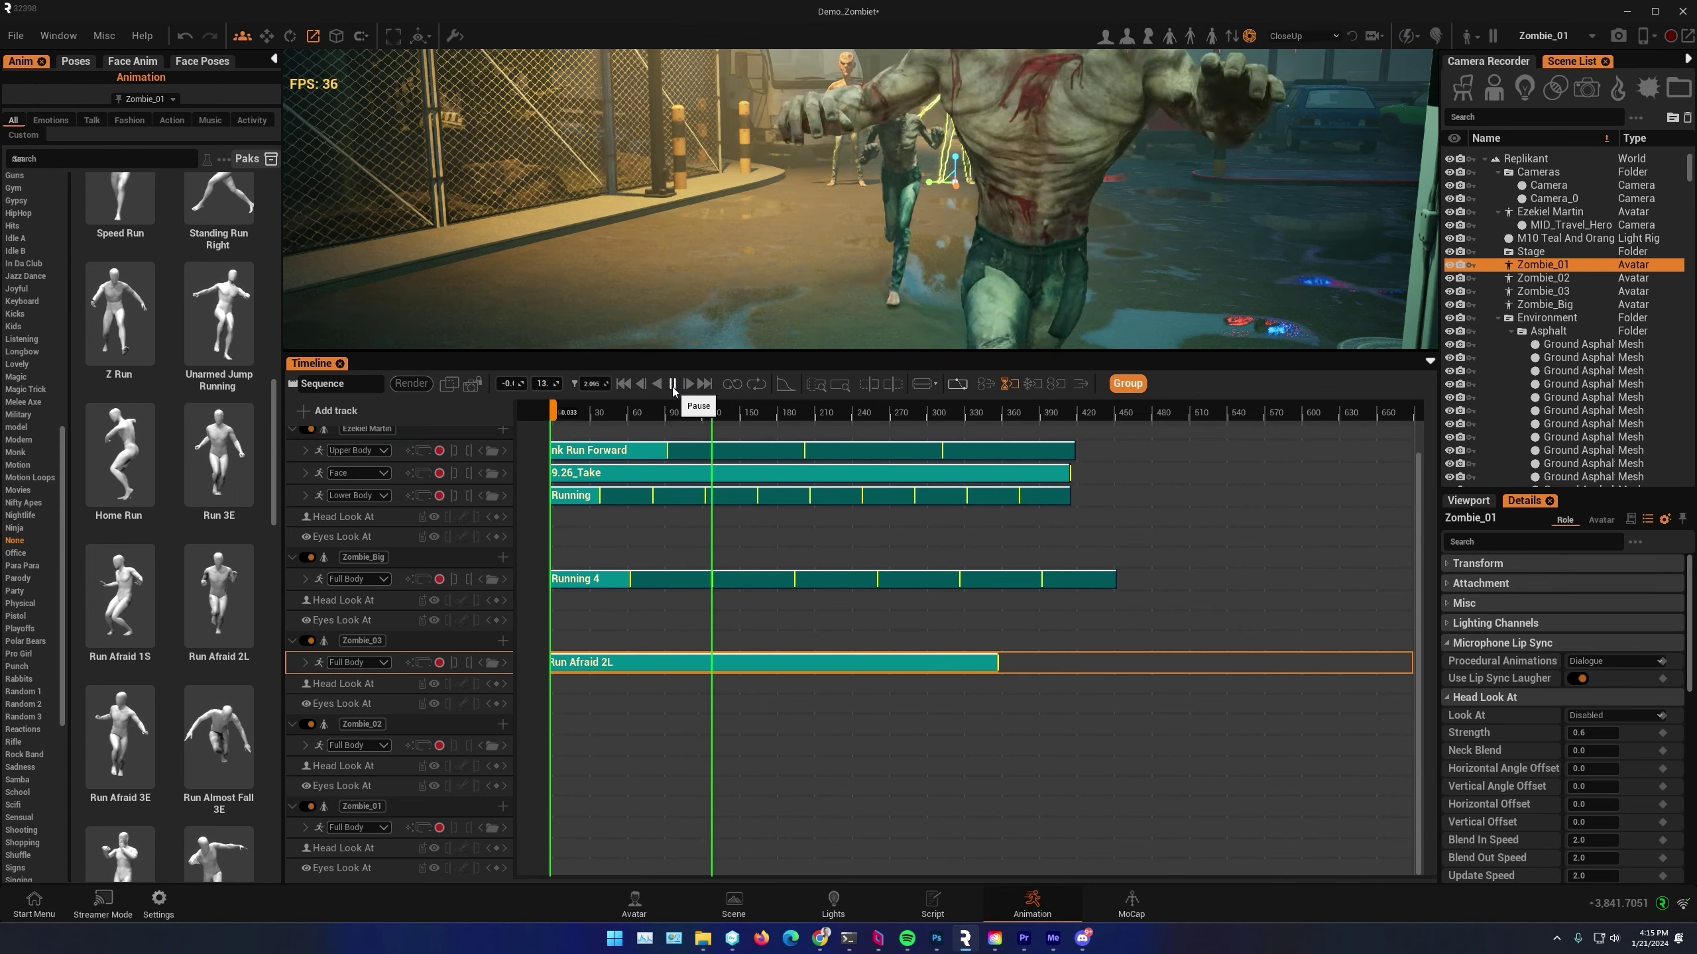
left_click(673, 391)
Search the animations for "zom" and place Zombie Idle on Zombie_02's full body track
mouse_move(795, 214)
right_mouse_down()
mouse_move(773, 219)
mouse_move(811, 192)
right_mouse_up()
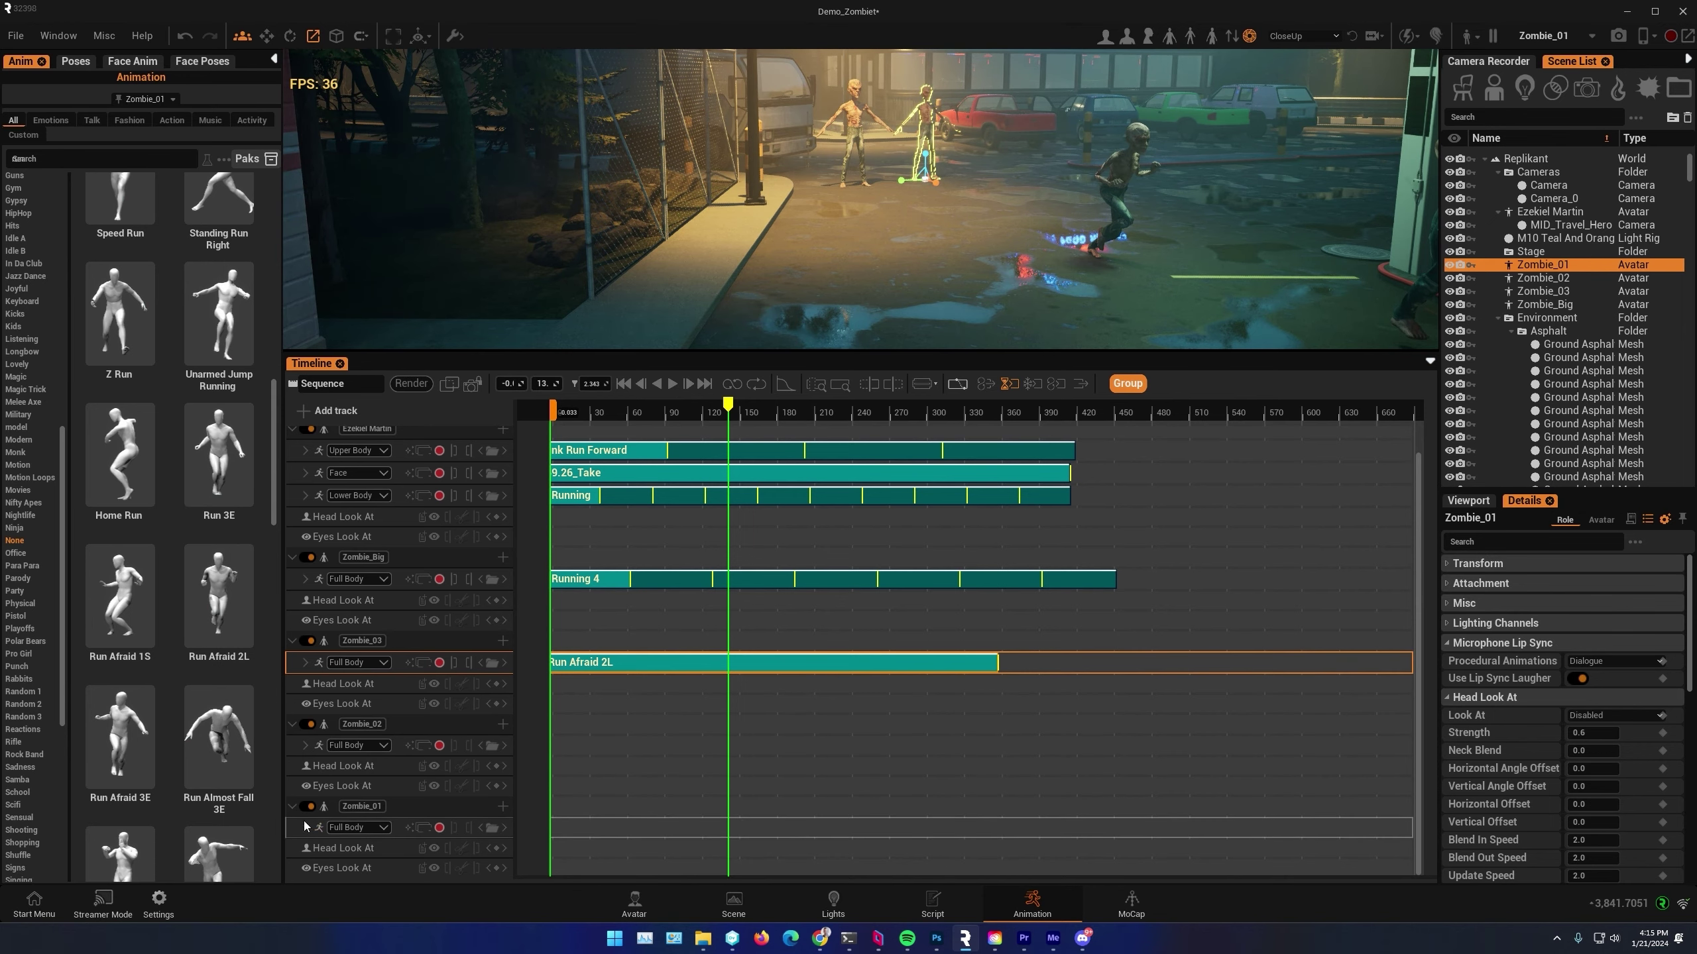
left_click(59, 158)
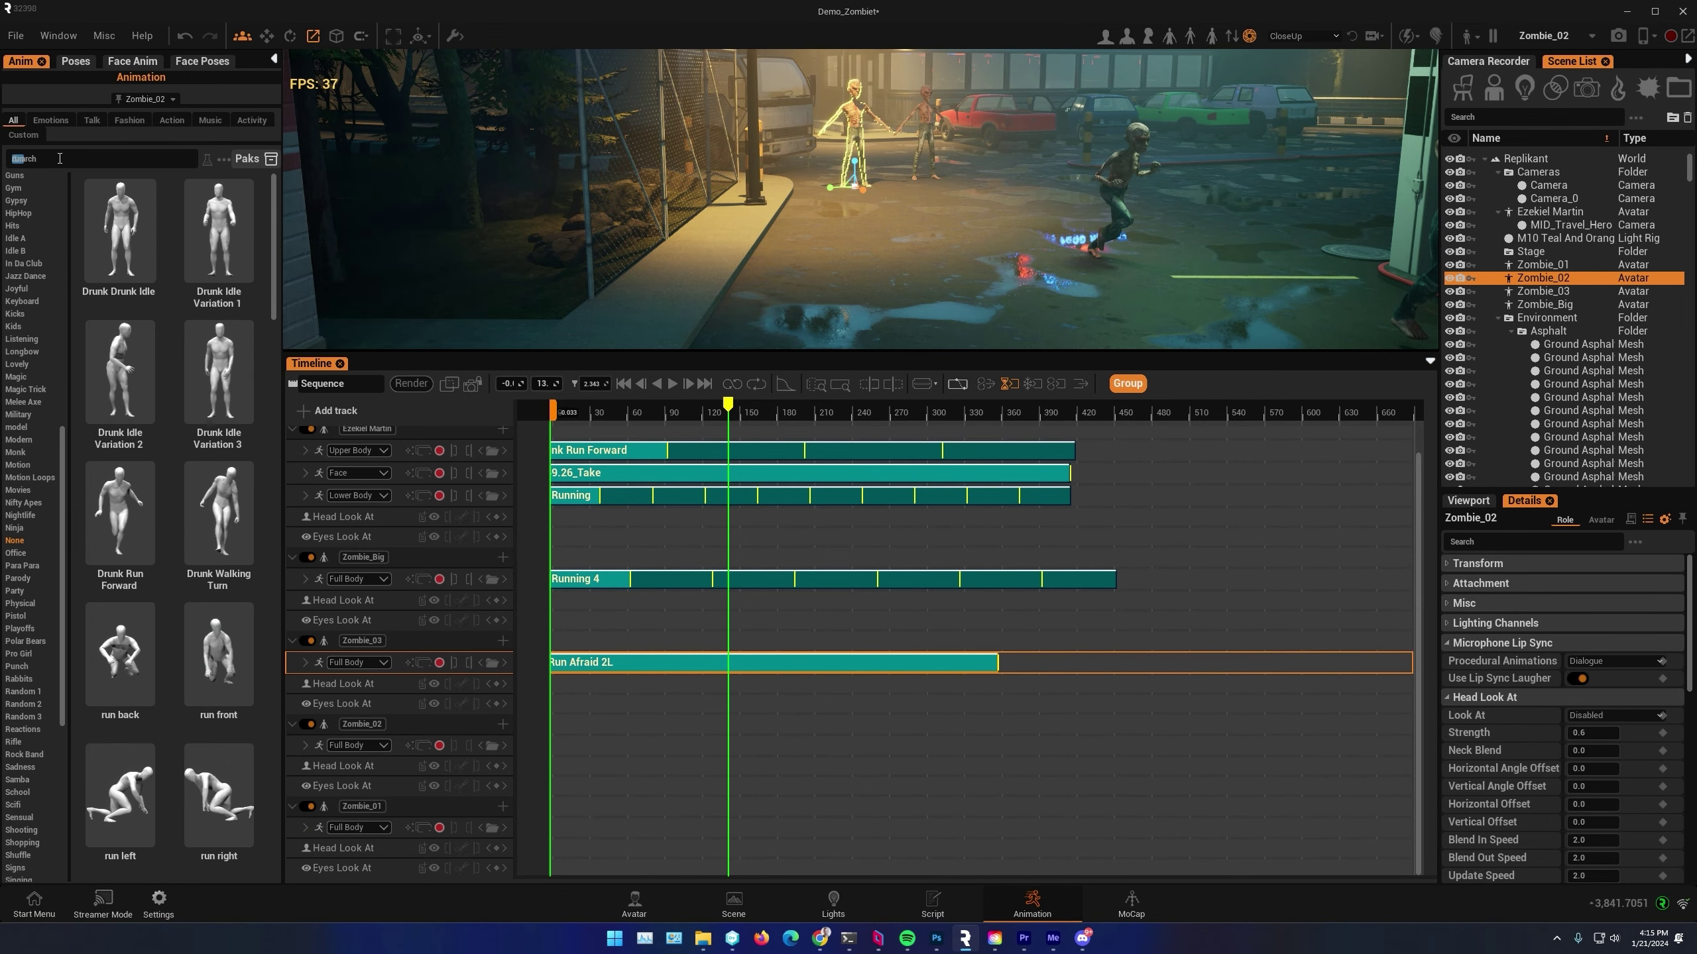
type("zom")
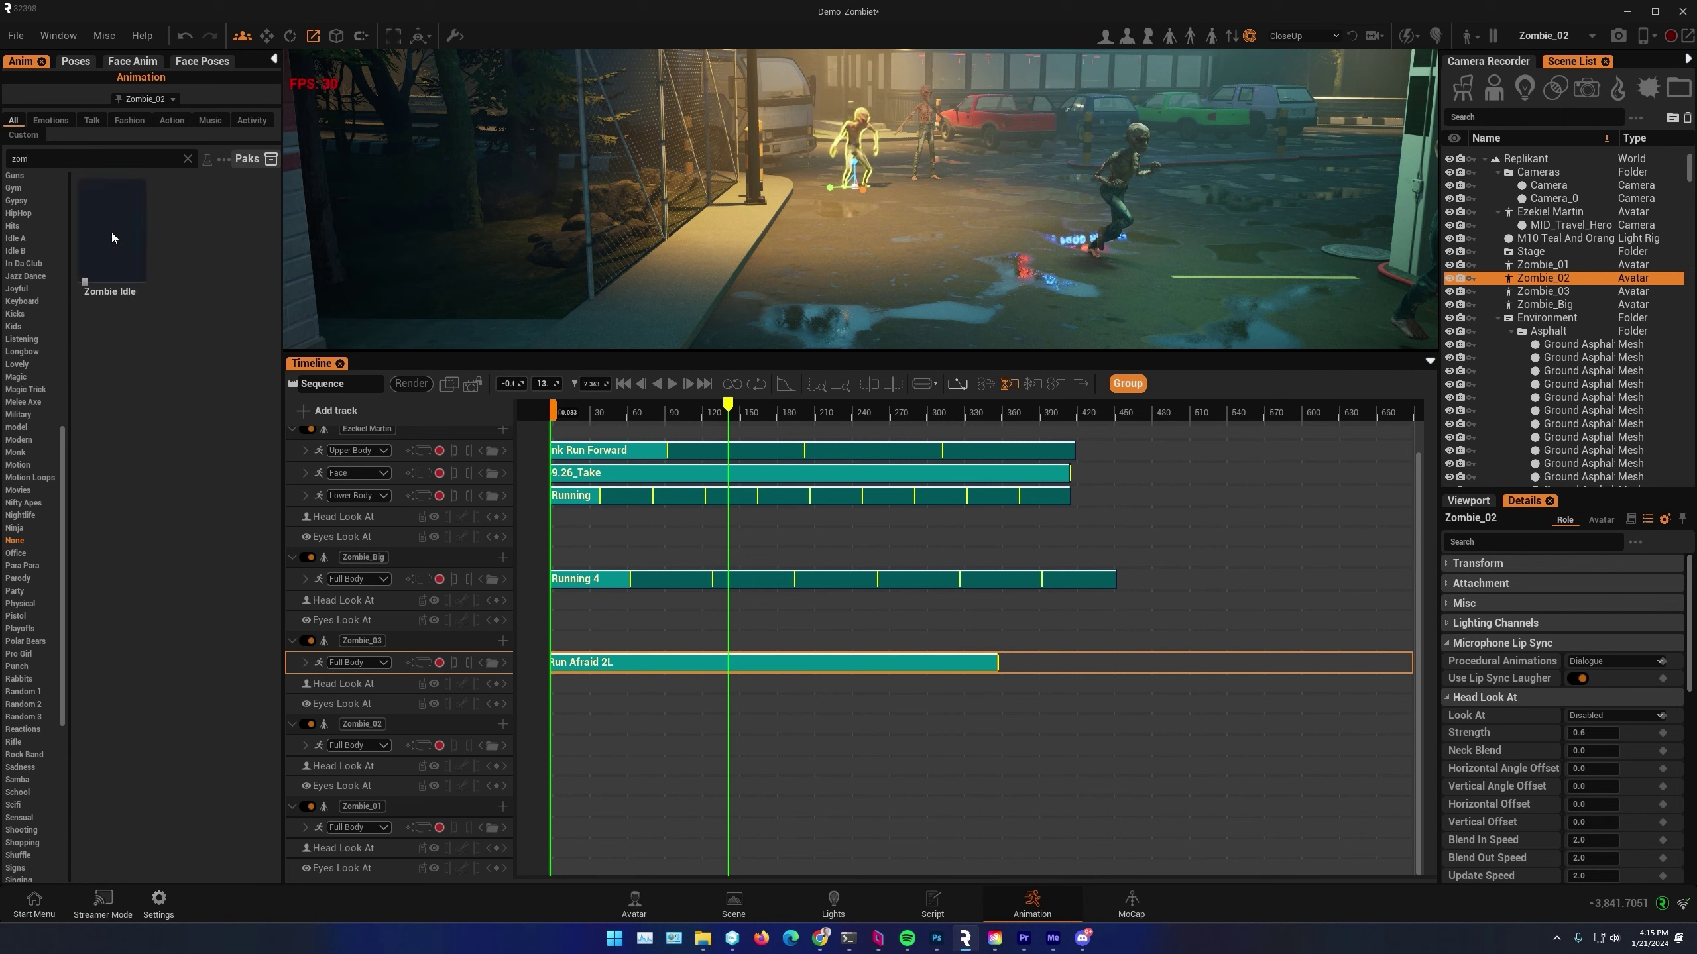
left_click_drag(112, 232, 552, 759)
Move Zombie_02 away from the group to the storefront with the OPEN sign, playing the scene briefly to check the spot
mouse_move(619, 412)
left_mouse_down()
mouse_move(1066, 382)
mouse_move(963, 406)
mouse_move(623, 407)
left_mouse_up()
left_click_drag(997, 176, 375, 333, "alt")
key("w")
left_click_drag(493, 247, 252, 289, "alt")
scroll(486, 195, "down", 2)
left_click_drag(485, 195, 518, 298, "alt")
left_click_drag(518, 298, 363, 182, "alt")
key("space")
key("space")
right_click_drag(729, 205, 719, 205)
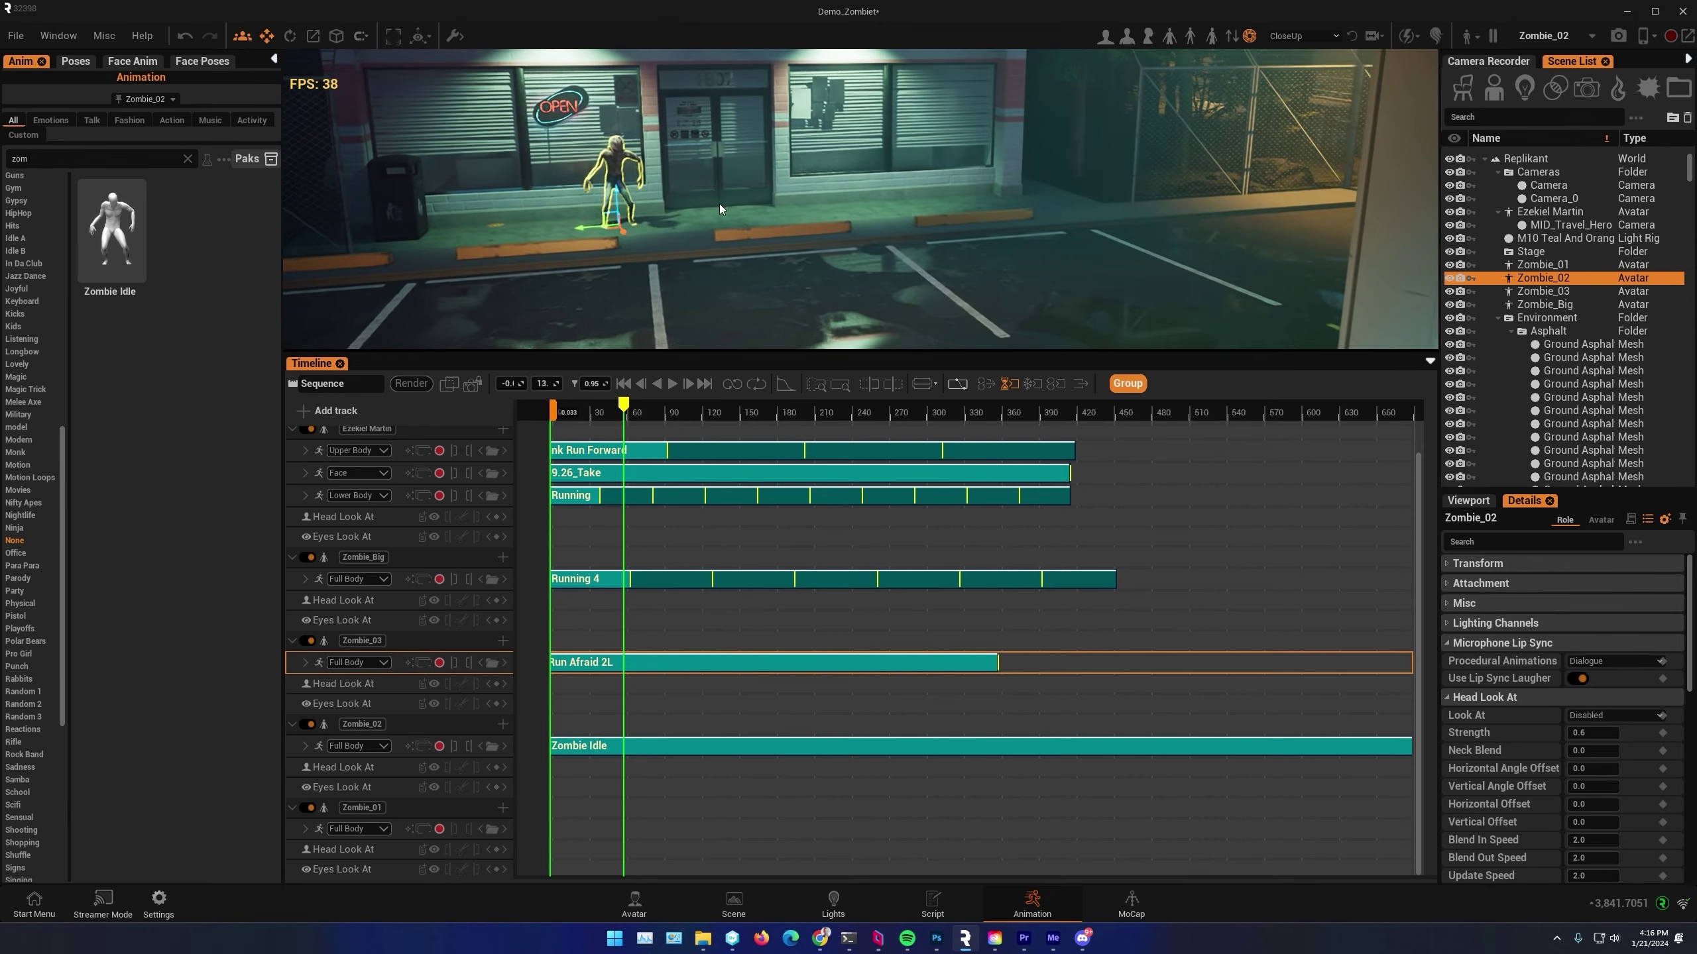
Nudge Zombie_02 toward the parking stops in front of the storefront and check its placement against the runners
left_click_drag(621, 231, 627, 243)
right_click_drag(627, 244, 695, 246)
key("r")
left_click_drag(624, 408, 617, 461)
scroll(689, 226, "down", 1)
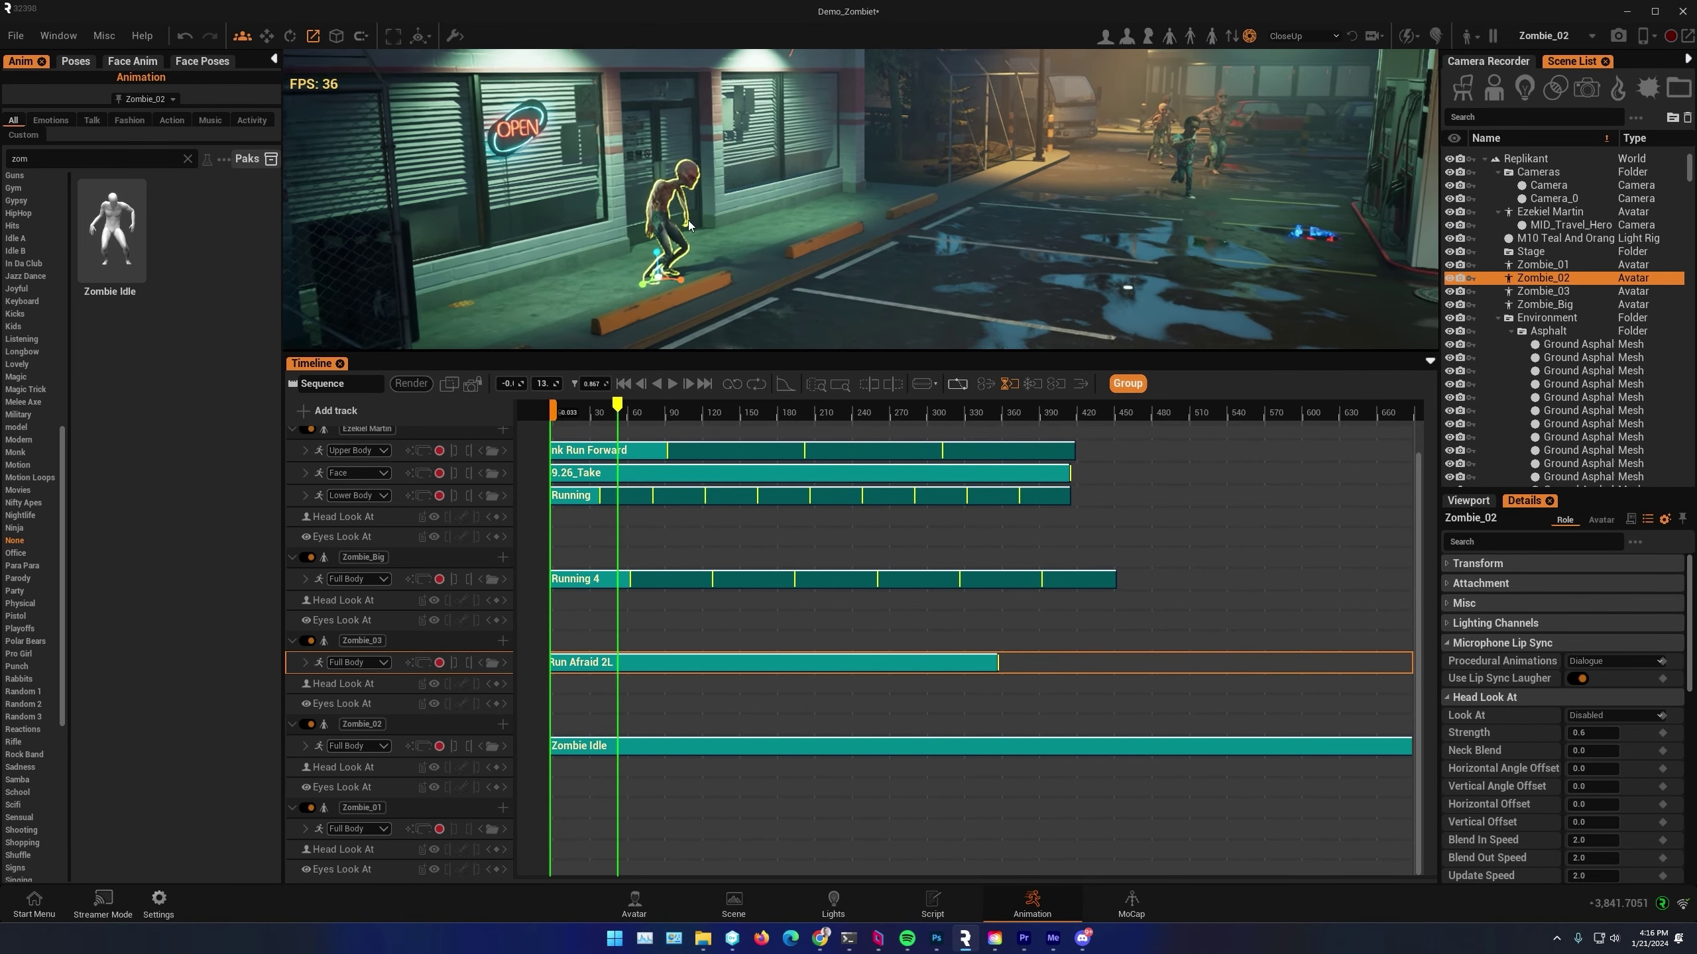
scroll(690, 226, "down", 1)
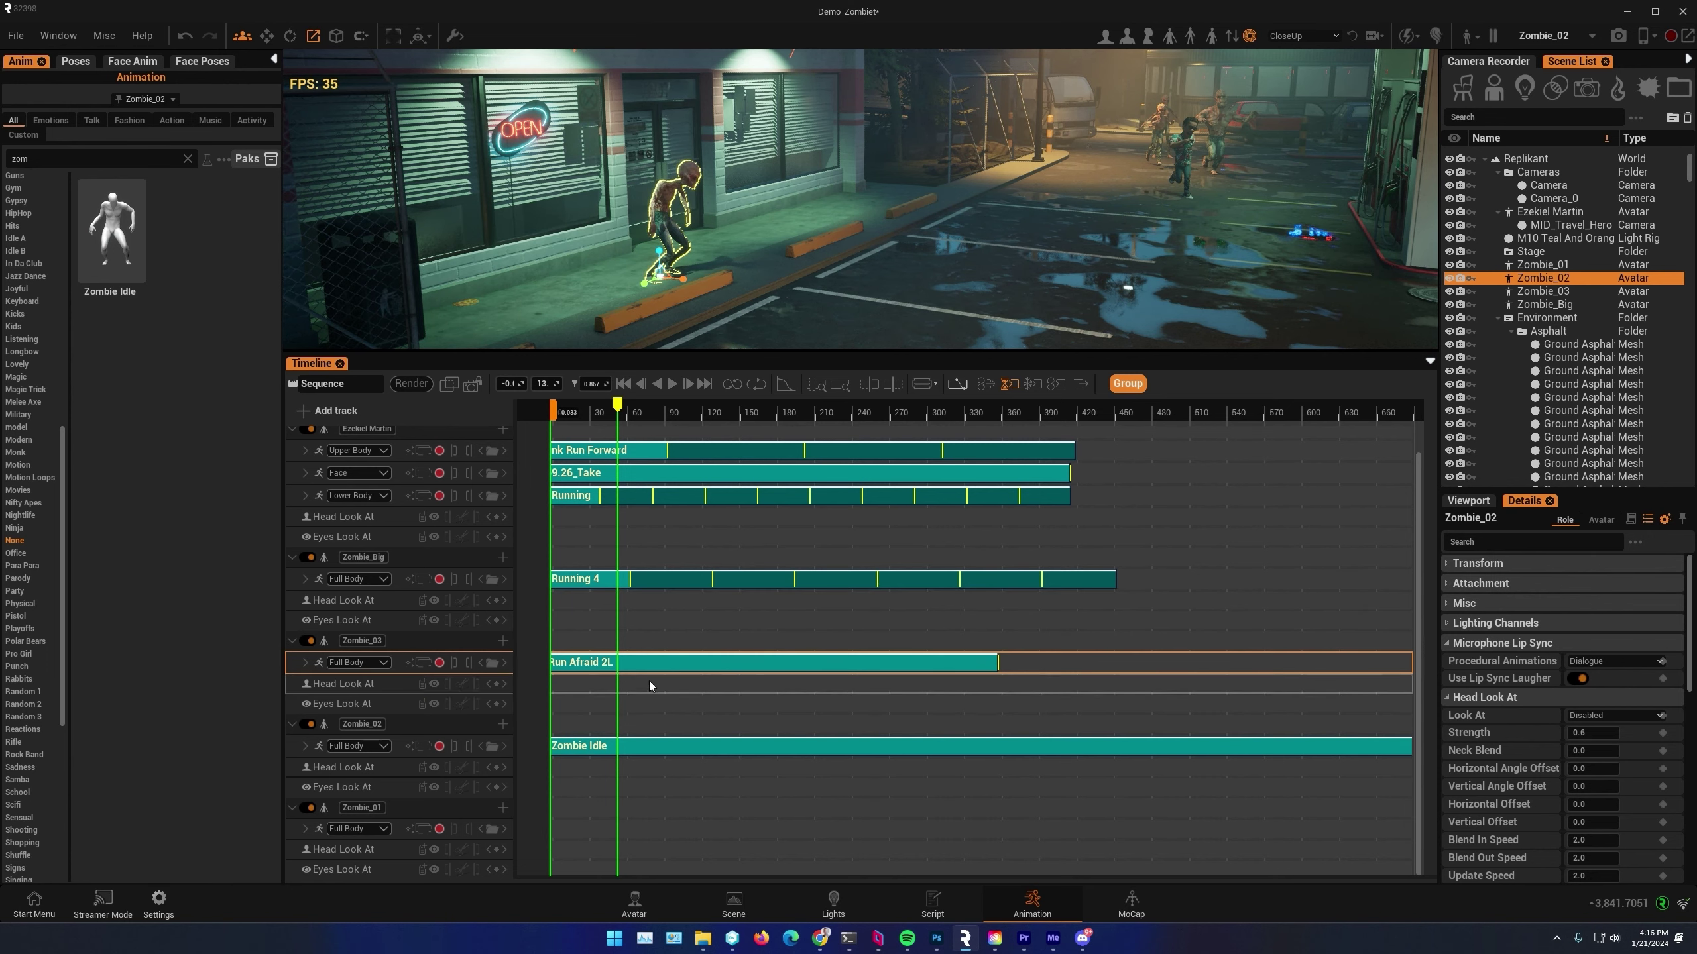
Add a Head Look At key for Zombie_02 at the sequence start, with mode Target and Zombie_Big as the target
left_click(596, 747)
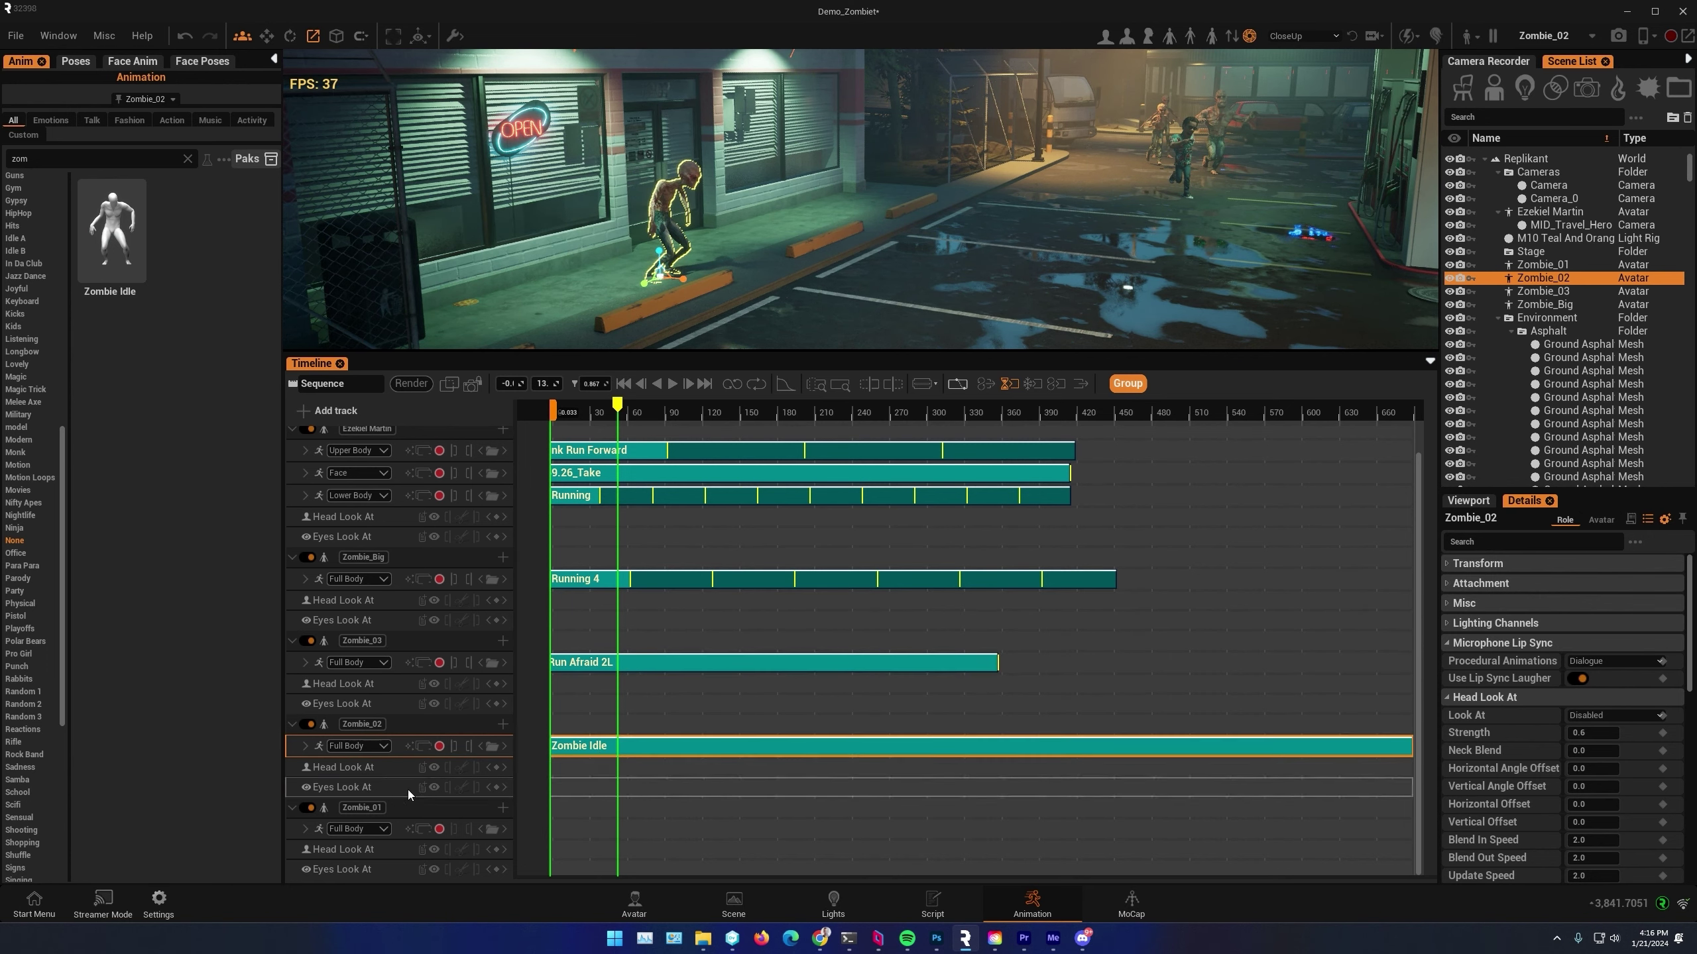
left_click(624, 383)
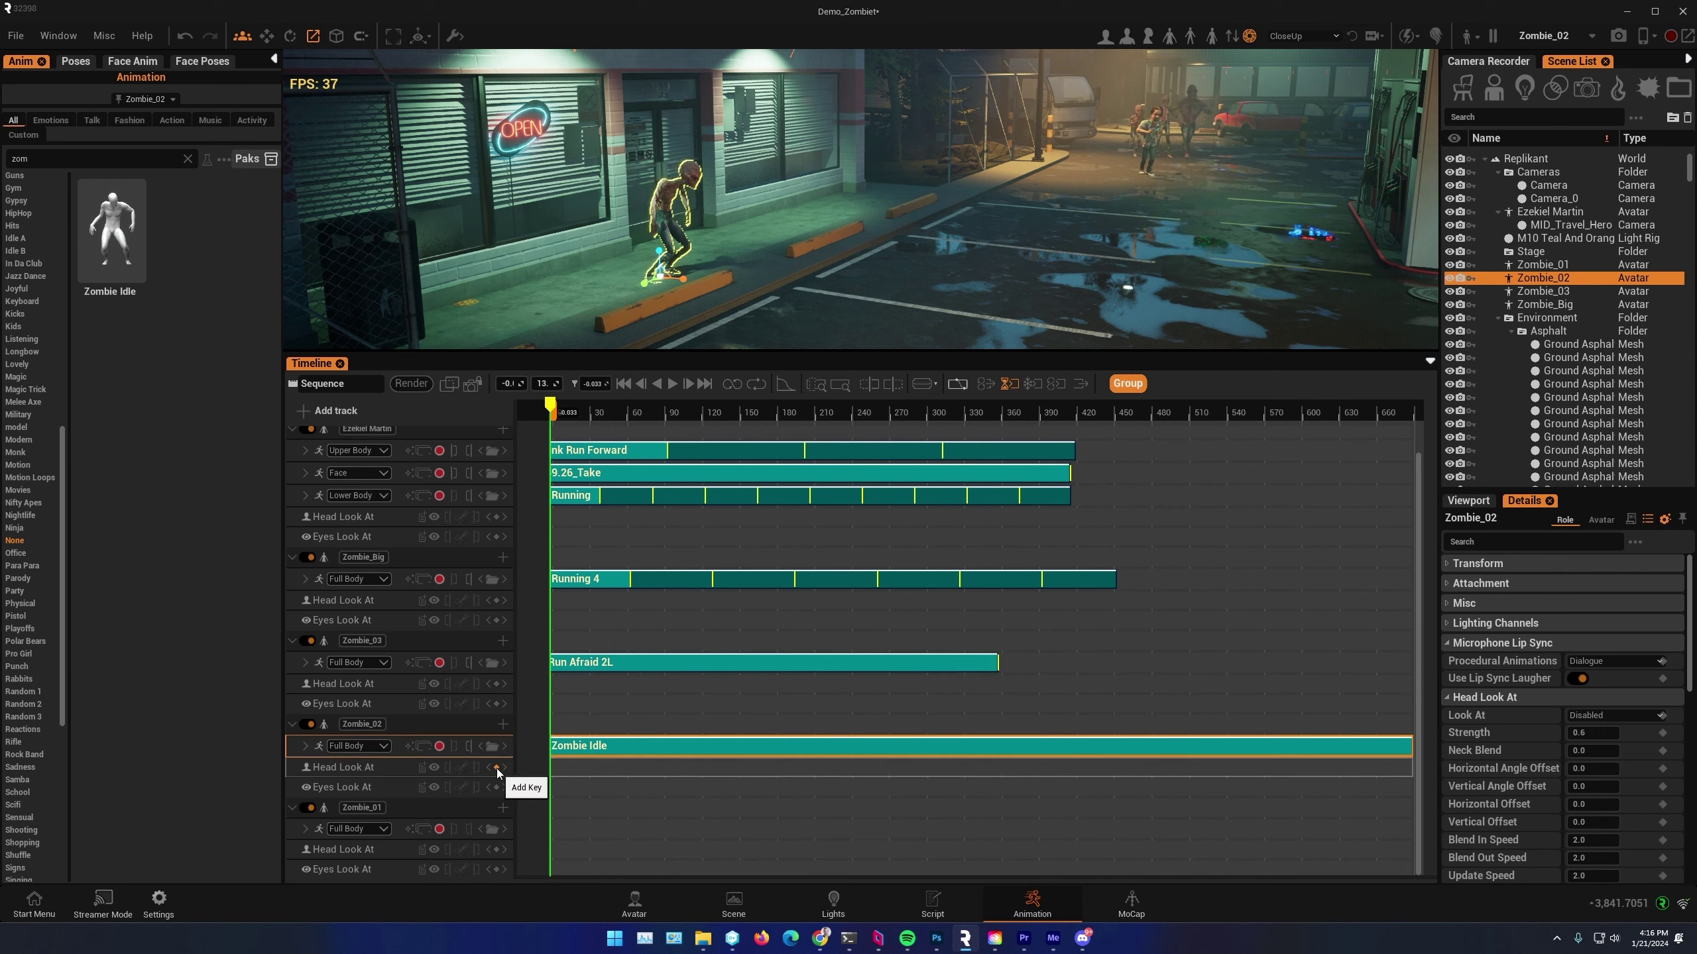
left_click(498, 769)
key("space")
double_click(562, 768)
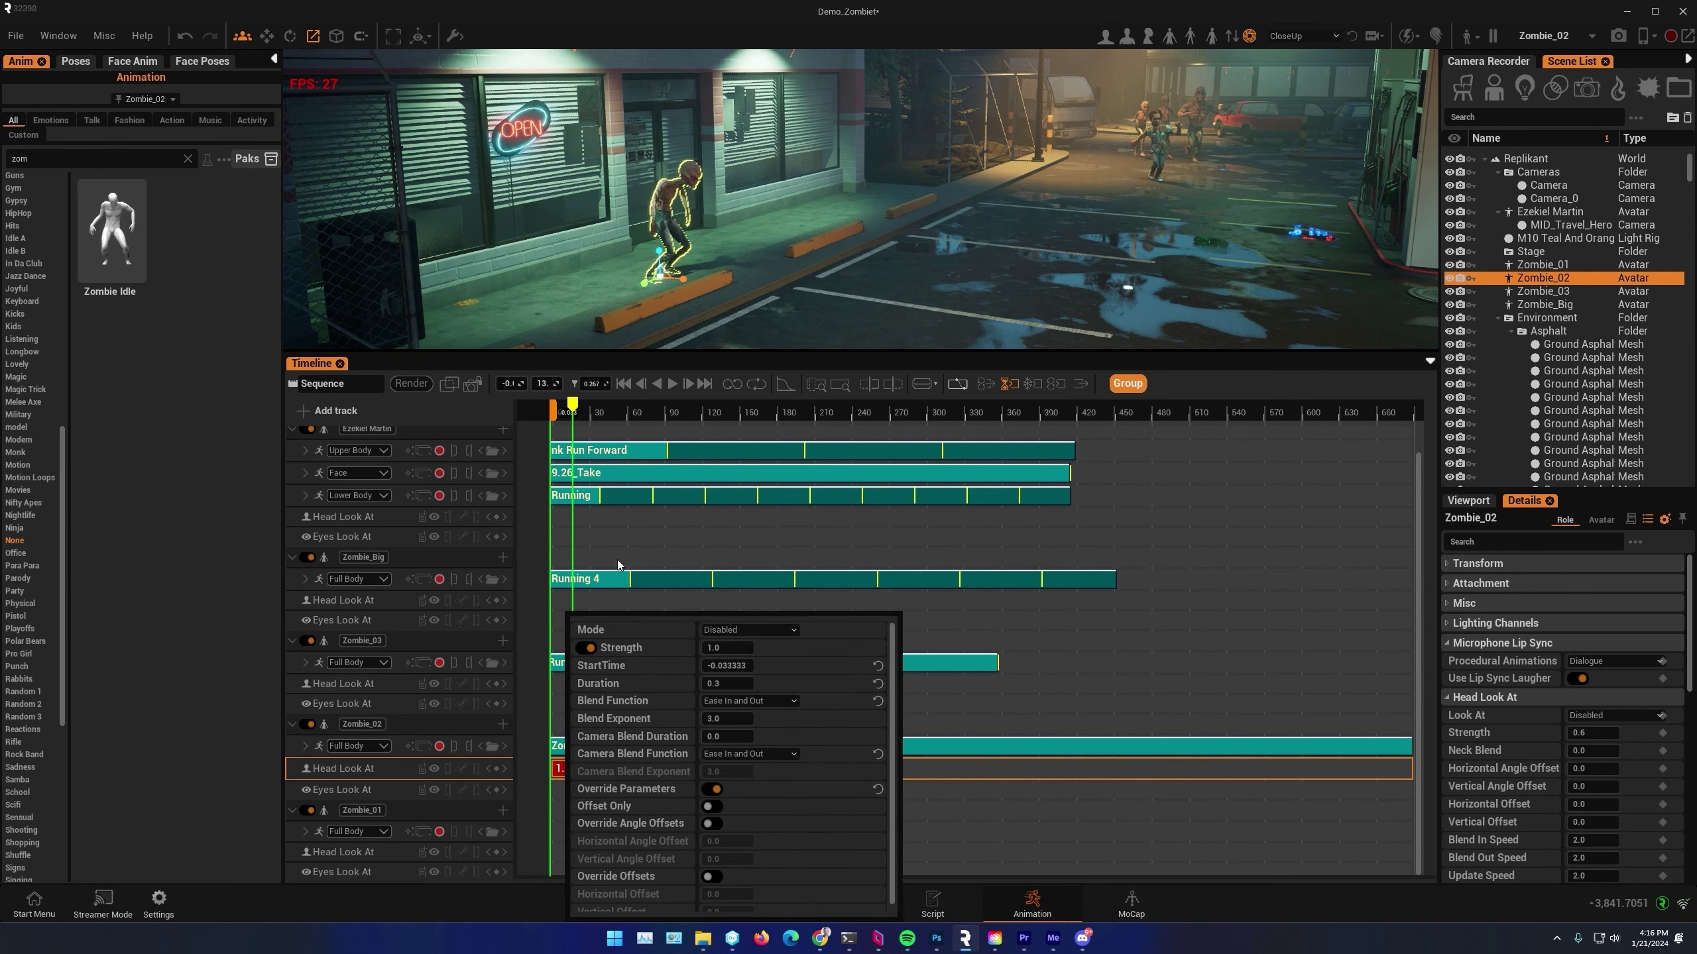
left_click(792, 629)
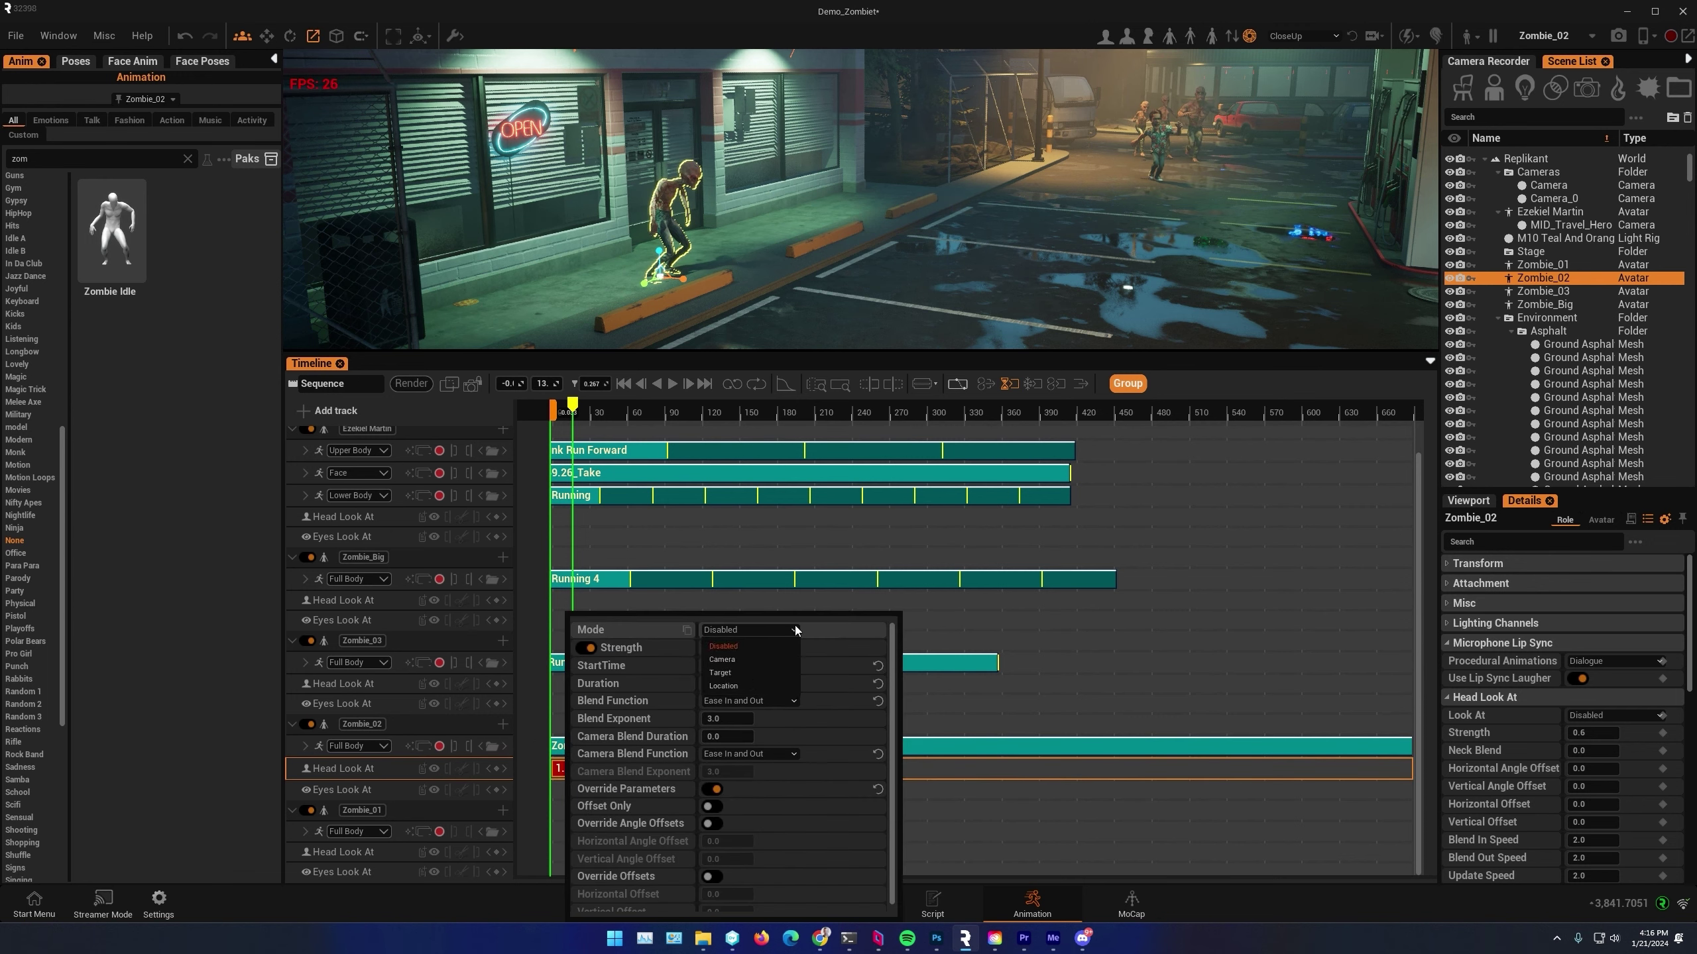
left_click(722, 672)
left_click(734, 651)
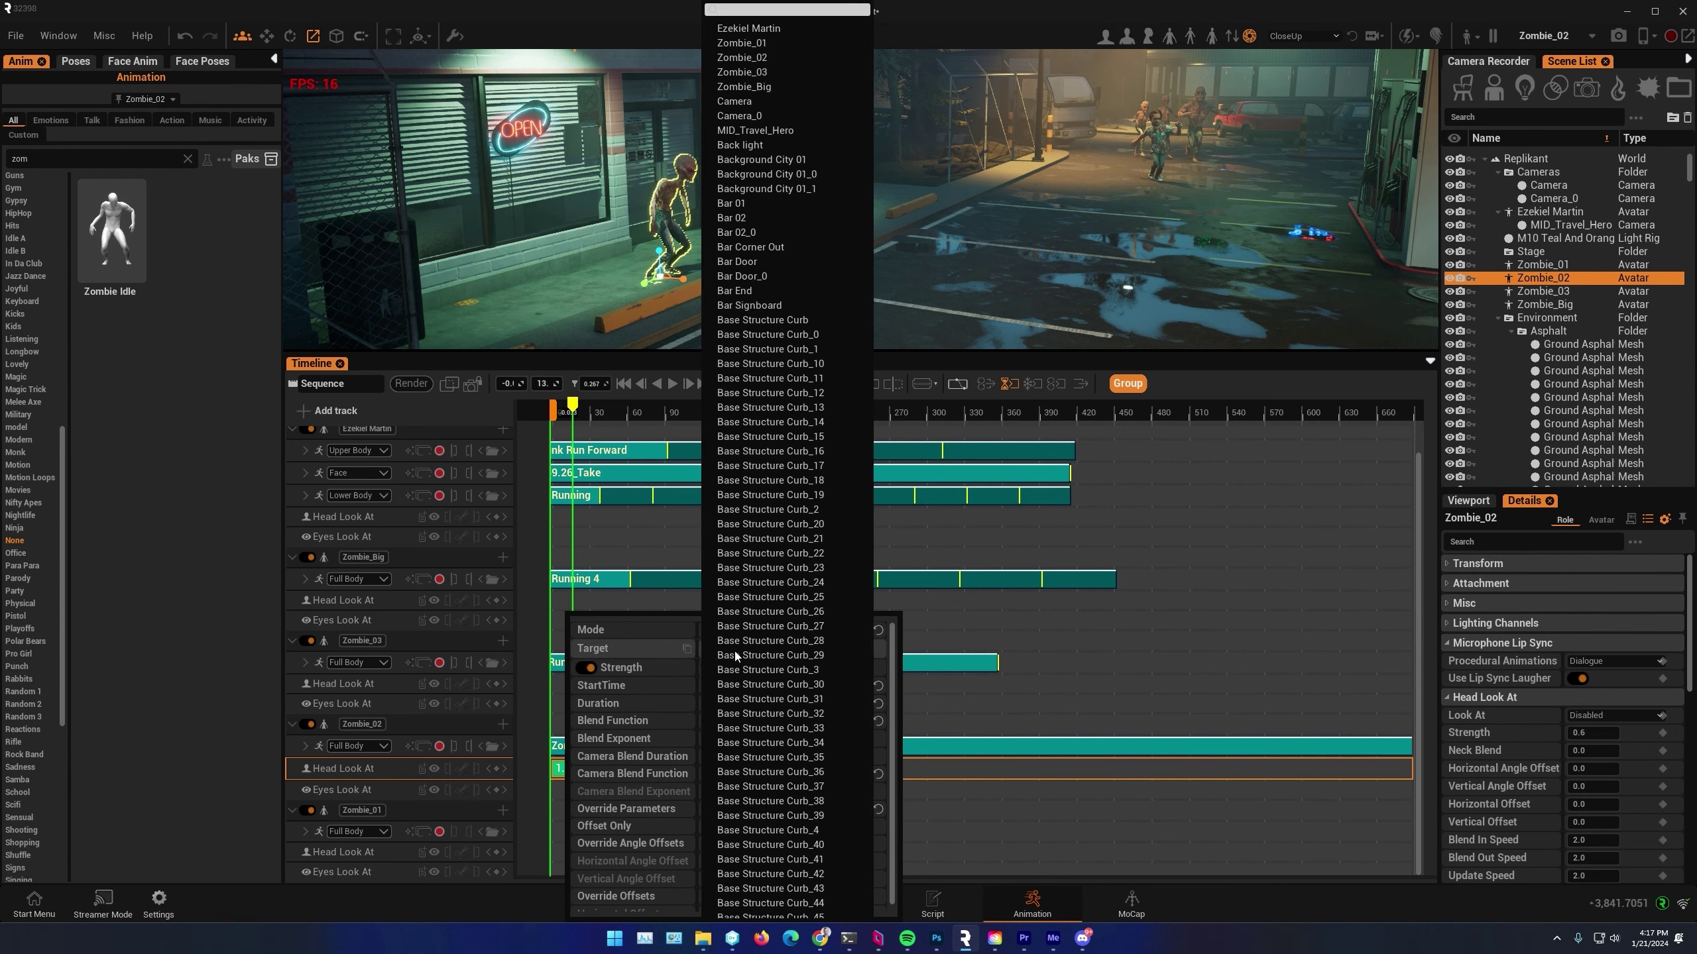
left_click(766, 83)
left_click(745, 519)
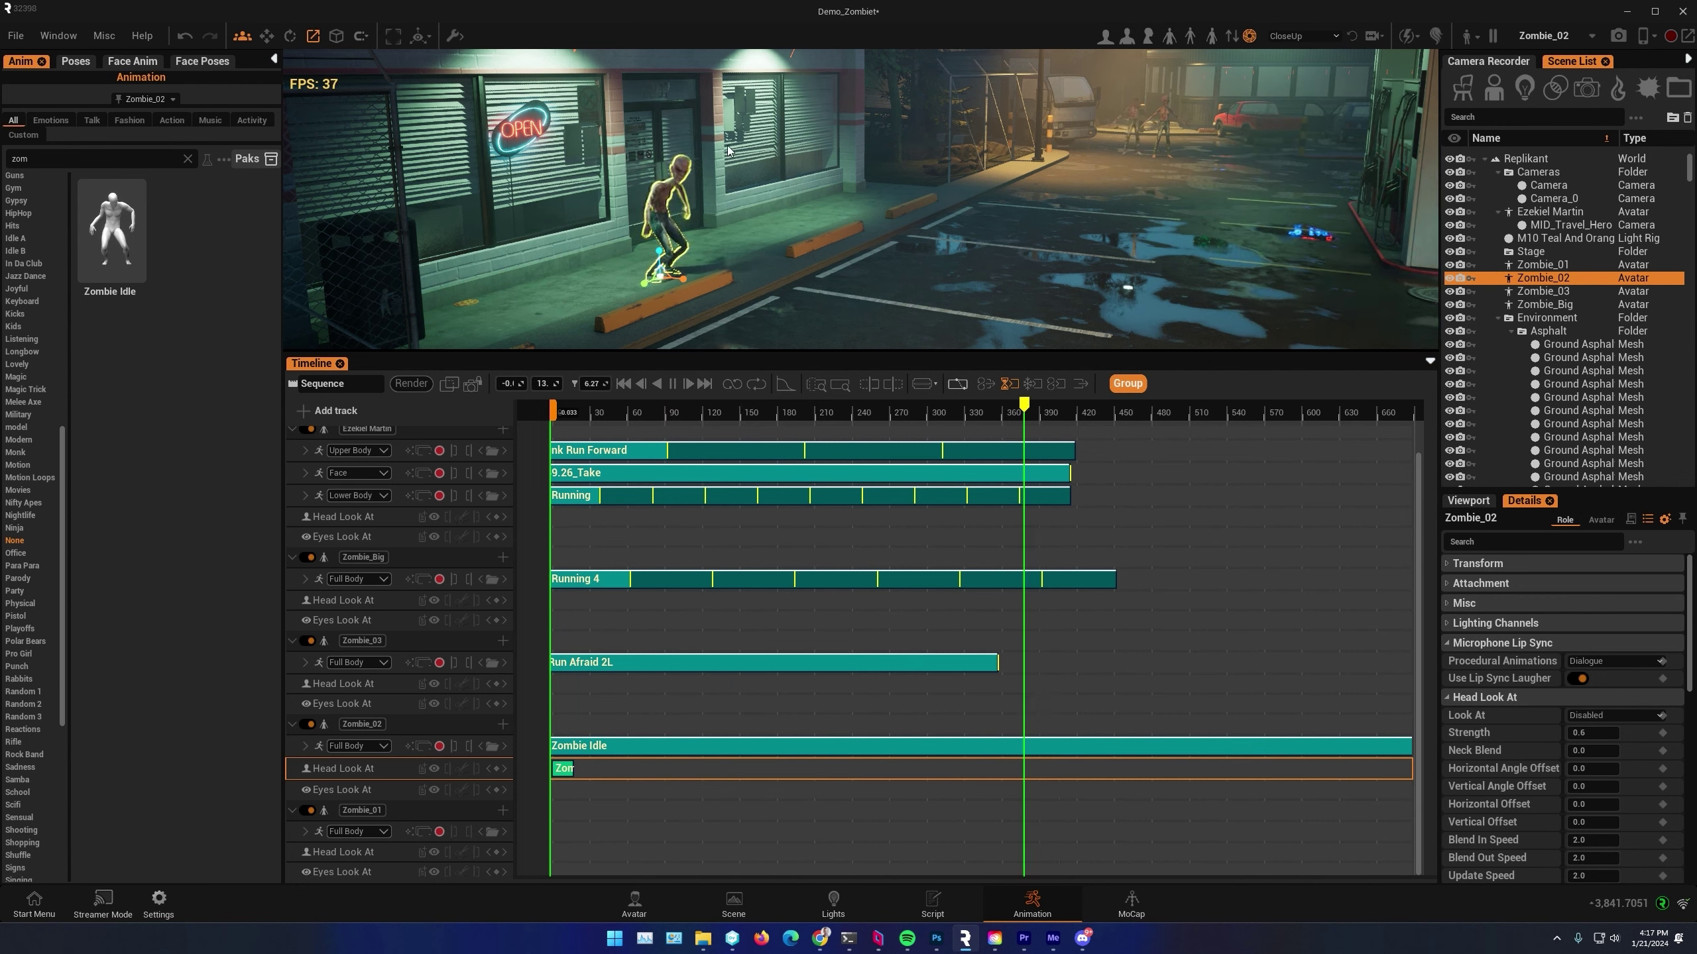
Scrub through the sequence and inspect Zombie_02's head tracking and the chase from several viewpoints near the storefront
left_click_drag(754, 413, 920, 393)
left_click_drag(848, 391, 848, 389)
right_click_drag(868, 281, 768, 238)
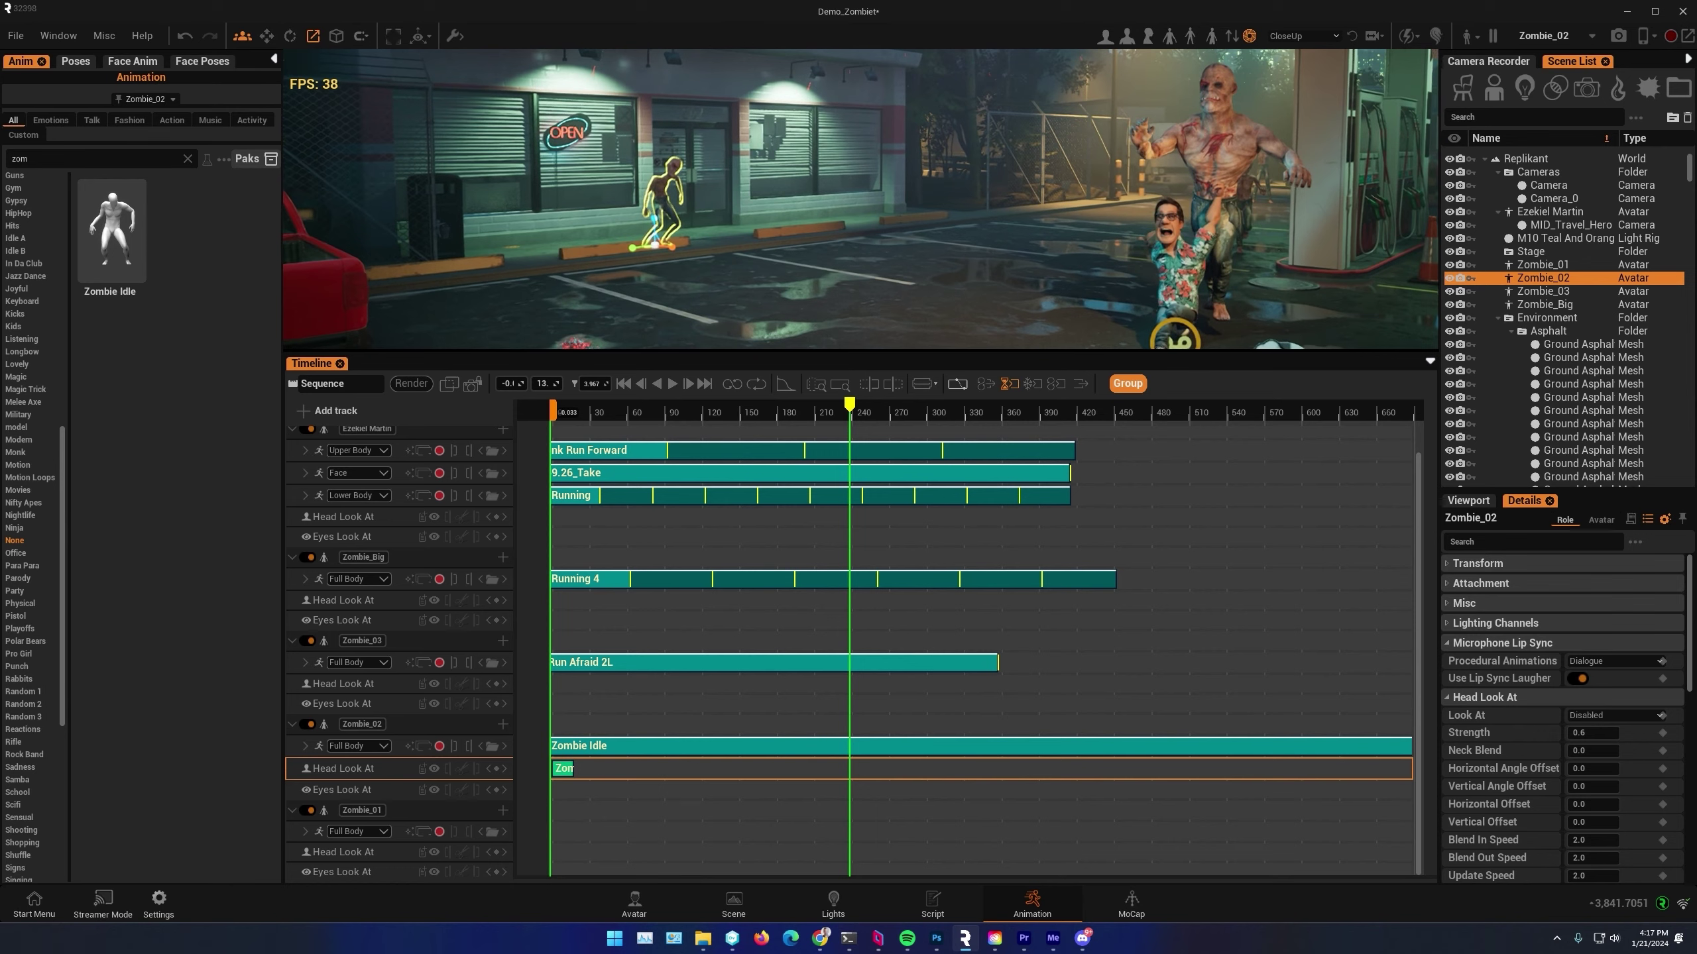
left_click_drag(839, 413, 625, 425)
right_click_drag(1069, 174, 1257, 221)
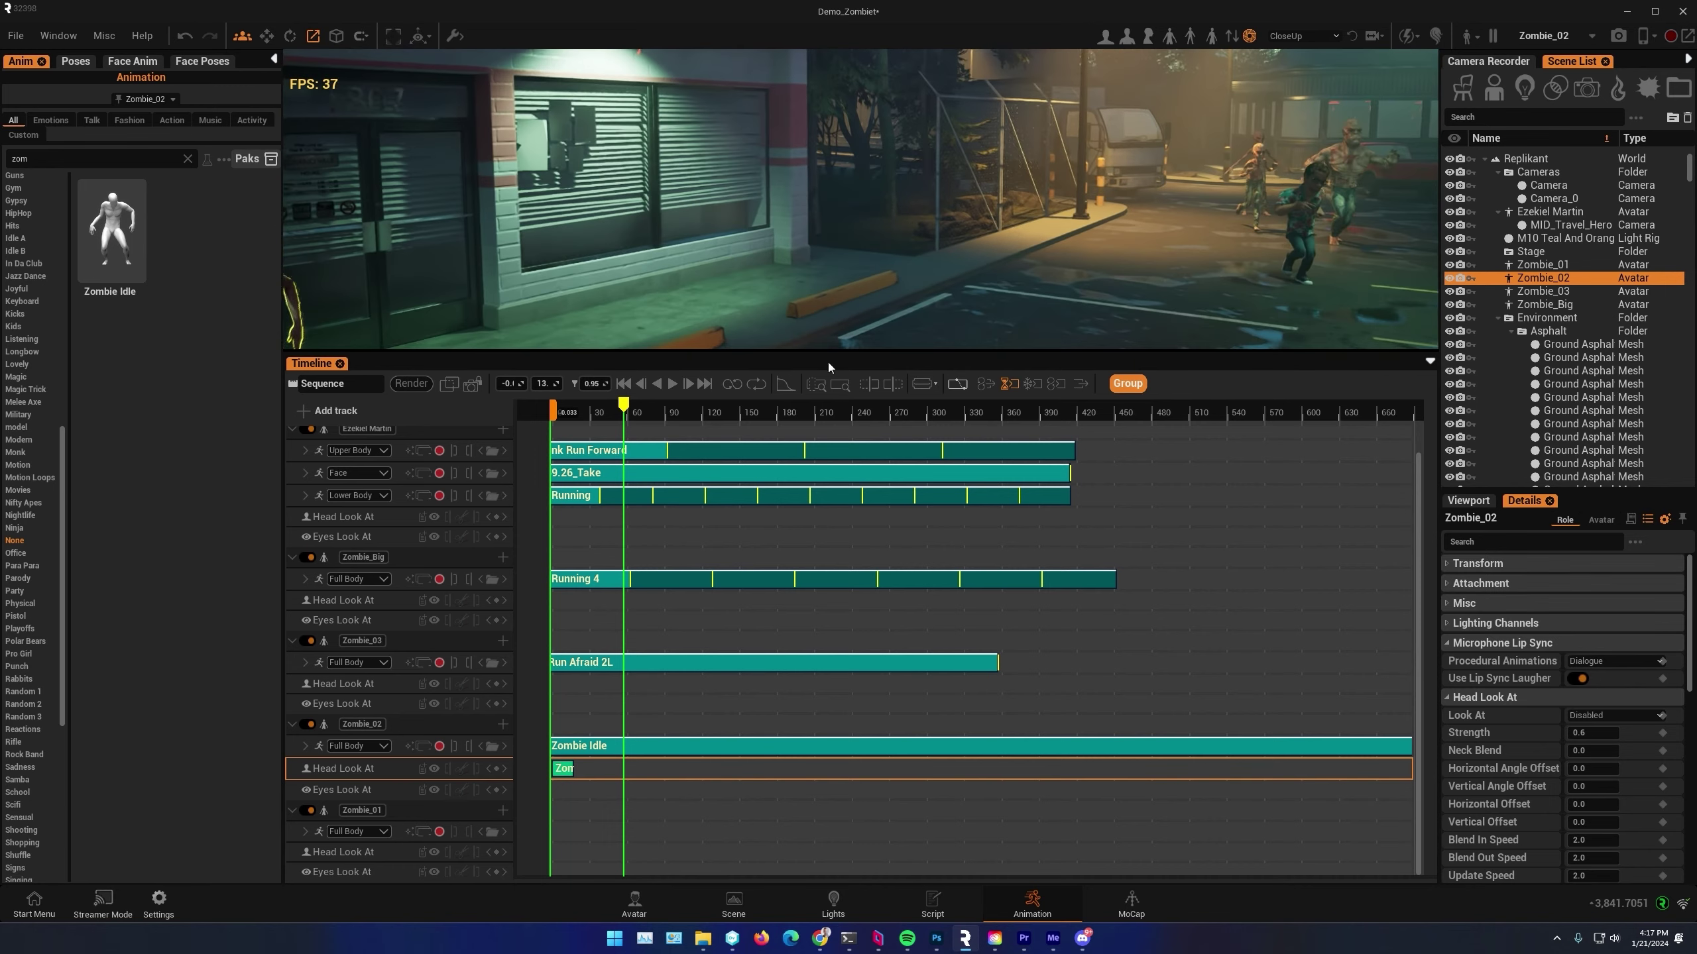
left_click_drag(623, 406, 664, 406)
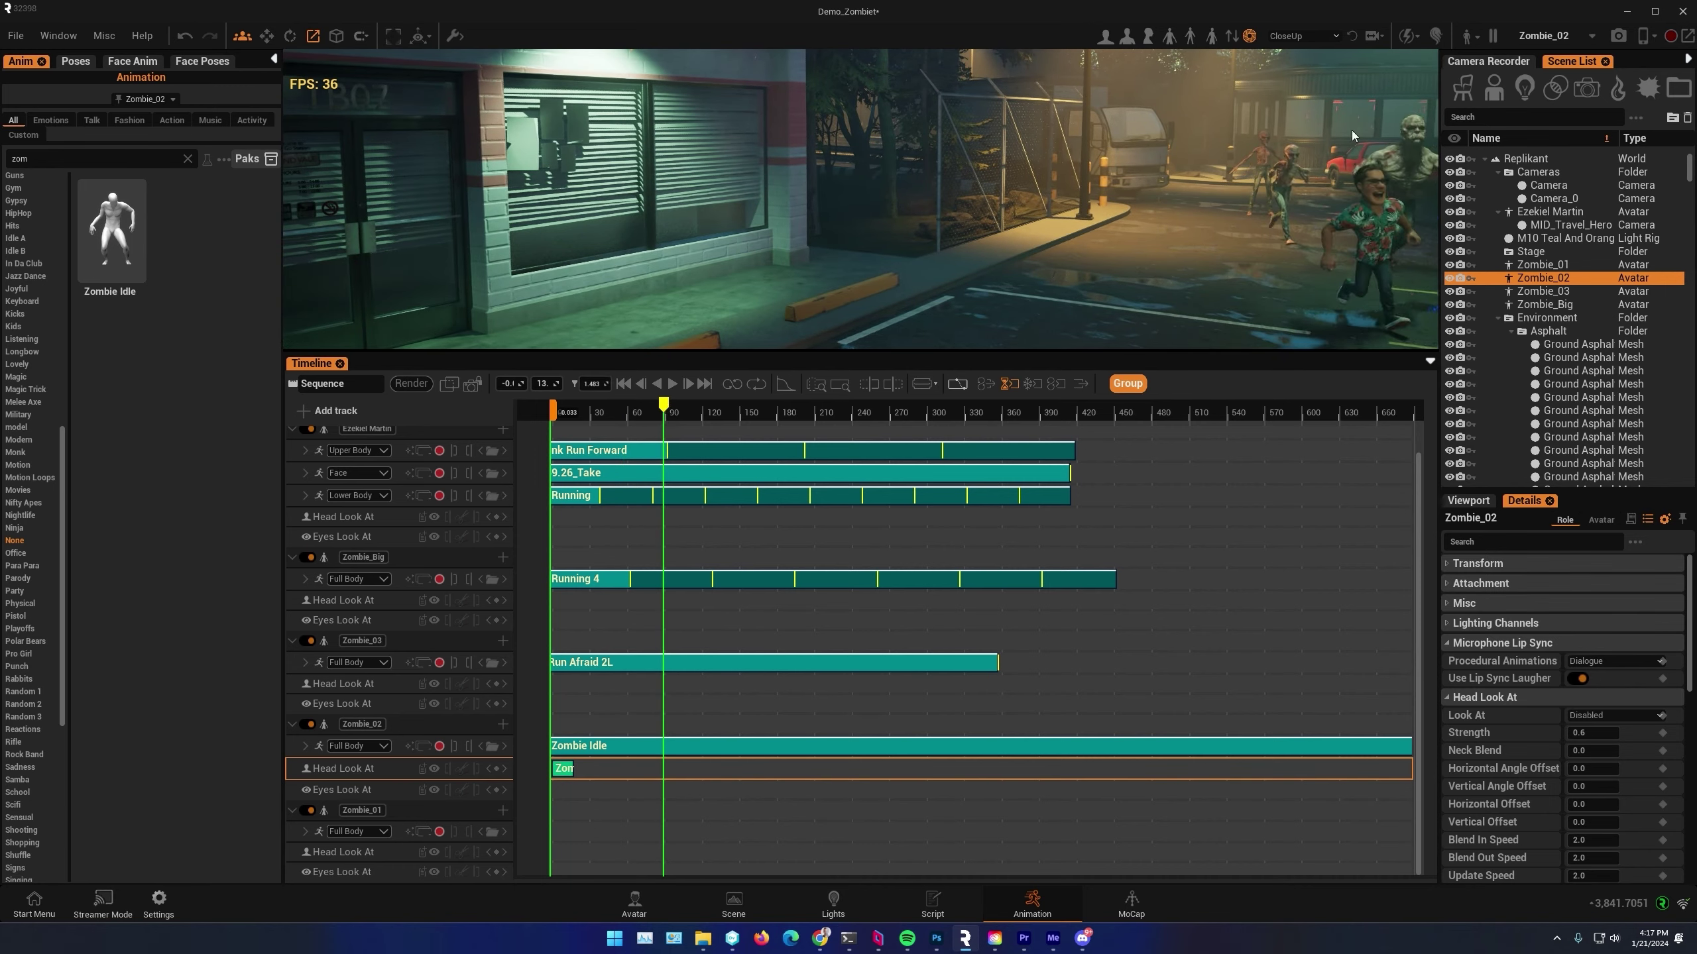
Copy Zombie_Big's Running 4 clip to the start of Zombie_01's Full Body track and shorten it to end around frame 357
left_click(1264, 154)
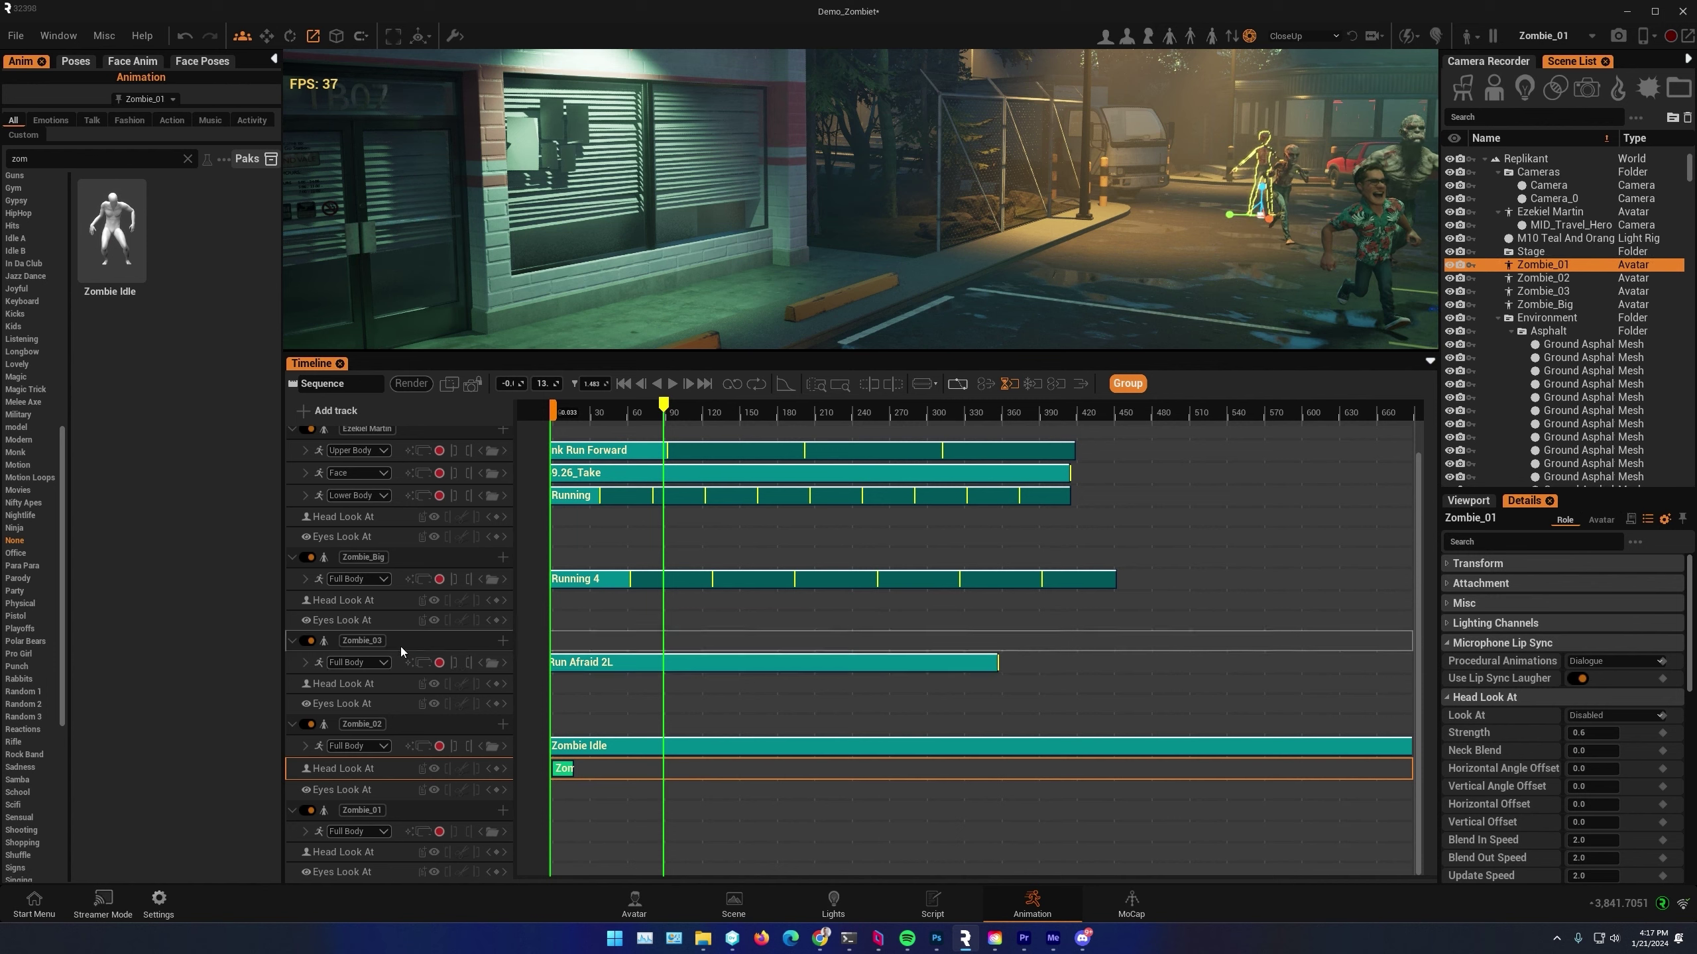
scroll(1287, 218, "down", 5)
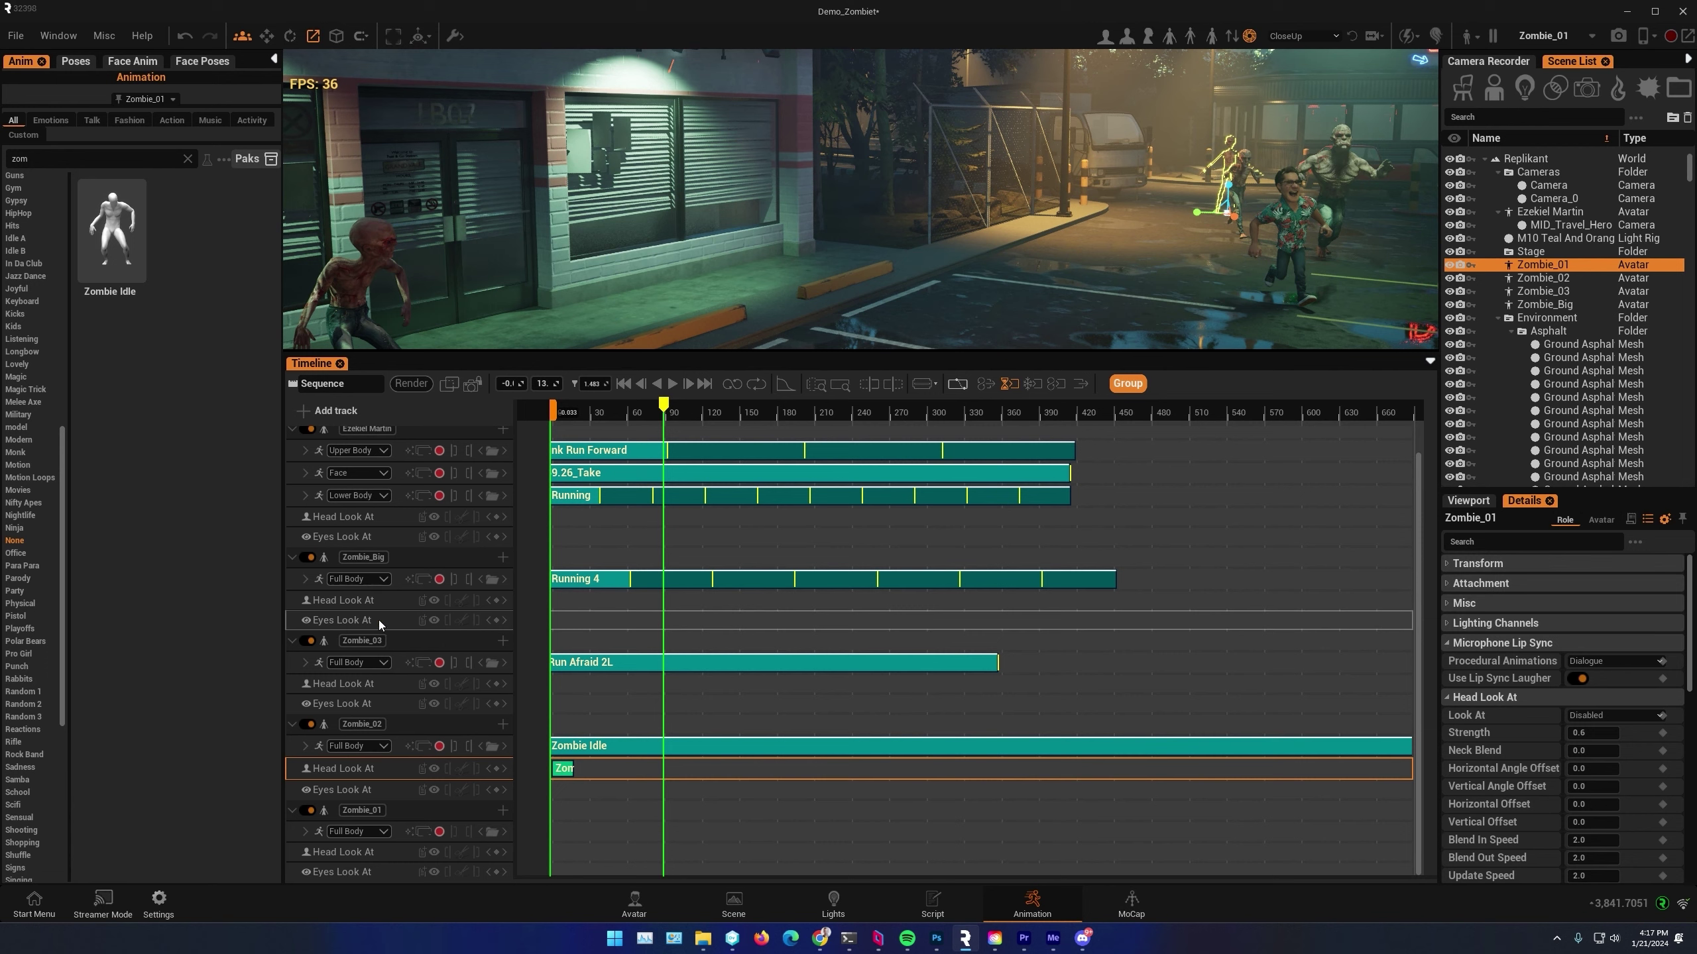
left_click(618, 580)
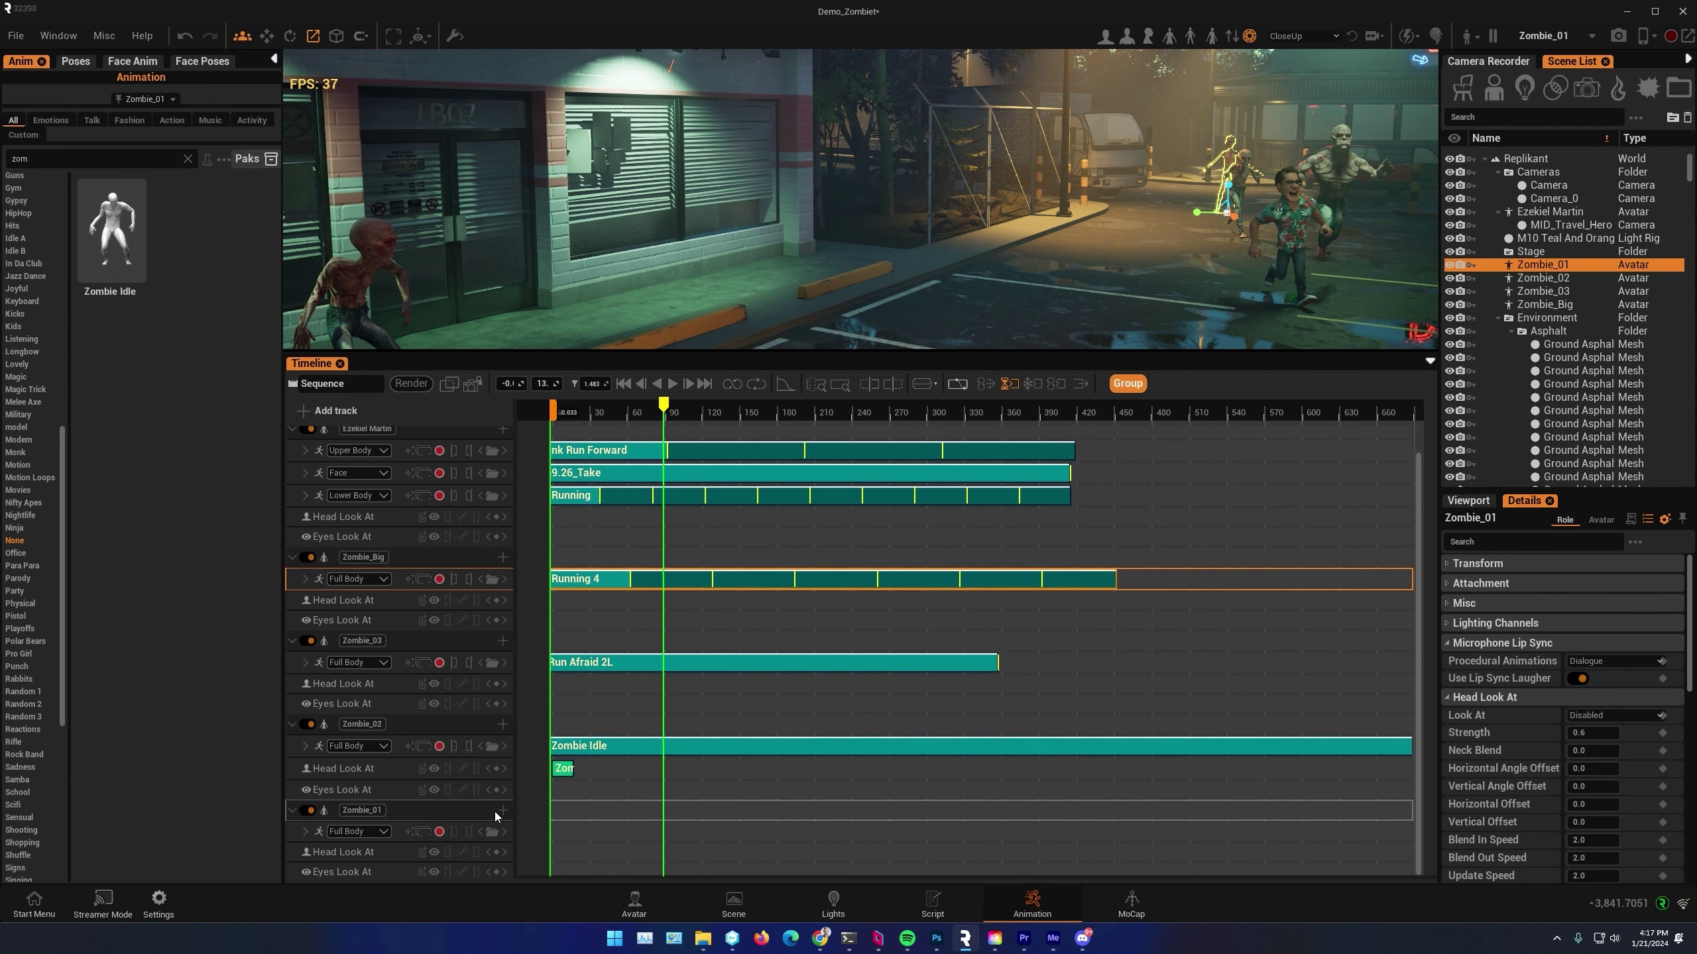
left_click(395, 836)
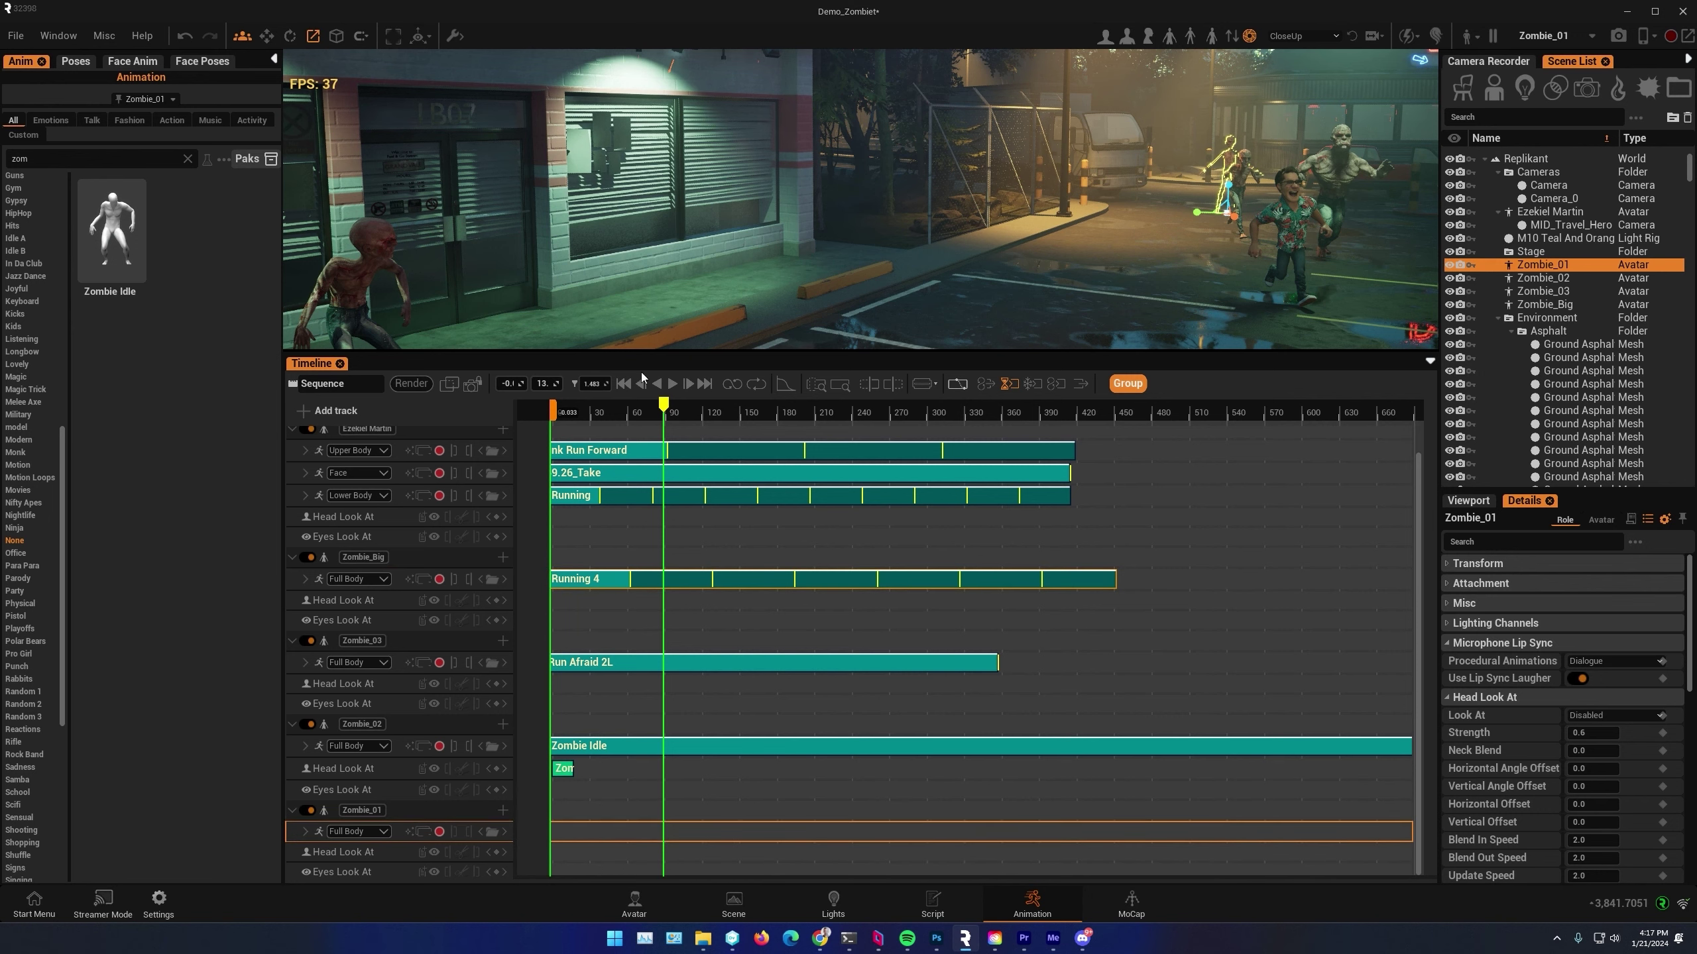
left_click(623, 388)
key("ctrl+v")
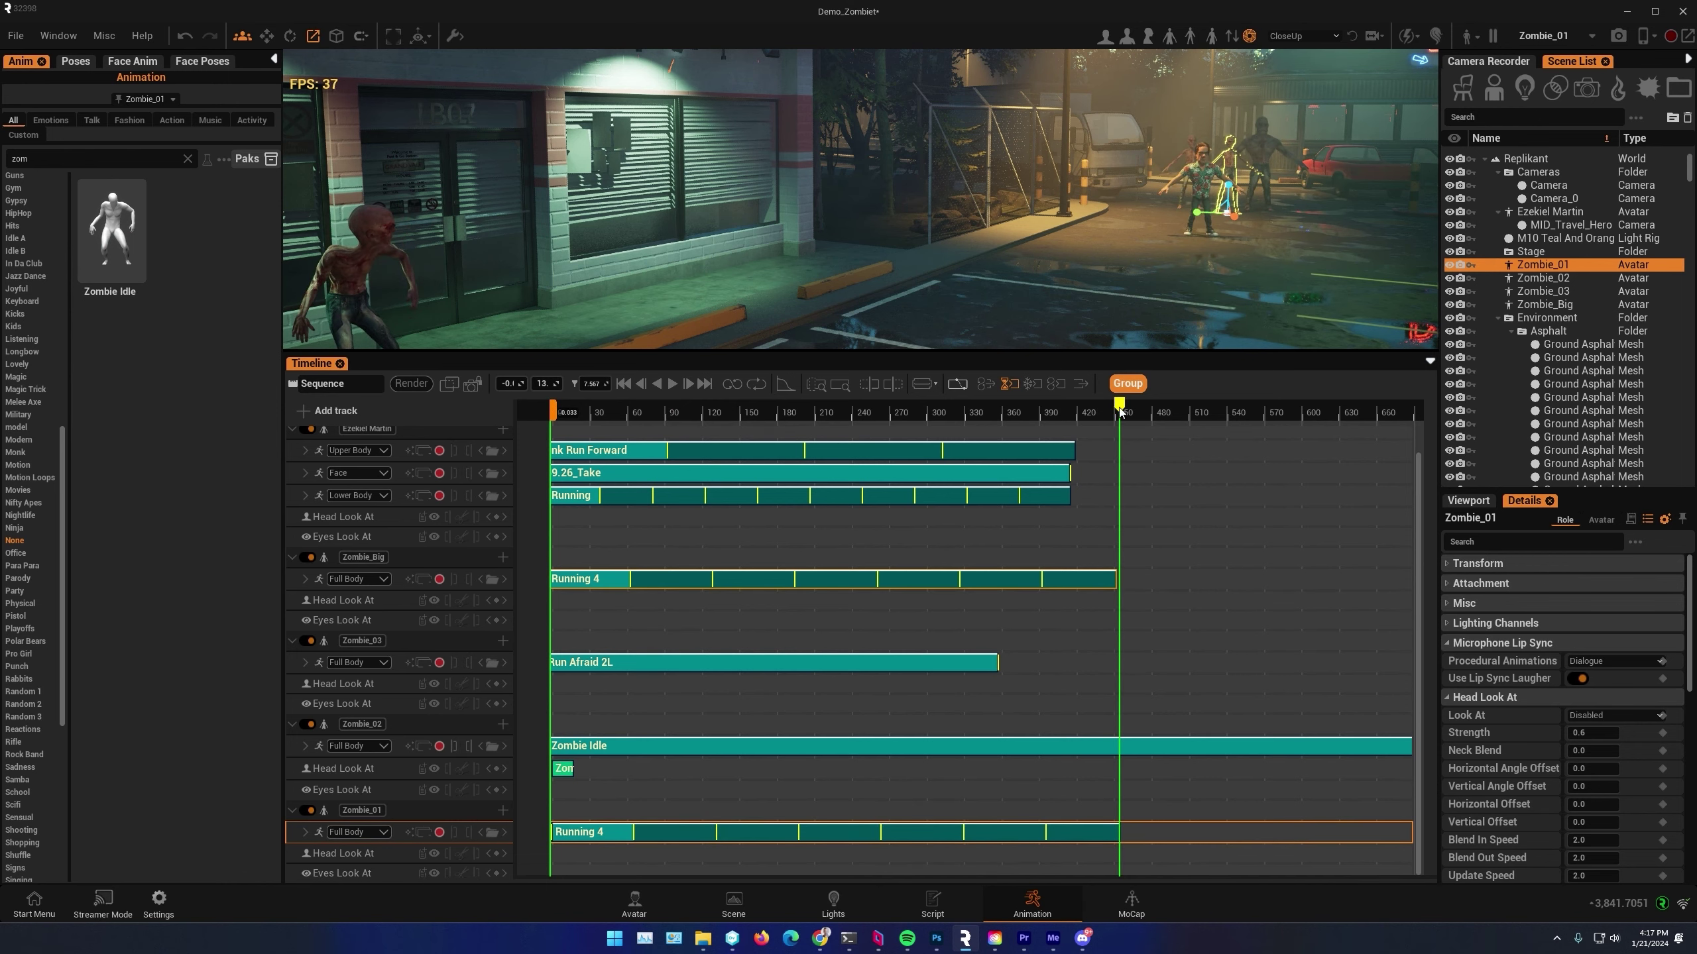
left_click_drag(1120, 411, 656, 456)
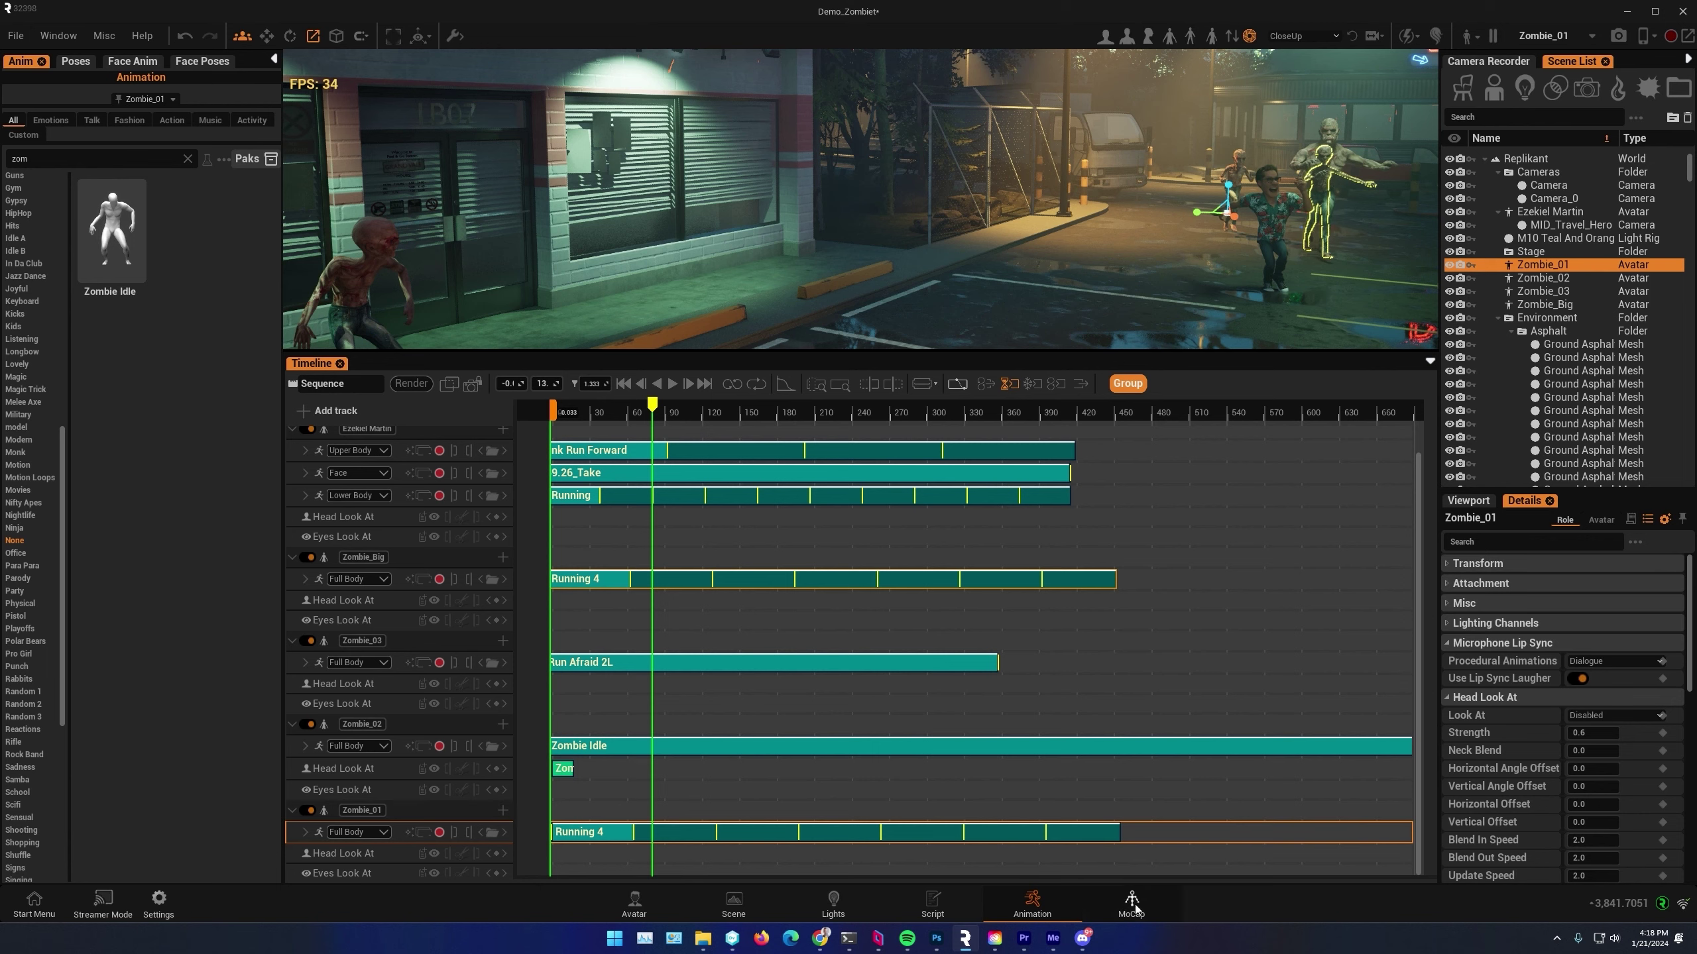
left_click_drag(1120, 836, 1068, 838)
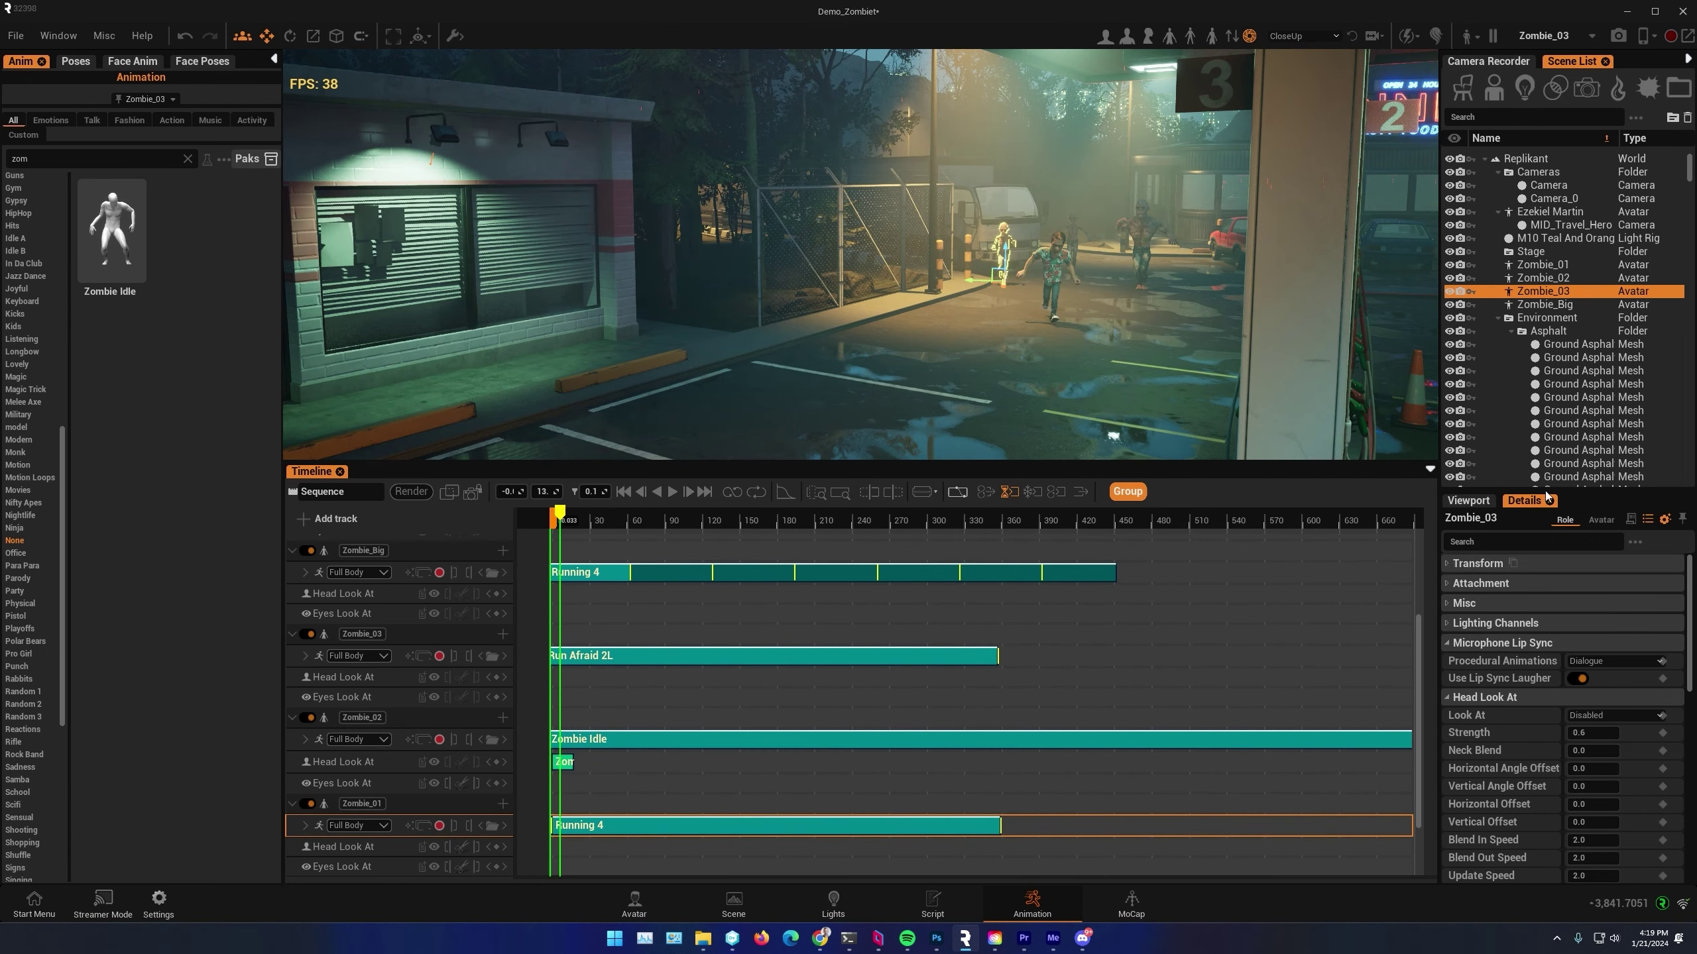
Key Zombie_03's position and rotation near the start of the sequence
left_click(1448, 564)
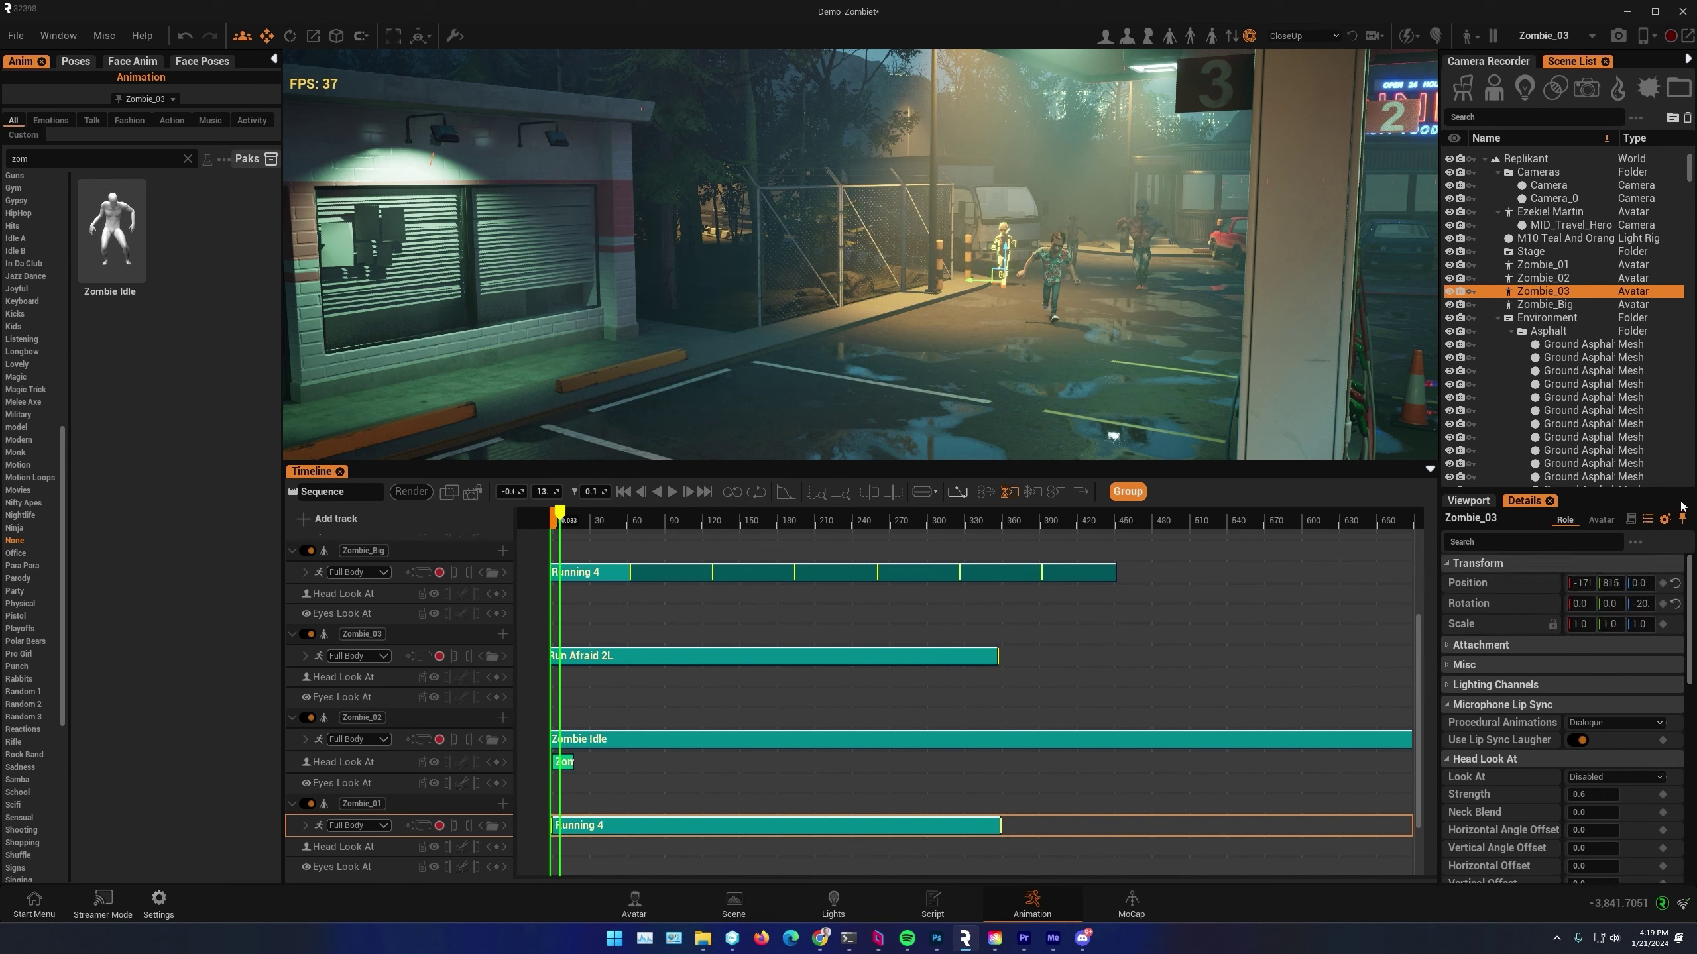
left_click(1663, 584)
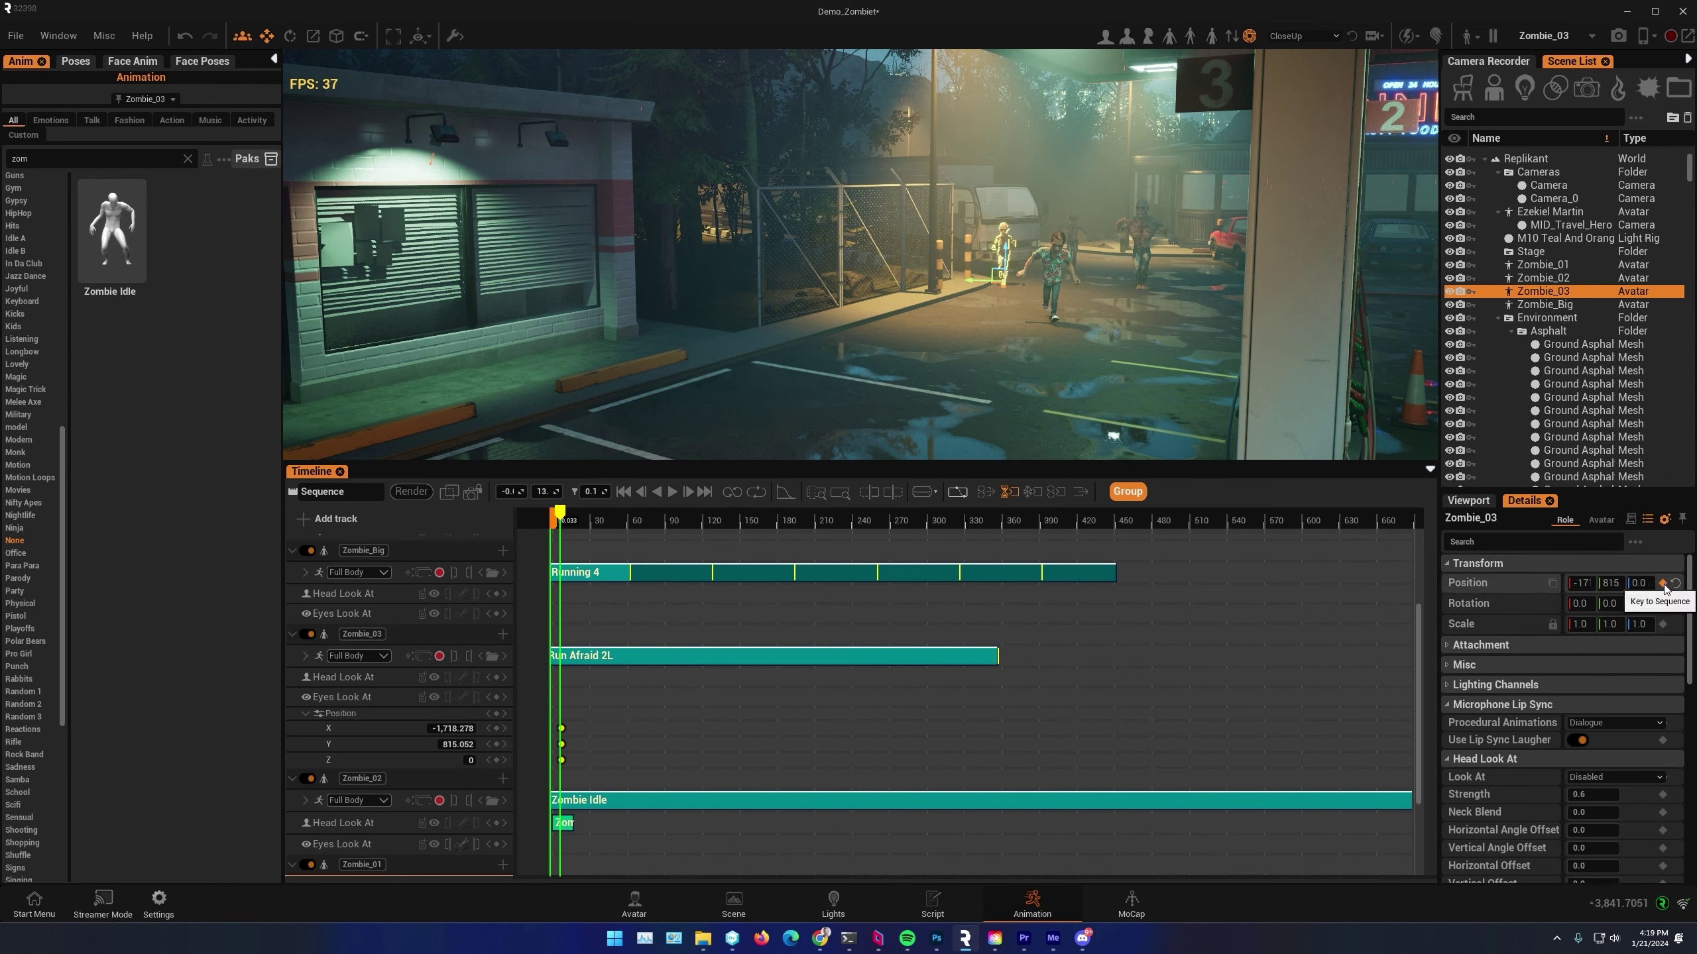
left_click(1663, 604)
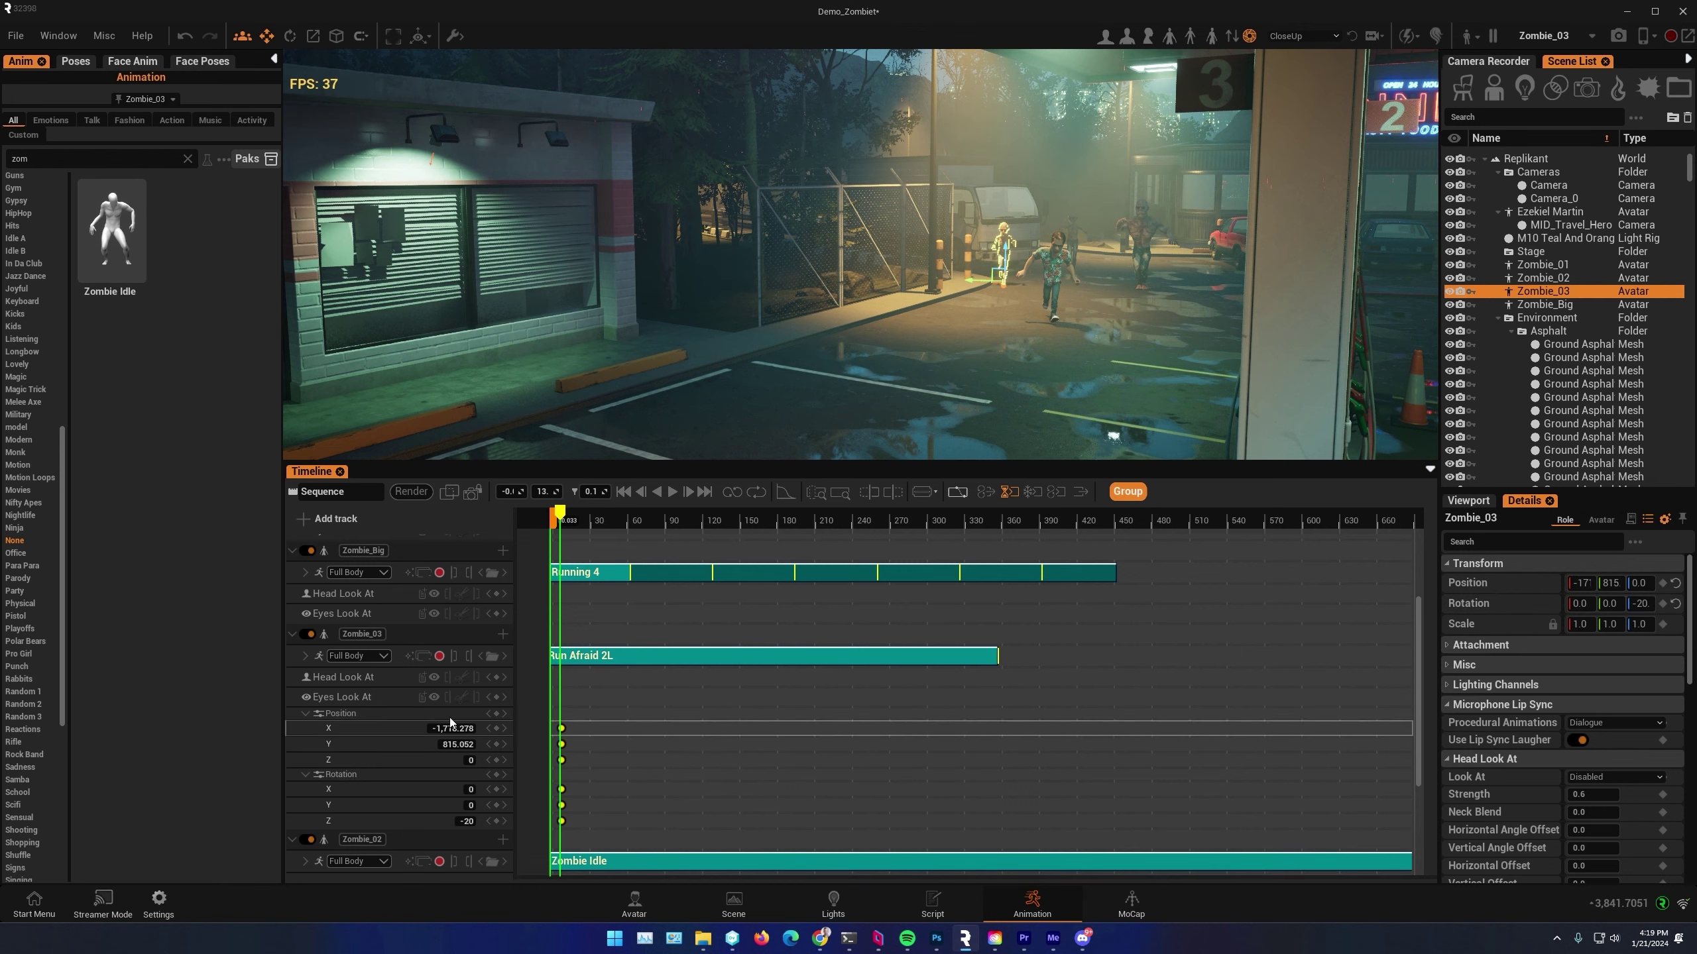
left_click(425, 552)
Key the transforms of Zombie_01 and Zombie_Big near the sequence start and around frame 120
left_click(1081, 228)
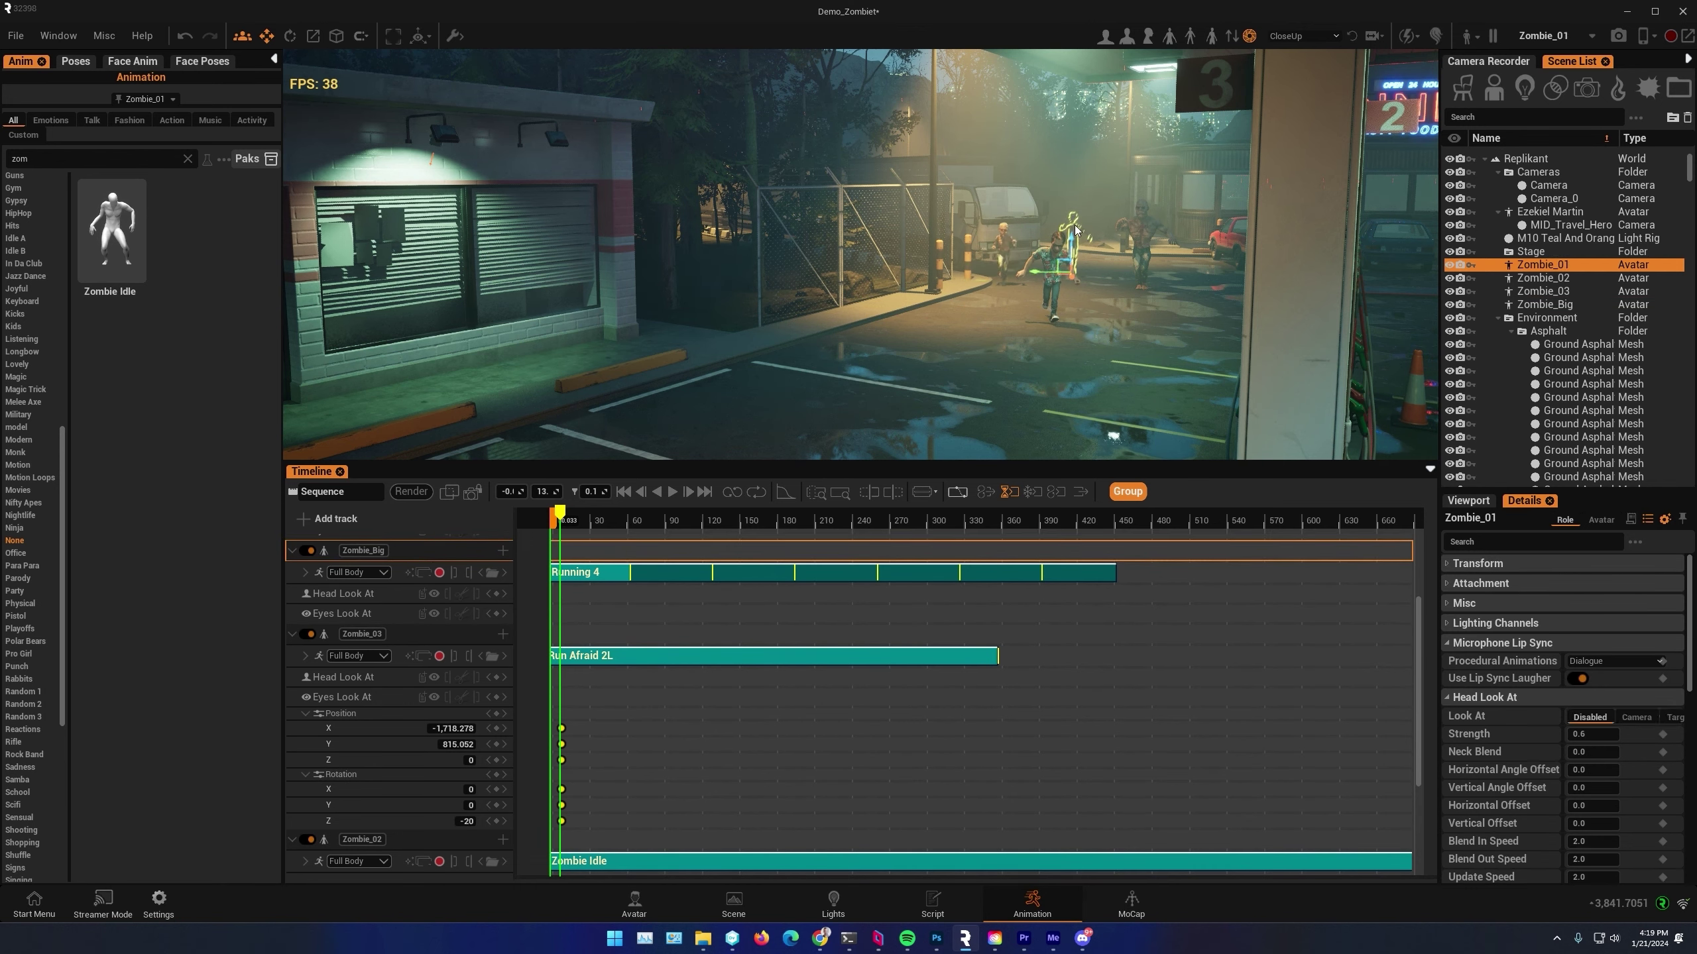
left_click(1448, 563)
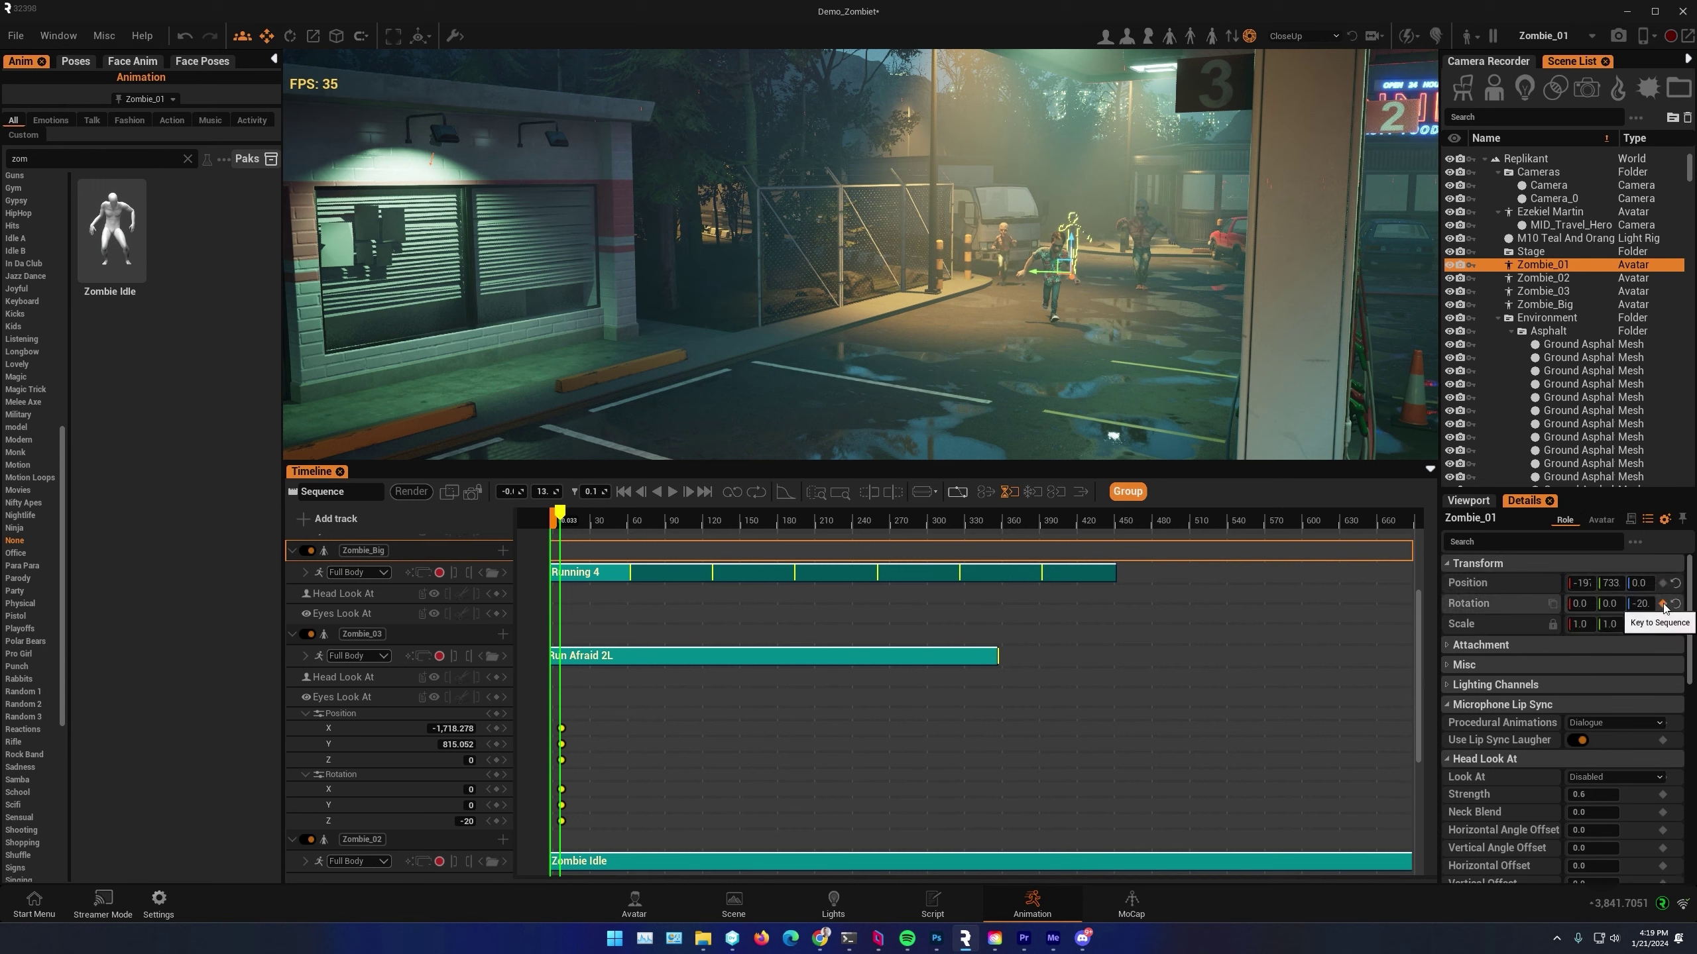
left_click(1148, 242)
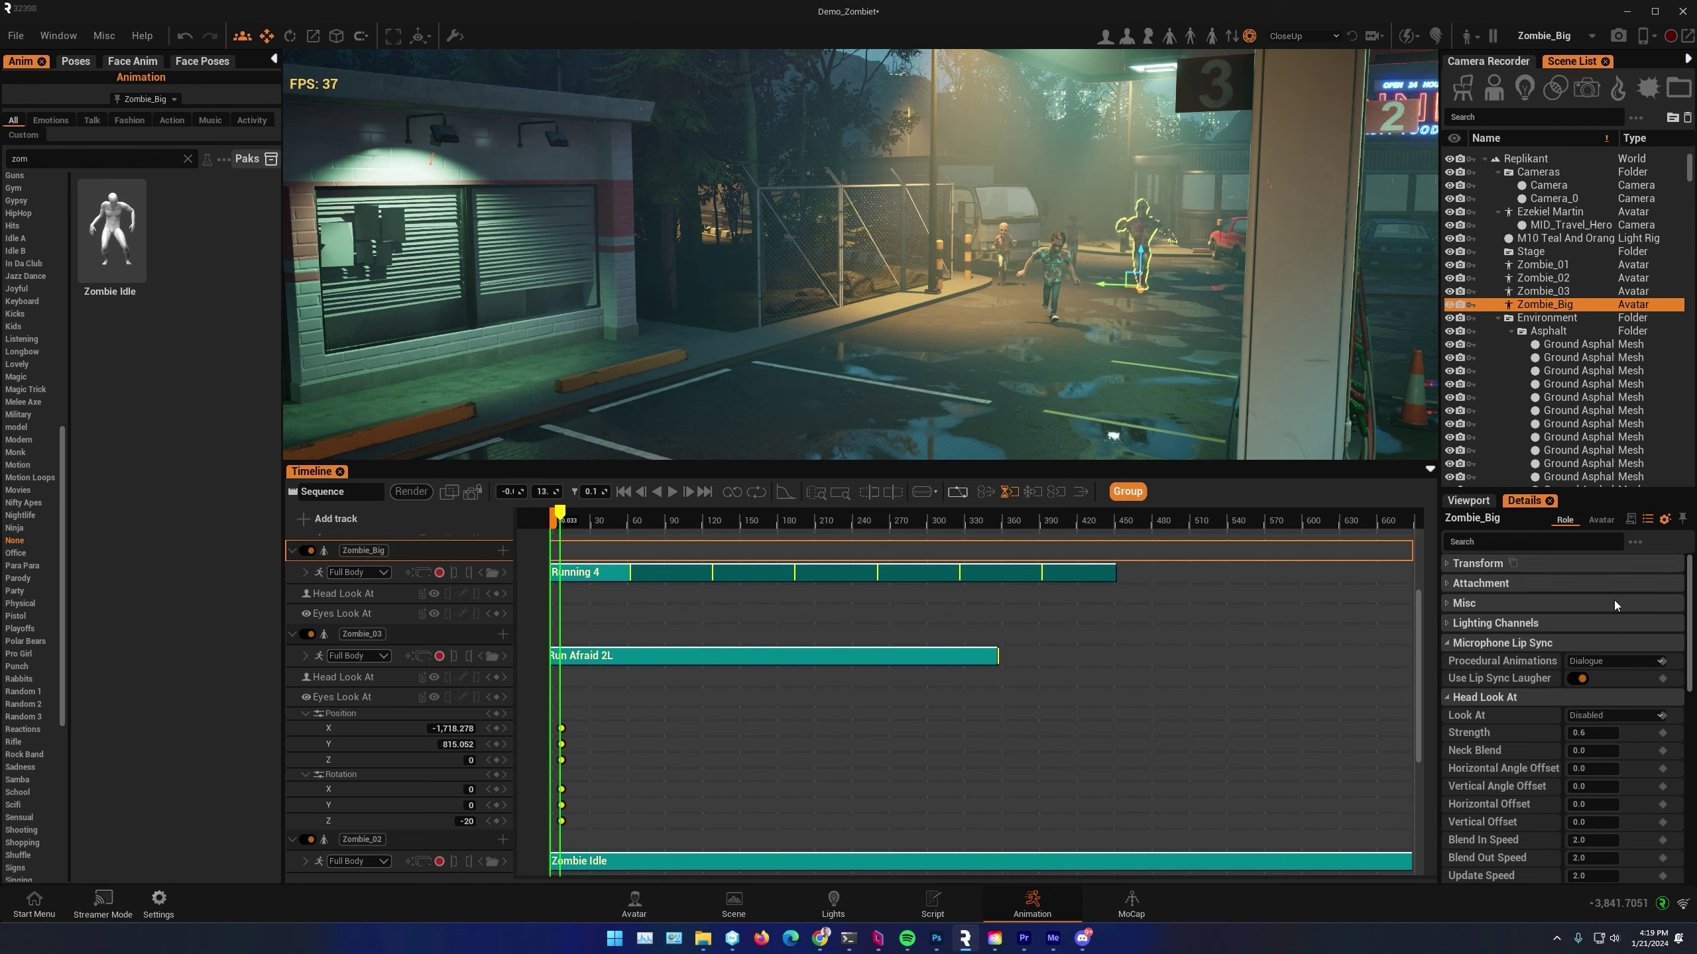
left_click(1448, 563)
Preview the opening of the chase through the sequence camera and check how the zombies move behind the running man
mouse_move(560, 513)
left_mouse_down()
mouse_move(954, 511)
mouse_move(579, 508)
left_mouse_up()
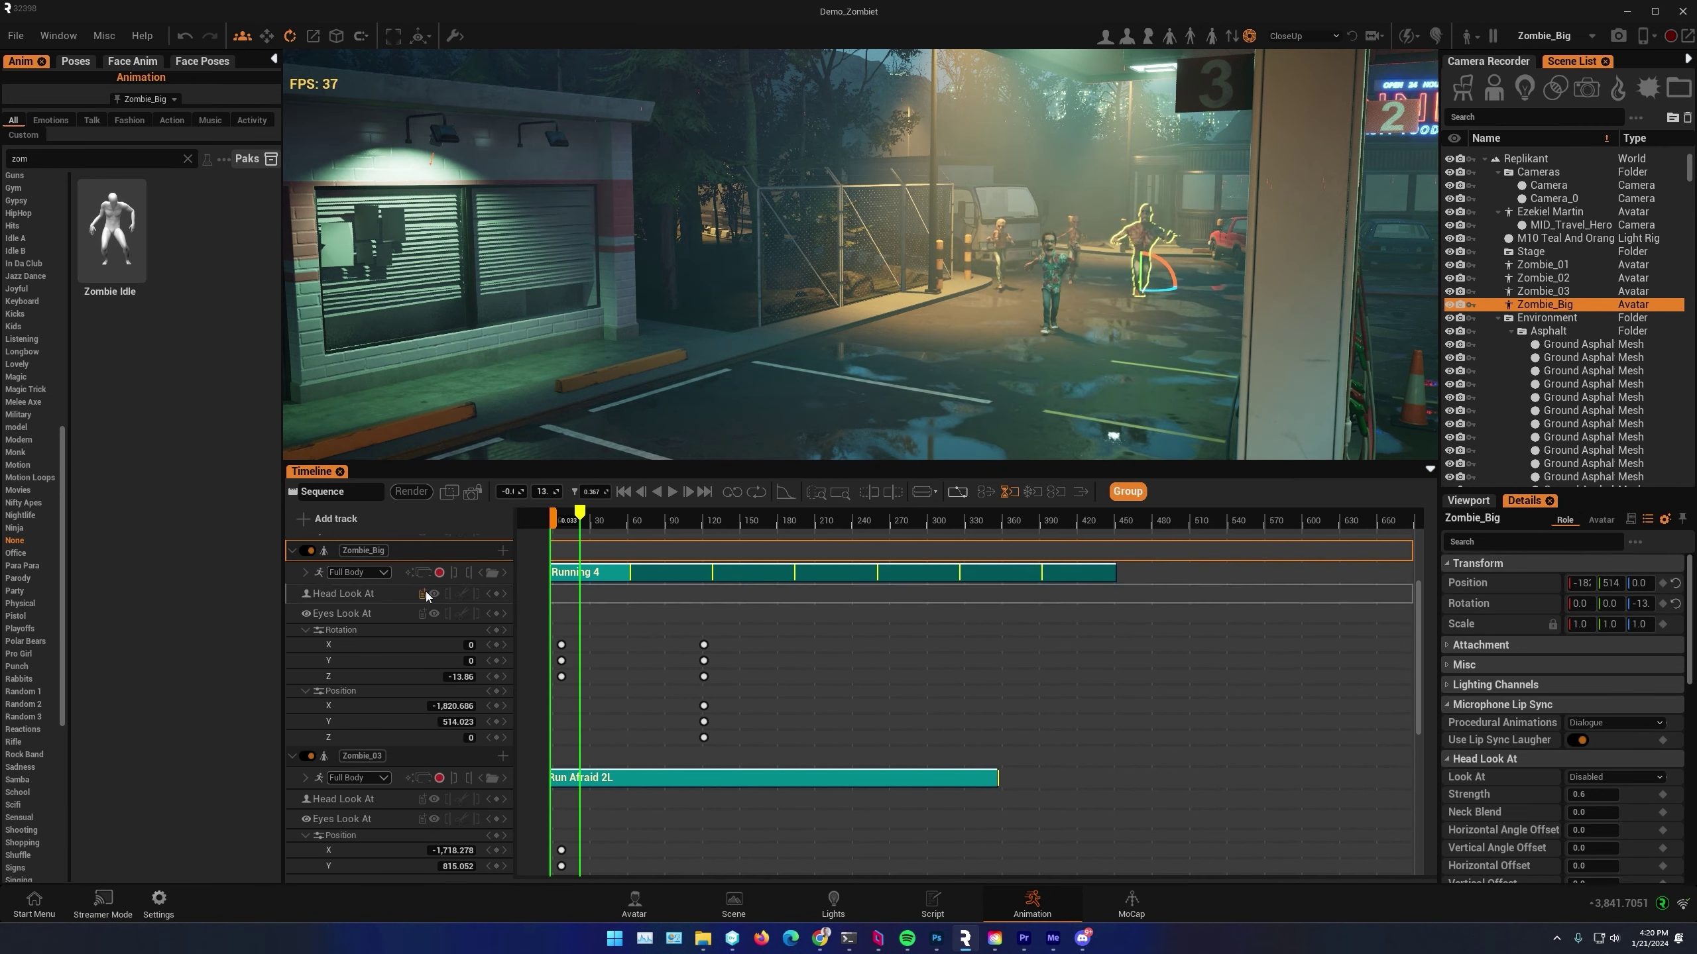
left_click(473, 491)
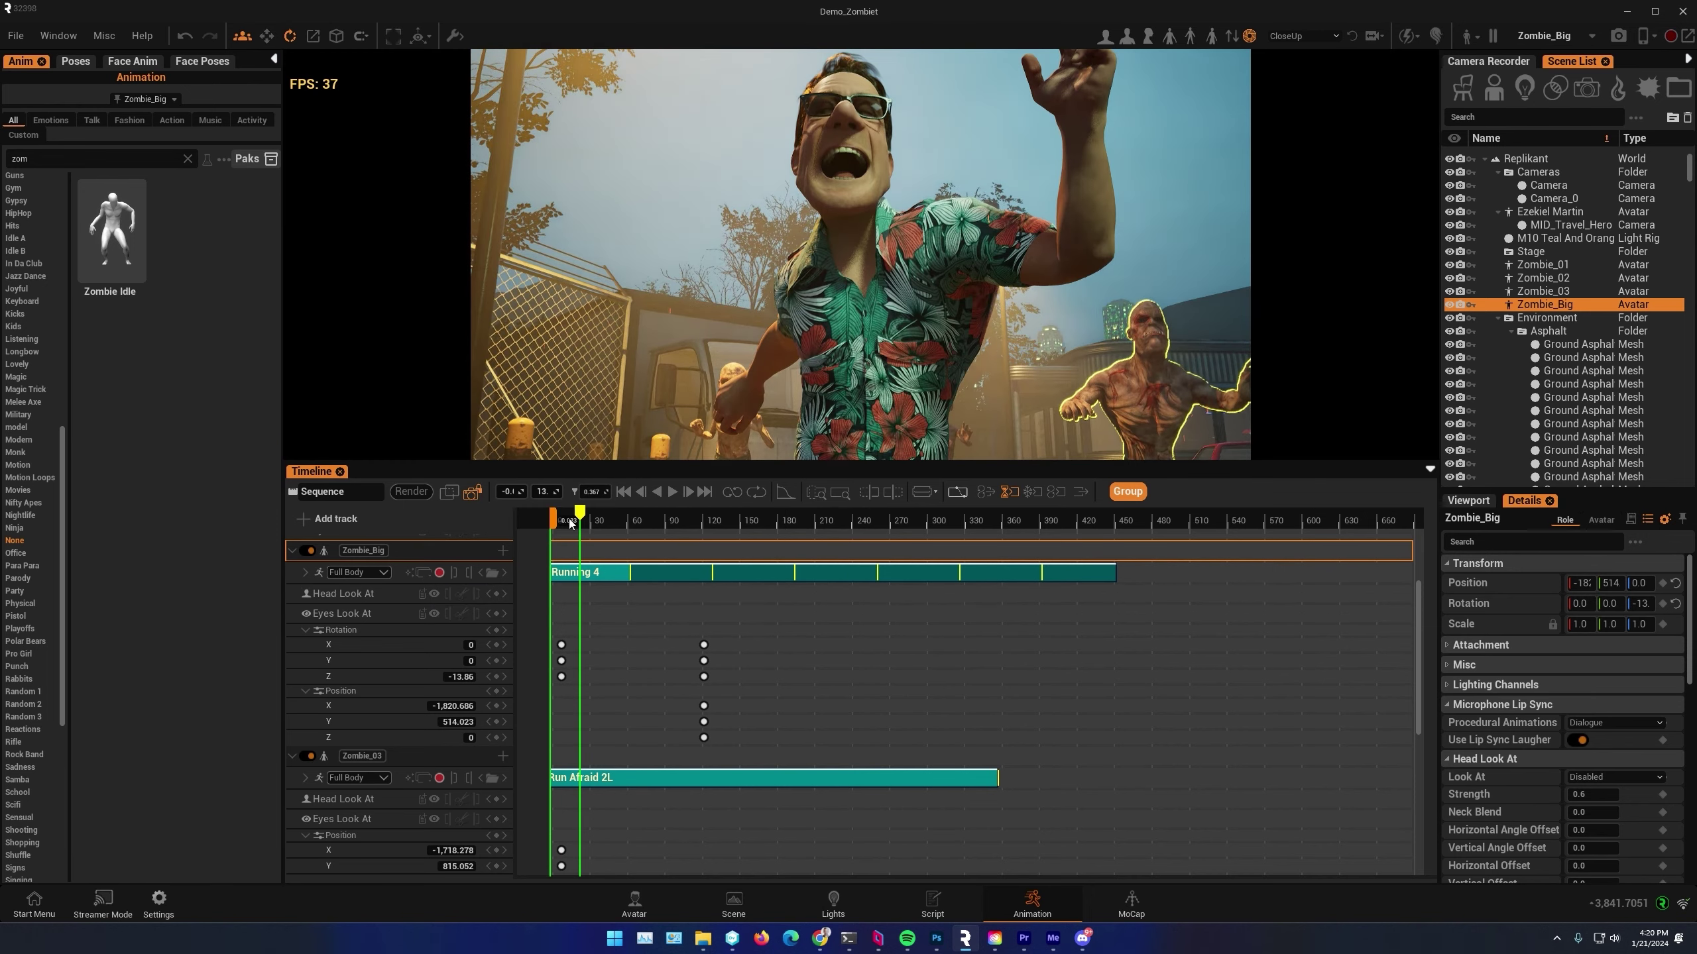
left_click_drag(587, 509, 555, 511)
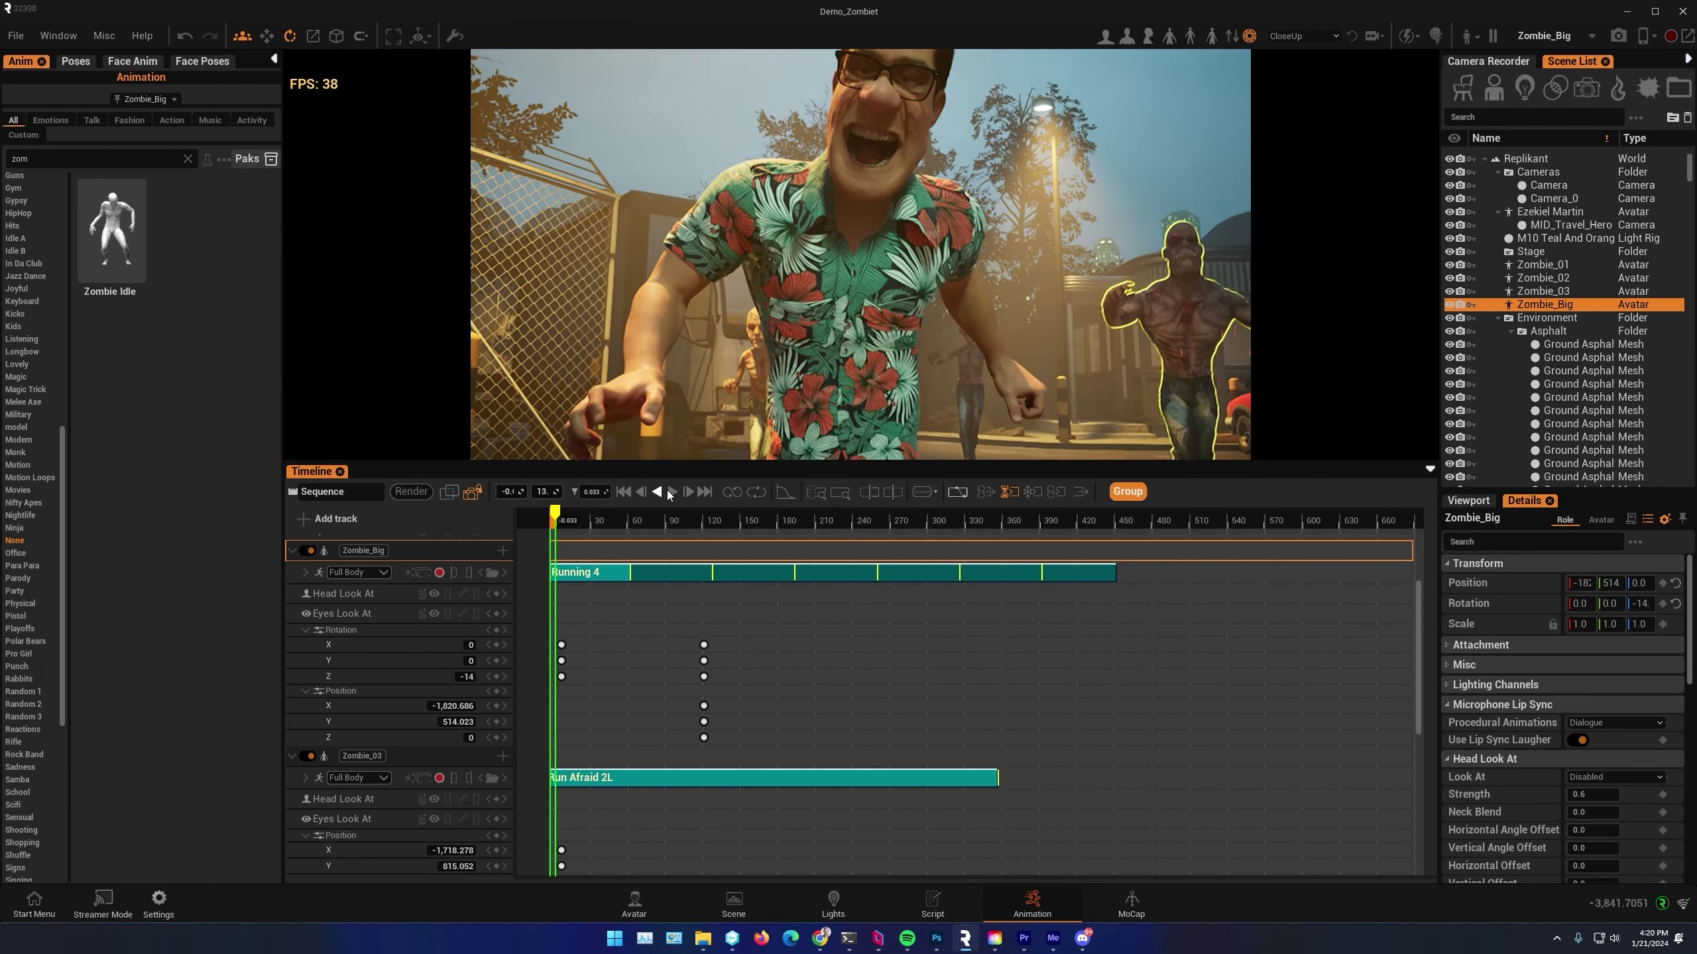
left_click(673, 492)
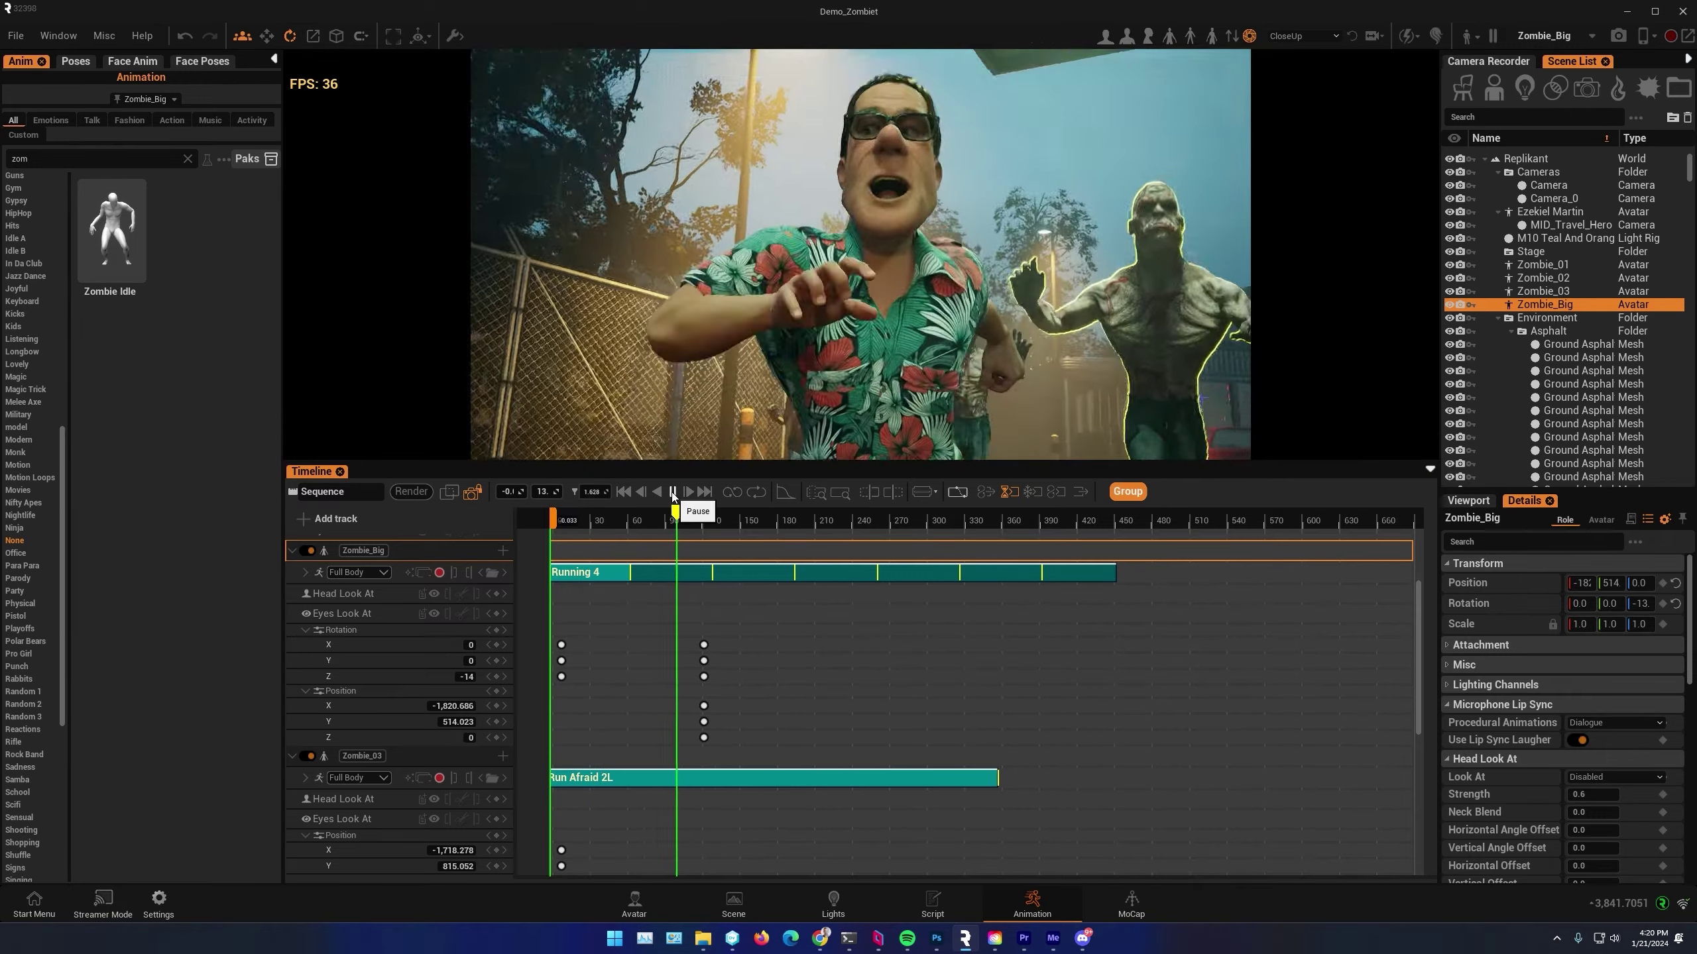
left_click(673, 493)
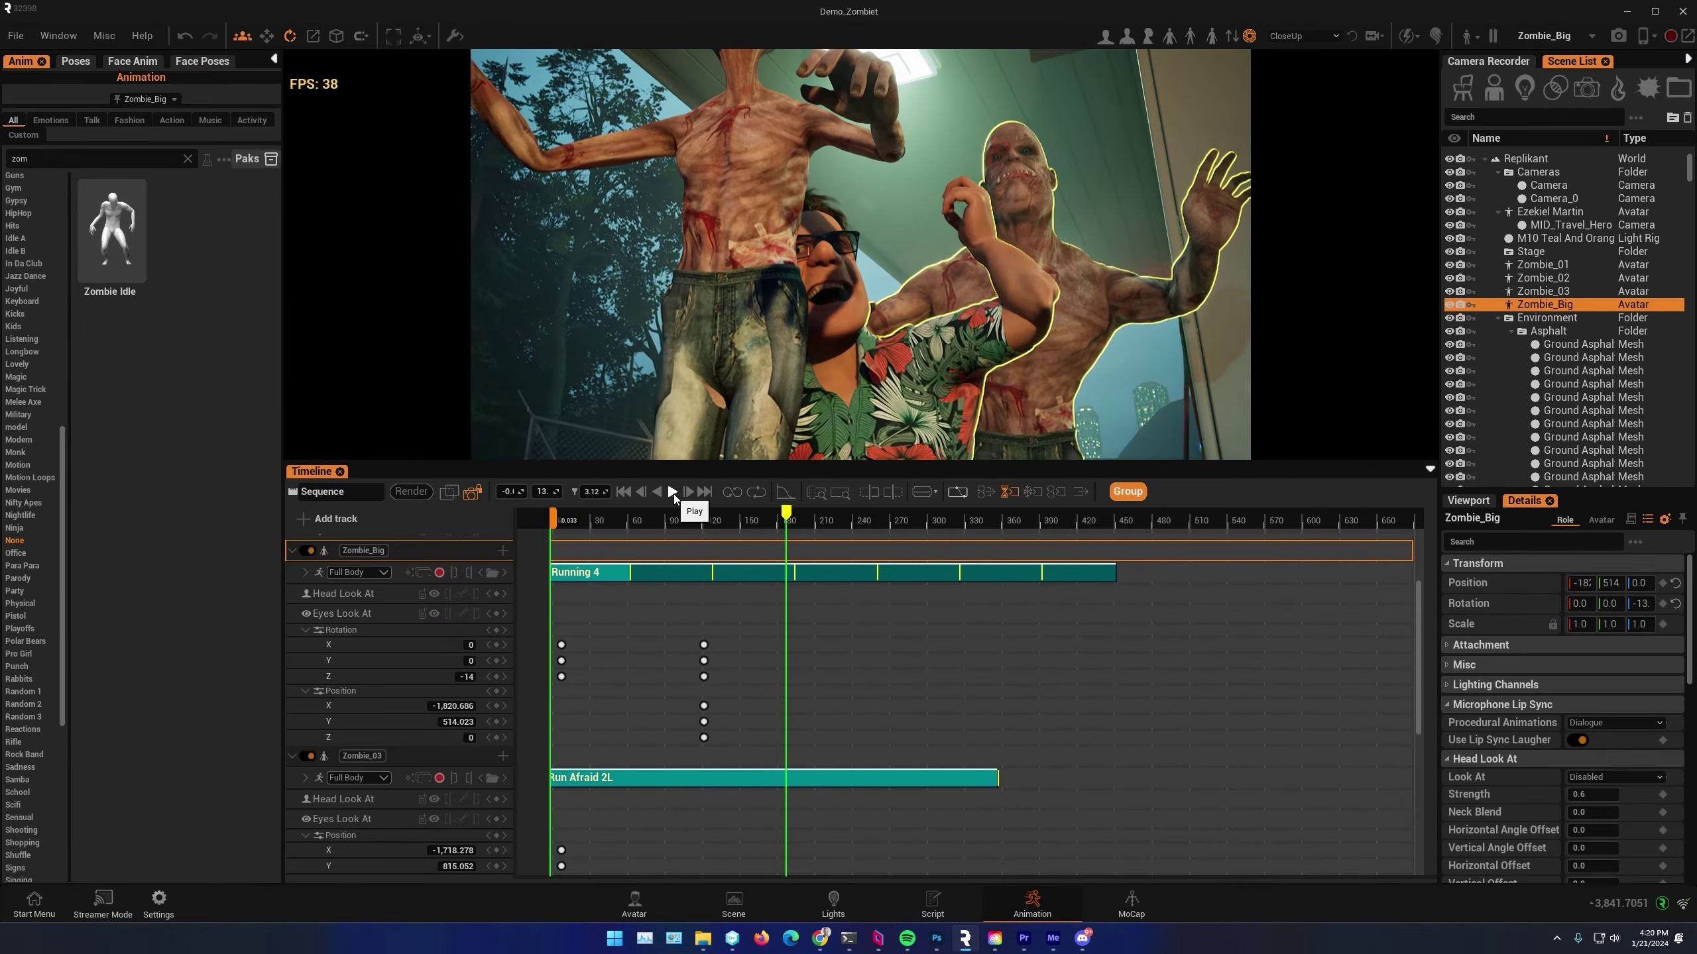
left_click_drag(787, 513, 560, 510)
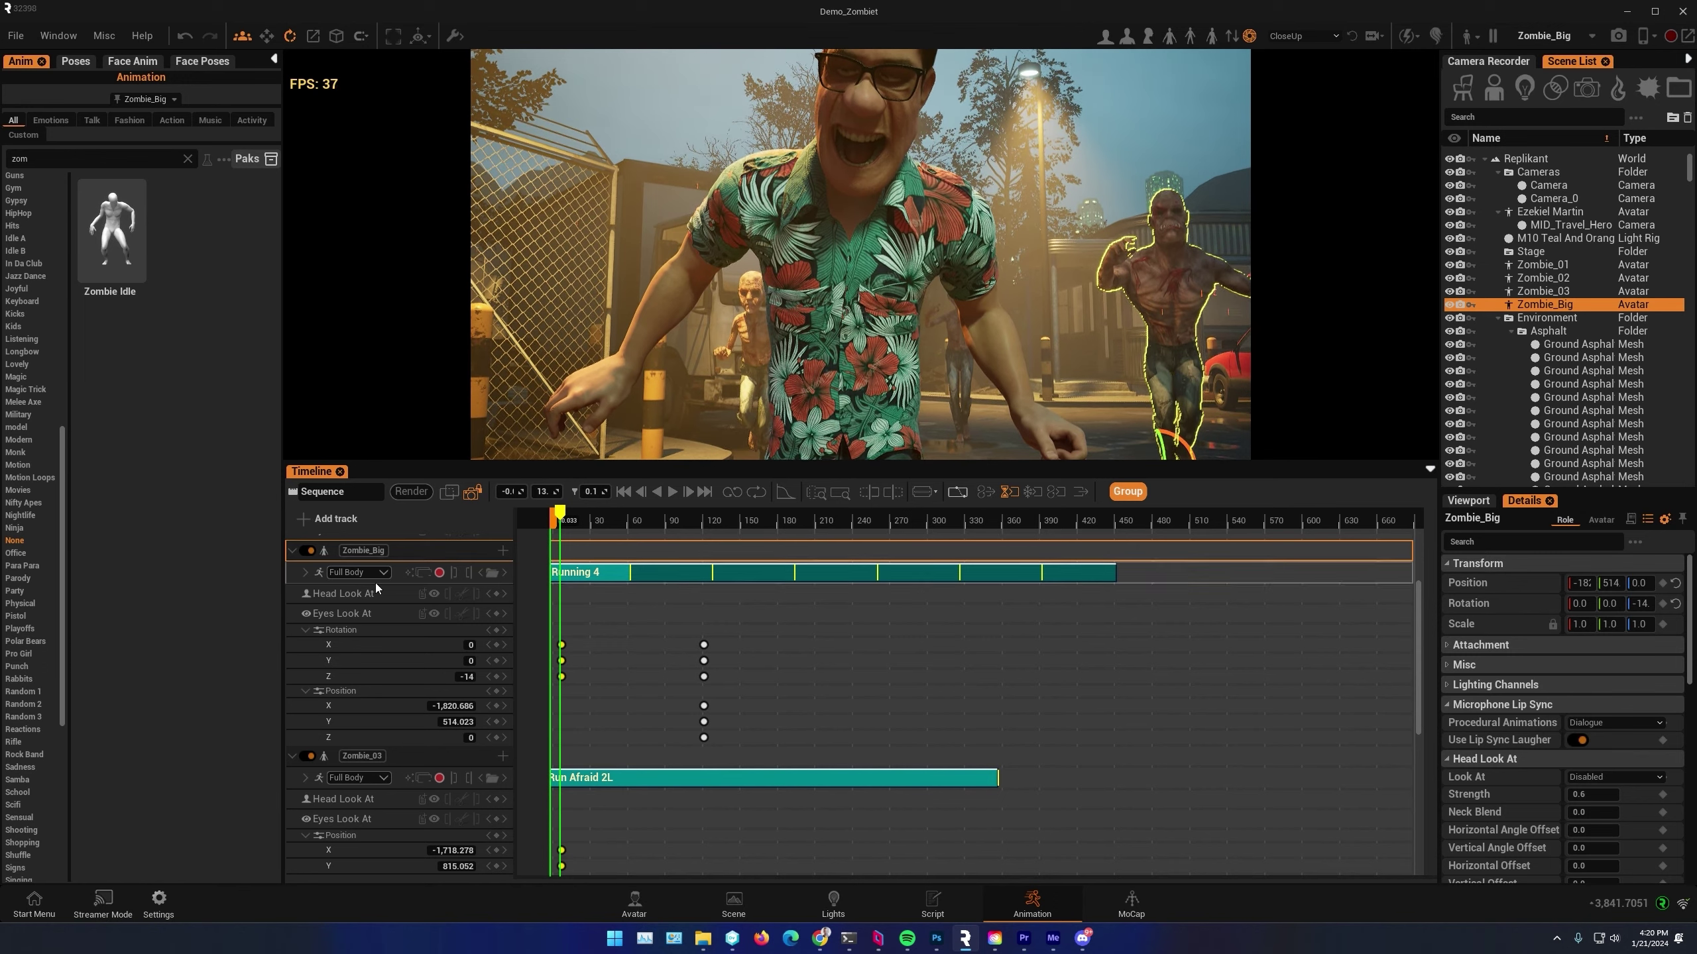
left_click_drag(562, 514, 638, 525)
Add a facial animation track to Zombie_01 and place the Angry Mad clip at its start
scroll(359, 778, "down", 5)
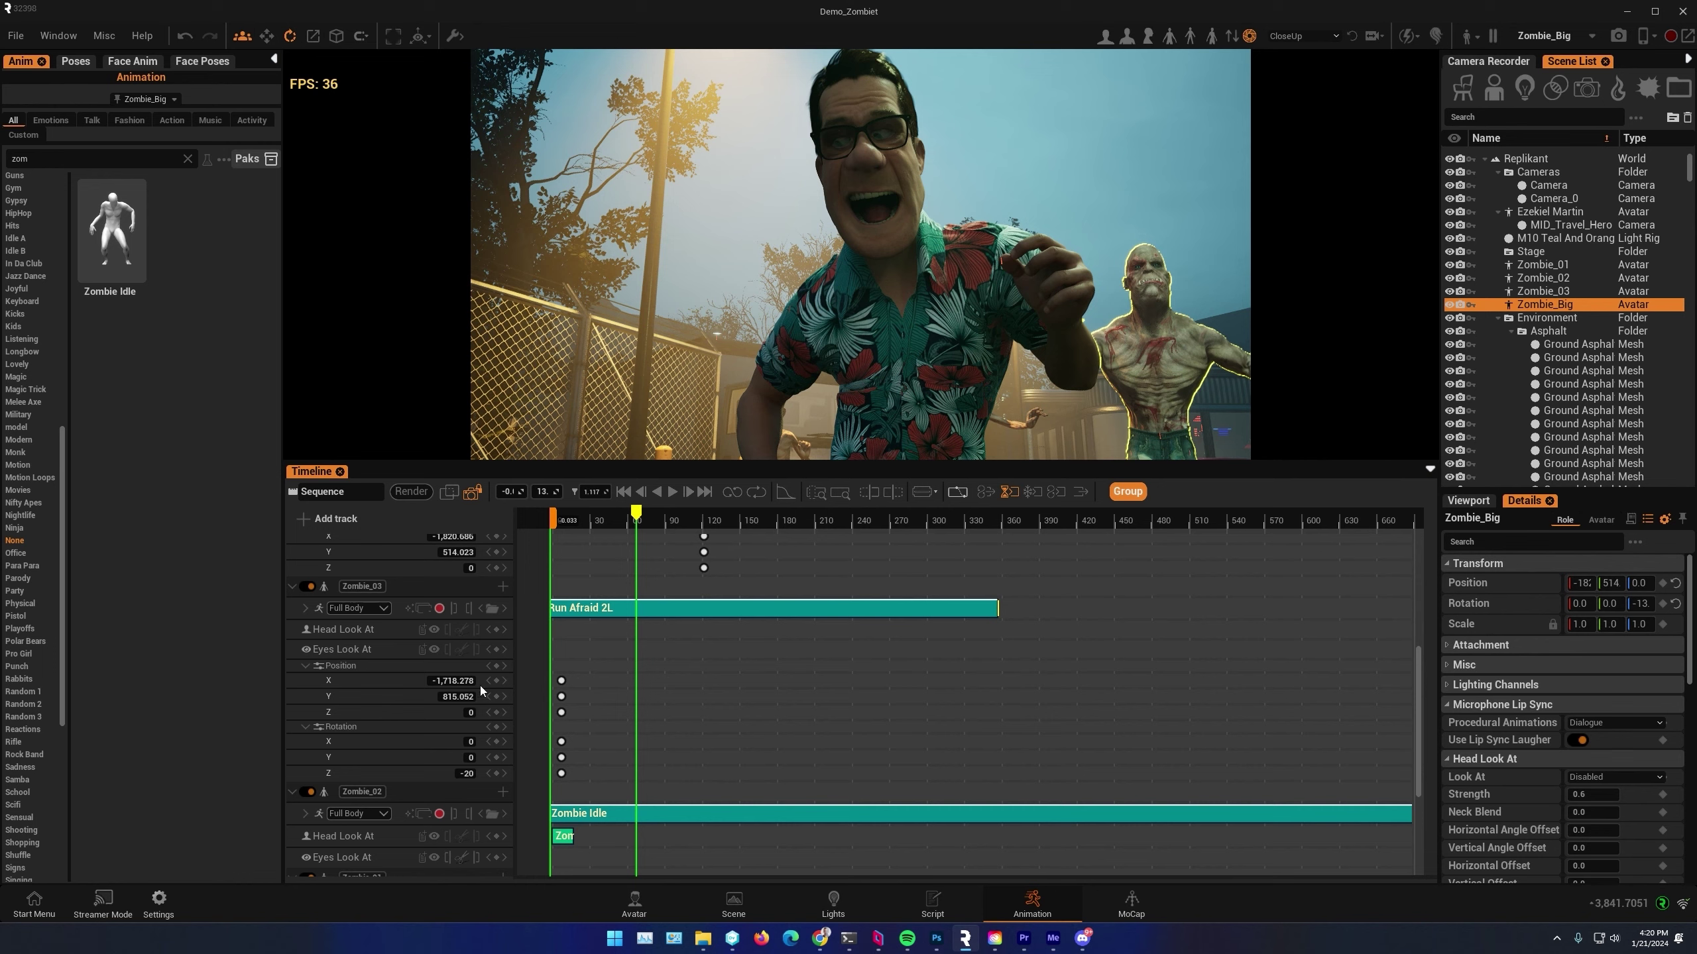
scroll(479, 686, "down", 6)
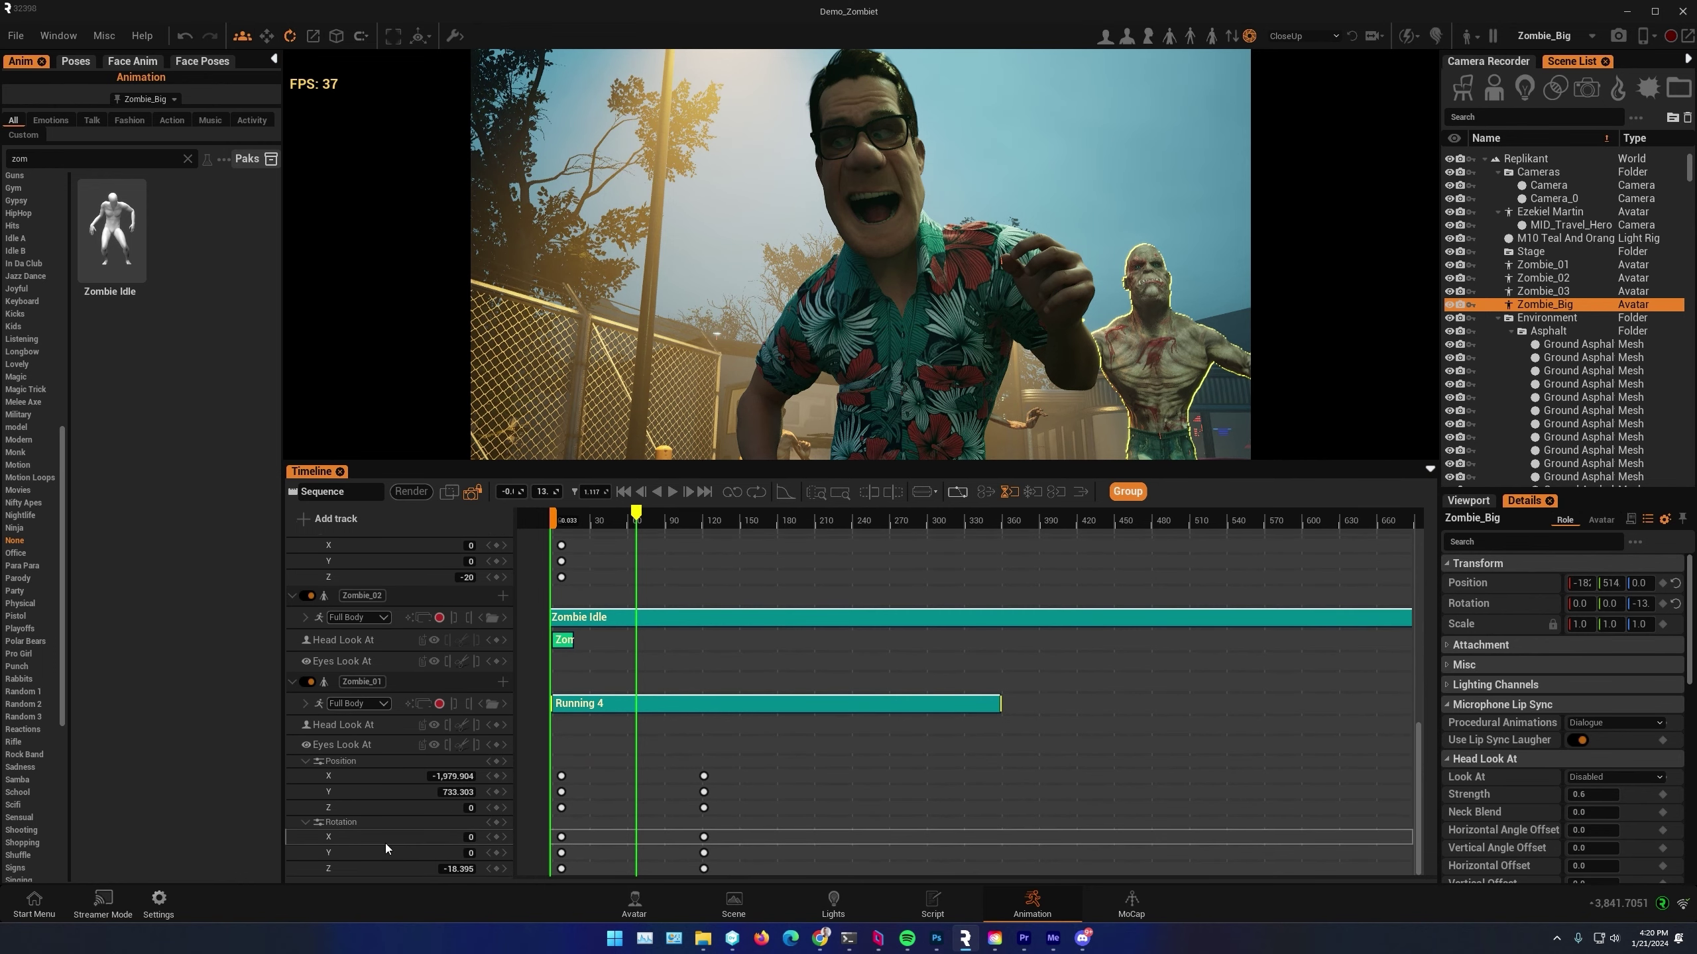
left_click(133, 61)
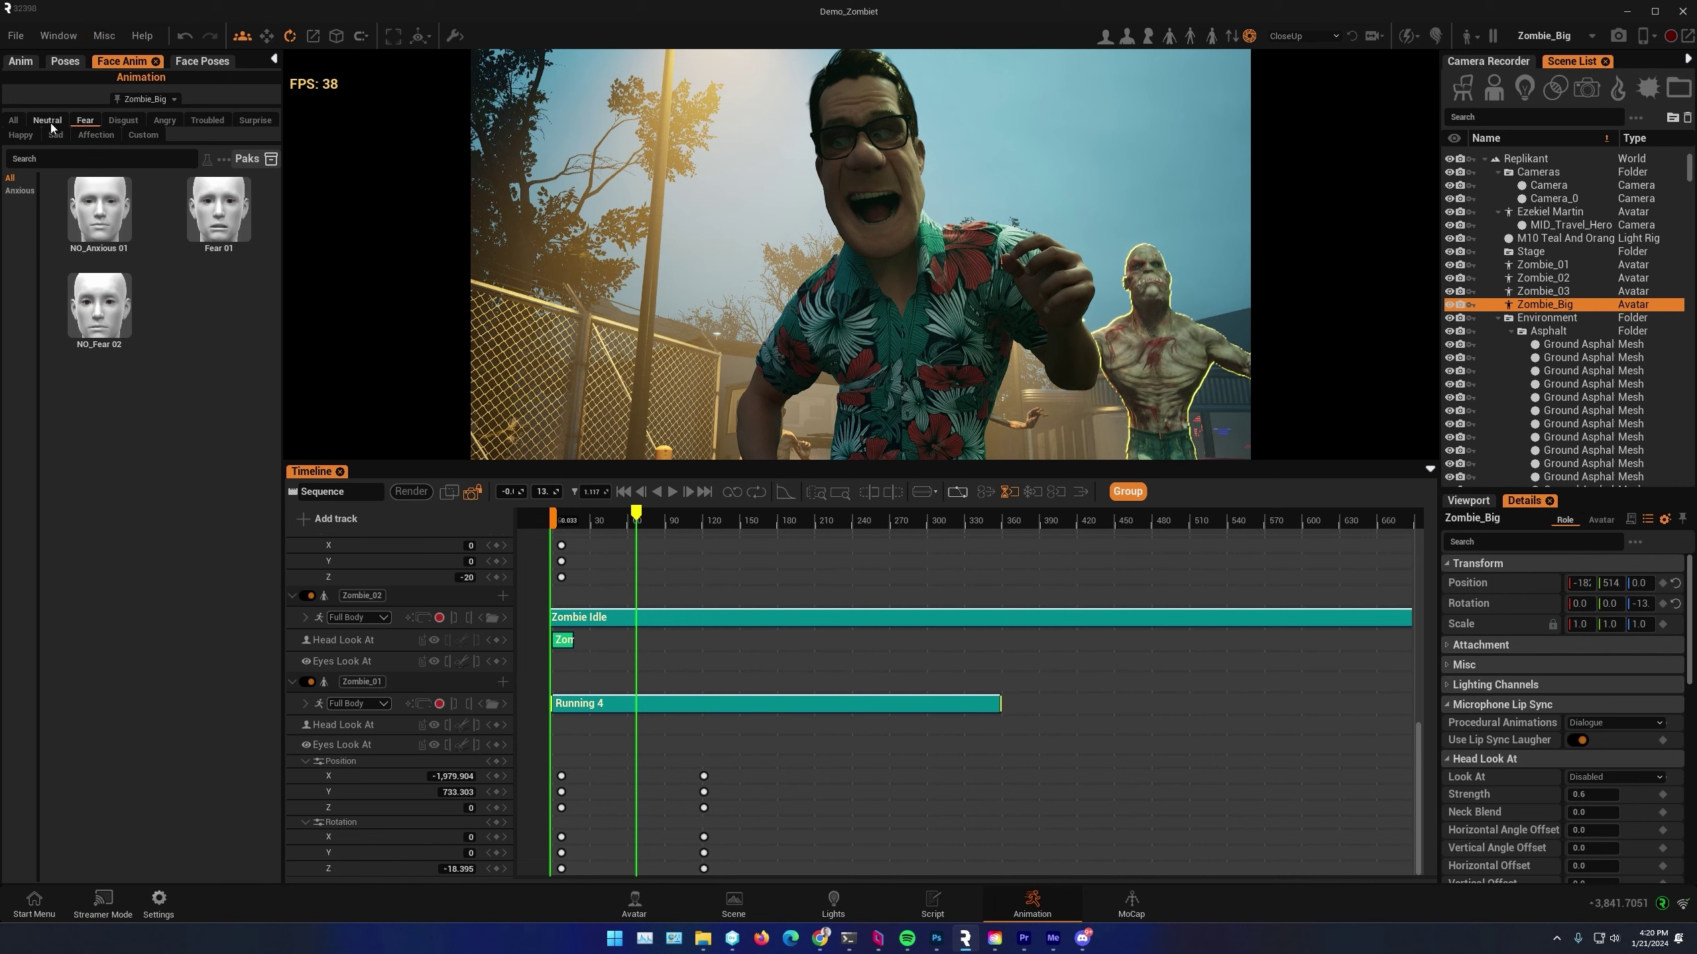
left_click(164, 120)
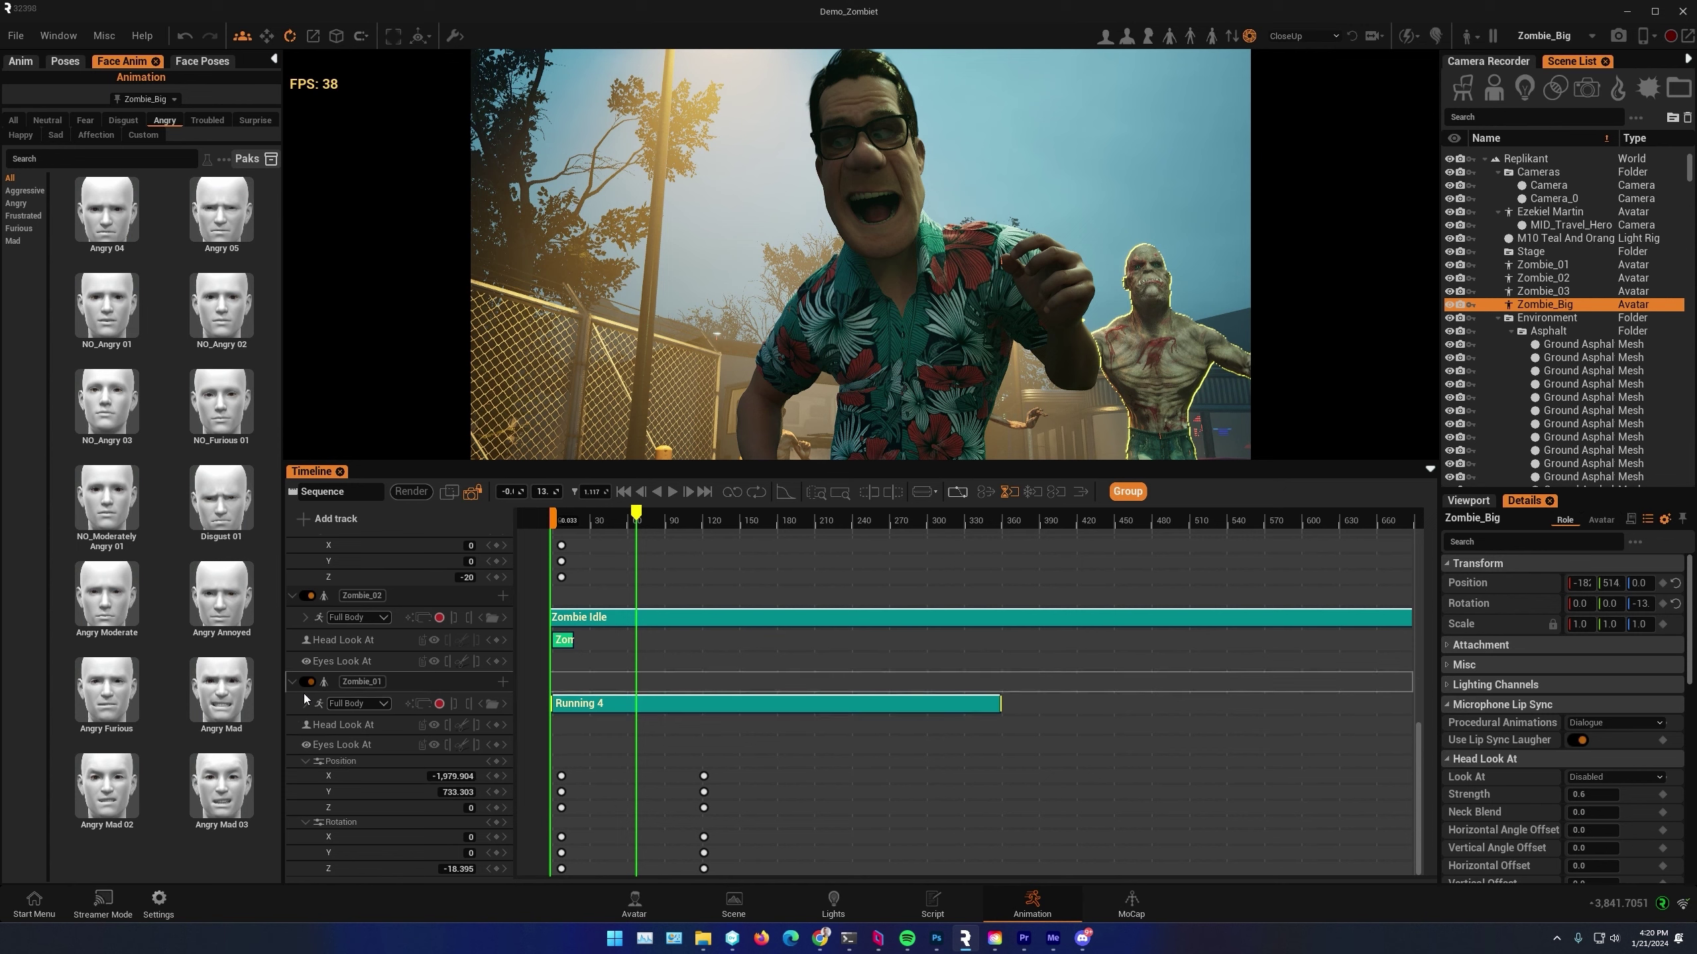
left_click(501, 682)
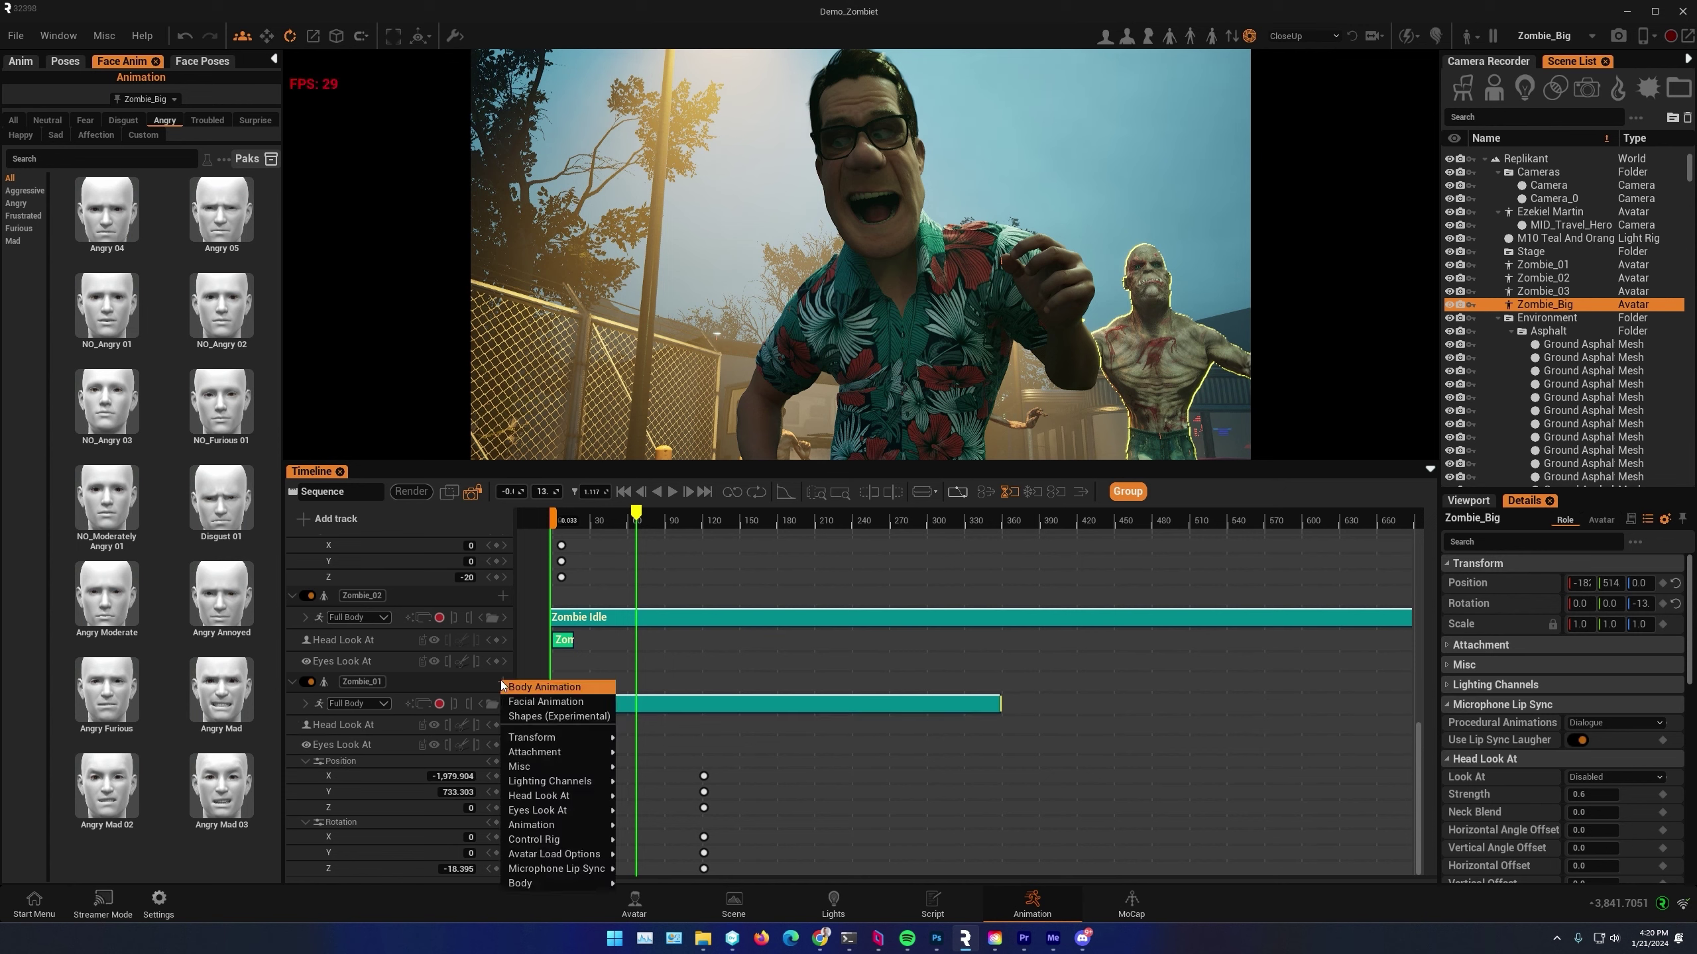
left_click(546, 701)
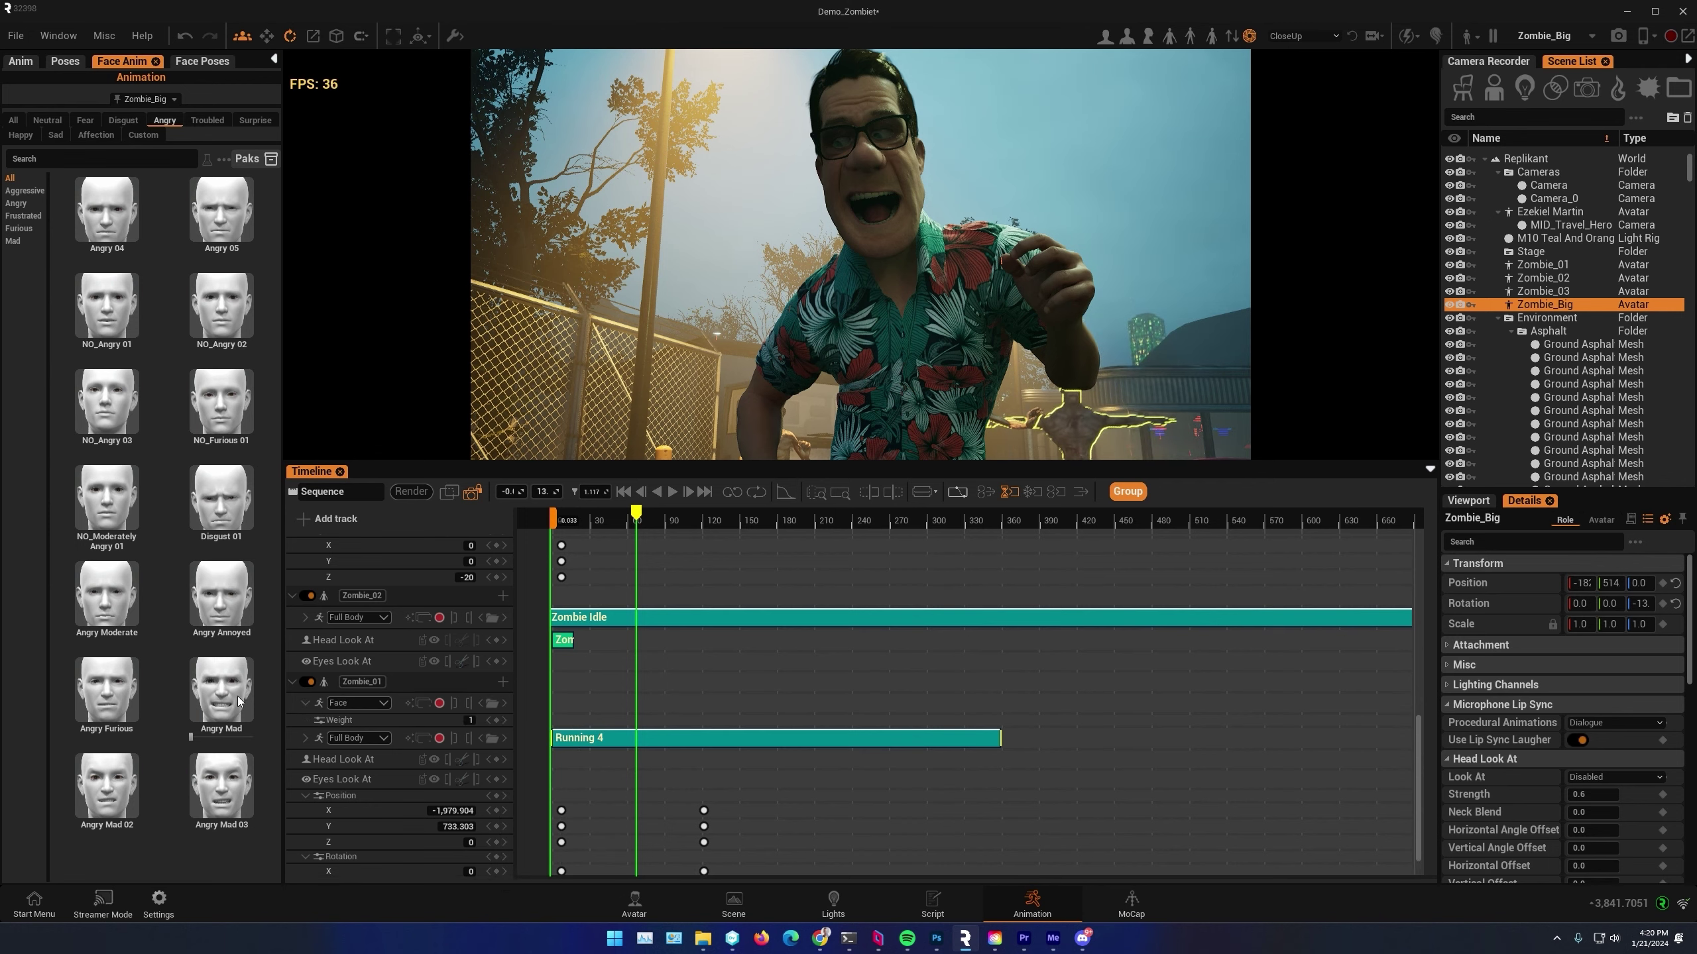
left_click_drag(225, 688, 570, 718)
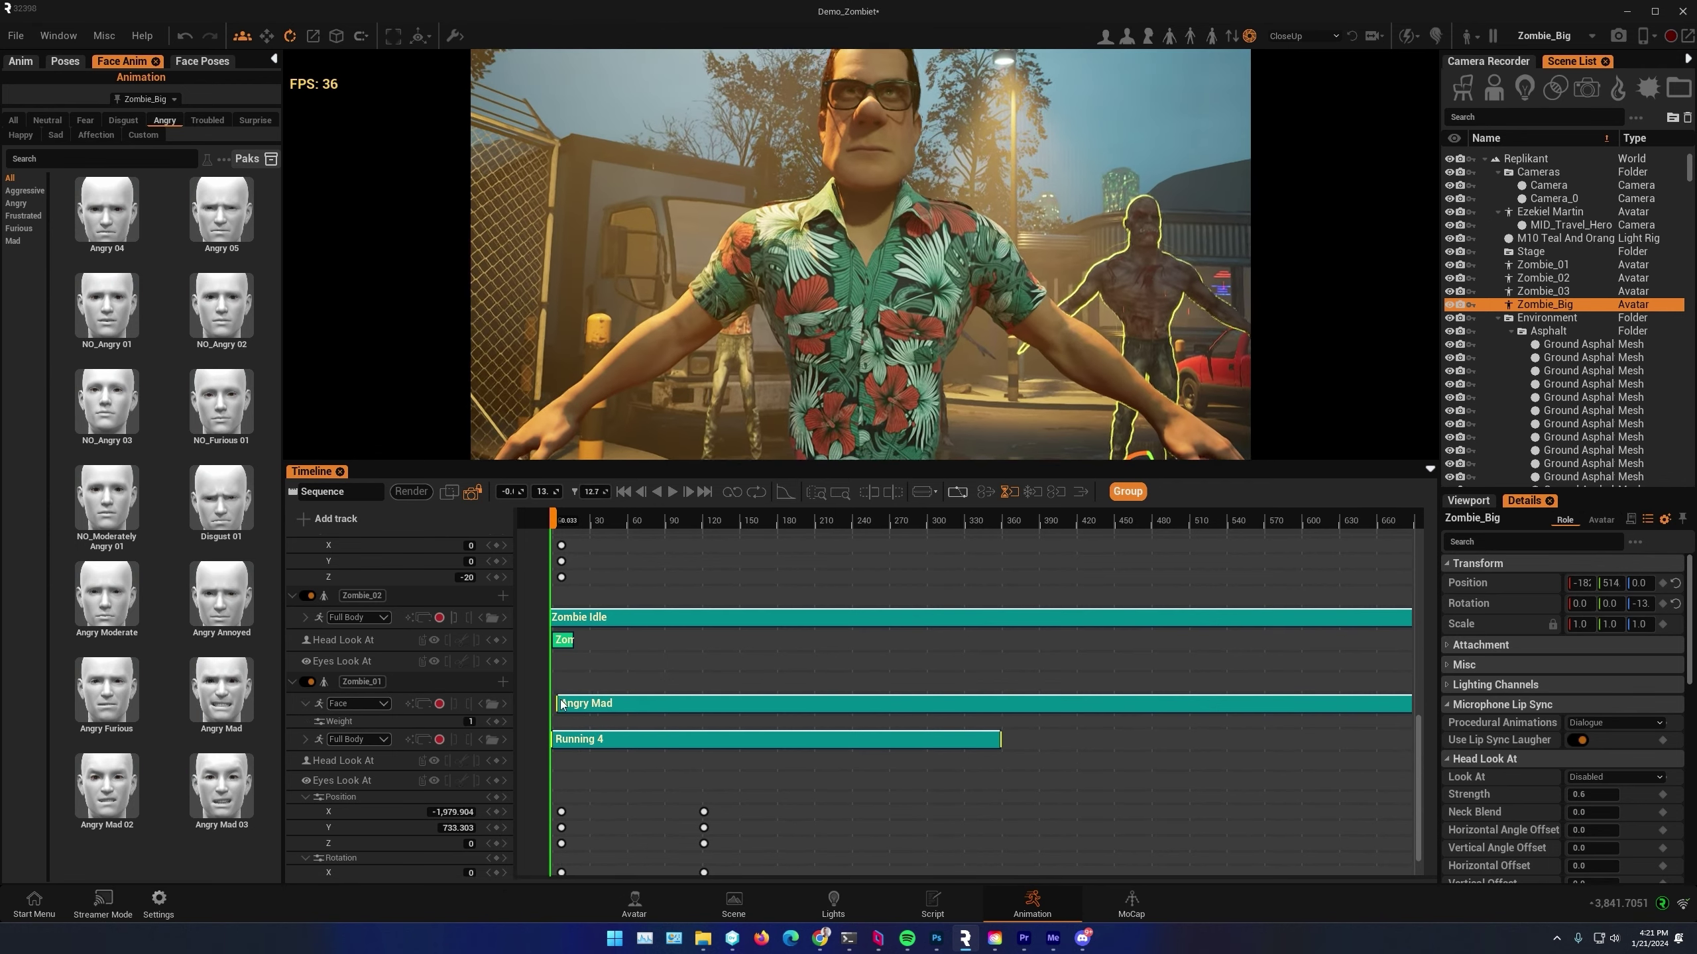
Scrub the sequence, leave the camera view and inspect Zombie_01's facial expression up close
left_click_drag(602, 526, 663, 528)
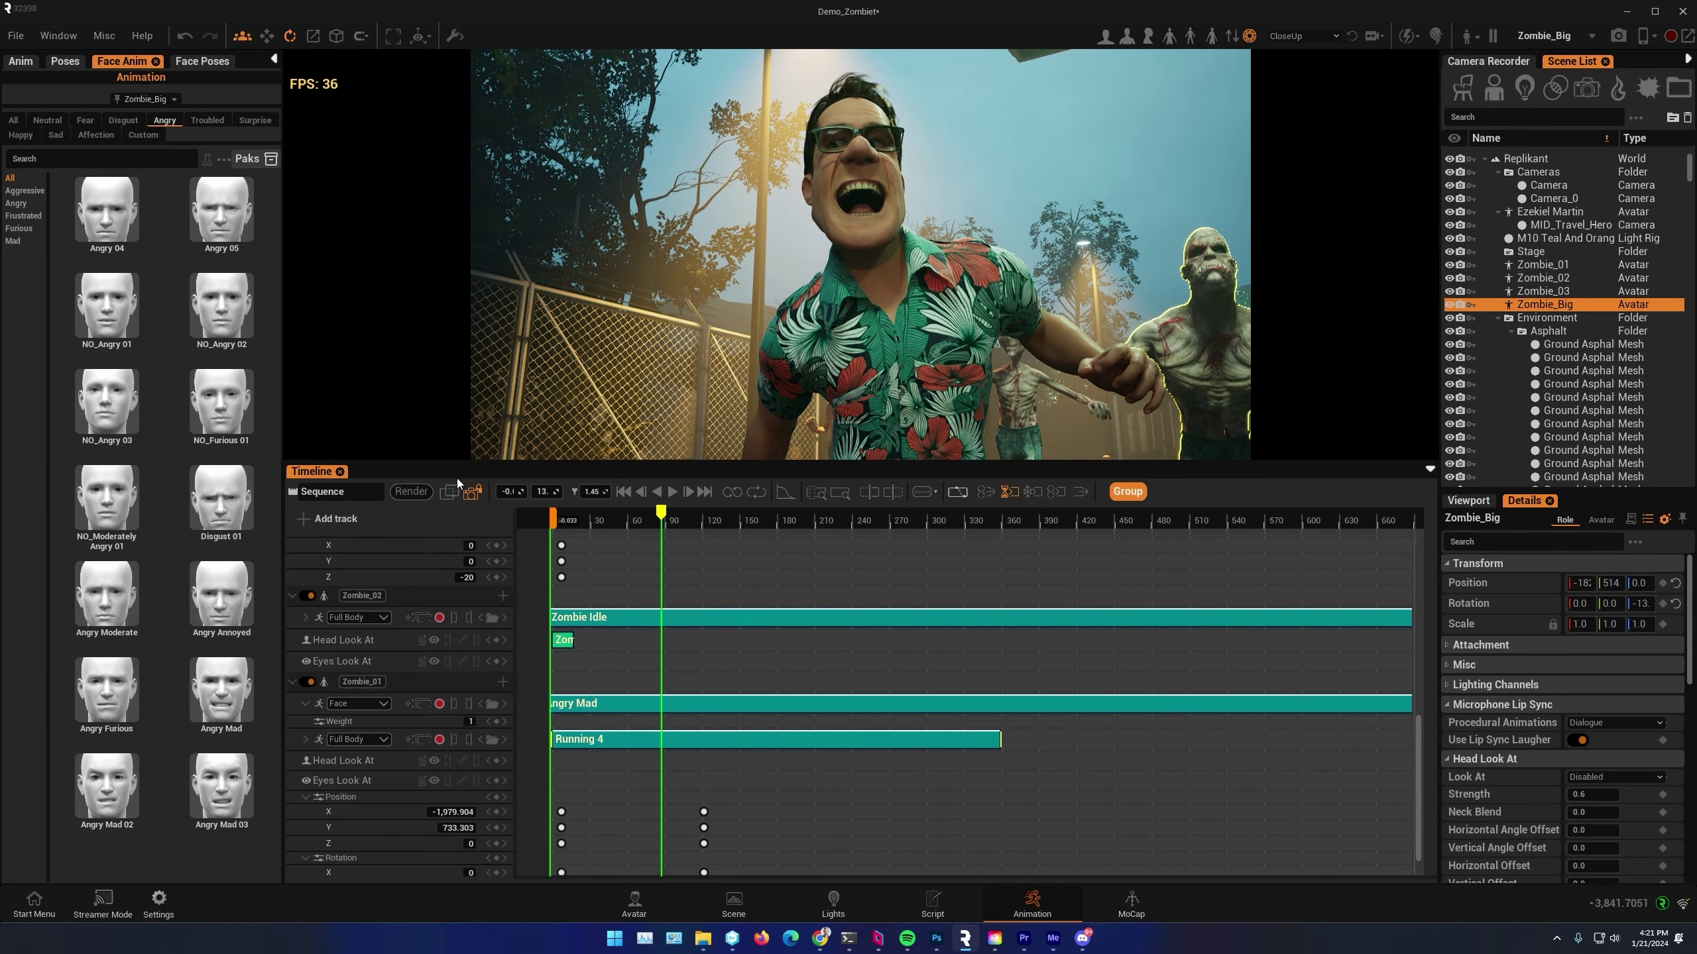
left_click(471, 493)
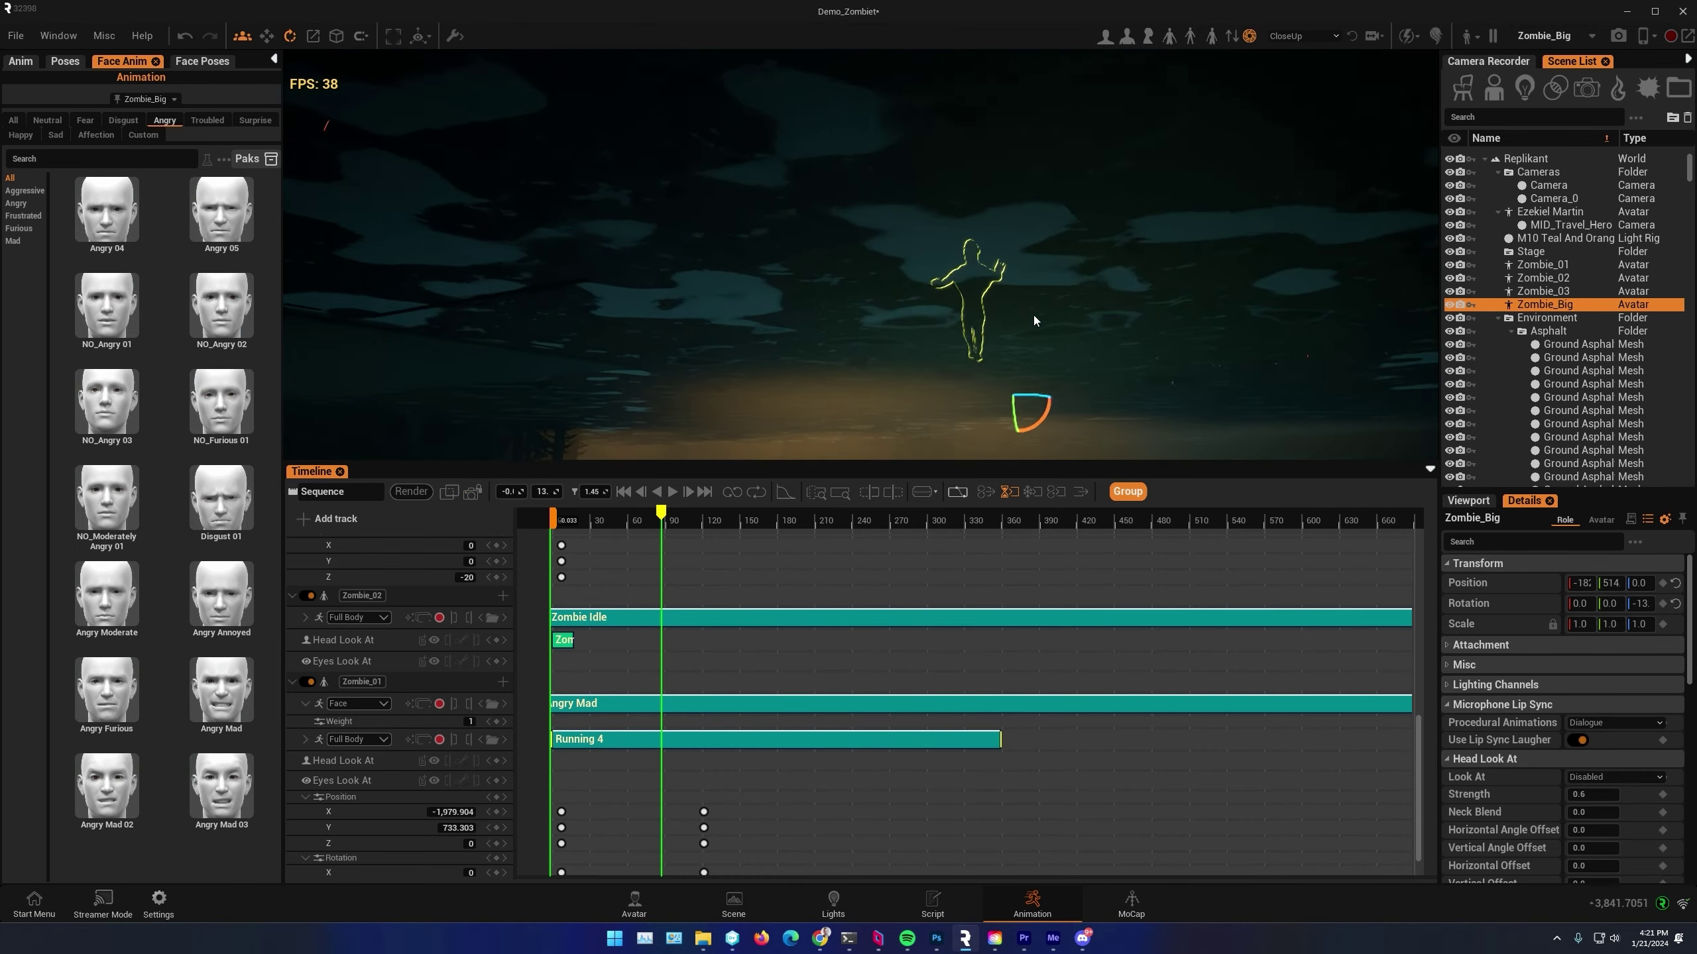
left_click(1527, 264)
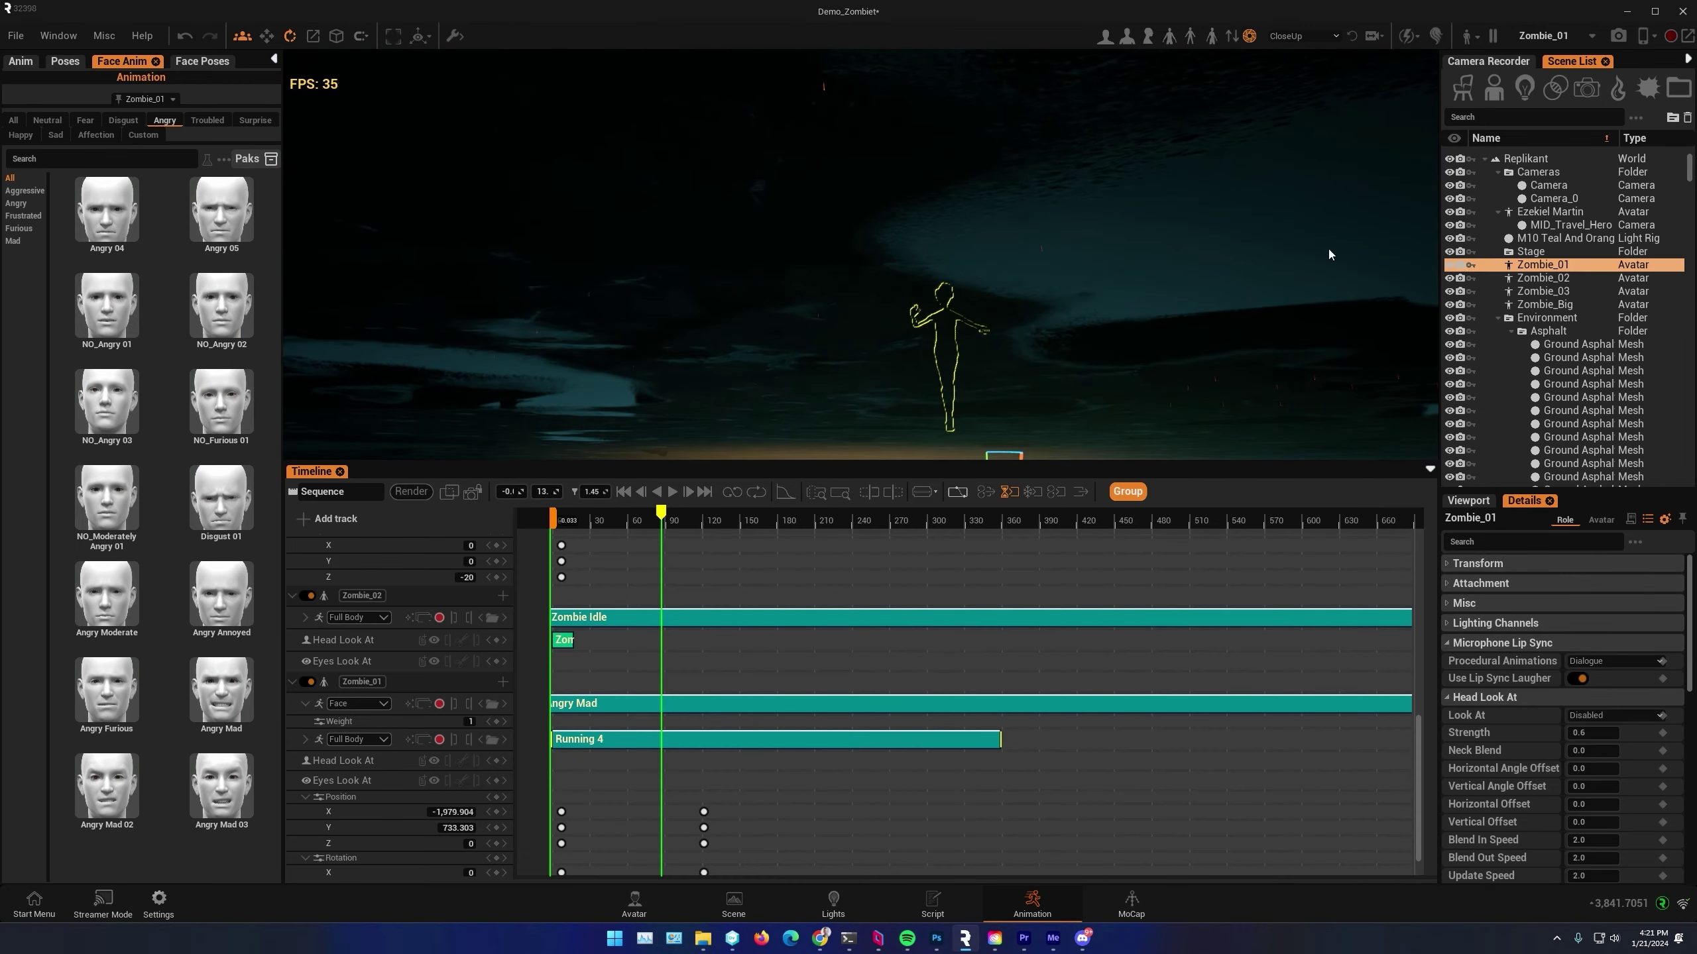
double_click(1548, 269)
right_click_drag(935, 253, 795, 287)
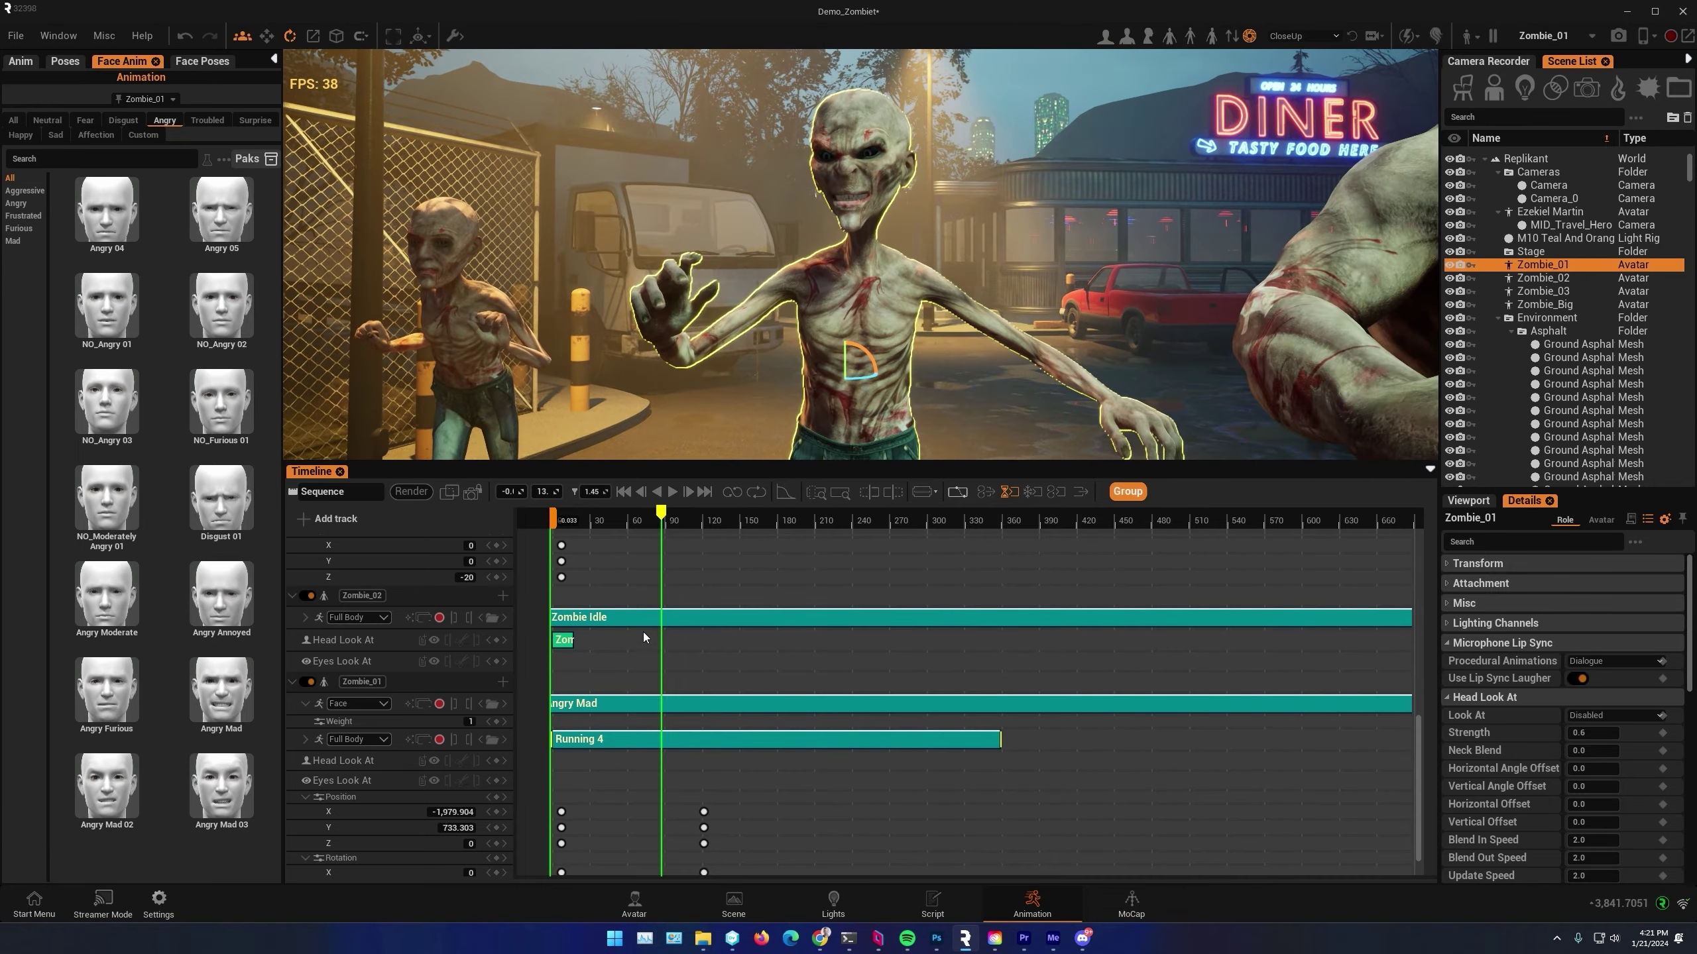
mouse_move(658, 513)
left_mouse_down()
mouse_move(693, 515)
mouse_move(639, 527)
mouse_move(661, 525)
left_mouse_up()
Shorten Zombie_01's Angry Mad face clip so it ends around frame 400
left_click(1099, 703)
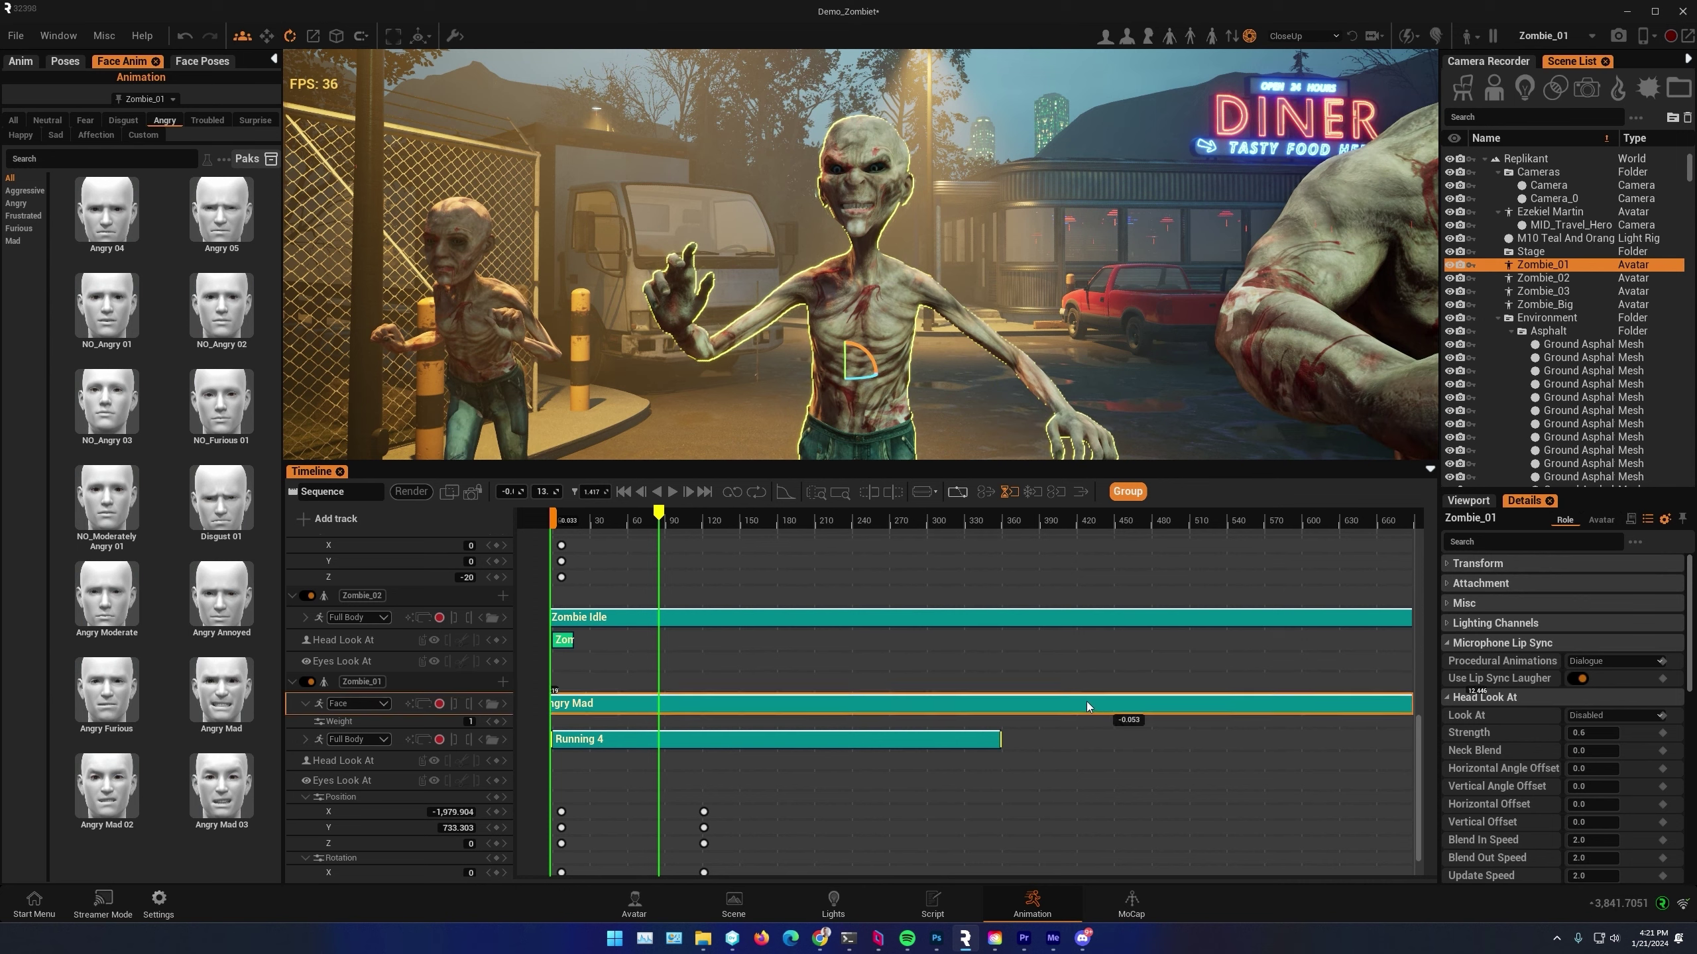
left_click_drag(641, 692, 1149, 684)
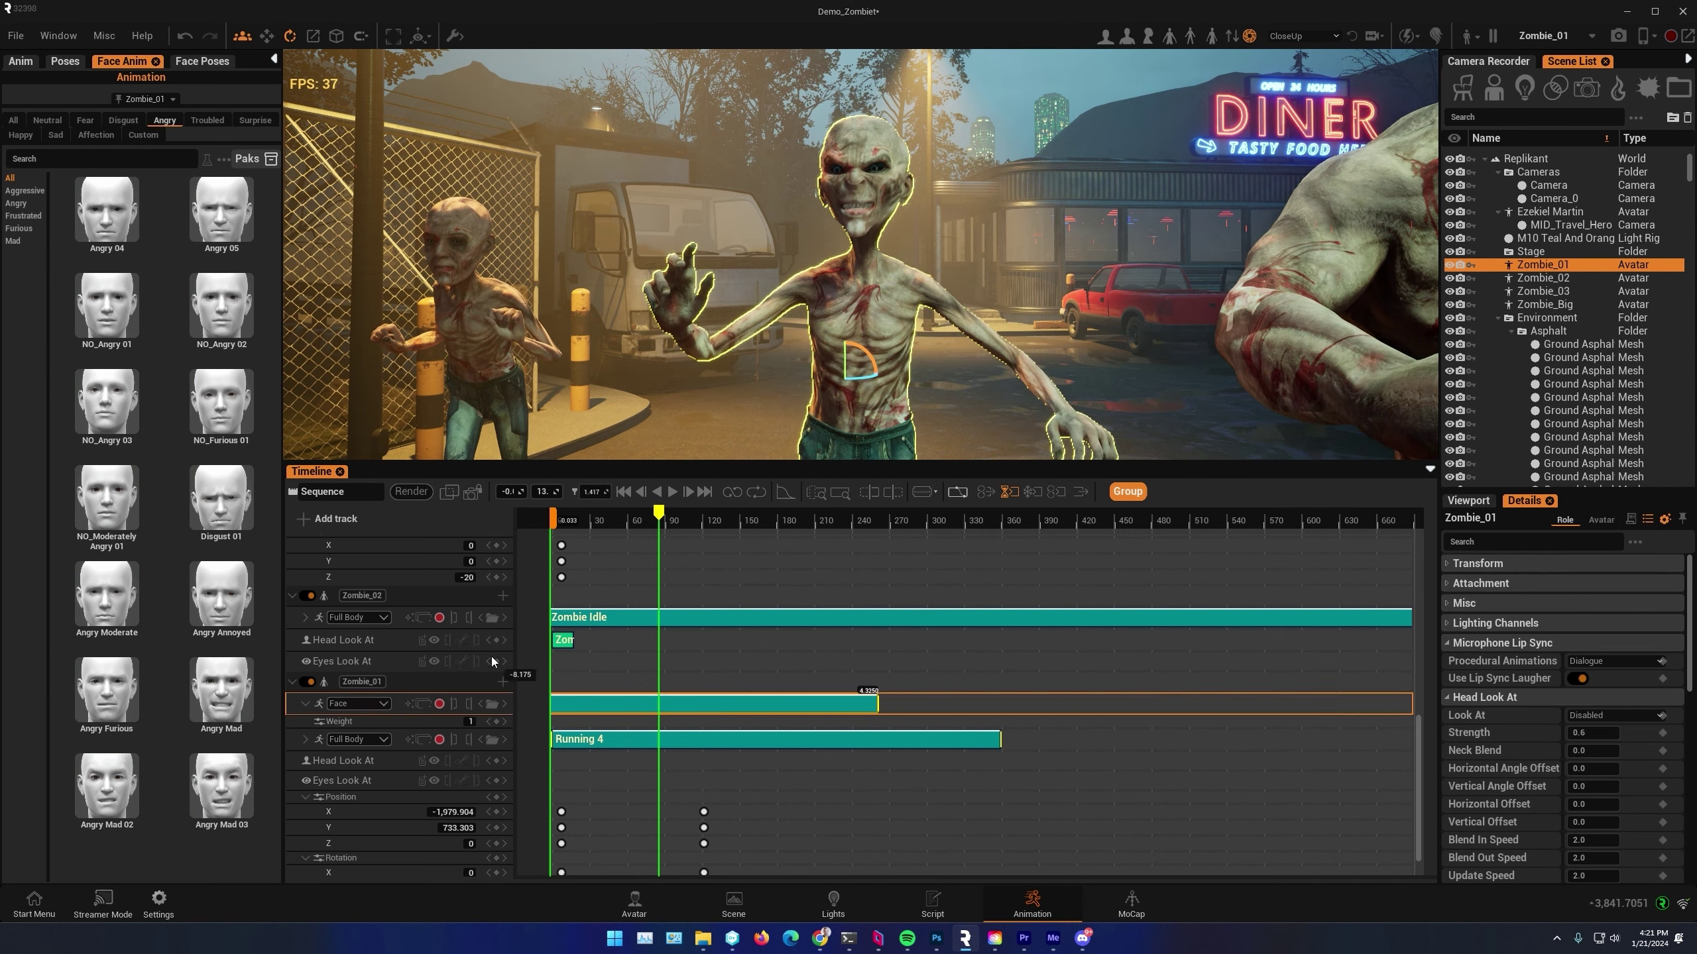
left_click_drag(660, 663, 668, 666)
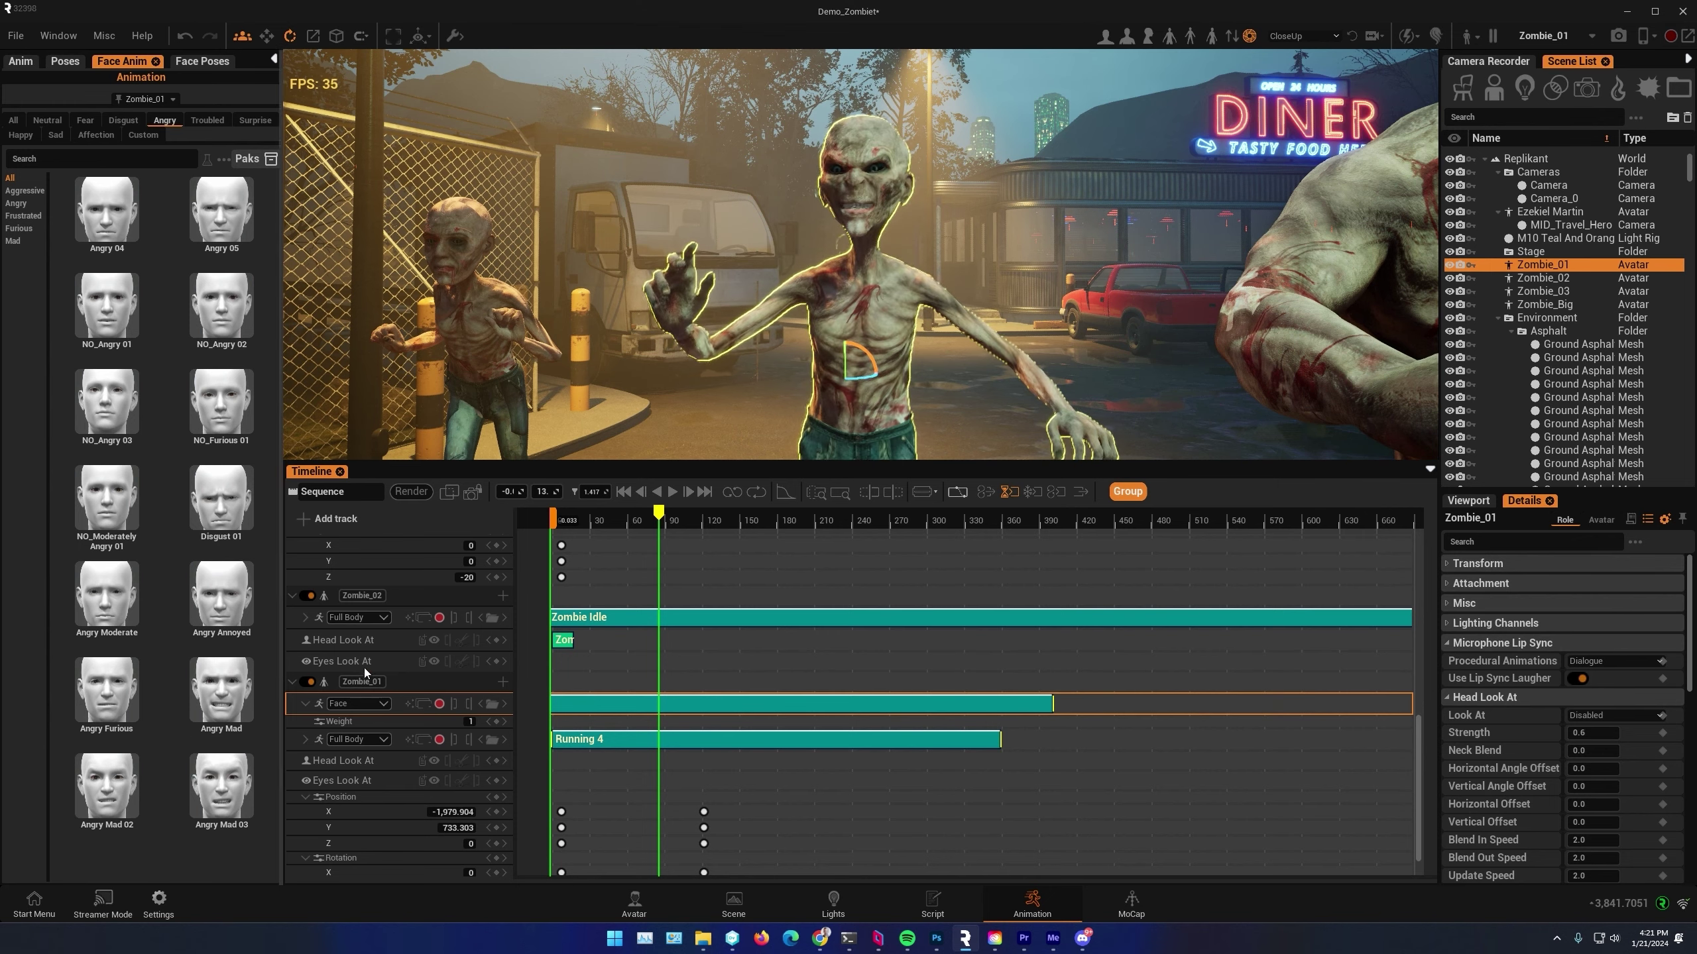
Raise Zombie_01's Mouth facial animation strength to 4.1 in the avatar details and check its face in the sequence
left_click(633, 902)
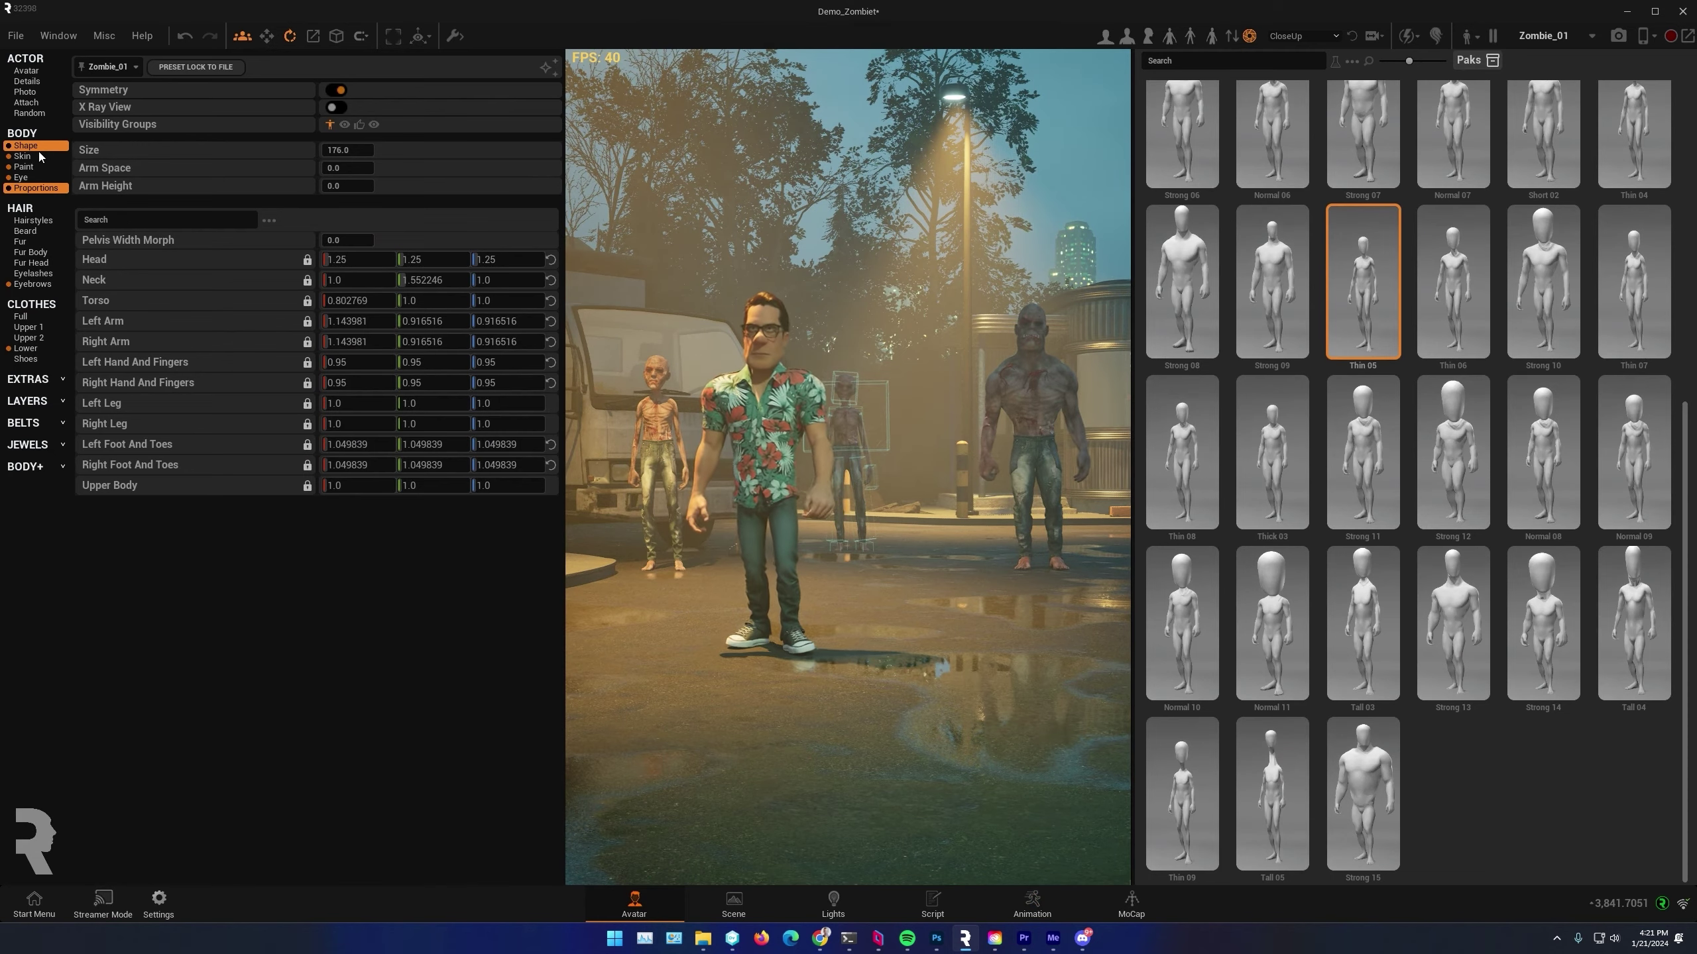
left_click(34, 83)
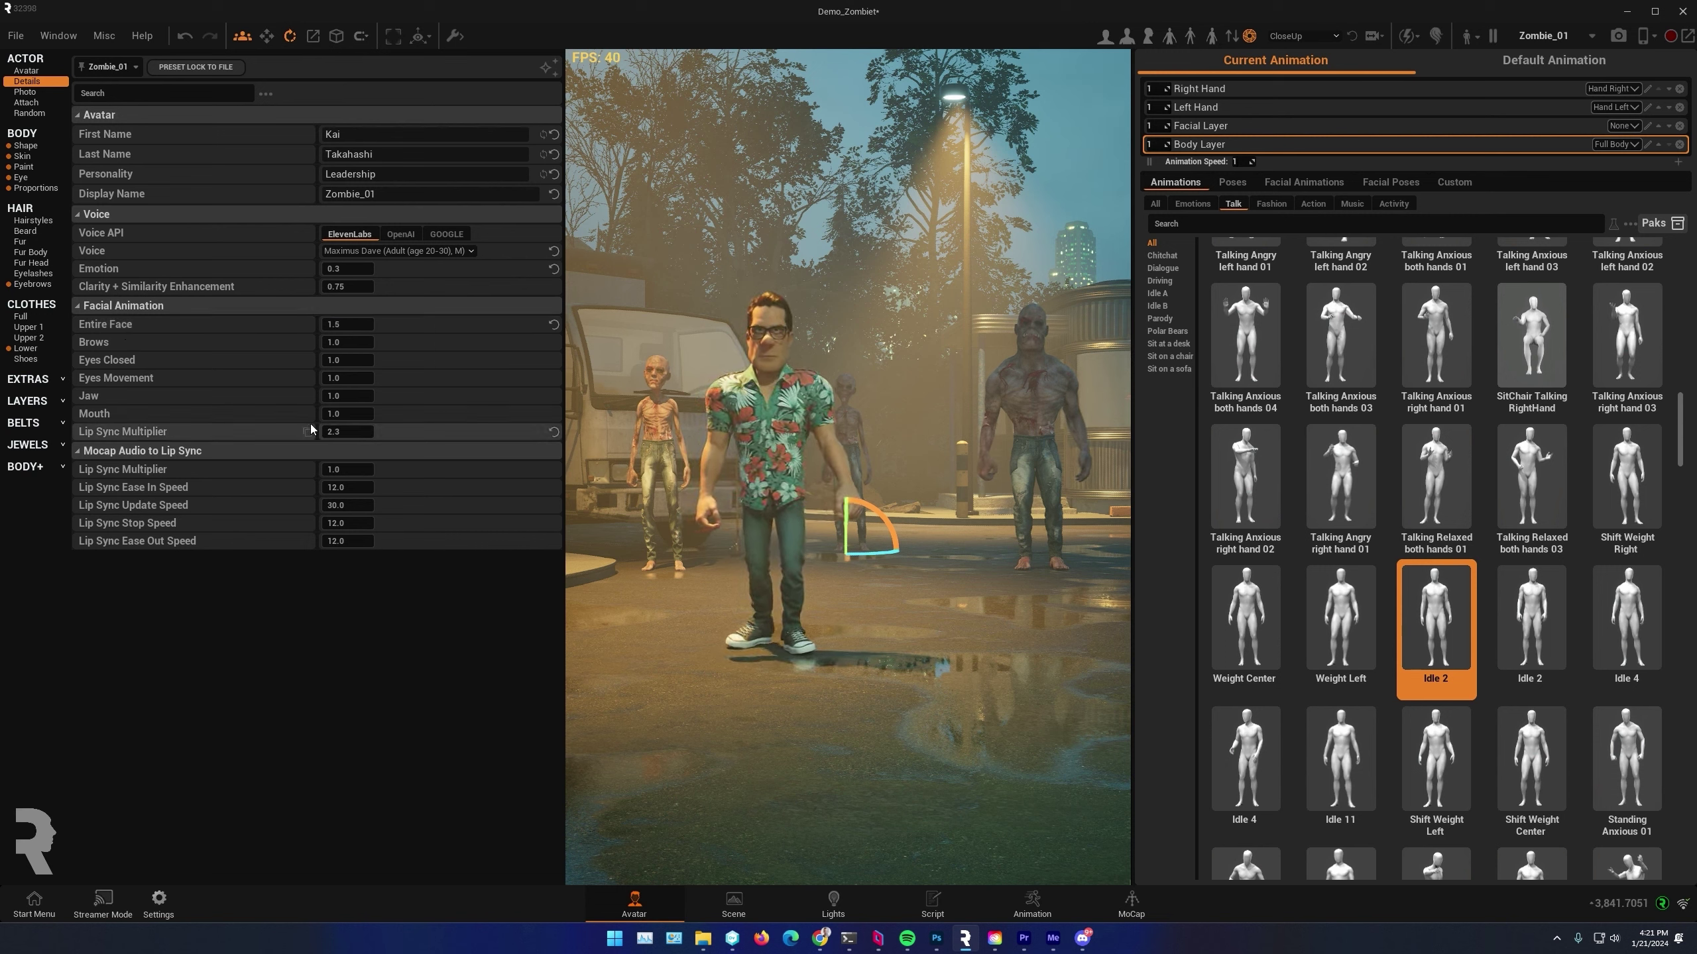
left_click_drag(307, 413, 561, 557)
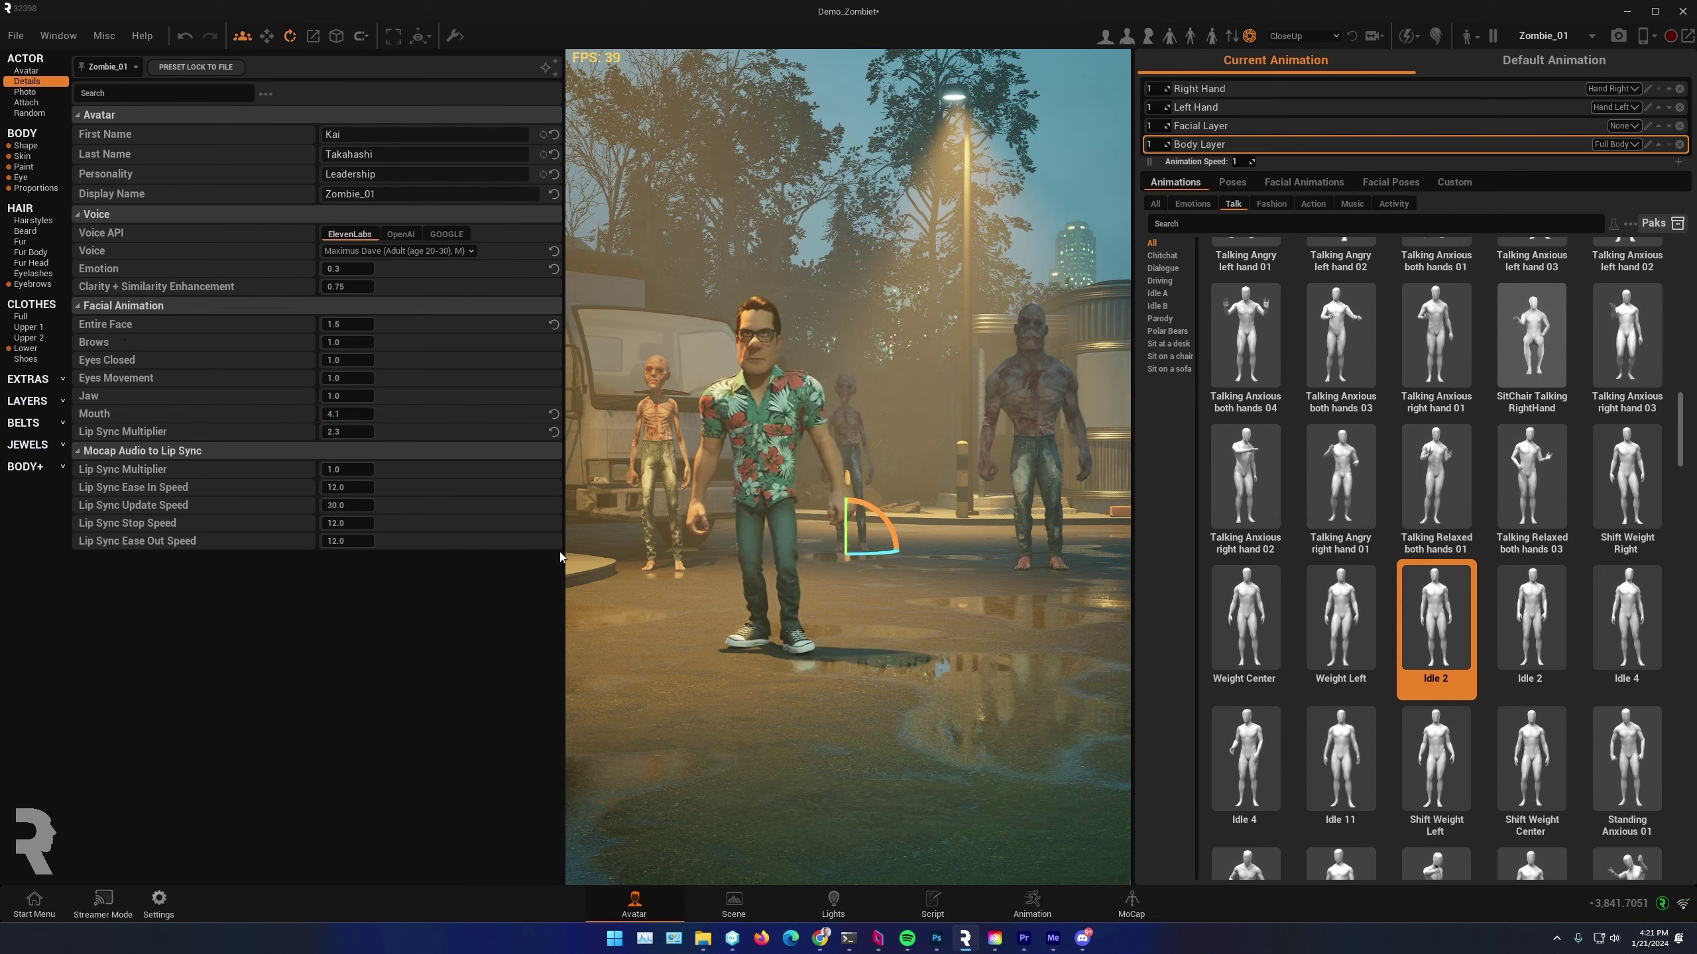
left_click(1034, 904)
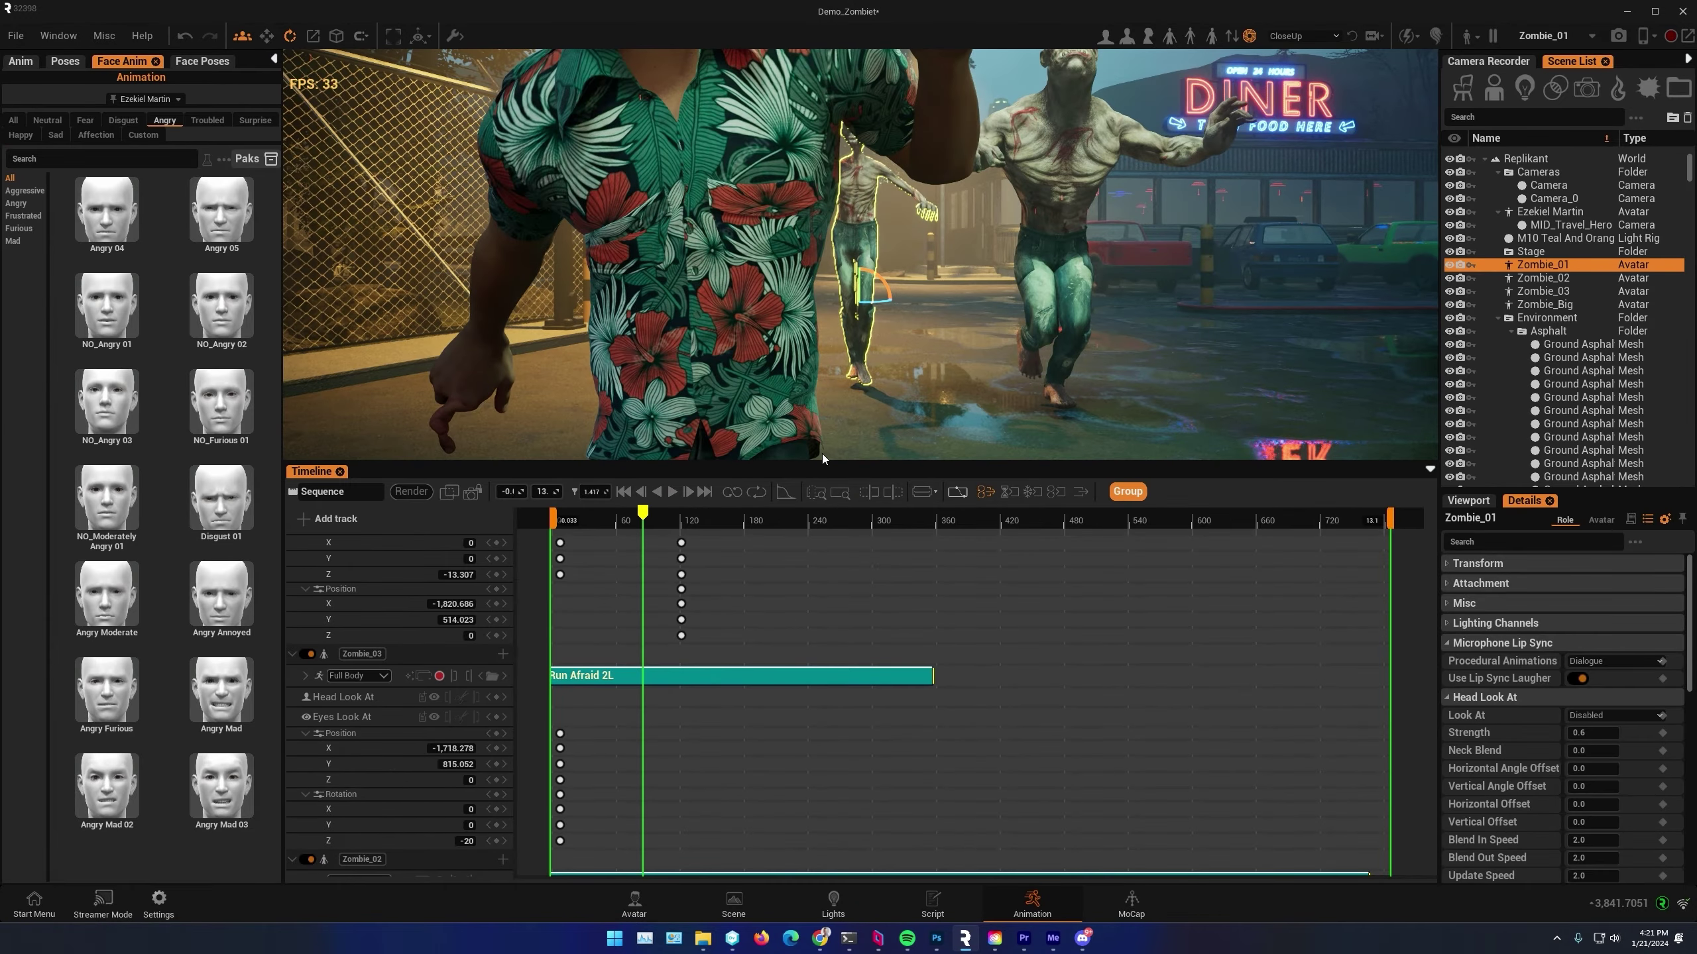
right_click_drag(878, 273, 821, 434)
mouse_move(638, 511)
left_mouse_down()
mouse_move(658, 516)
mouse_move(626, 514)
left_mouse_up()
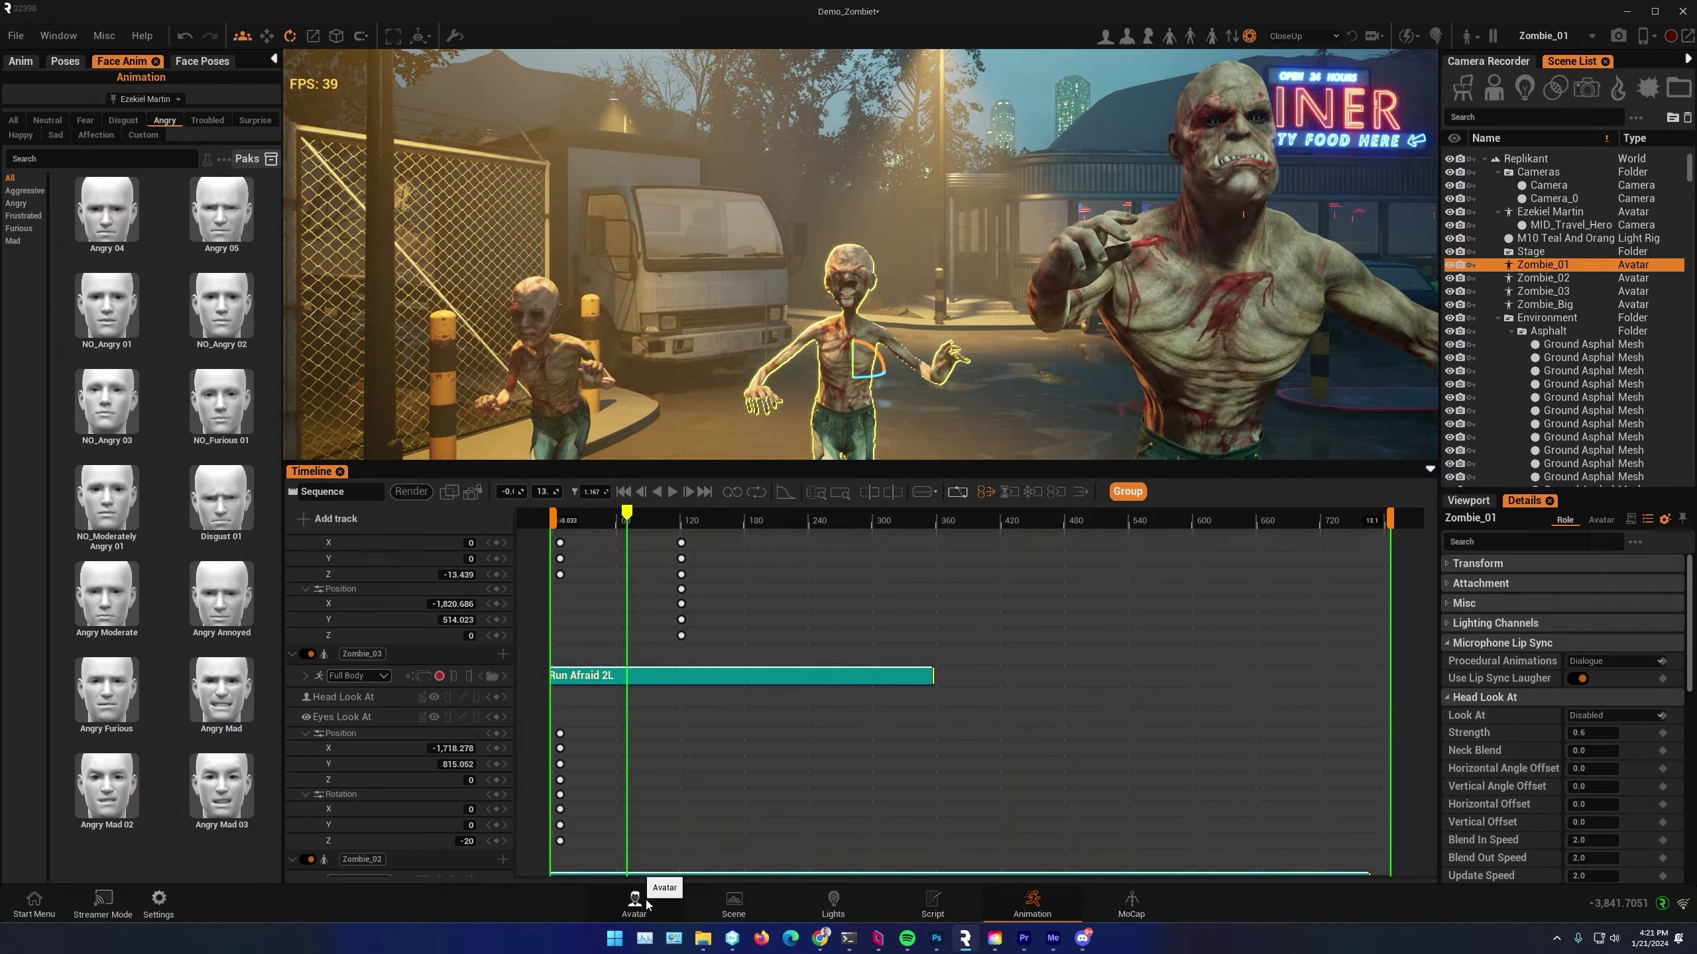
Set Zombie_01's facial animation strengths to 1.1 for Entire Face and 1.5 for Mouth, and preview them in the sequence
left_click(634, 902)
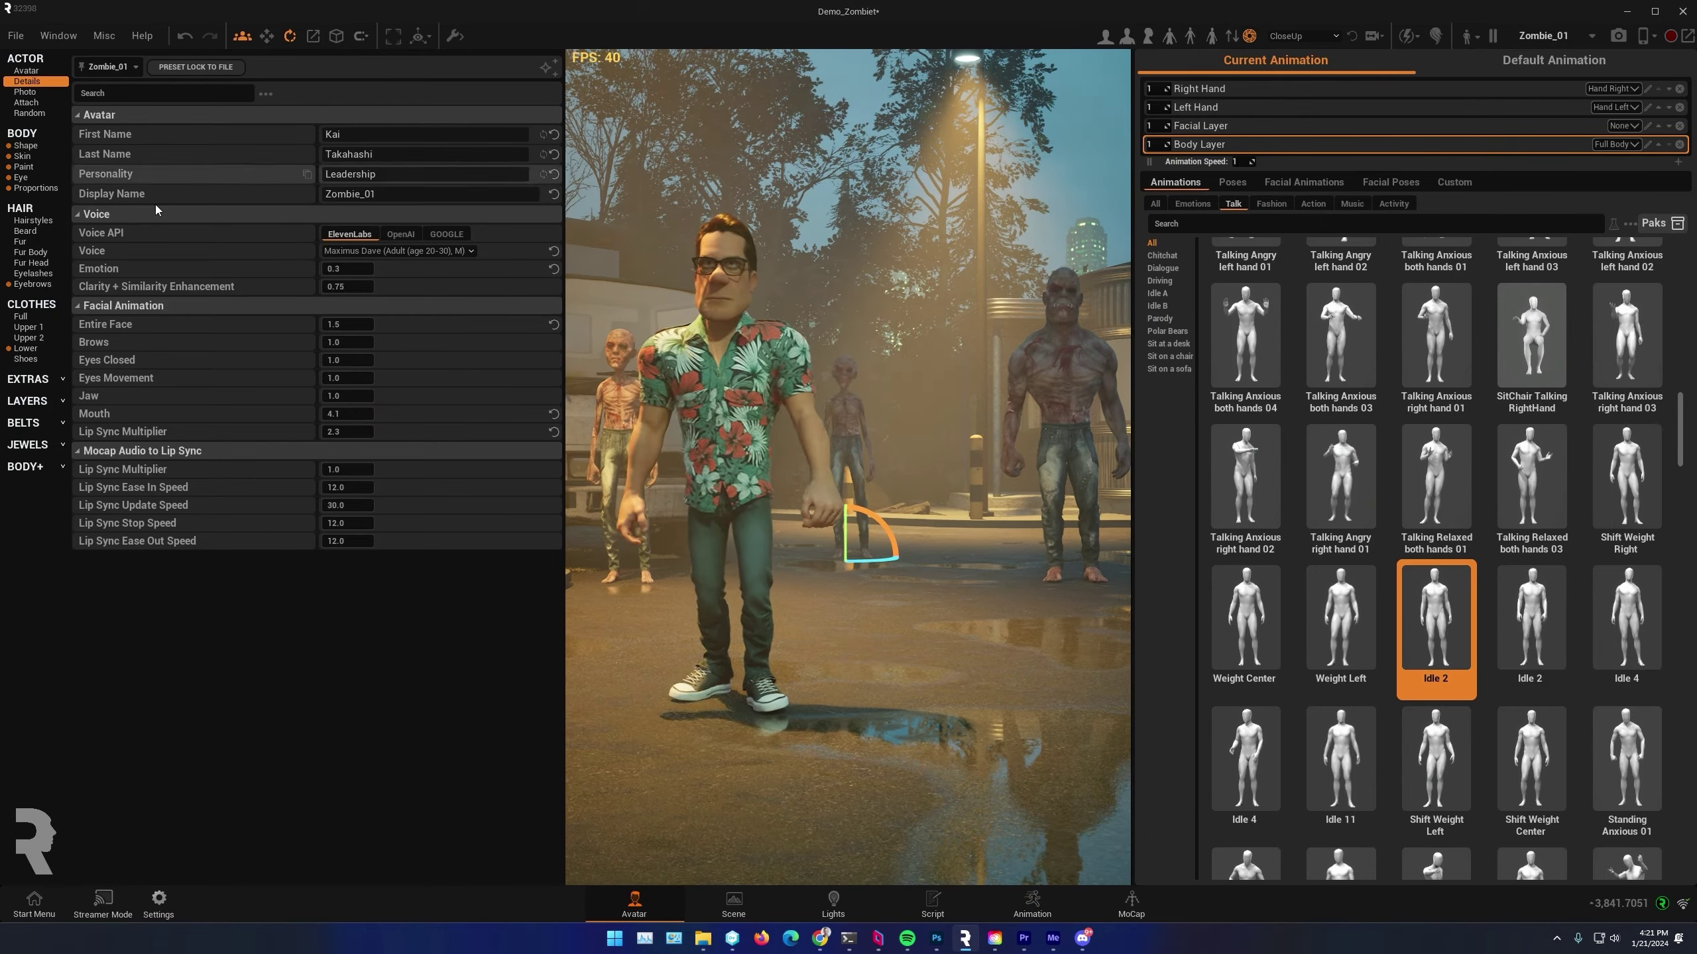
left_click(351, 329)
type("1.1")
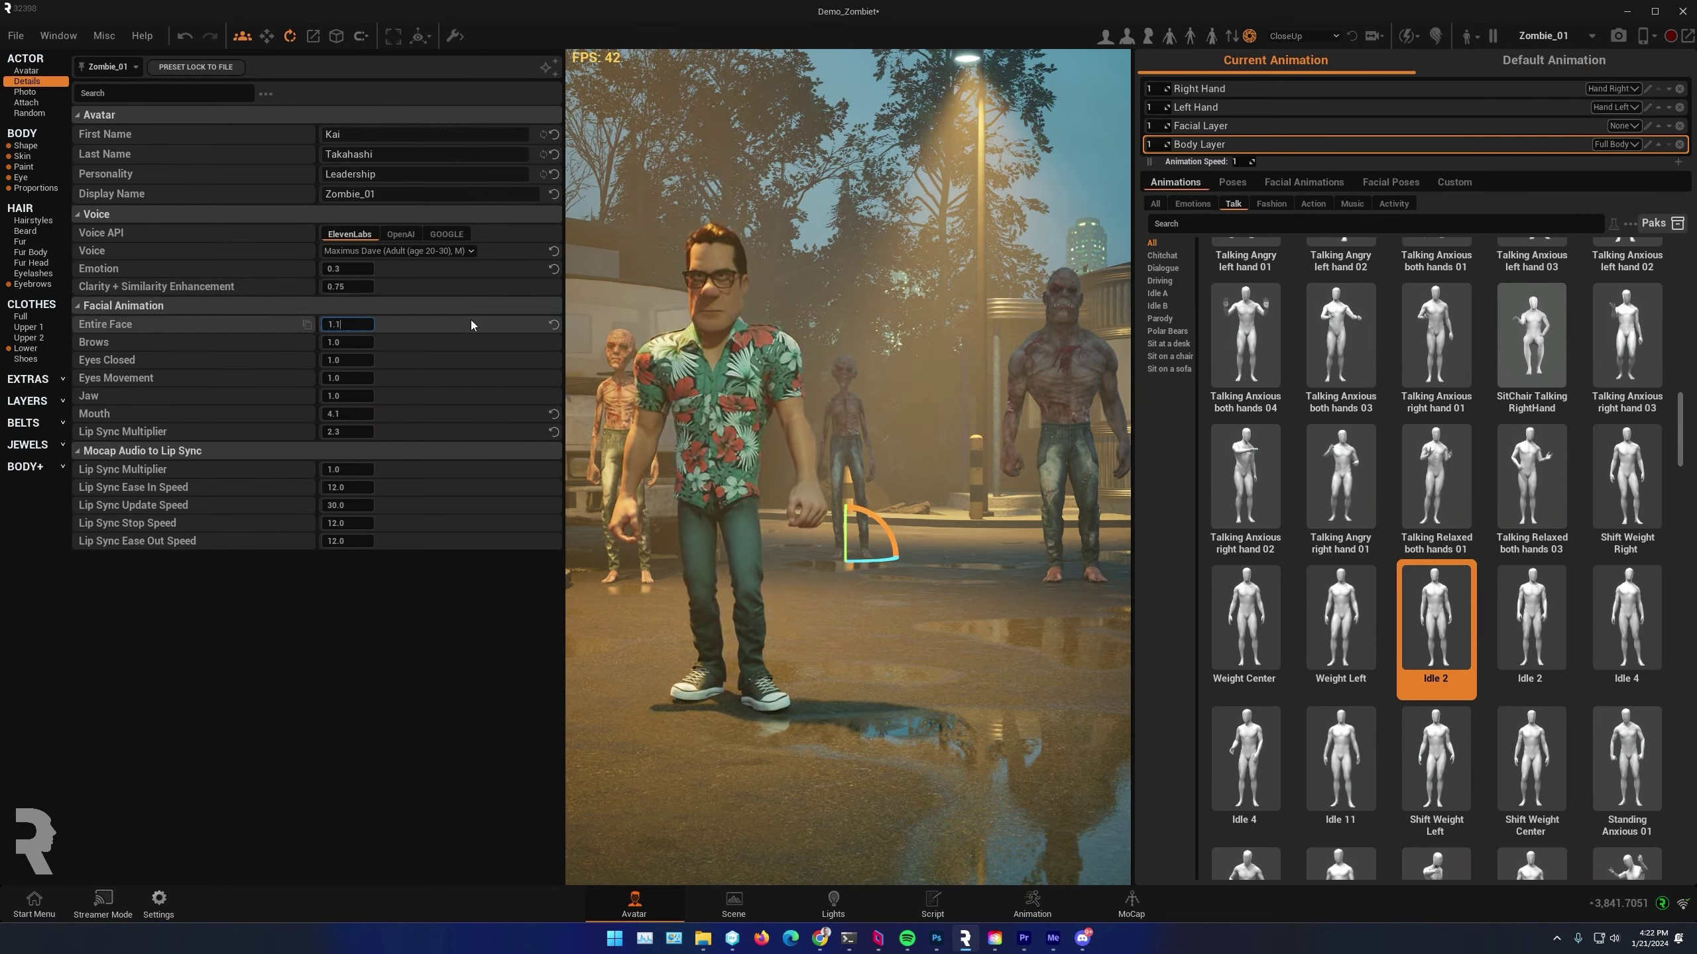
key("Return")
left_click(347, 414)
type("1.5")
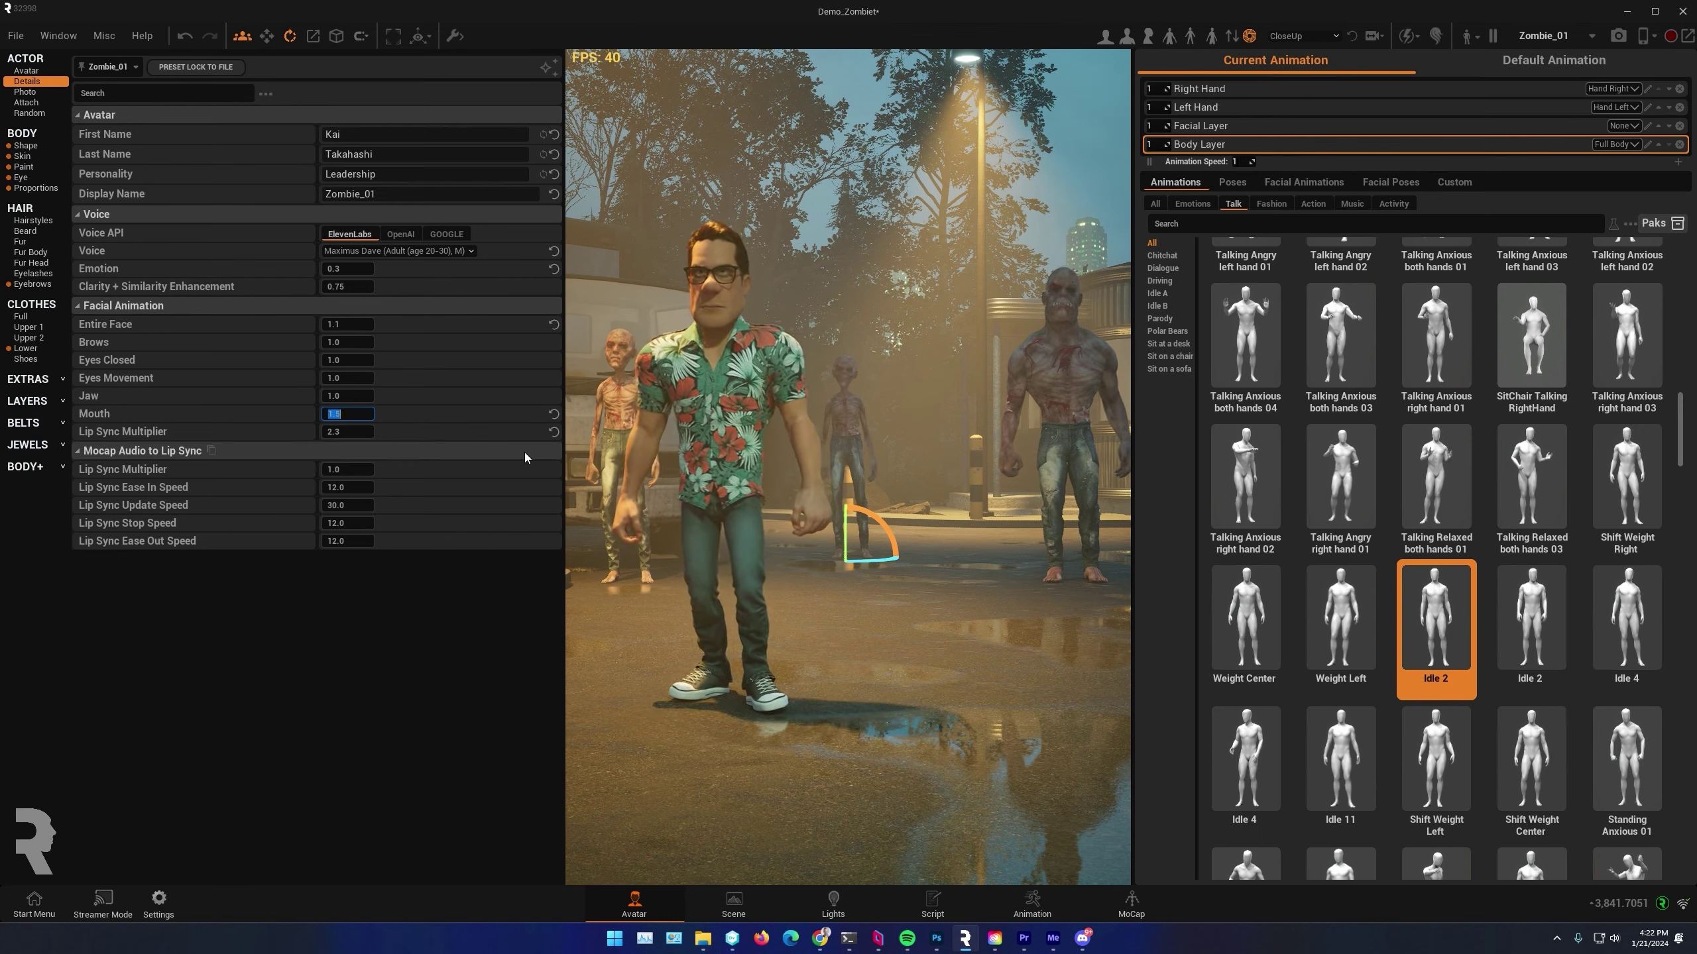
left_click(1053, 899)
left_click(672, 493)
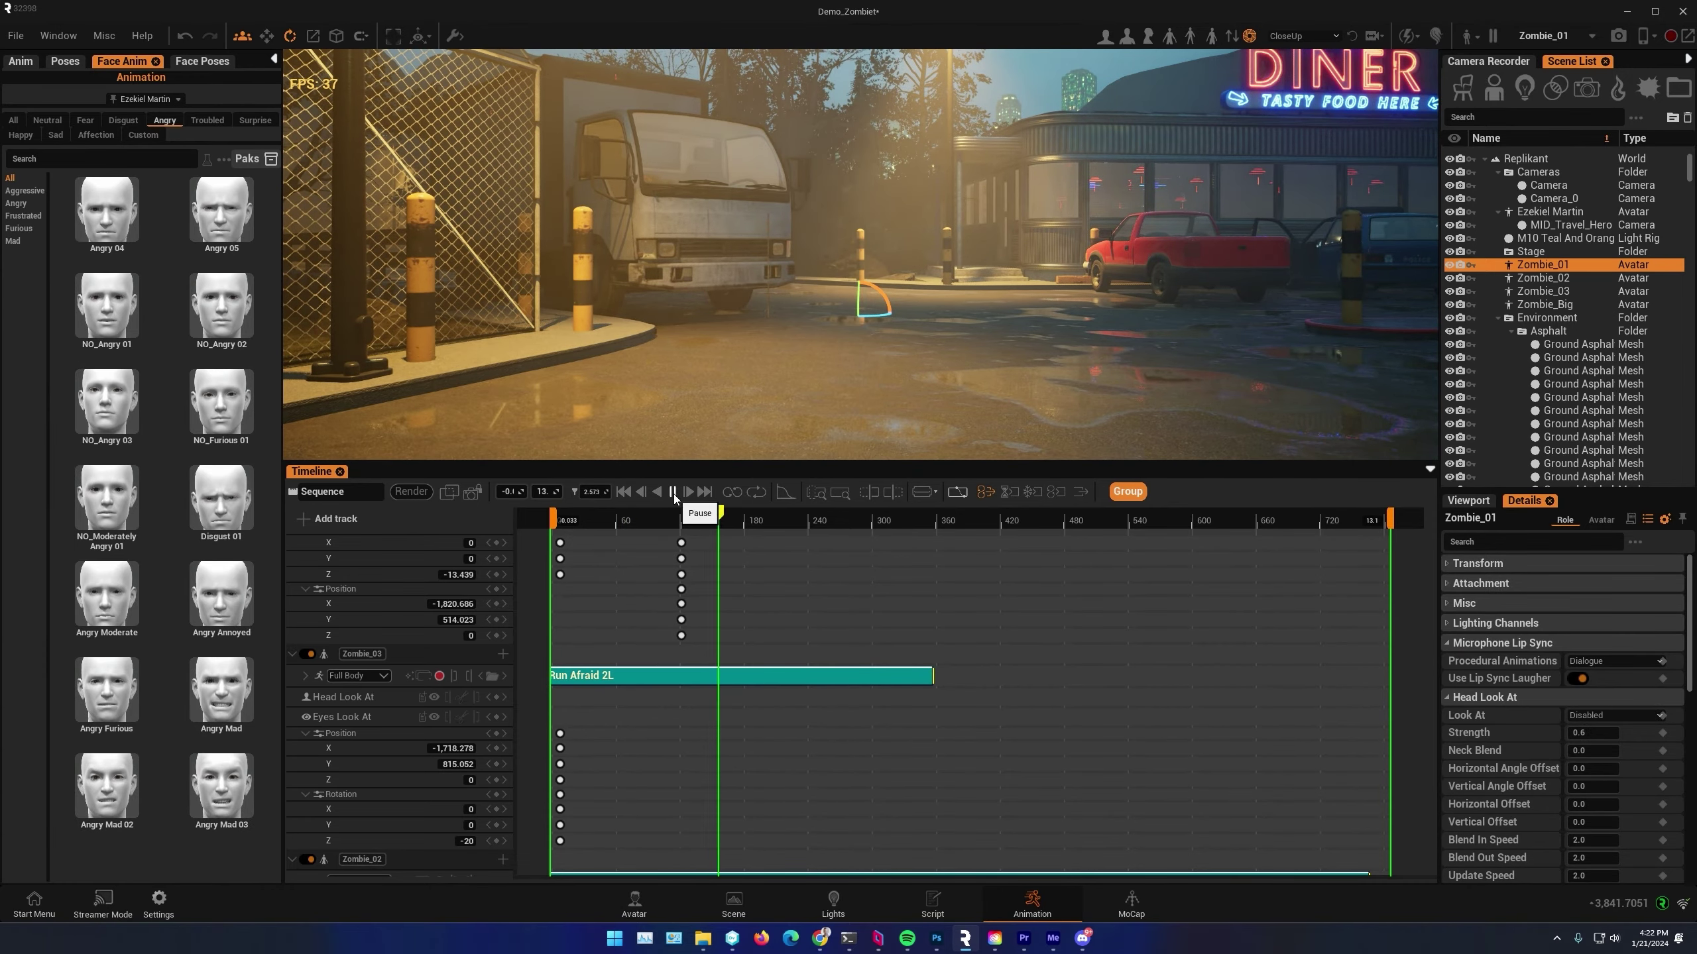
left_click(673, 493)
left_click_drag(719, 512, 603, 511)
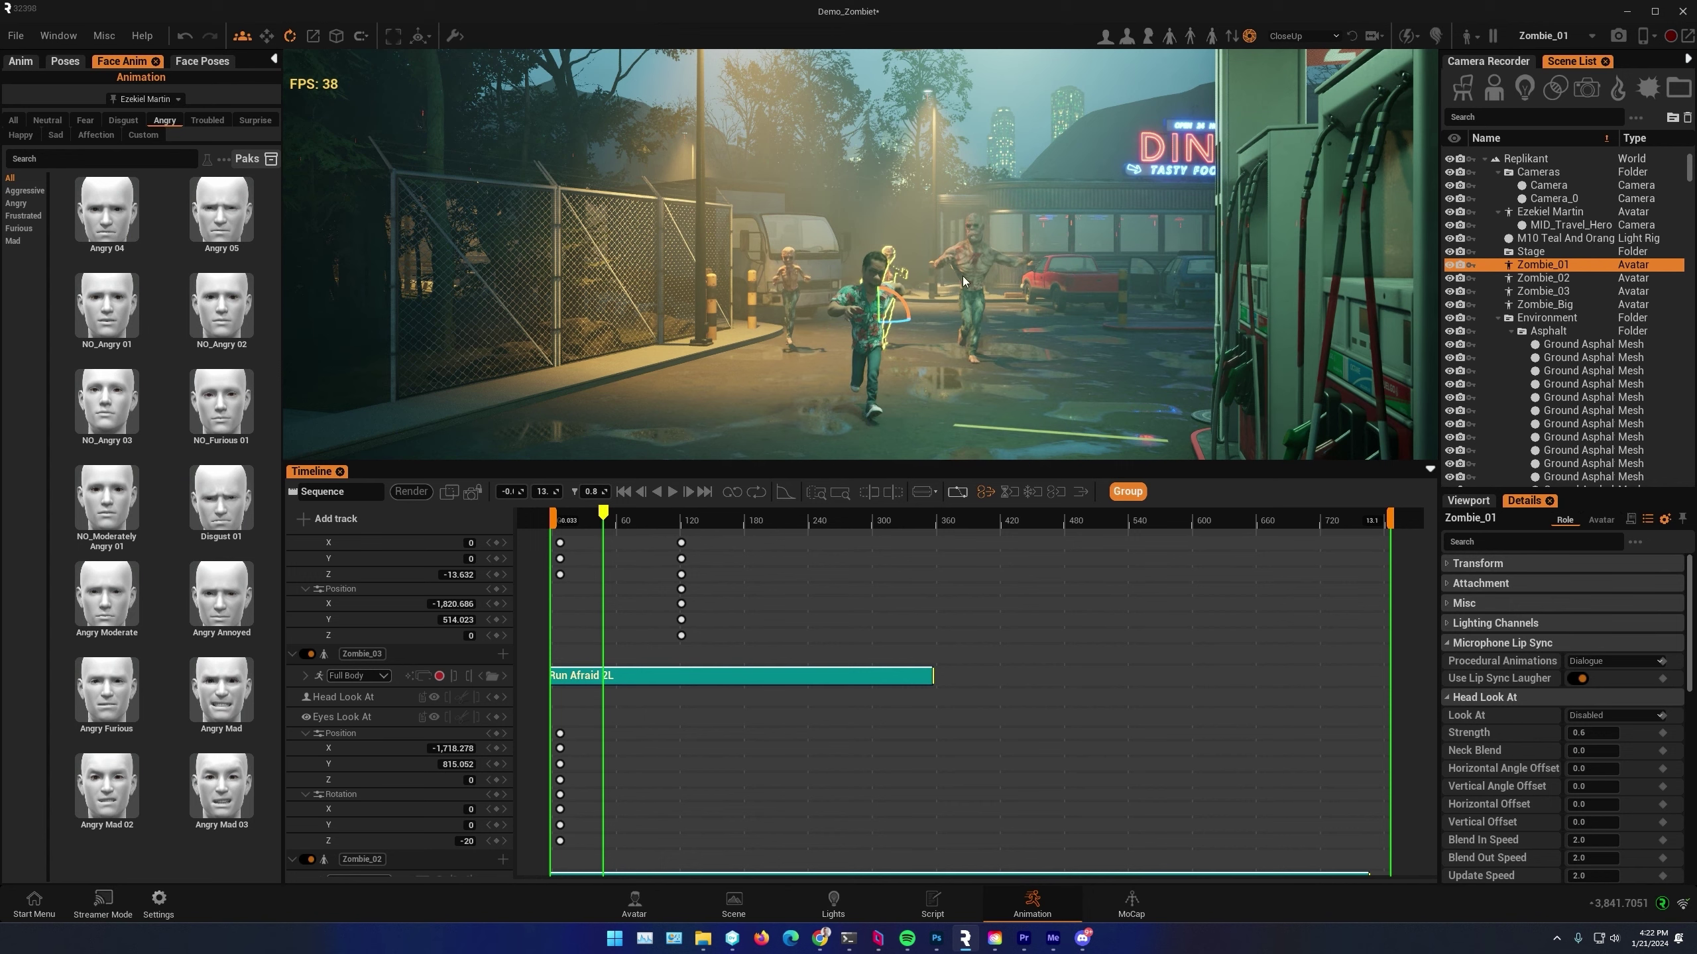
Add a facial animation track to Zombie_03 and return the sequence to its start
left_click(792, 289)
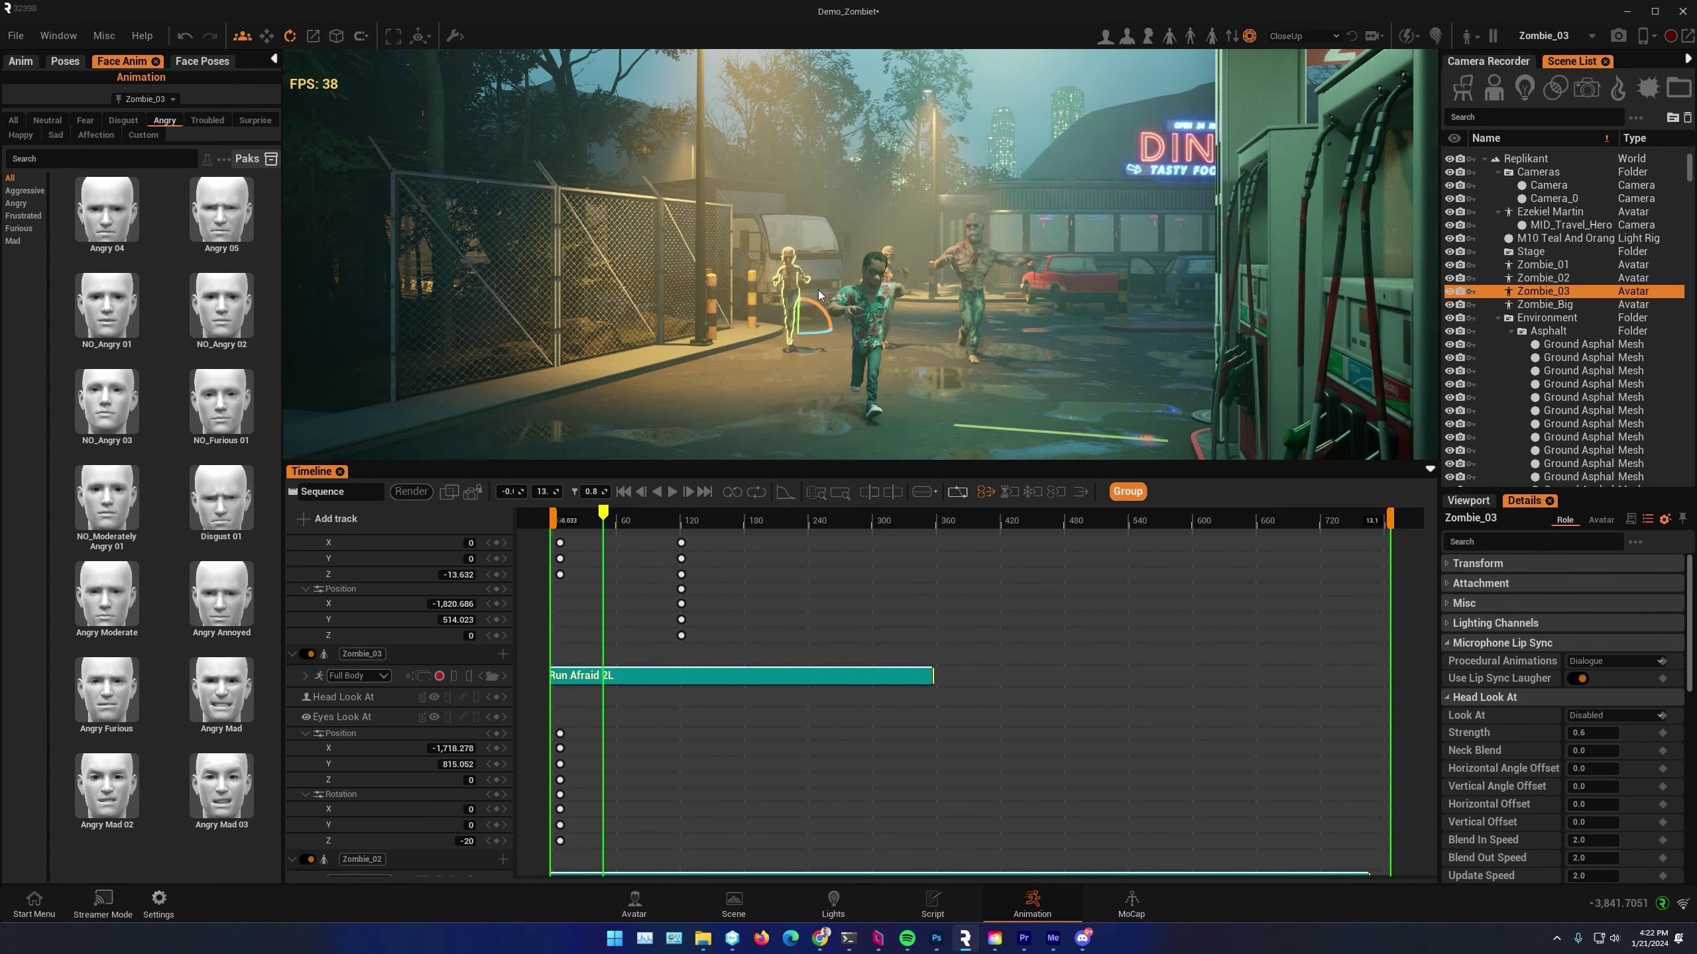
left_click(292, 653)
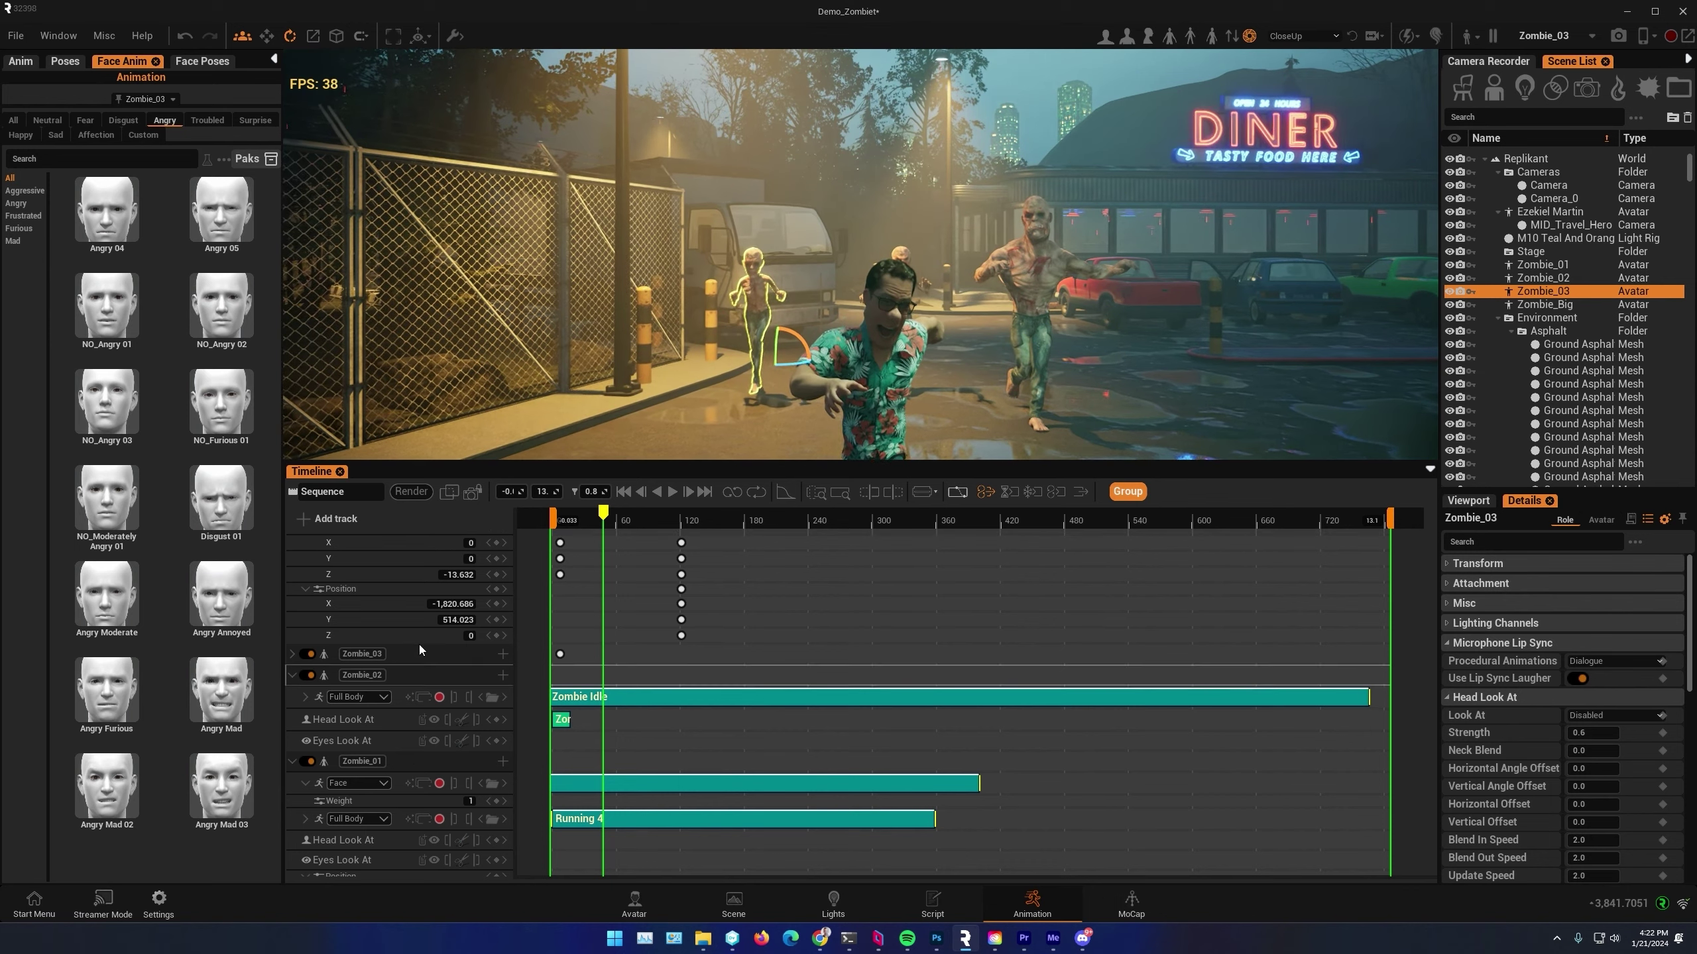
left_click(503, 654)
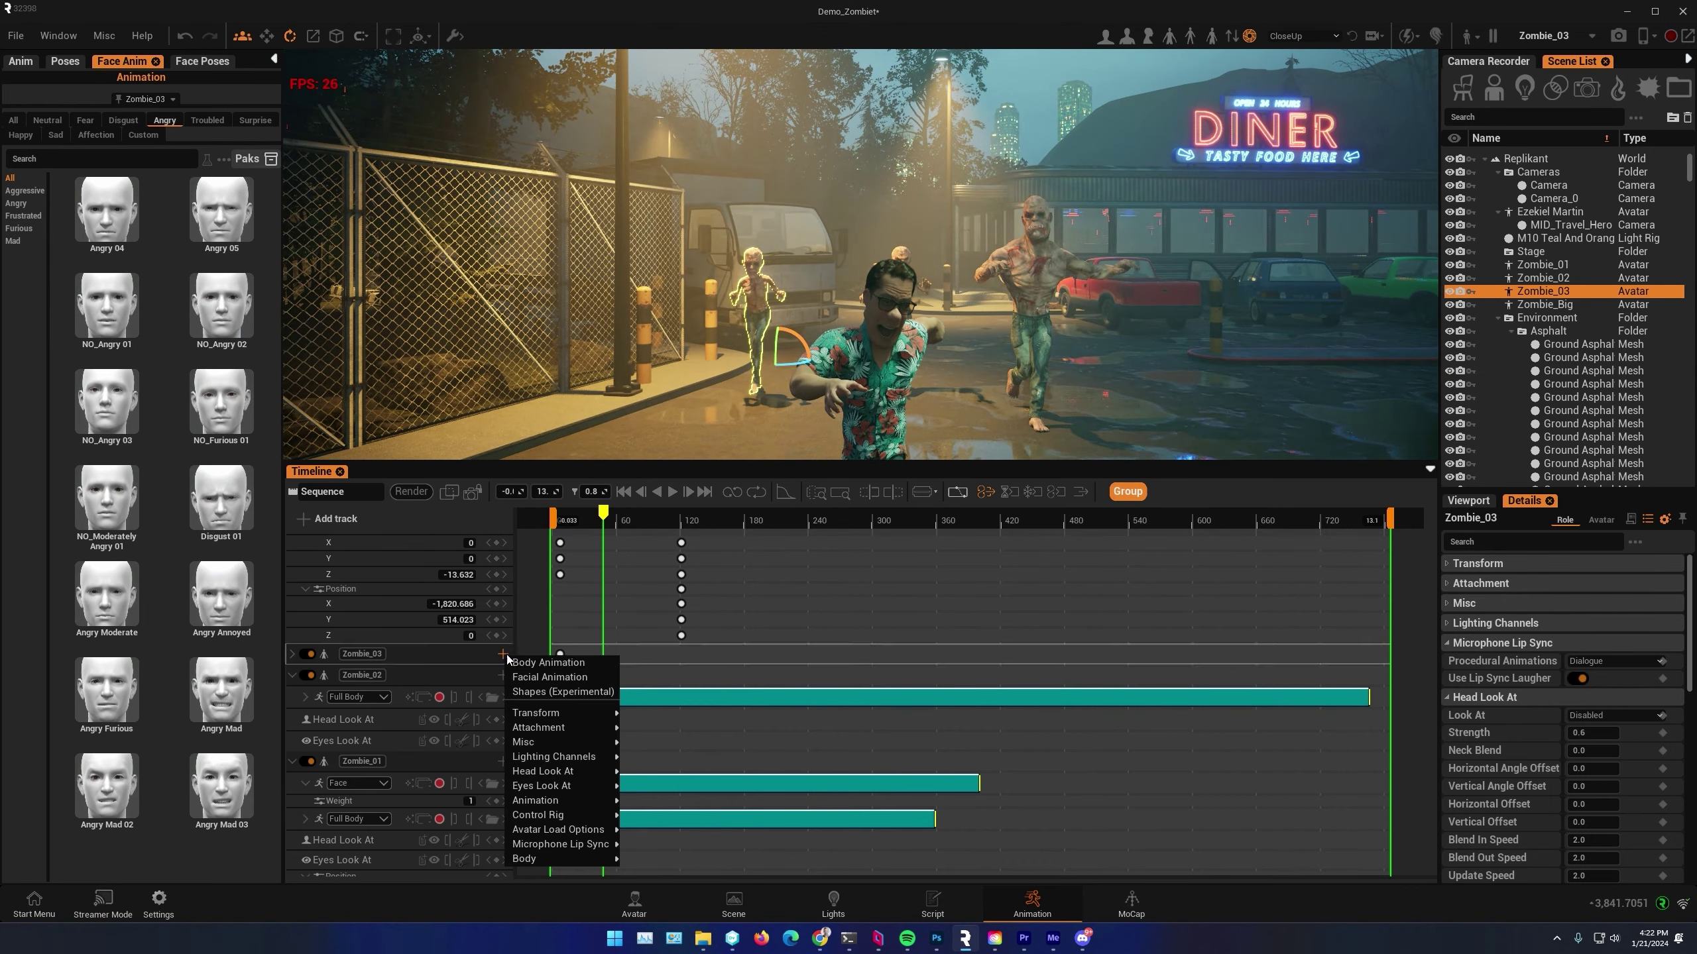
left_click(538, 678)
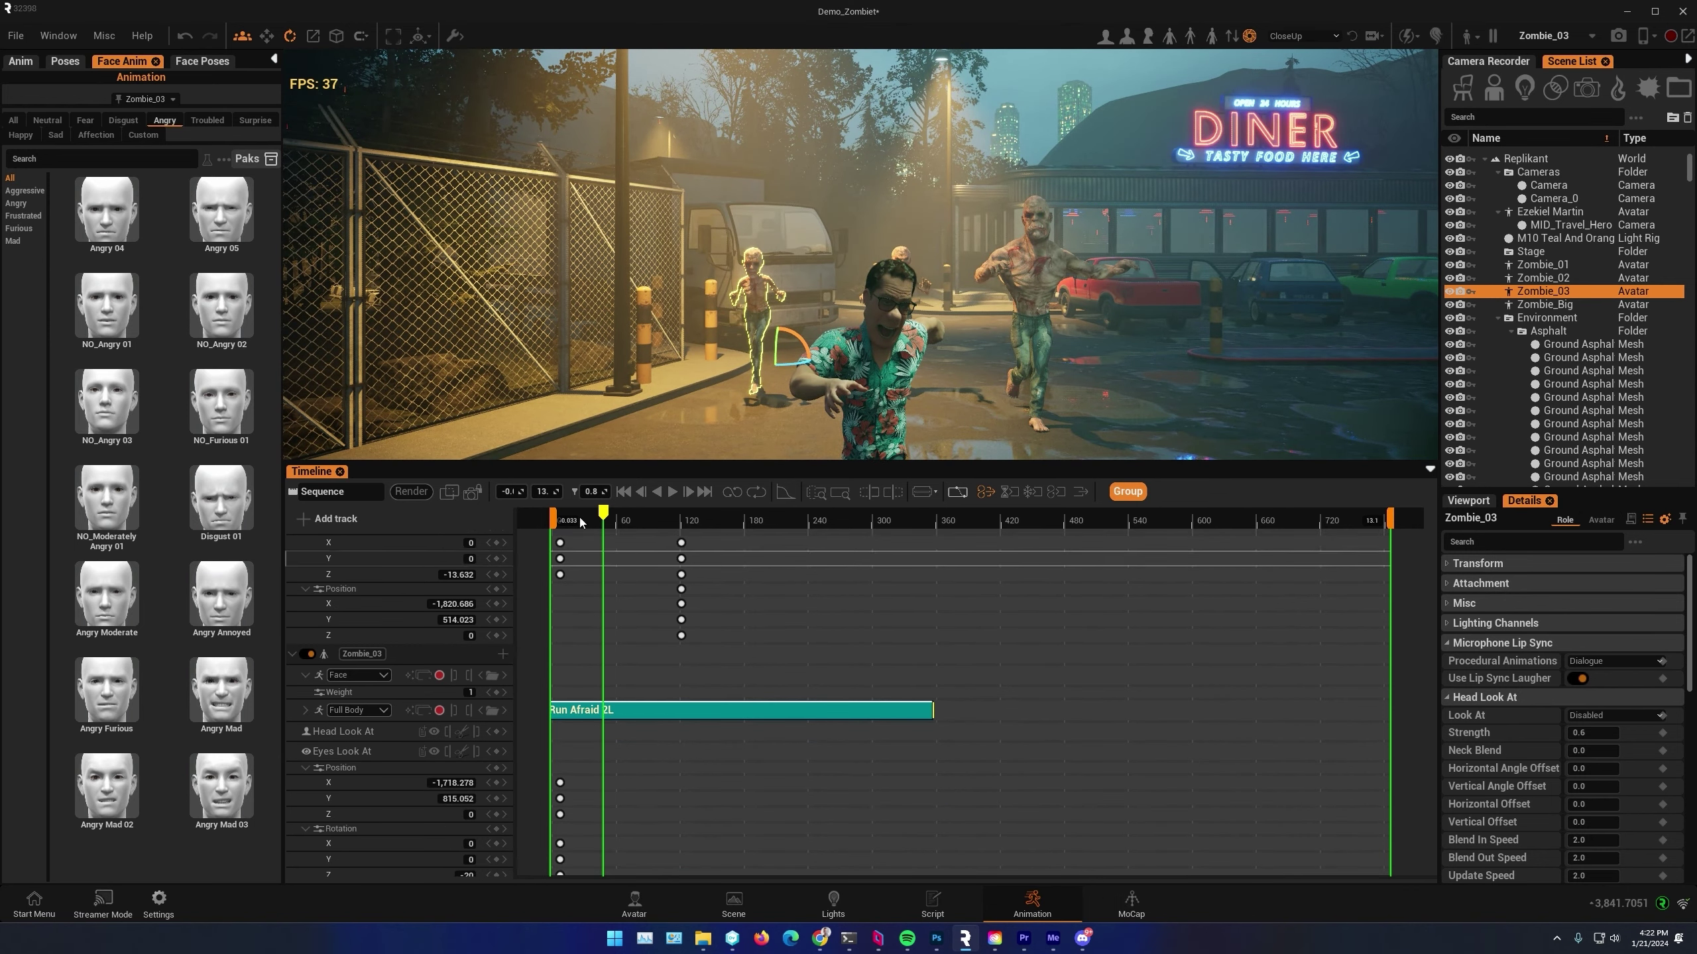
left_click(623, 493)
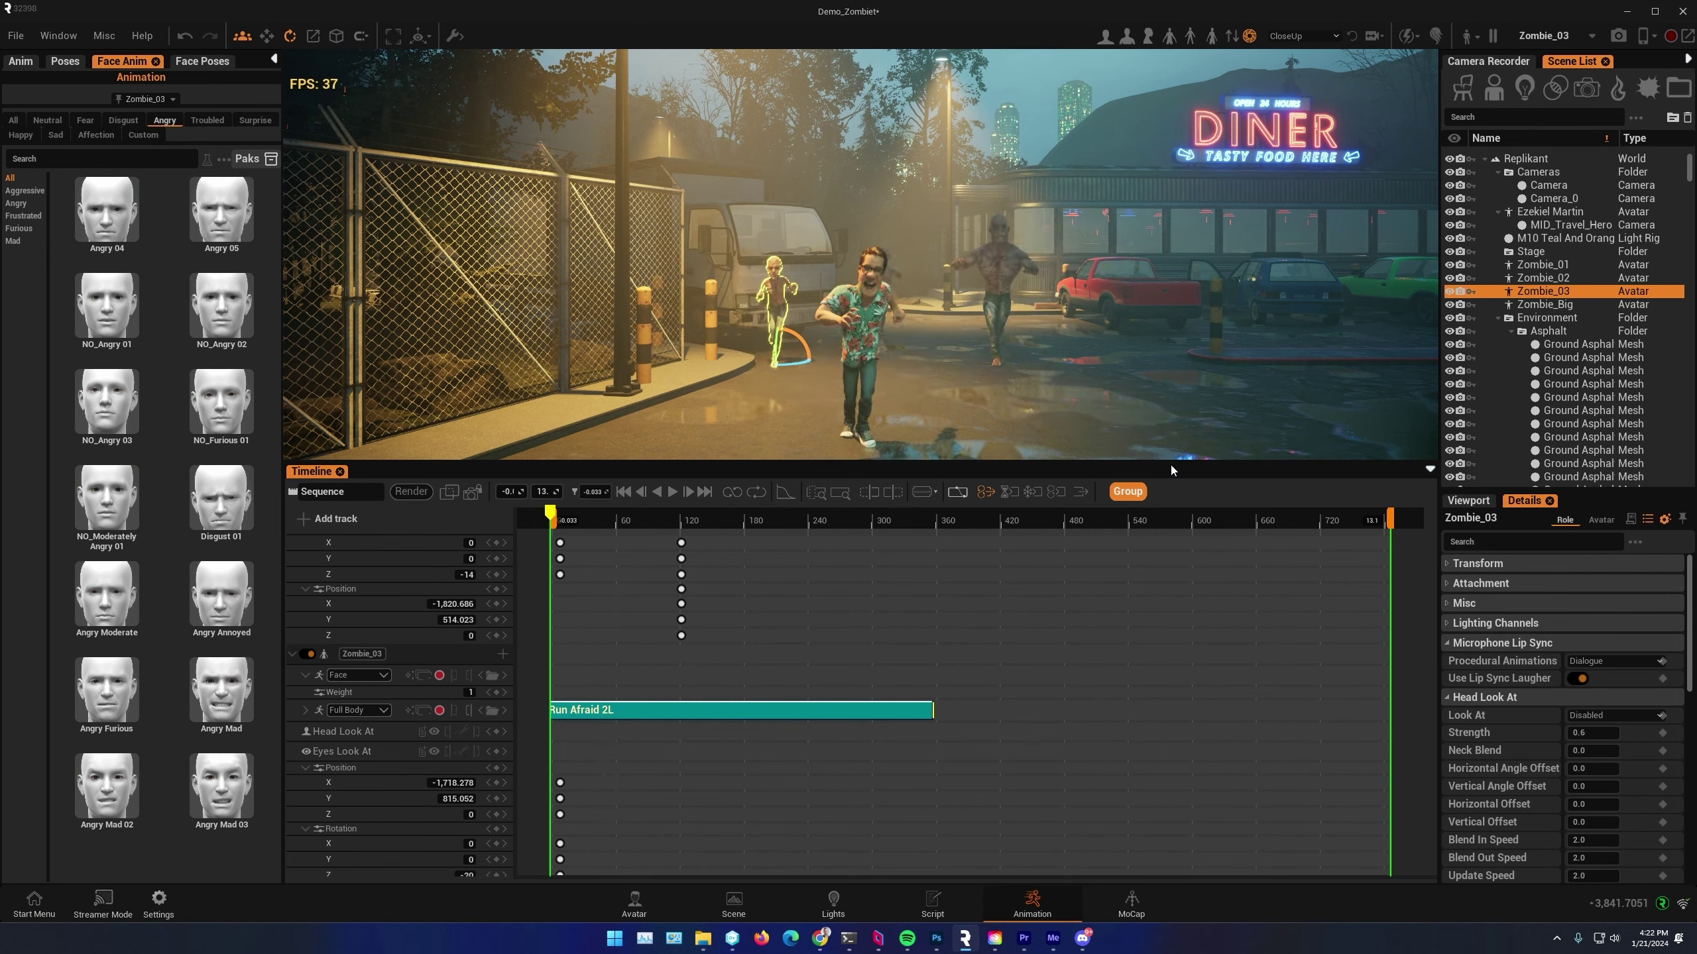
Enable head motion capture for Zombie_03 with Face Cap as both the source and the source name
left_click(1147, 906)
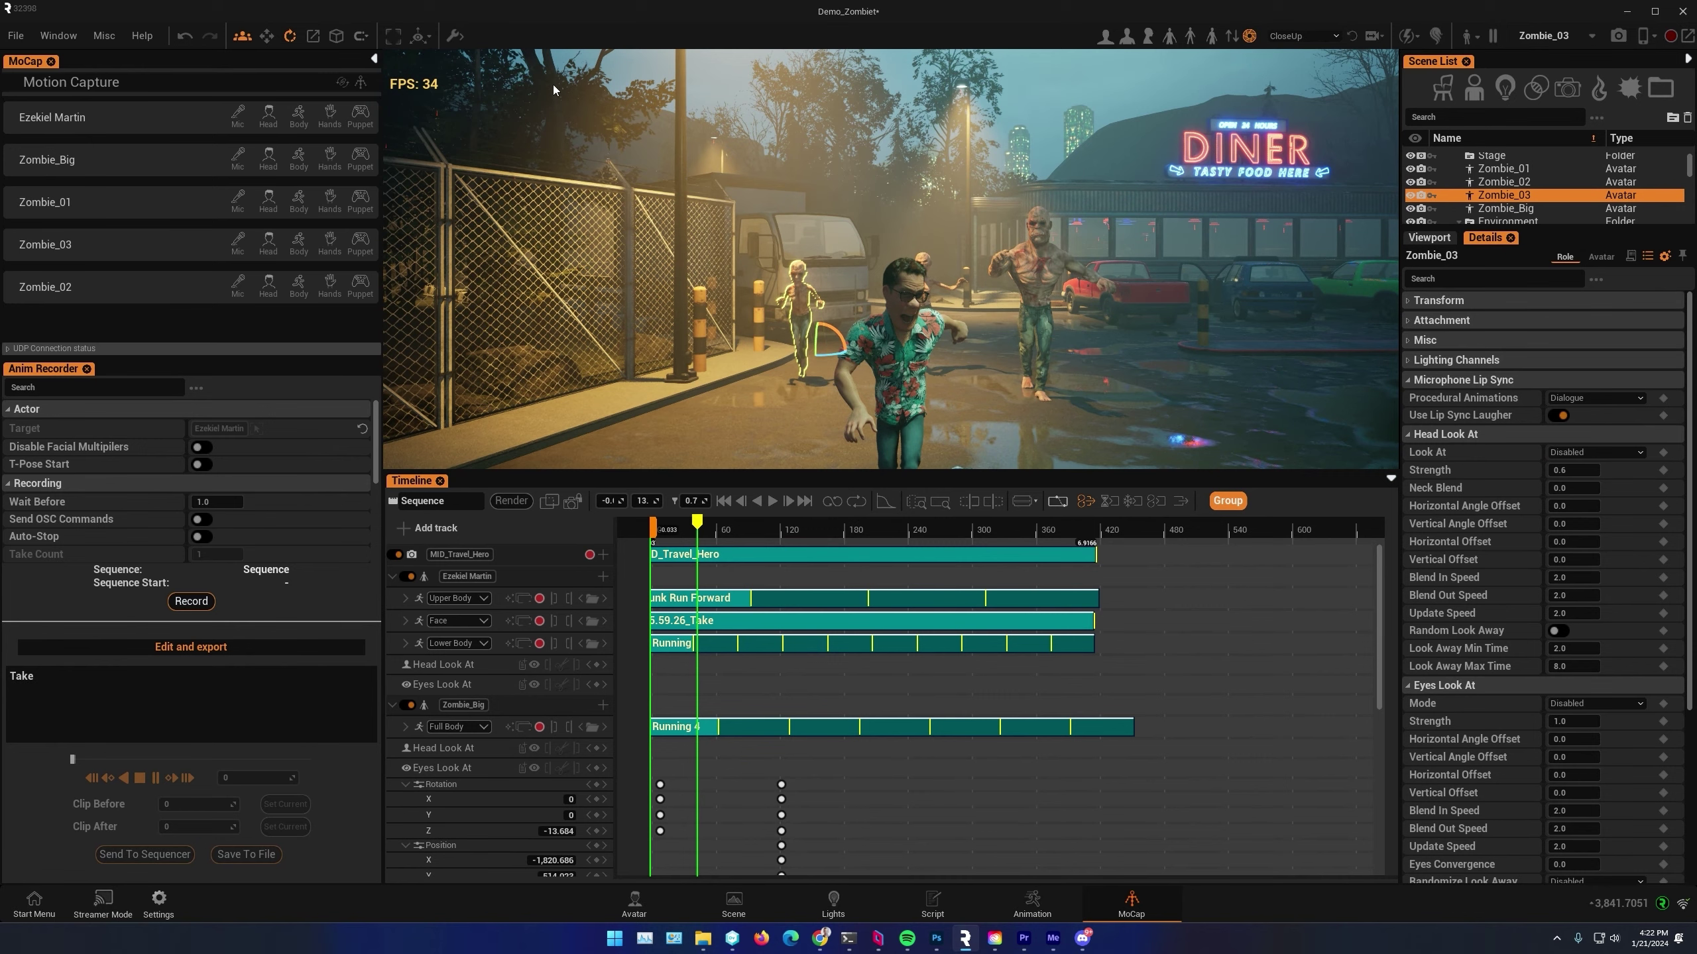
left_click(268, 248)
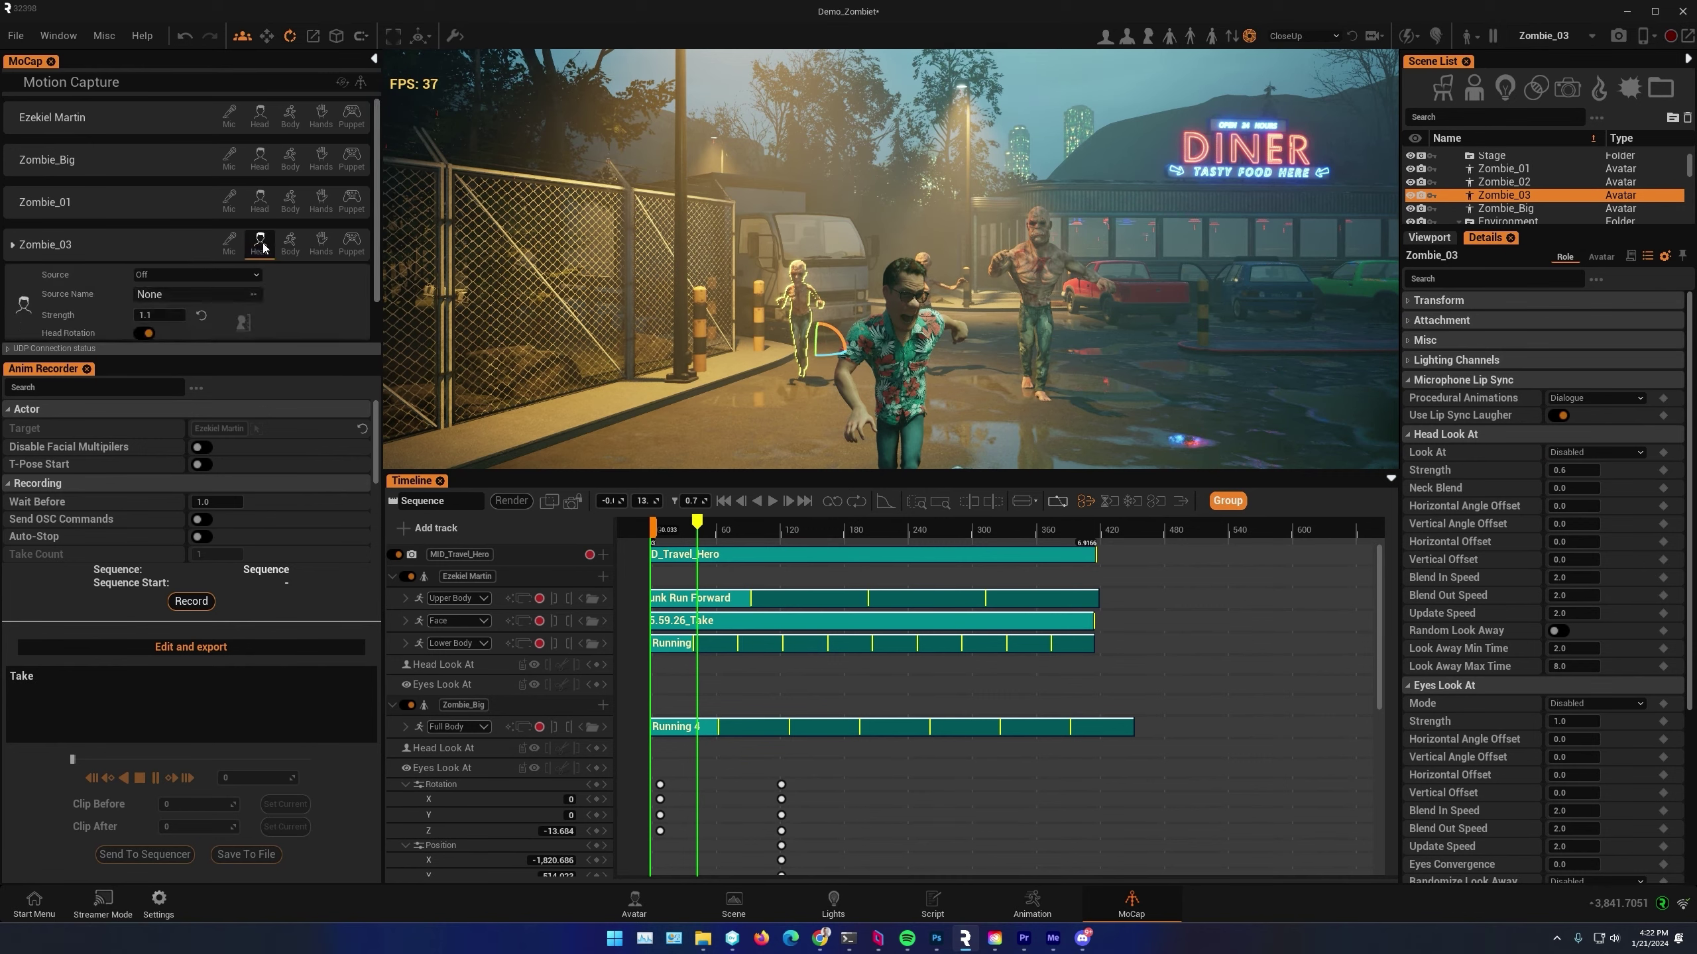
left_click(190, 275)
left_click(176, 303)
Record a face capture take of about 6.3 seconds onto Zombie_03's Face track from the sequence start, and switch off its head capture
left_click(723, 503)
left_click(189, 602)
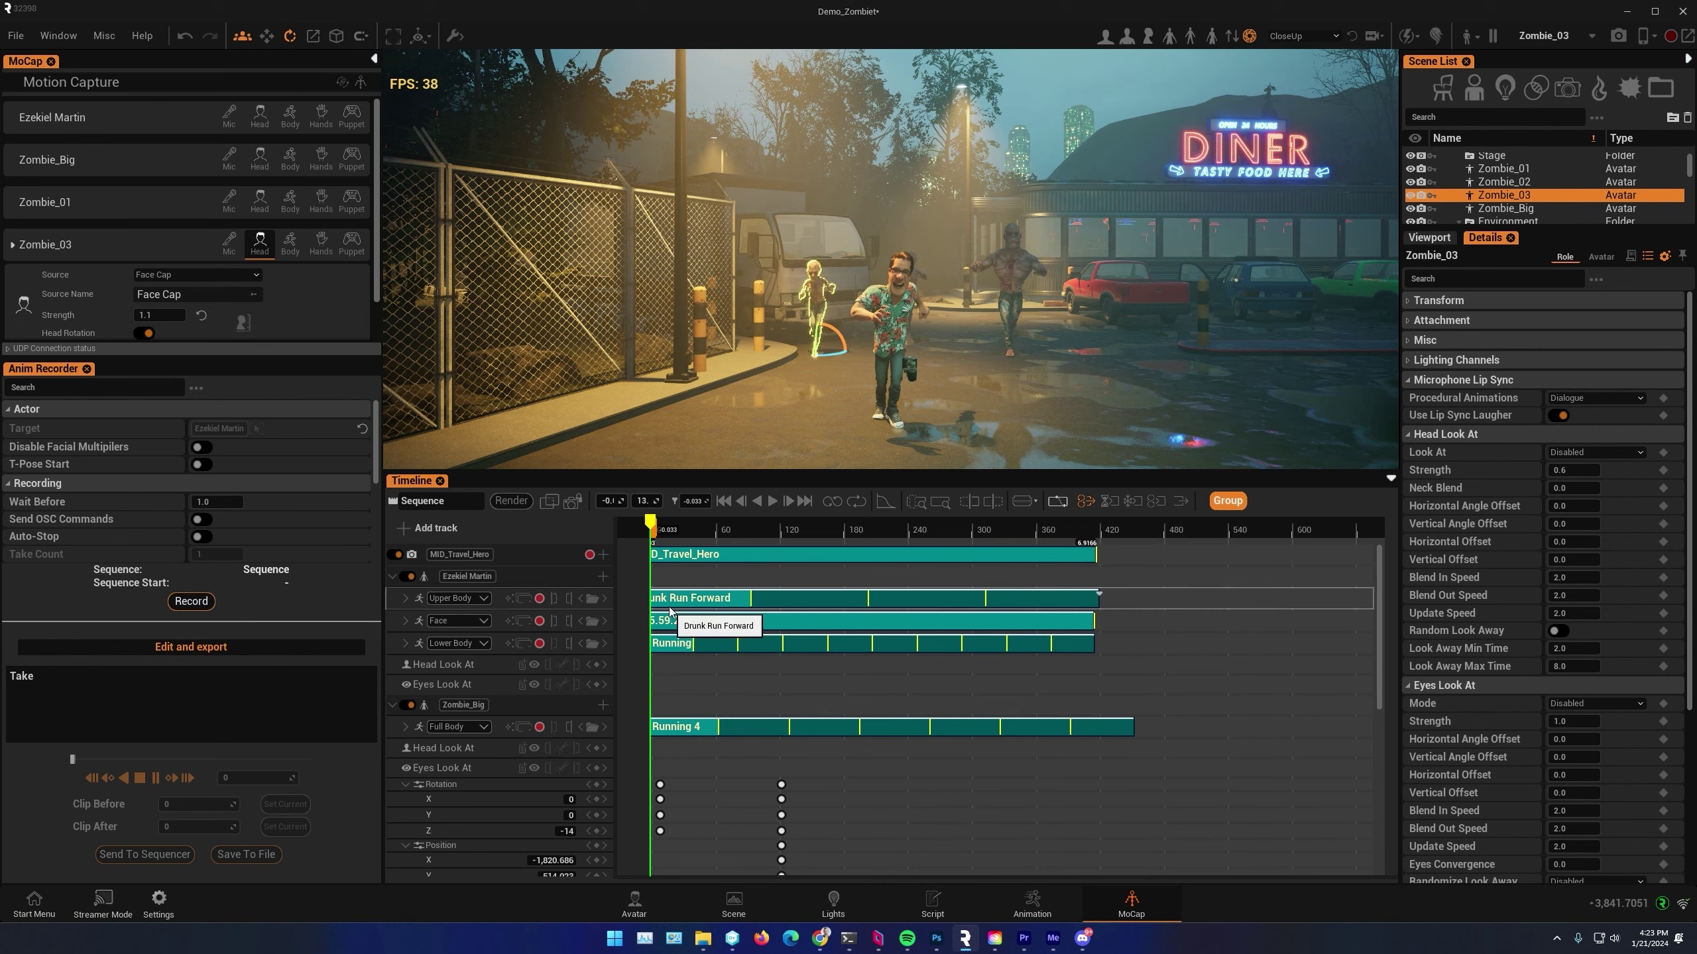
scroll(931, 578, "down", 5)
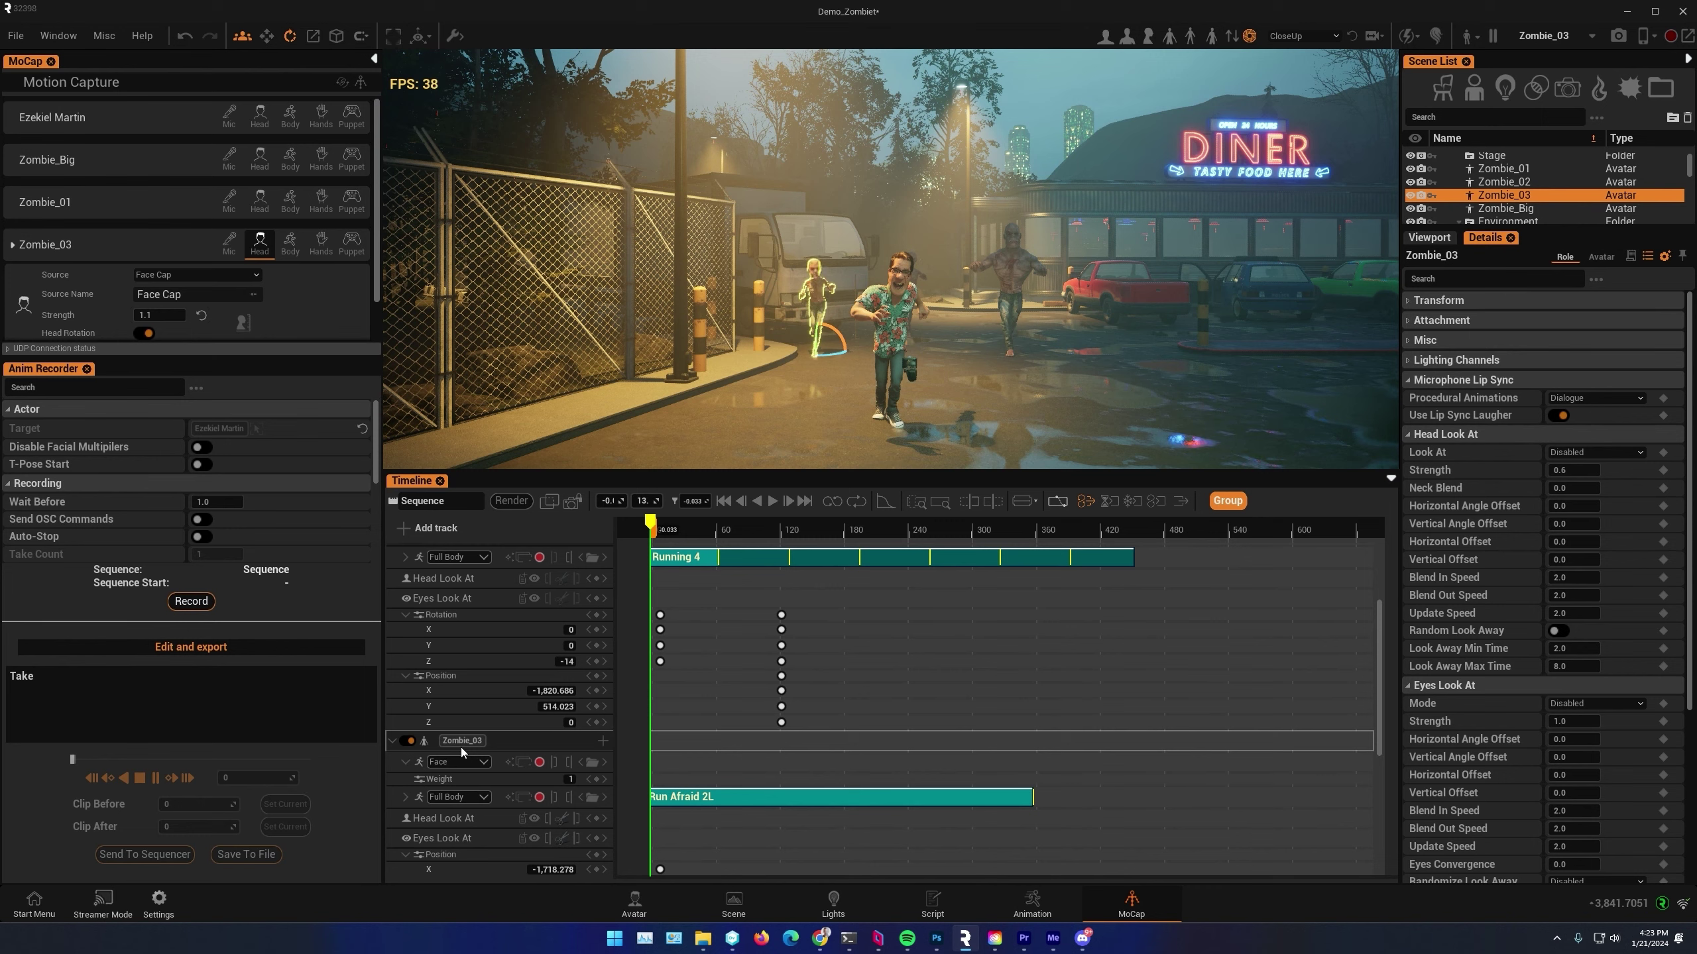
left_click(540, 762)
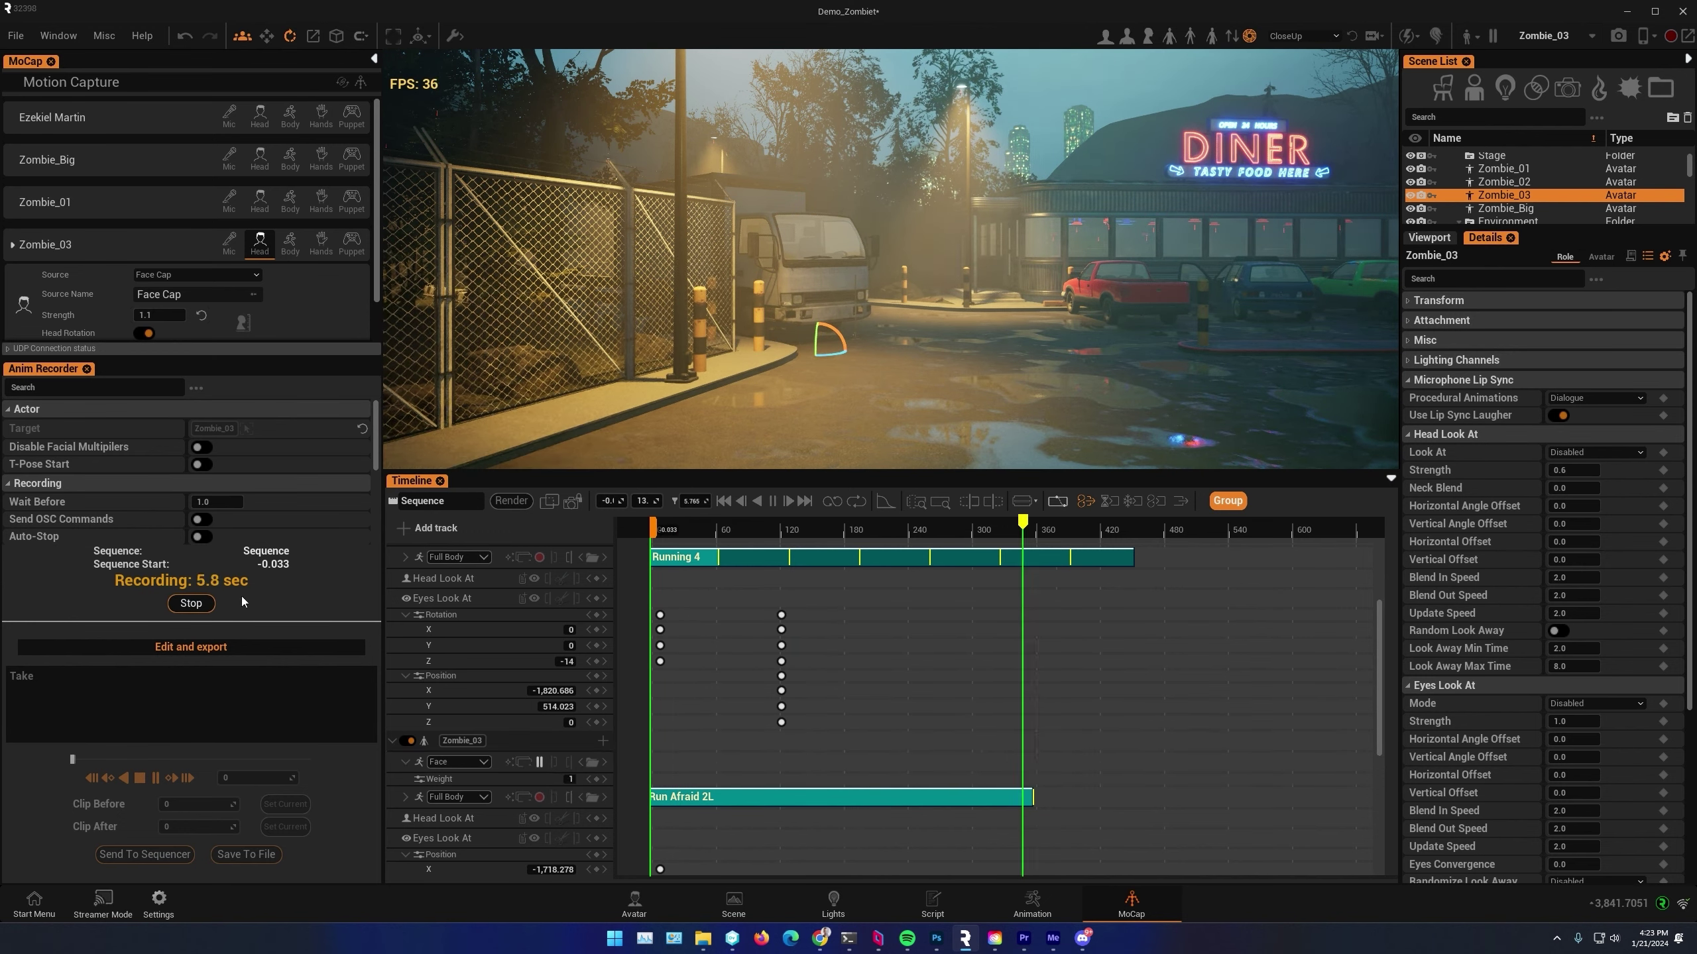
left_click(188, 606)
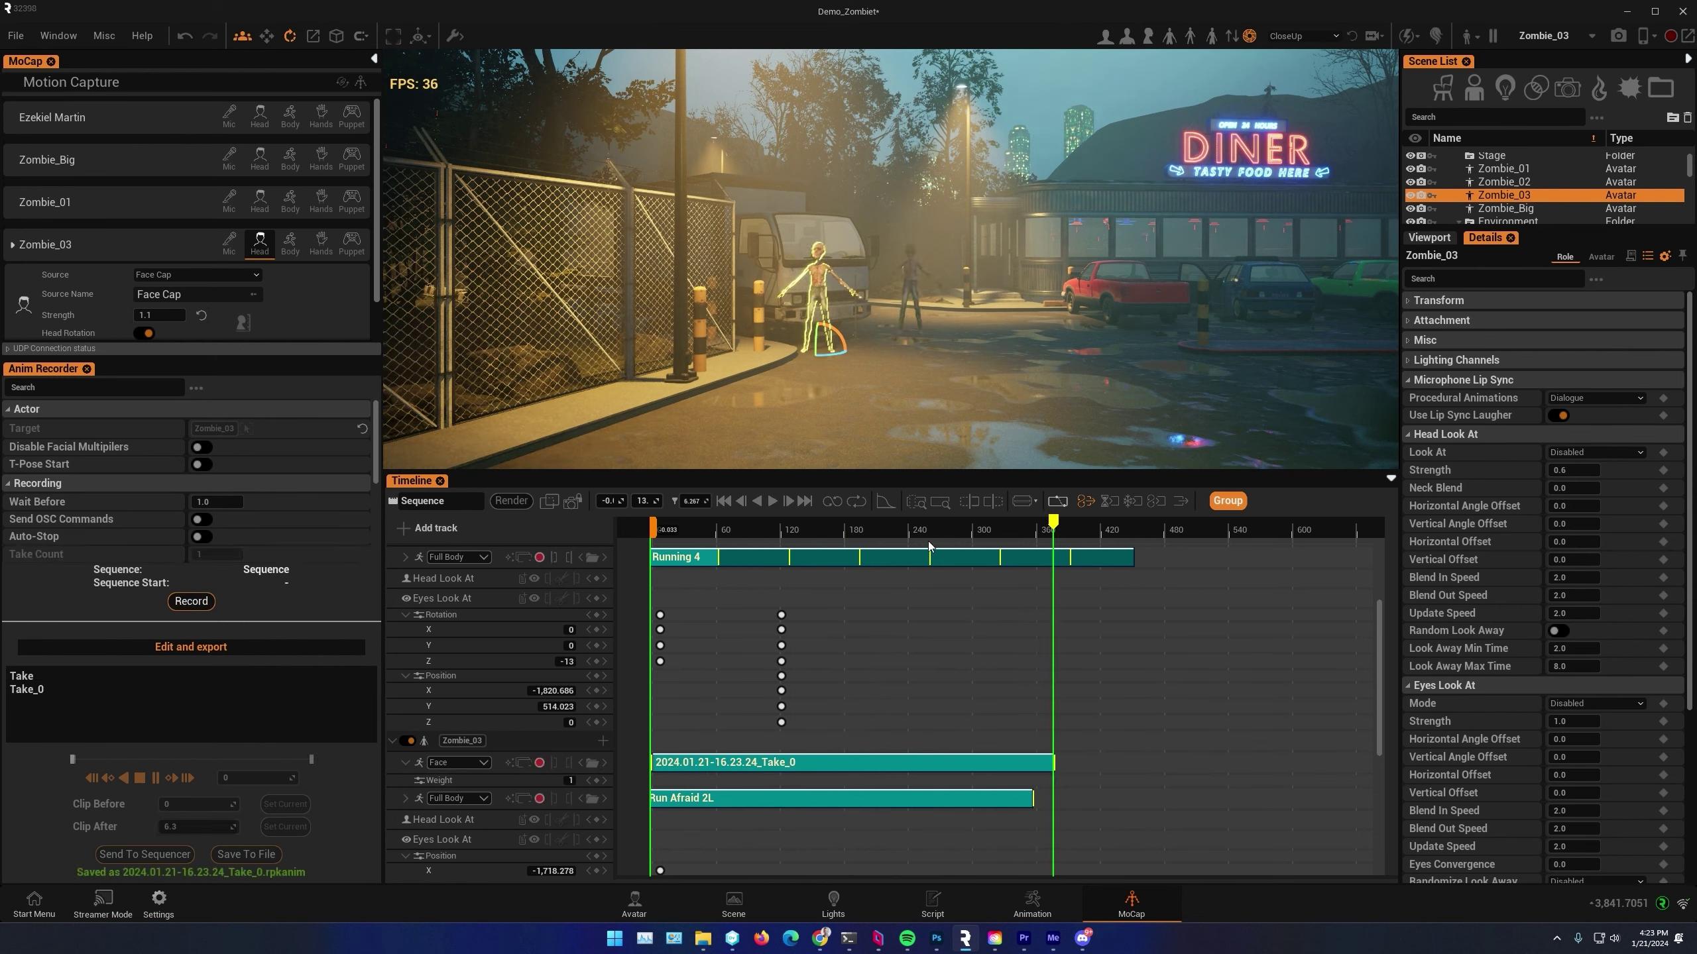
left_click(257, 246)
Scrub the opening of the chase and inspect Zombie_03's recorded facial performance up close
left_click_drag(751, 529, 713, 529)
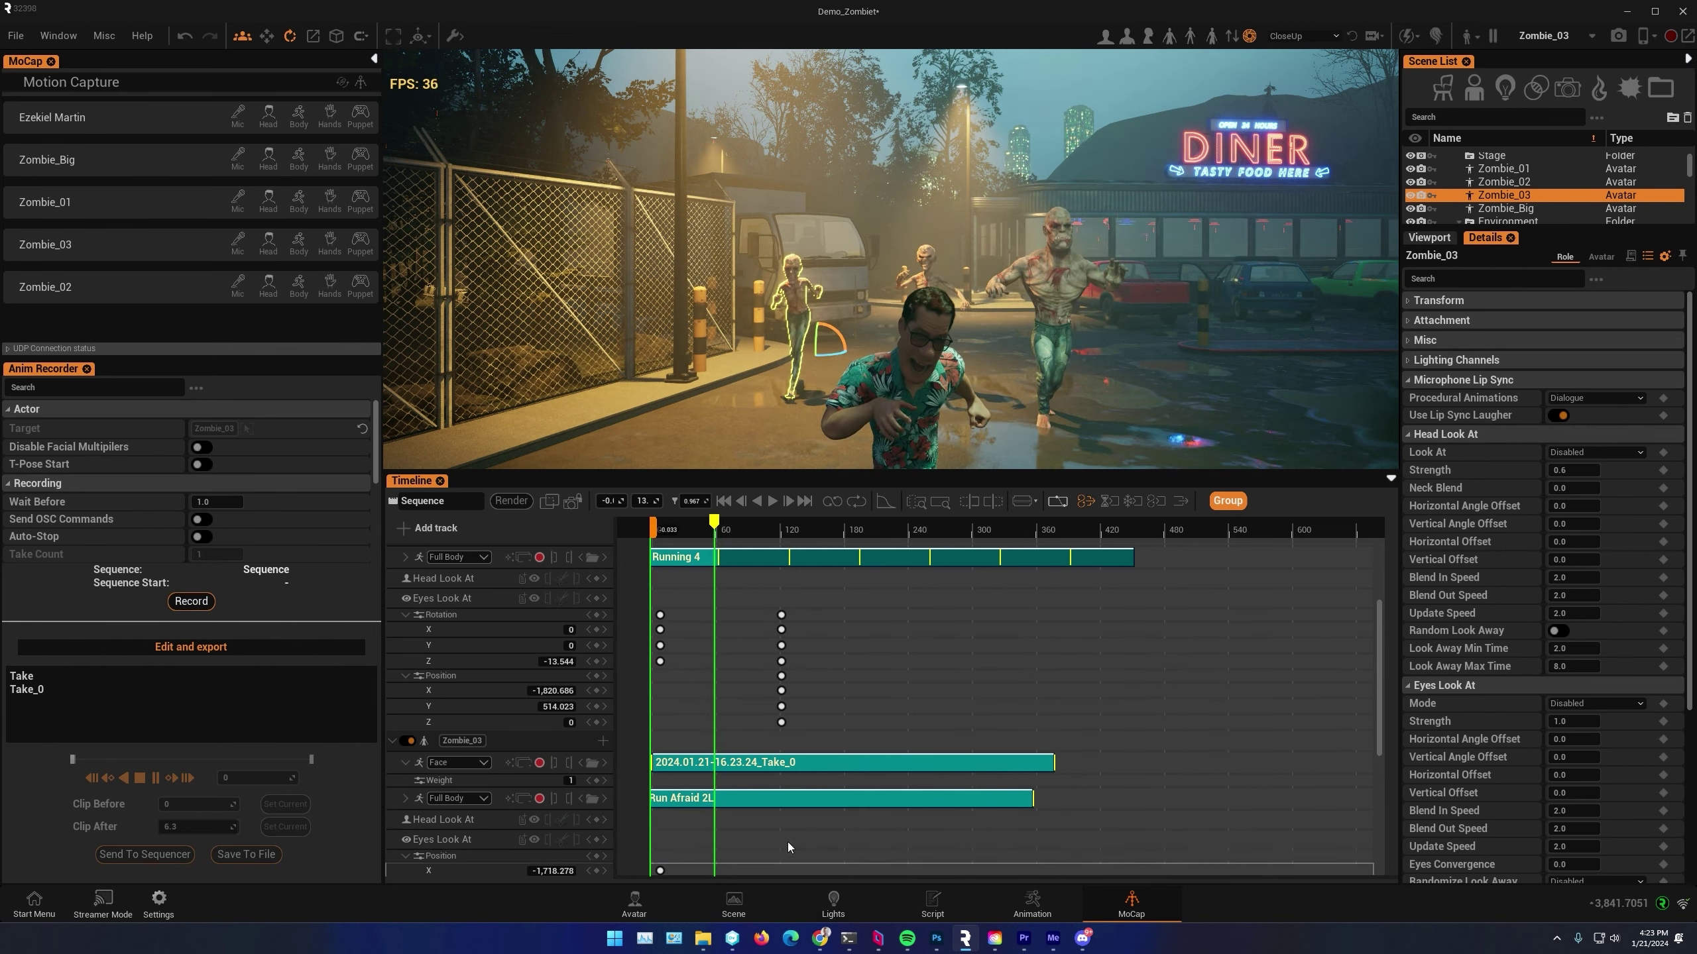
left_click(1031, 903)
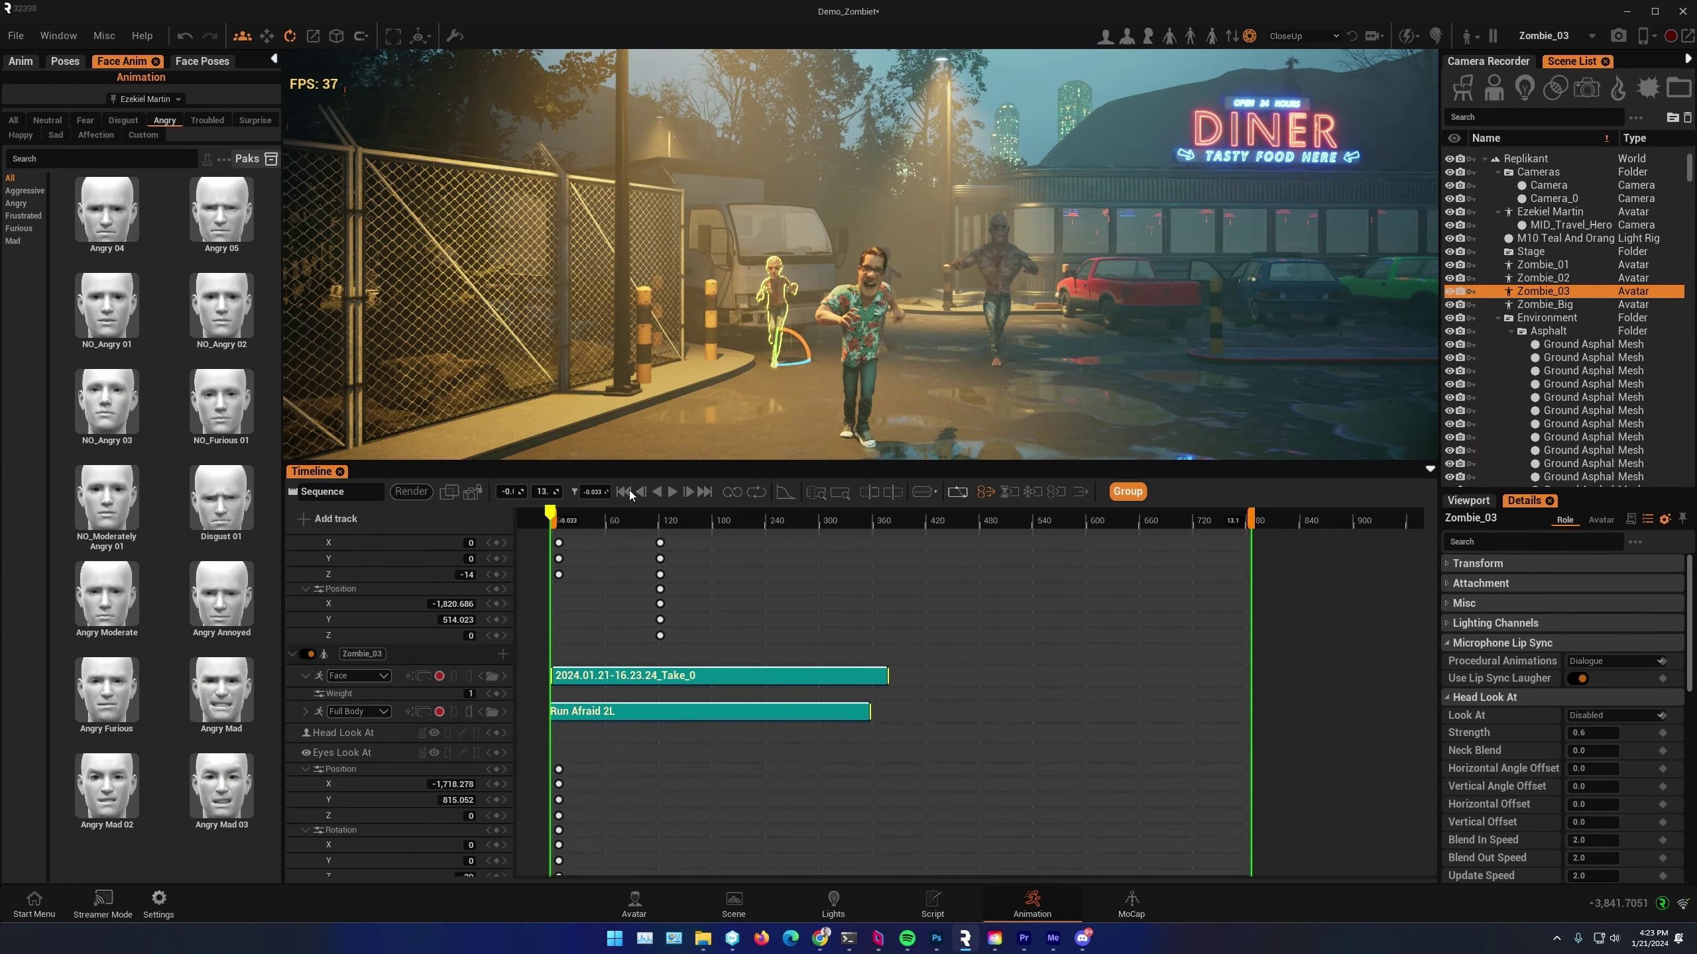
left_click(581, 519)
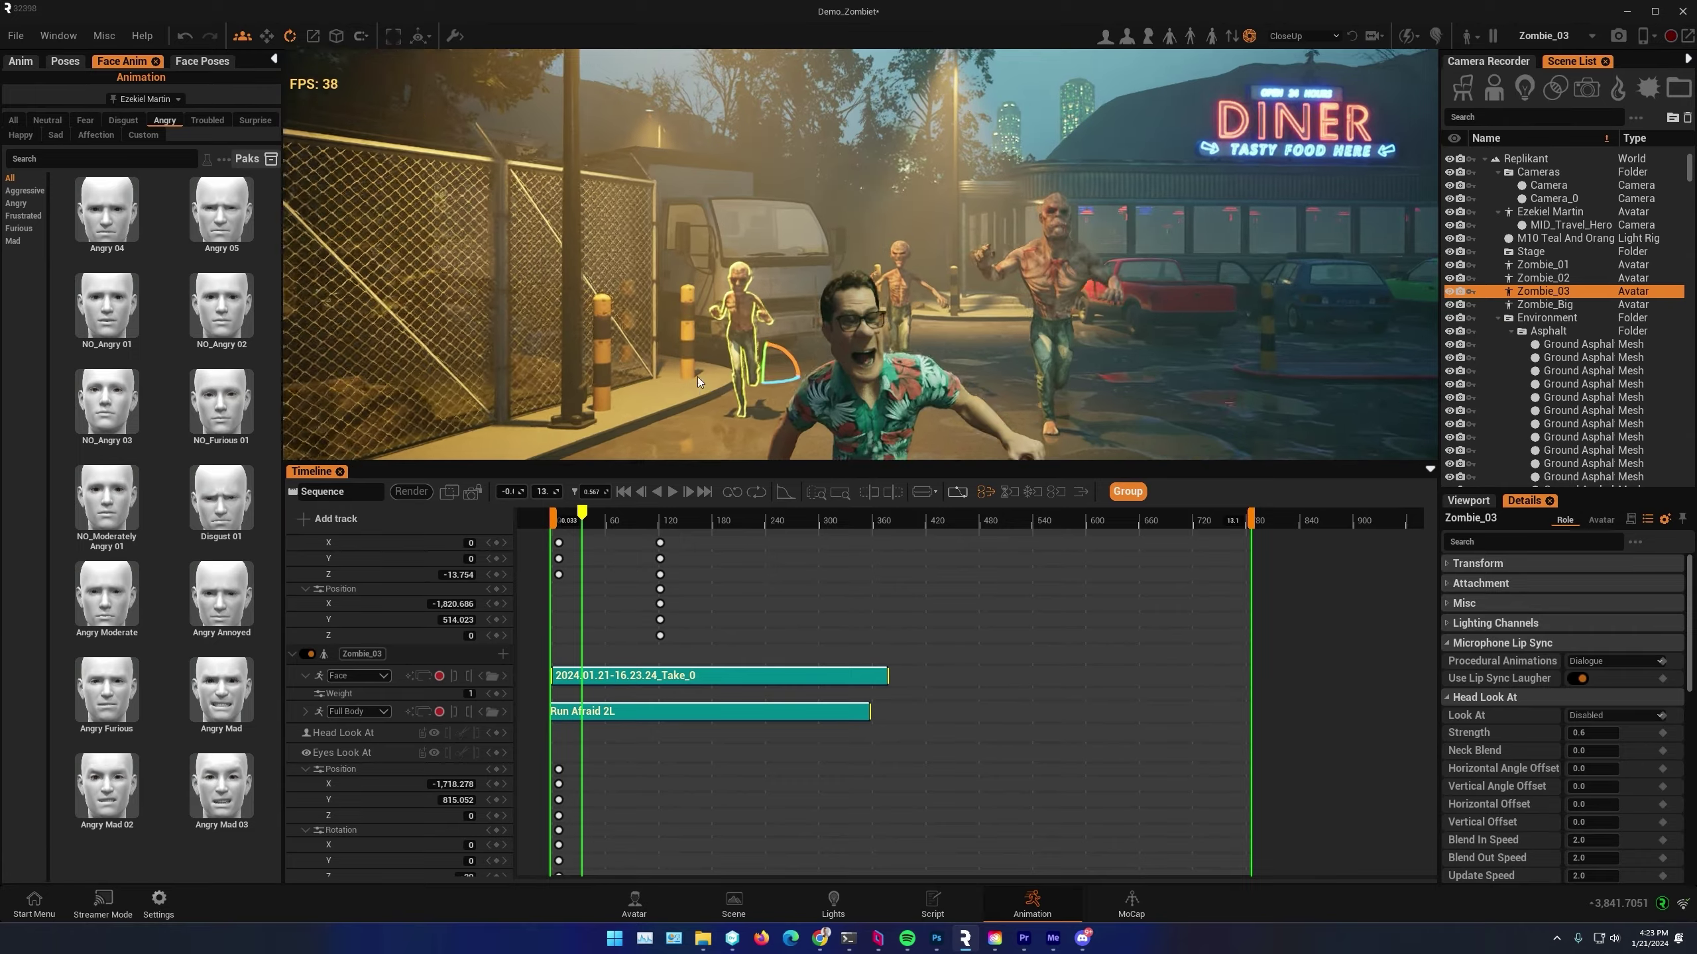
mouse_move(581, 519)
left_mouse_down()
mouse_move(615, 521)
mouse_move(555, 521)
mouse_move(599, 527)
left_mouse_up()
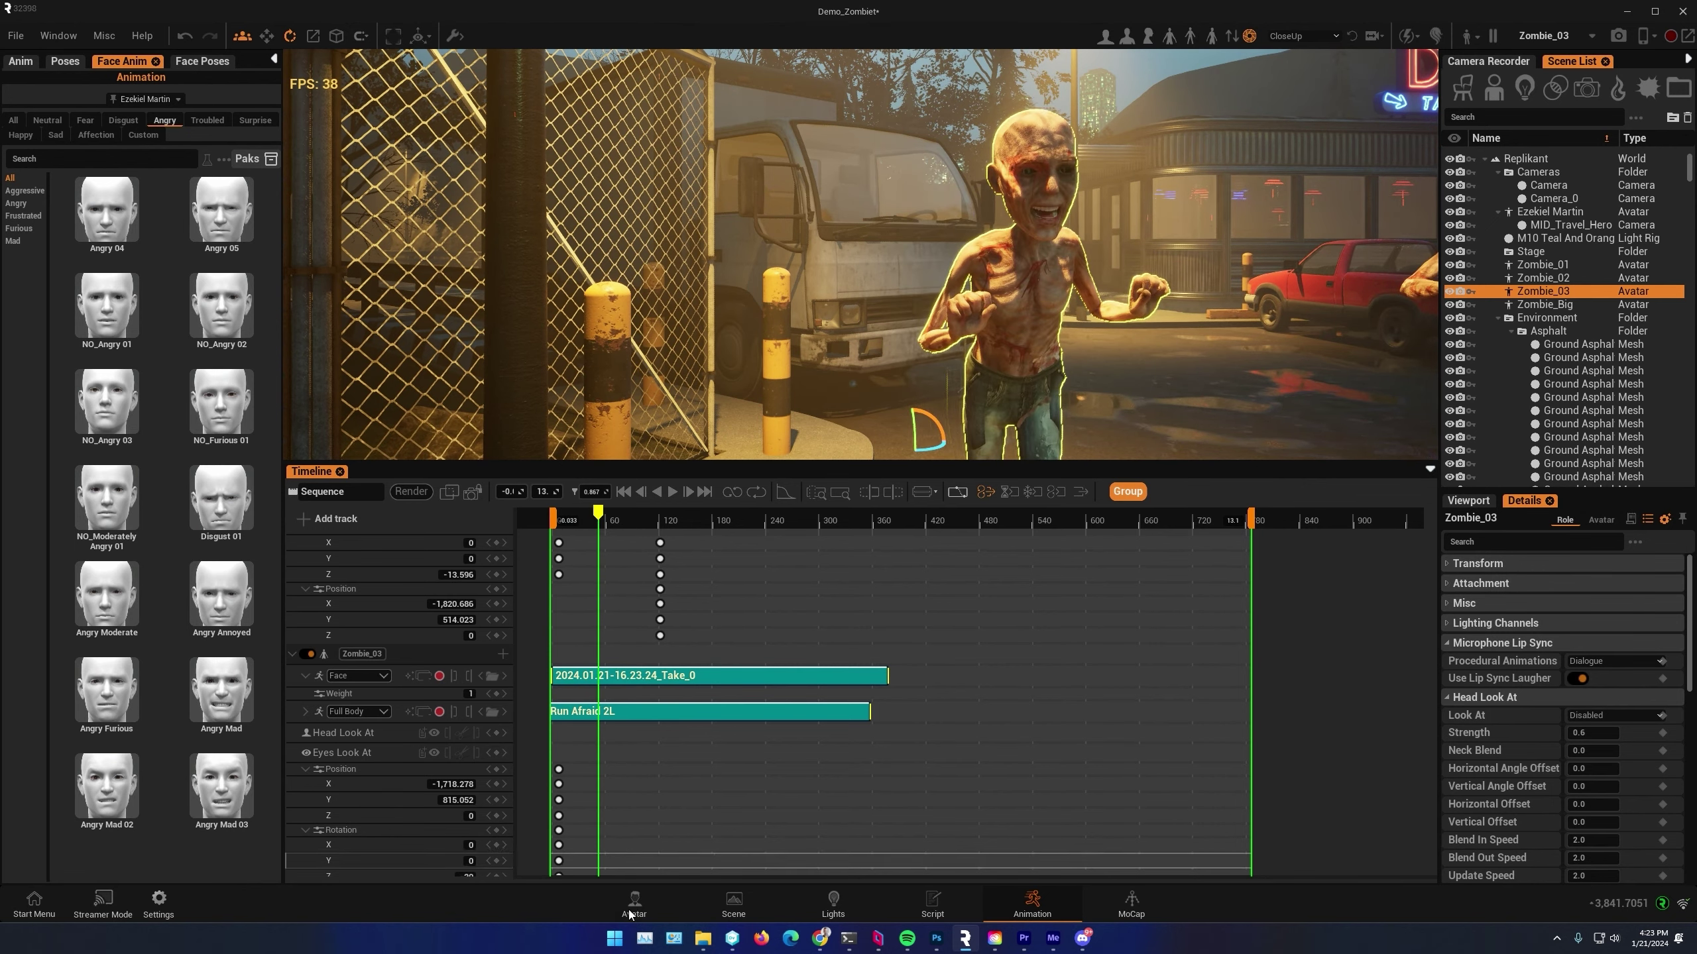
scroll(932, 302, "down", 3)
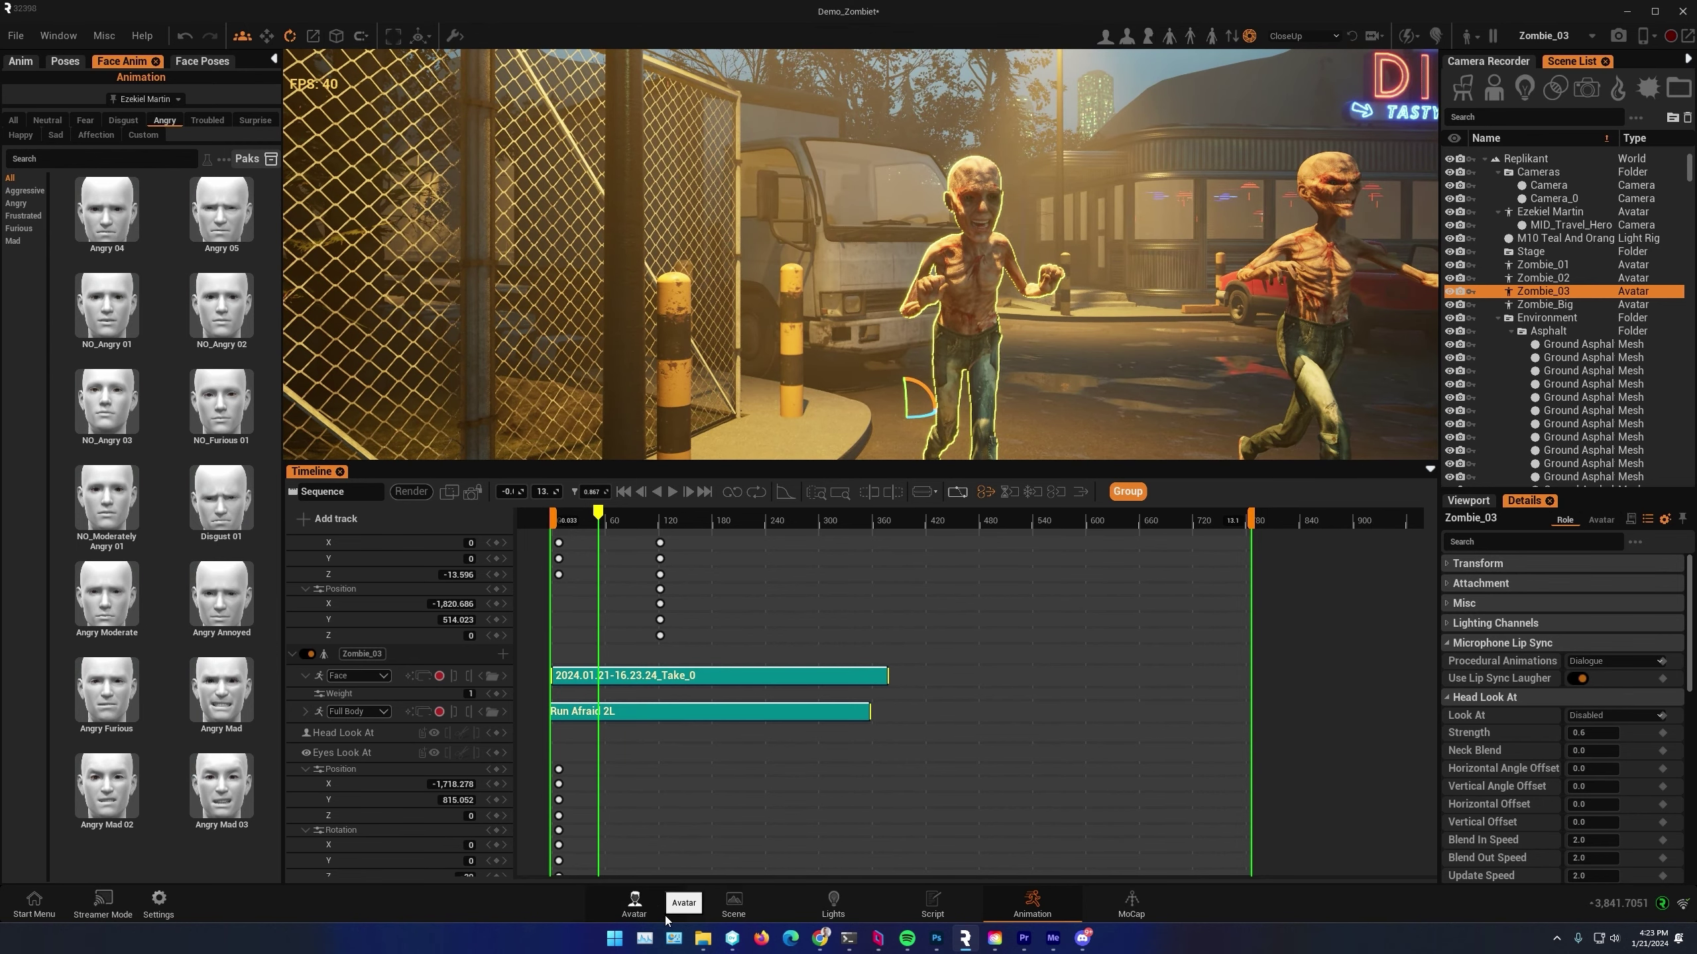
Open a floating Avatar Editor on its Details page and place it so the zombies stay in view
left_click(17, 36)
mouse_move(59, 35)
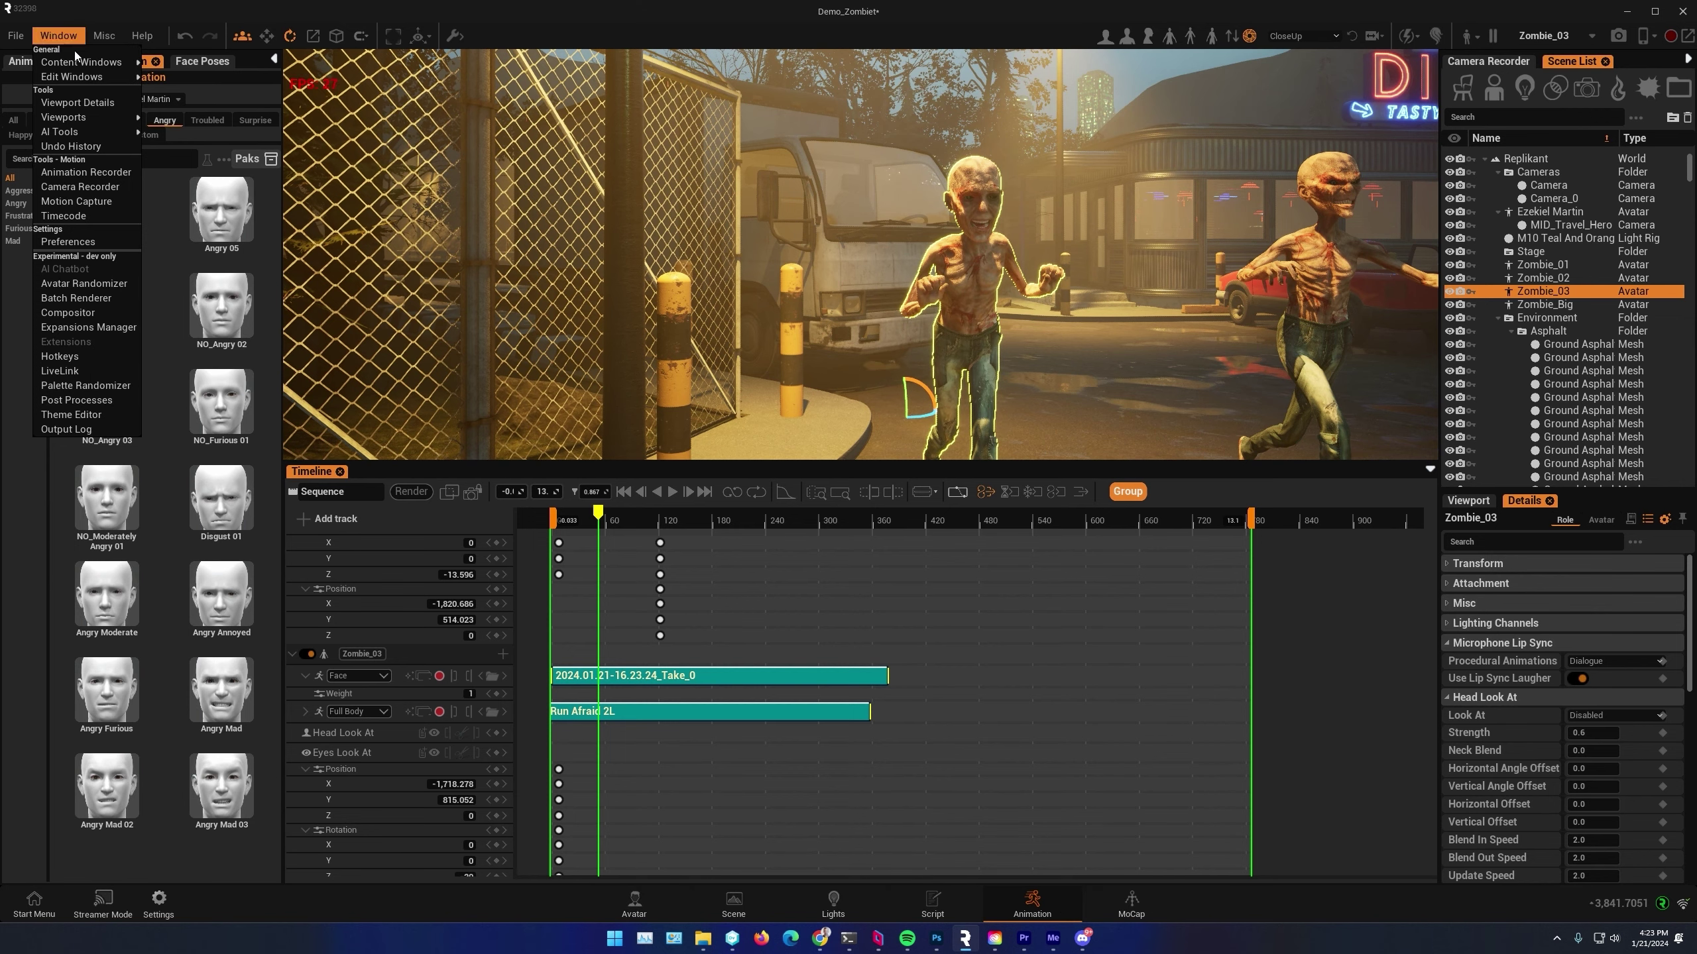
mouse_move(94, 77)
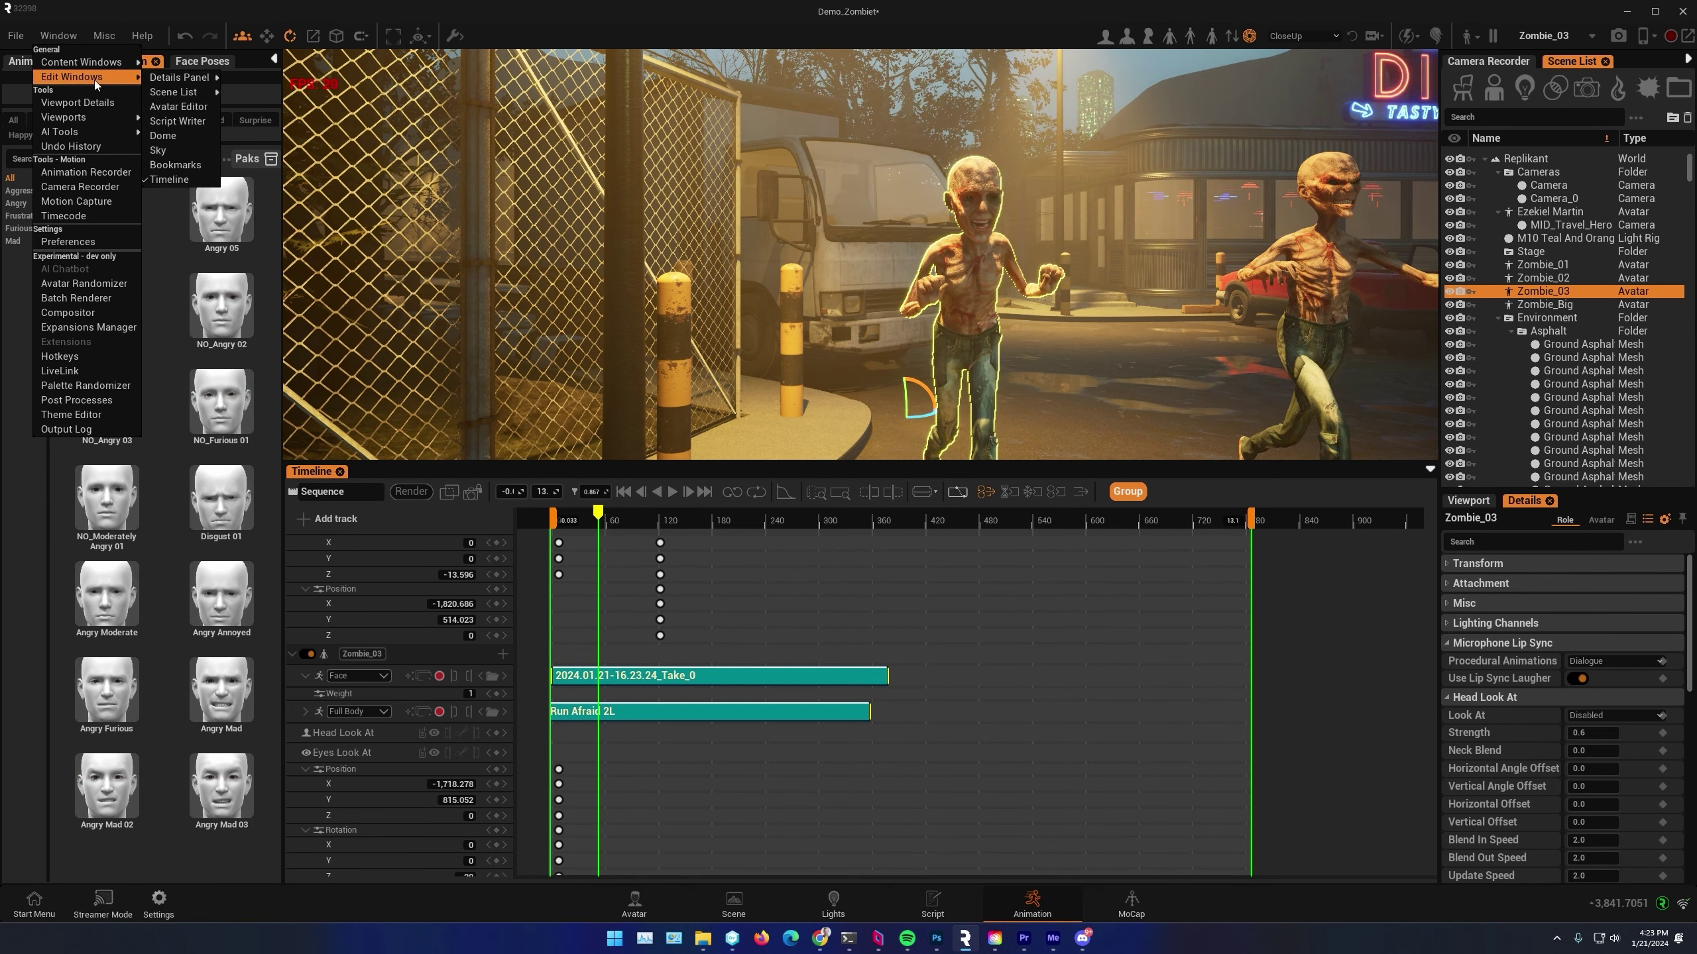
left_click(175, 107)
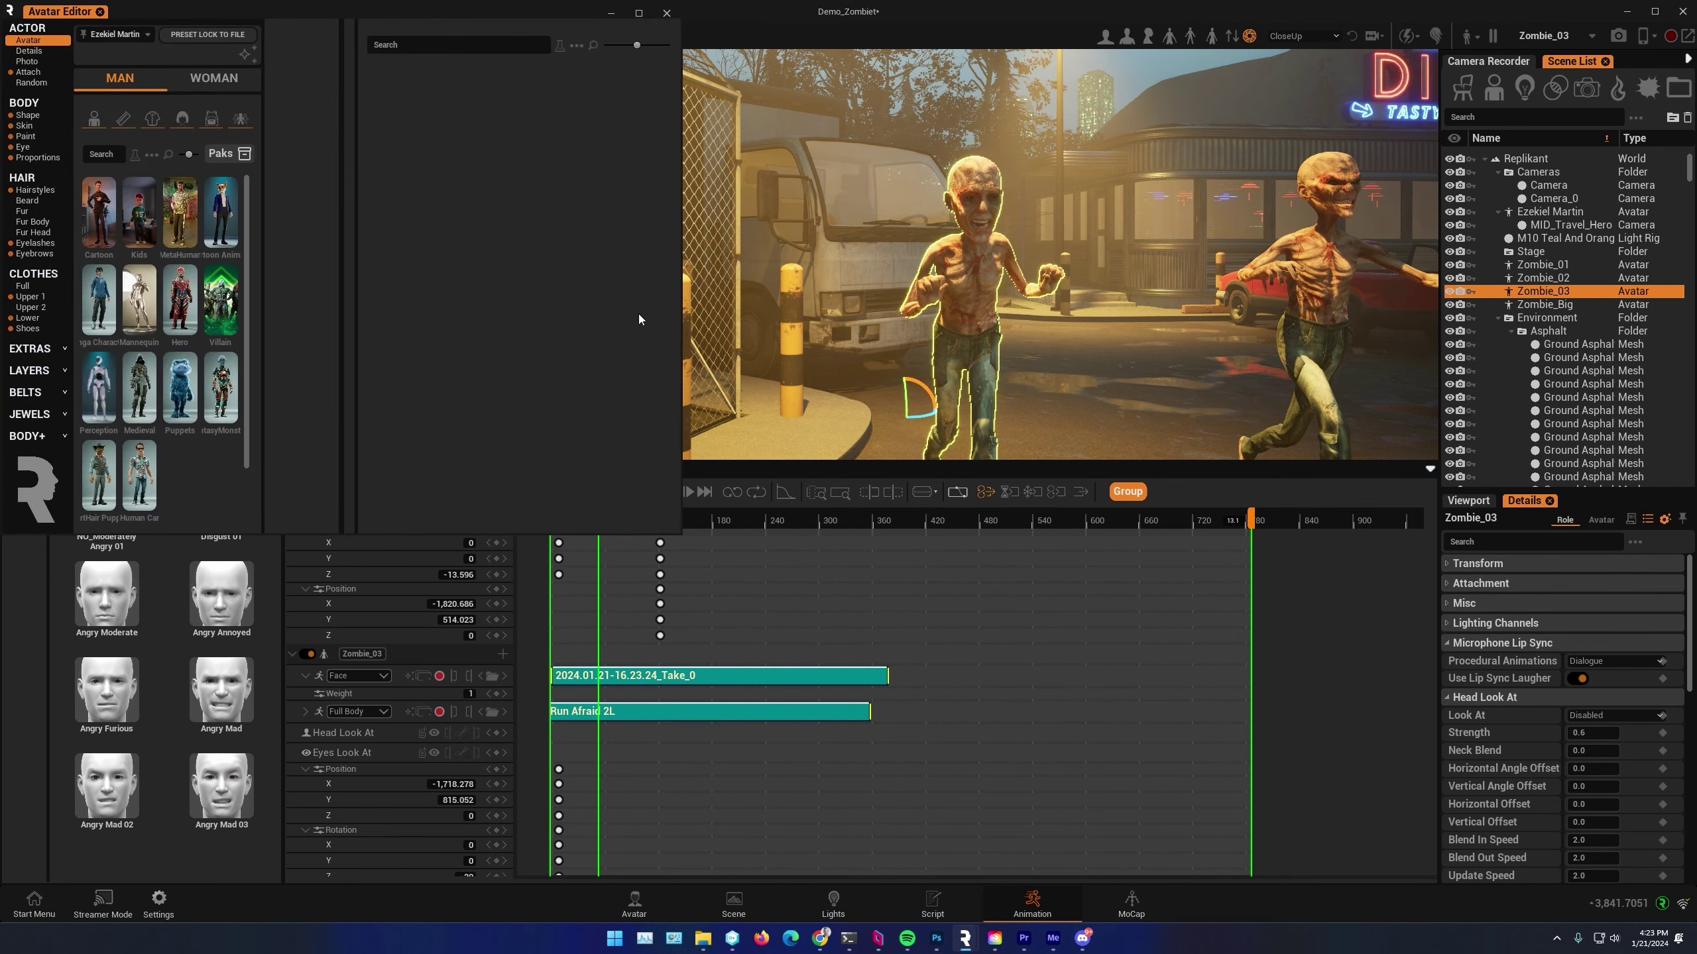
left_click_drag(210, 18, 745, 321)
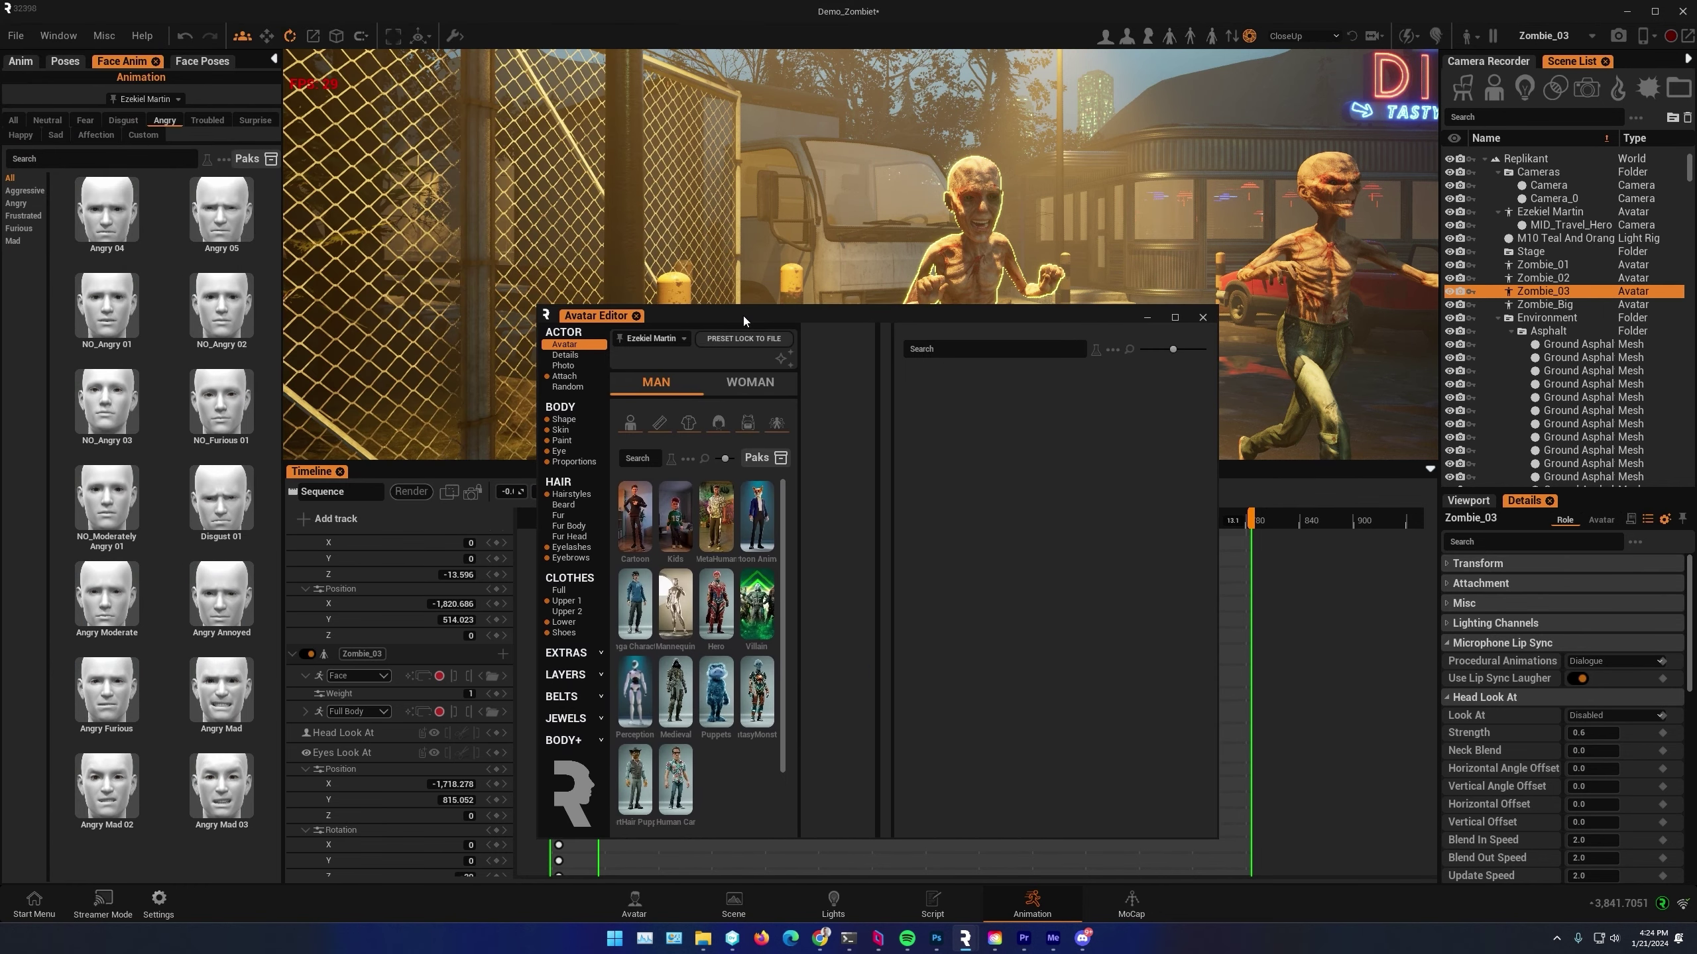
left_click(572, 357)
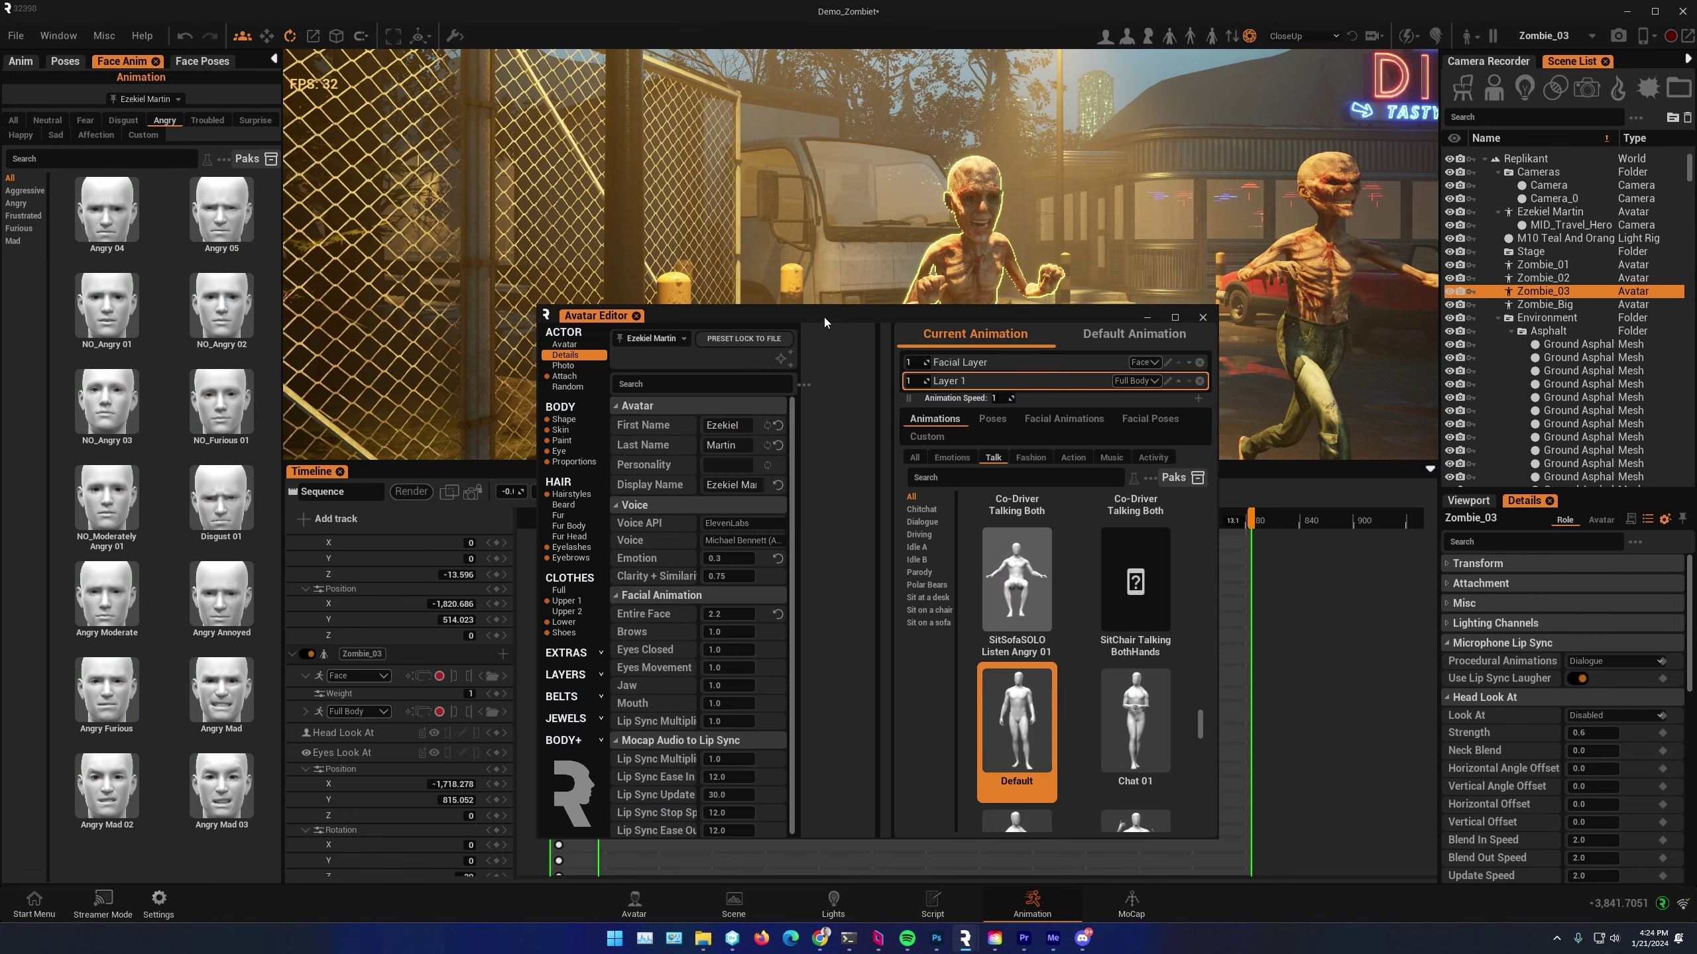
left_click_drag(801, 326, 387, 335)
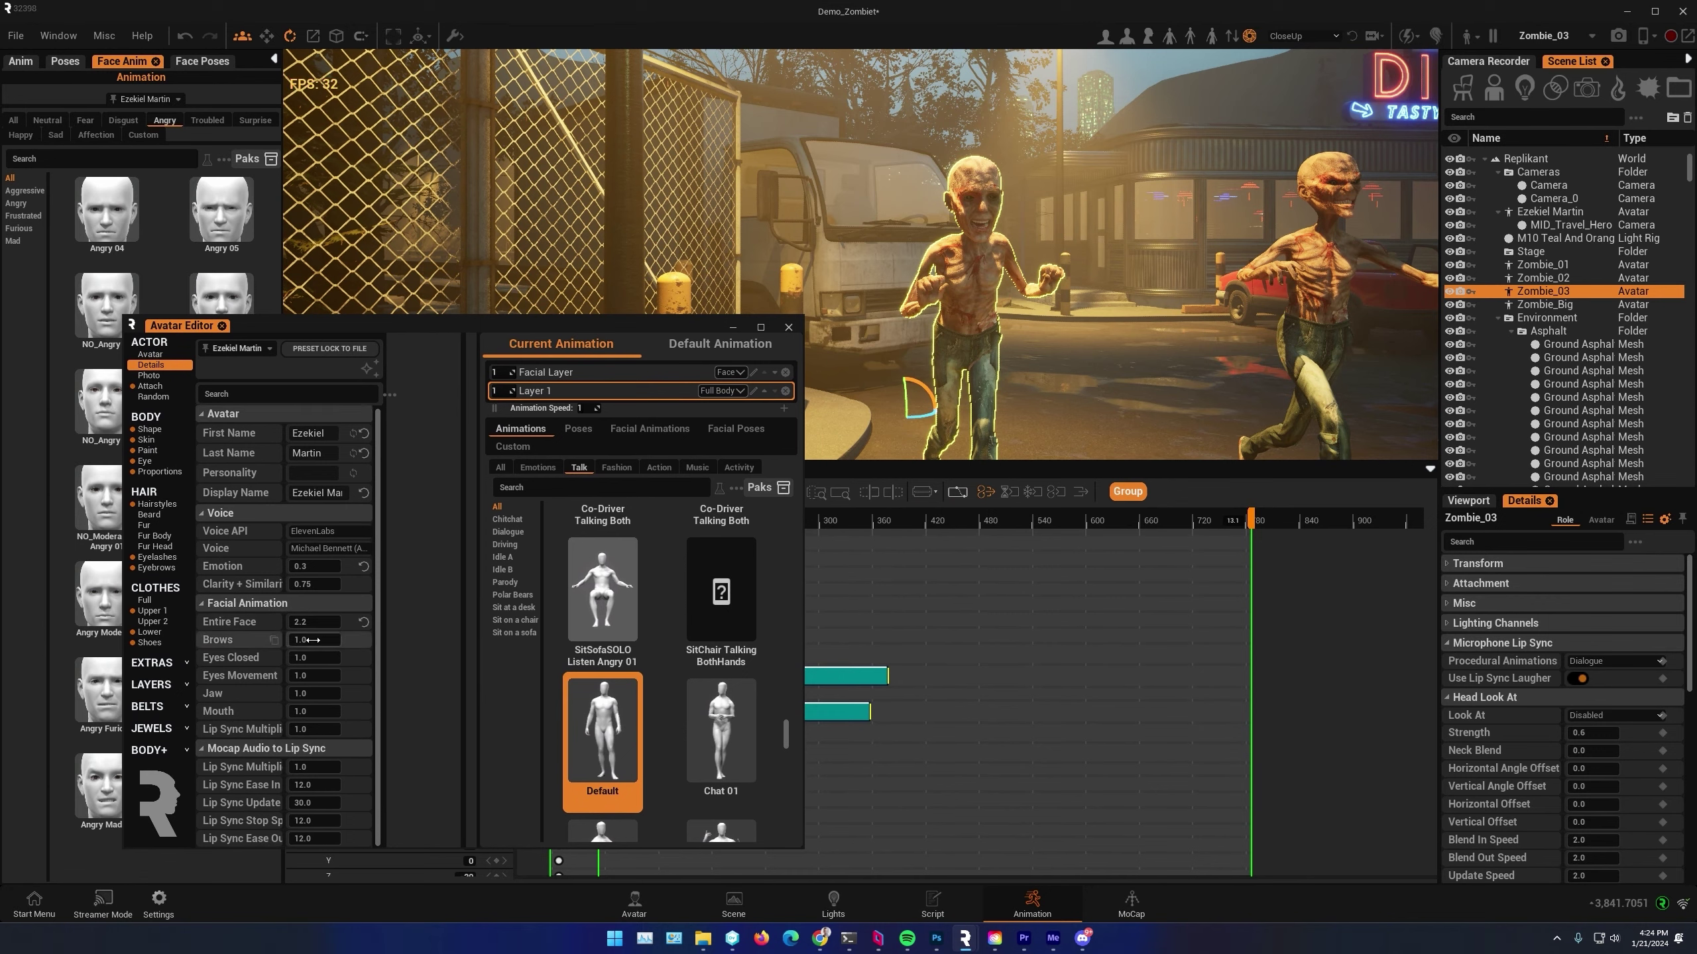
Set Zombie_03's Entire Face and Mouth facial animation strengths to 1.8, put the editor away and scrub back towards the start
left_click_drag(313, 712, 320, 714)
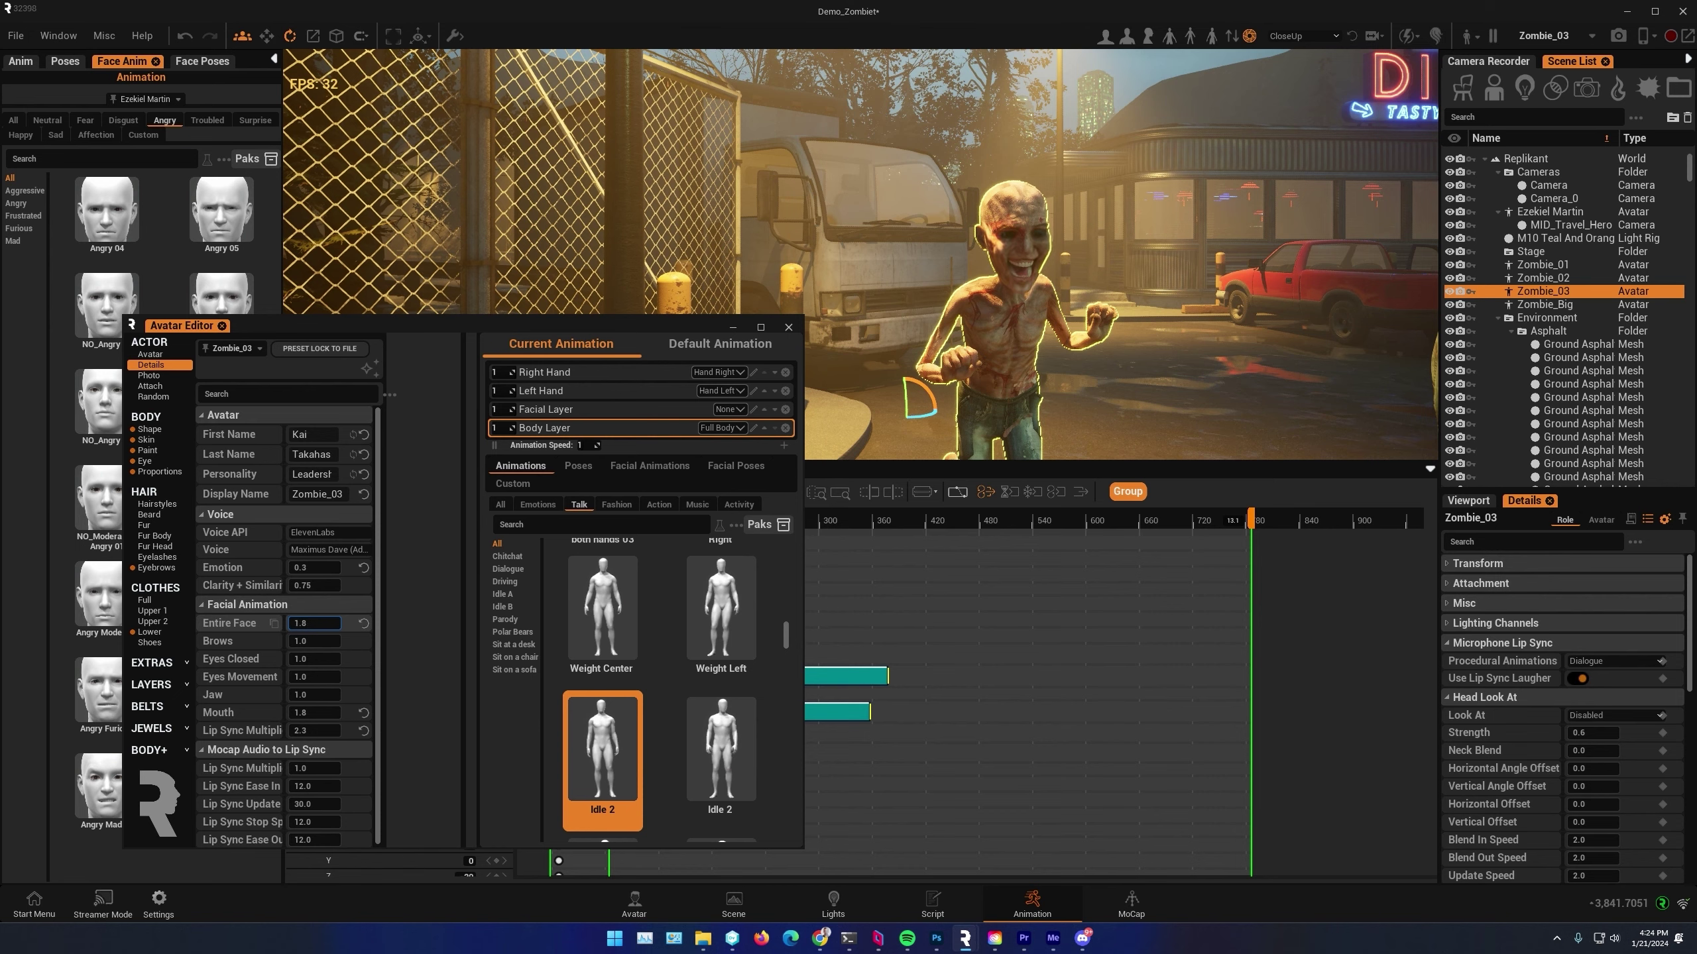
left_click_drag(443, 325, 1696, 554)
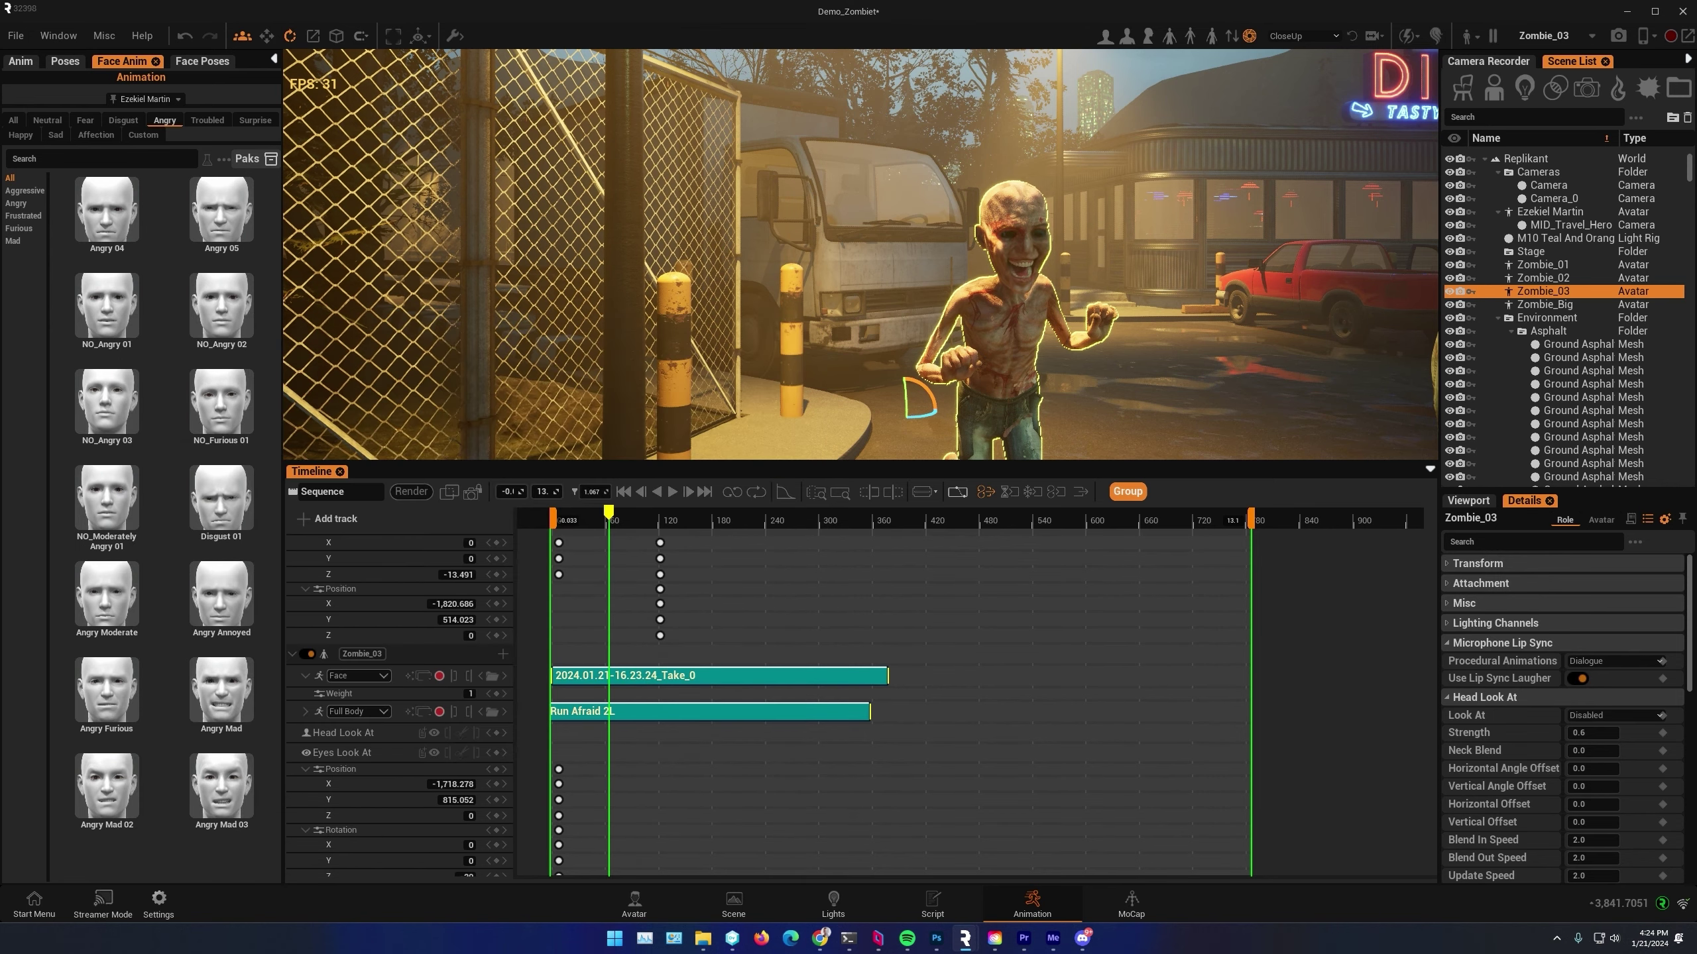
left_click_drag(608, 521, 561, 524)
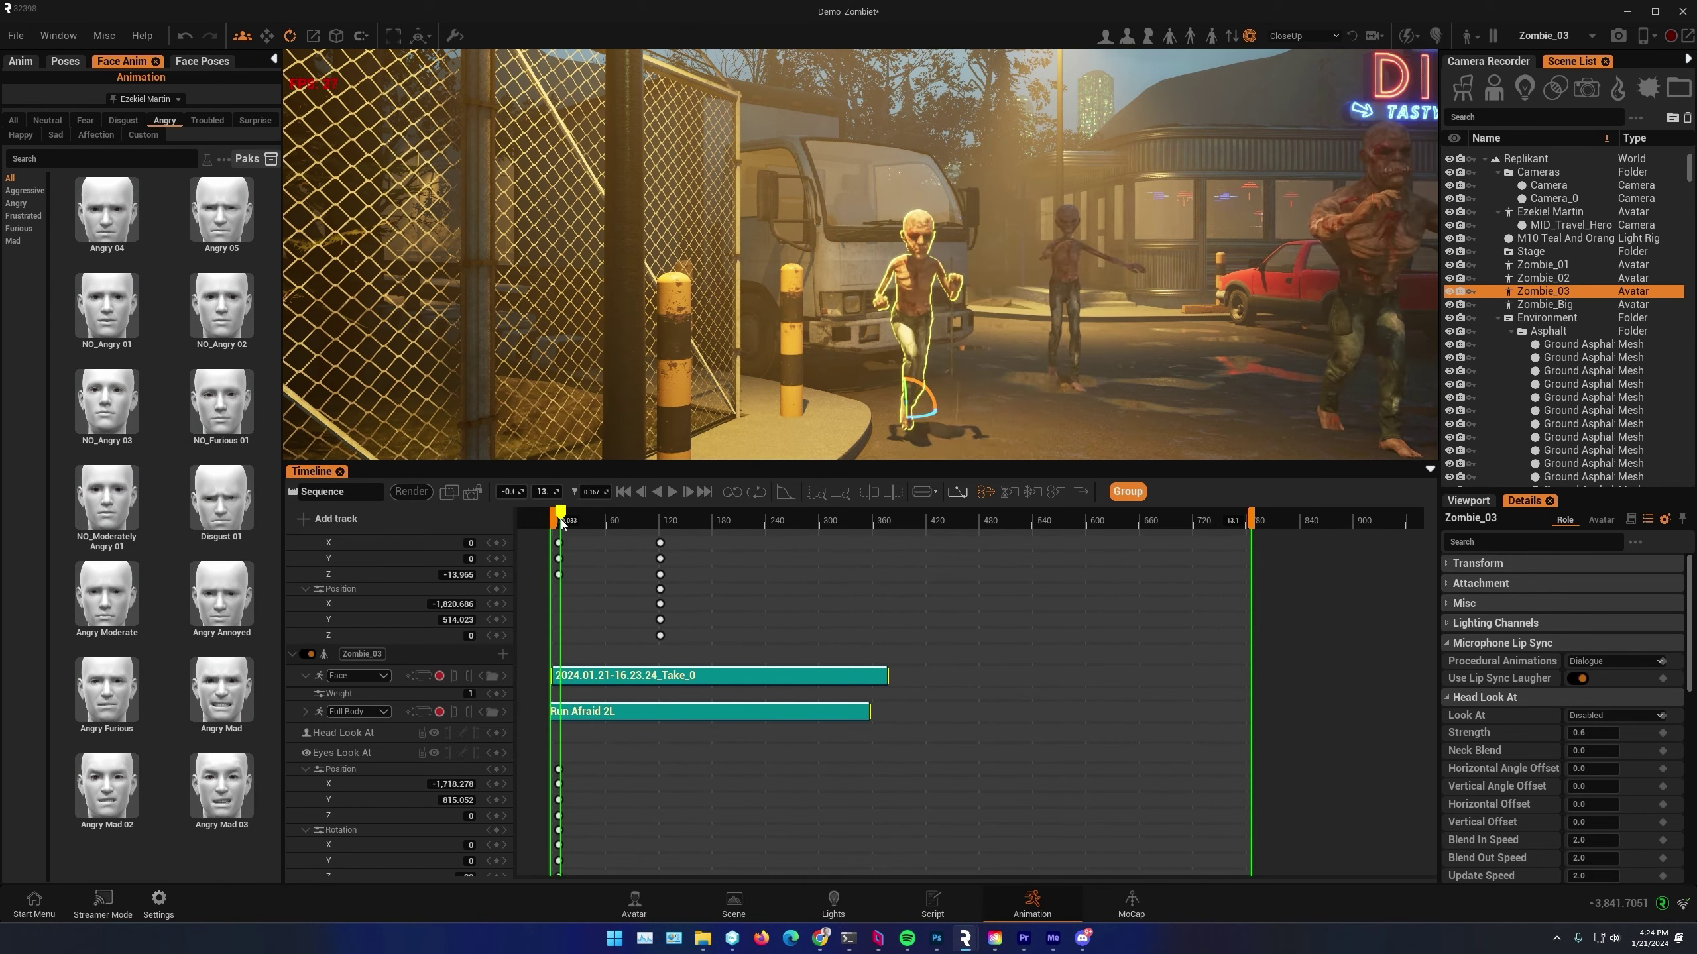
Play back the chase from near its start to review Zombie_03's run and facial performance
left_click(672, 492)
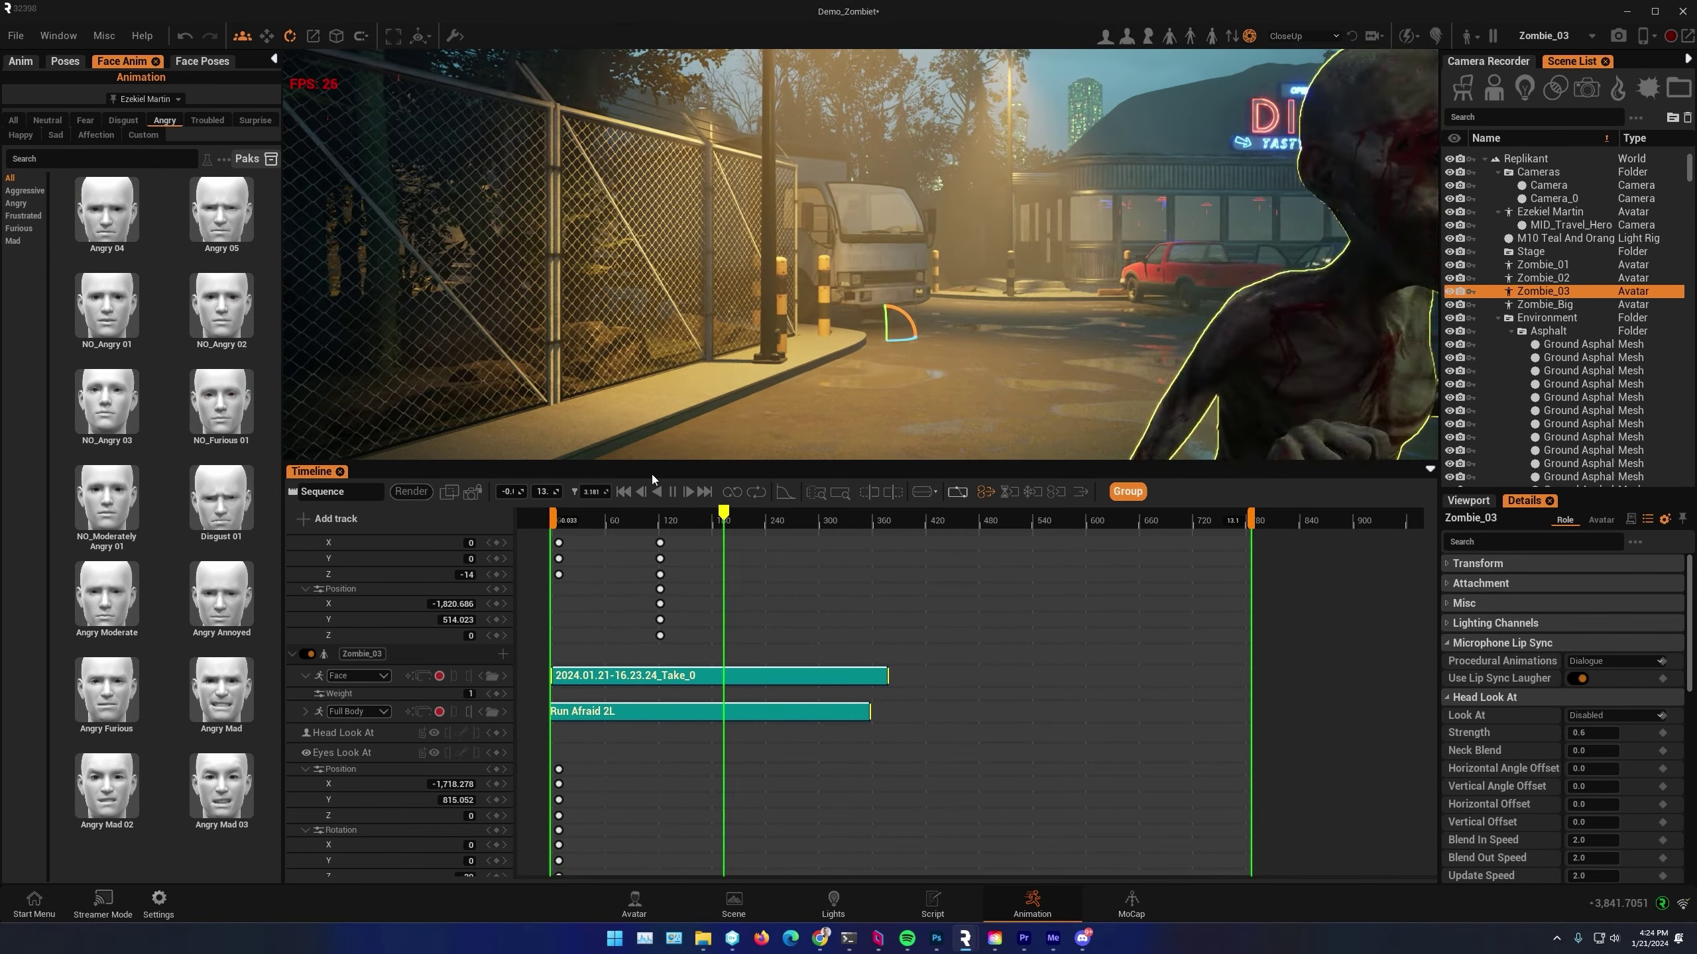
left_click(672, 494)
scroll(818, 648, "down", 4)
right_click_drag(1036, 362, 868, 334)
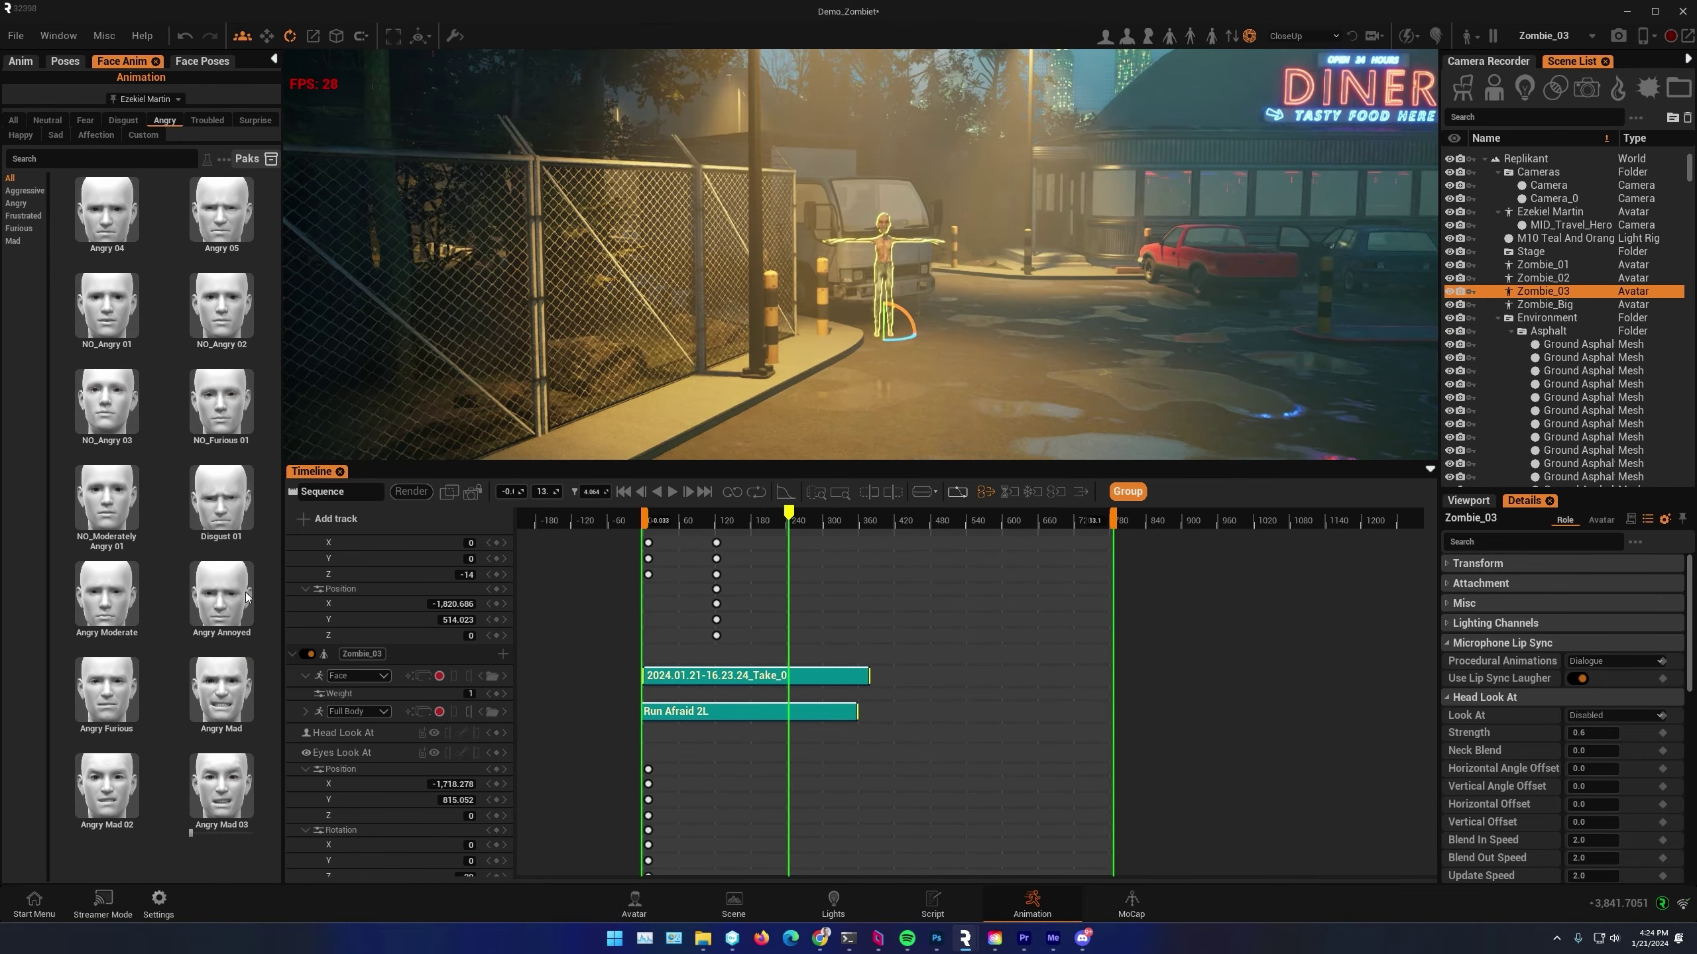
Copy Zombie_03's recorded face take onto a new facial animation track for Zombie_02 and align the clip with the sequence start
left_click(702, 679)
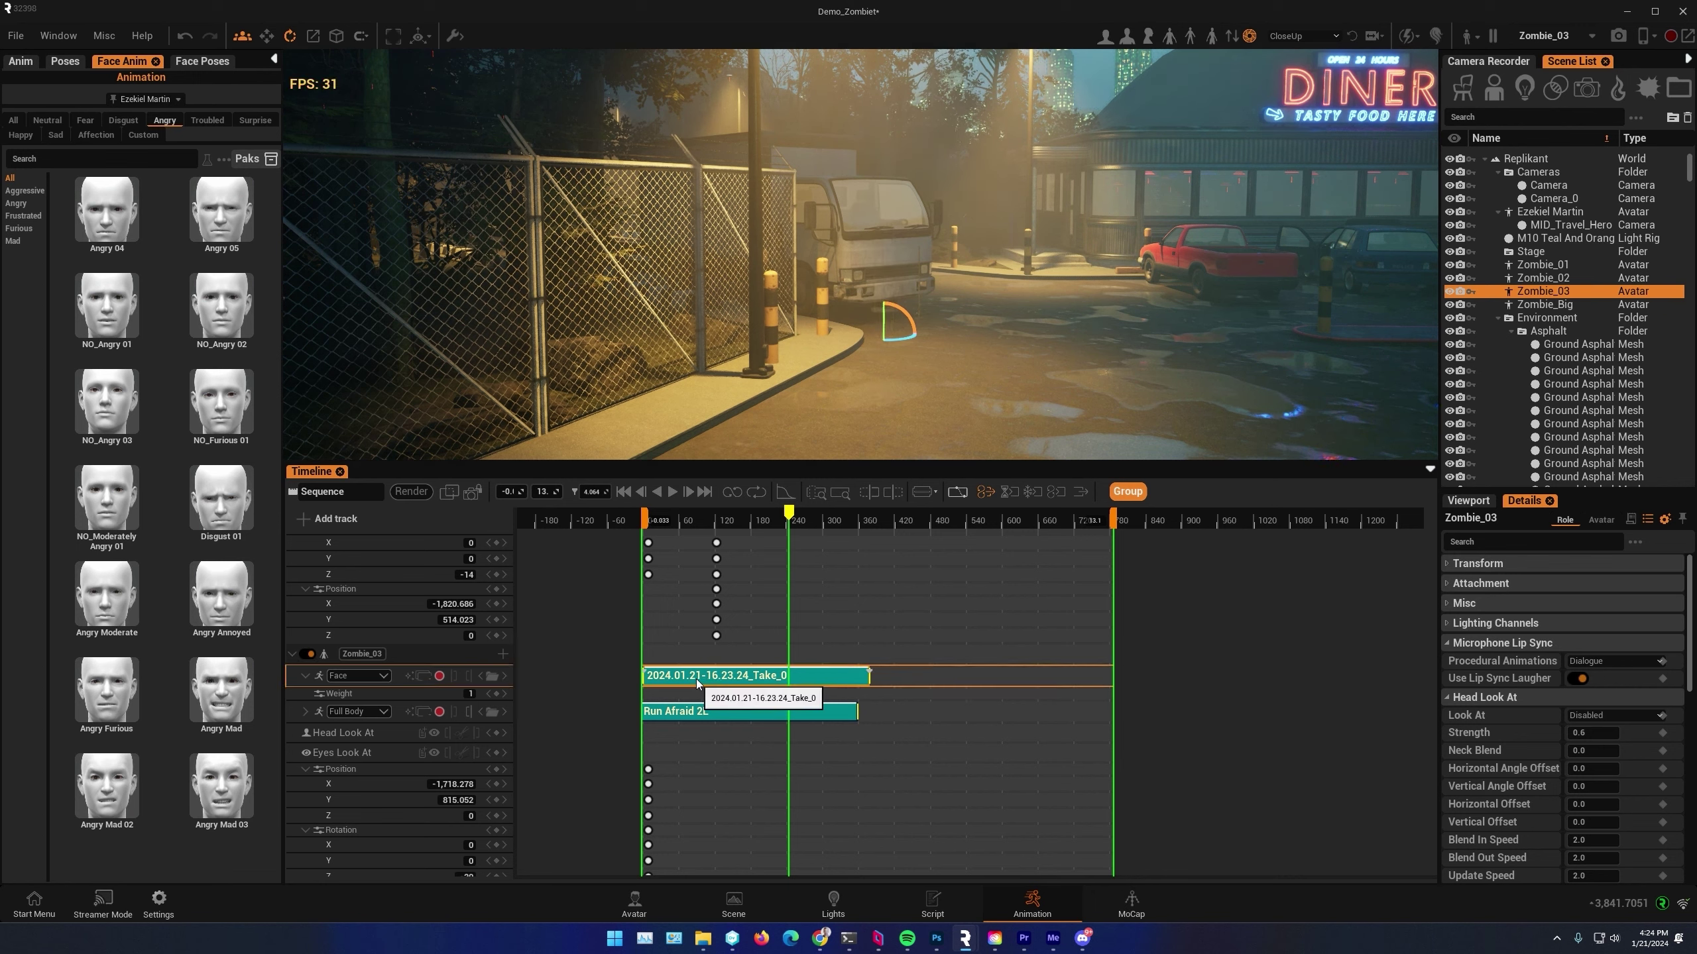
left_click(292, 654)
scroll(388, 806, "down", 3)
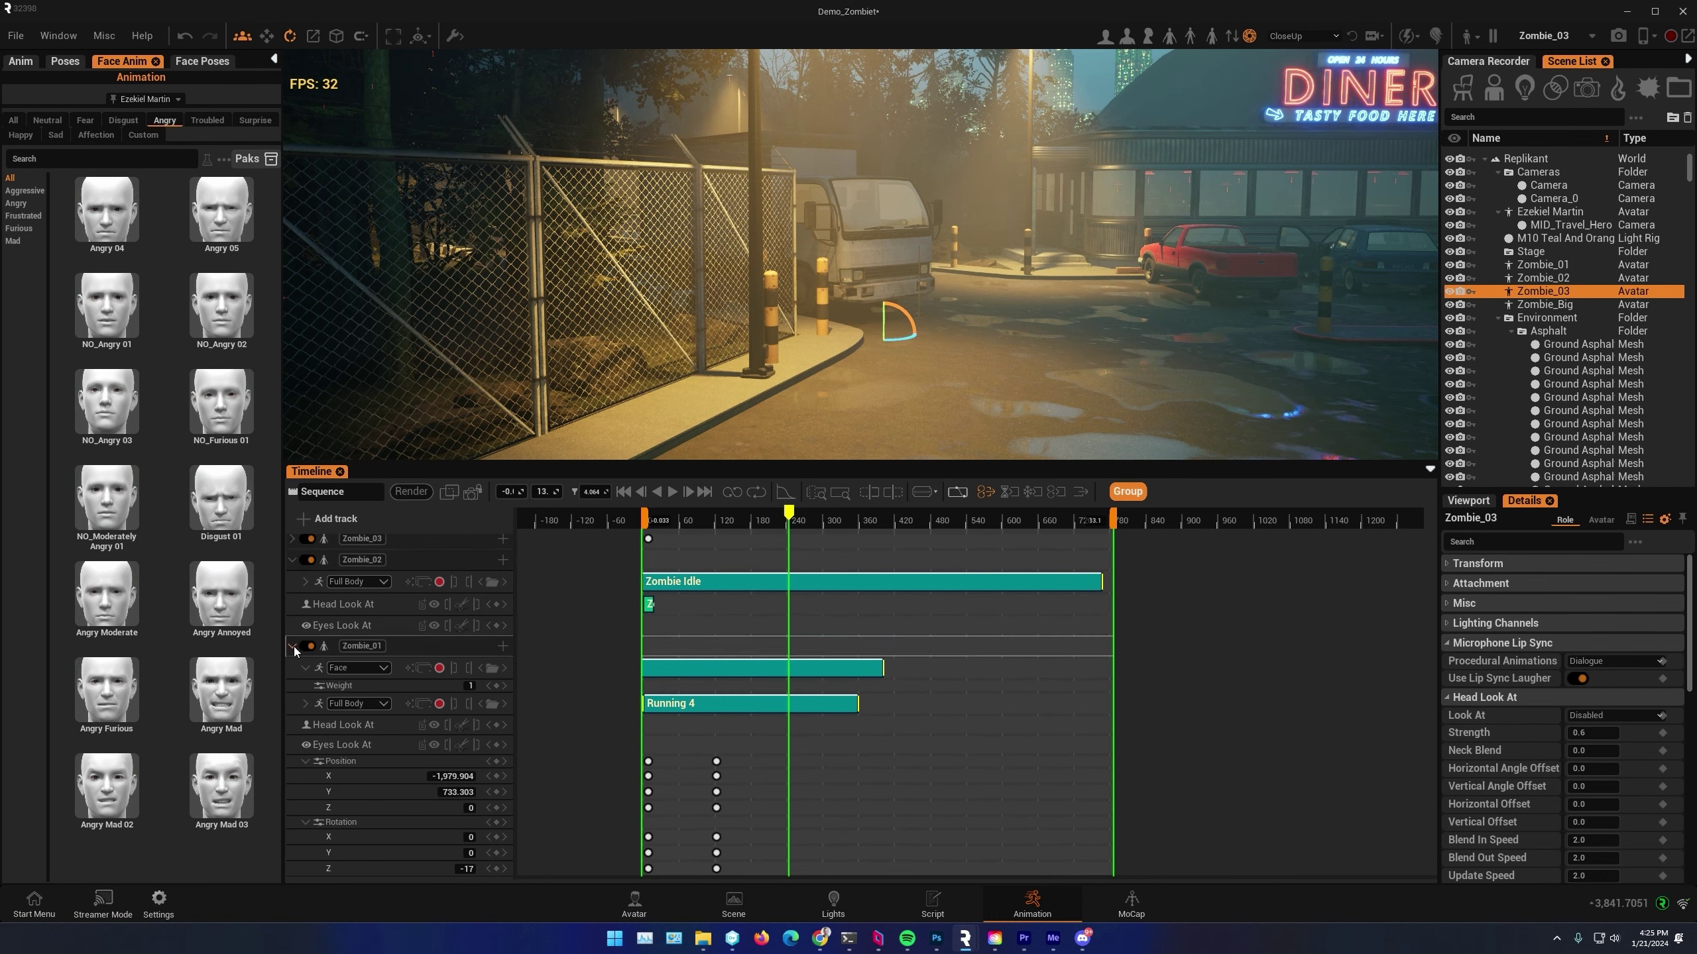
scroll(400, 652, "up", 2)
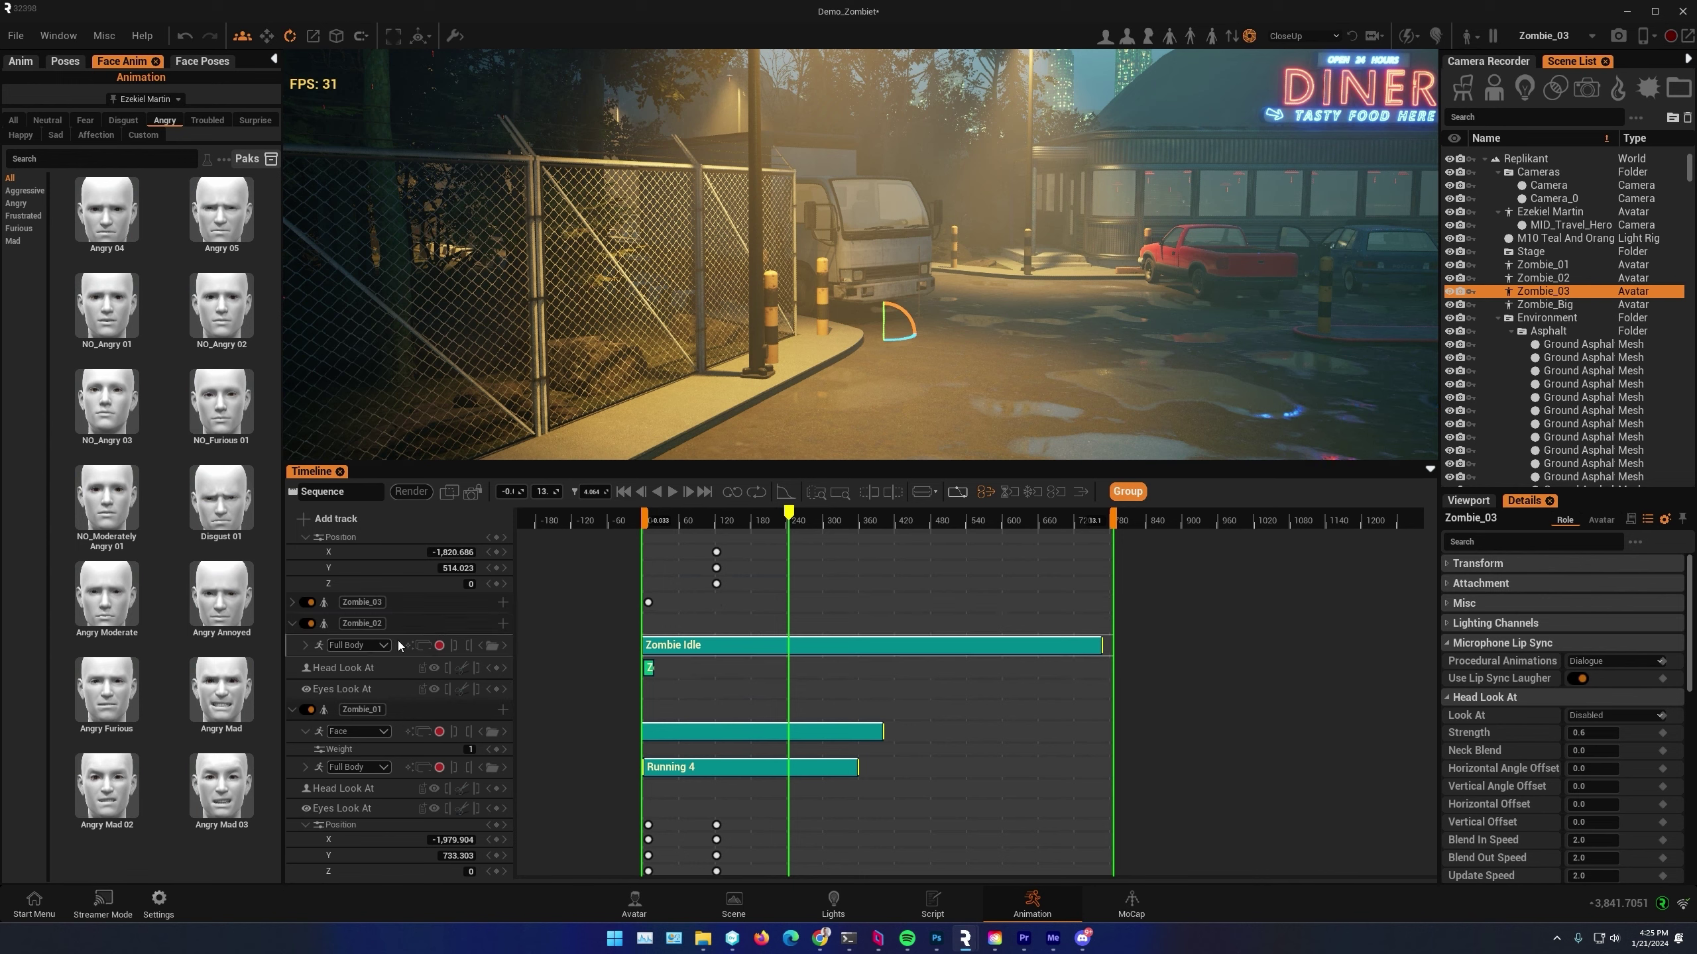
left_click(503, 625)
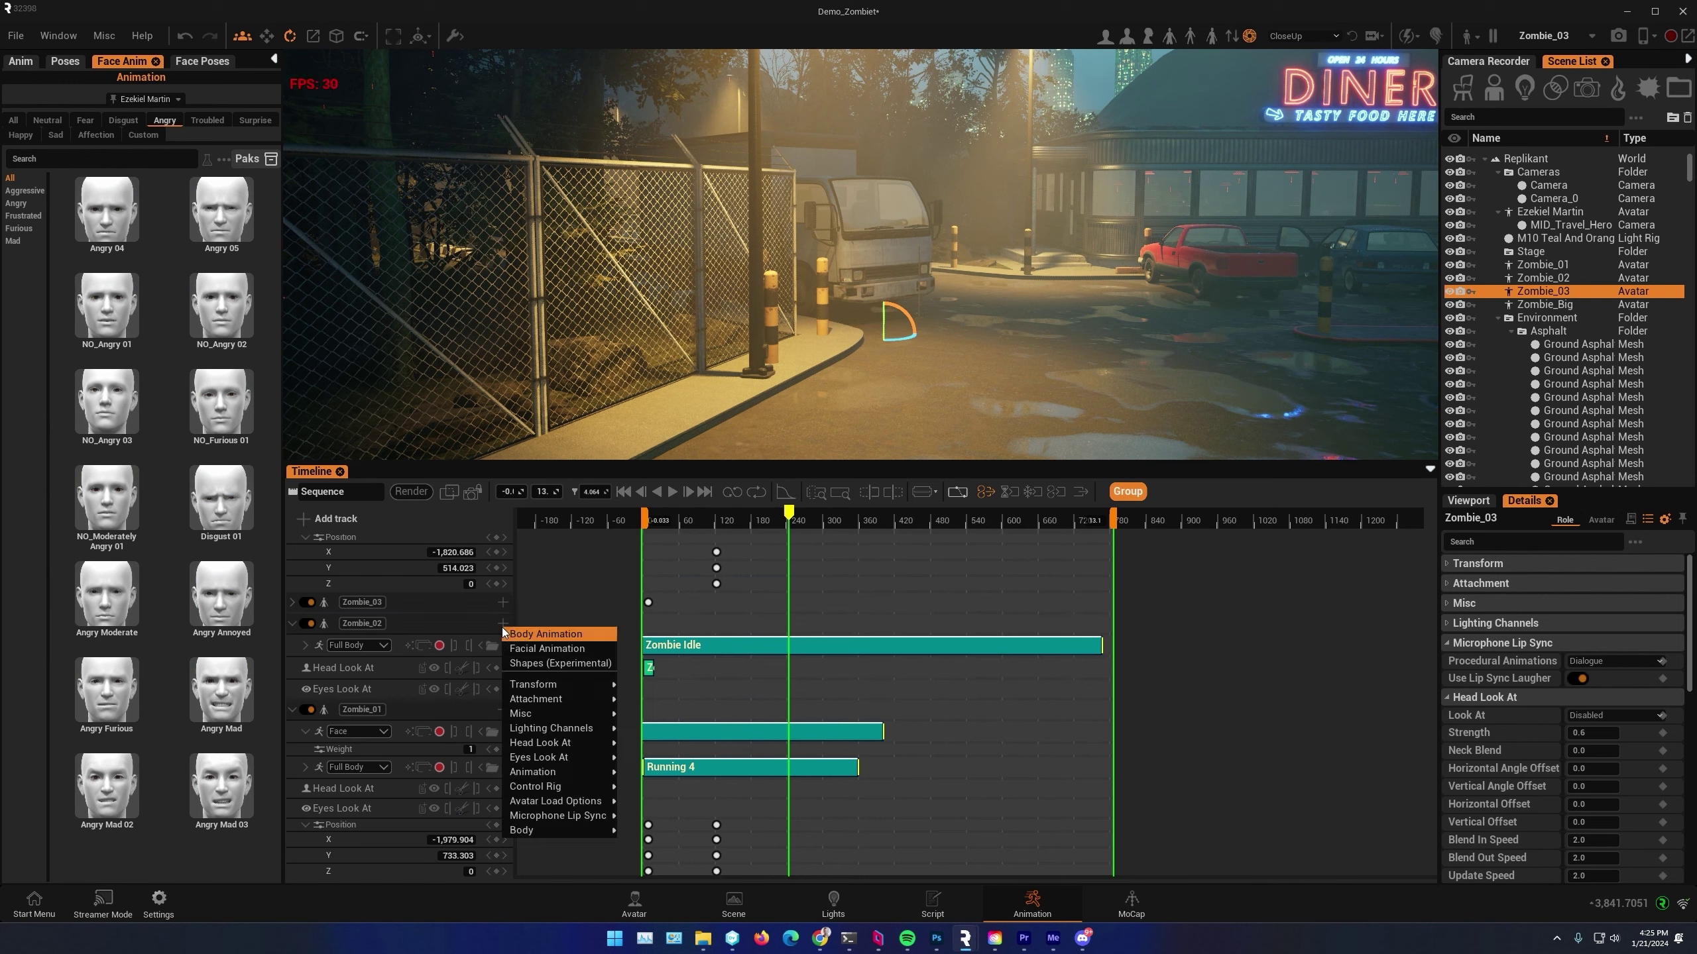
left_click(553, 648)
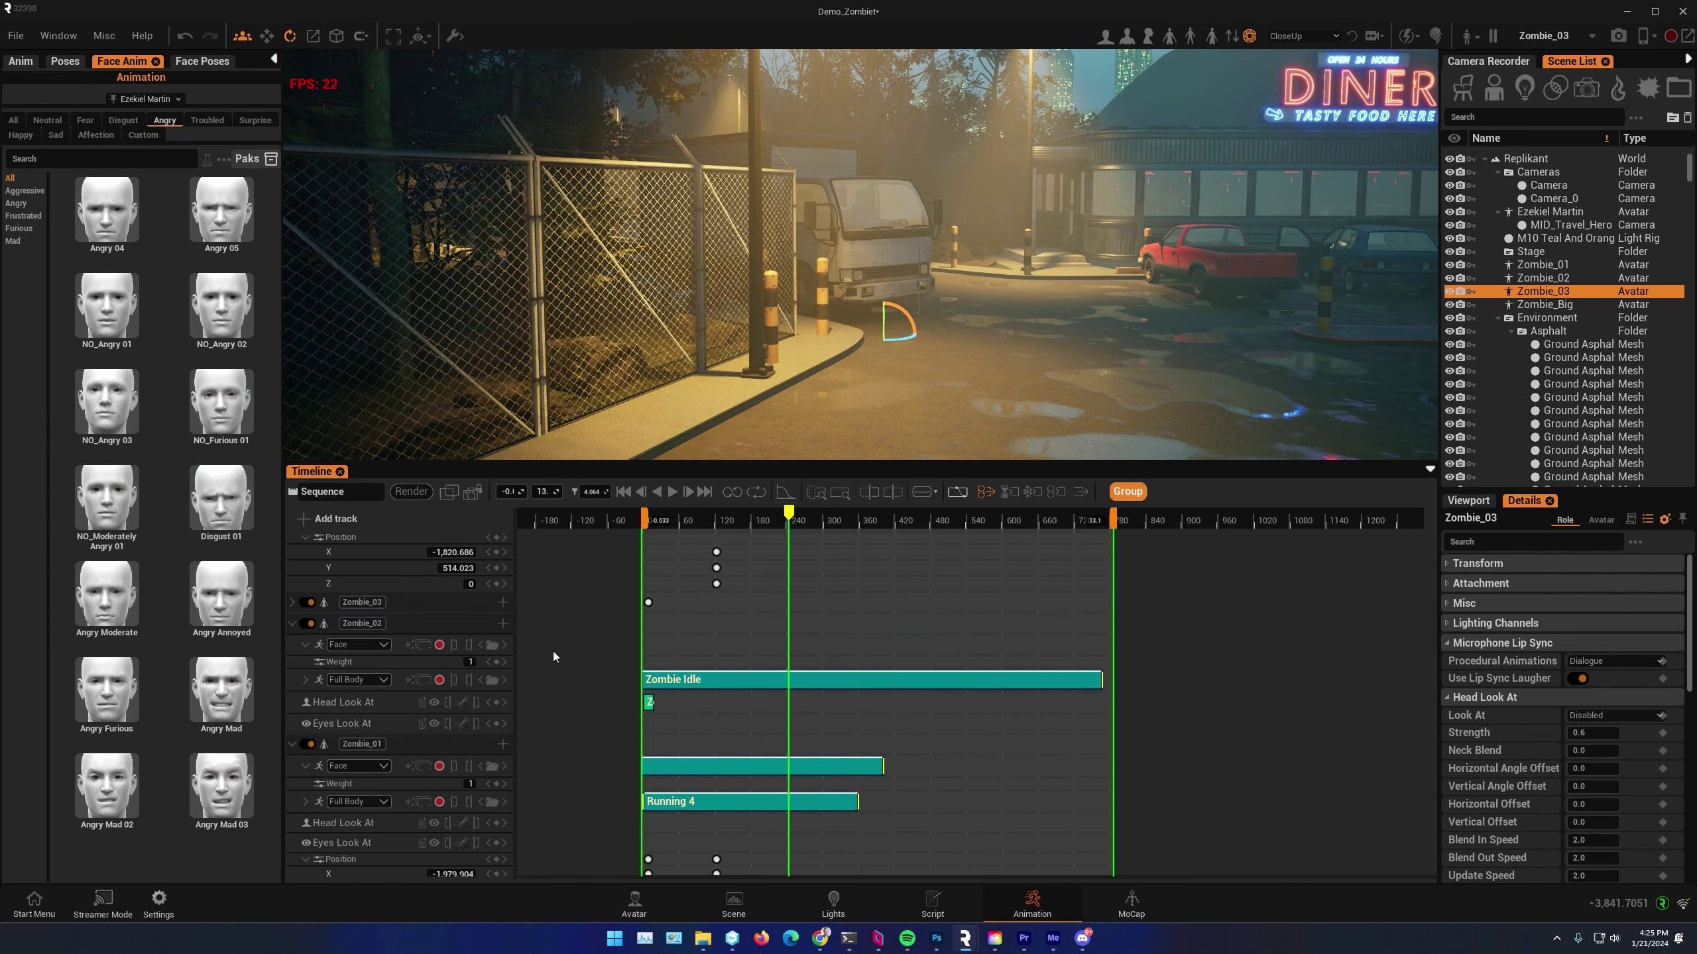
left_click(719, 523)
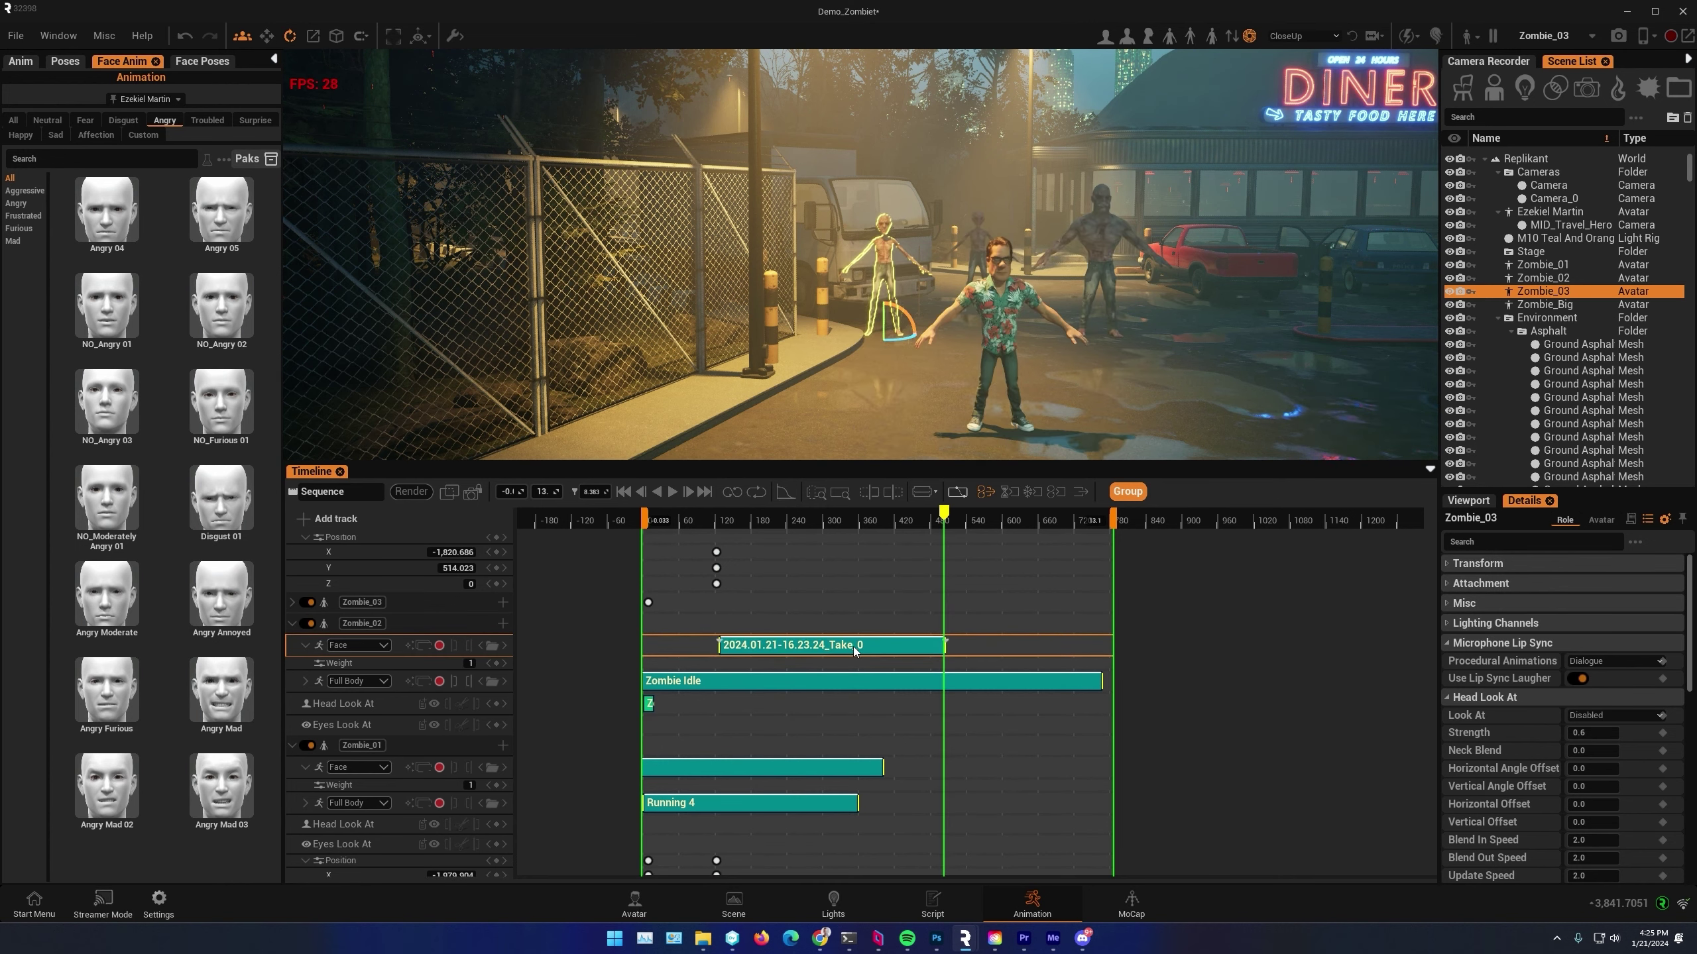
left_click_drag(855, 650, 719, 651)
left_click_drag(760, 519, 646, 521)
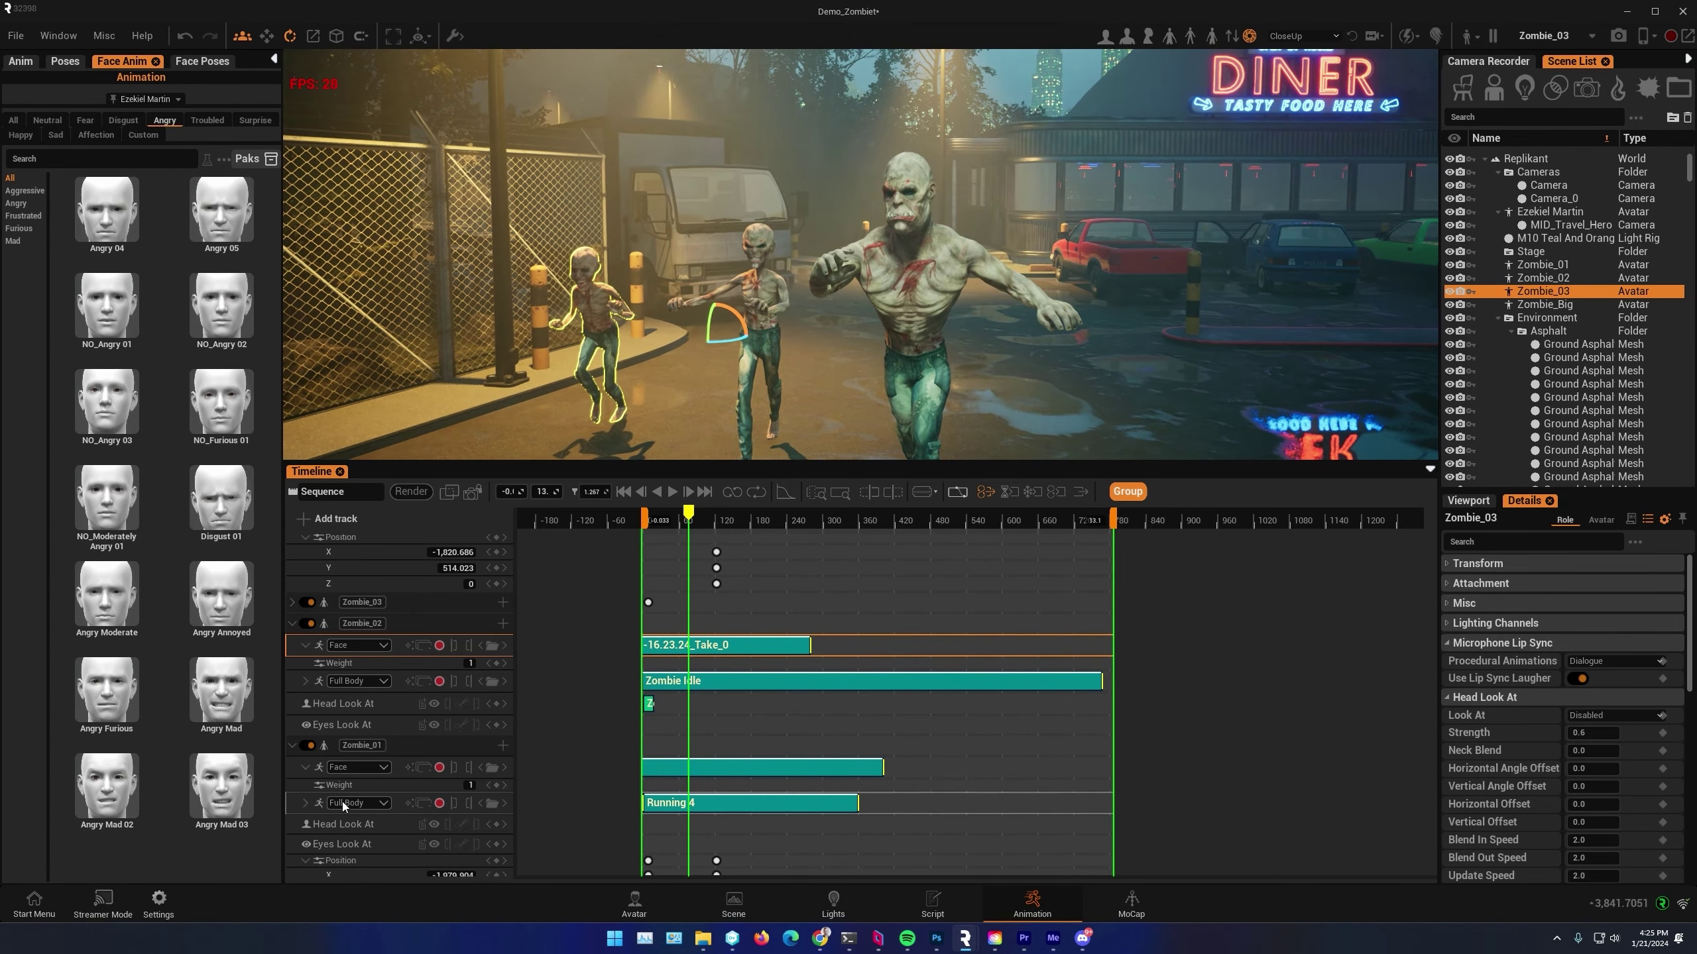
Add a facial animation track to Zombie_Big, paste the same face take onto it and align the clip with the sequence start
scroll(408, 749, "down", 3)
left_click(292, 651)
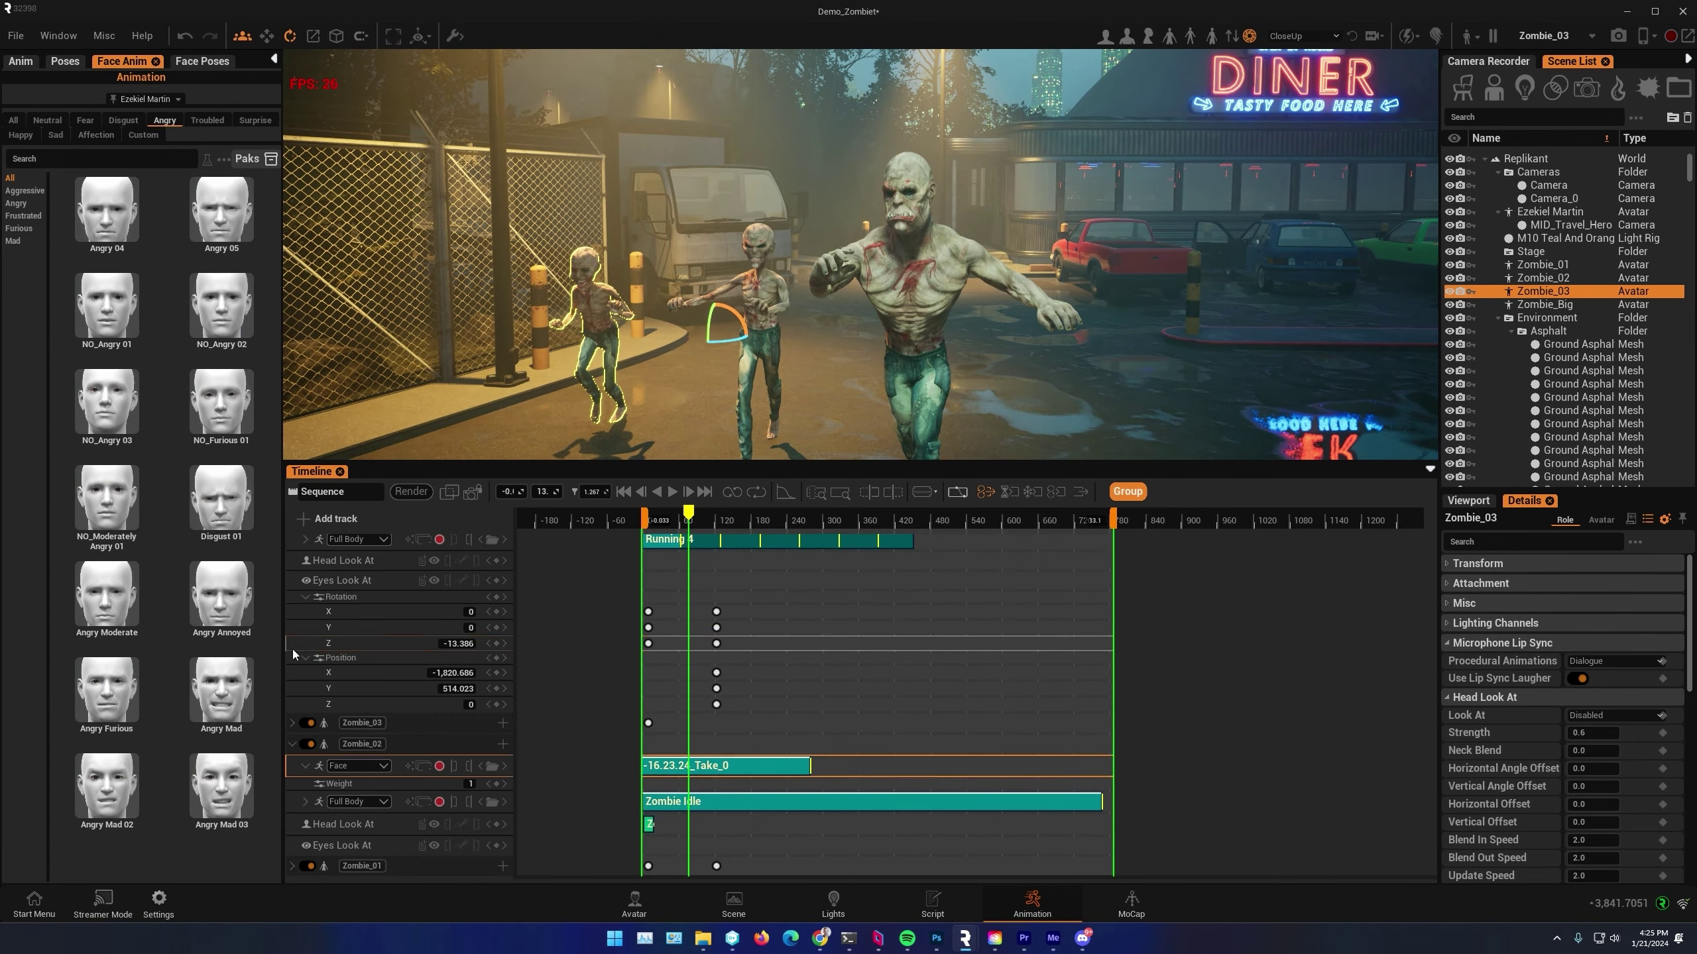
scroll(379, 657, "up", 1)
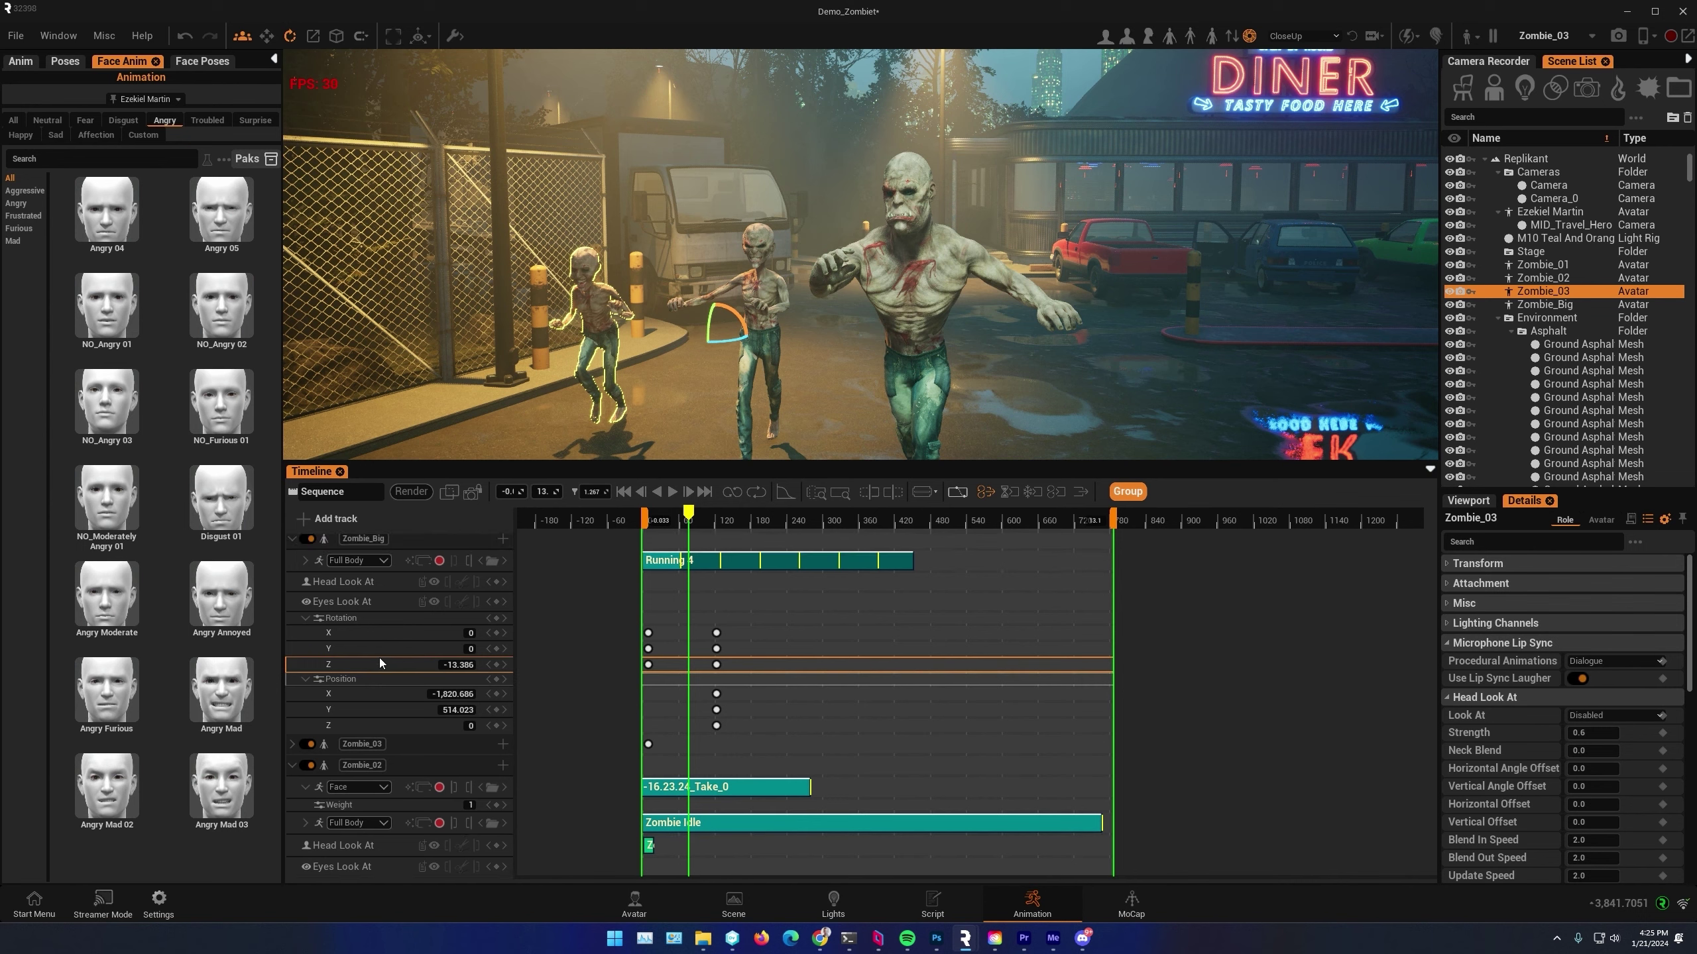
scroll(379, 657, "up", 3)
left_click(447, 622)
left_click(503, 624)
left_click(564, 635)
left_click(704, 643)
key("ctrl+v")
left_click_drag(844, 522, 714, 556)
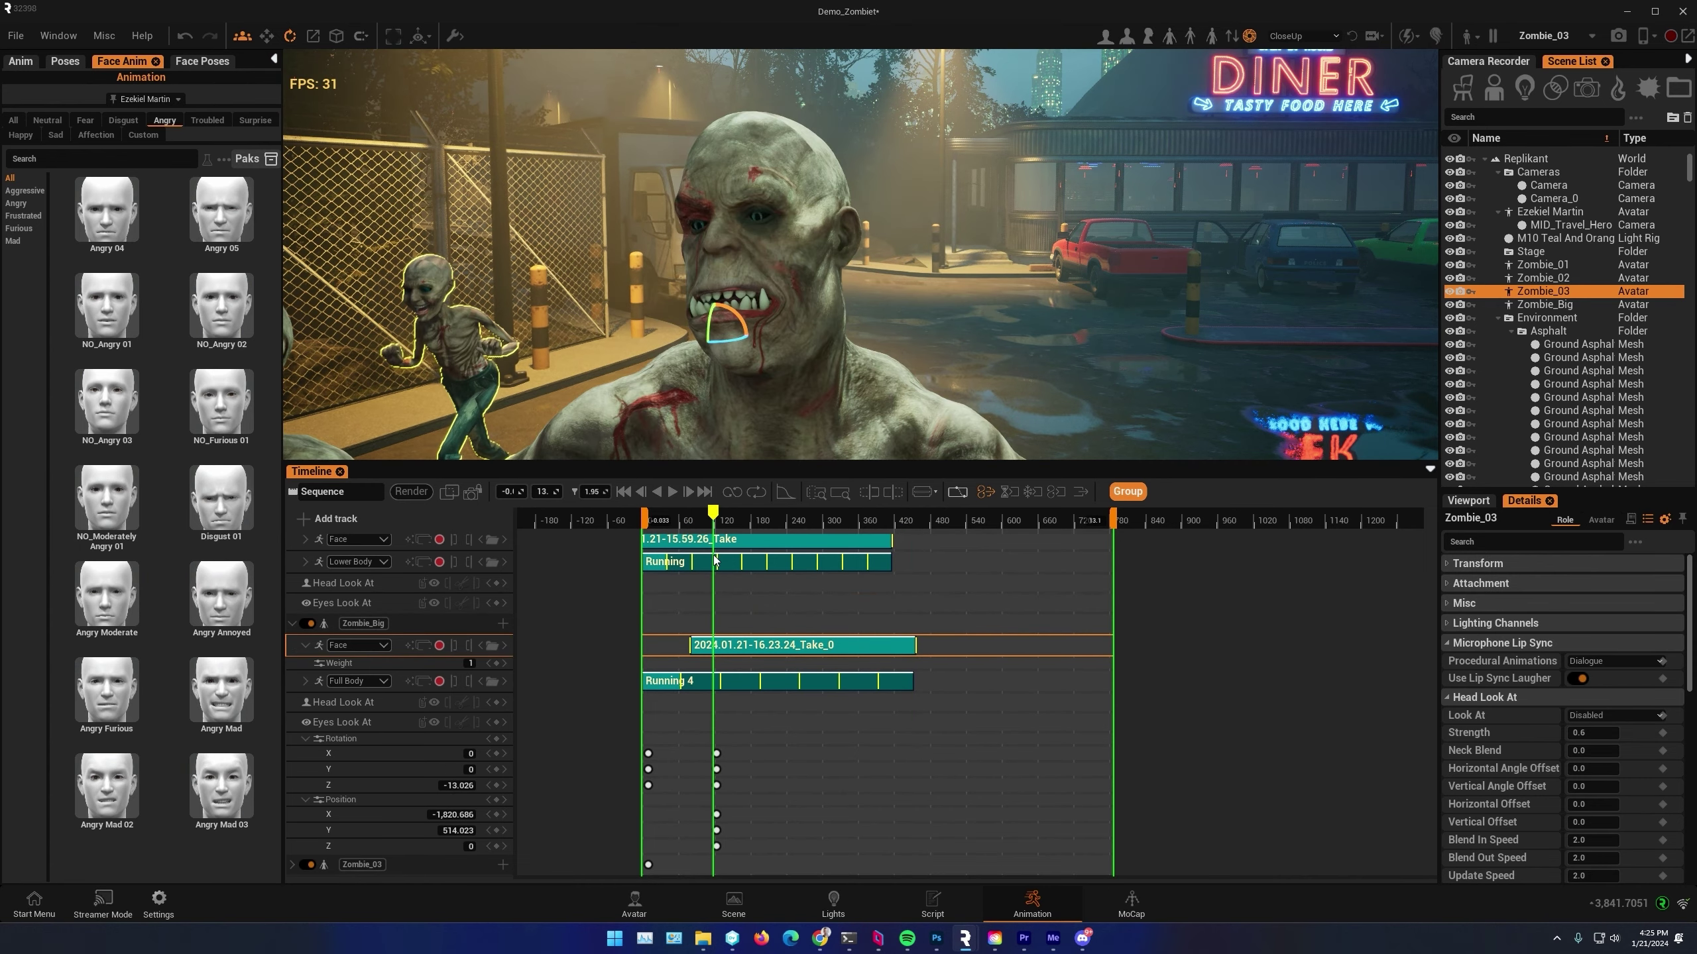
left_click_drag(771, 647, 716, 655)
Inspect Zombie_Big's face up close and play the chase from the sequence start through the travelling camera
left_click(838, 391)
scroll(703, 342, "up", 3)
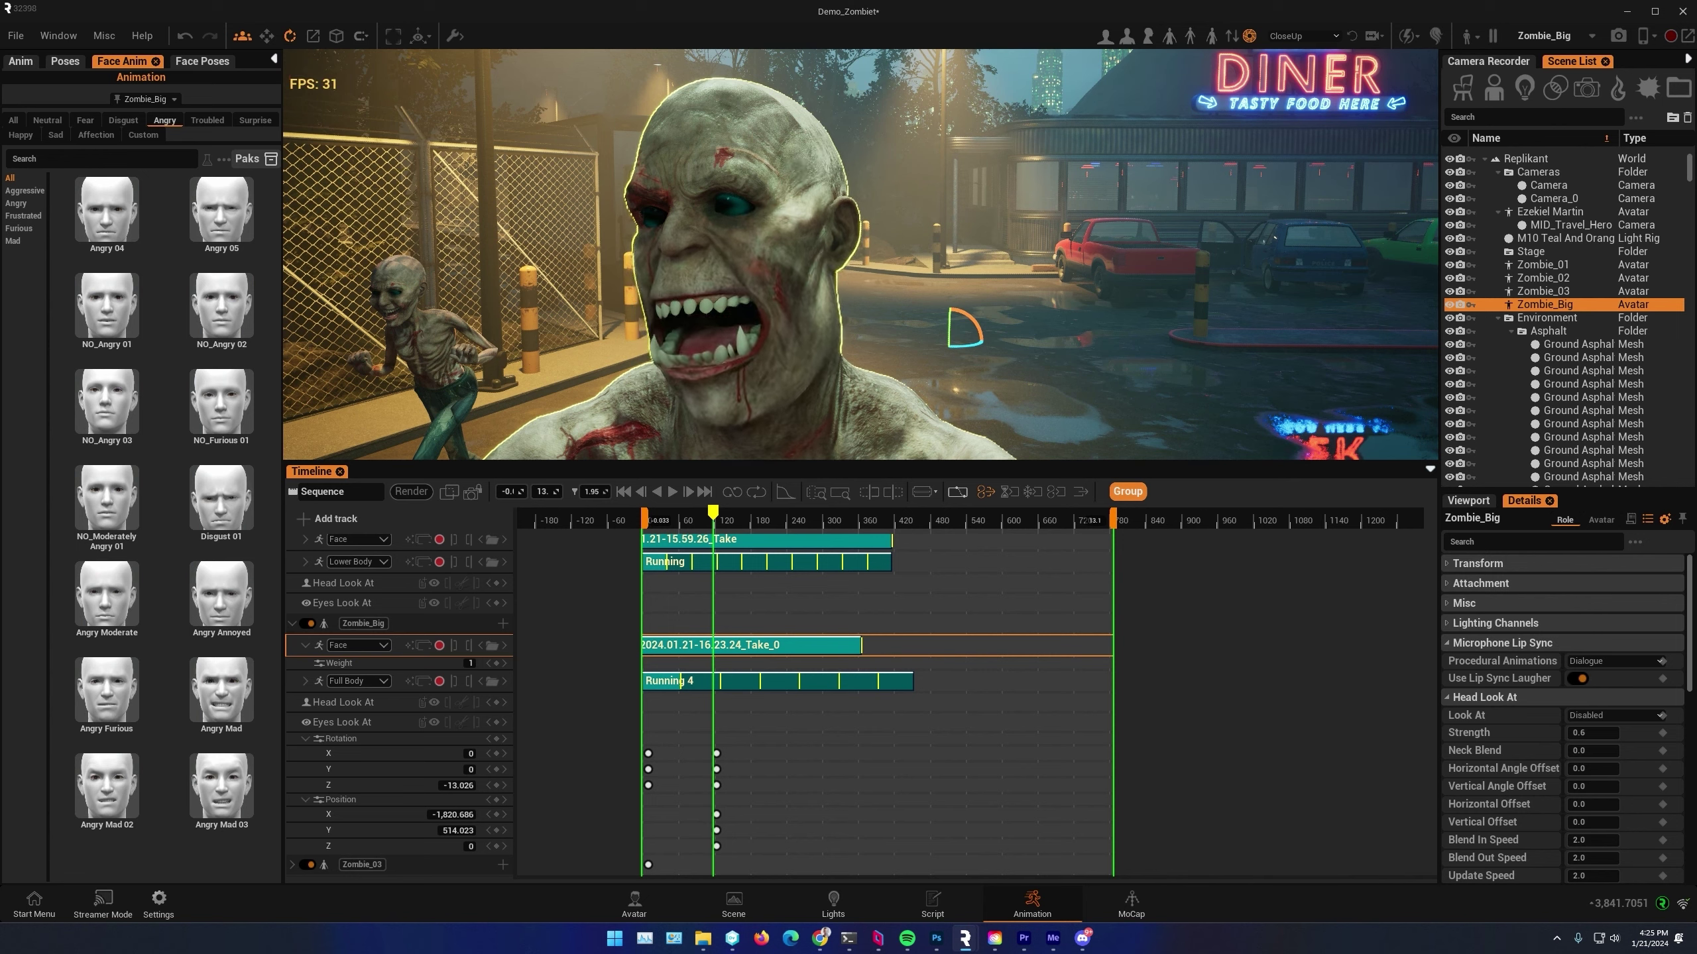
left_click_drag(717, 516, 646, 513)
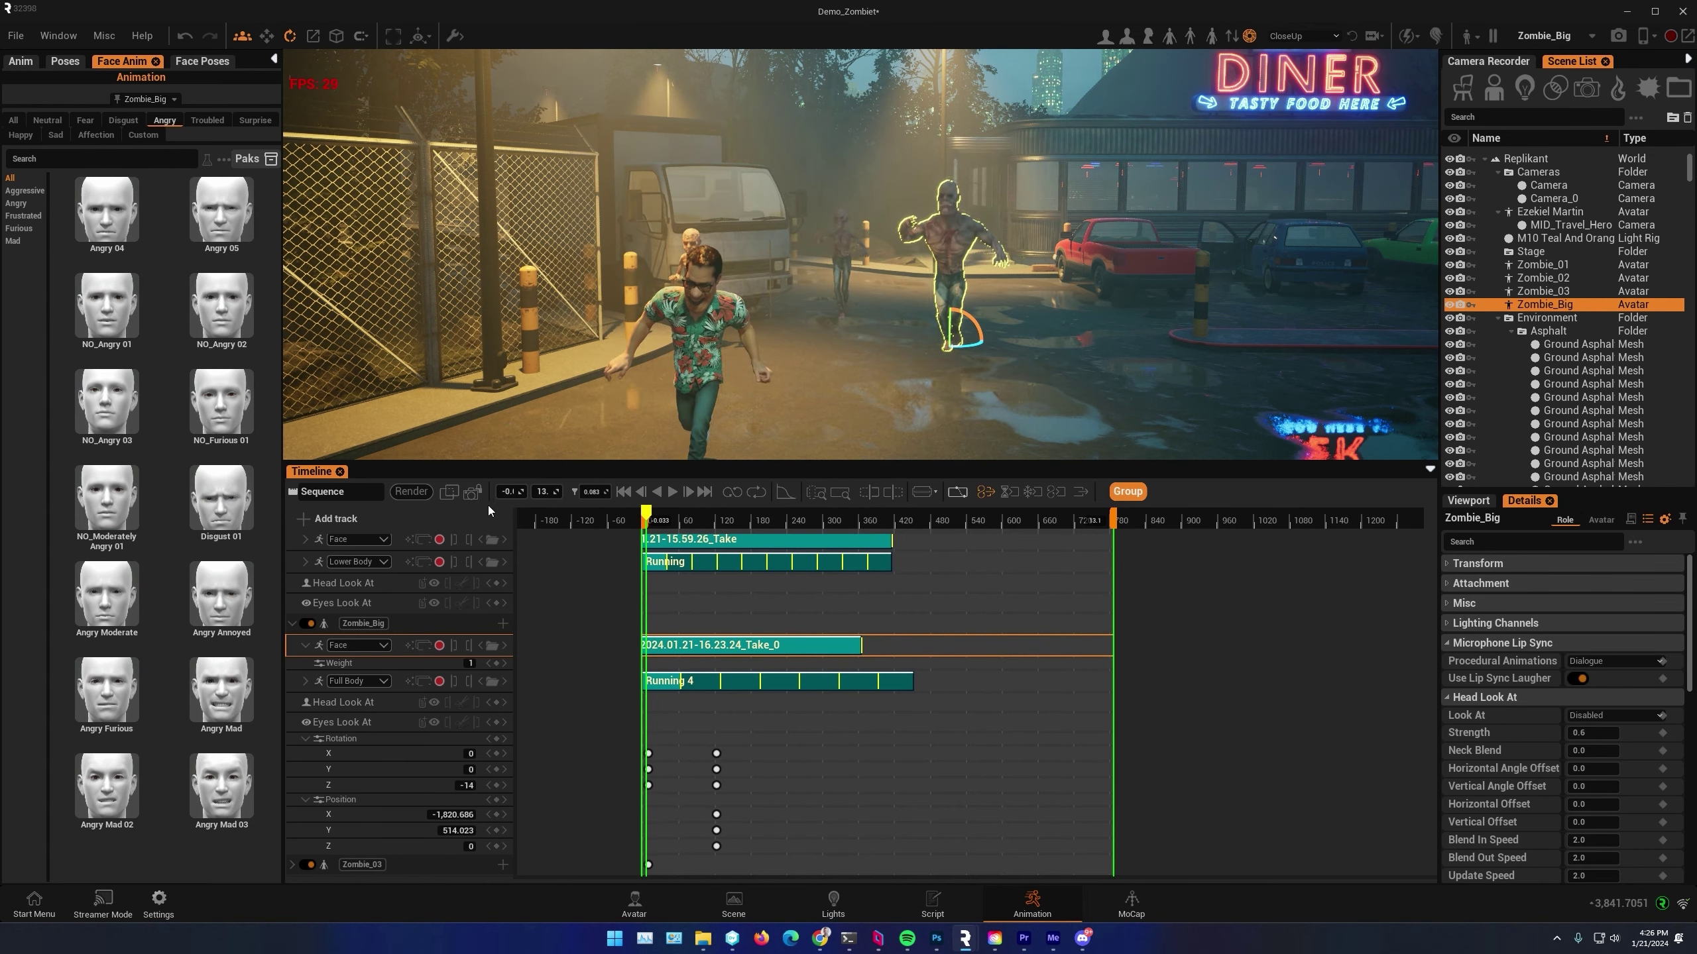
left_click(473, 492)
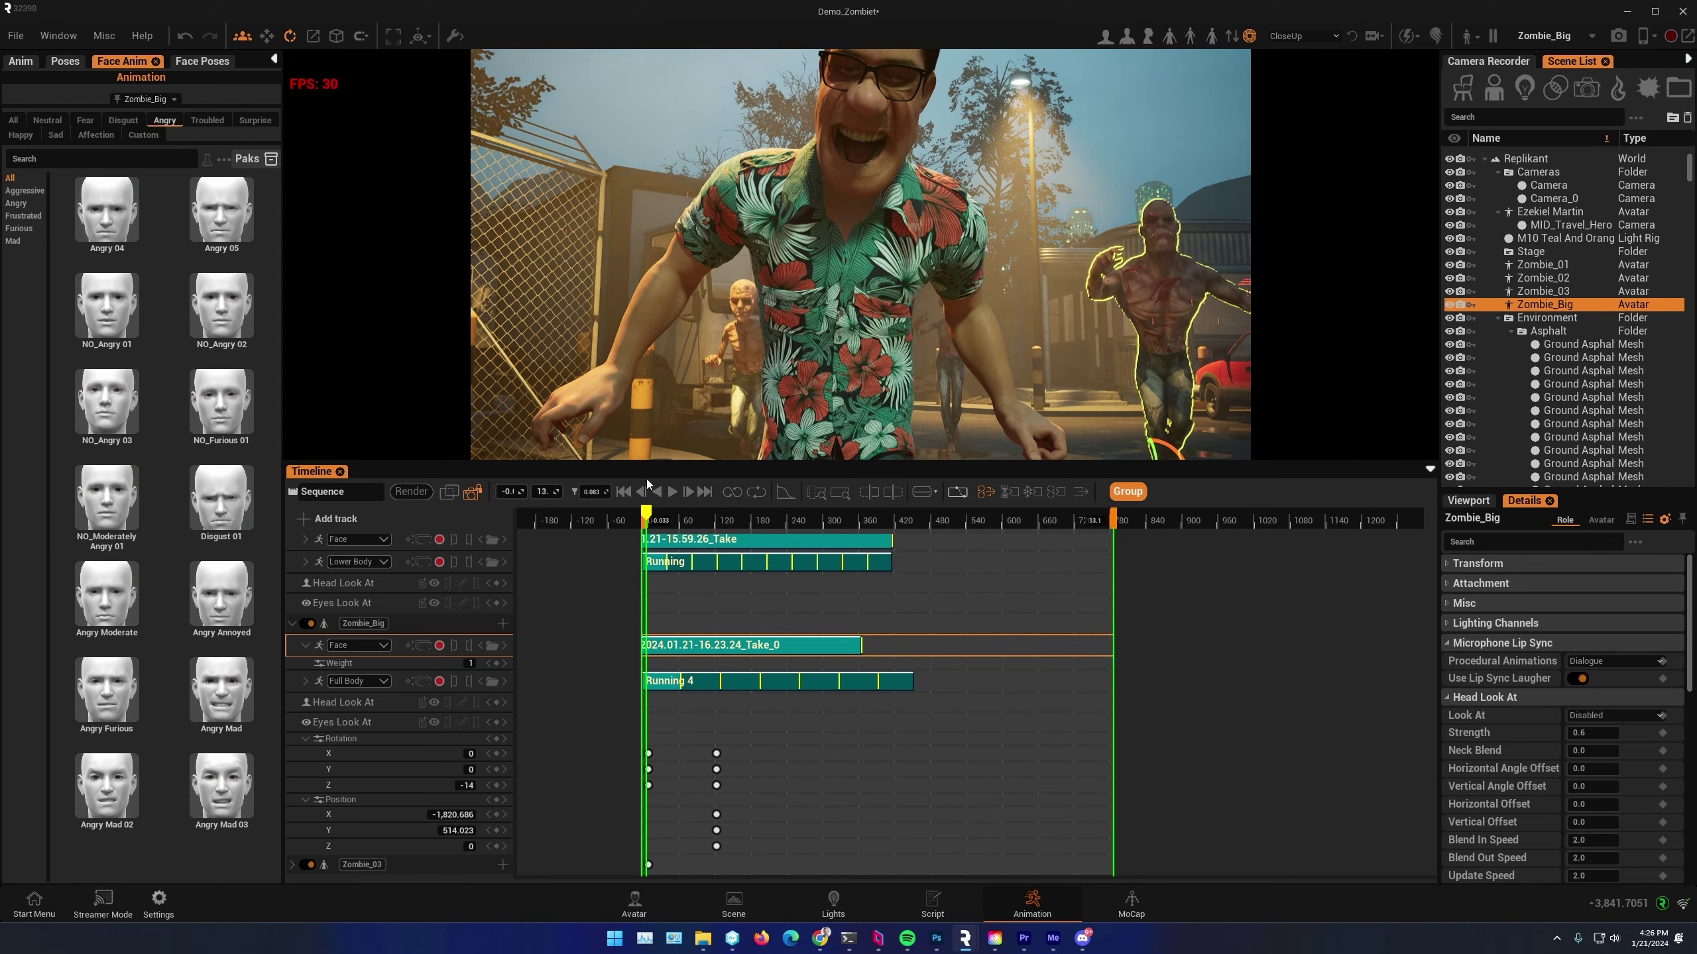
left_click(672, 493)
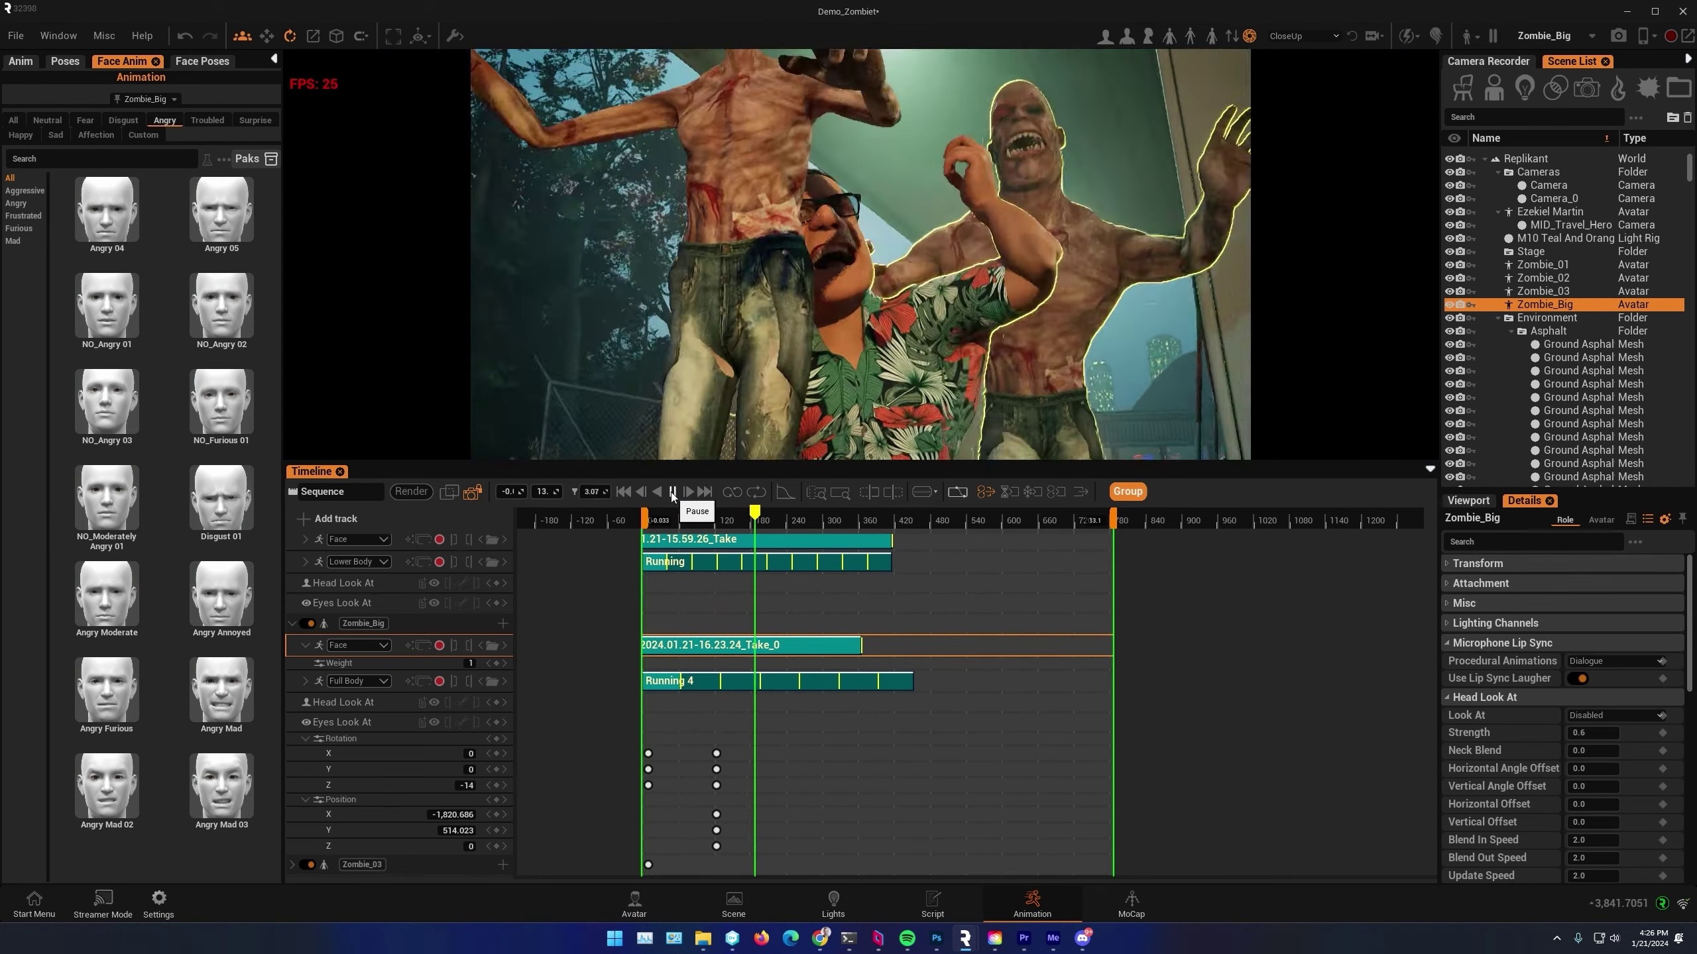
left_click(672, 492)
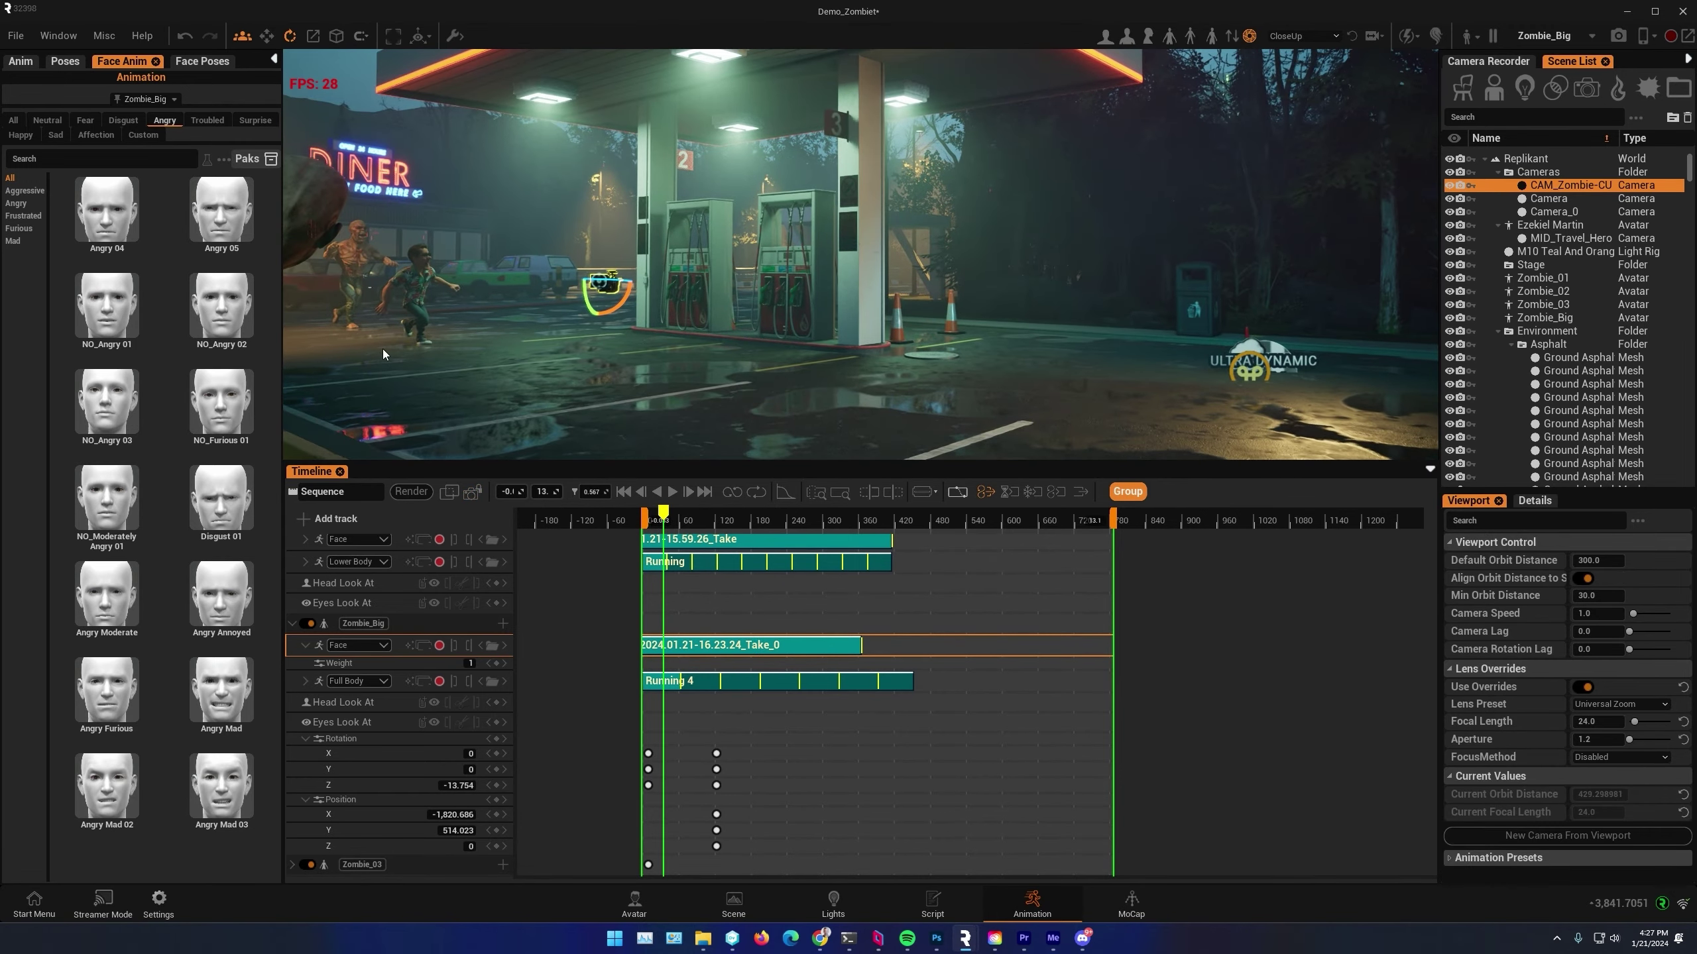
Frame a view from behind Zombie_02 towards the diner and create a camera from it named CAM_Zombie-OTS
middle_click_drag(386, 352, 468, 334)
right_click_drag(618, 242, 665, 240)
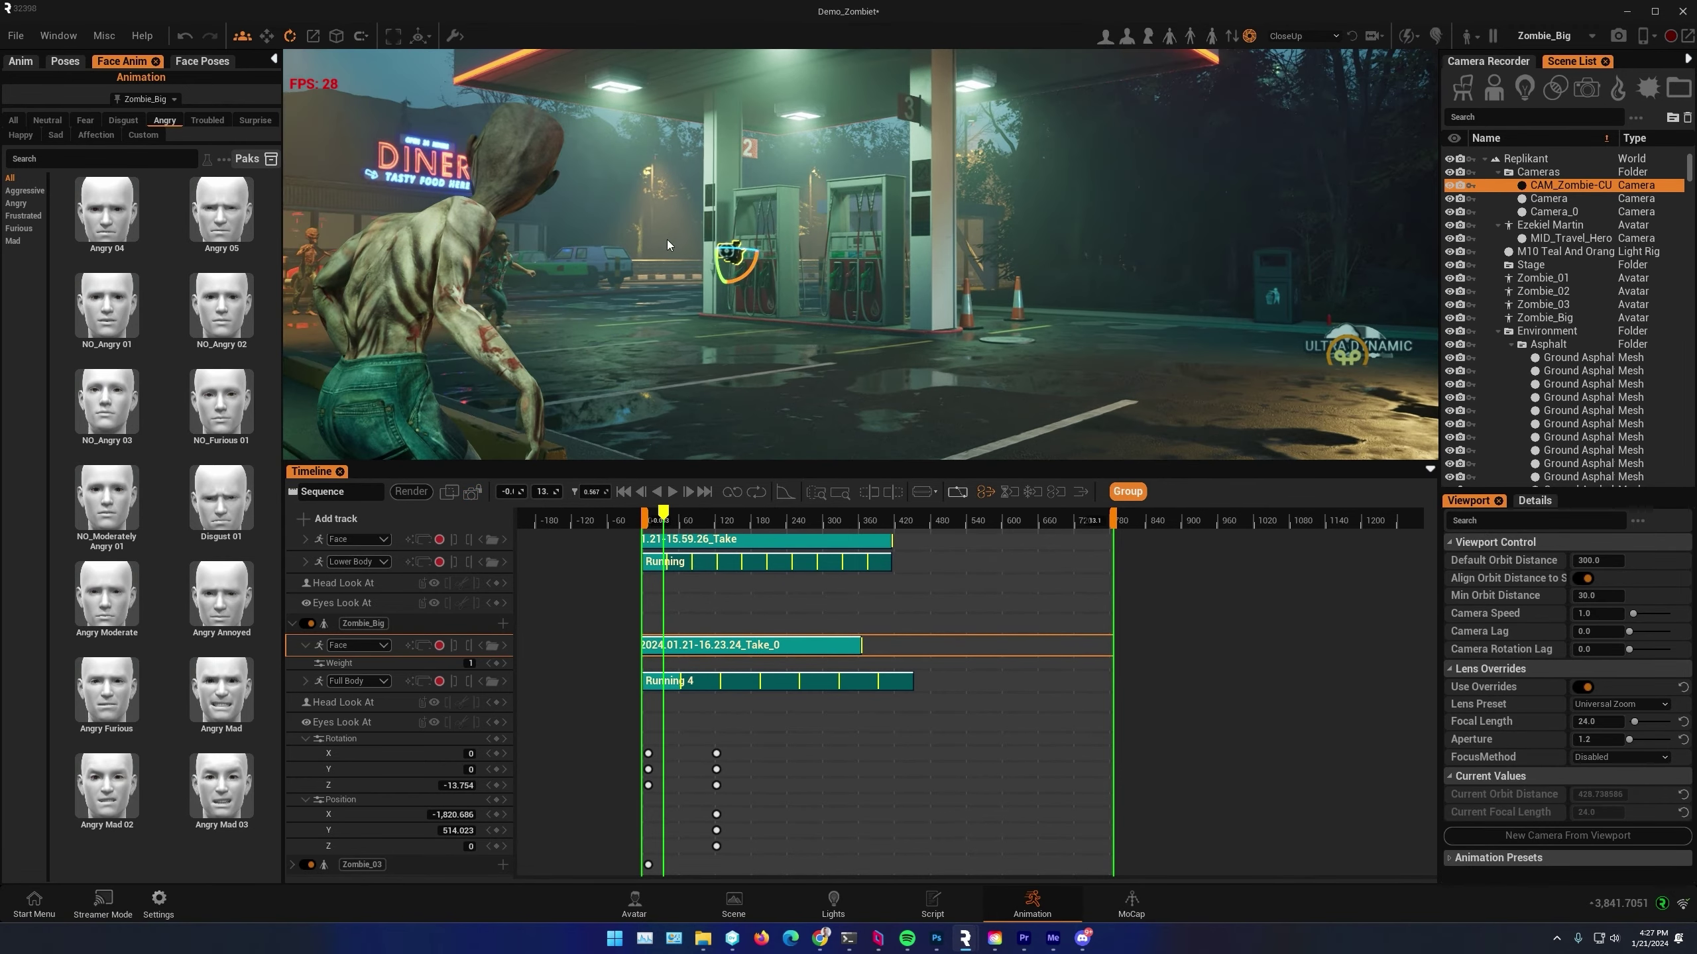
middle_click_drag(666, 239, 767, 224)
right_click_drag(767, 224, 555, 267)
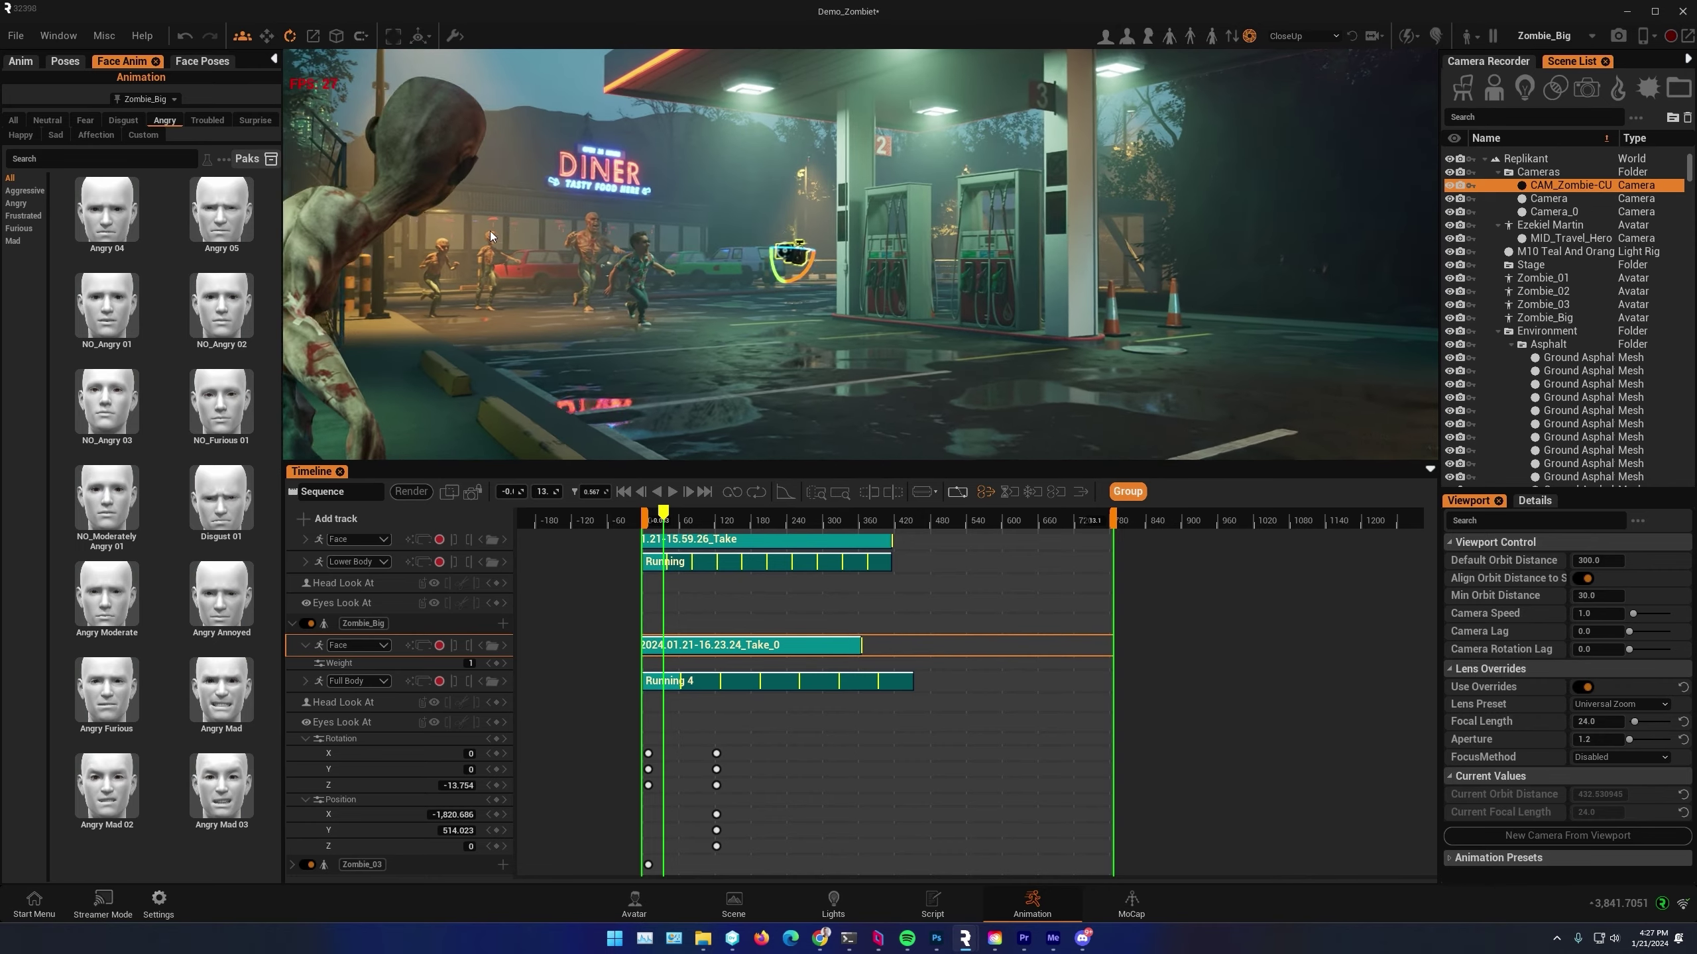
middle_click_drag(554, 267, 625, 313)
right_click_drag(624, 313, 575, 361)
left_click(574, 341)
key("w")
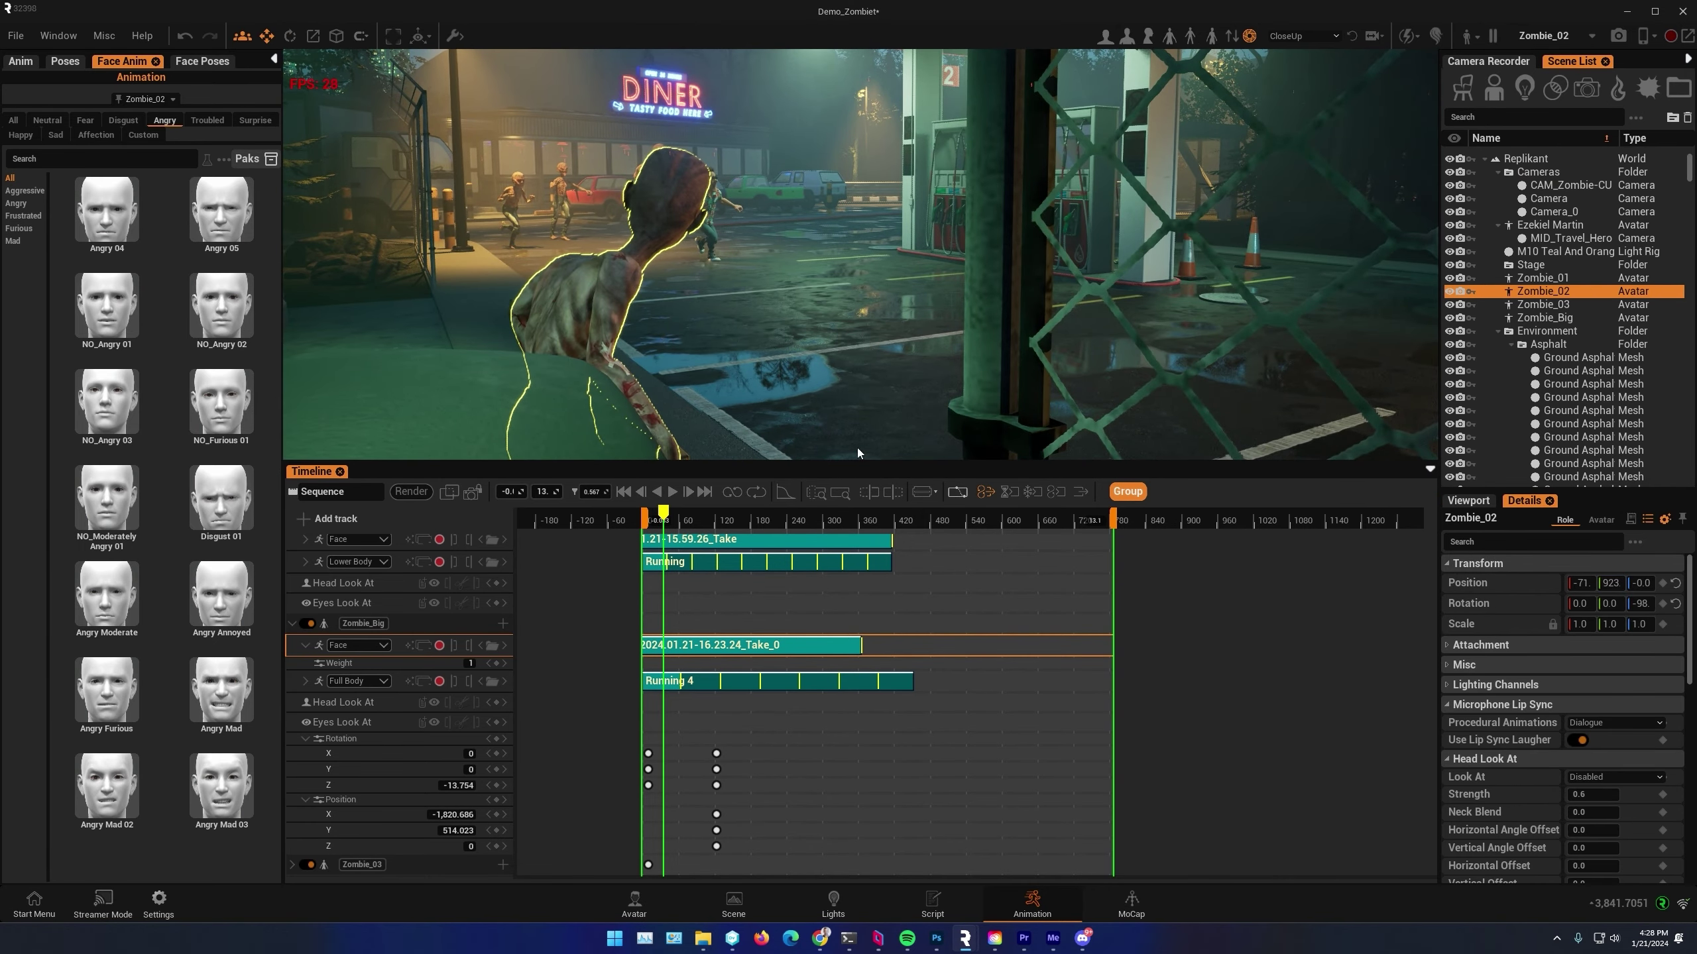
left_click(1470, 500)
left_click(1567, 838)
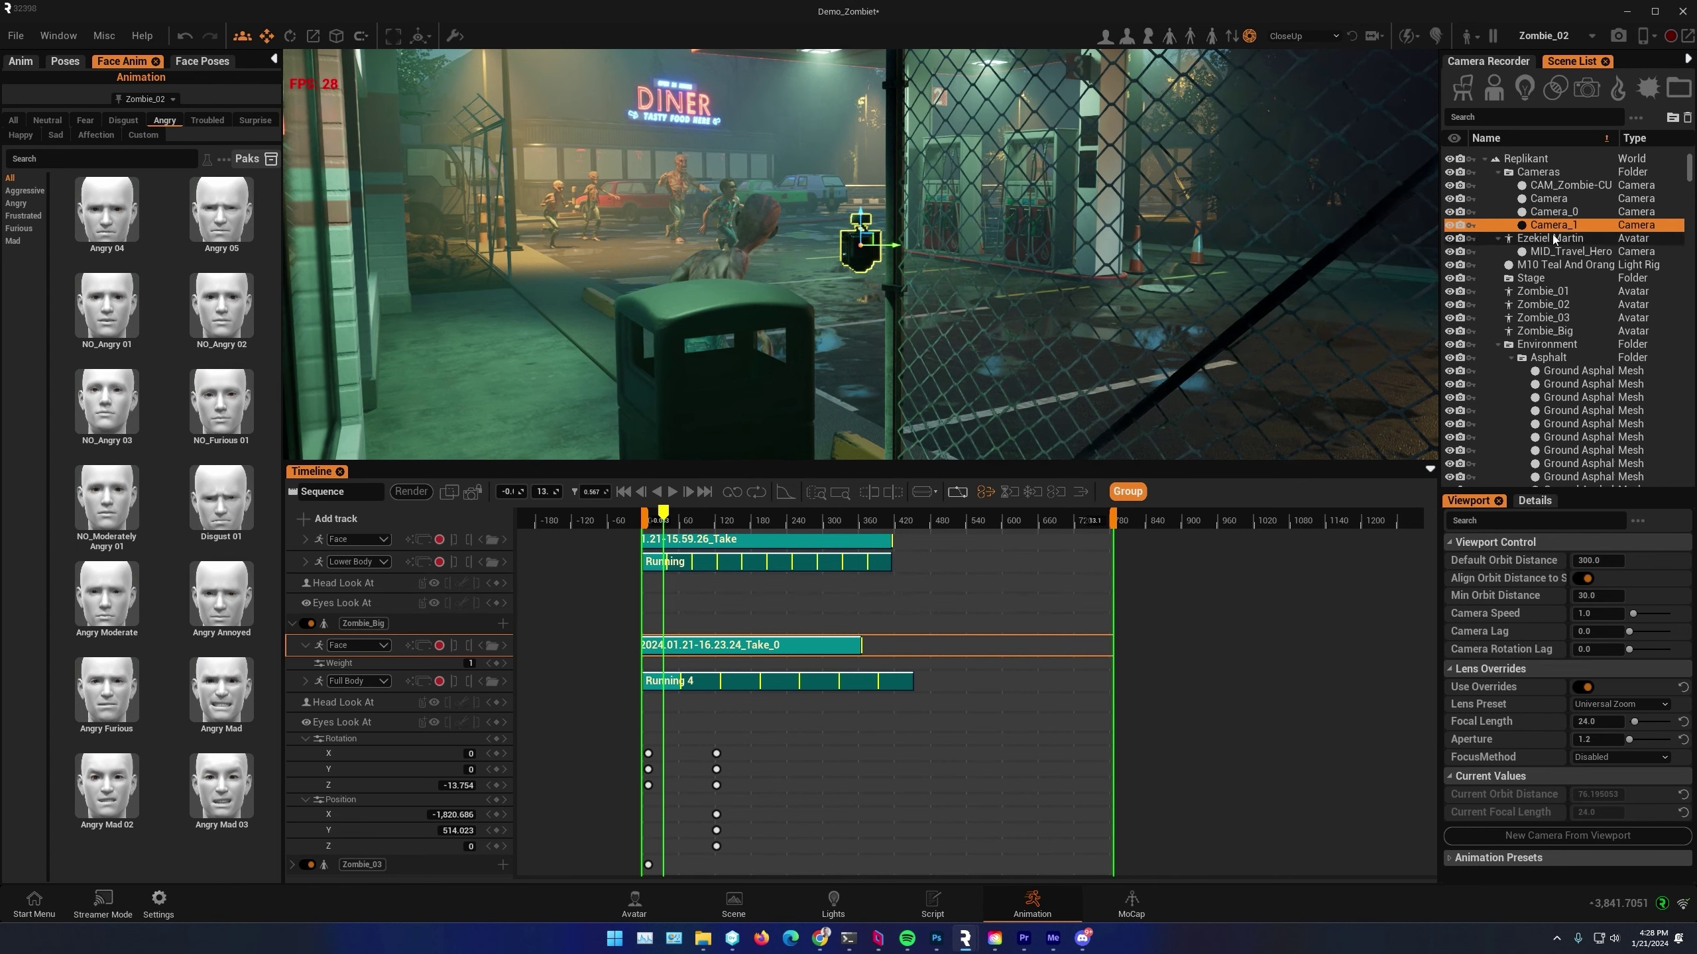
type("CAM_Zombie-OT")
Assign the running cartoon man as the LookAt Target of CAM_Zombie-OTS
scroll(708, 257, "up", 8)
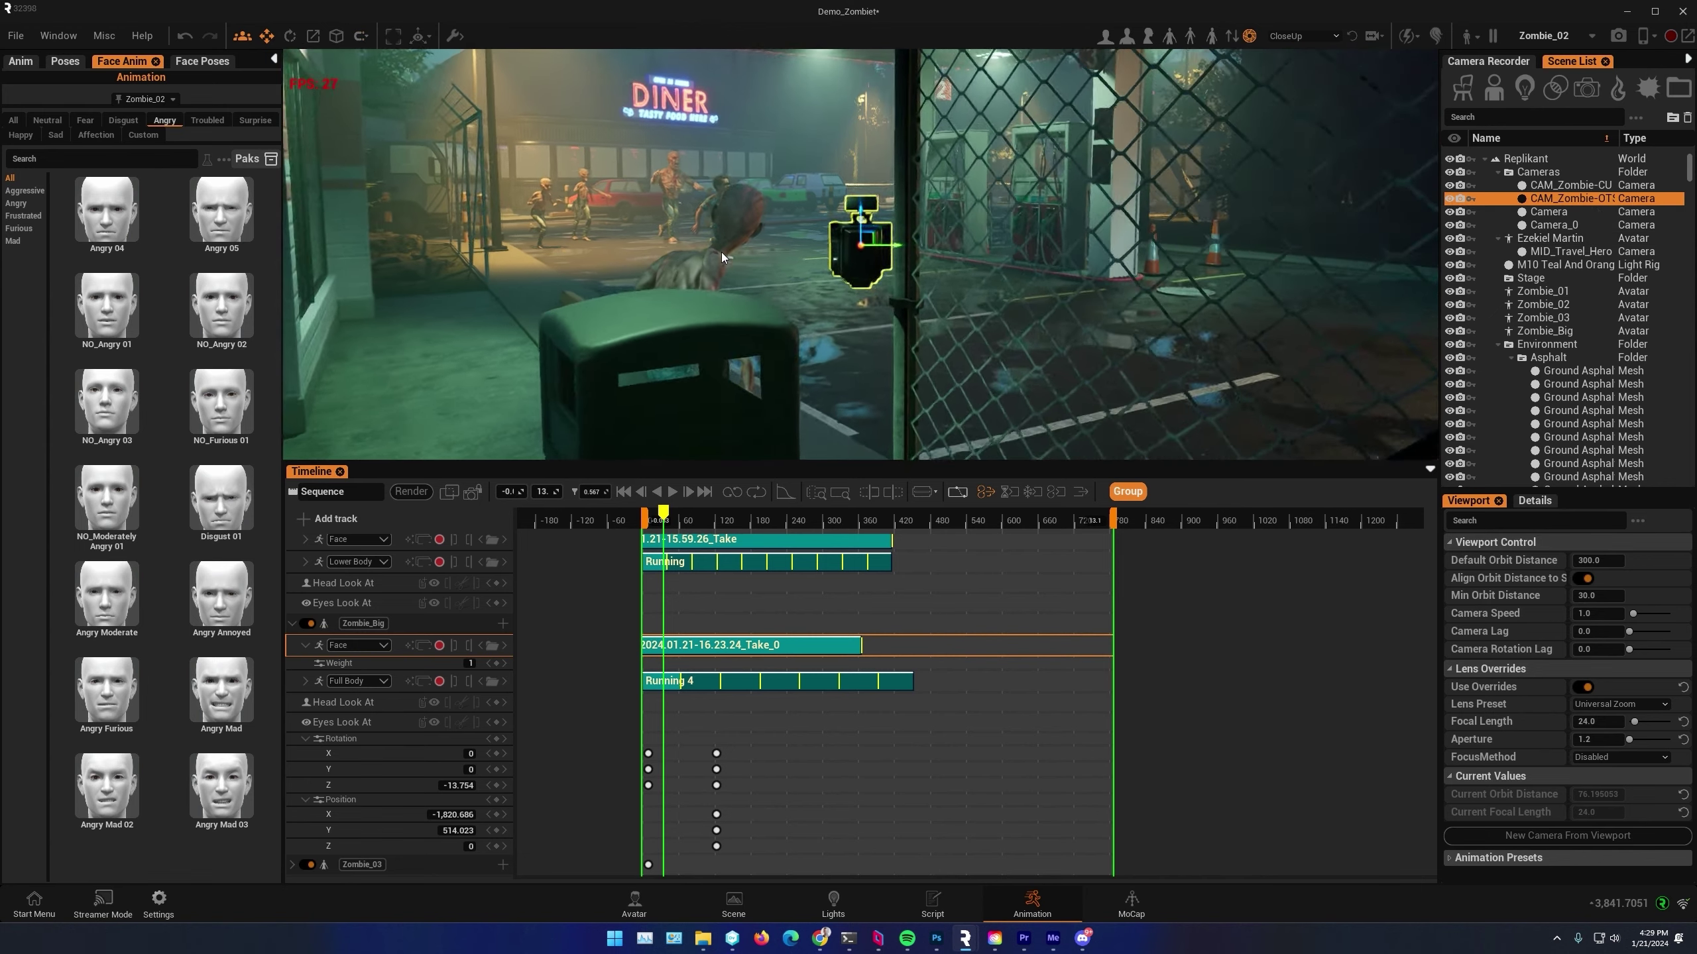
left_click_drag(708, 257, 1369, 218, "alt")
scroll(1183, 216, "down", 10)
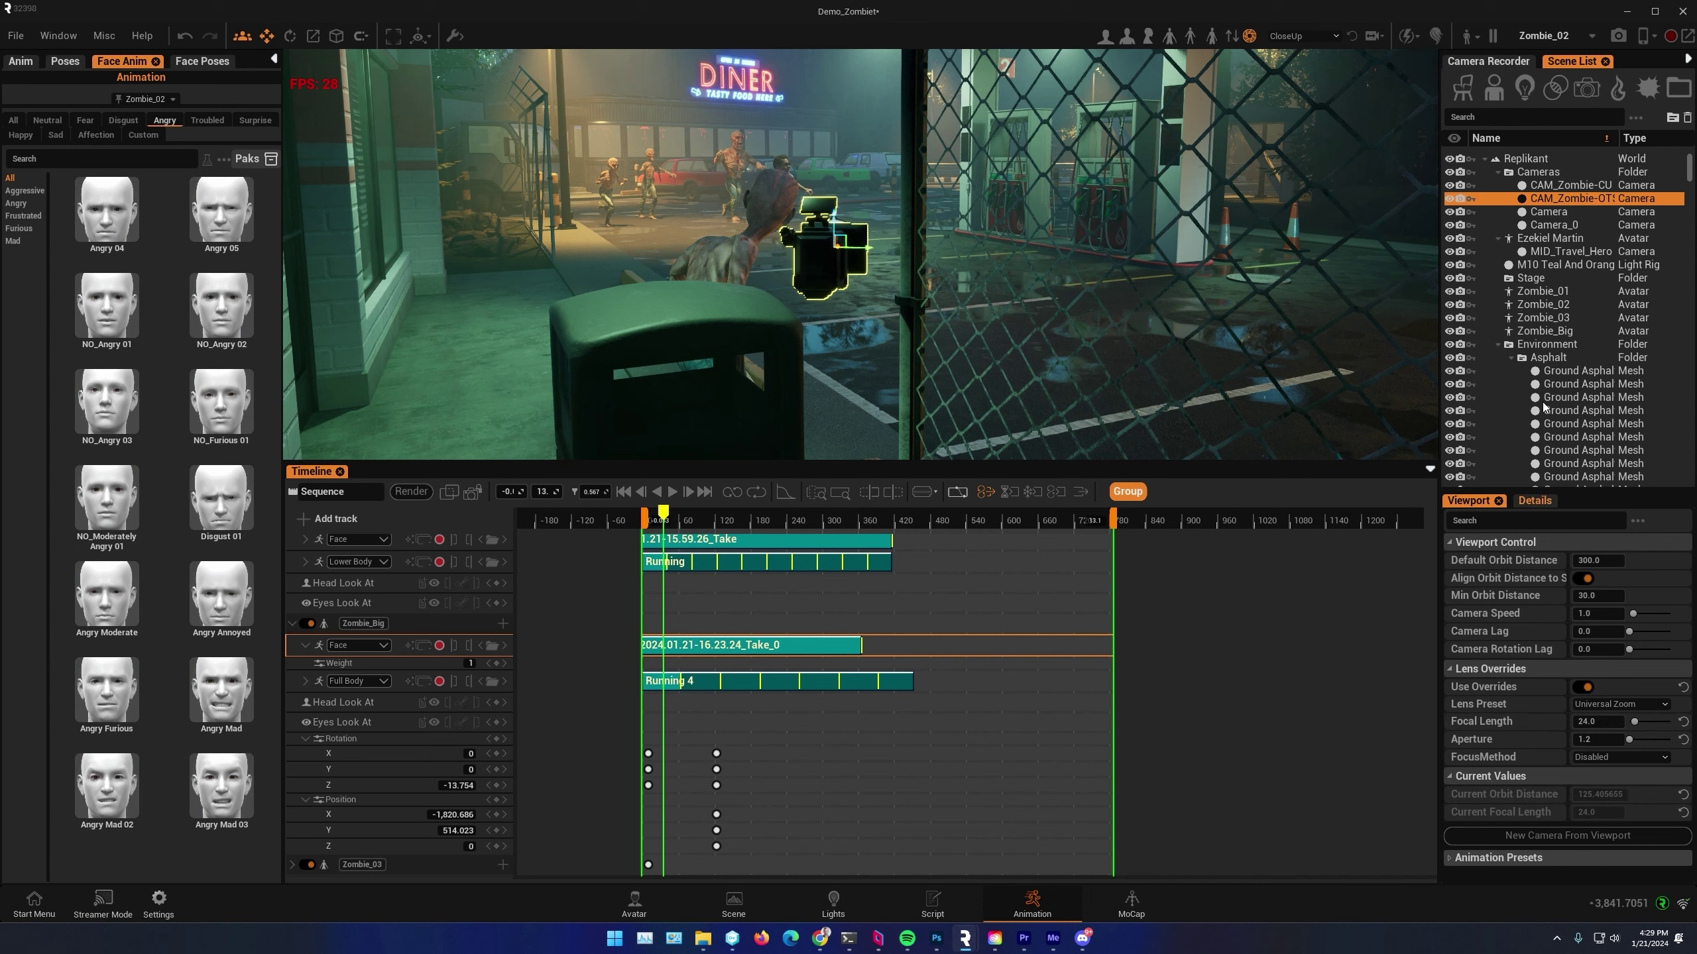
left_click(1534, 500)
scroll(1518, 772, "down", 3)
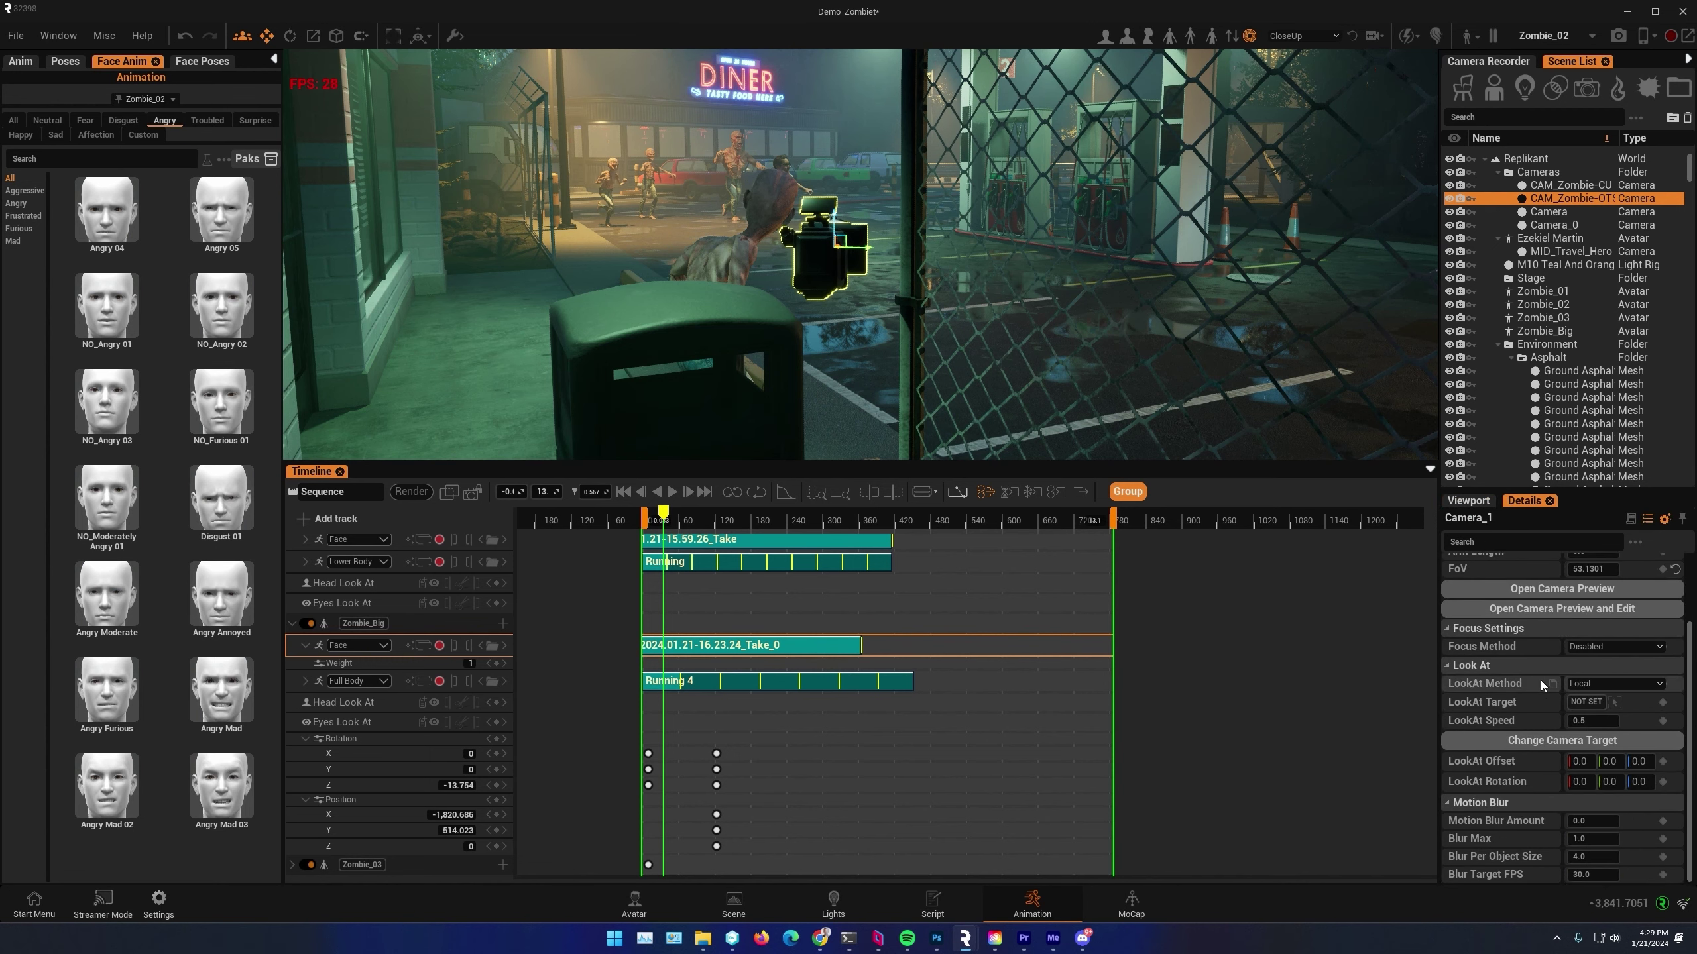
left_click(1548, 741)
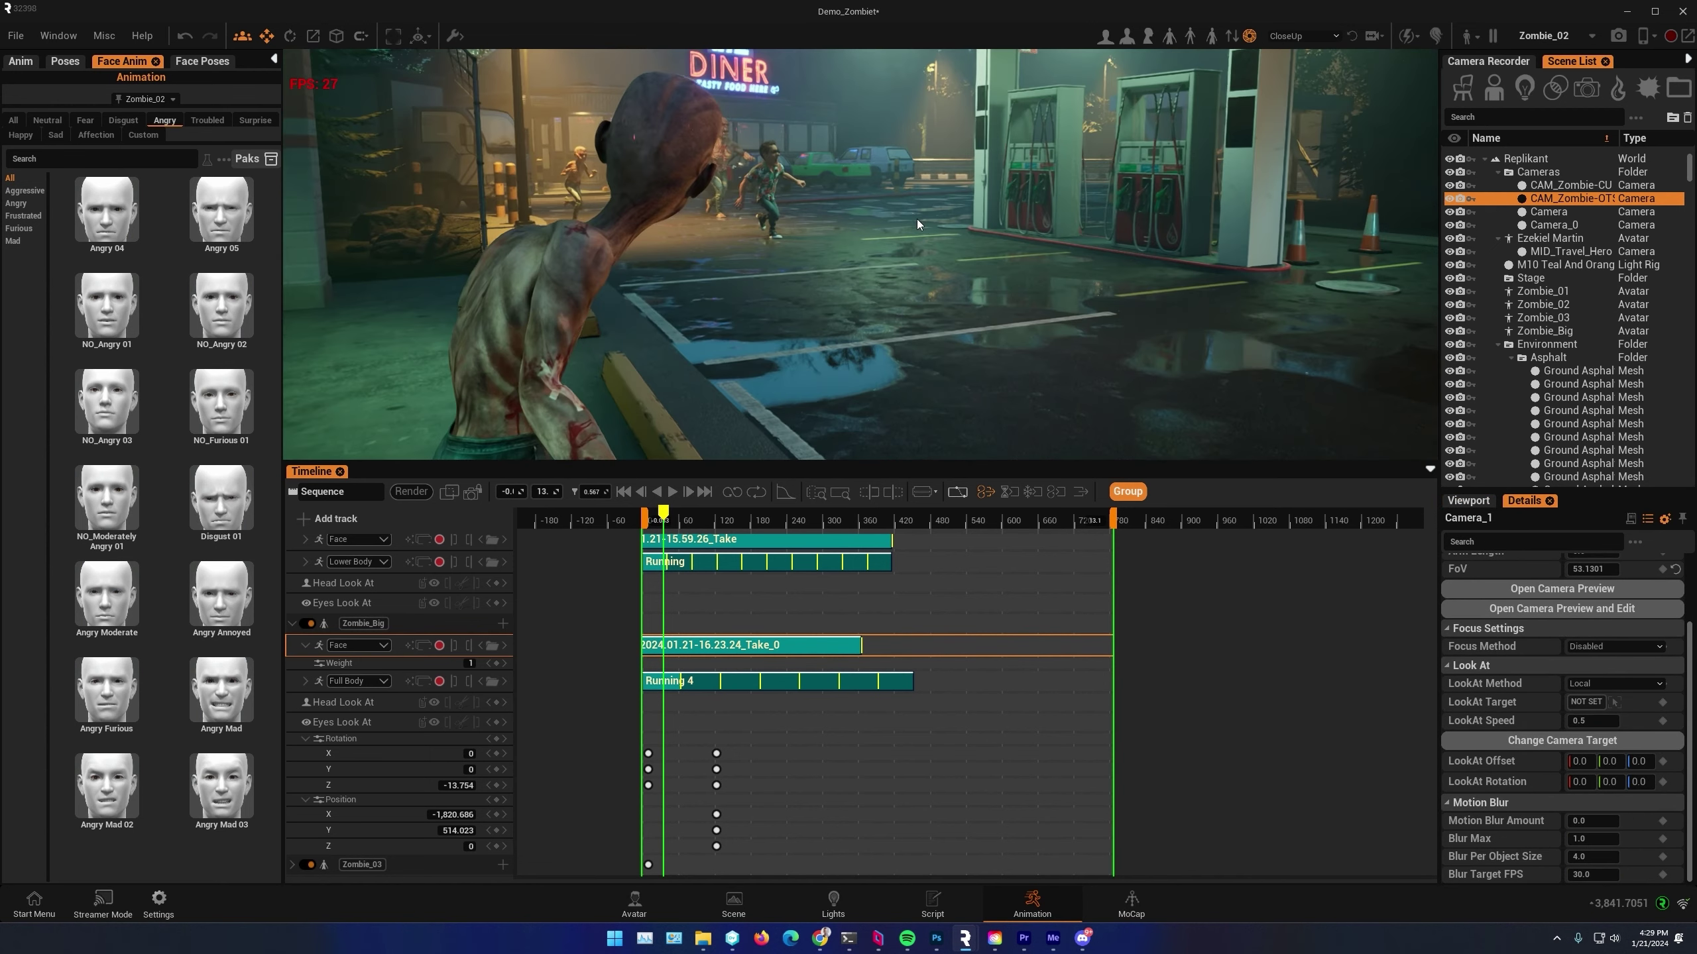
left_click(1615, 703)
left_click(769, 175)
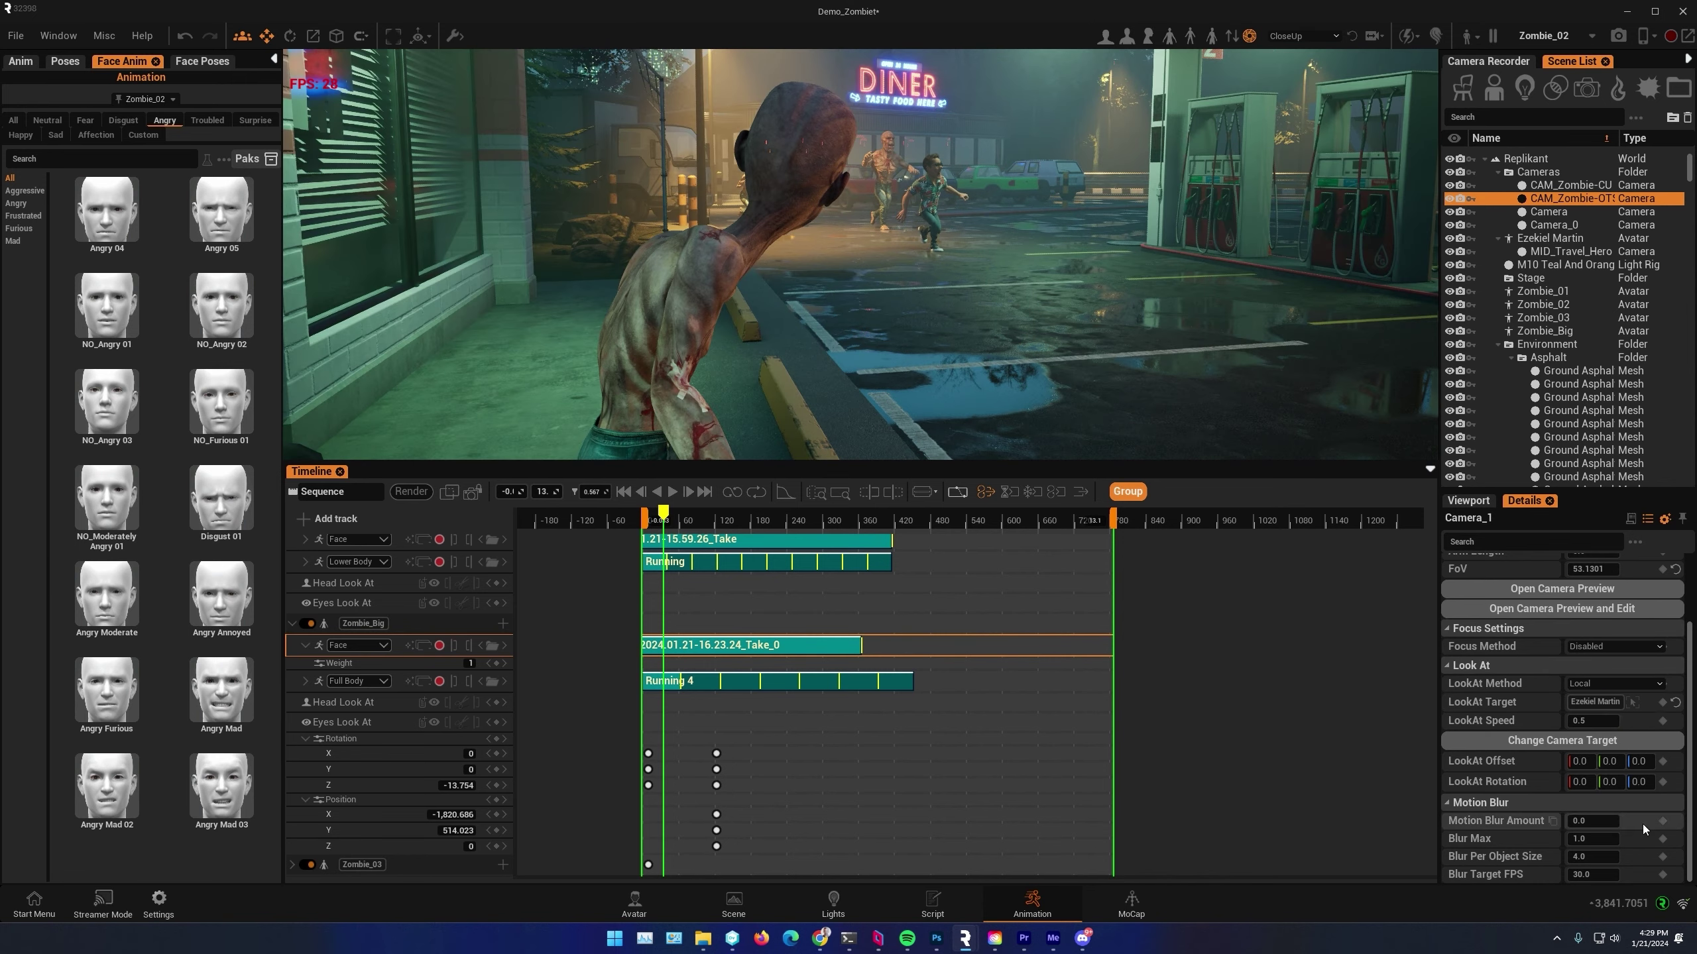
Set the focus method of CAM_Zombie-OTS to Tracking, with the running cartoon man as the actor to track
left_click(1645, 647)
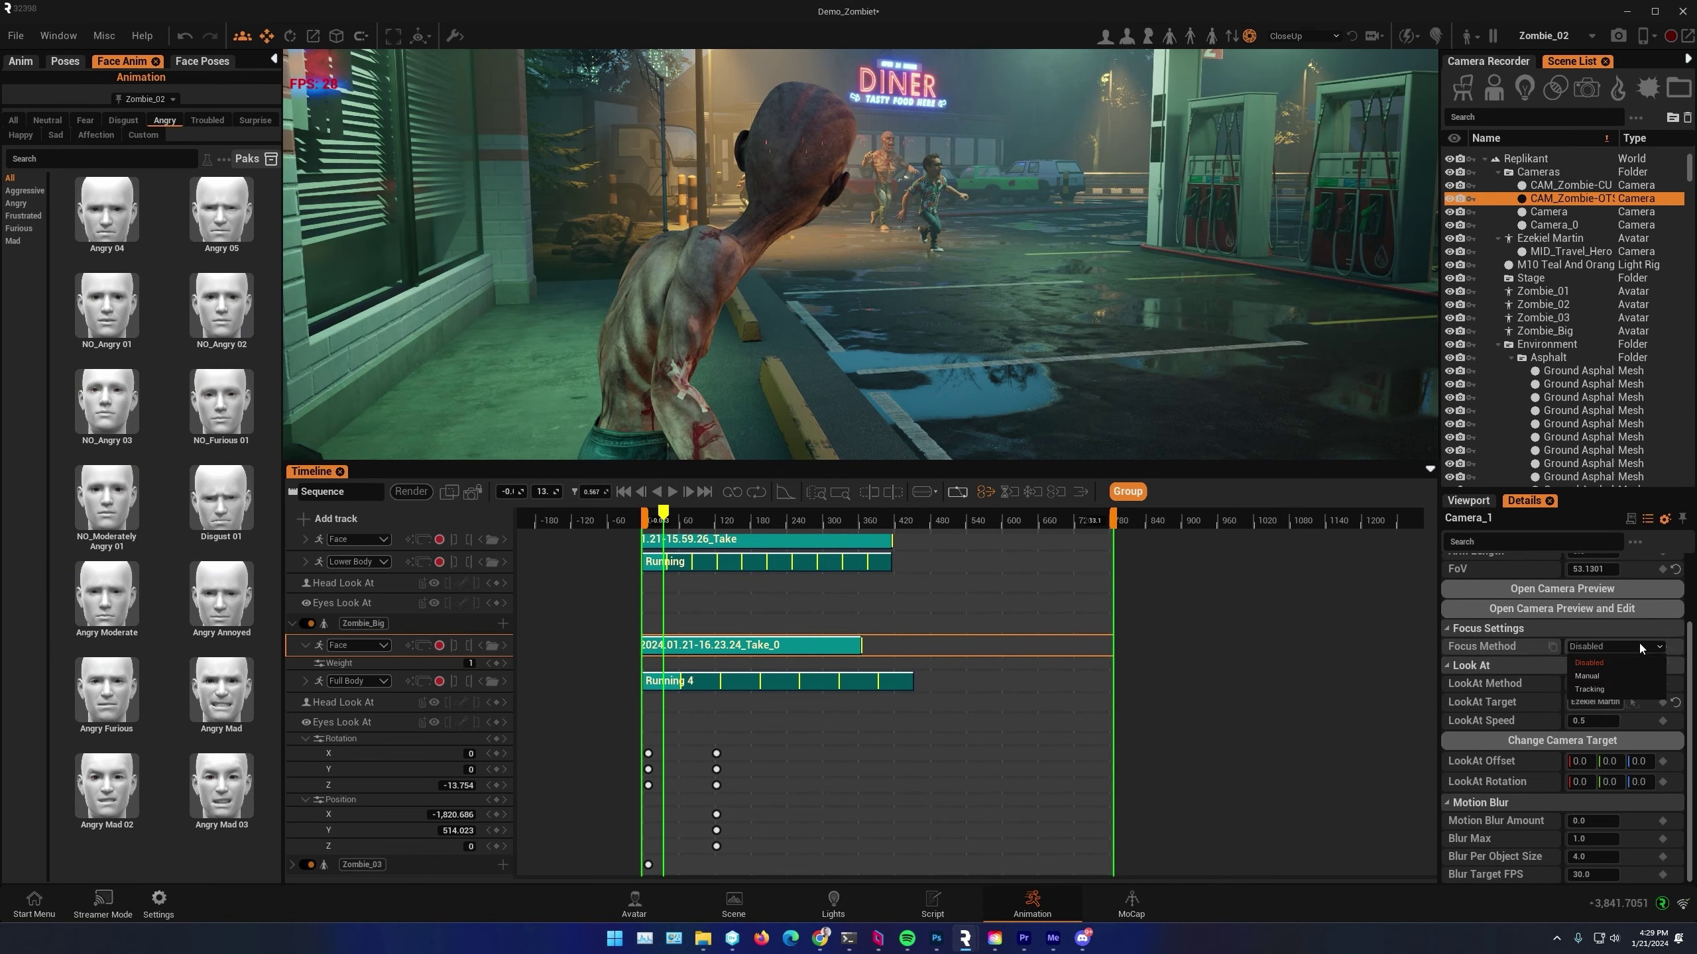
left_click(1605, 690)
left_click(1614, 666)
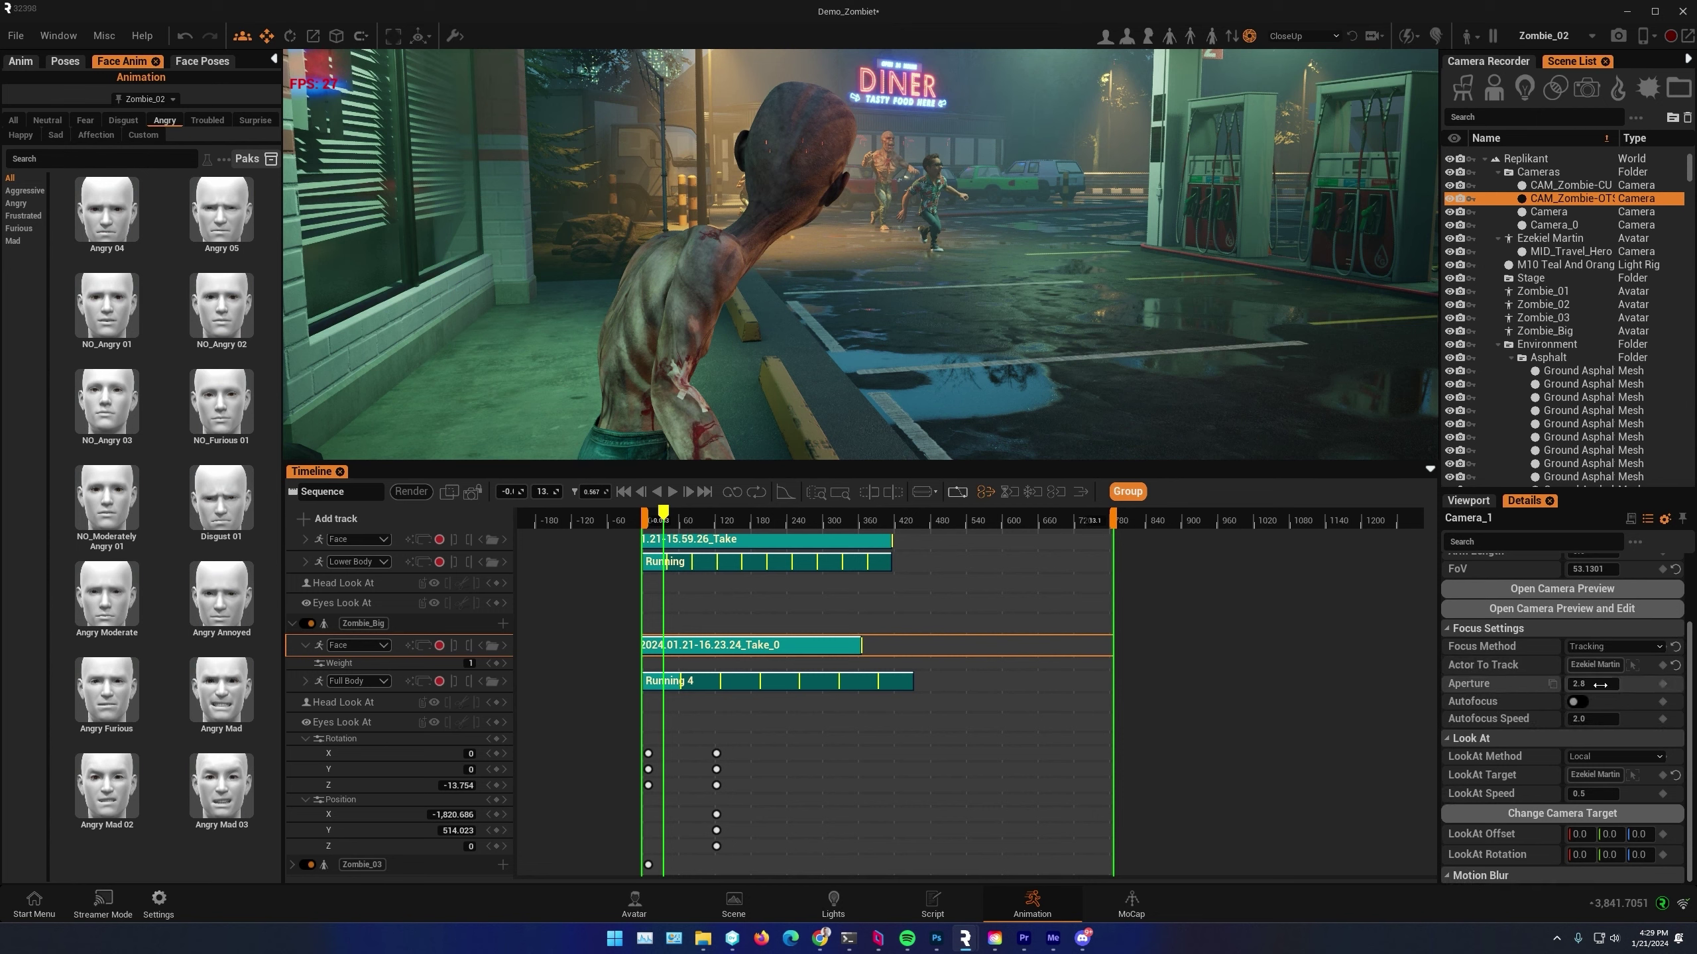
Set CAM_Zombie-OTS to a focal length of 50 and an aperture of 1.2, and open a floating preview of its shot
scroll(1558, 703, "up", 1)
scroll(1558, 703, "up", 3)
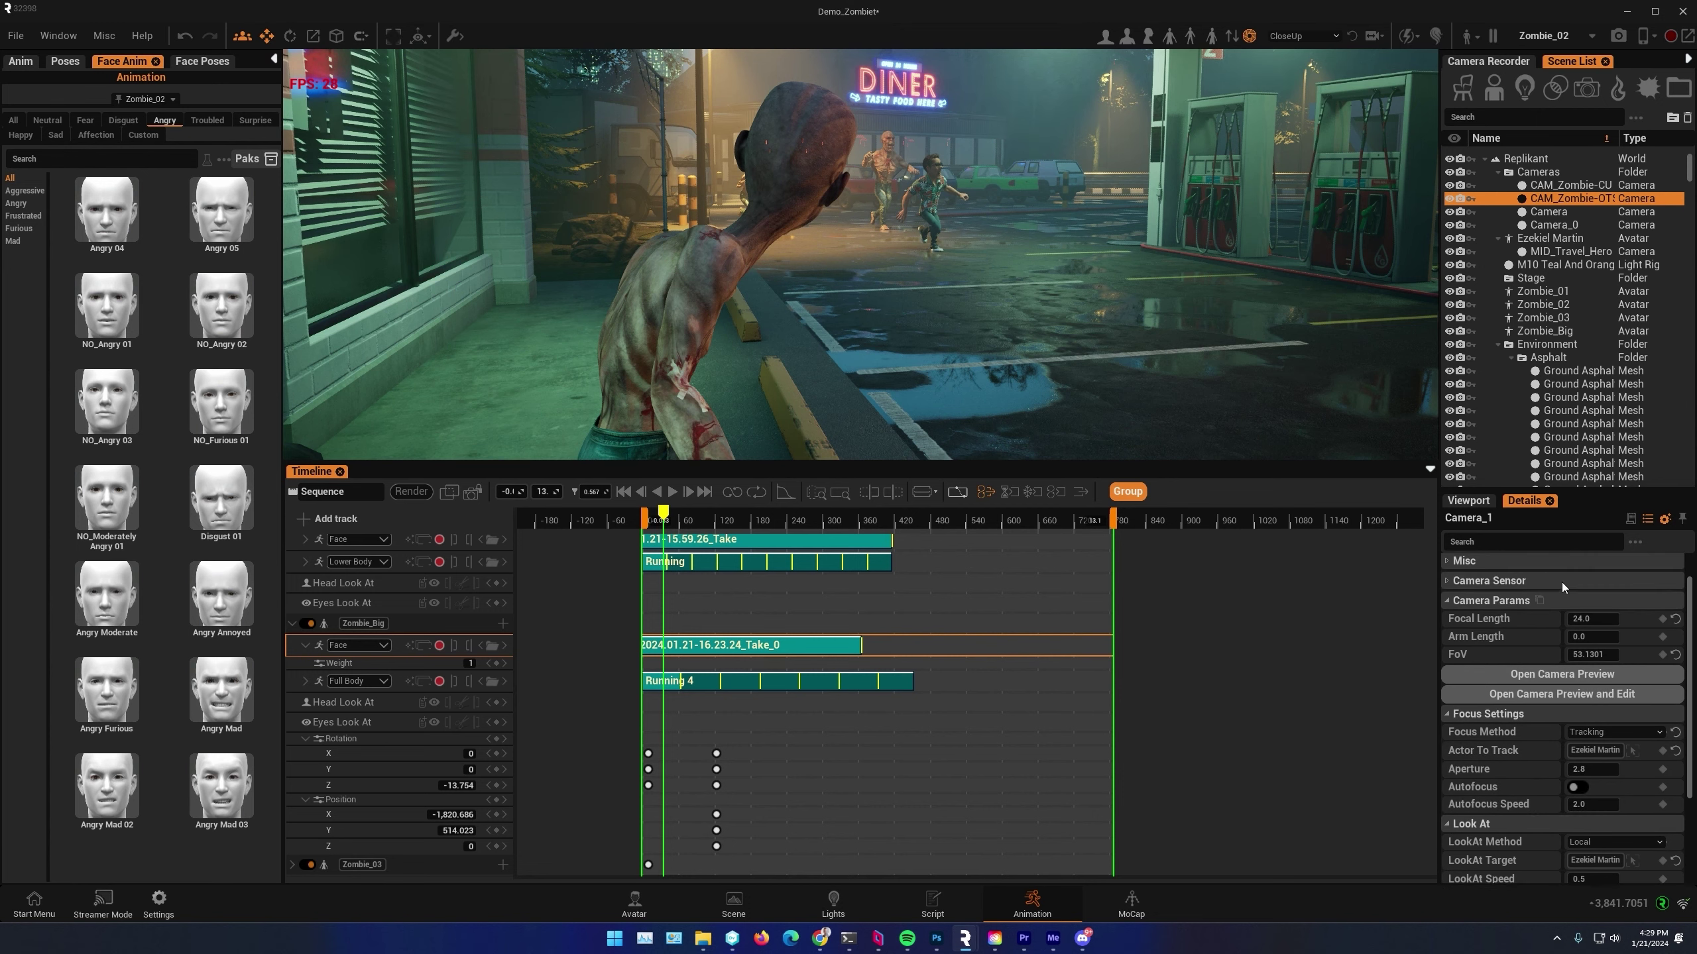
left_click(1601, 618)
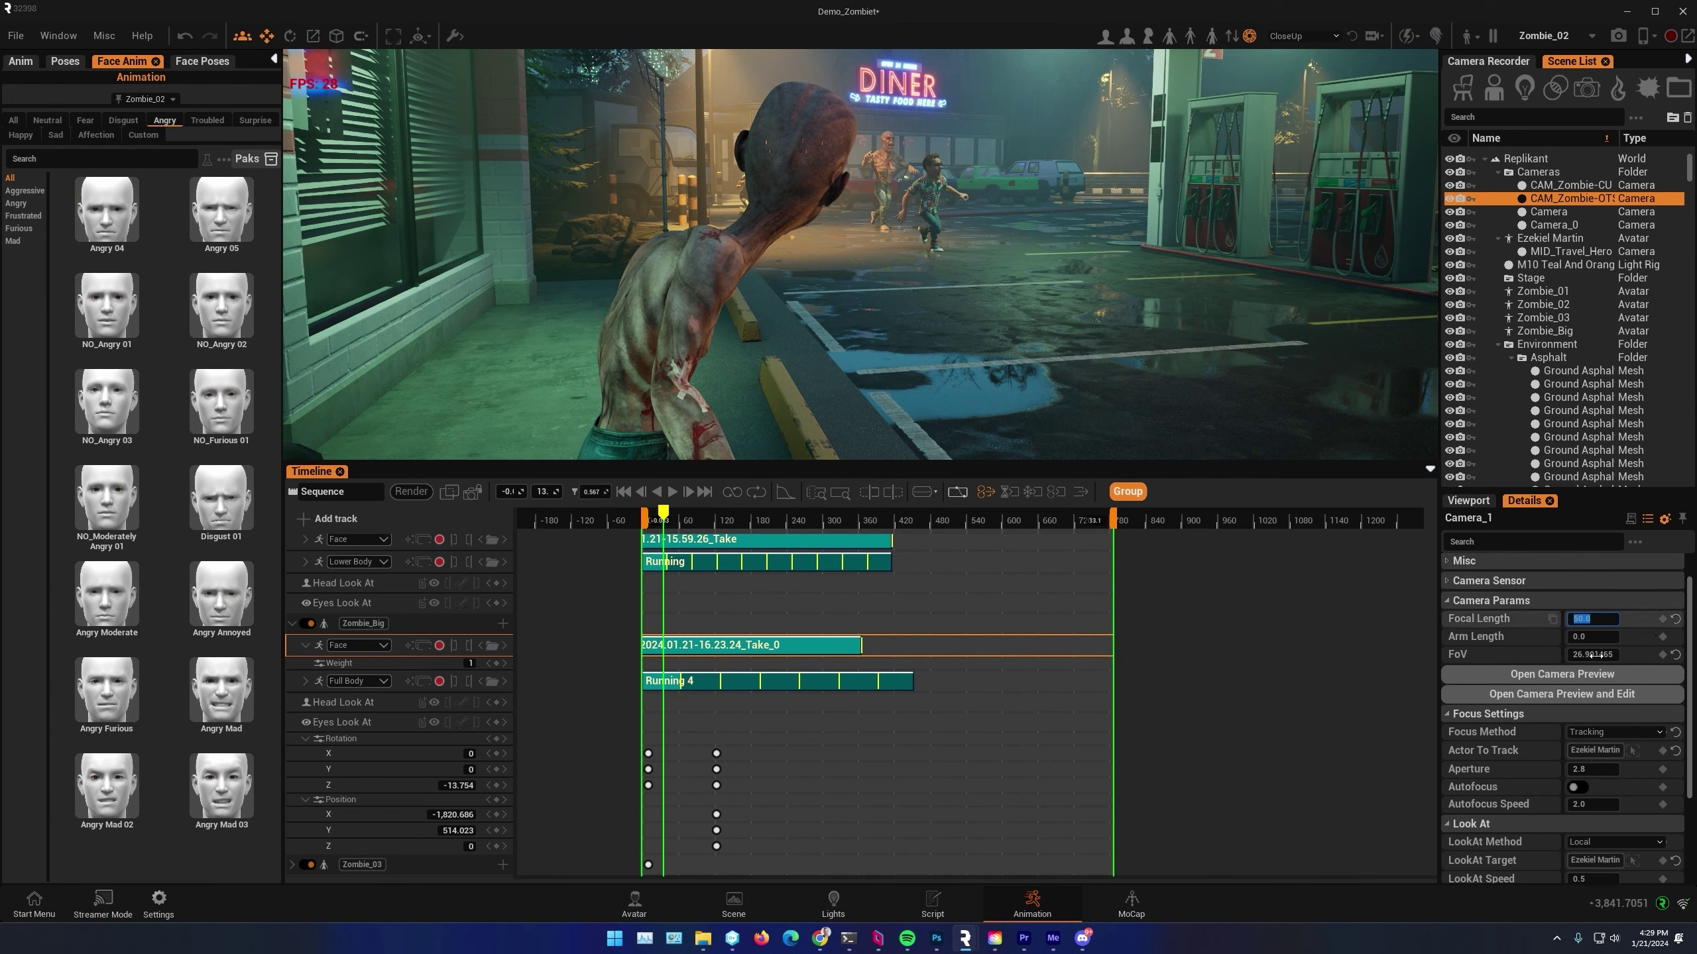
left_click_drag(827, 239, 557, 218)
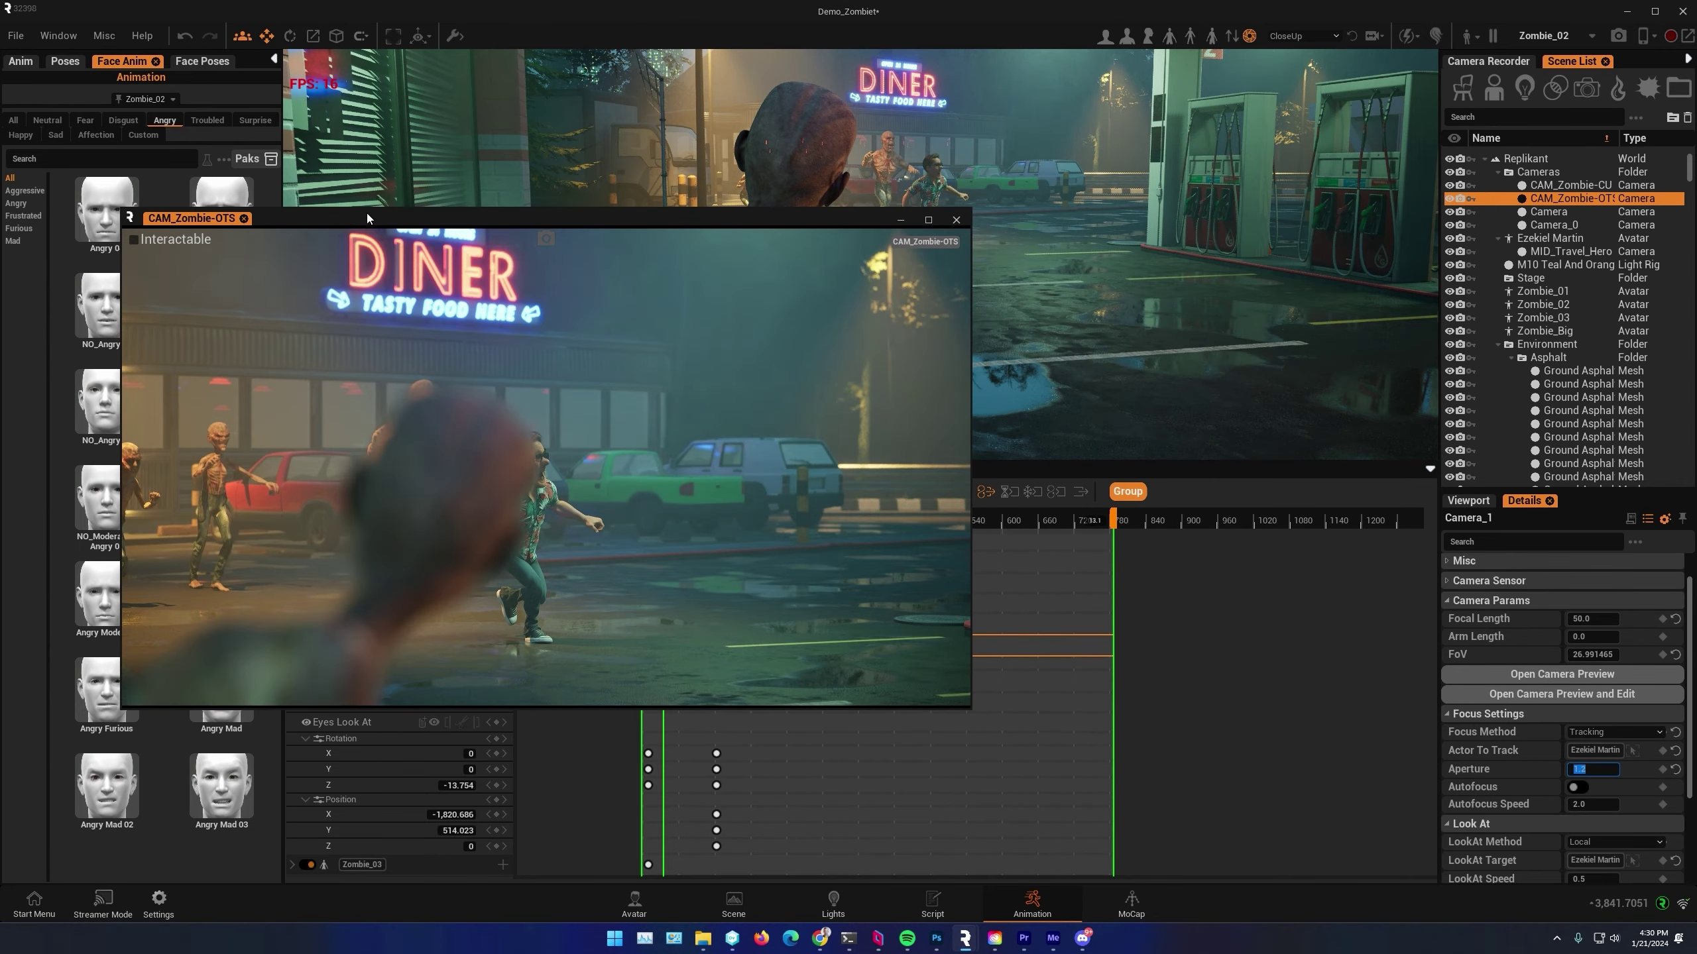
left_click_drag(365, 218, 289, 238)
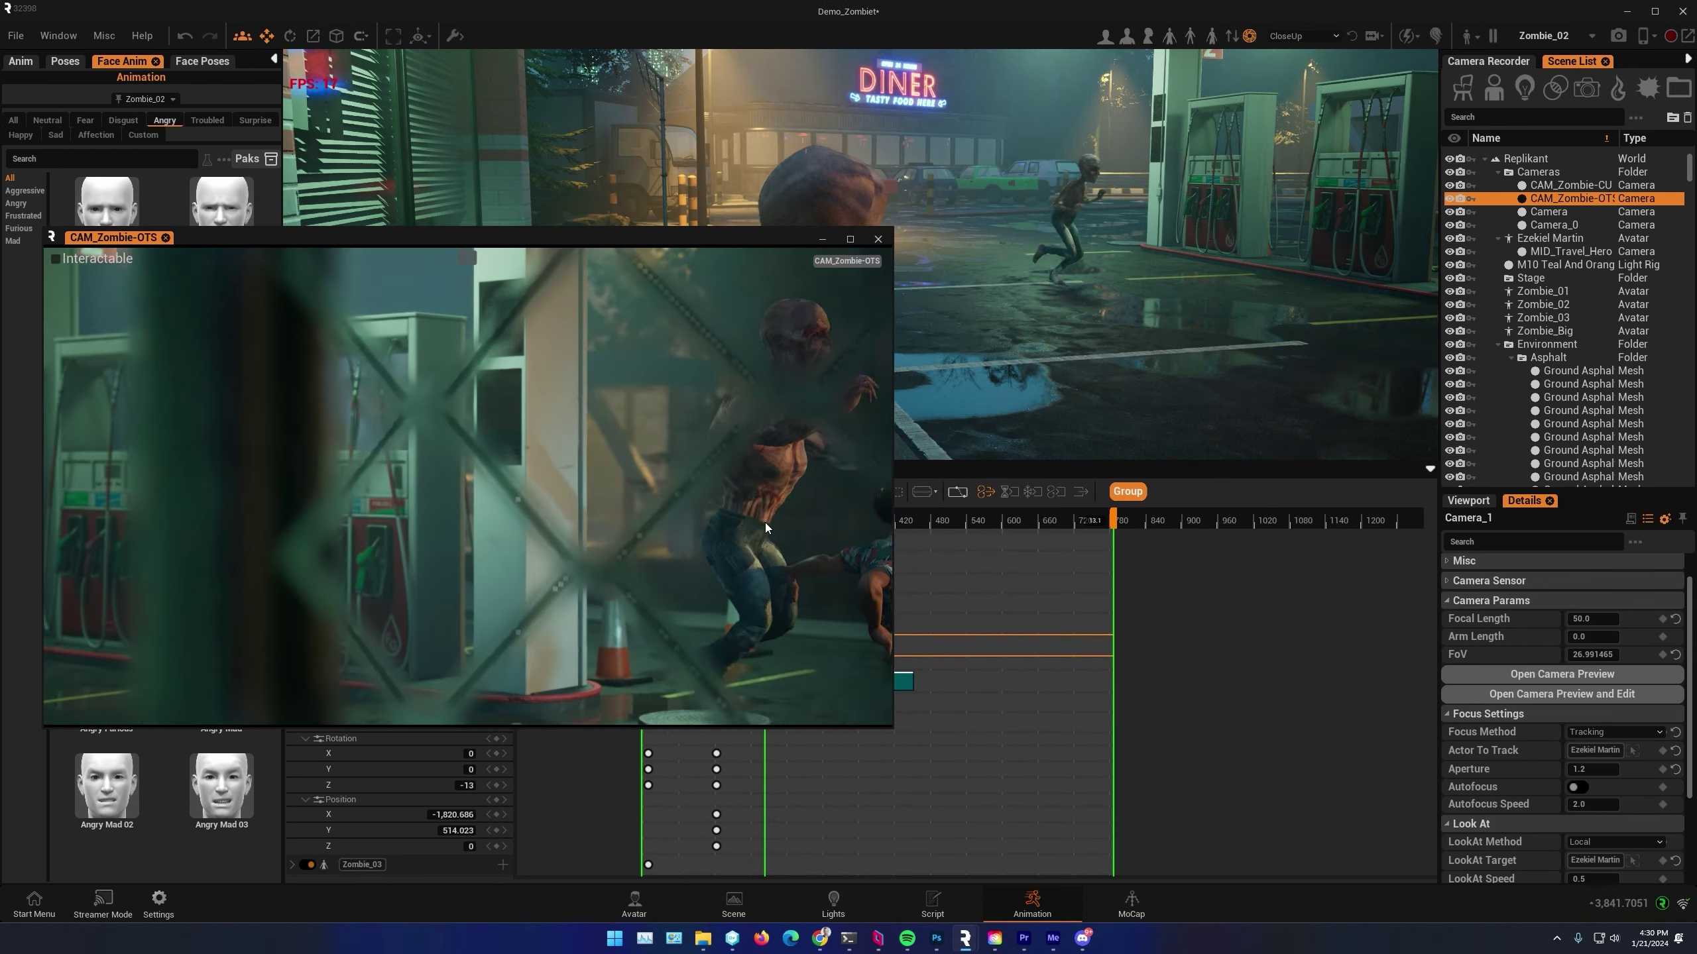
Move the CAM_Zombie-OTS preview clear of the timeline and play the chase from the sequence start to check its tracking shot
left_click_drag(600, 244, 1572, 284)
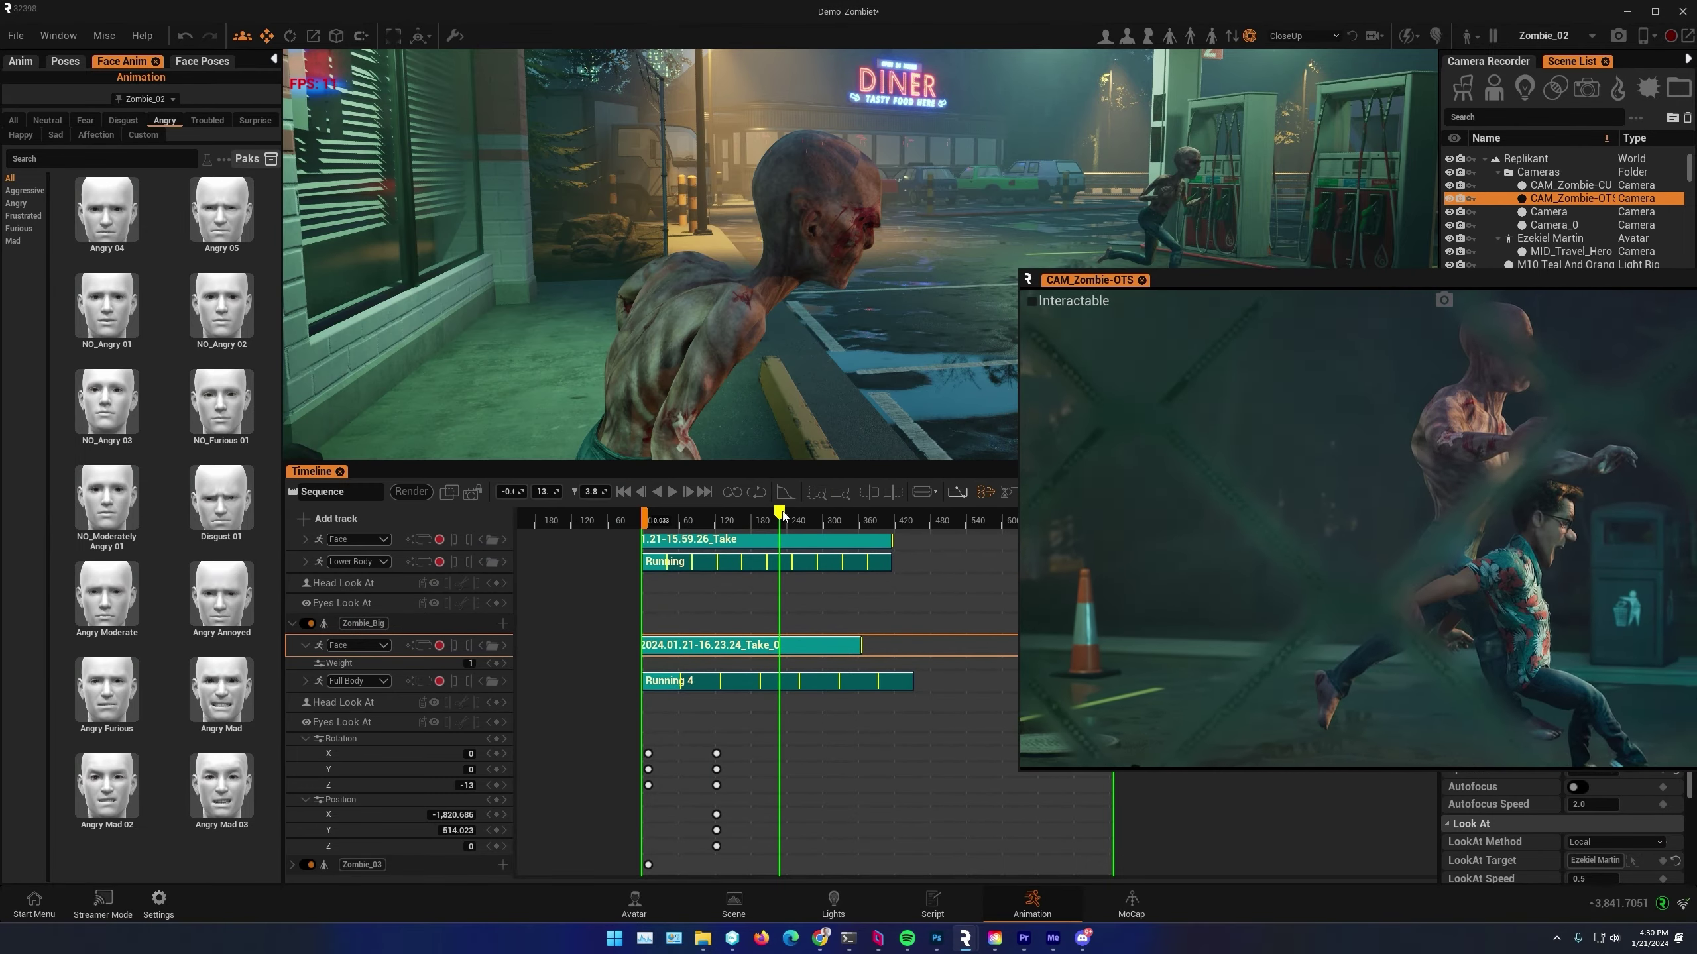
left_click_drag(779, 514, 645, 514)
left_click(671, 492)
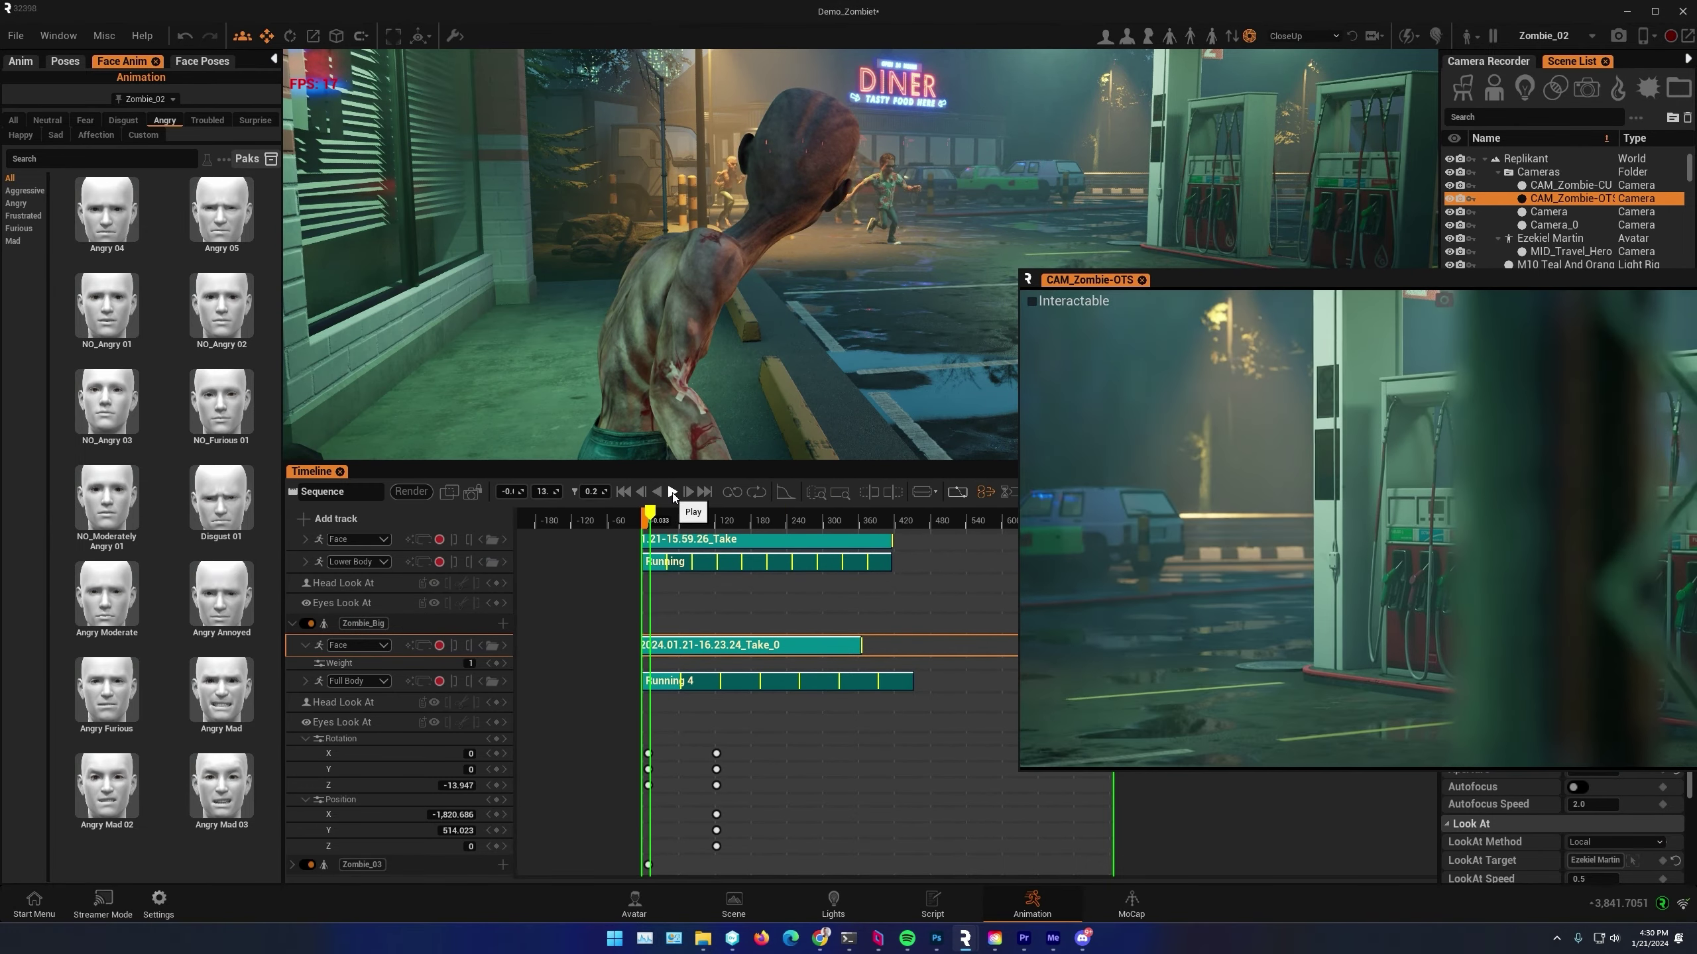
left_click(673, 493)
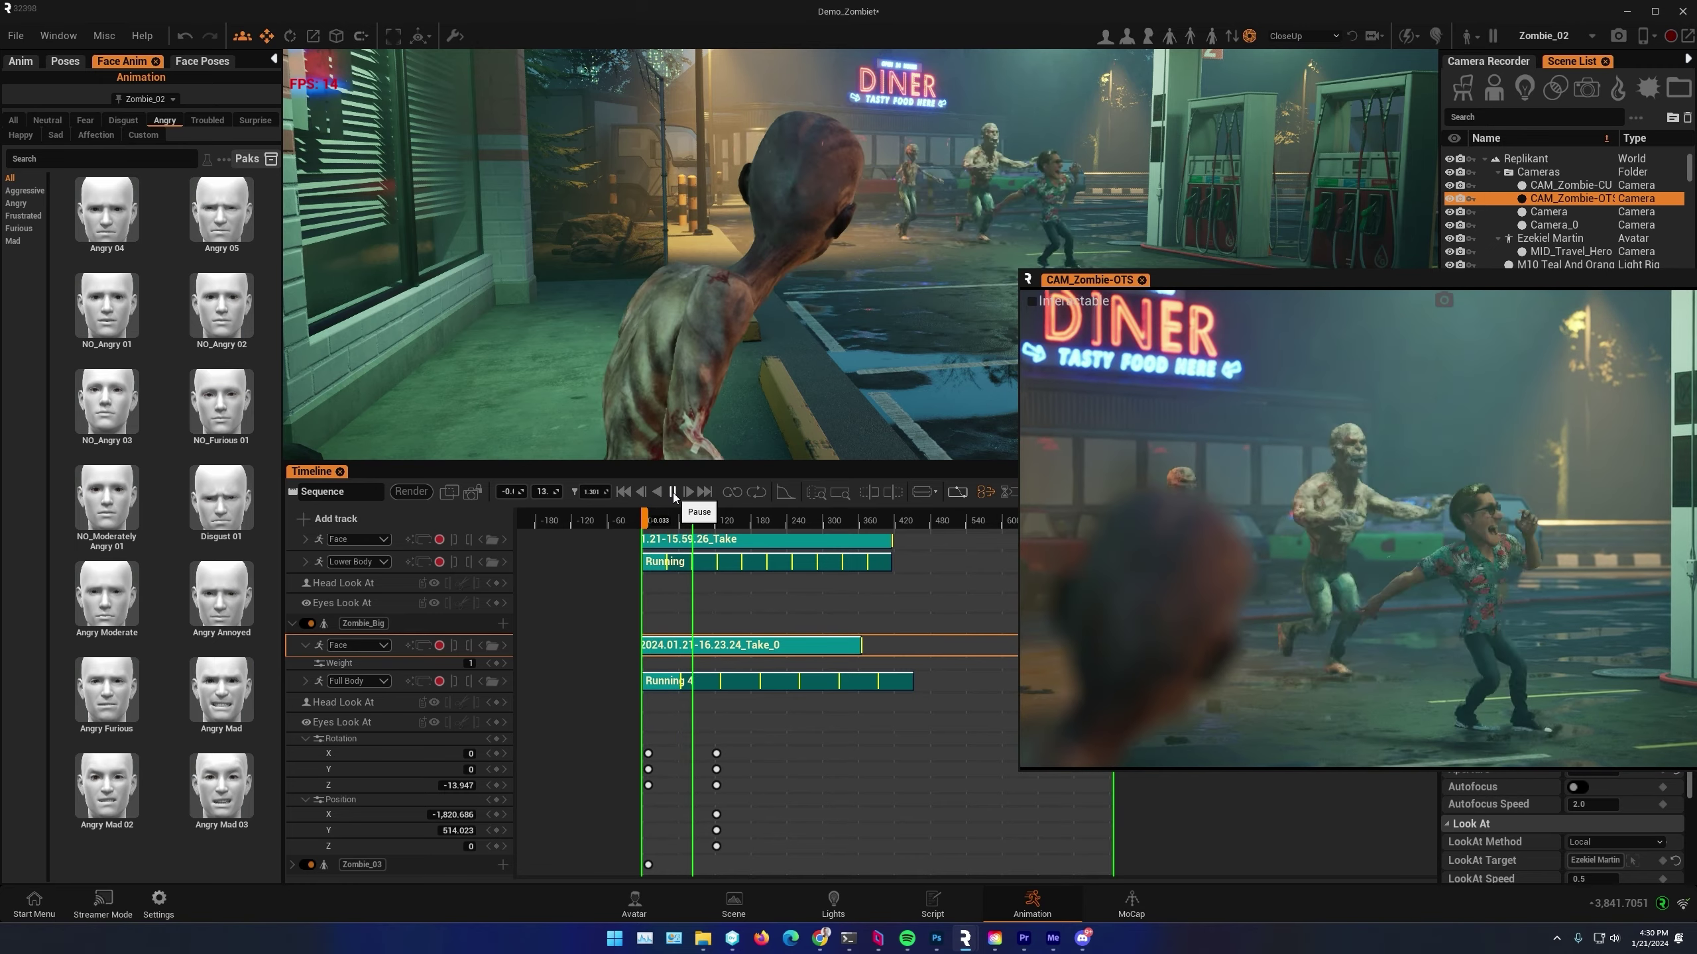
Pause the playback, set the LookAt Speed of CAM_Zombie-OTS to 4, and close its floating preview
left_click(674, 493)
left_click_drag(1264, 273, 476, 247)
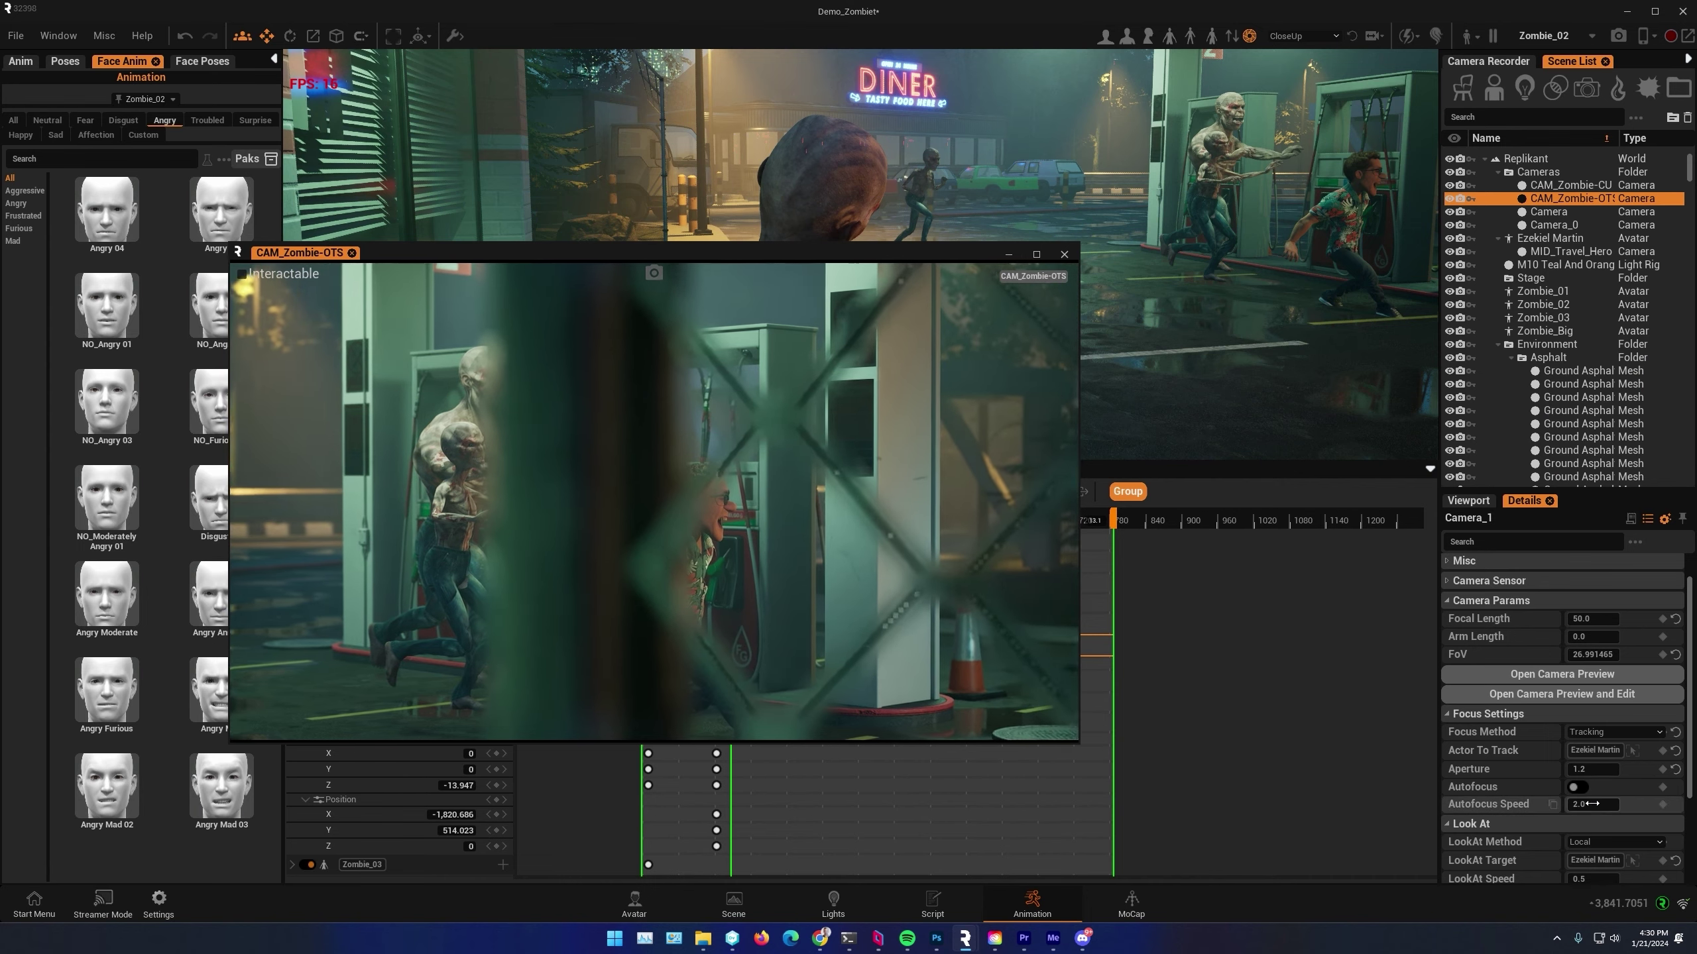
scroll(1590, 804, "down", 2)
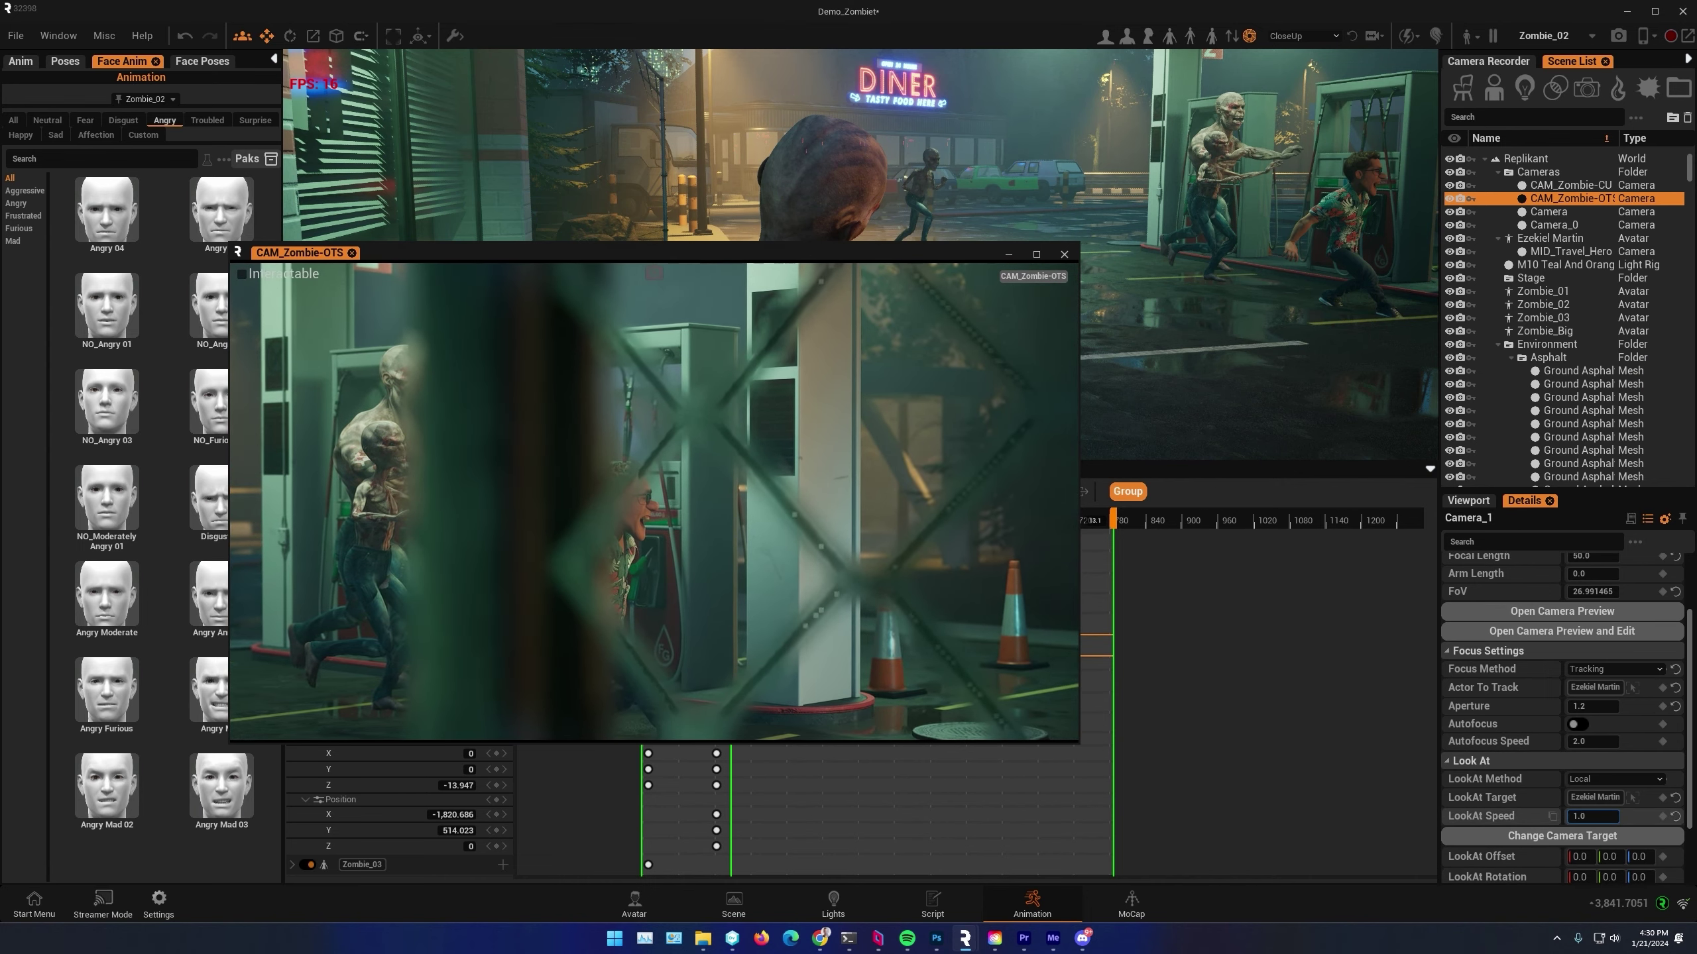
left_click(1592, 816)
type("4")
key("Return")
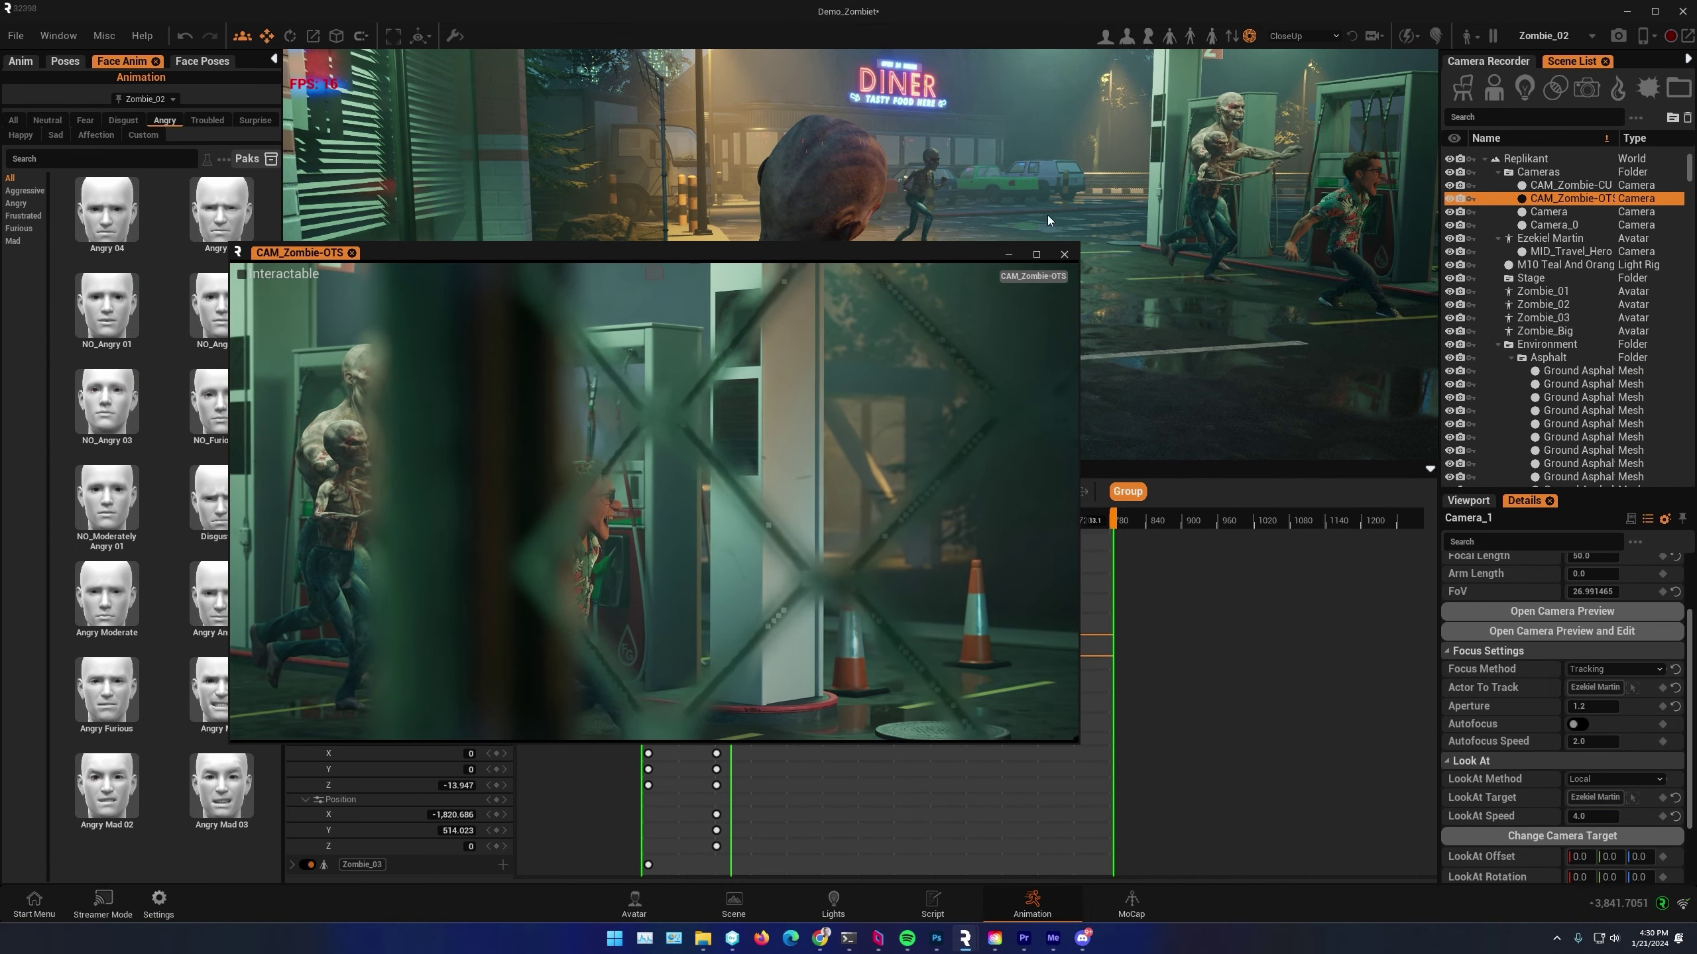
left_click(1064, 255)
Add CAM_Zombie-OTS to the sequence as a camera track and place it above the MID_Travel_Hero track
left_click(659, 520)
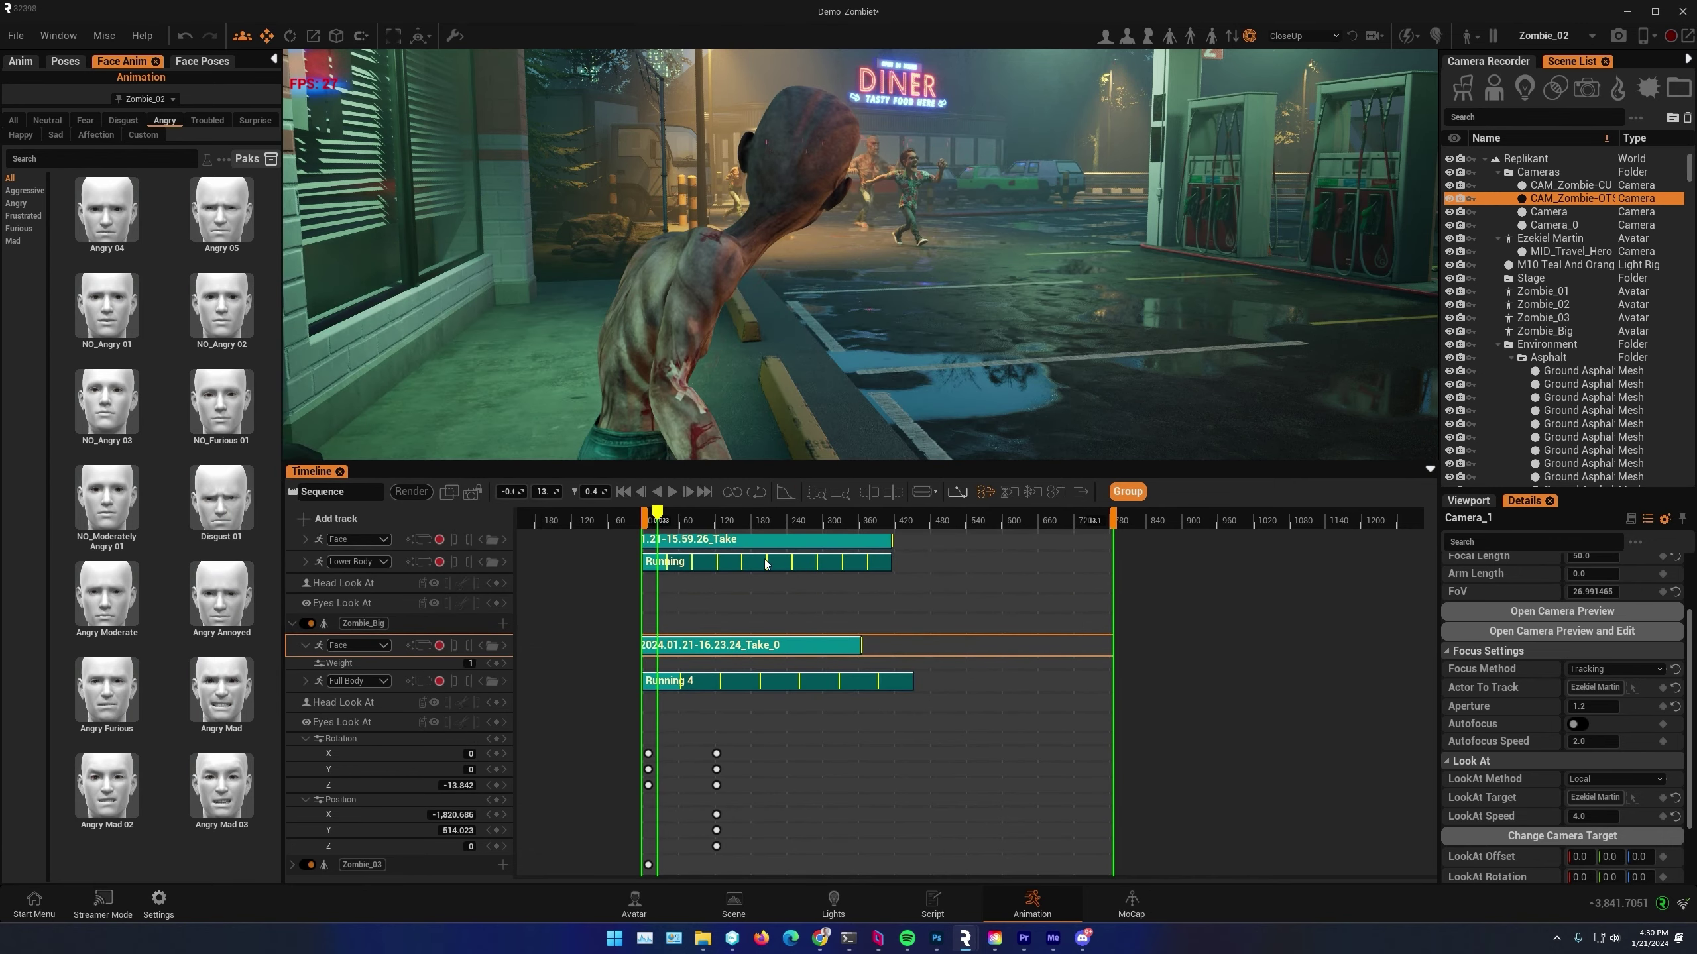
scroll(357, 652, "up", 3)
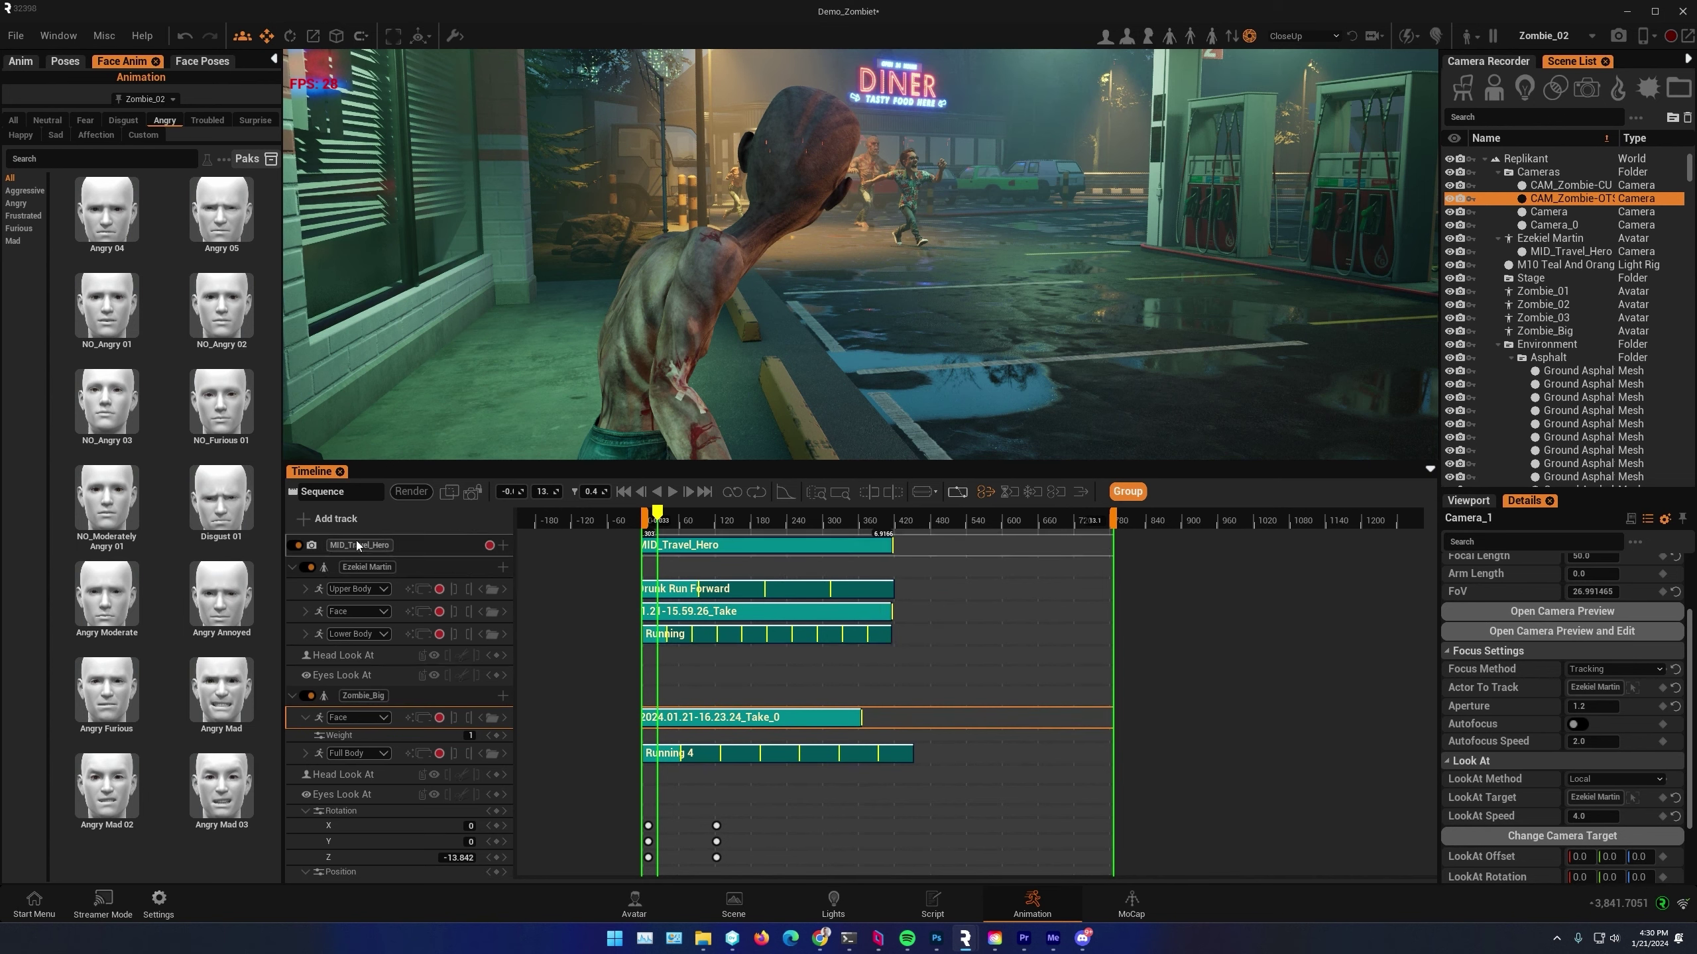
left_click(305, 519)
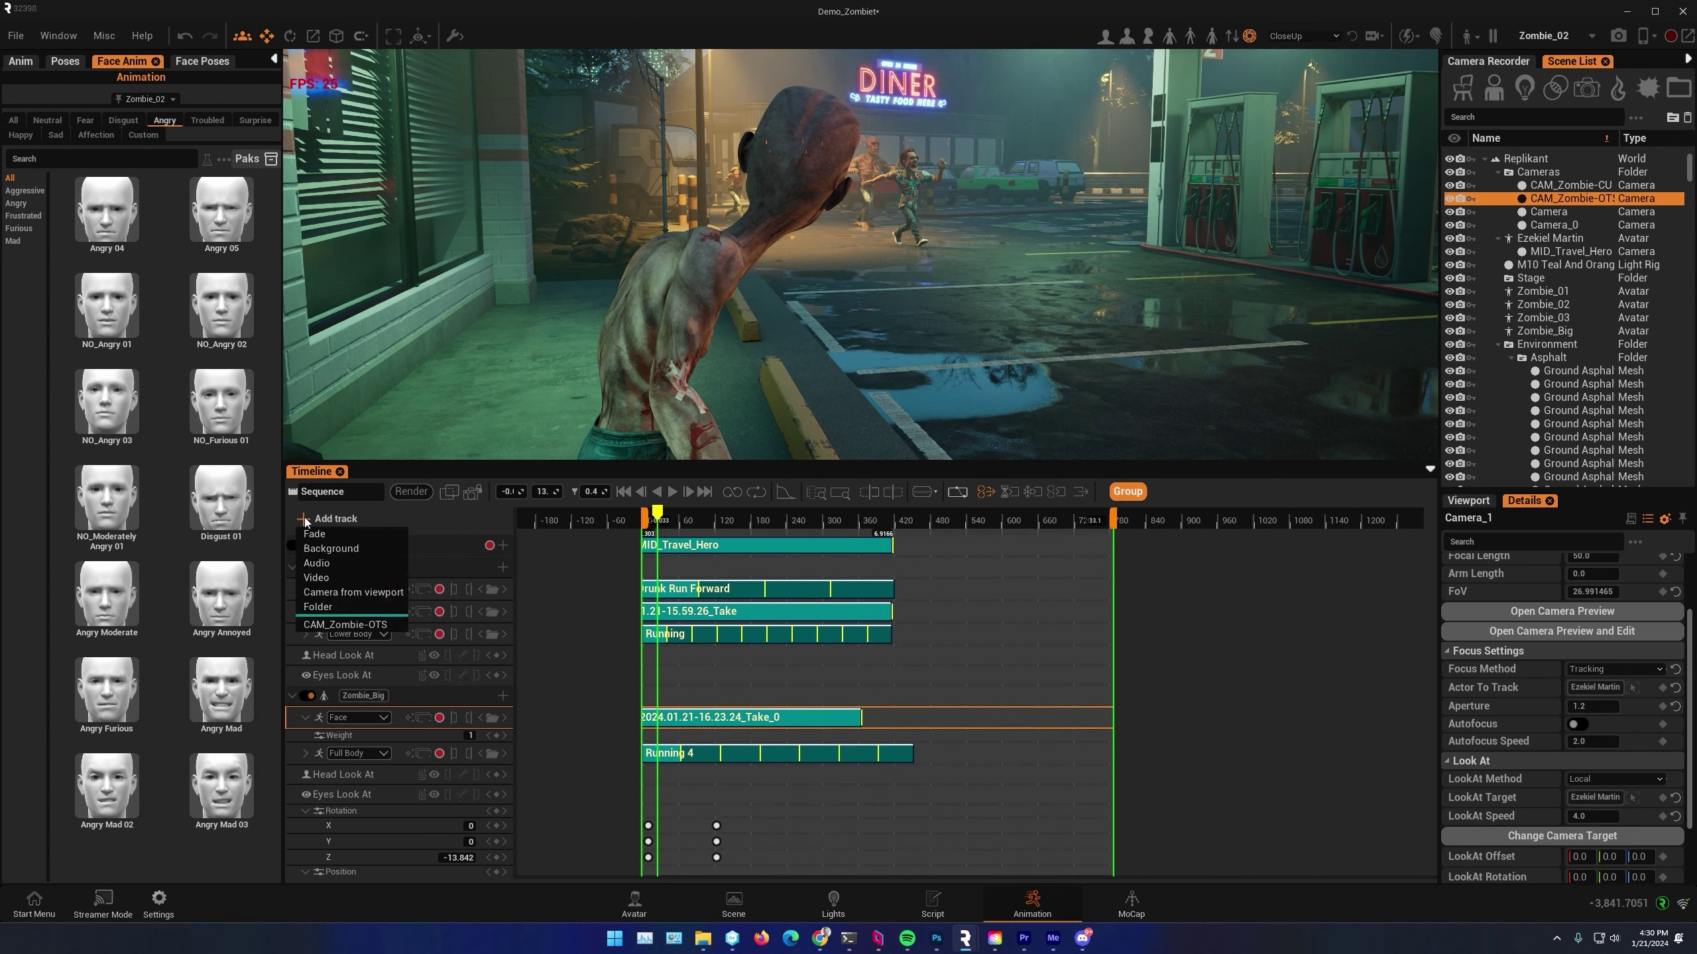
left_click(345, 629)
left_click_drag(658, 520, 819, 521)
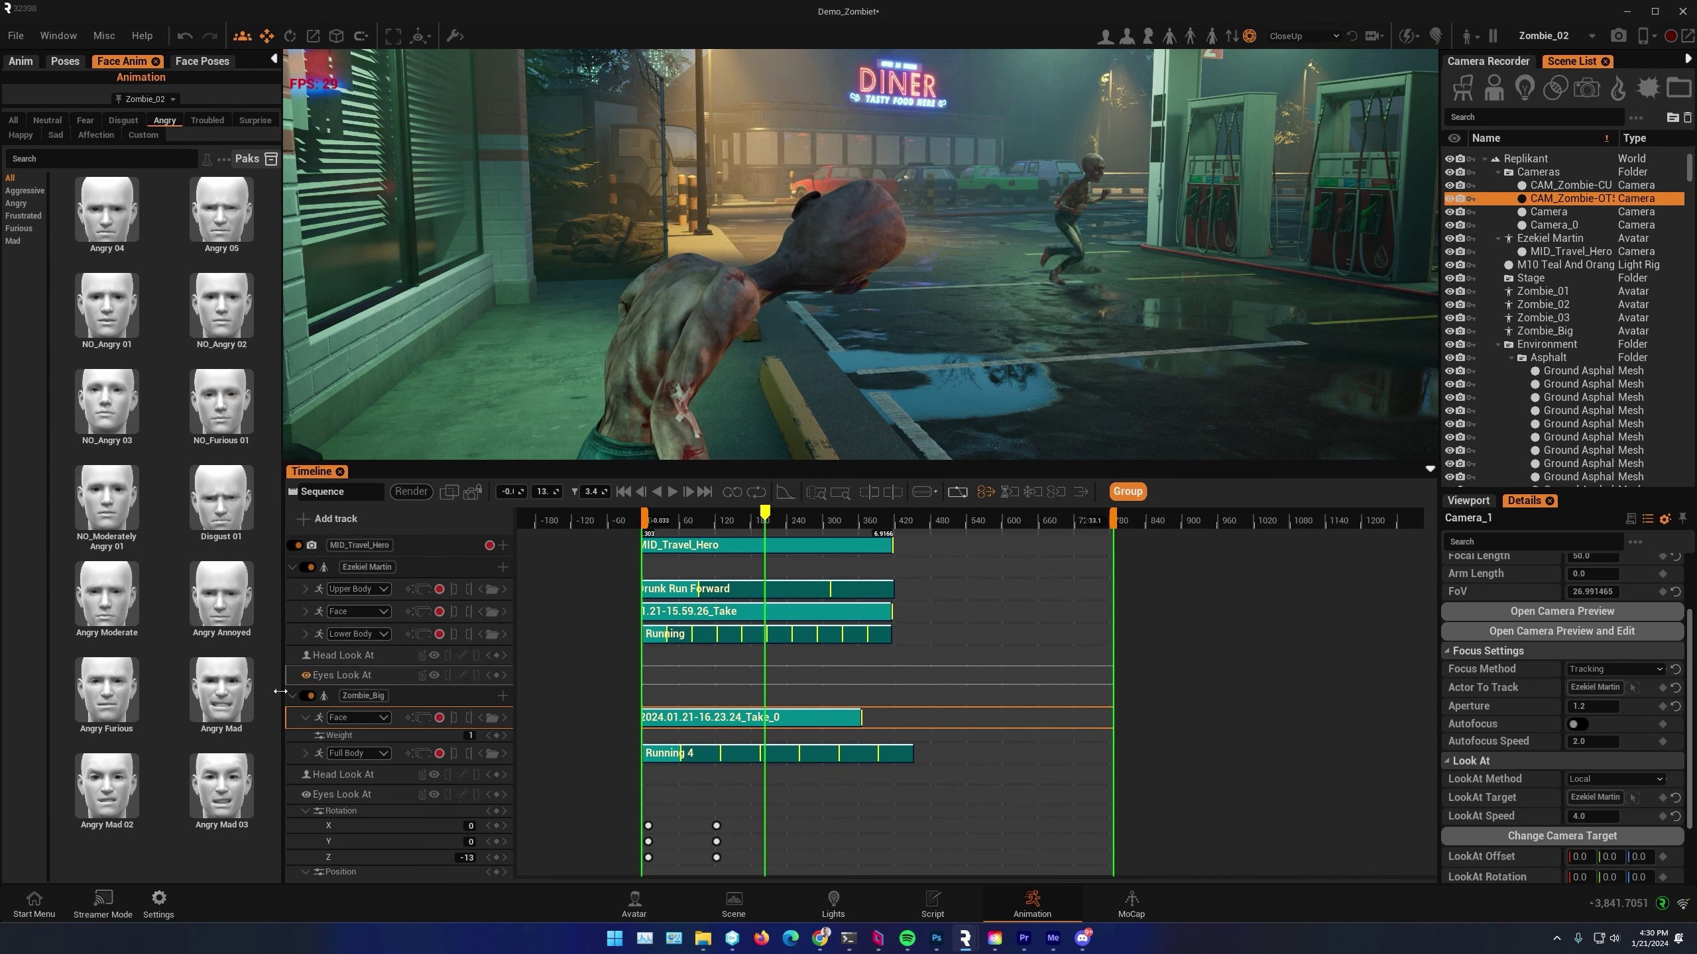
scroll(408, 803, "down", 4)
left_click_drag(432, 865, 439, 503)
left_click_drag(422, 573, 427, 549)
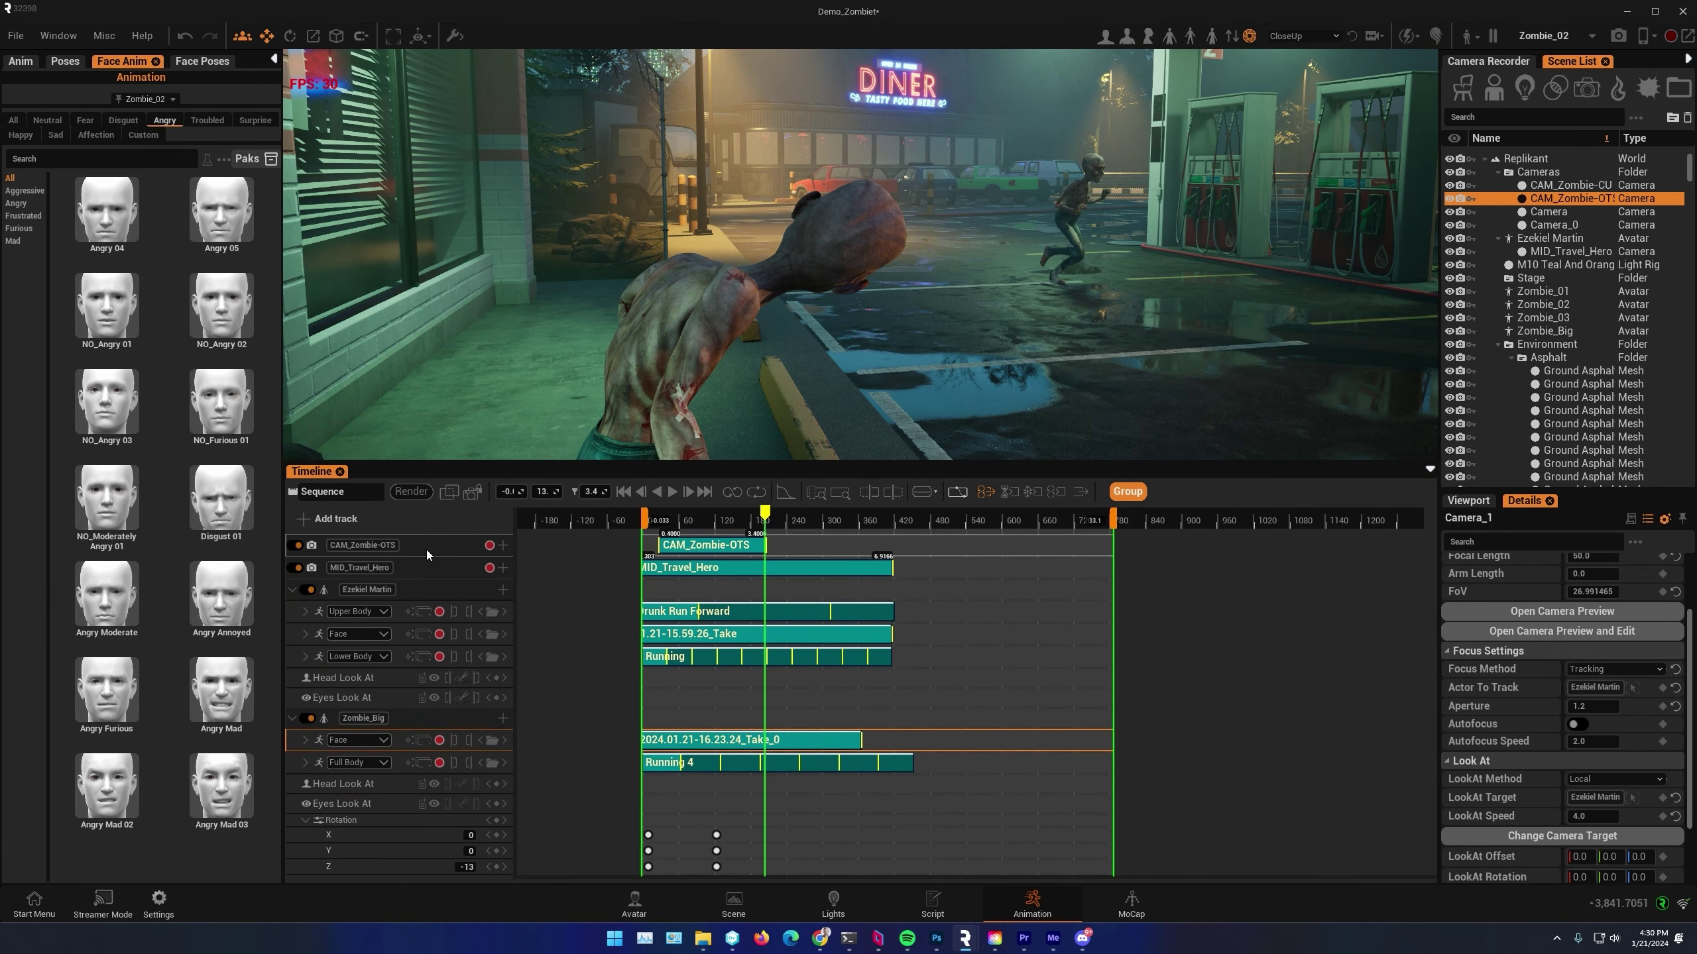
Collapse the character tracks and group all of them inside a new collapsed folder track
left_click(291, 590)
left_click(292, 611)
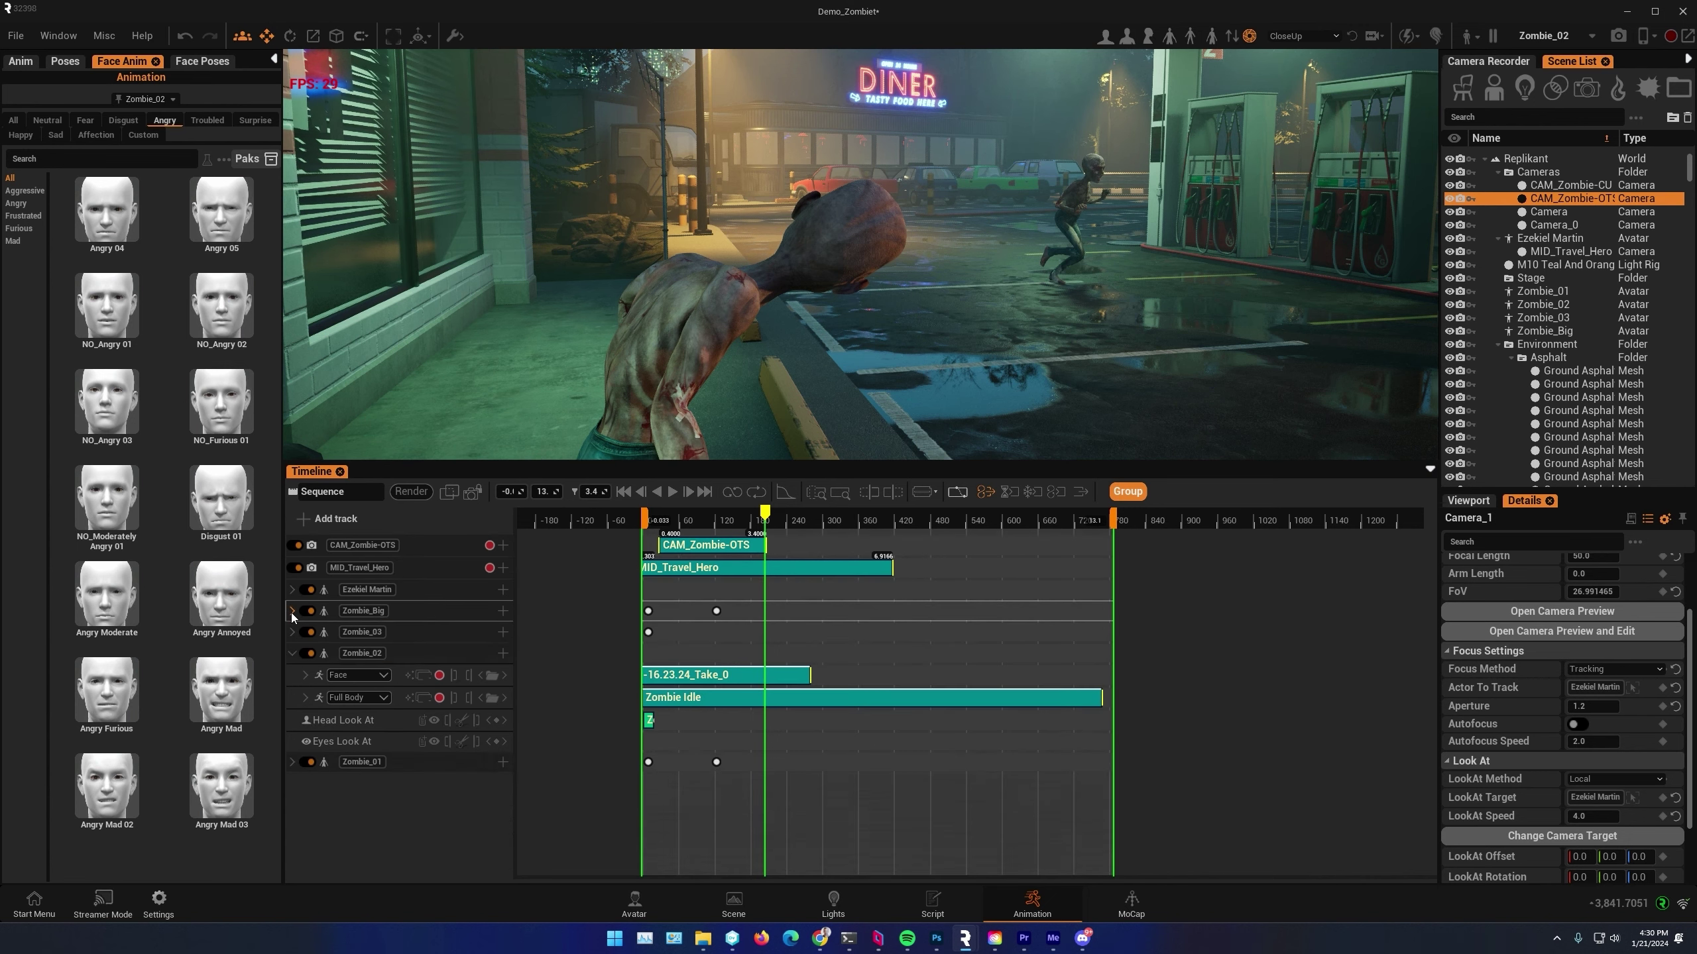
left_click(292, 653)
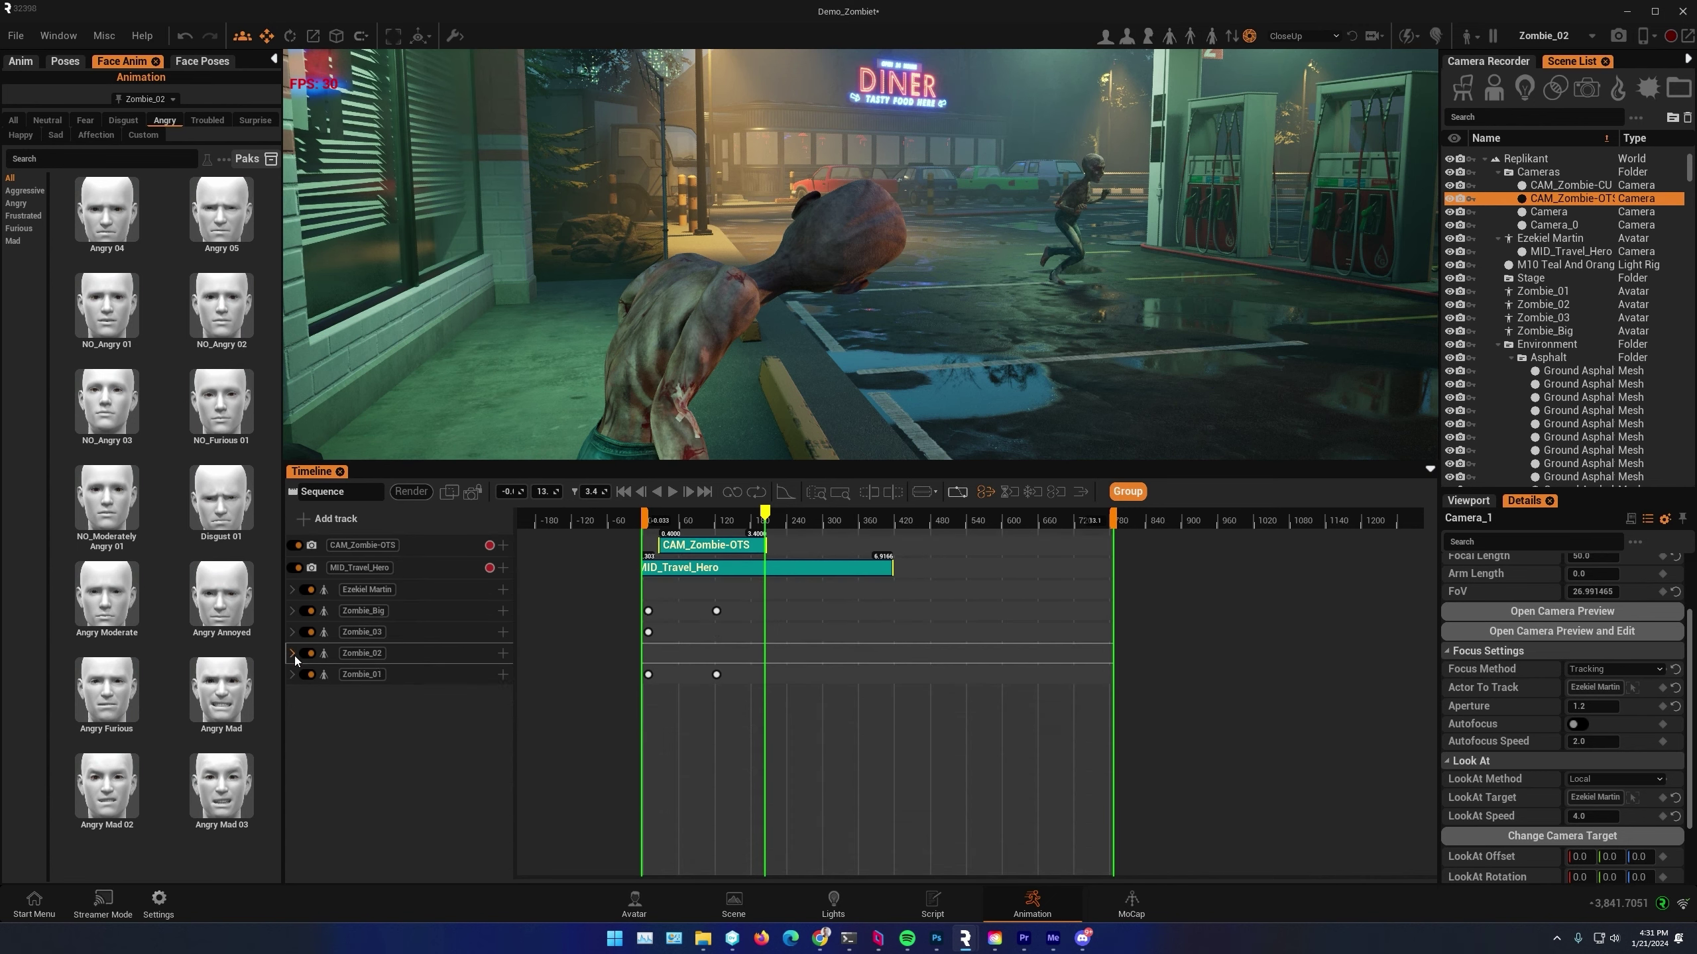
left_click(301, 526)
left_click(337, 610)
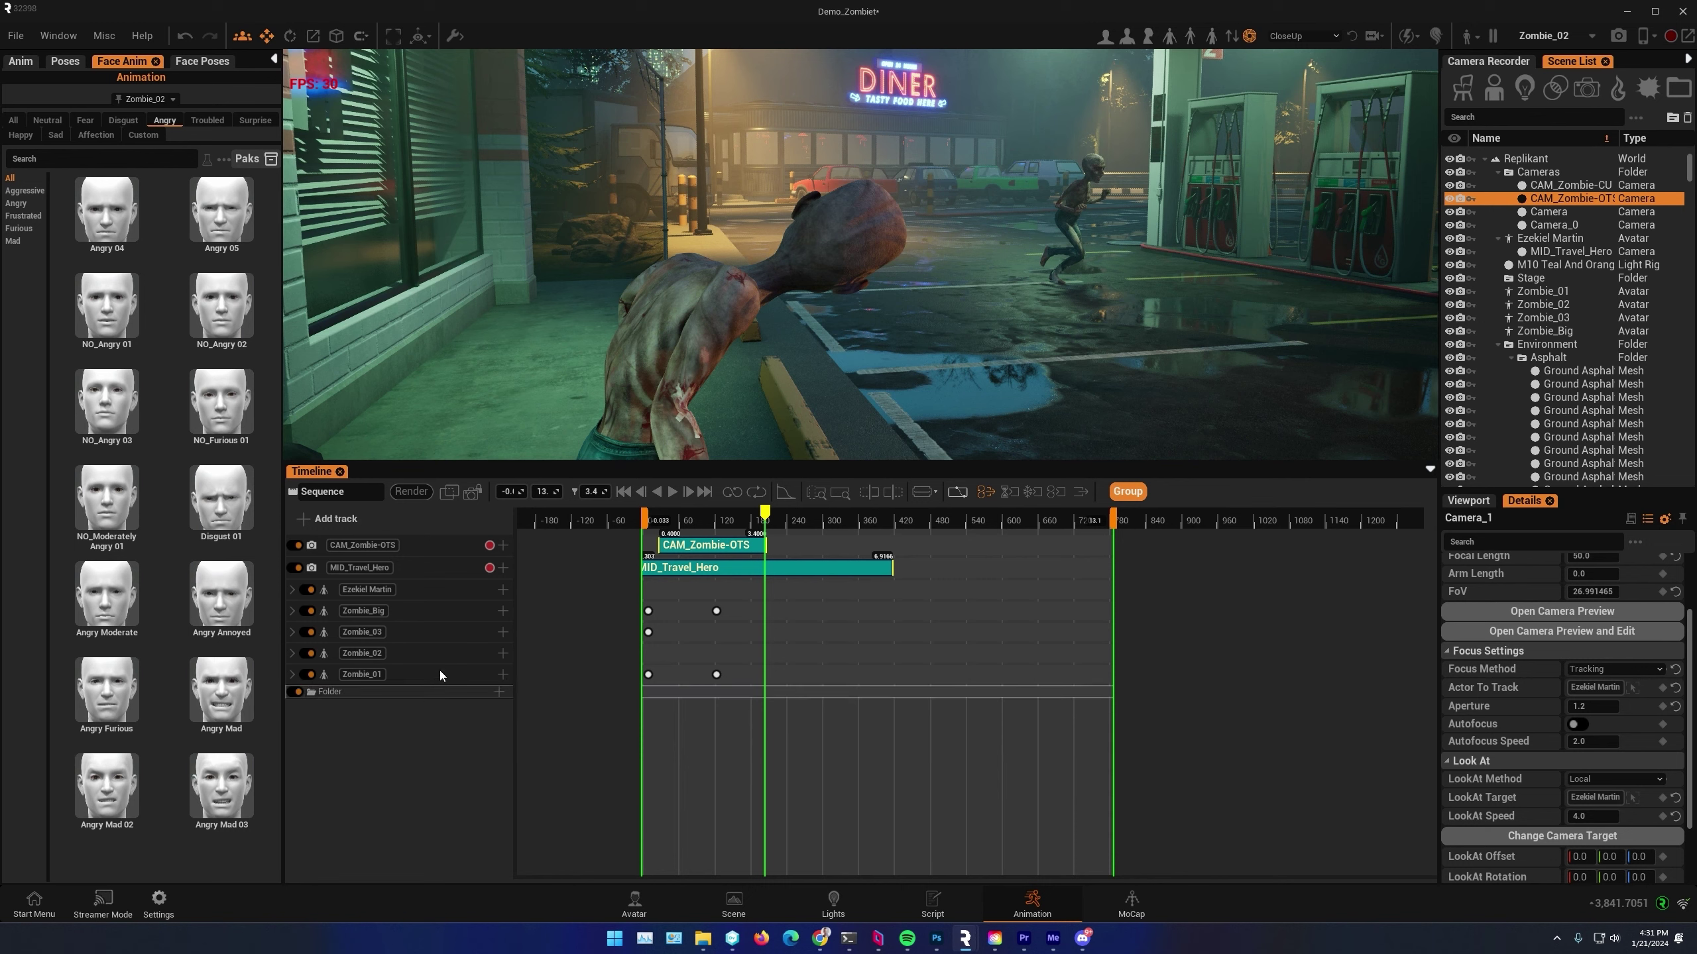
left_click_drag(435, 677, 434, 691)
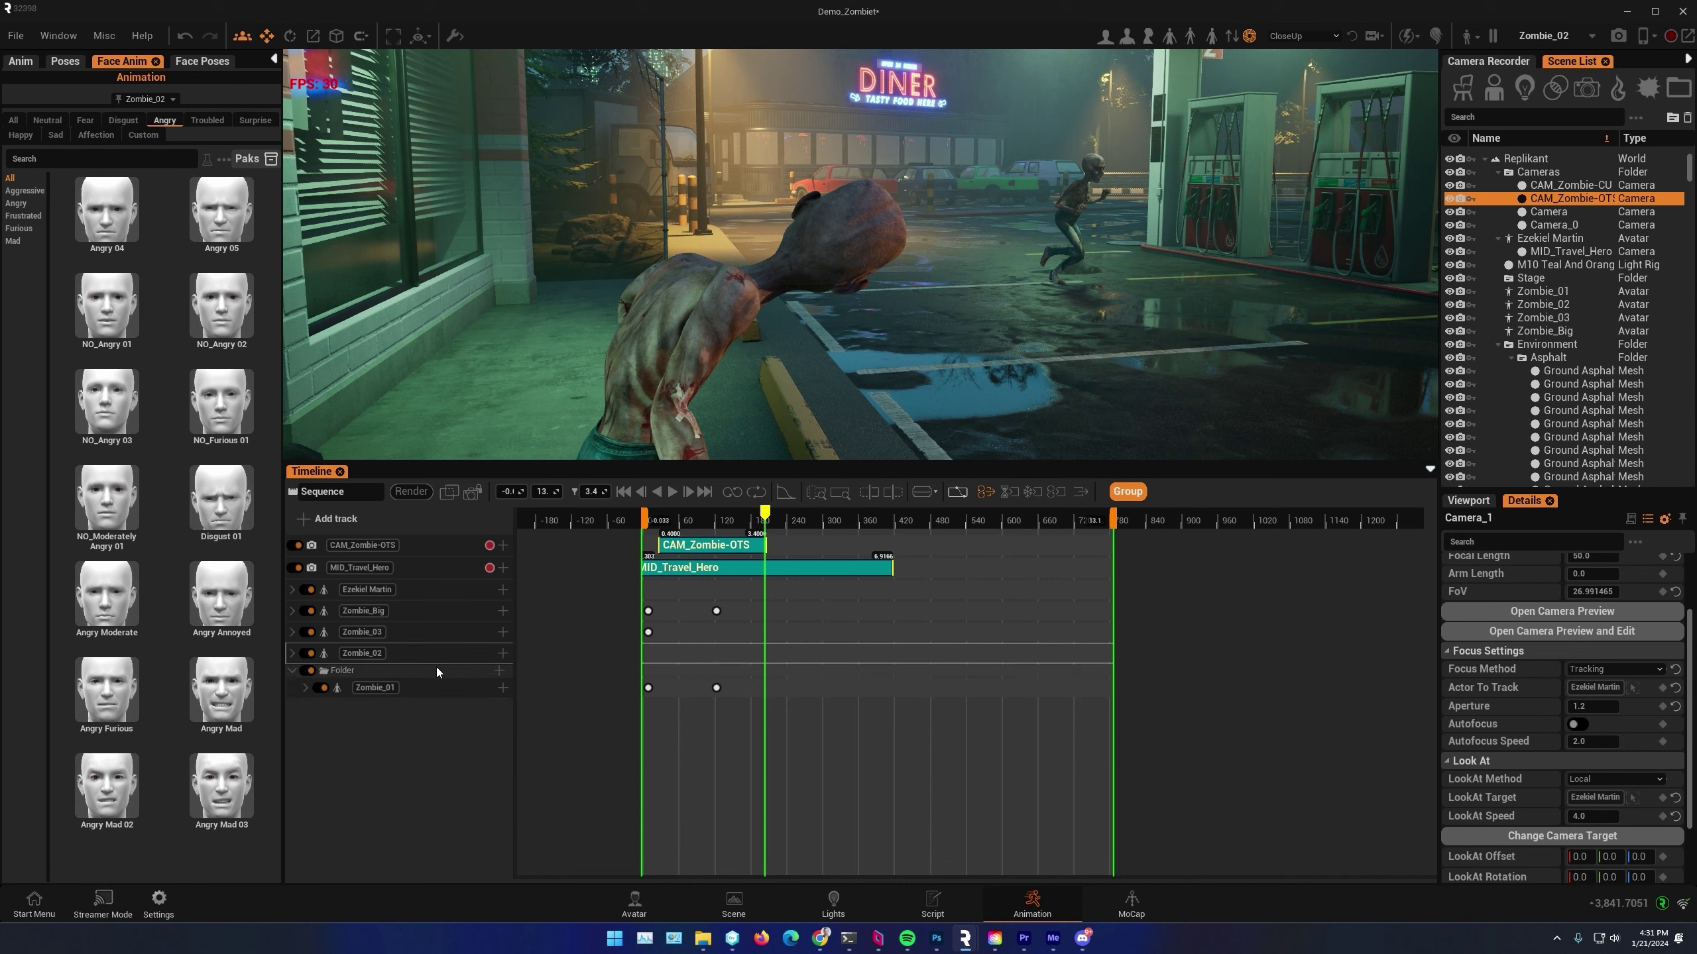
mouse_move(433, 675)
left_mouse_down()
mouse_move(435, 689)
mouse_move(439, 657)
left_mouse_up()
left_click_drag(423, 594, 434, 628)
left_click(292, 586)
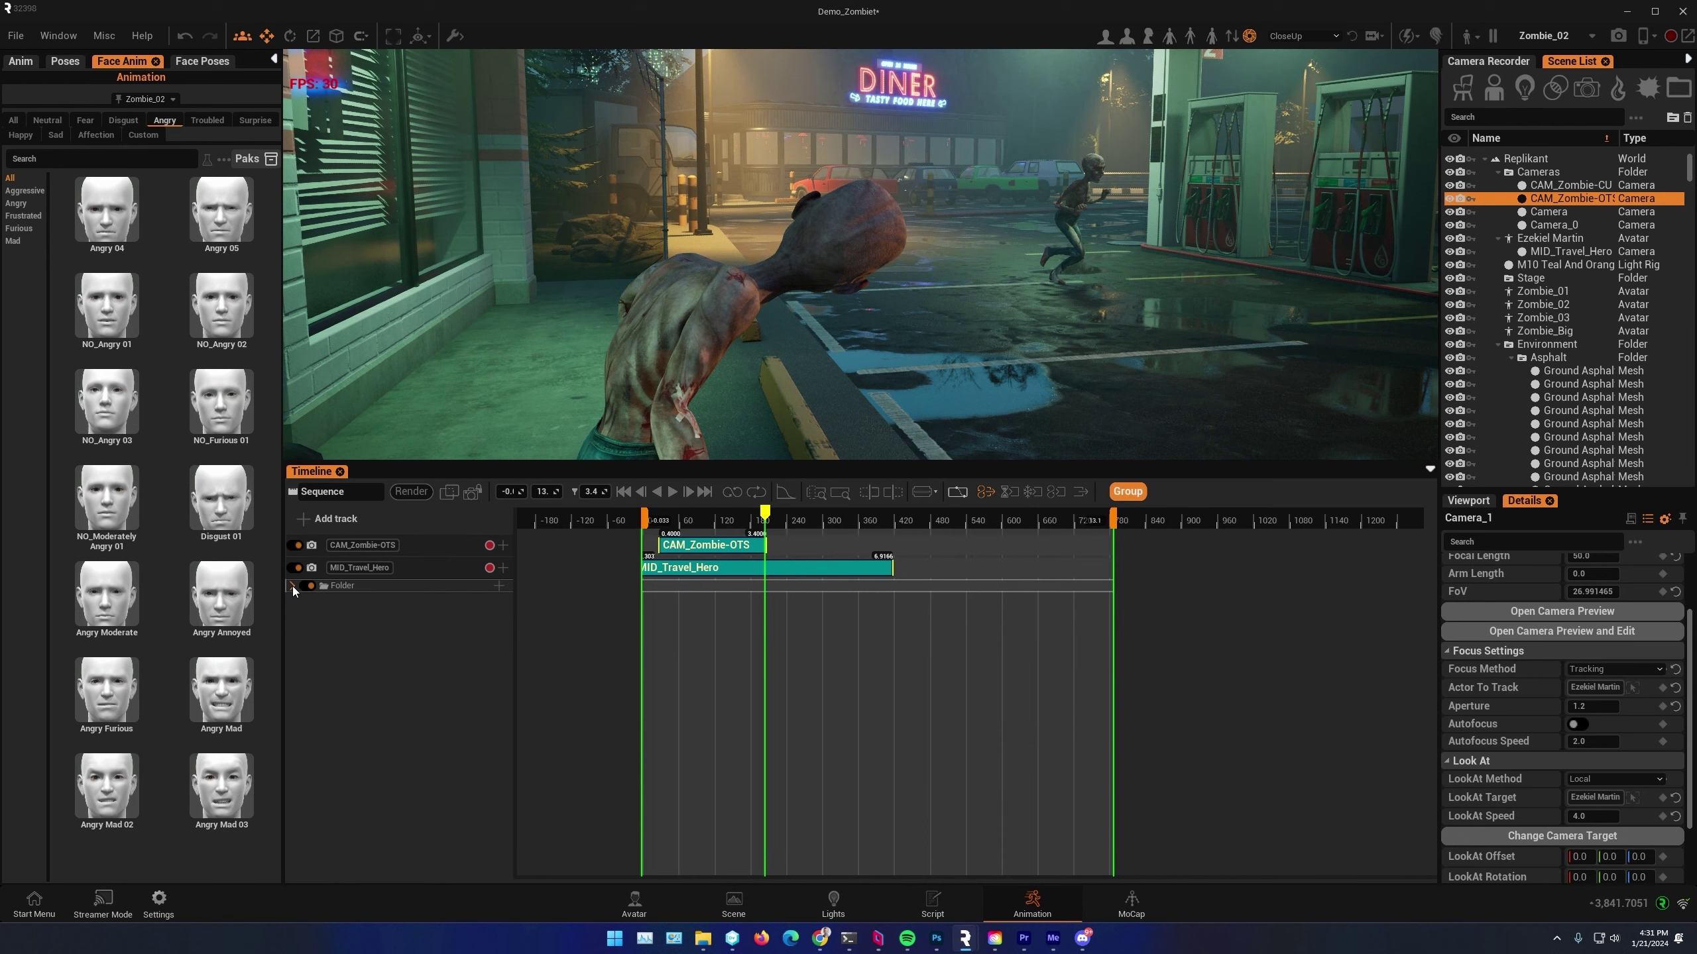
Trim the CAM_Zombie-OTS clip to a short cut running from about 1.3 to 2.4 seconds
left_click_drag(765, 511, 701, 511)
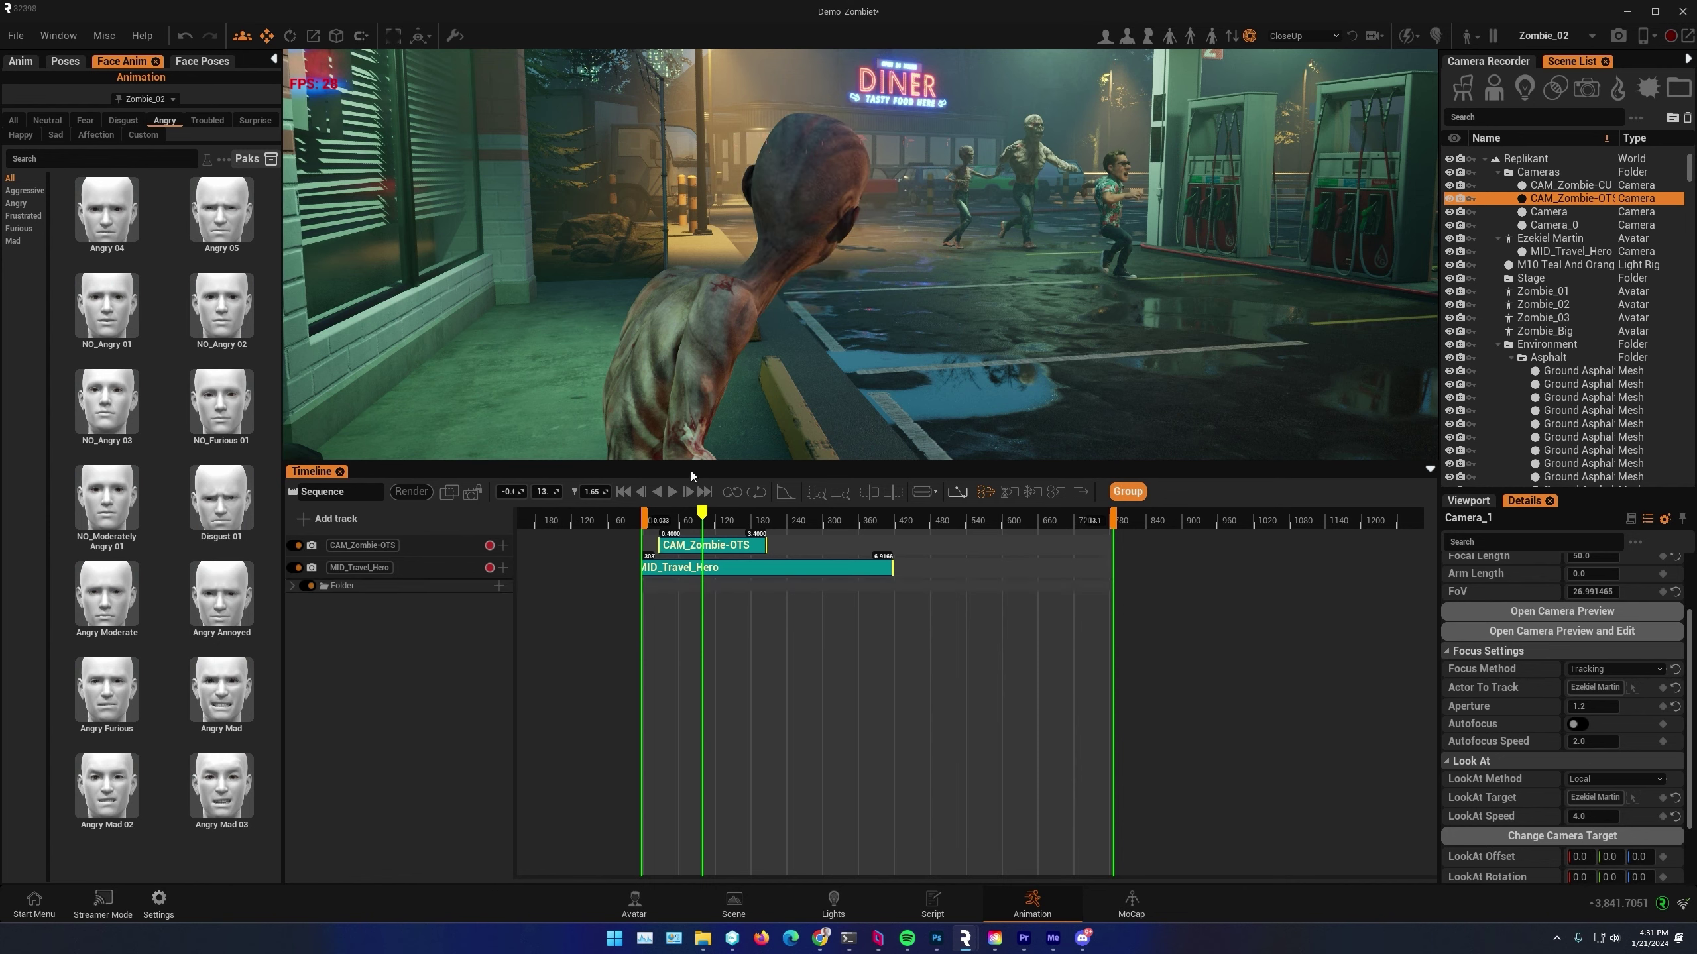
left_click_drag(703, 515, 668, 511)
right_click_drag(744, 137, 711, 146)
left_click_drag(667, 518, 741, 544)
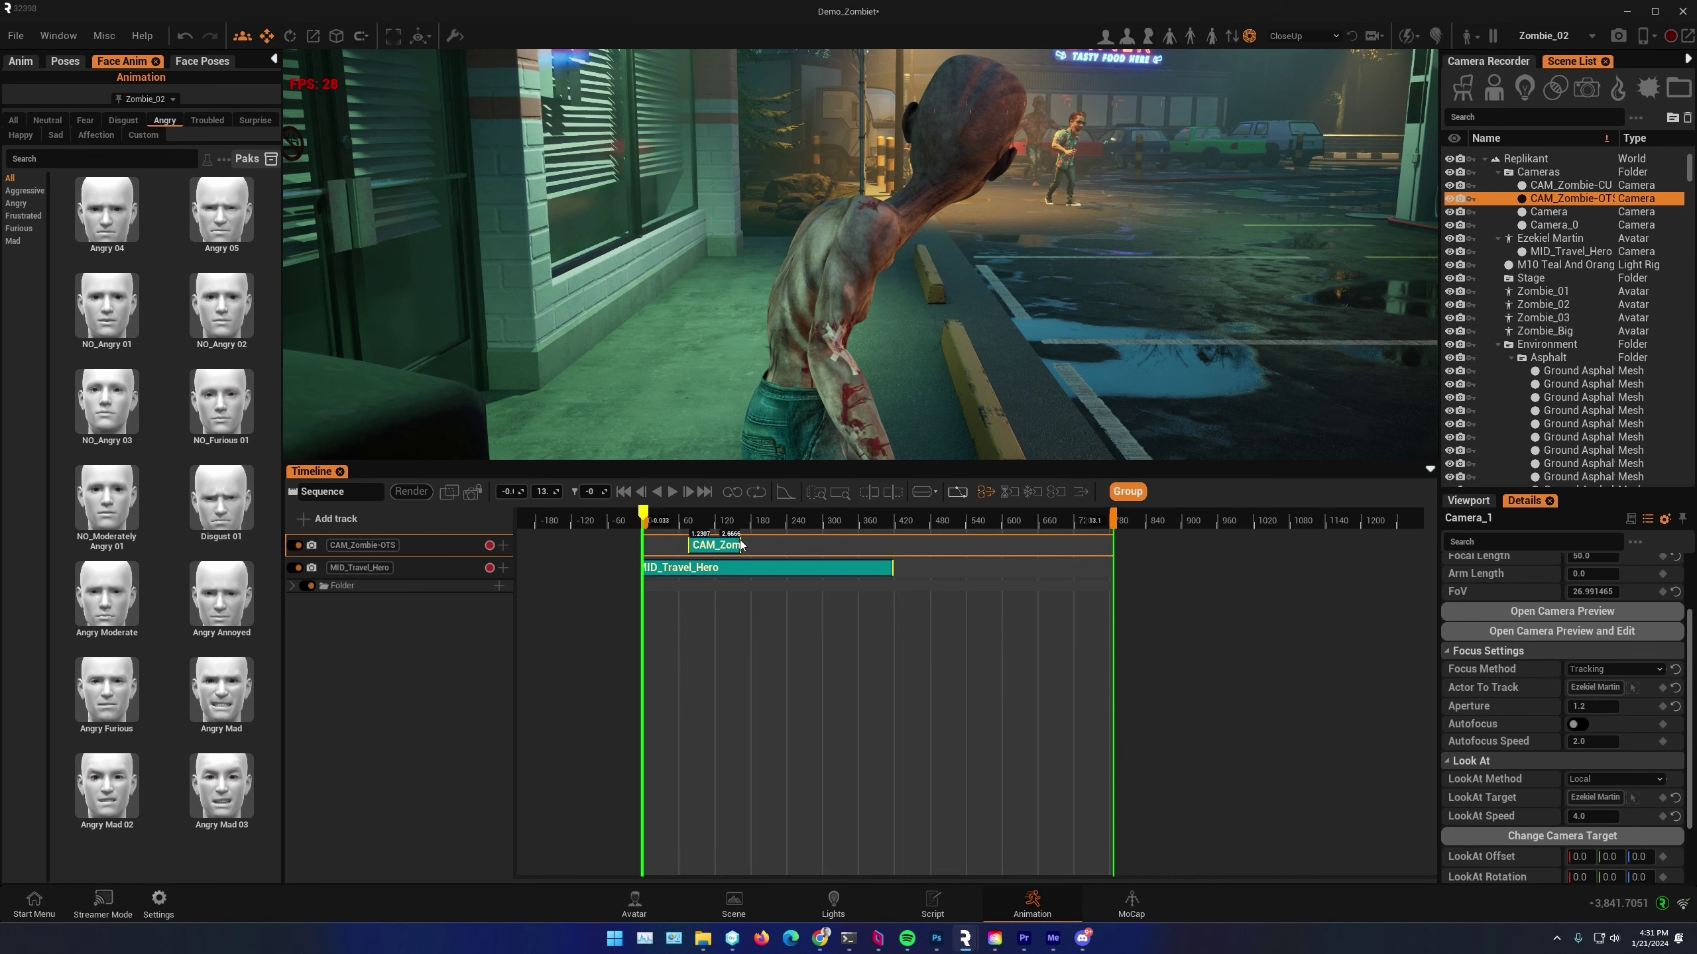
left_click(689, 520)
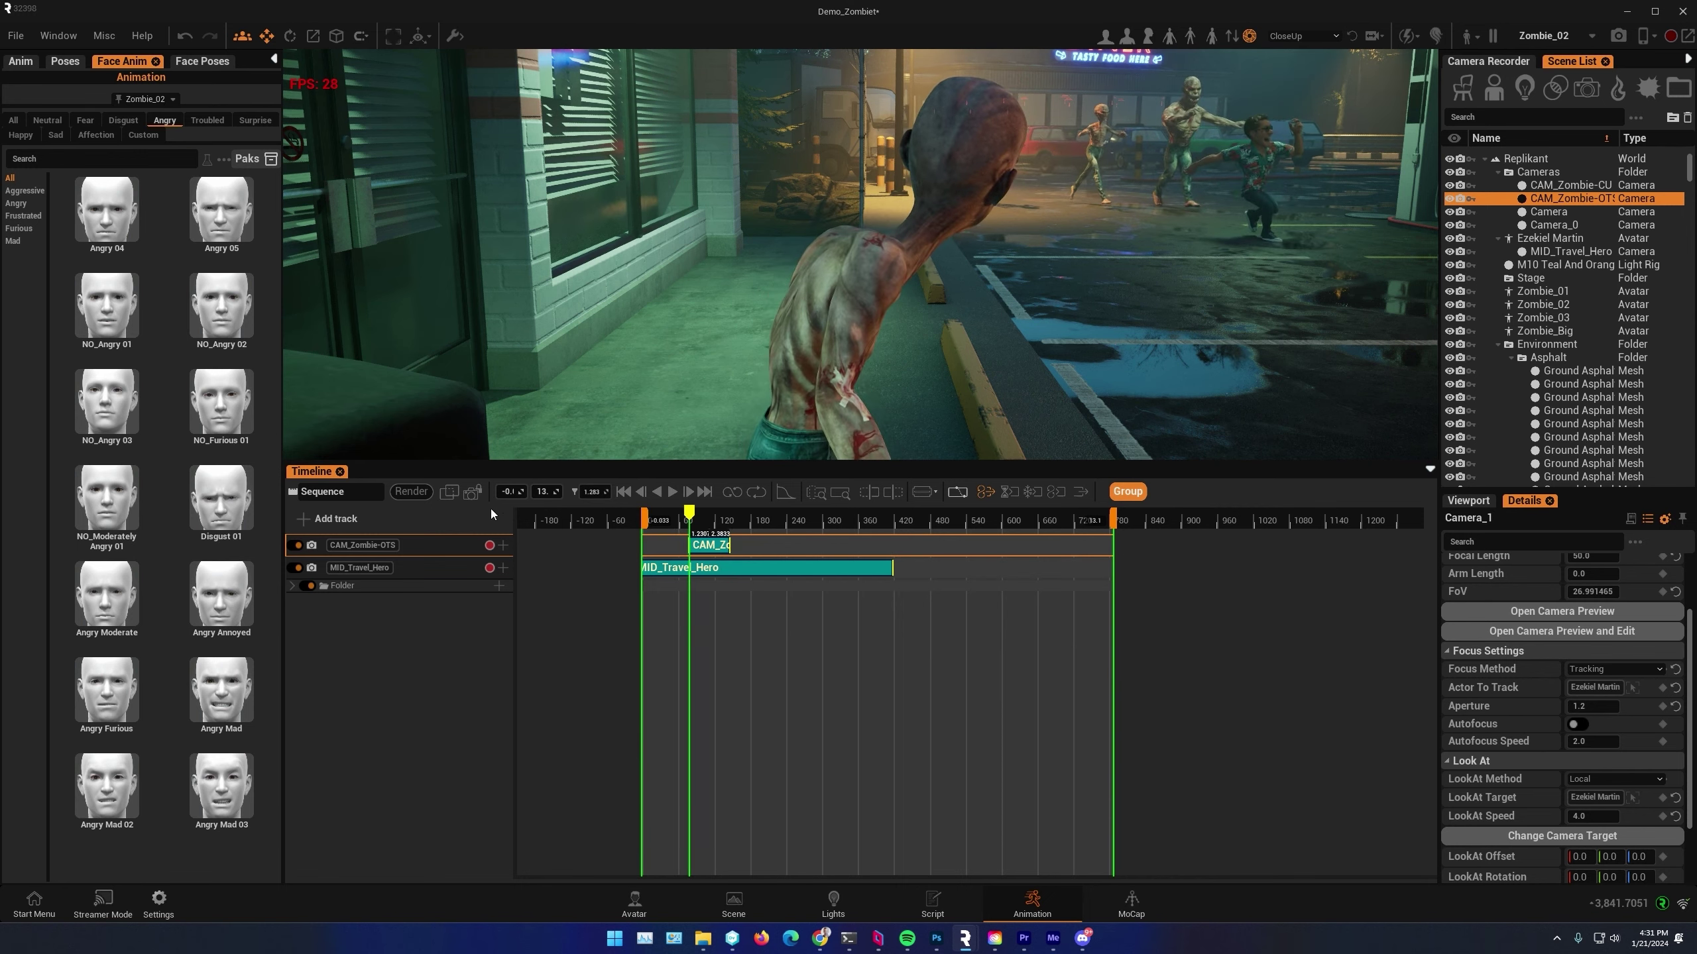
Play the sequence from its start through the sequence cameras to check the cut to CAM_Zombie-OTS
left_click_drag(695, 516, 647, 520)
left_click(672, 492)
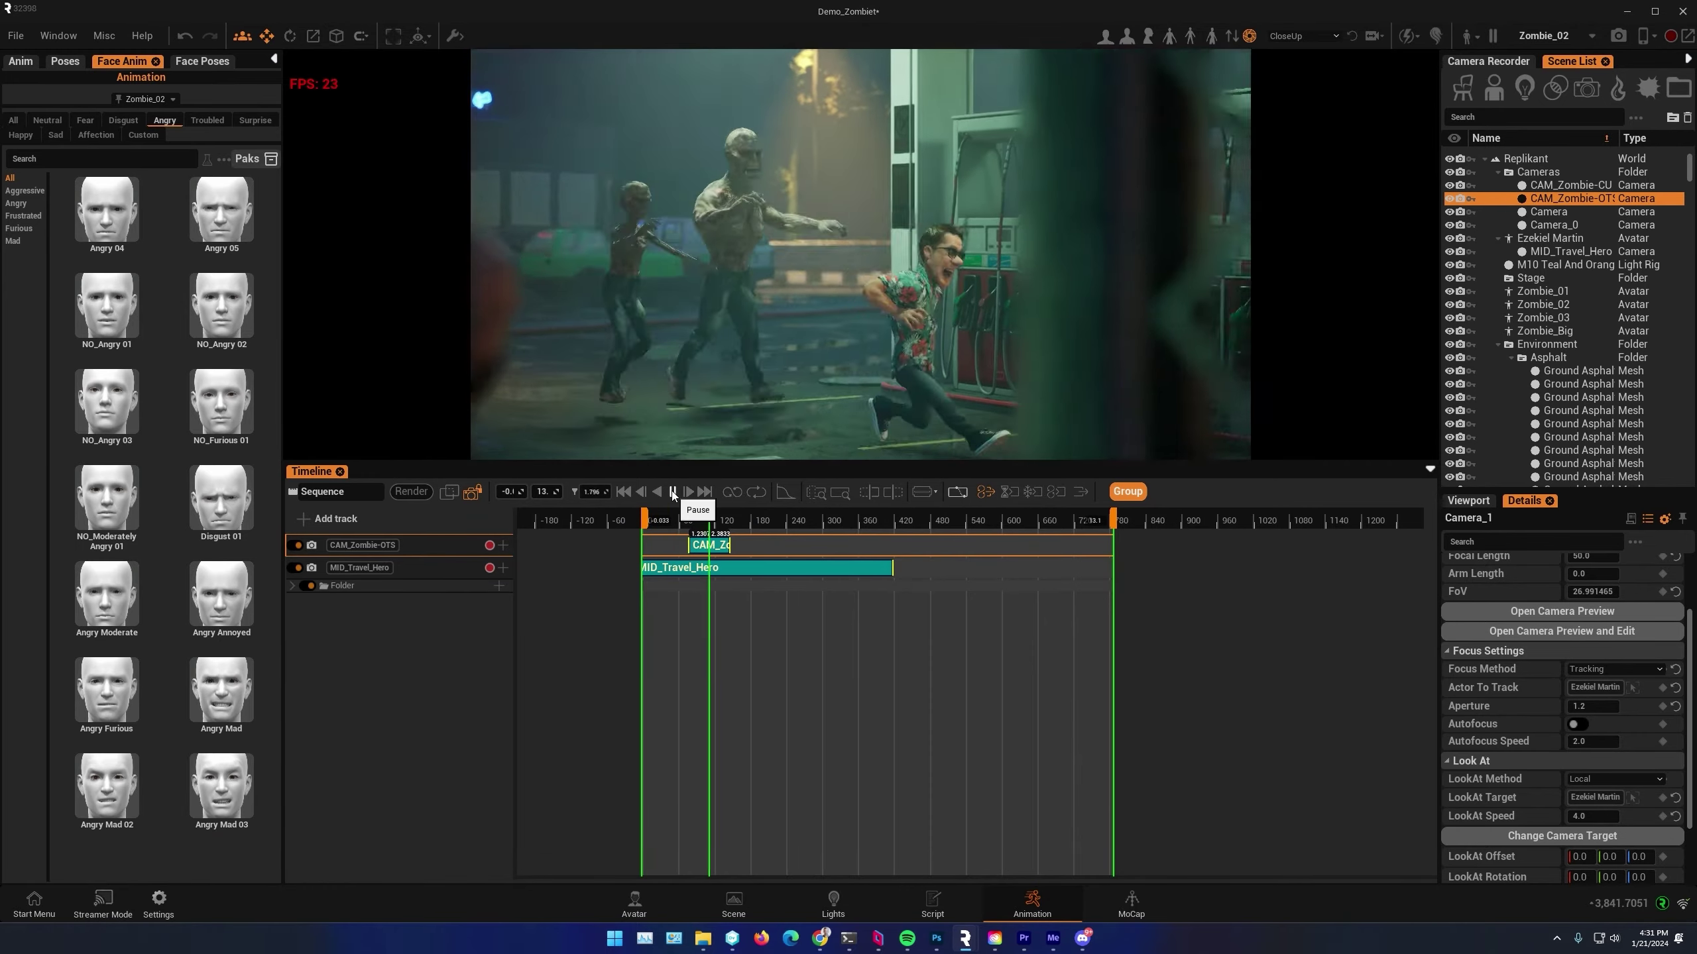
left_click(672, 492)
left_click_drag(730, 518, 618, 510)
Release the camera preview lock, frame a low wide view of the oncoming chase, and create a new camera from that viewport
left_click(474, 492)
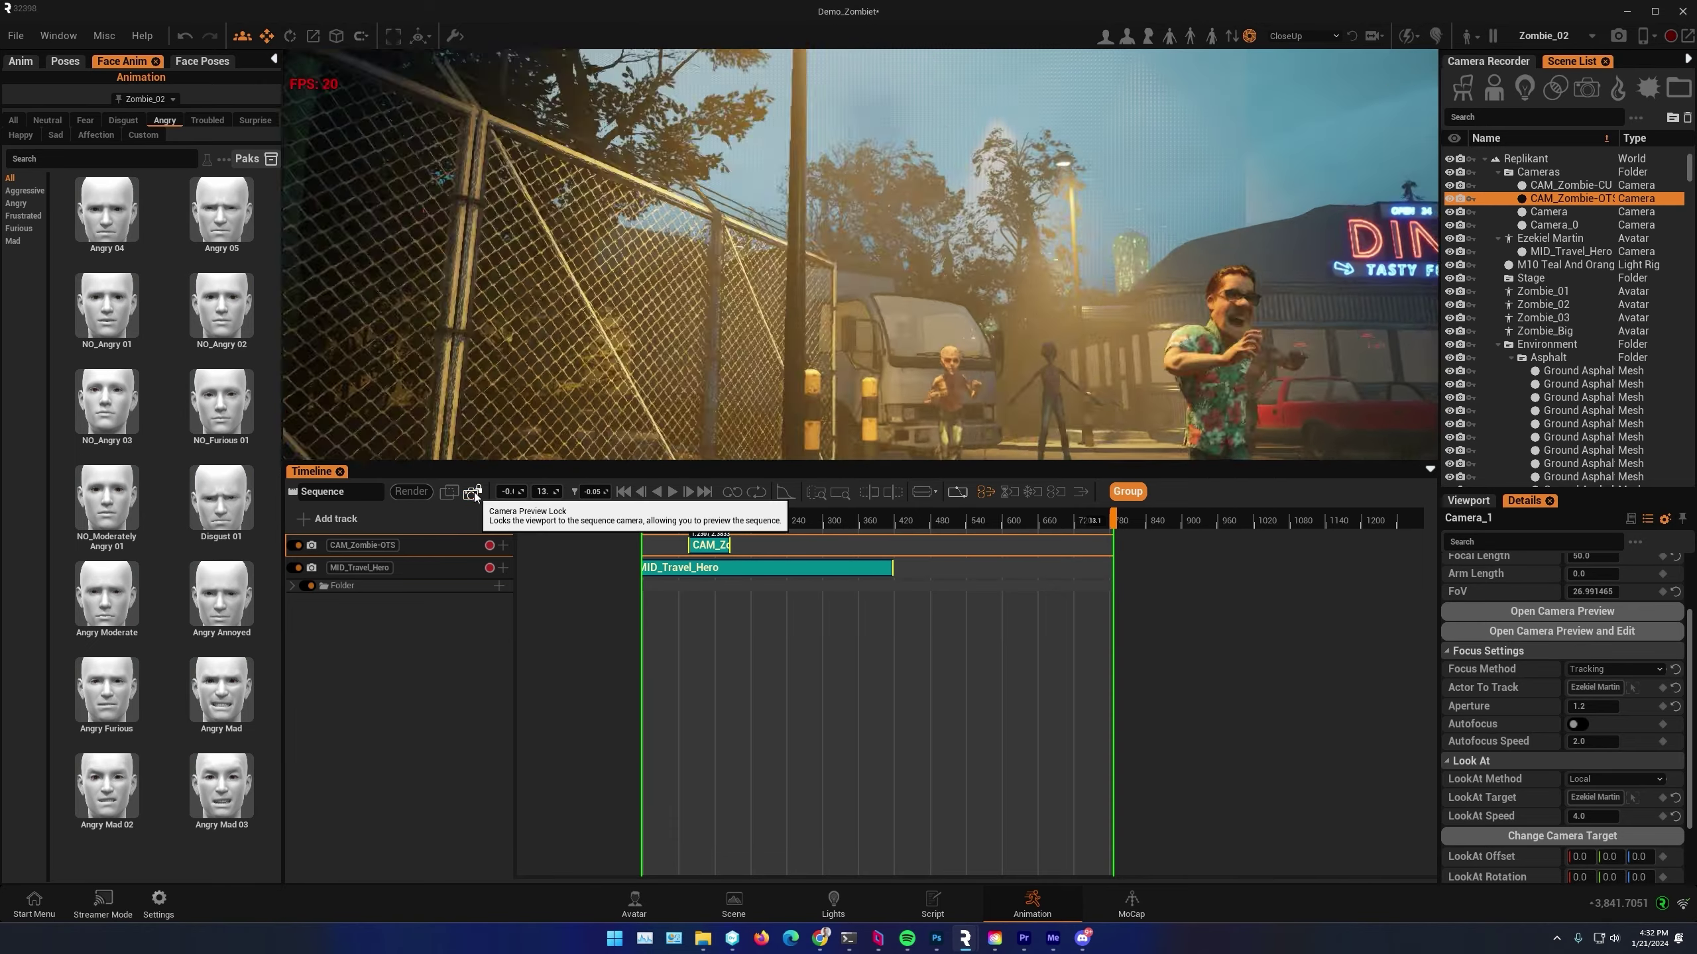
right_click_drag(984, 284, 1211, 251)
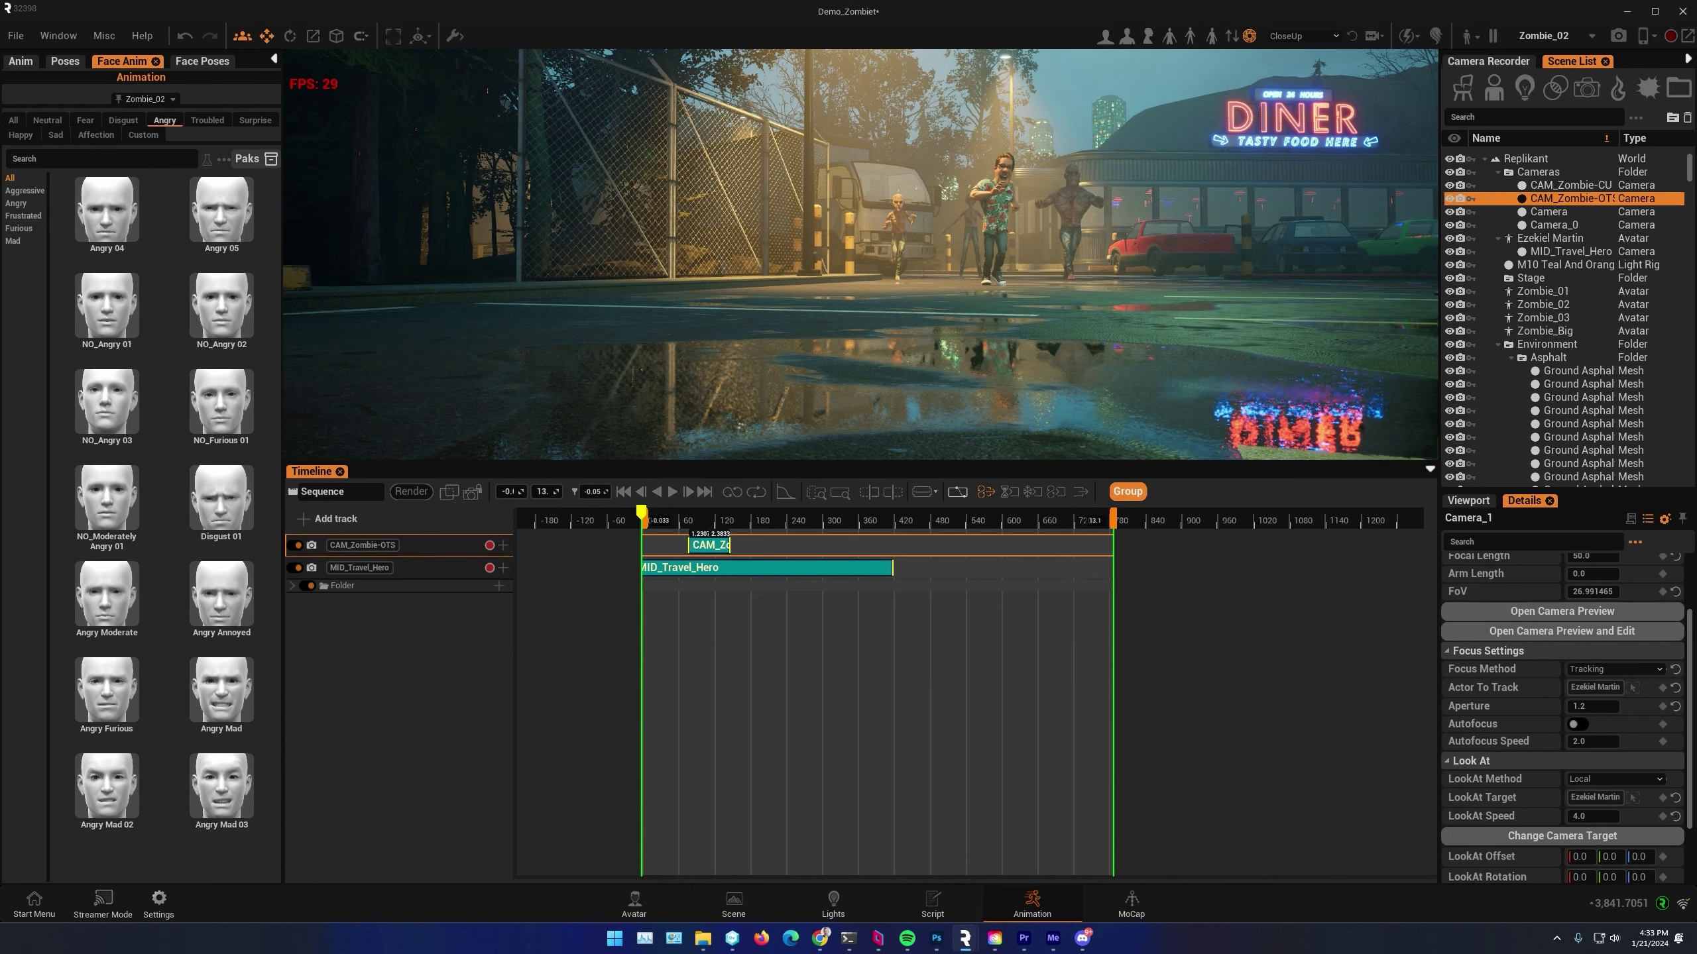
left_click(1463, 501)
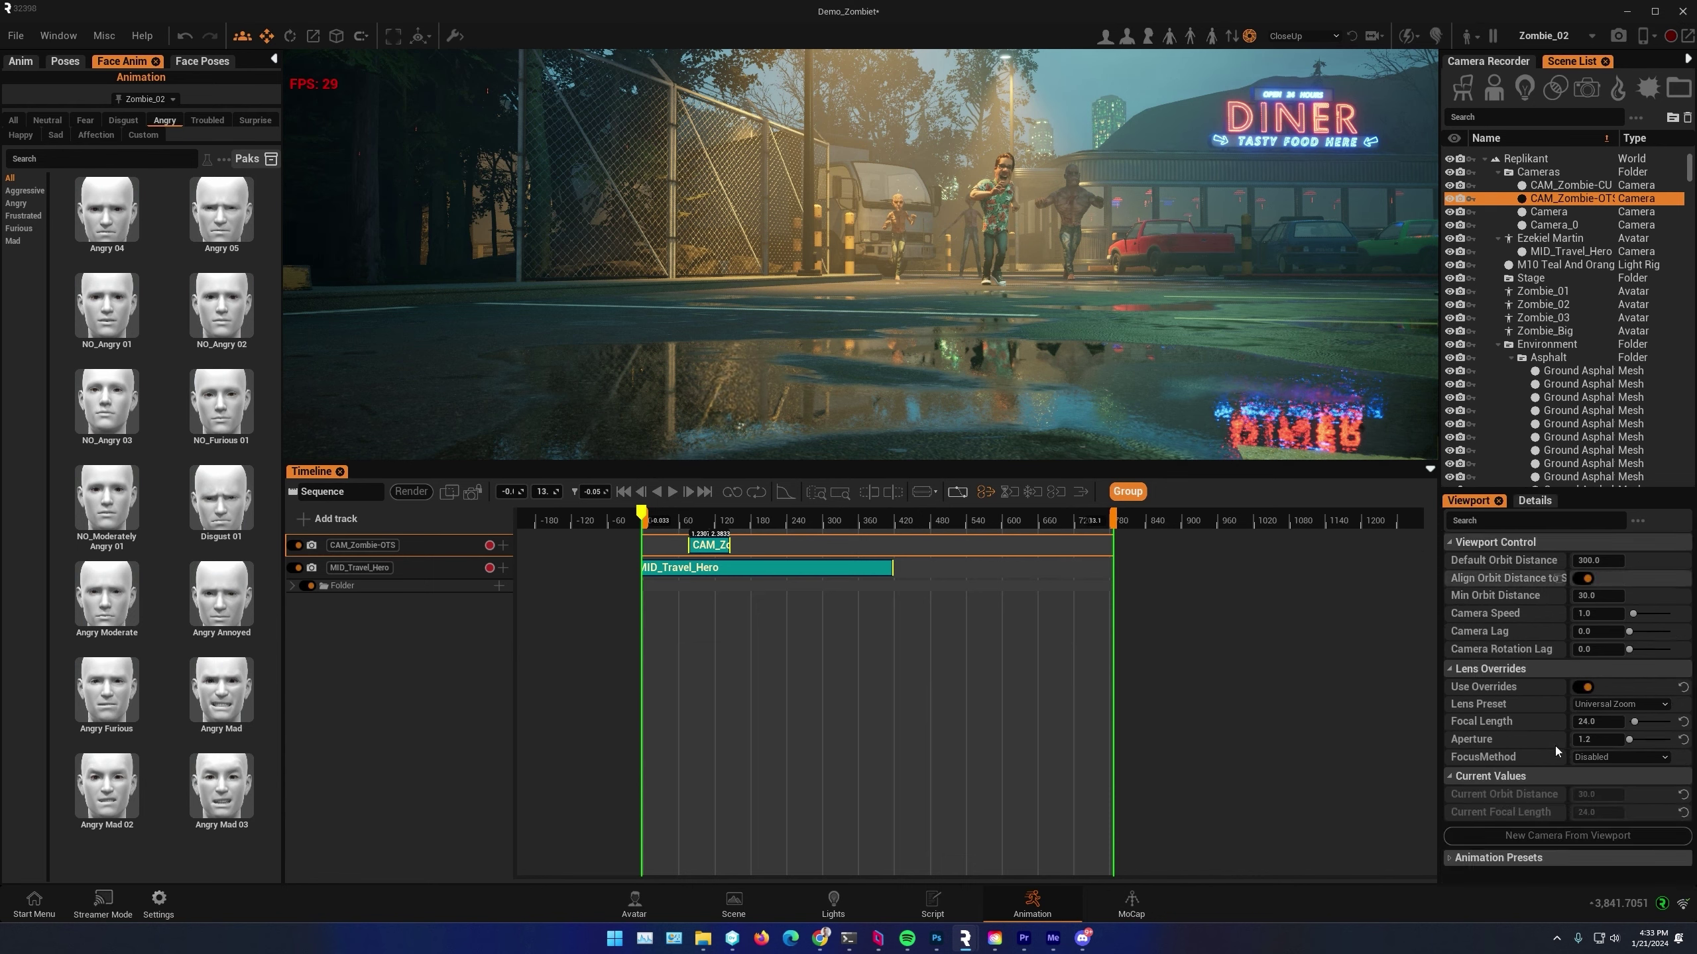
left_click(1572, 835)
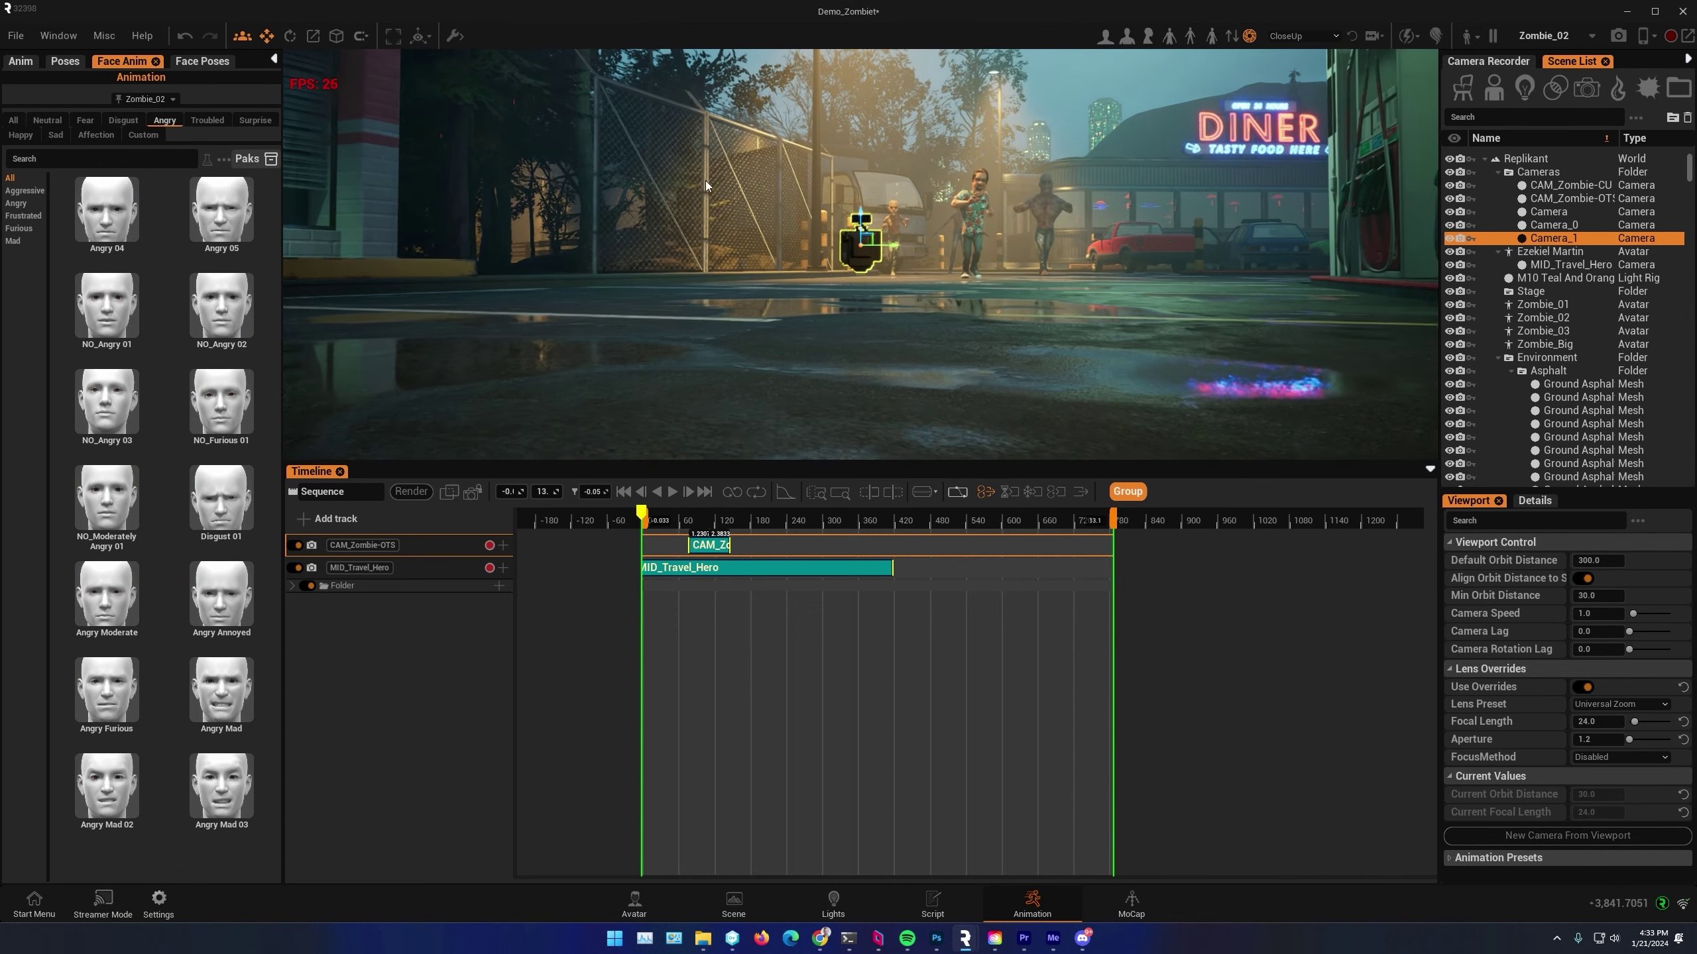
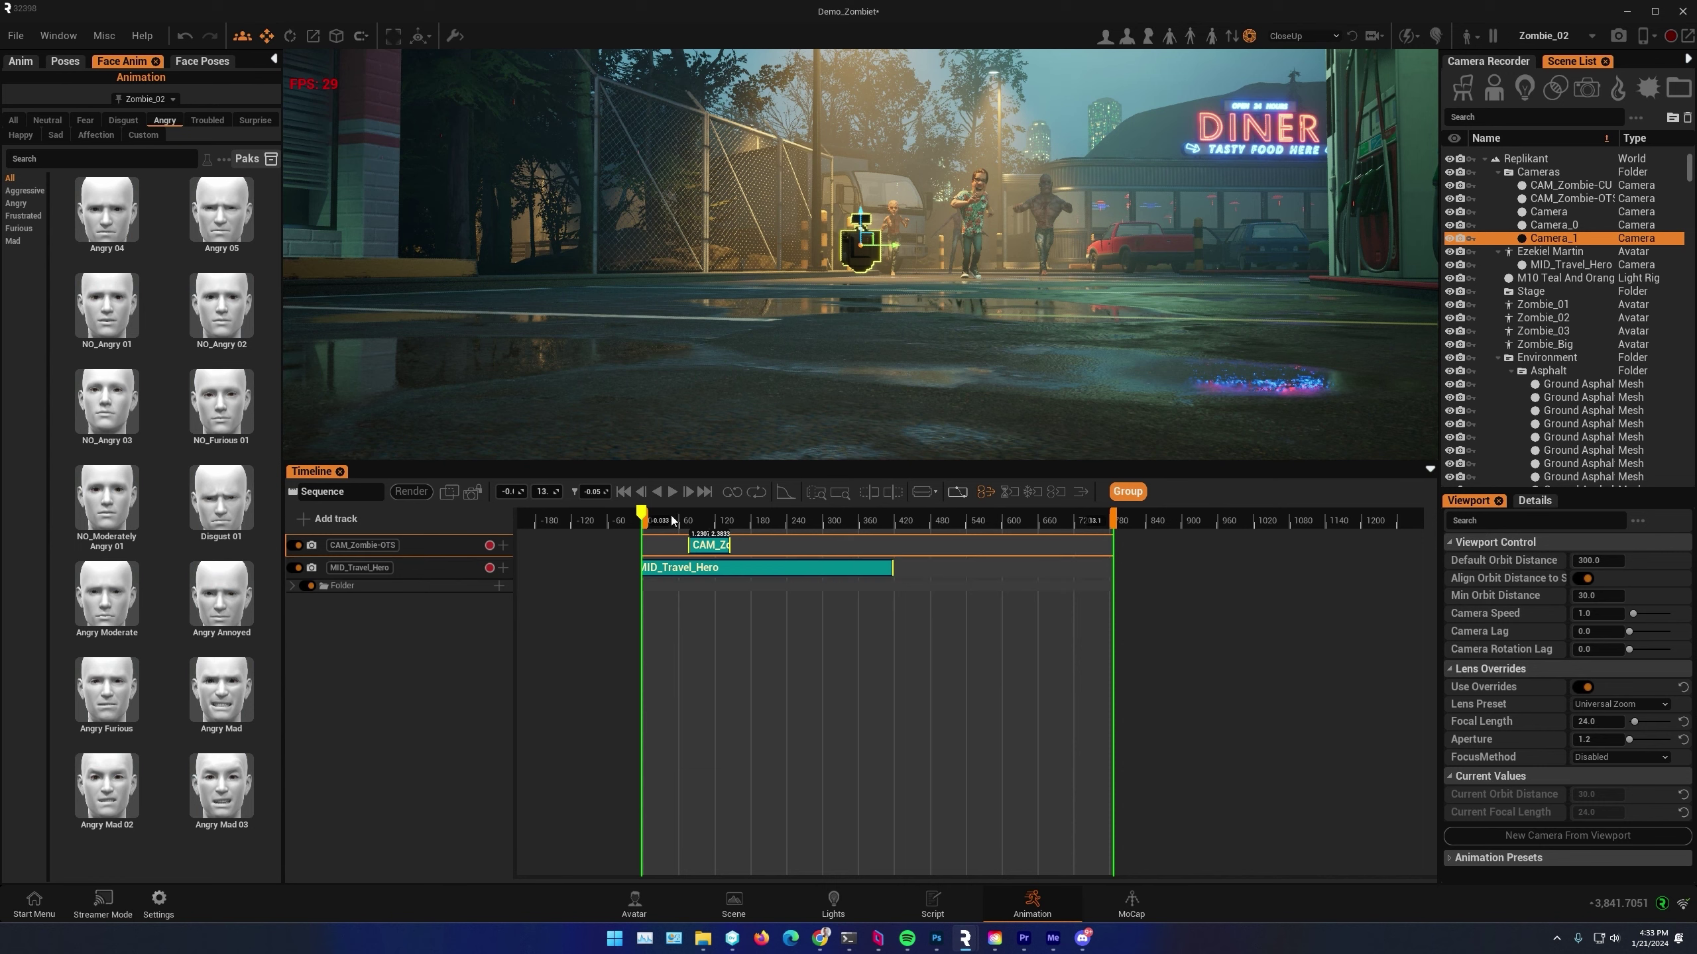
Add Camera_1 to the sequence as the topmost camera track and lock the viewport to the sequence cameras
left_click(308, 521)
left_click(334, 640)
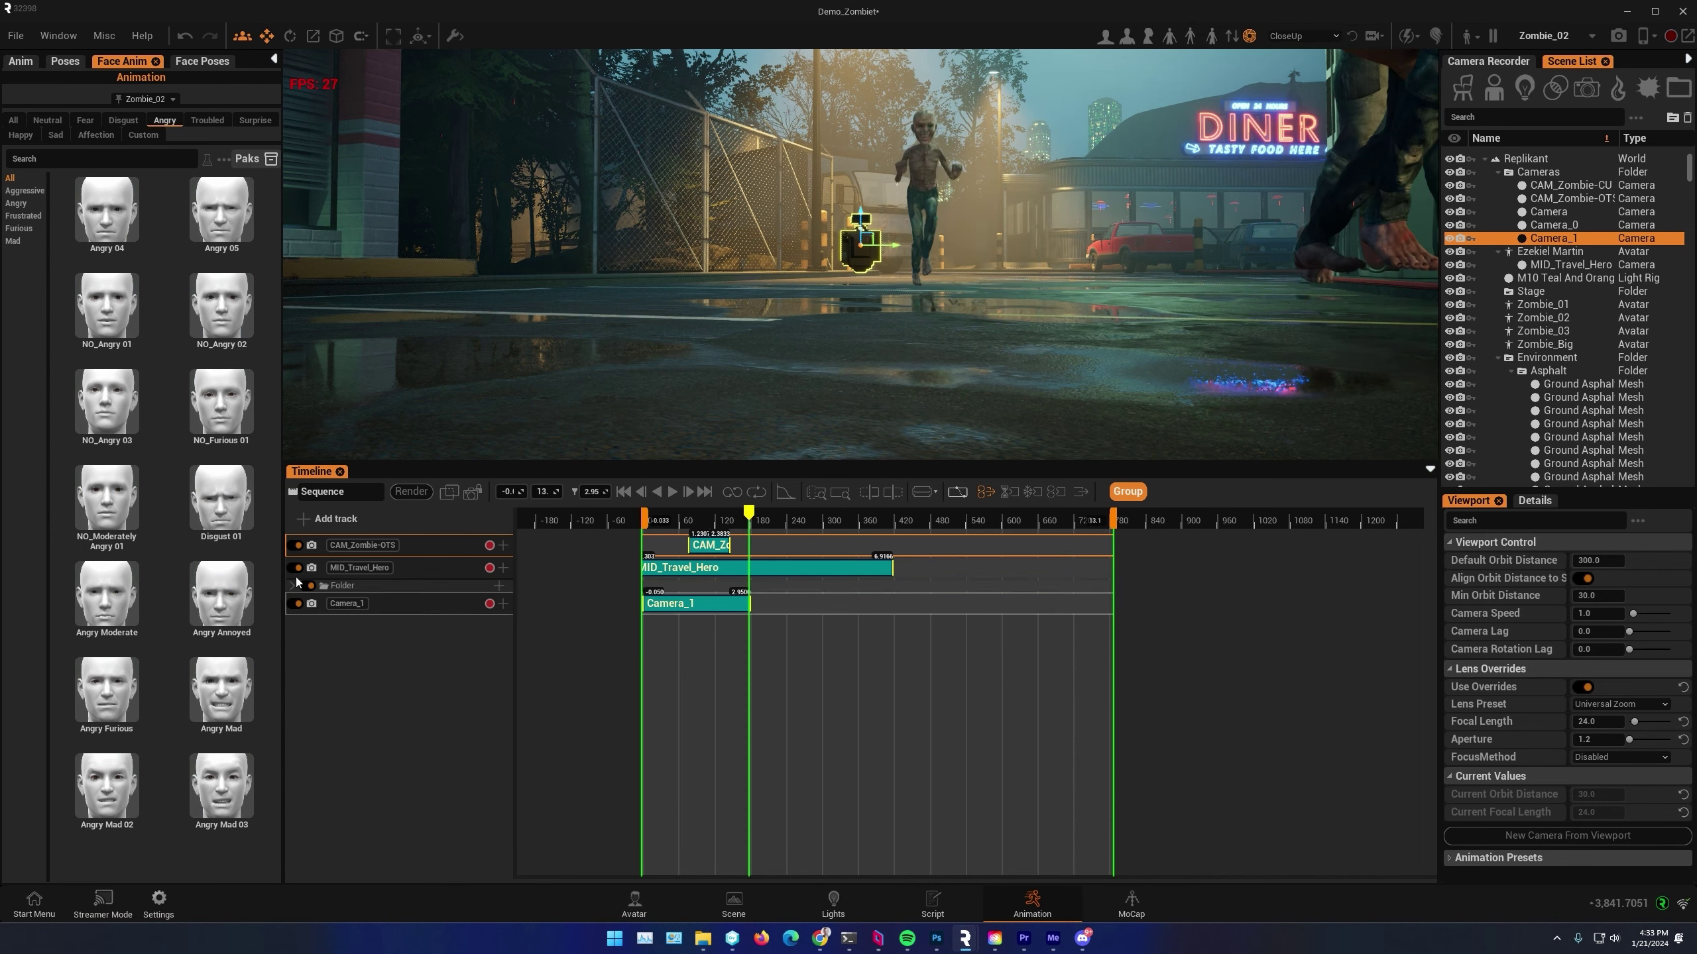
left_click_drag(408, 603, 407, 543)
left_click(680, 514)
left_click(472, 493)
left_click_drag(680, 513, 639, 512)
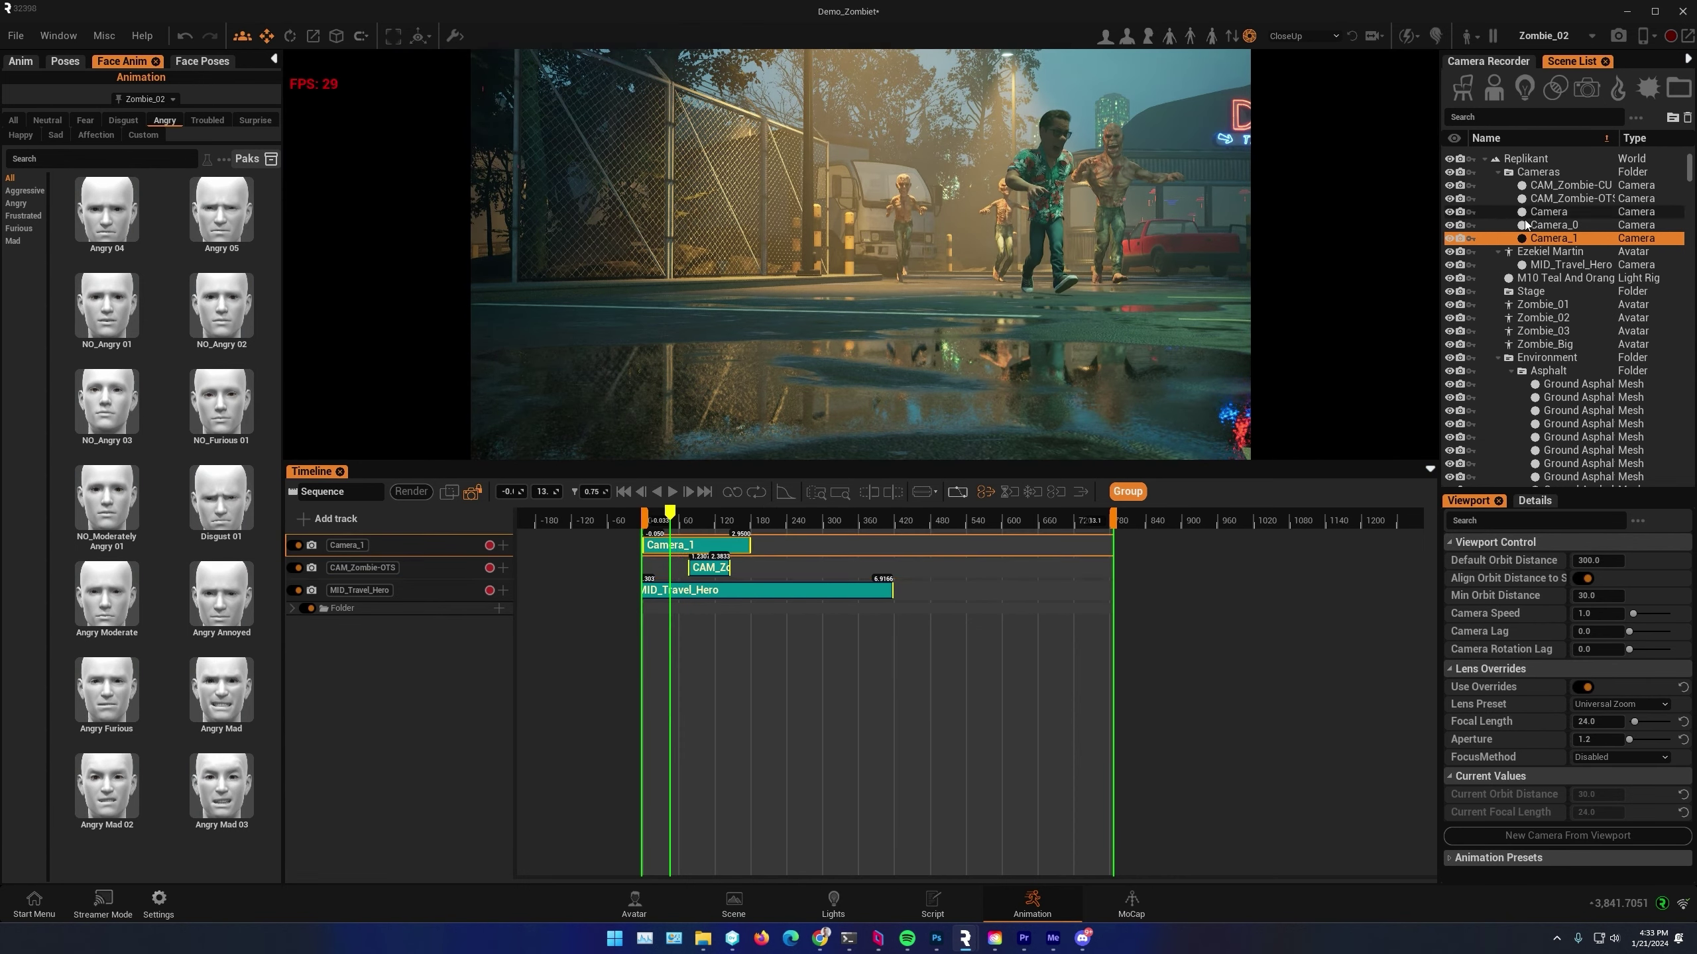
Rotate Camera_1 around Z to about 183 degrees to bring the diner and gas pump into the shot
left_click(1534, 500)
scroll(1512, 605, "up", 3)
left_click(1448, 563)
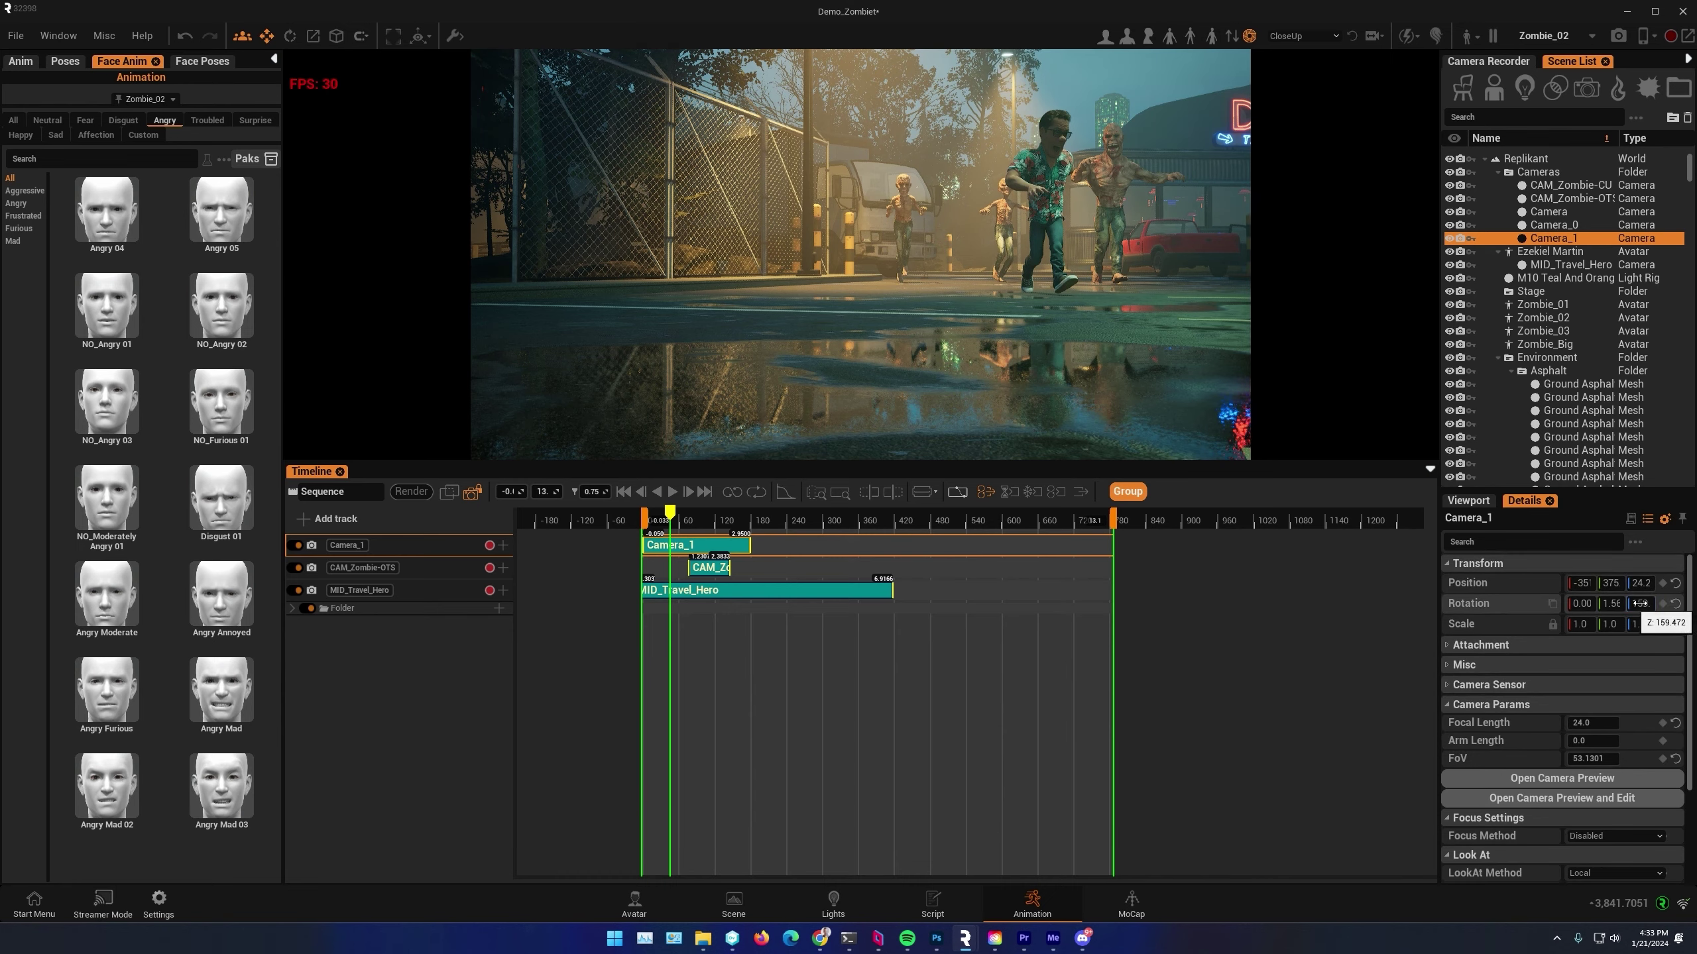
left_click_drag(1640, 605, 1657, 605)
Play the opening of the chase through Camera_1 to check the new framing
left_click(673, 492)
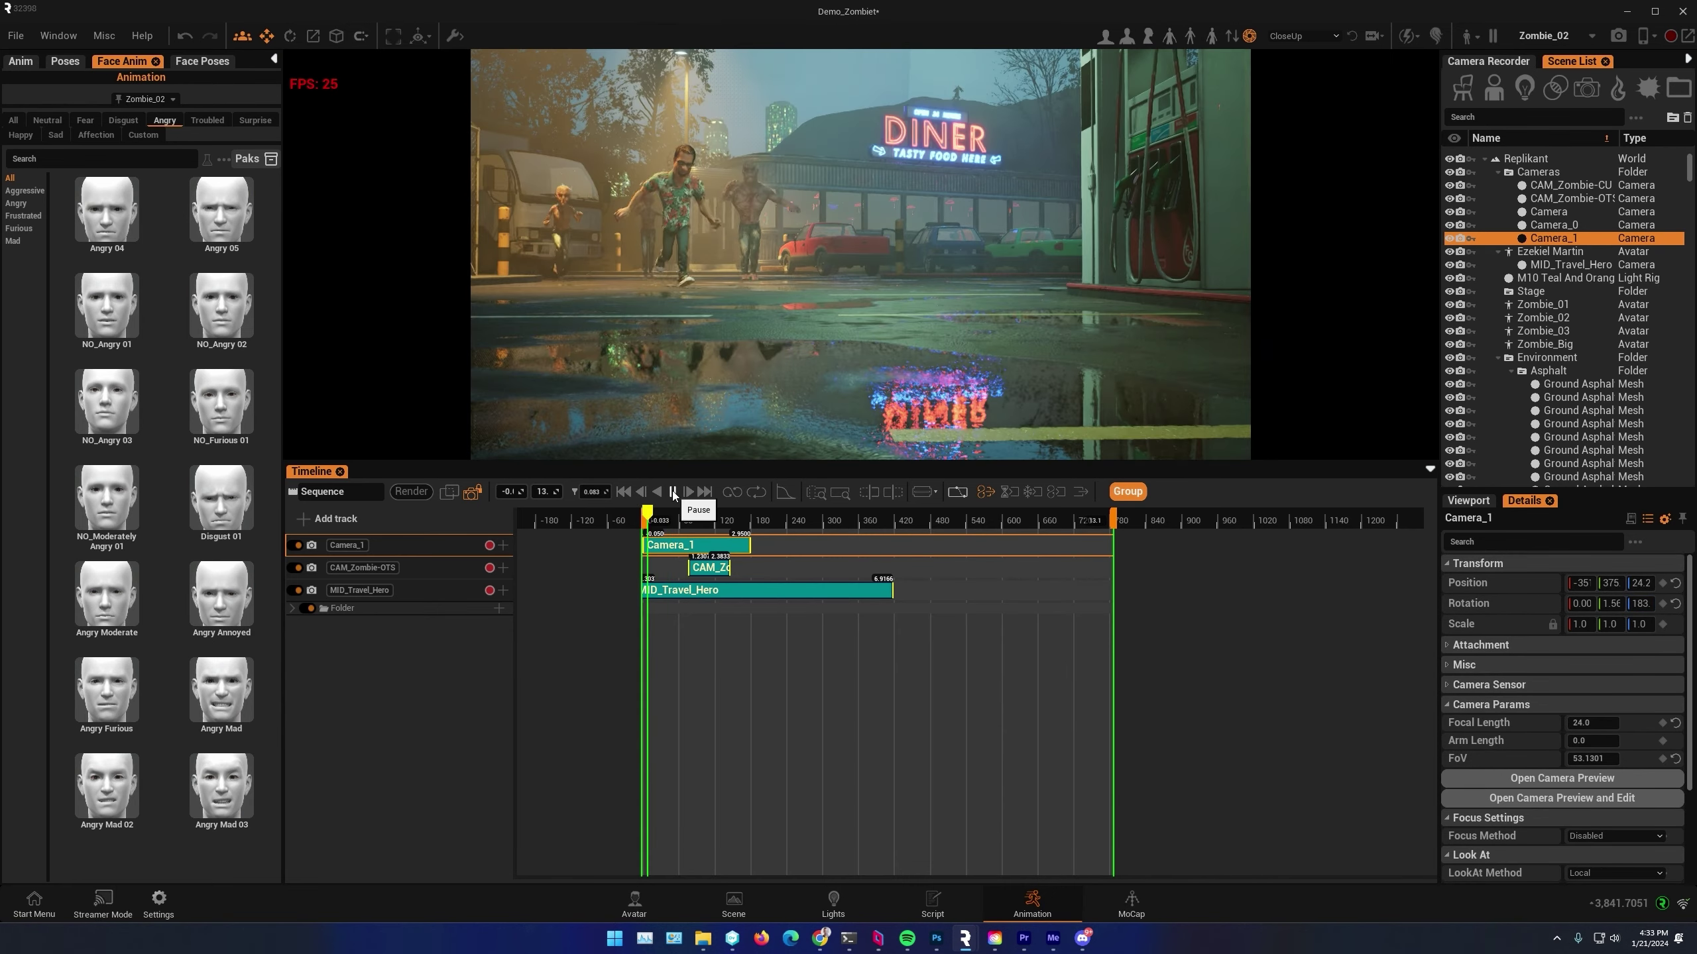
left_click(672, 492)
left_click_drag(727, 515, 686, 514)
Select Zombie_03, the running cartoon man, Zombie_01 and Zombie_Big in turn to review their placement in the Camera_1 shot
left_click(572, 218)
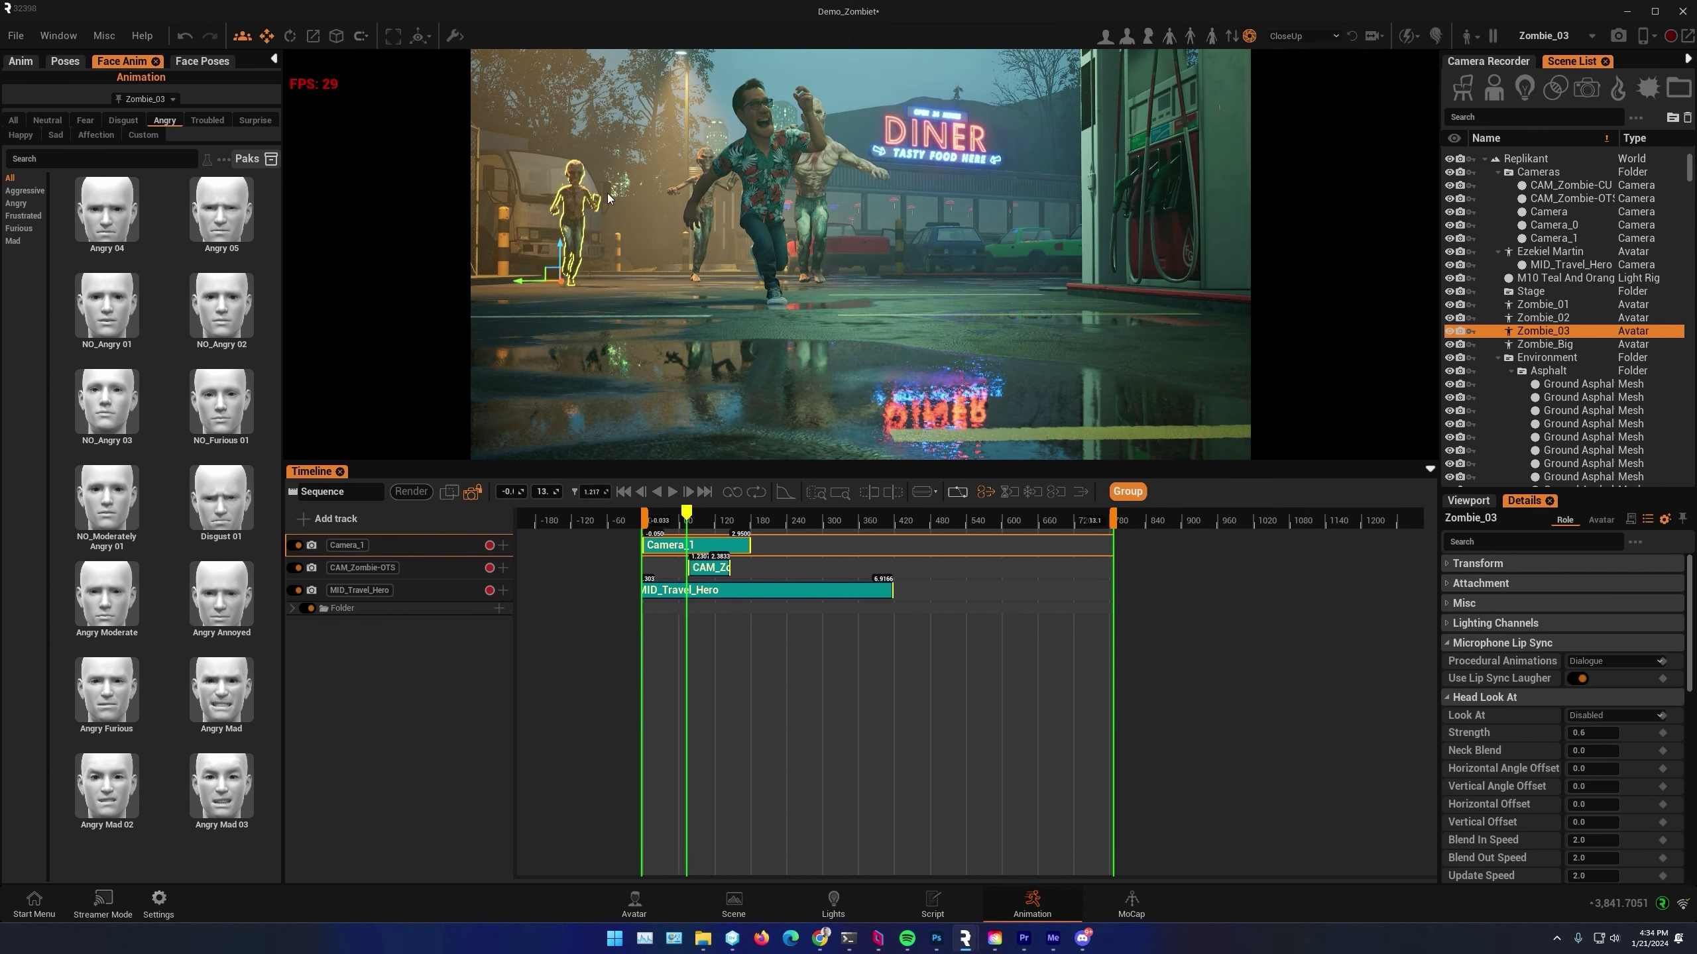
left_click(709, 208)
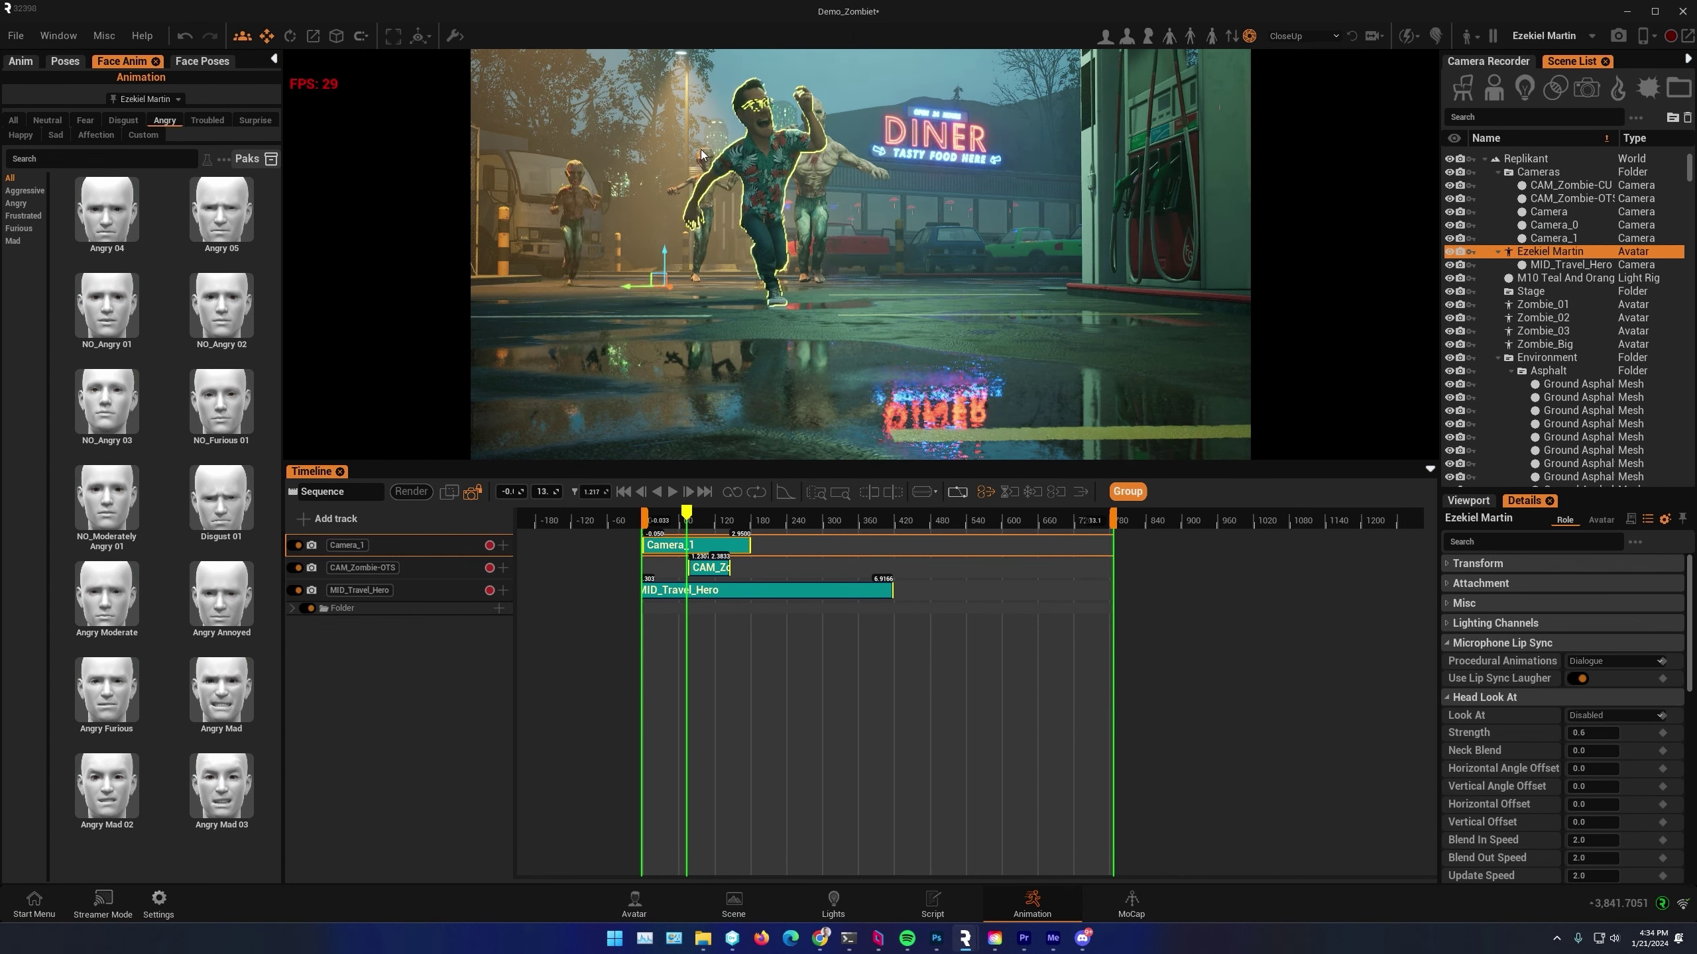
left_click(692, 178)
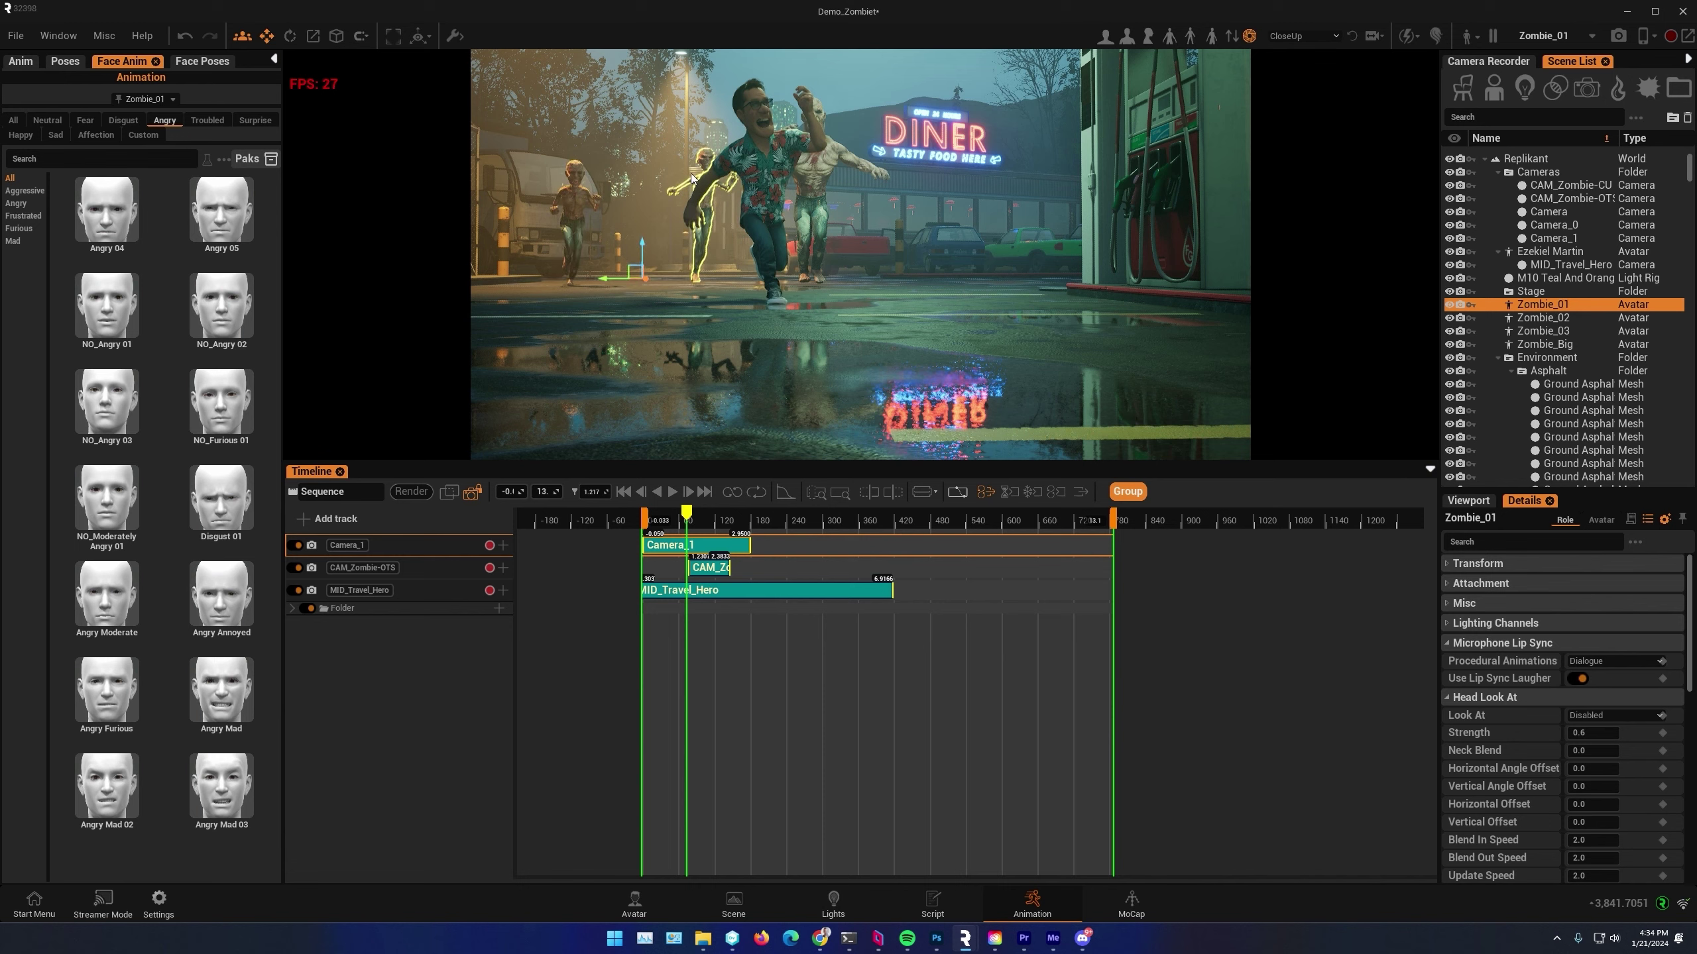
left_click(814, 187)
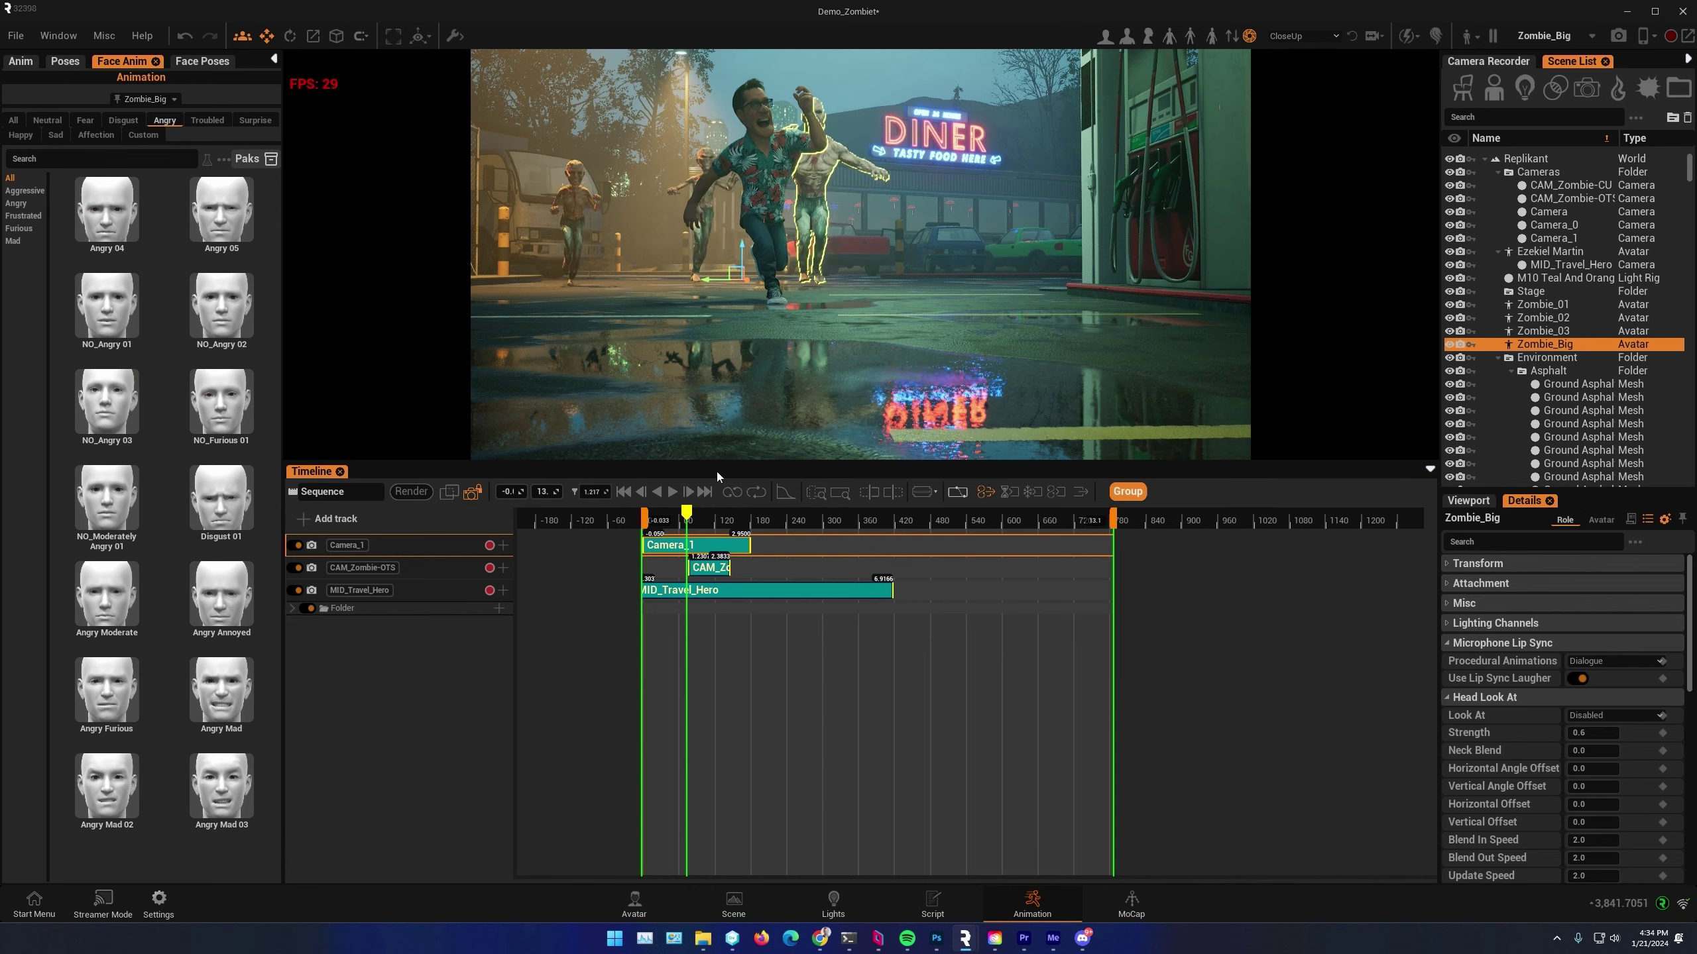
left_click_drag(707, 521, 668, 520)
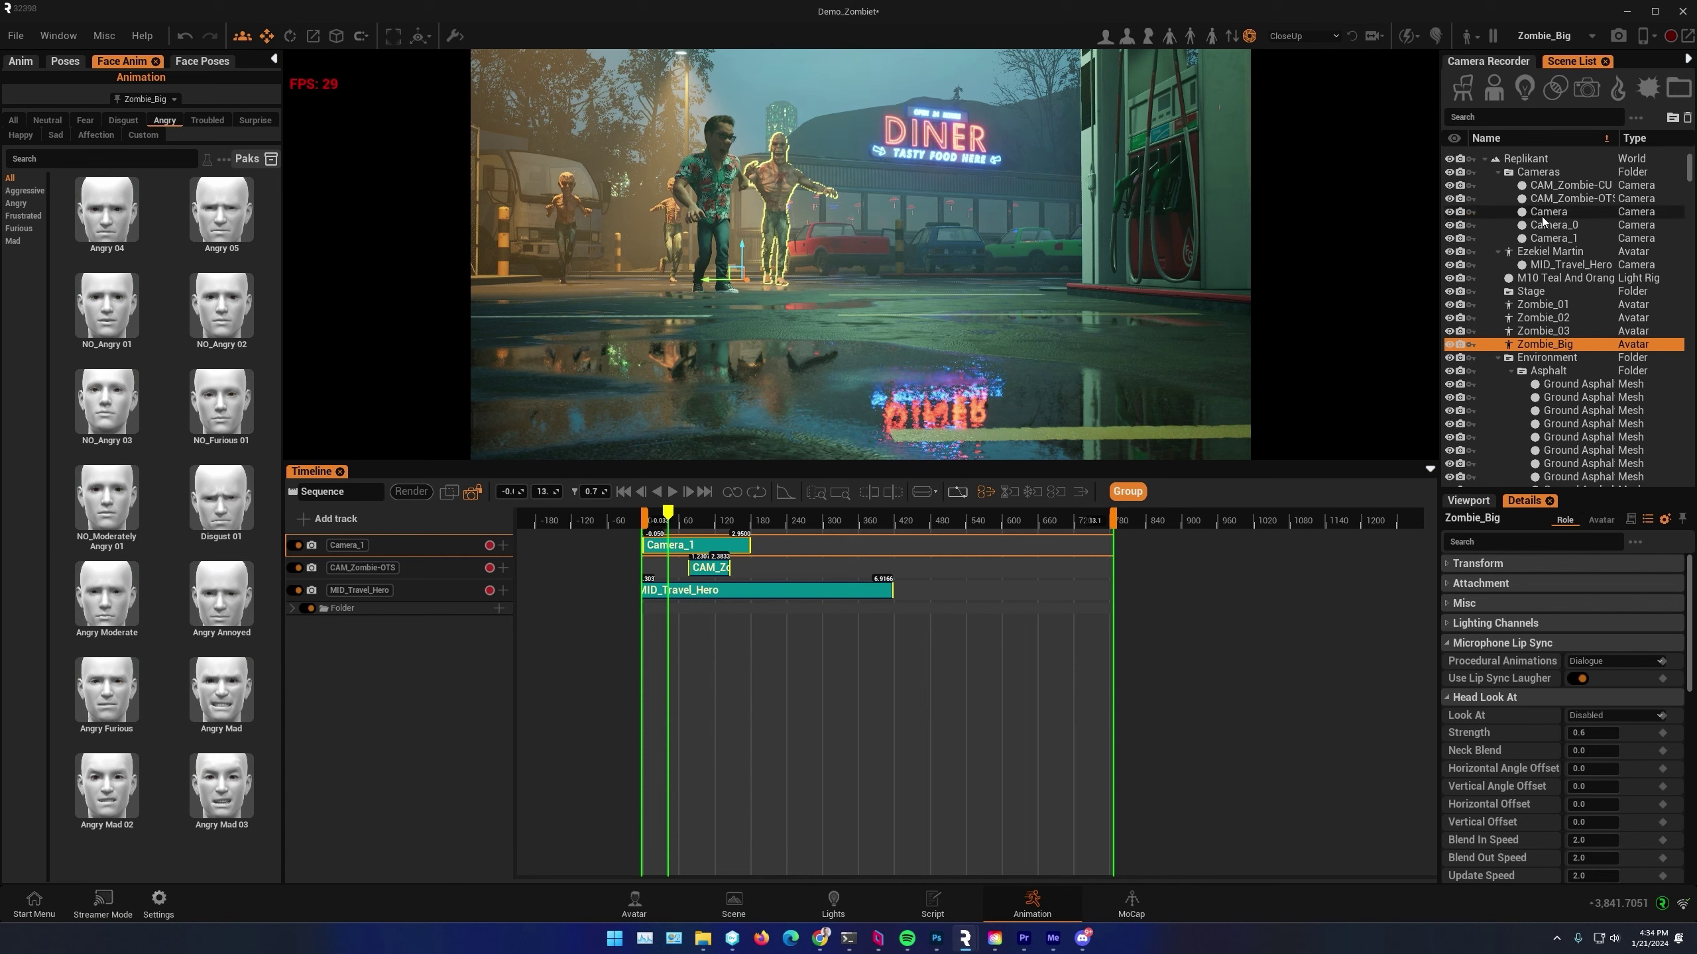
Filter the scene list to show only cameras and look through the existing ones, including Camera_0
left_click(1582, 93)
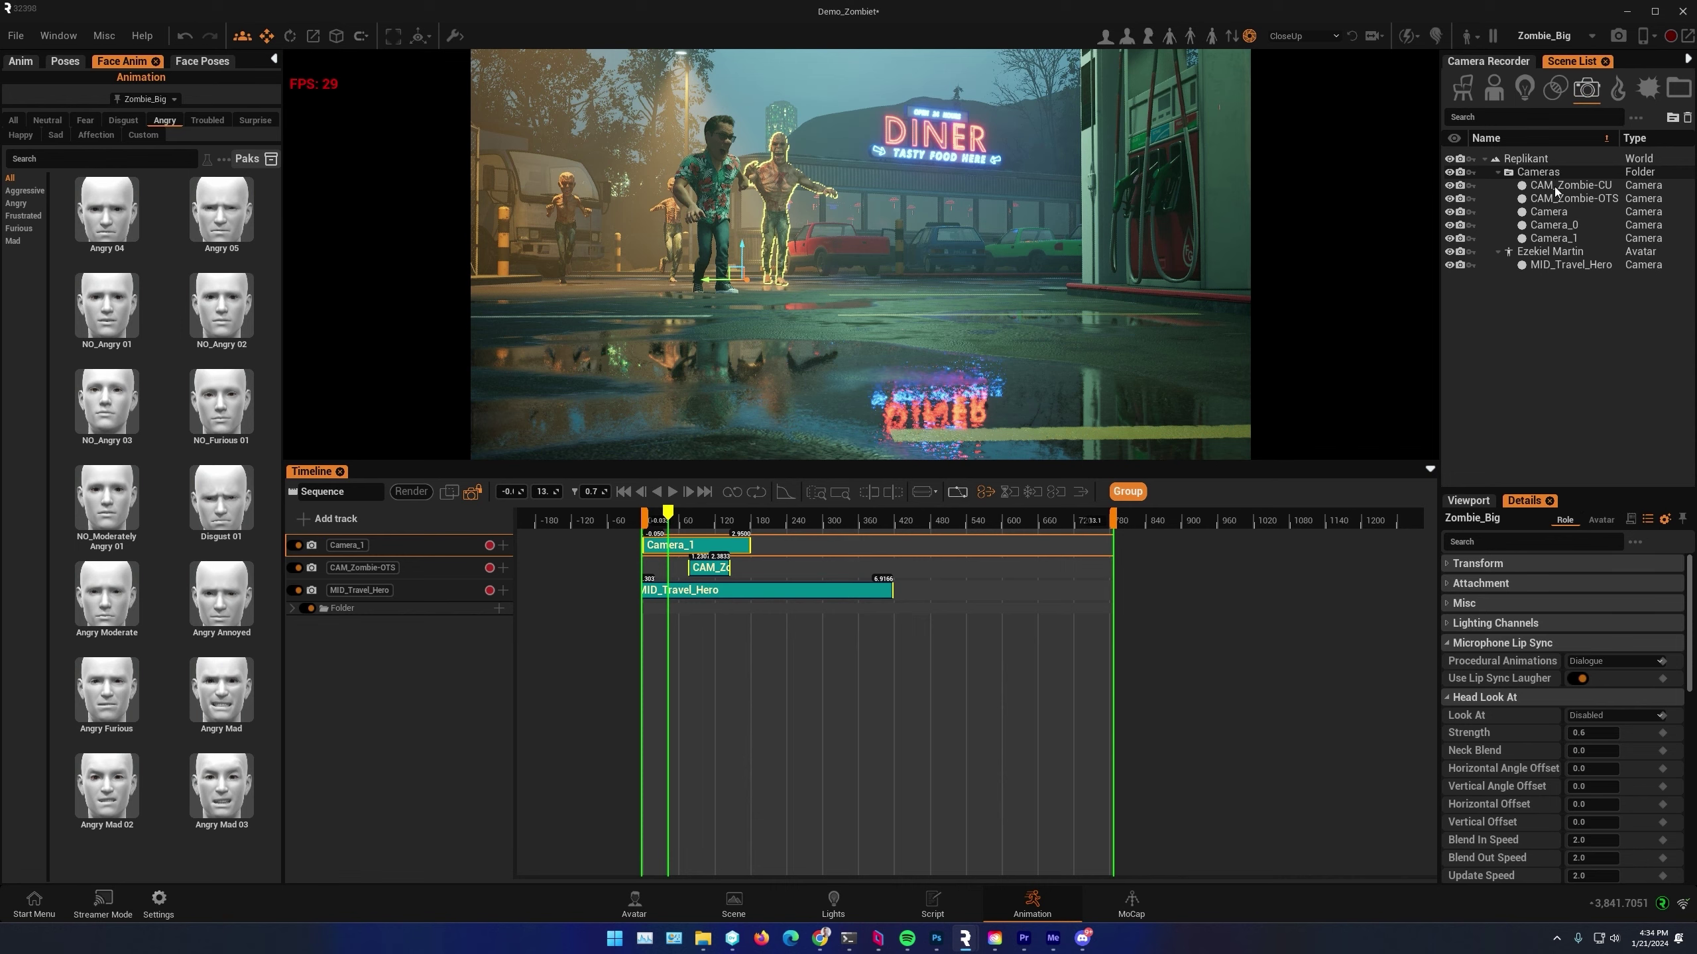
double_click(1554, 213)
double_click(1554, 226)
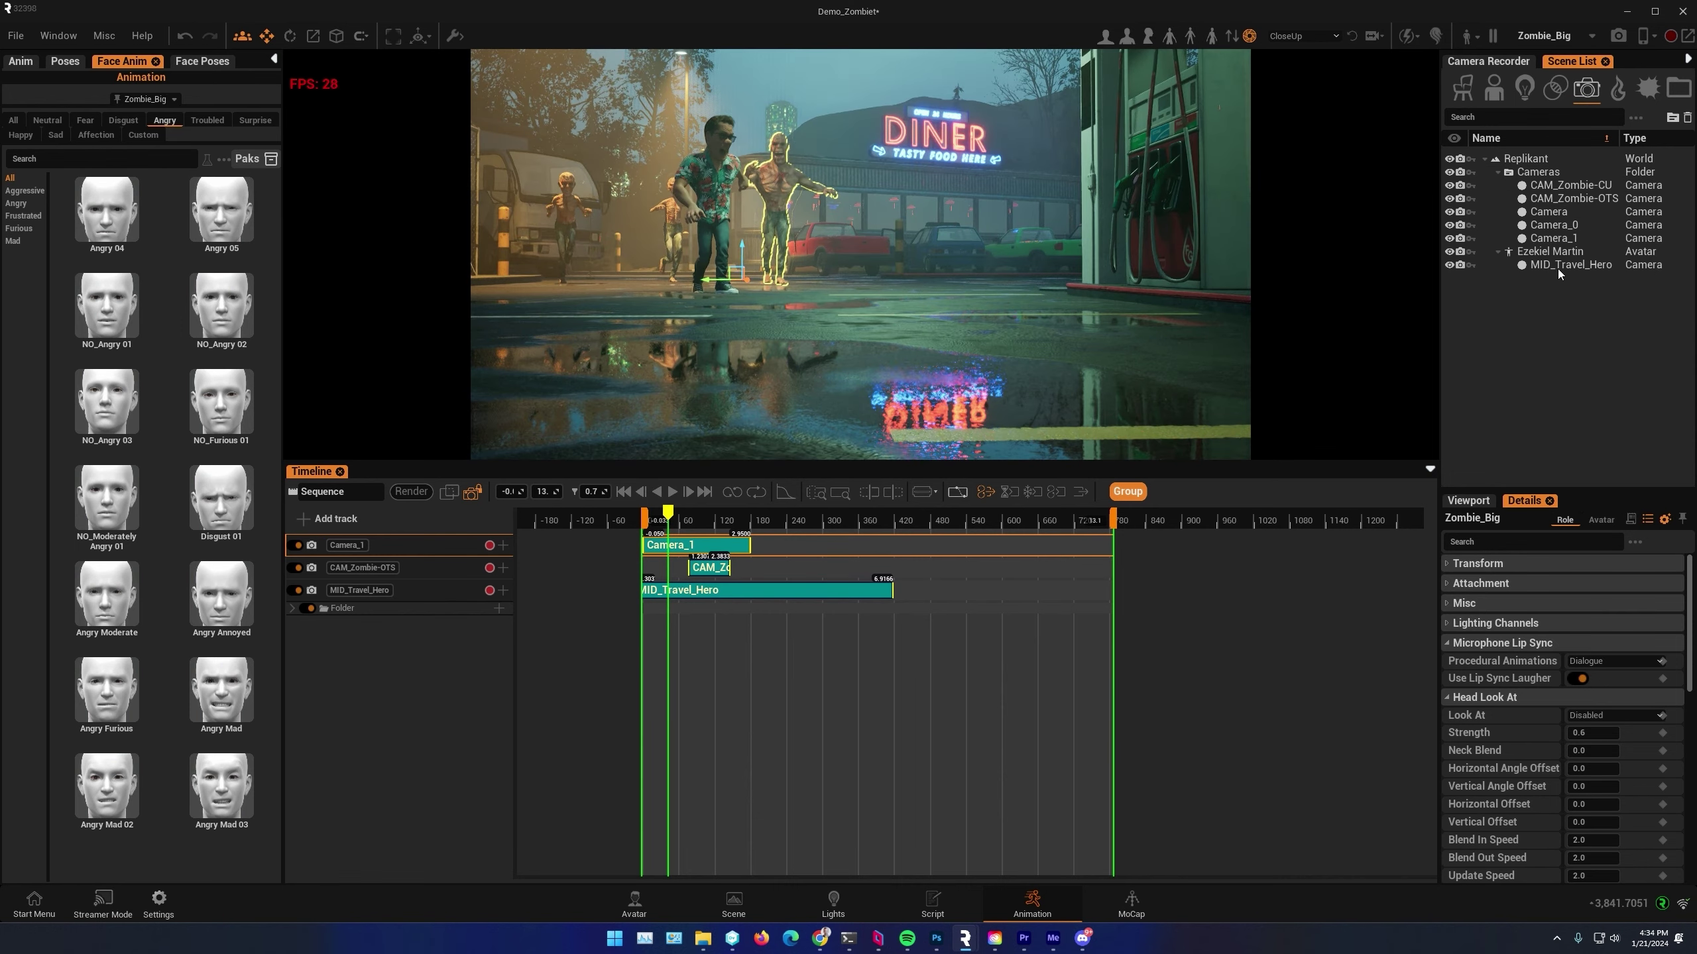
double_click(1557, 265)
double_click(1555, 239)
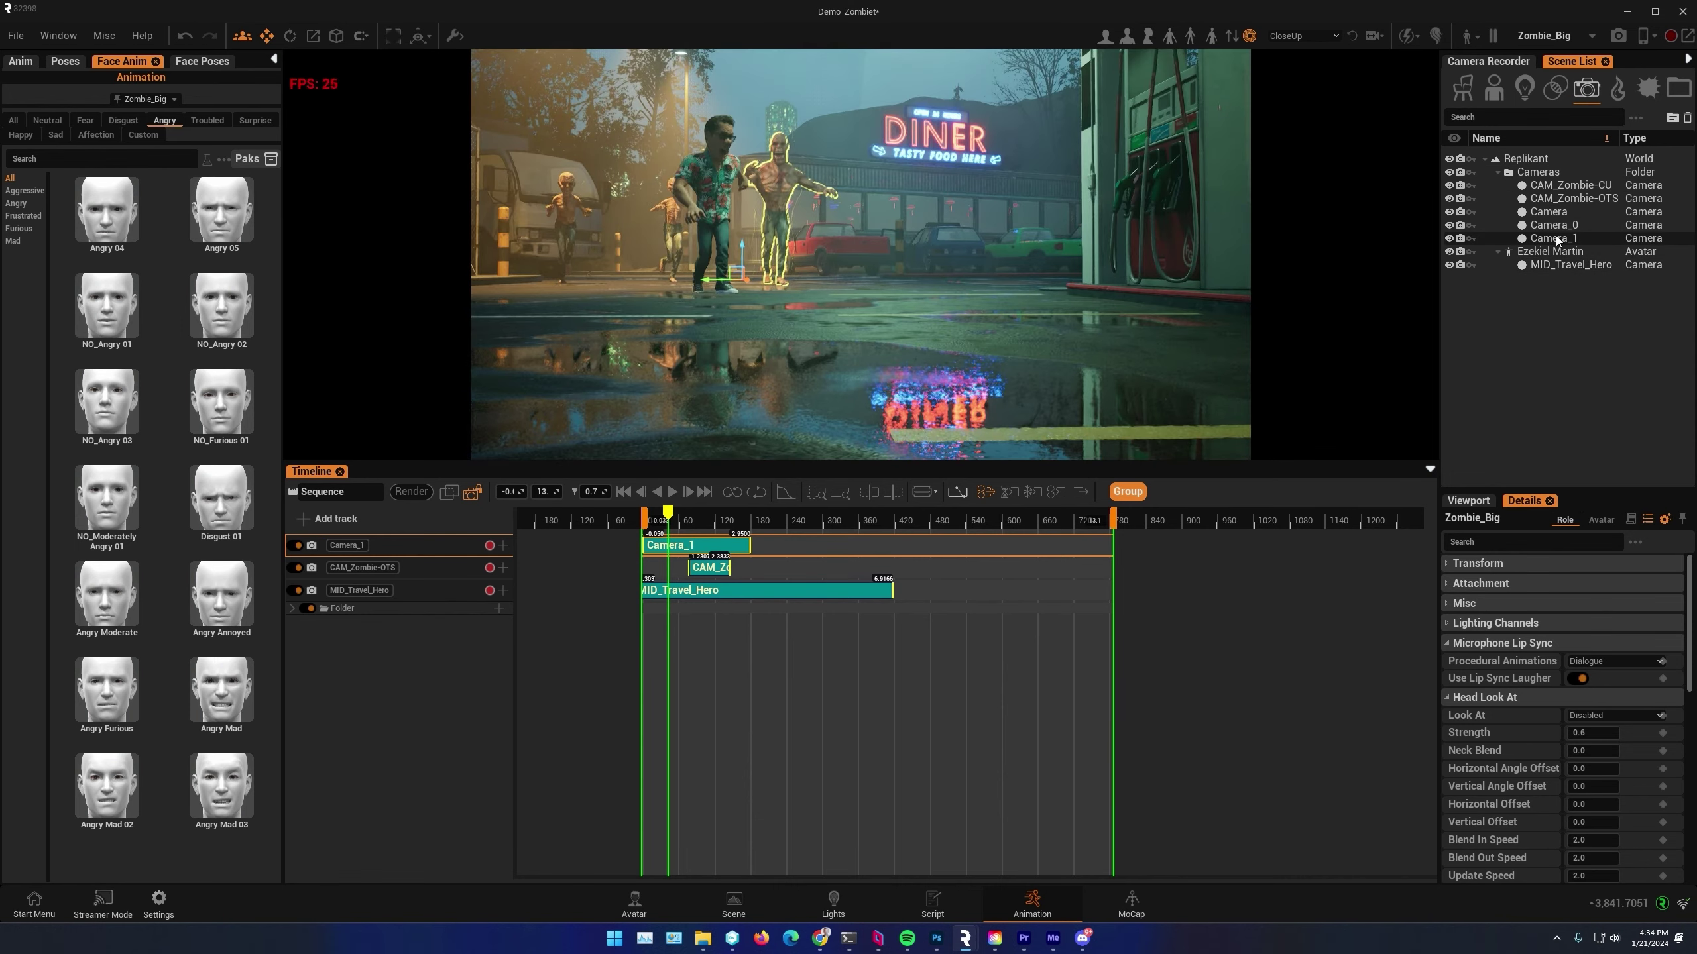
double_click(1556, 226)
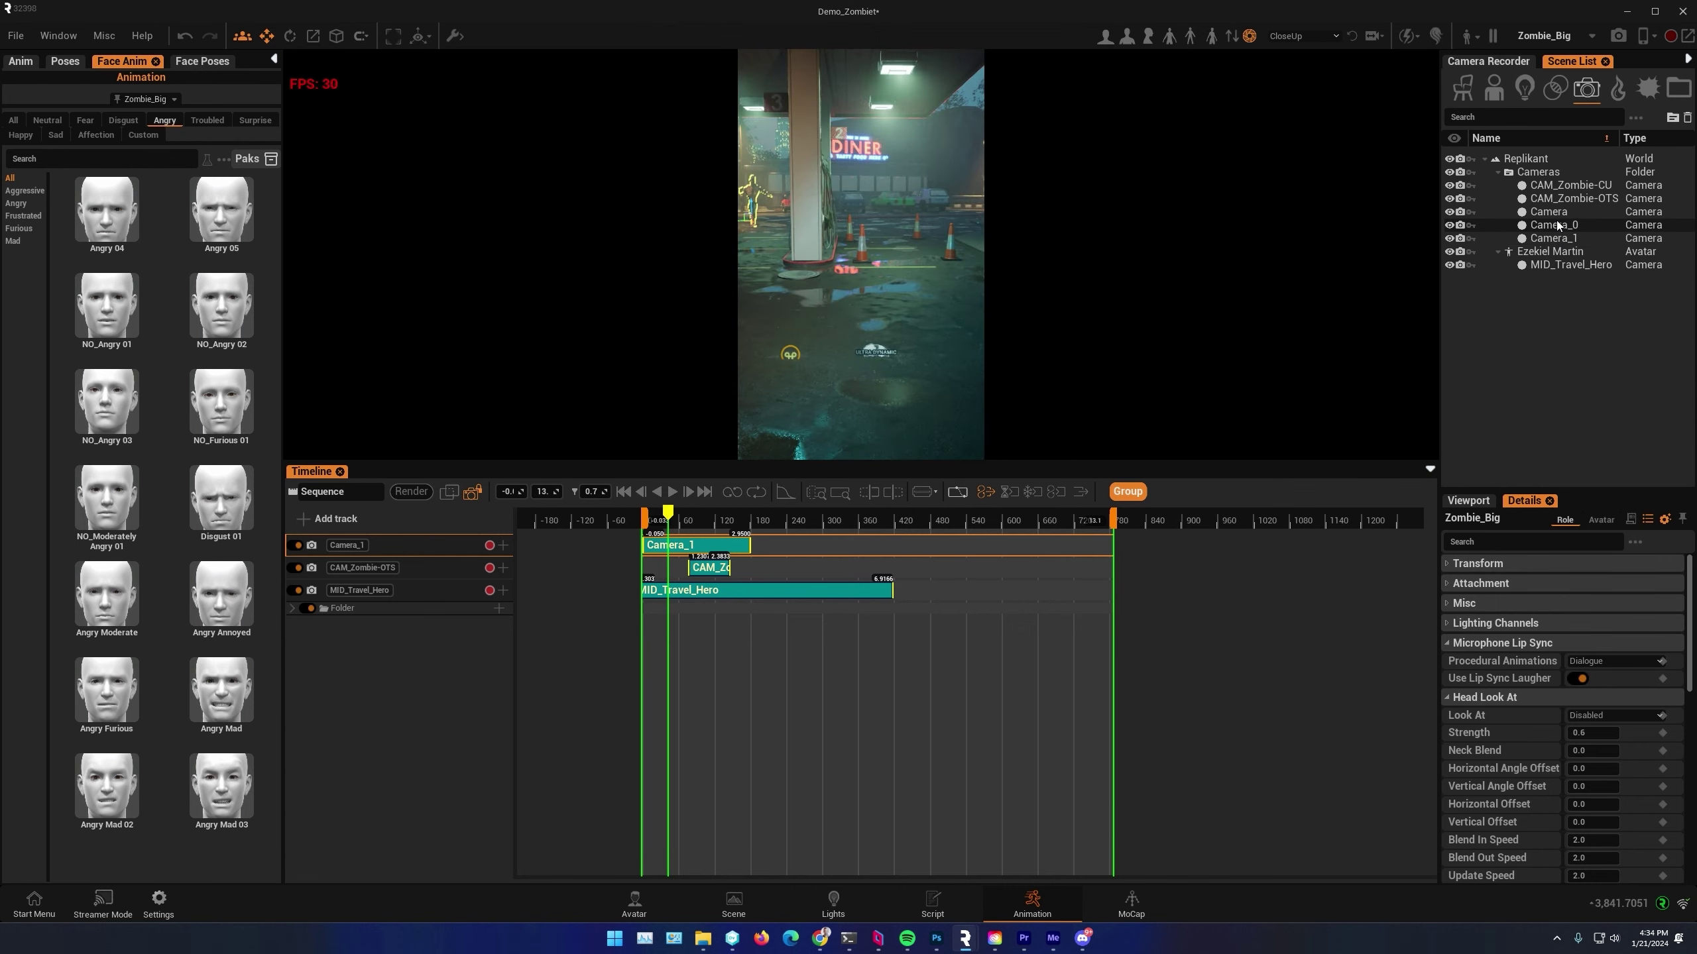
Compare the framings of Camera, CAM_Zombie-OTS, Camera_0 and Camera_1 by viewing the scene through each of them
double_click(1551, 213)
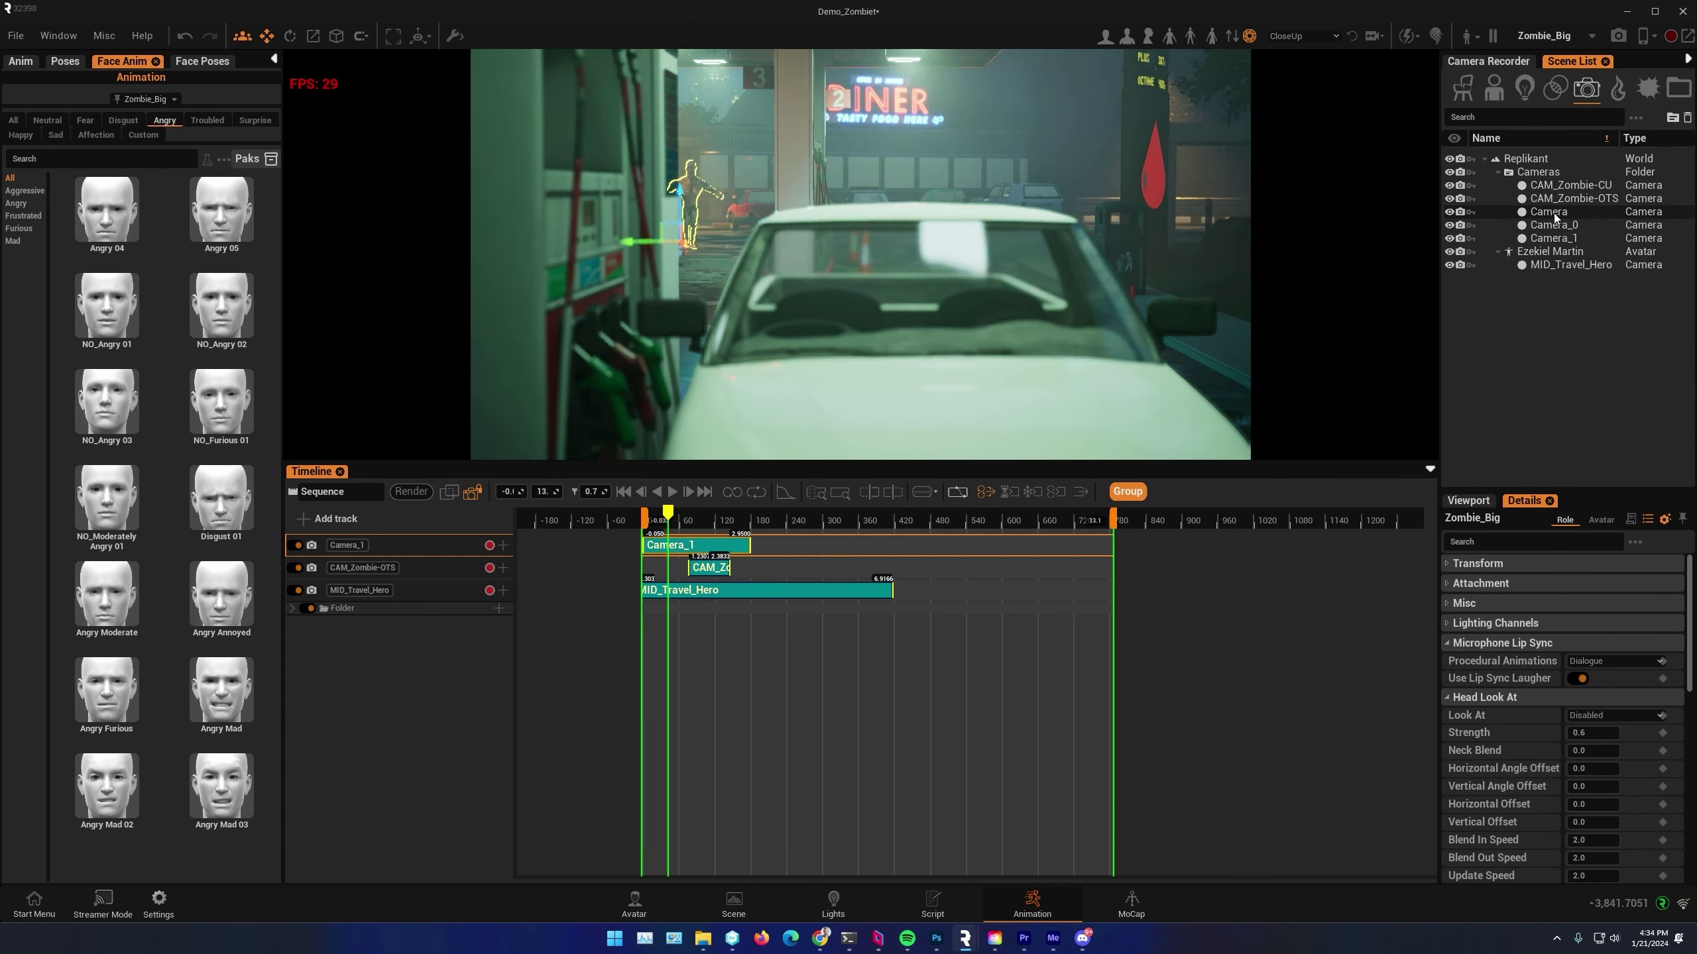
double_click(1558, 199)
double_click(1556, 213)
double_click(1556, 226)
double_click(1556, 239)
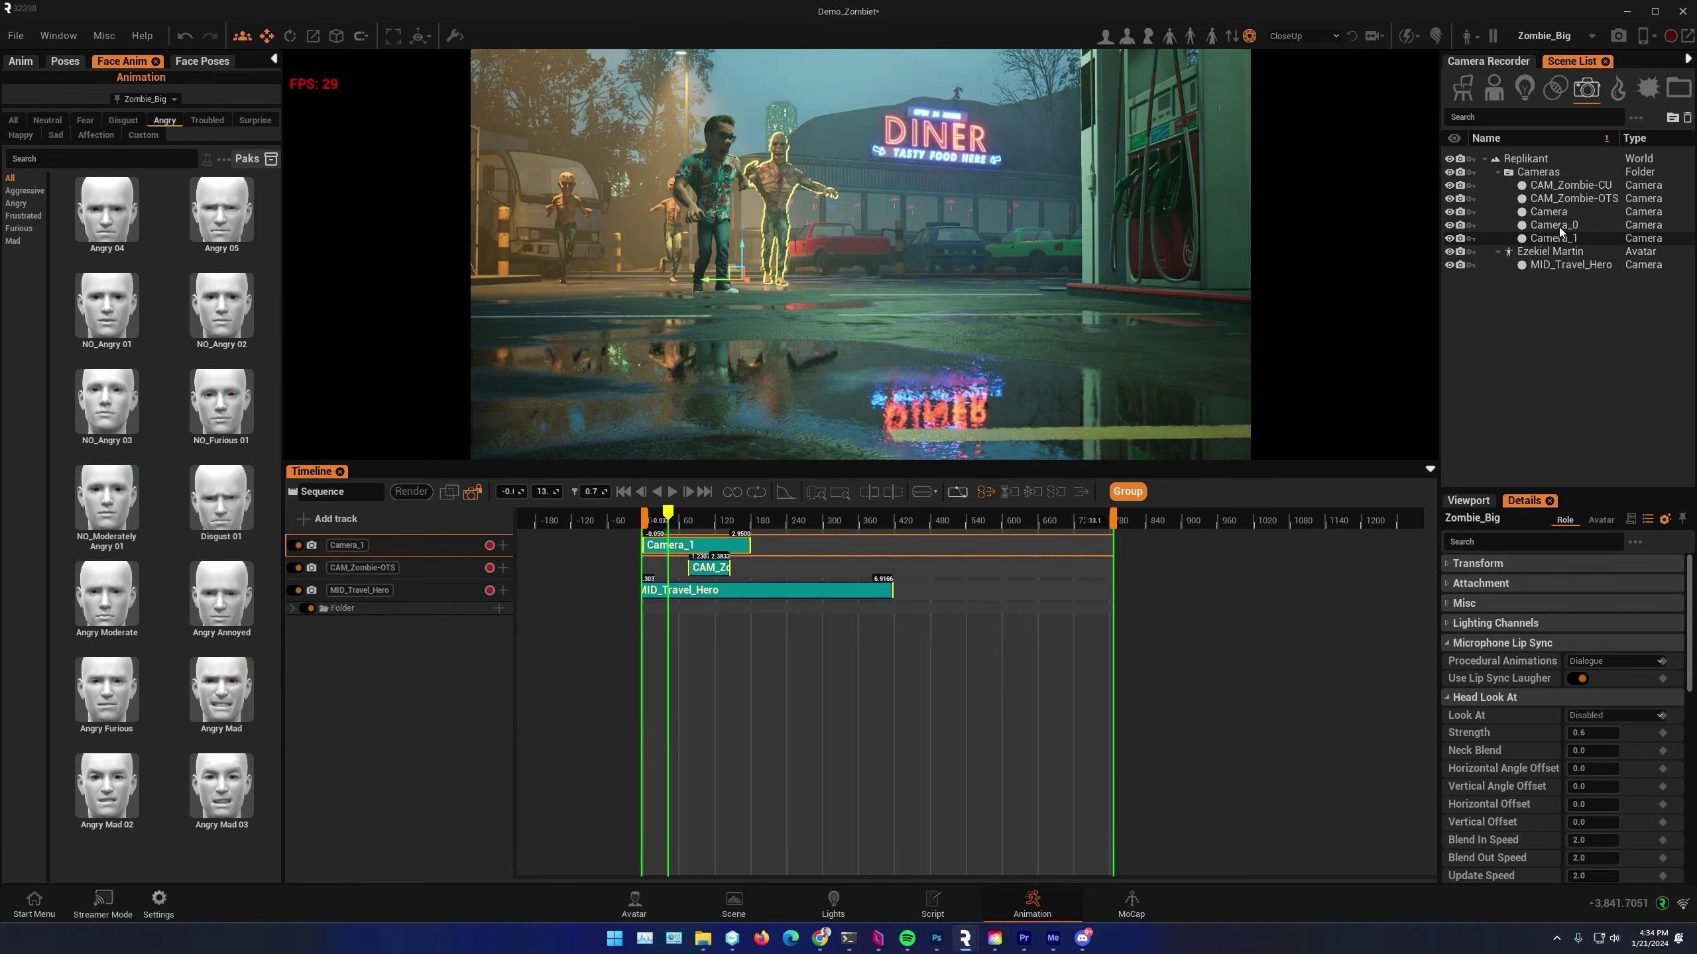
double_click(1556, 213)
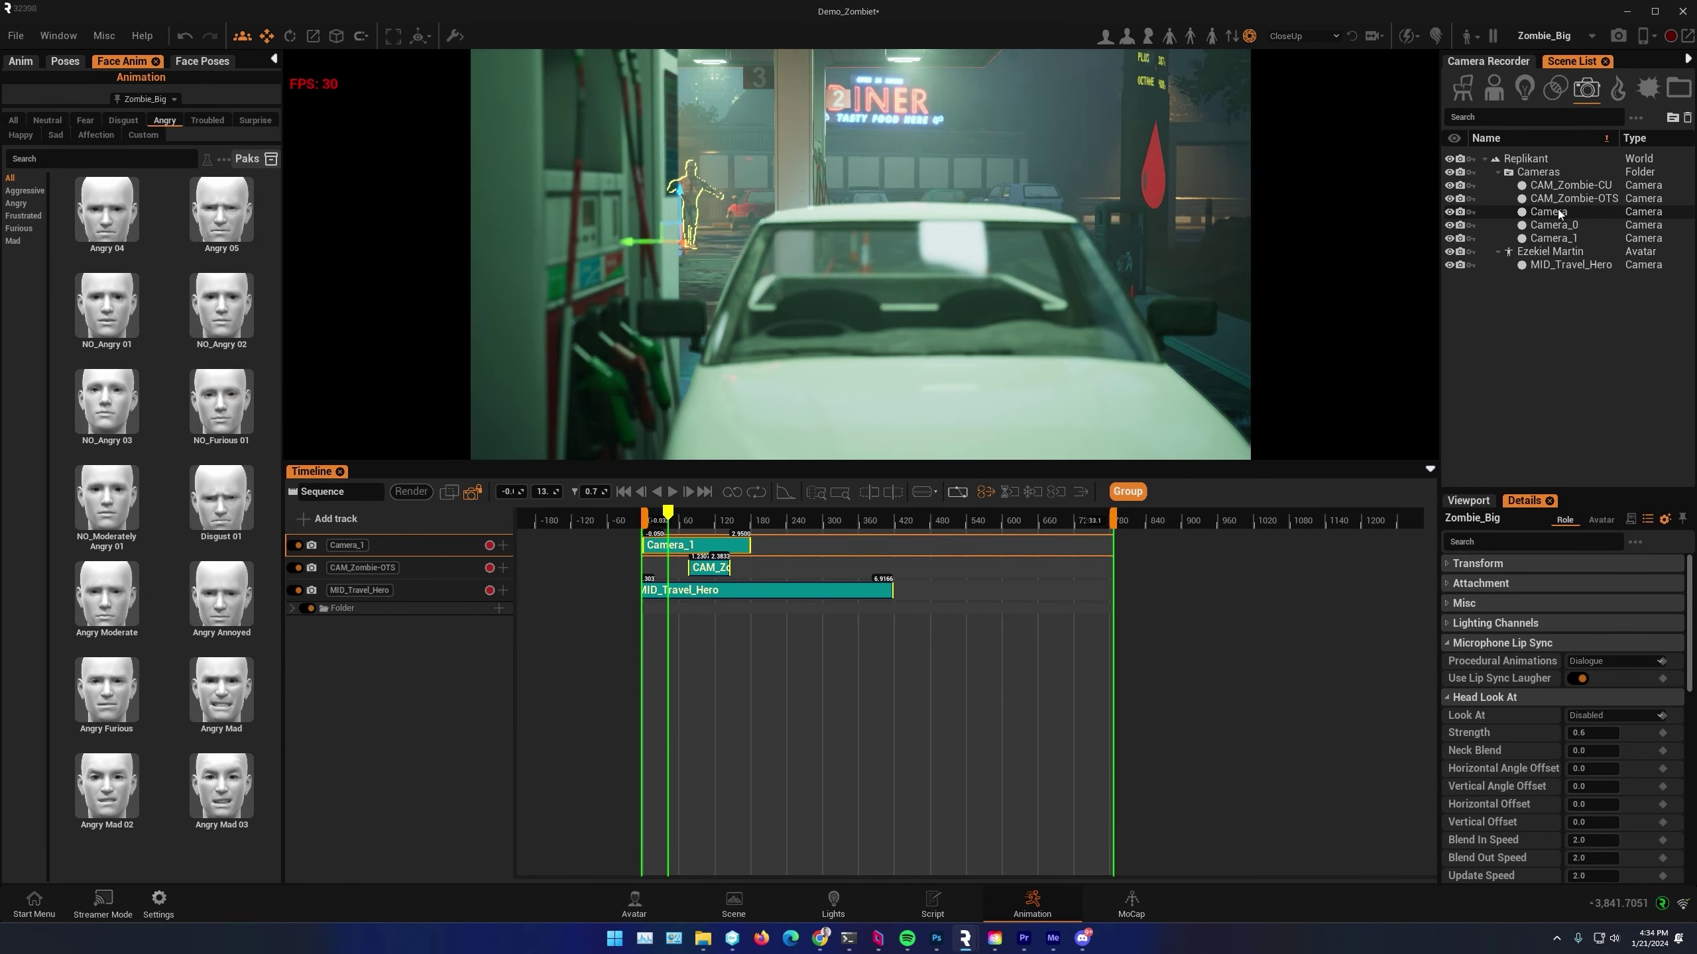
Release the viewport from the timeline's camera cuts and open Camera for preview and editing
left_click(1557, 213)
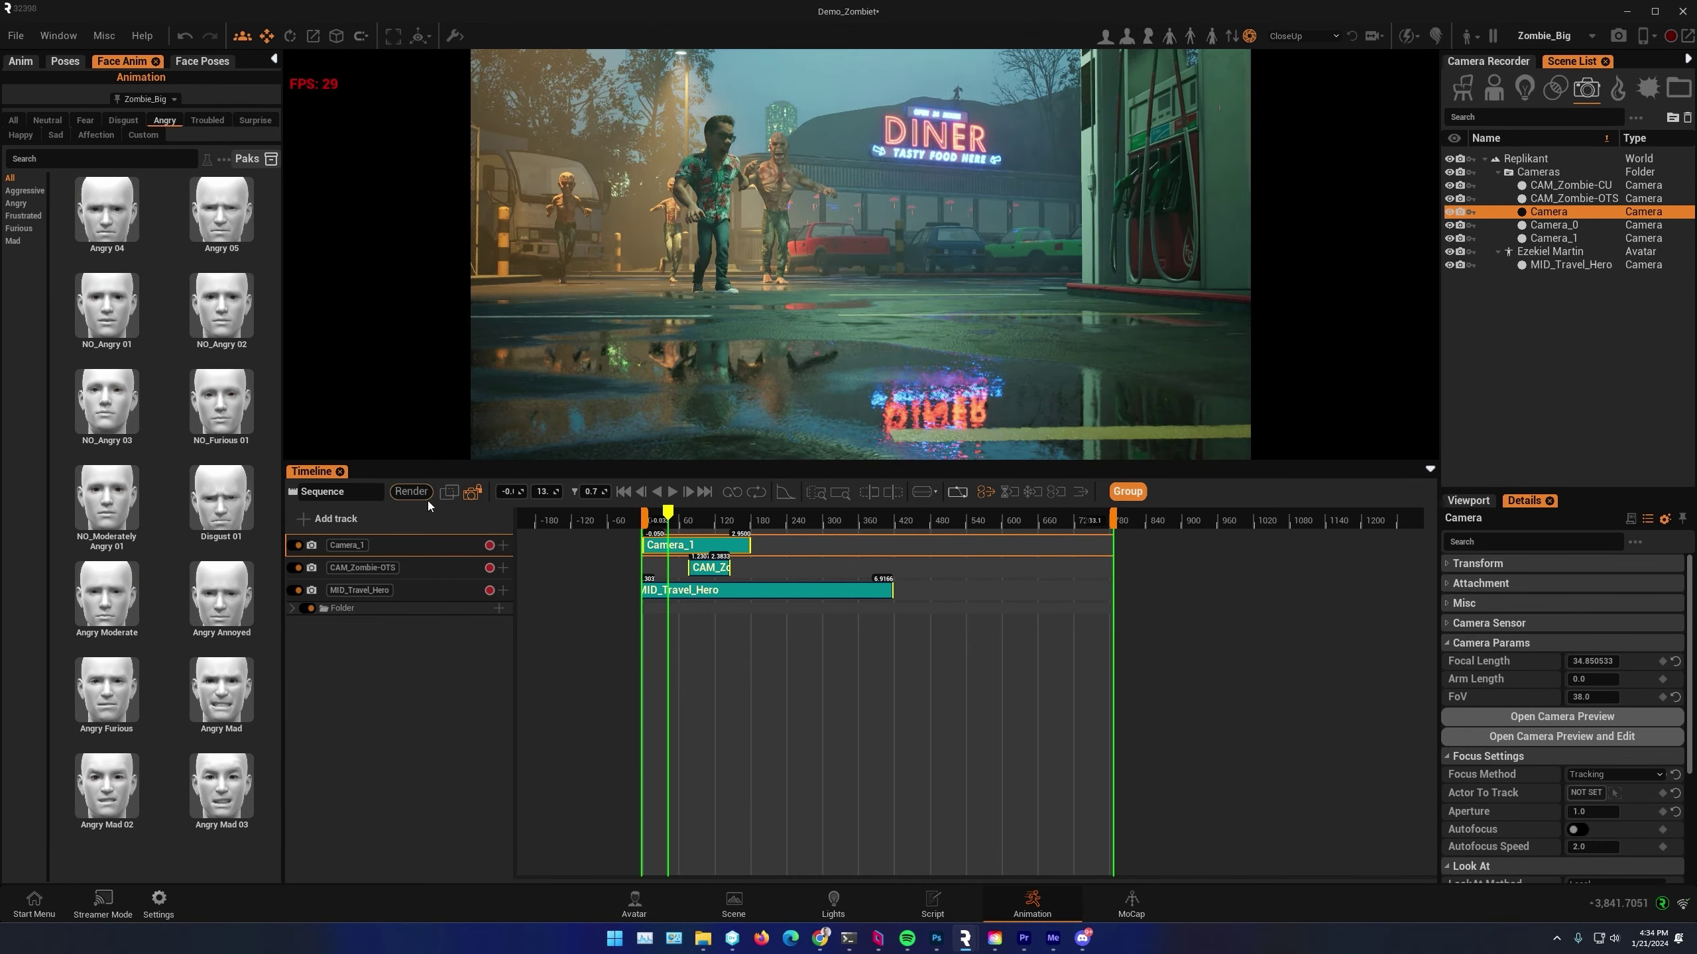
left_click(473, 494)
right_click_drag(1292, 239, 1159, 261)
double_click(1551, 212)
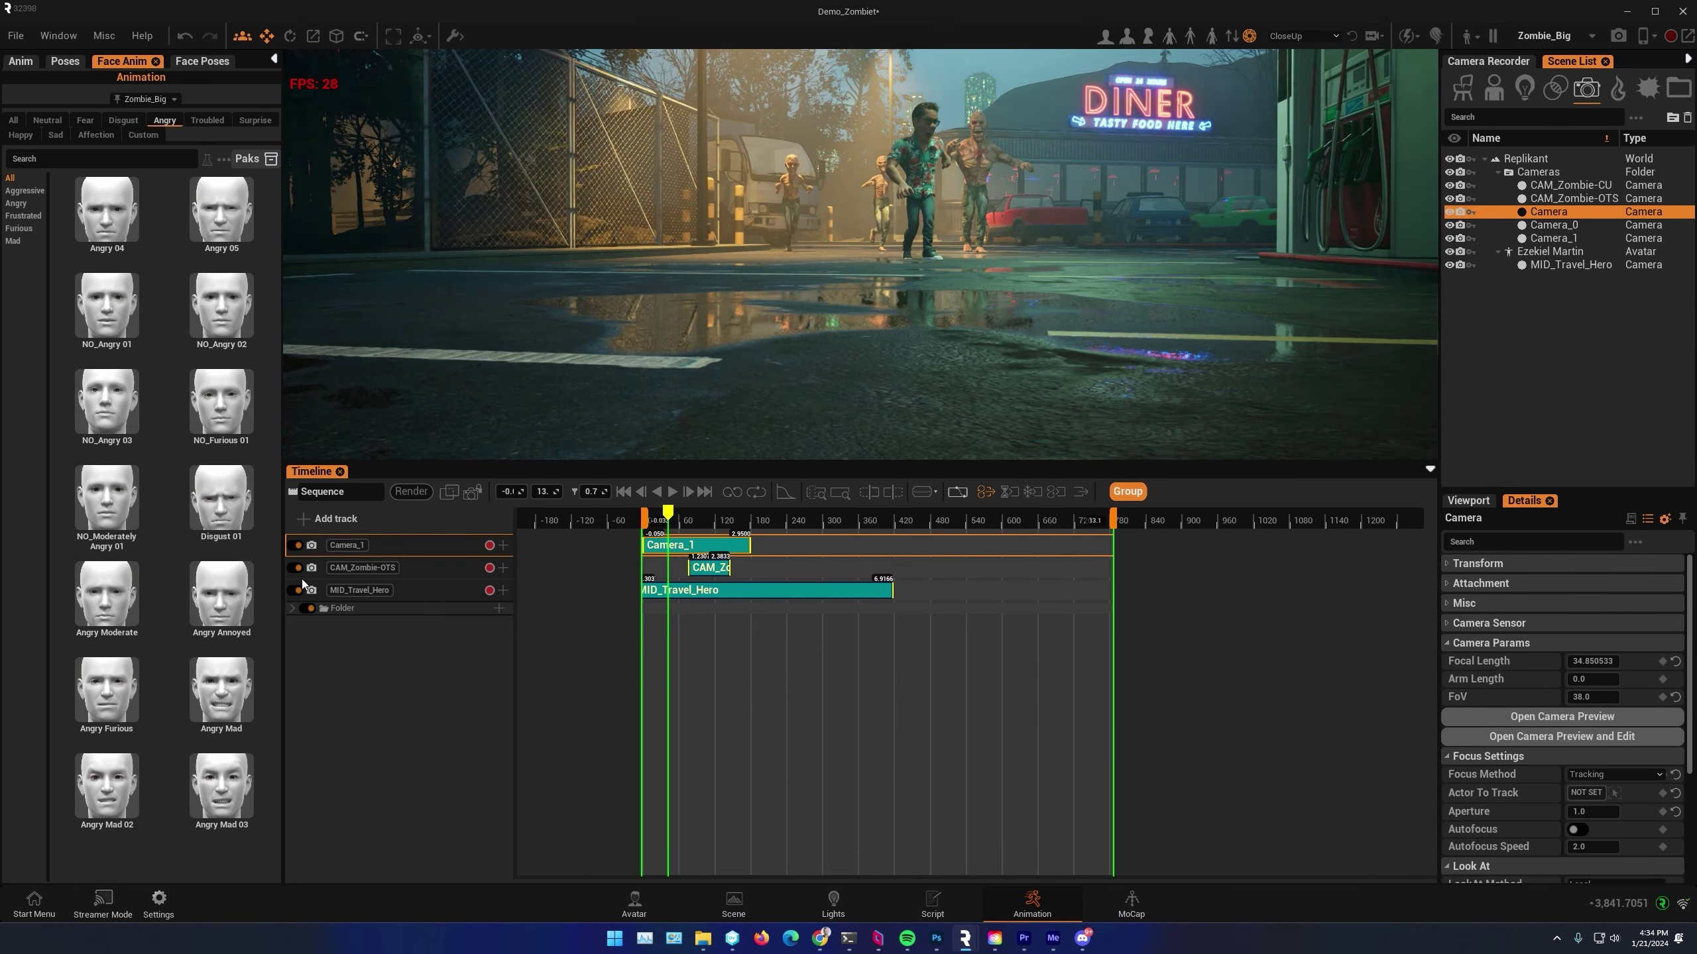
left_click(1567, 717)
double_click(1540, 215)
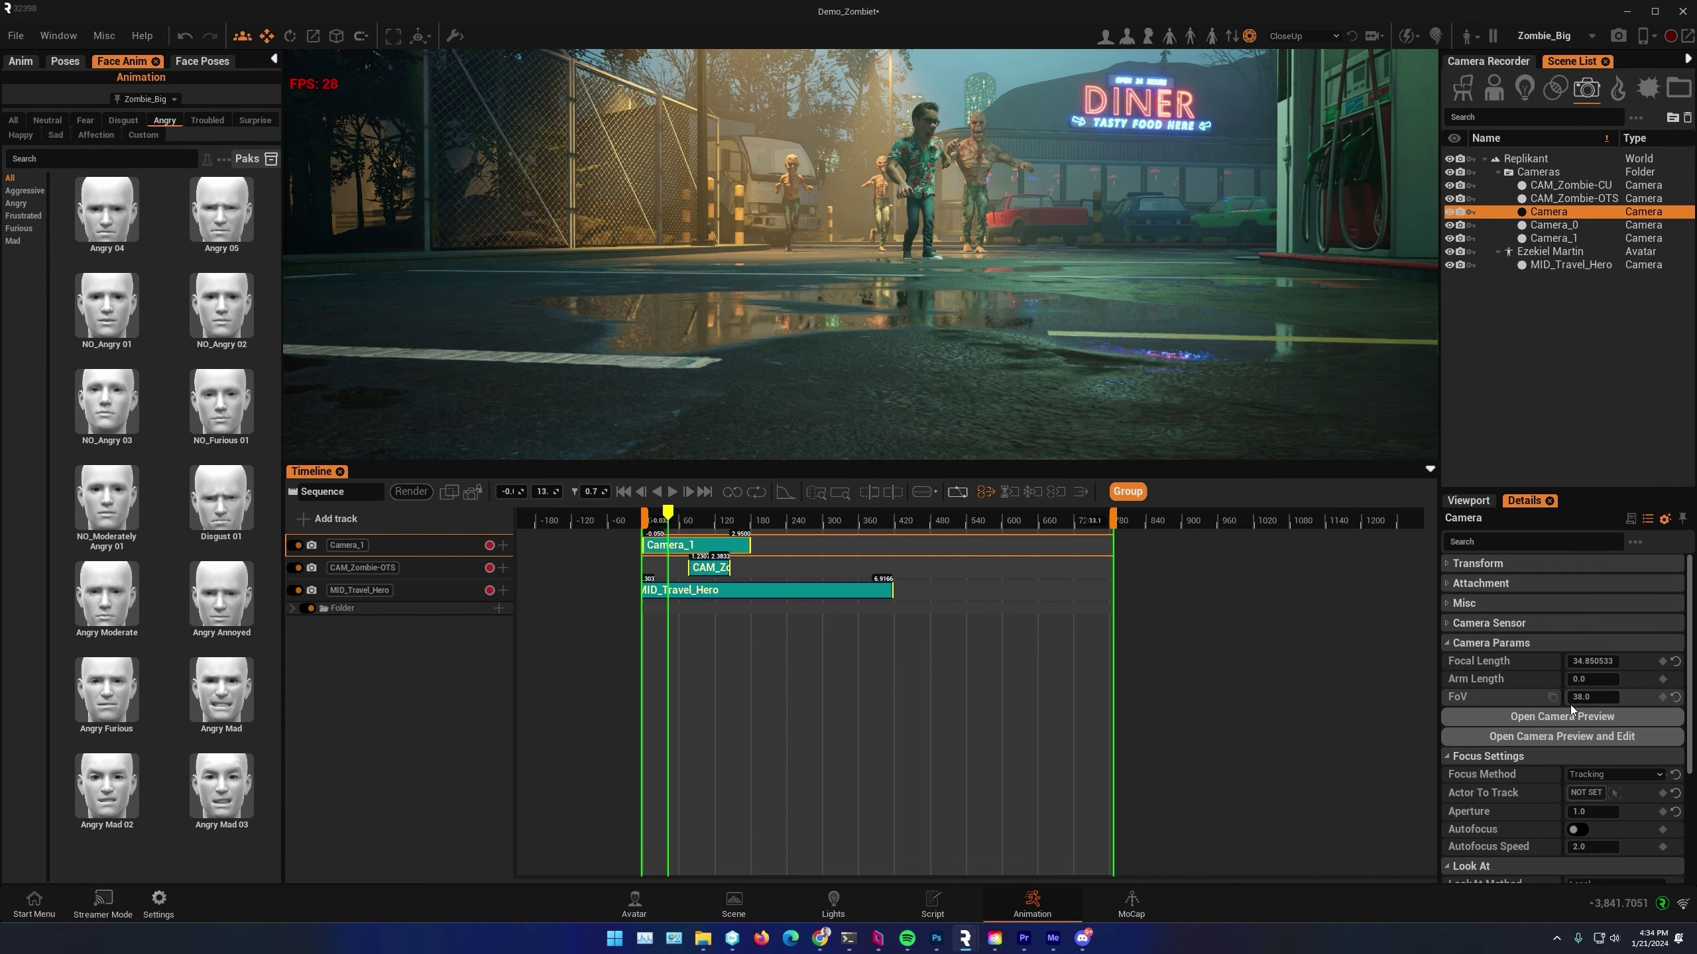
left_click(1564, 737)
Pilot Camera behind the white pickup so it frames the runners beside the pumps over the truck bed, and update the camera
key("d")
right_click_drag(860, 267, 614, 264)
key("d")
key("a")
key("w")
key("g")
key("w")
key("g")
key("d")
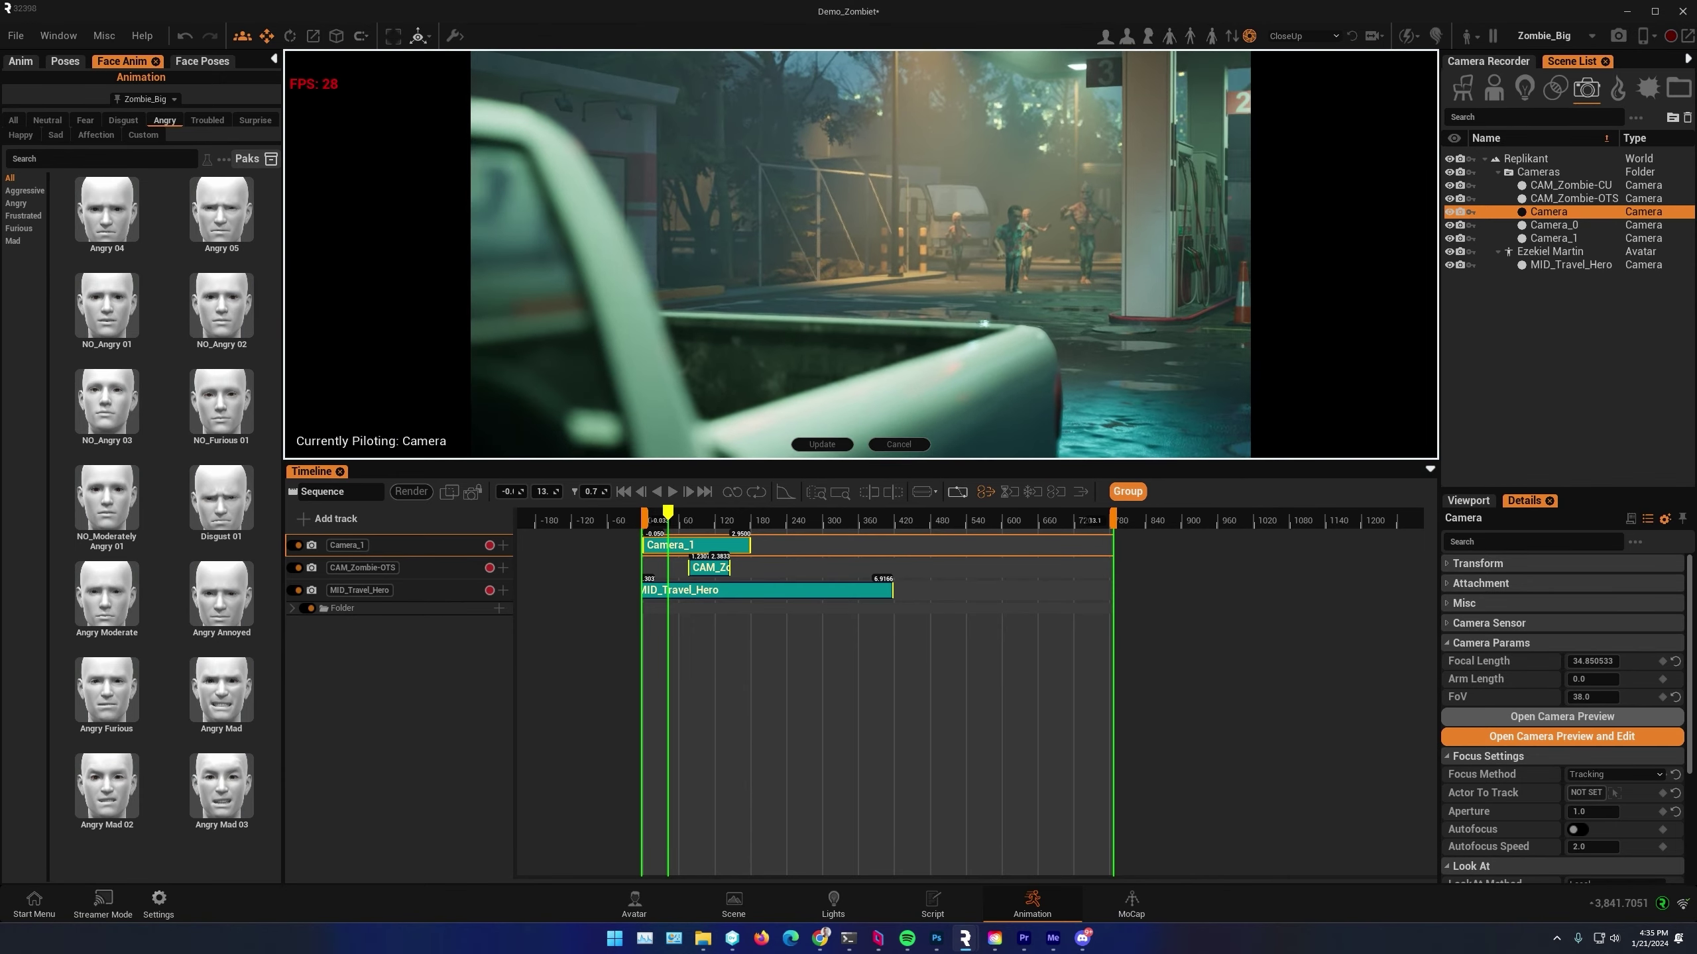
left_click(822, 444)
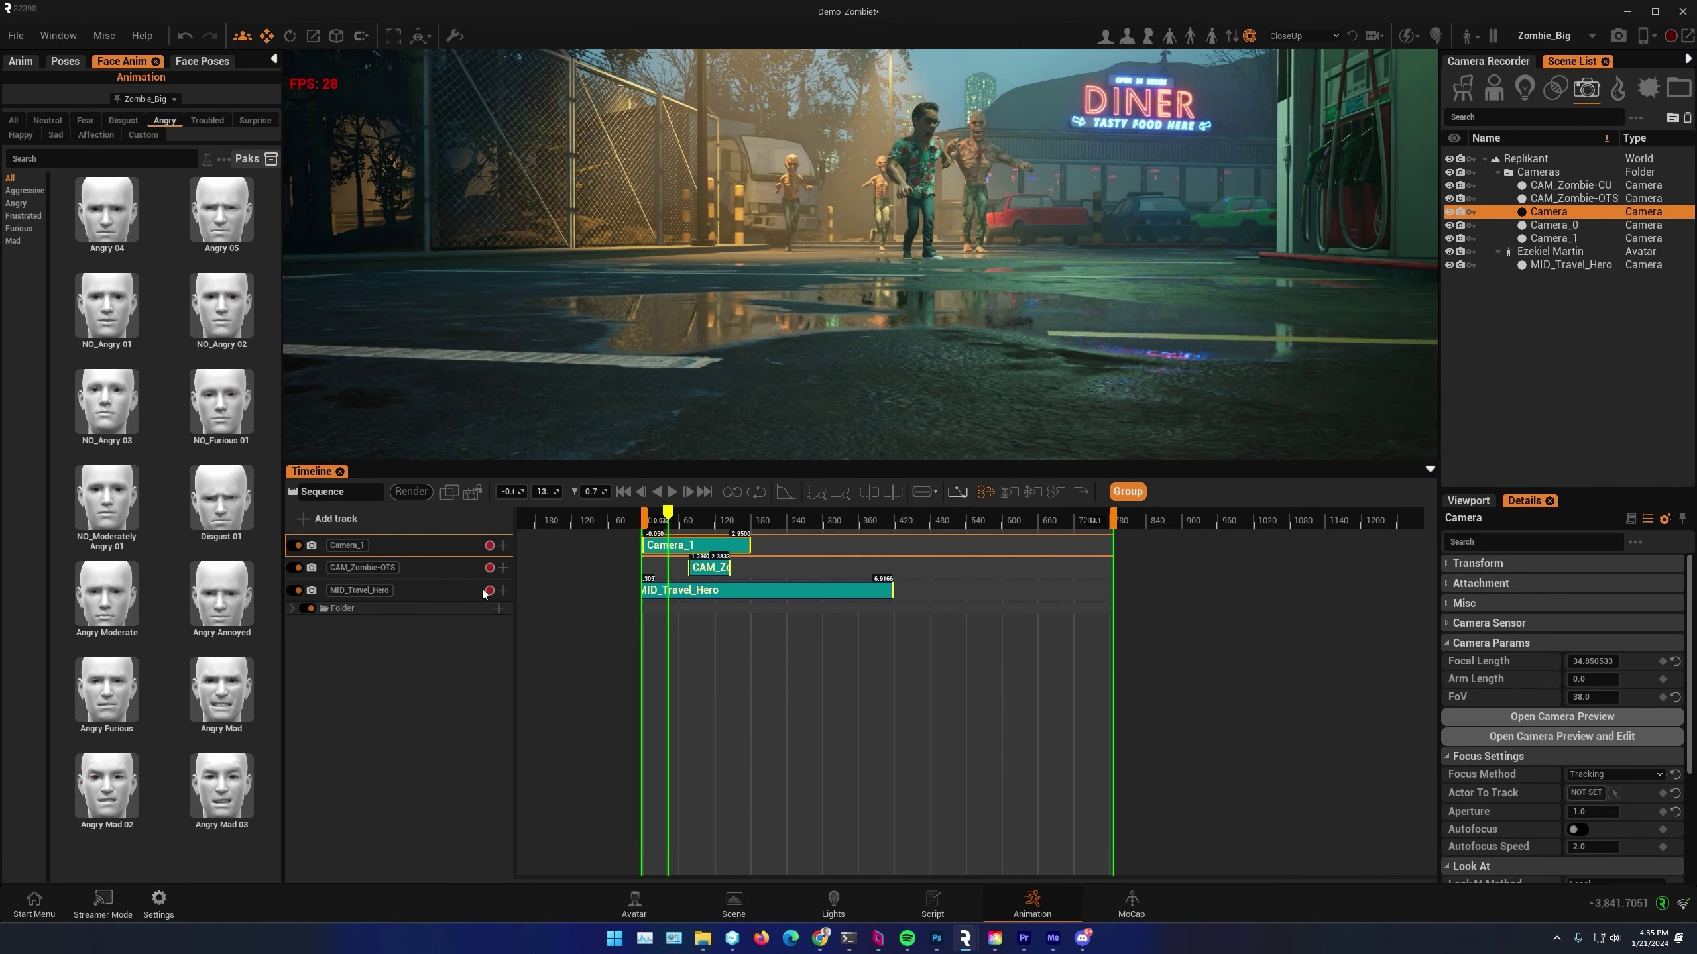
Rename the repositioned camera as CAM_Car and add it to the timeline as a track
double_click(1548, 212)
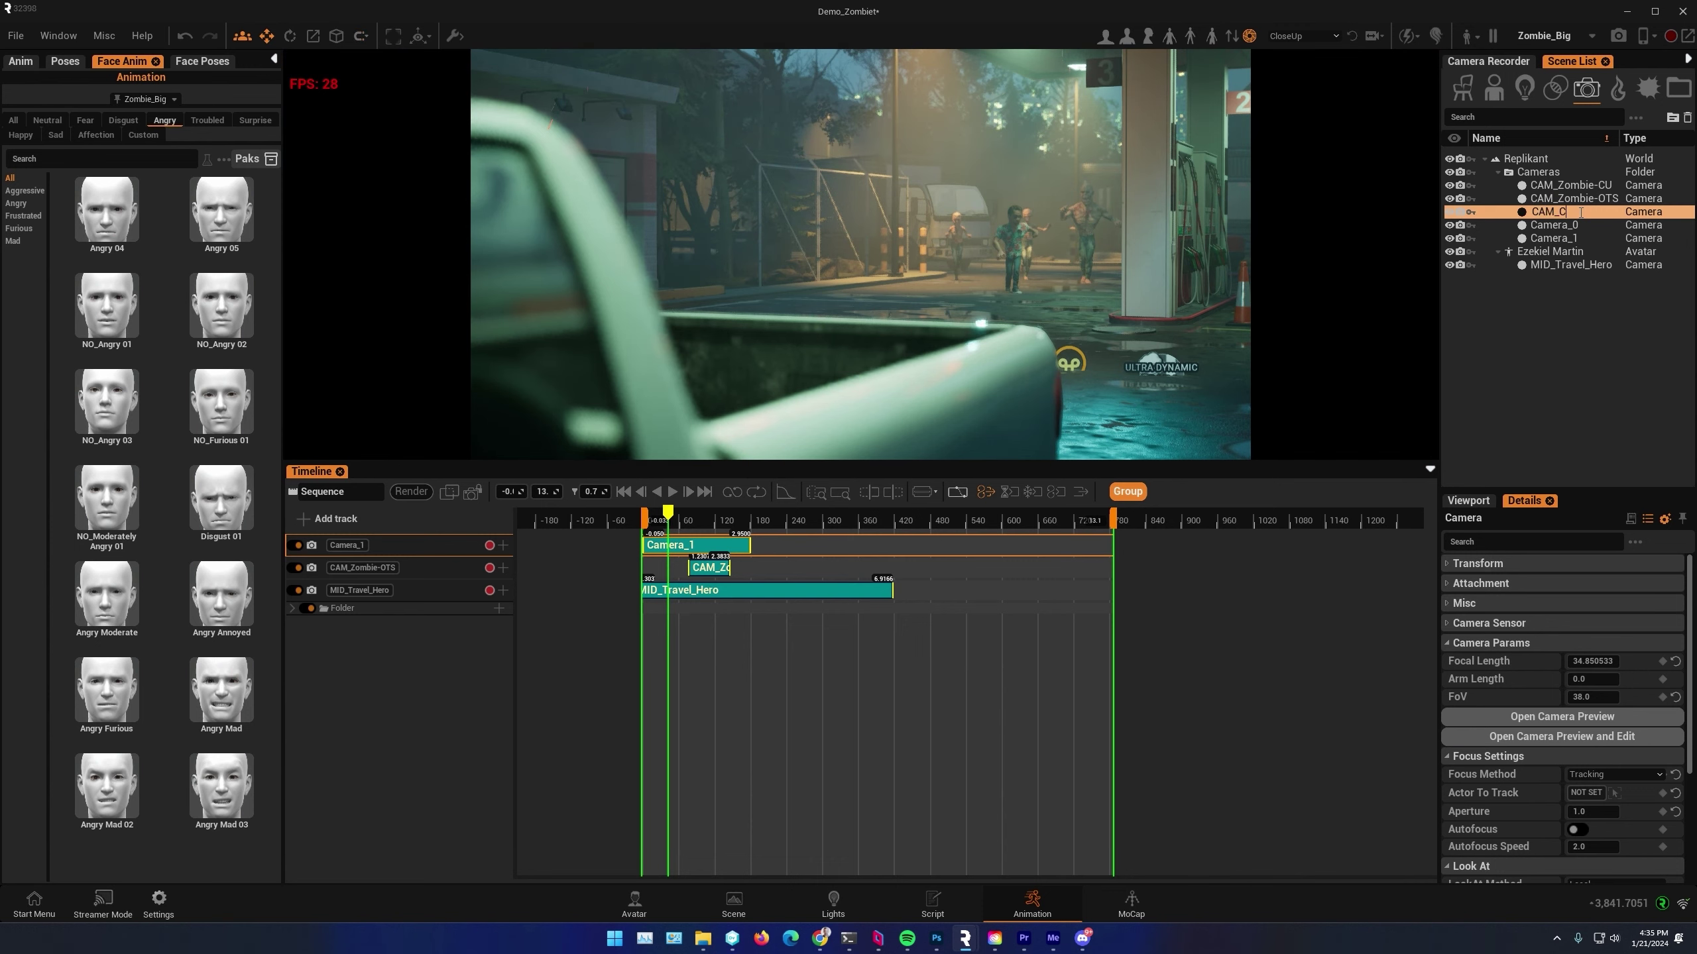
key("Return")
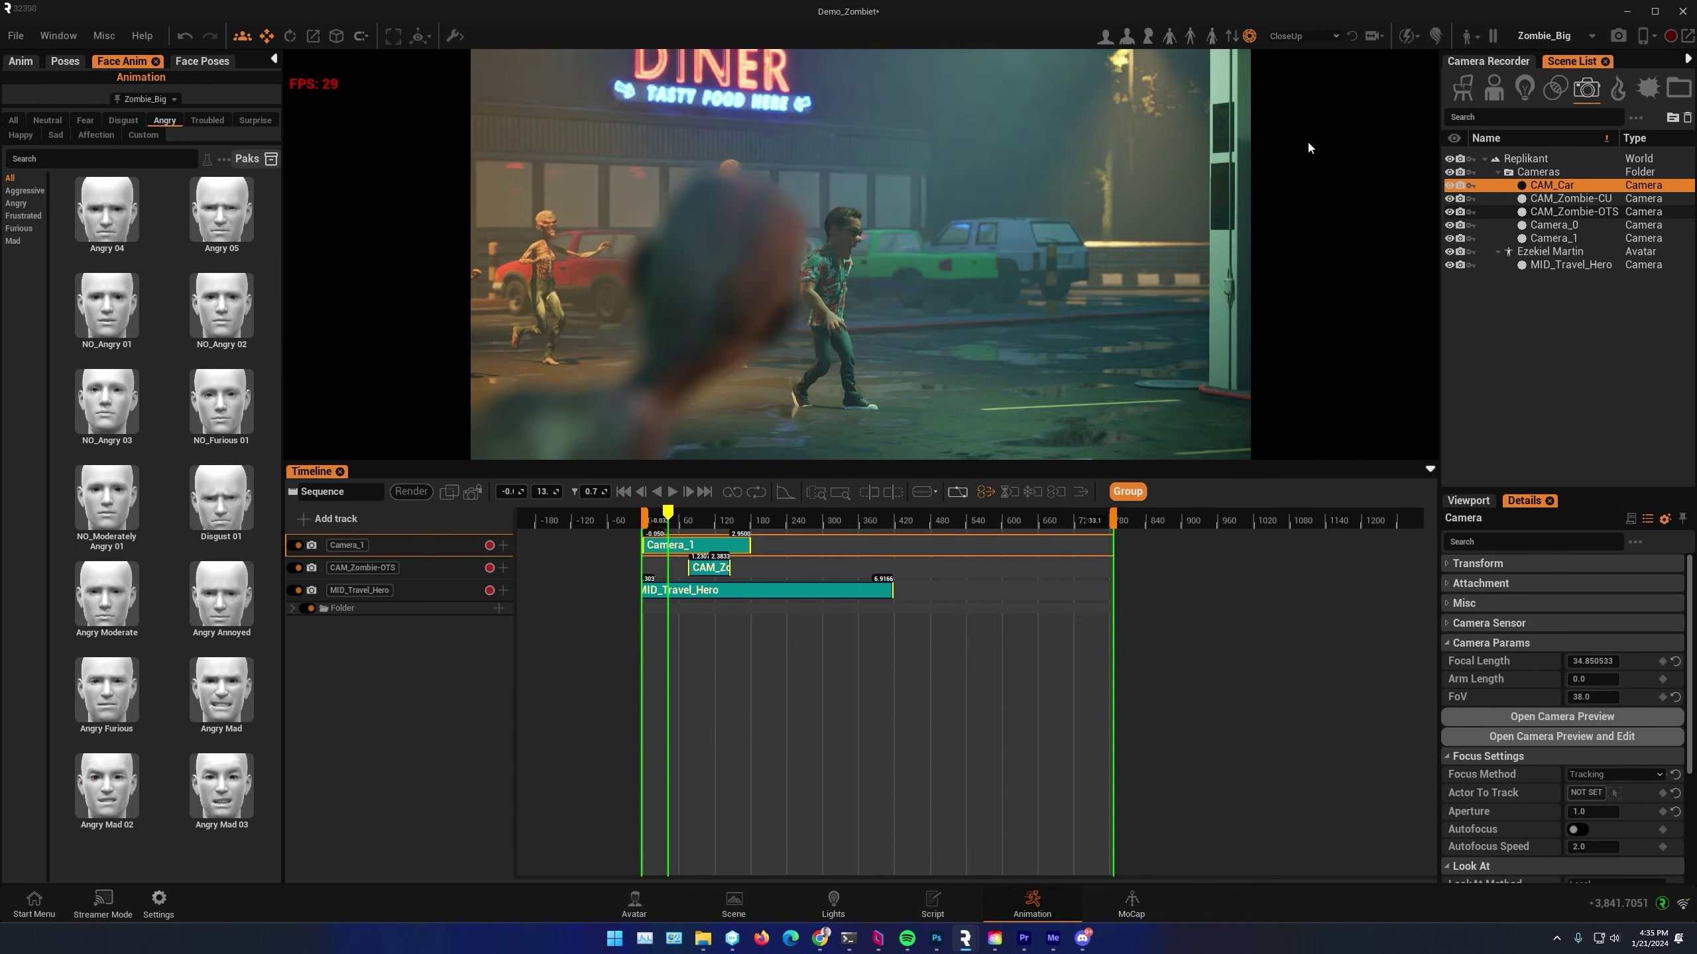
left_click(329, 519)
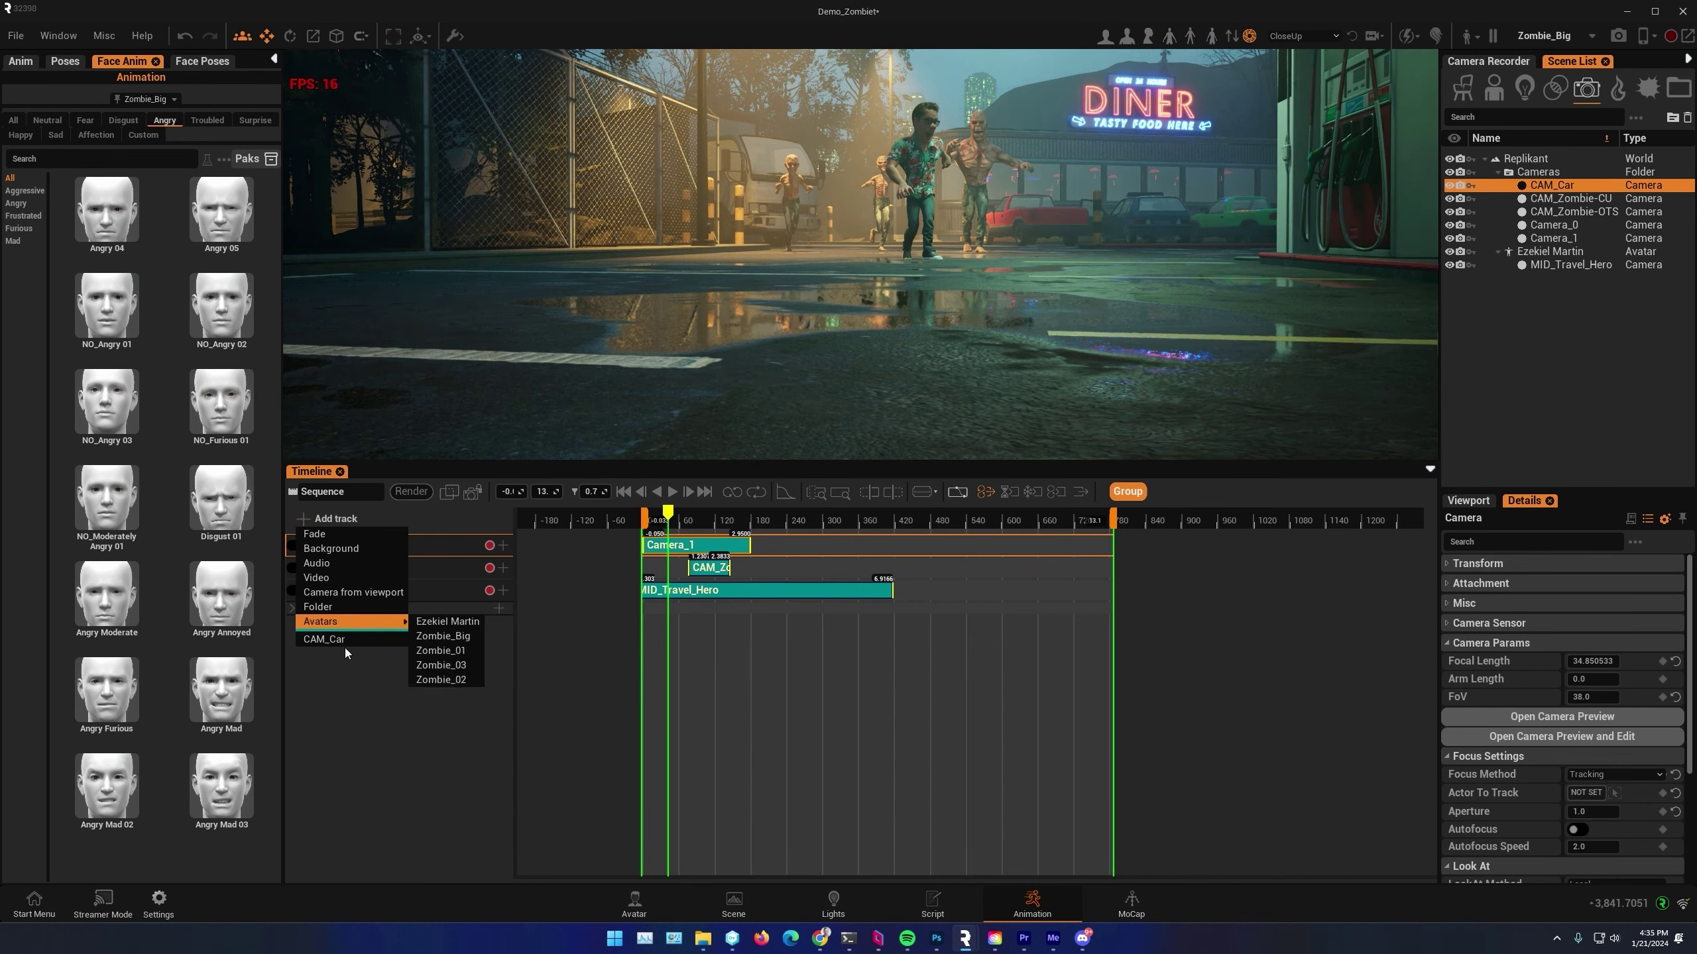
left_click(324, 639)
Move the CAM_Car track above Camera_1 and shorten its clip to cover only the opening moments of the chase
left_click_drag(775, 515, 710, 522)
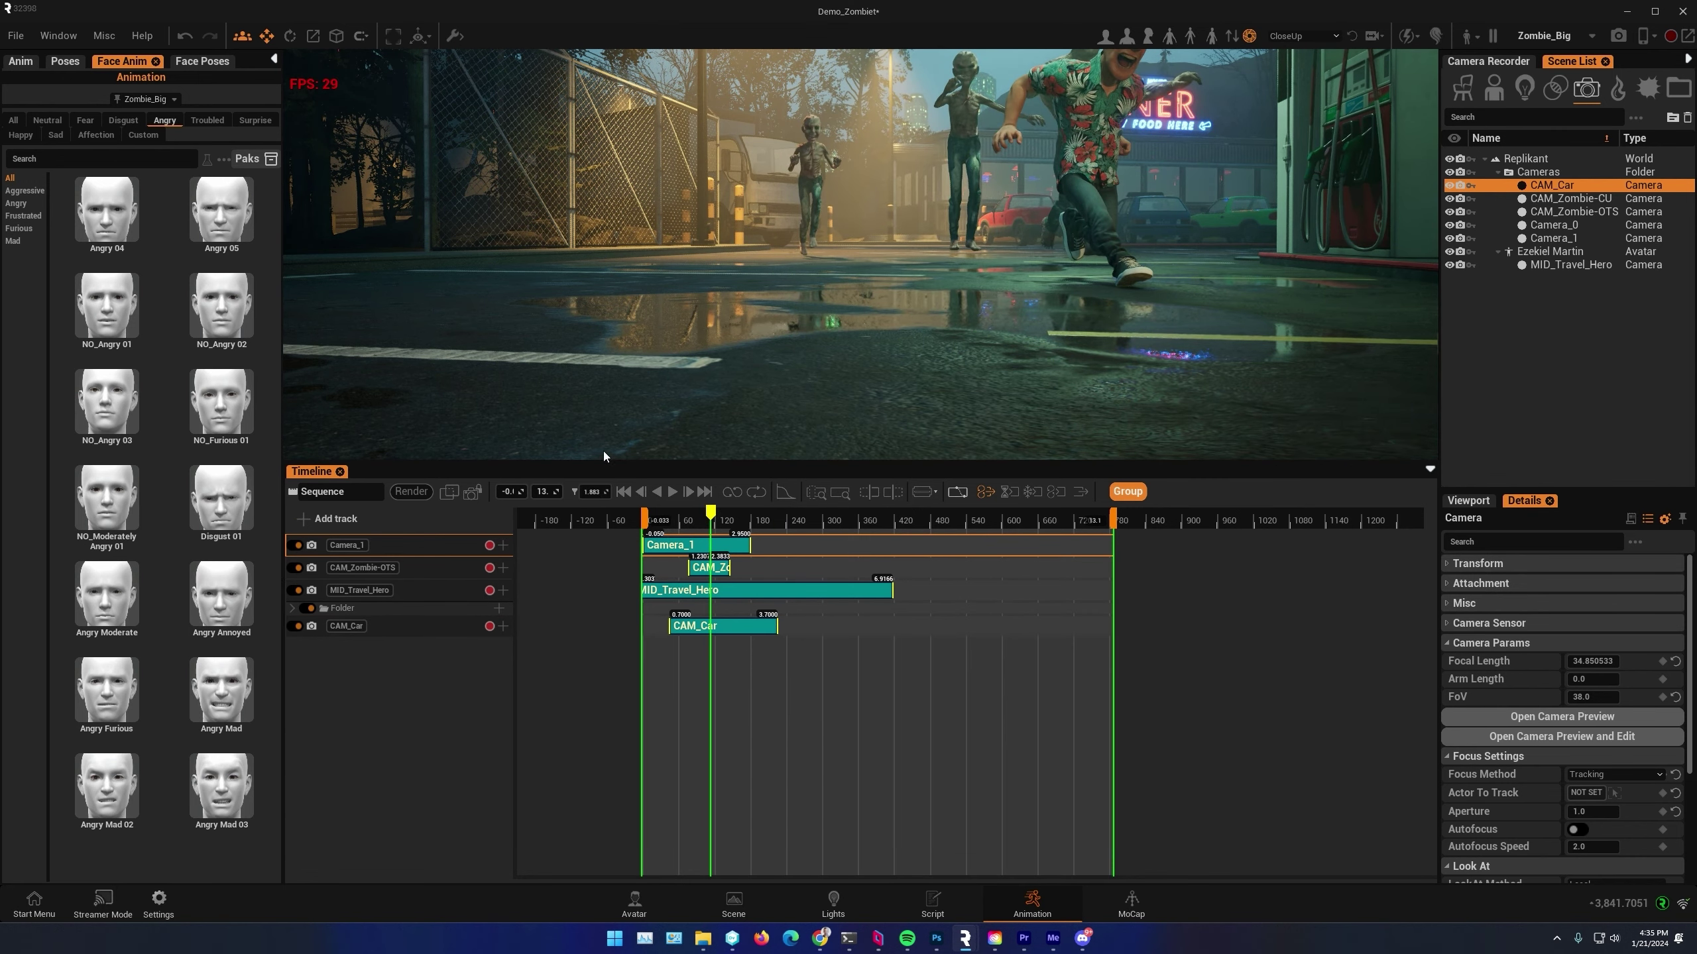
left_click(473, 492)
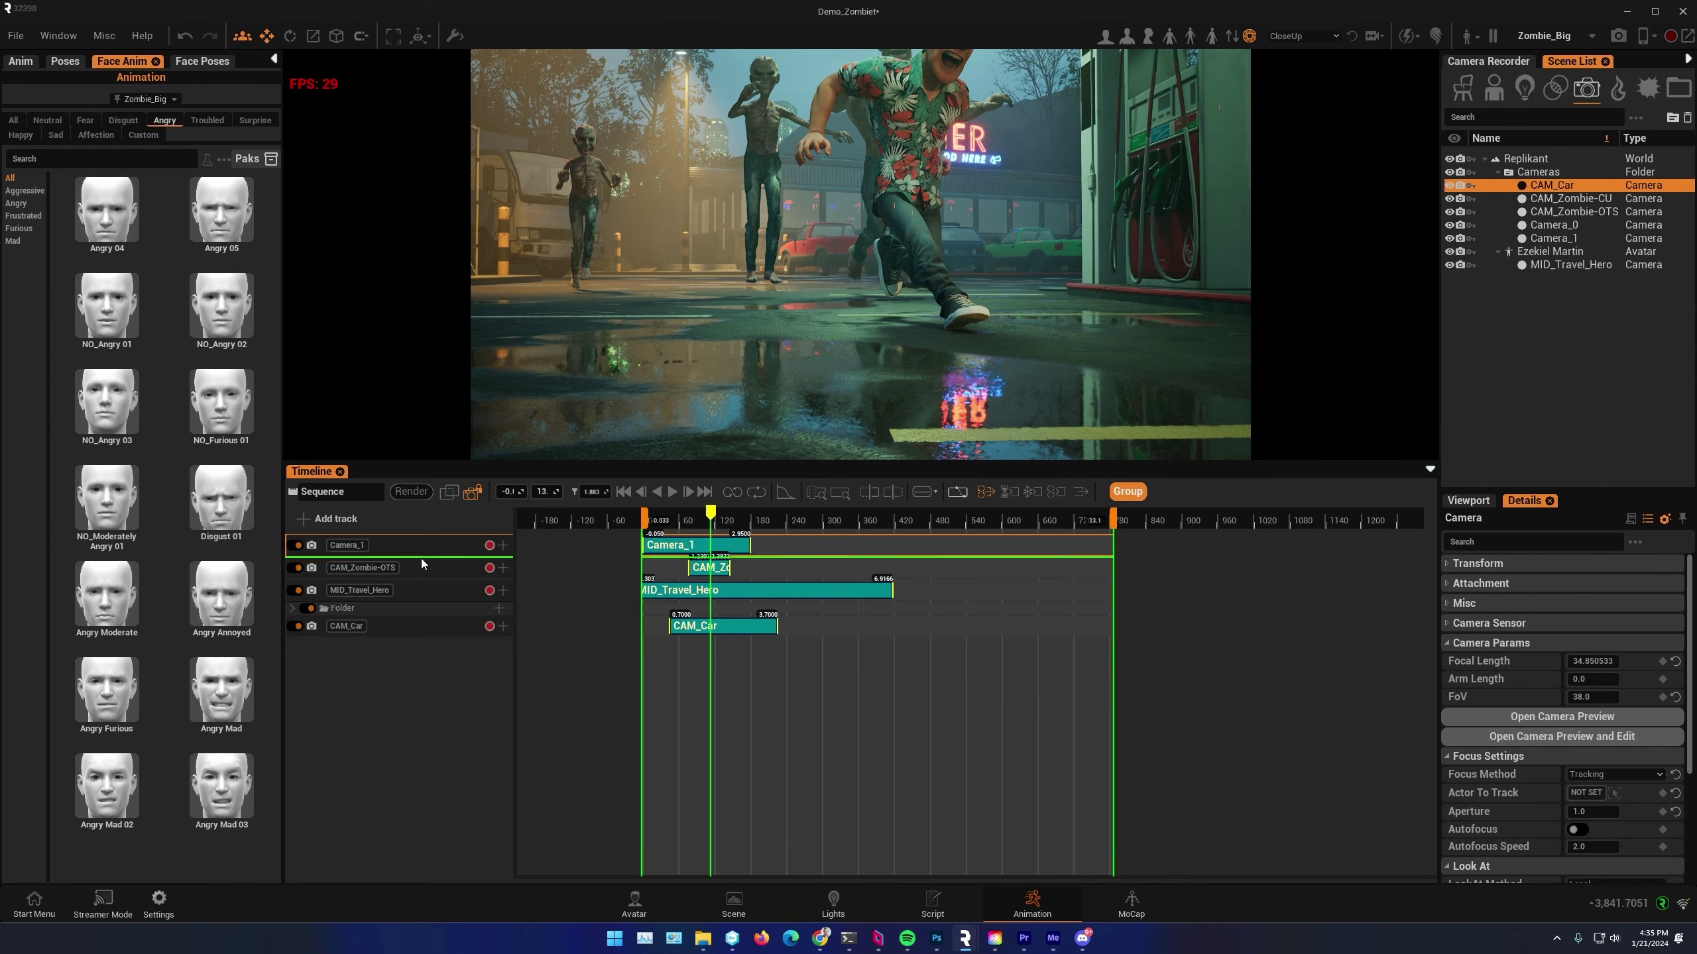
left_click_drag(418, 544, 418, 538)
left_click_drag(703, 516, 664, 542)
mouse_move(667, 513)
left_mouse_down()
mouse_move(742, 515)
mouse_move(652, 516)
mouse_move(668, 518)
left_mouse_up()
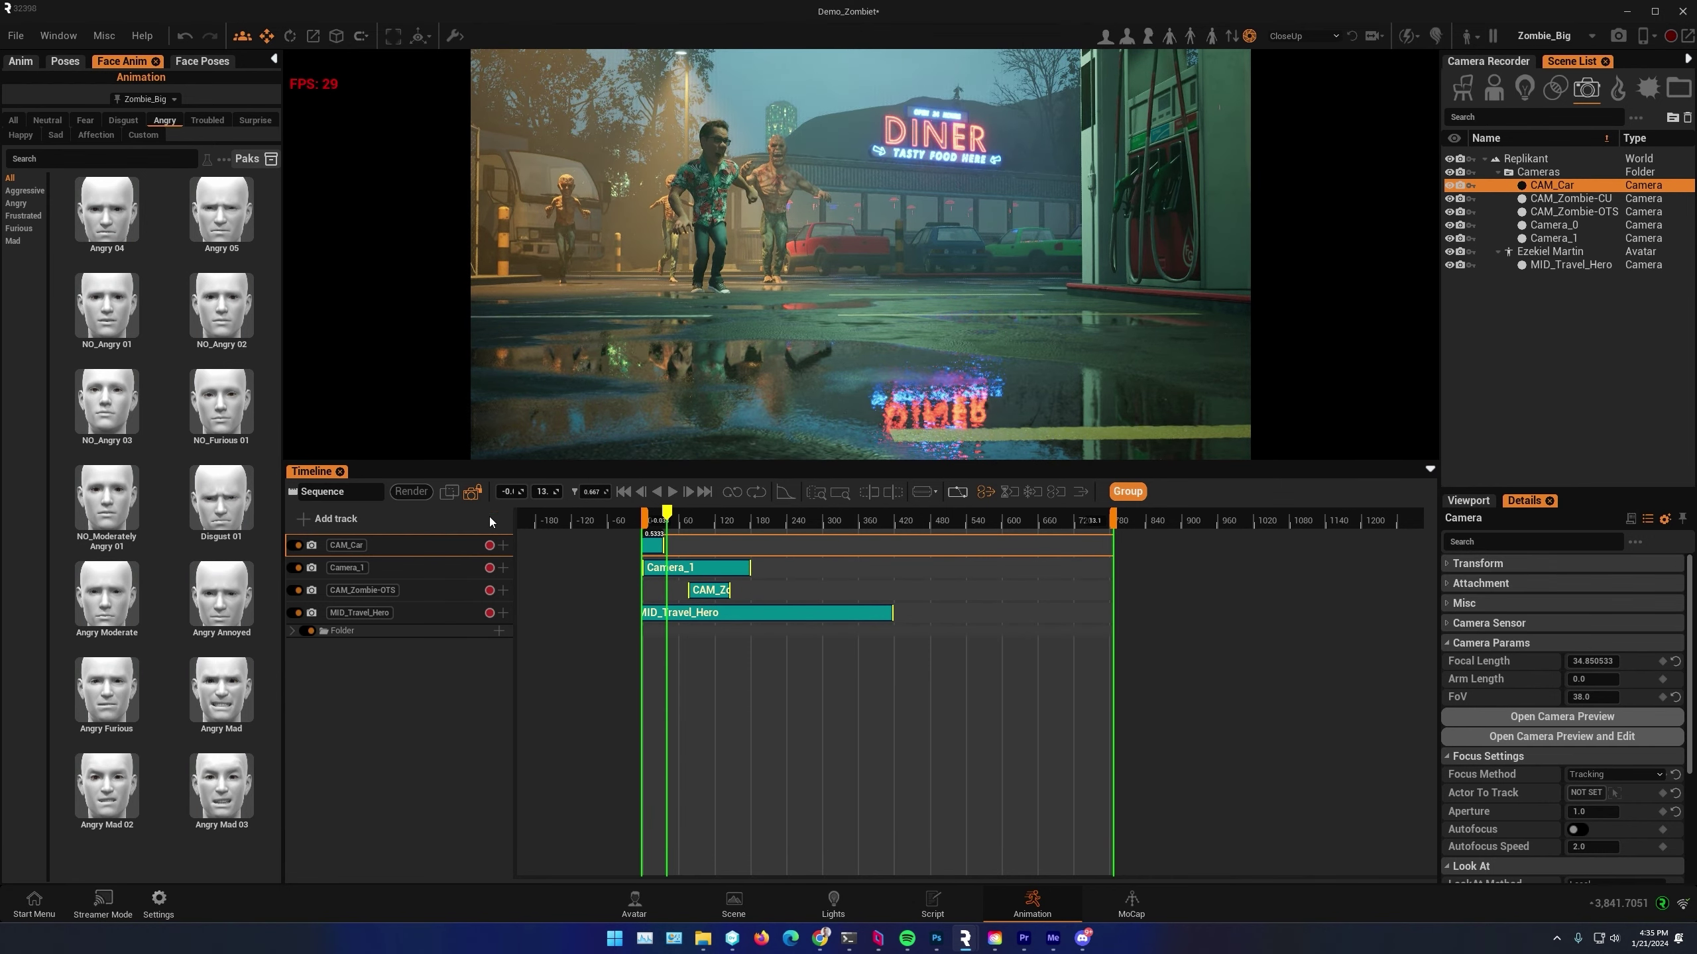
Release the viewport from the camera cuts and fly to the zombie in front of the neon OPEN sign
left_click(476, 497)
right_click_drag(602, 374, 695, 334)
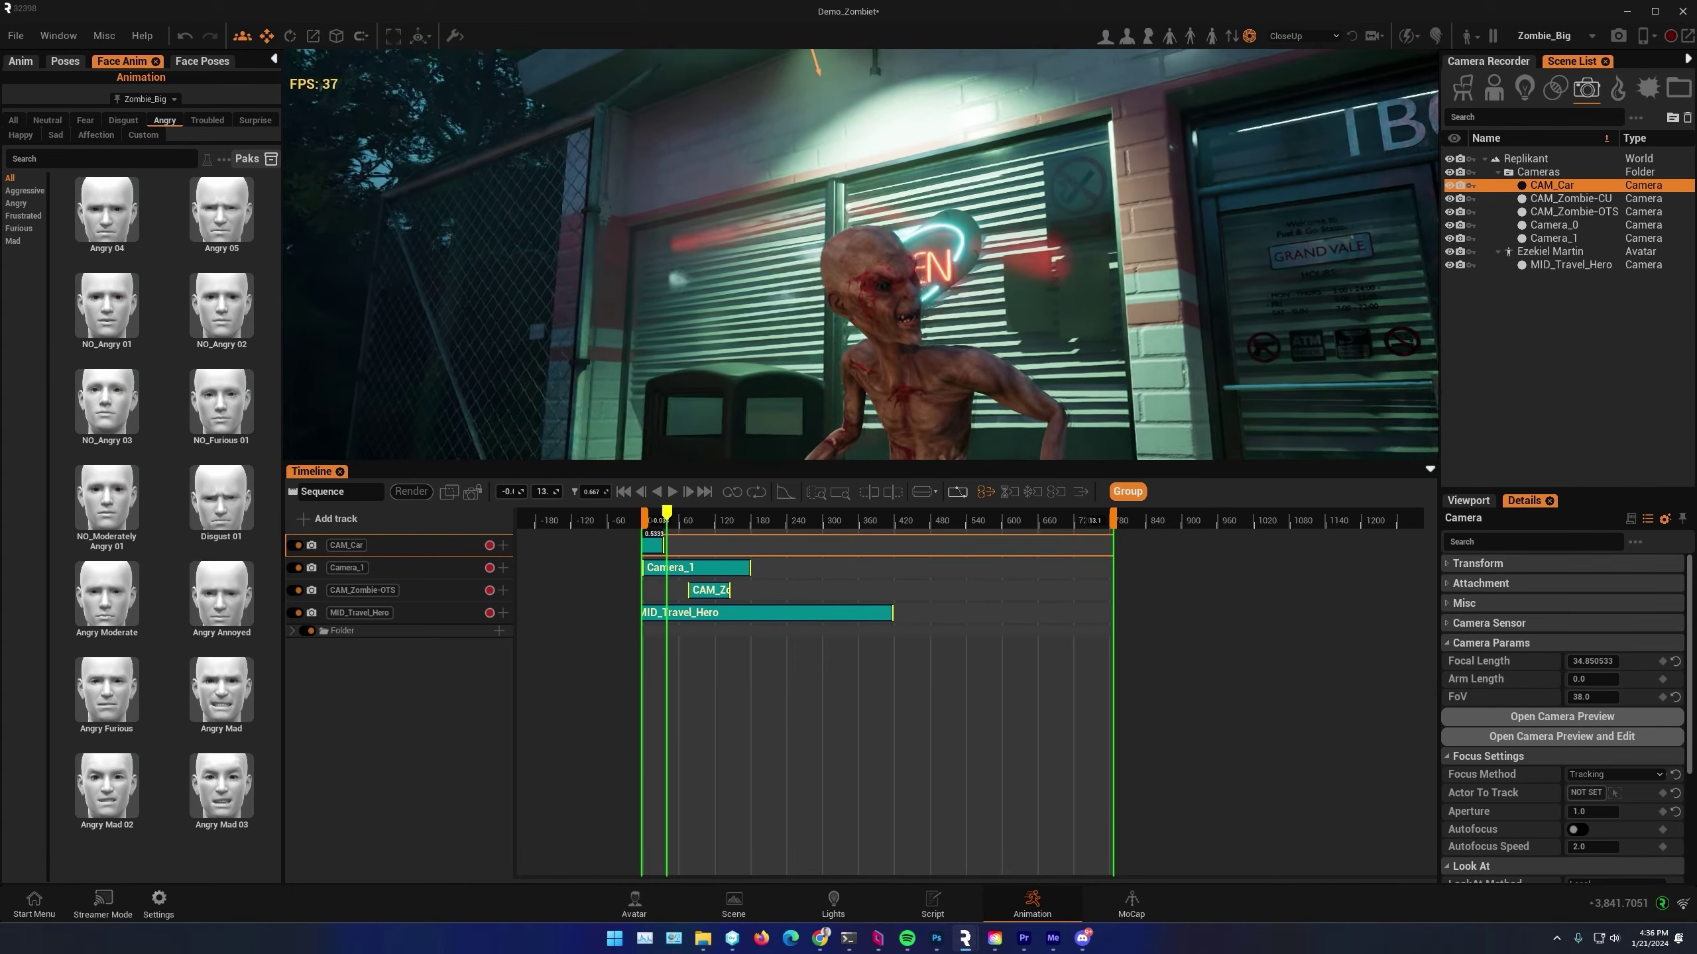
left_click(730, 572)
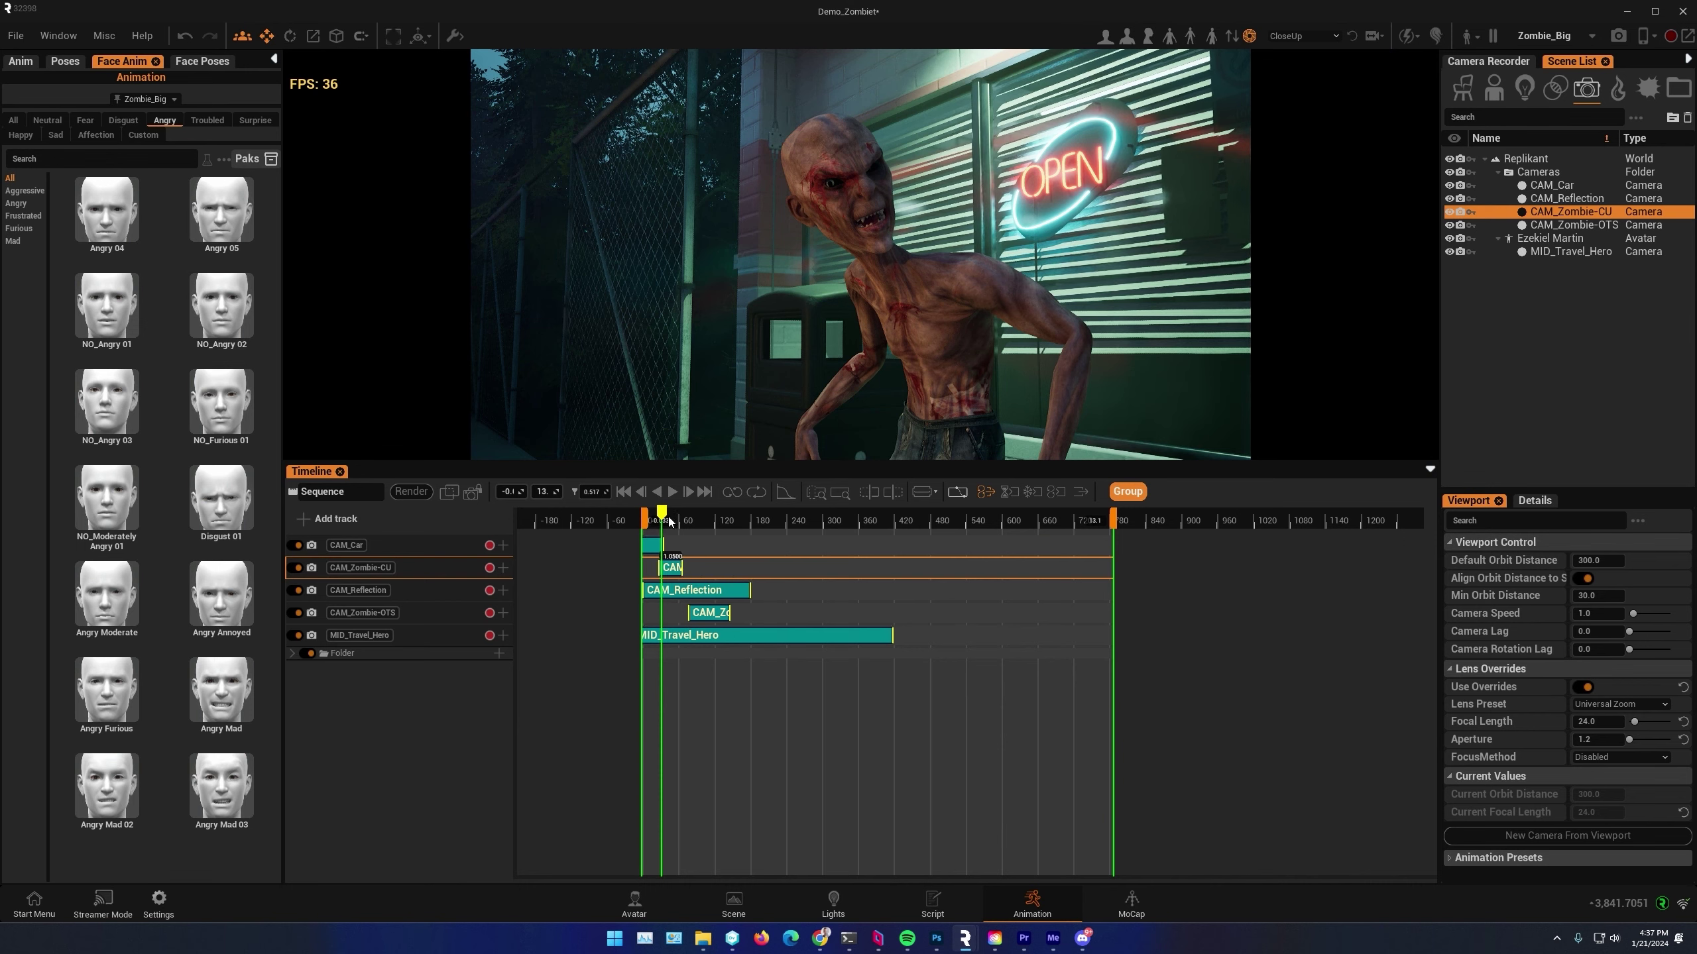
Set CAM_Zombie-CU's focus method to Tracking with Zombie_02 as the tracked actor and an aperture of 1.2
mouse_move(668, 520)
left_mouse_down()
mouse_move(695, 520)
mouse_move(667, 522)
left_mouse_up()
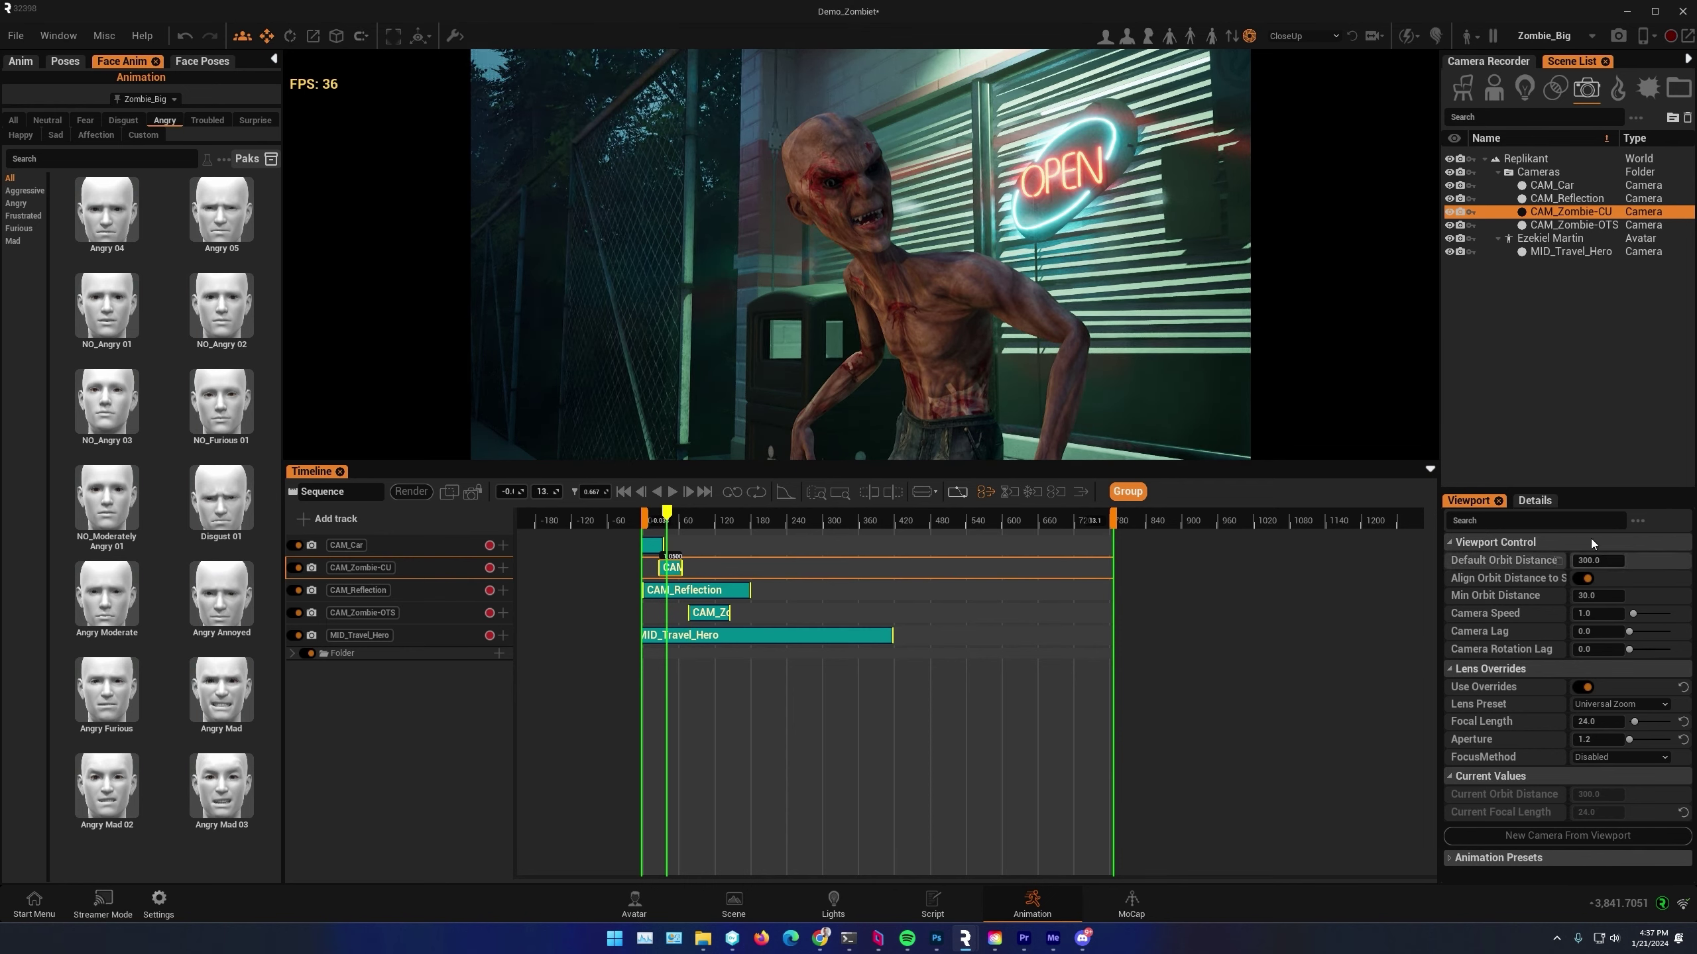
double_click(1565, 212)
left_click(1539, 500)
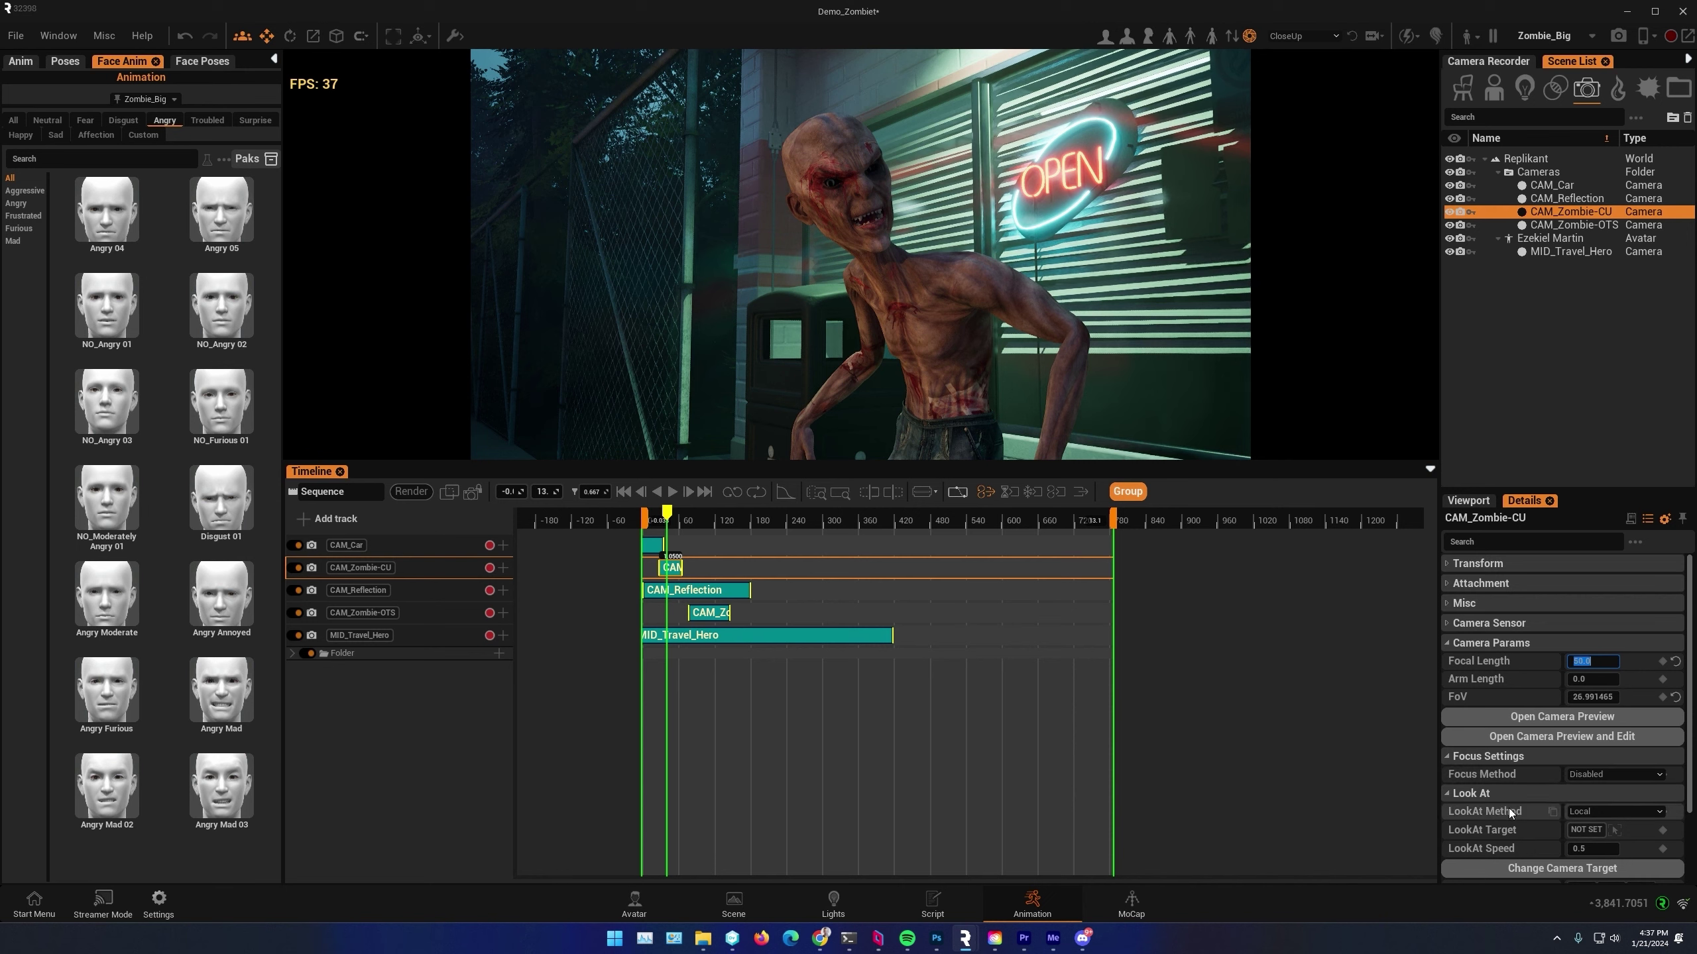
left_click(1659, 776)
left_click(1599, 819)
left_click(969, 307)
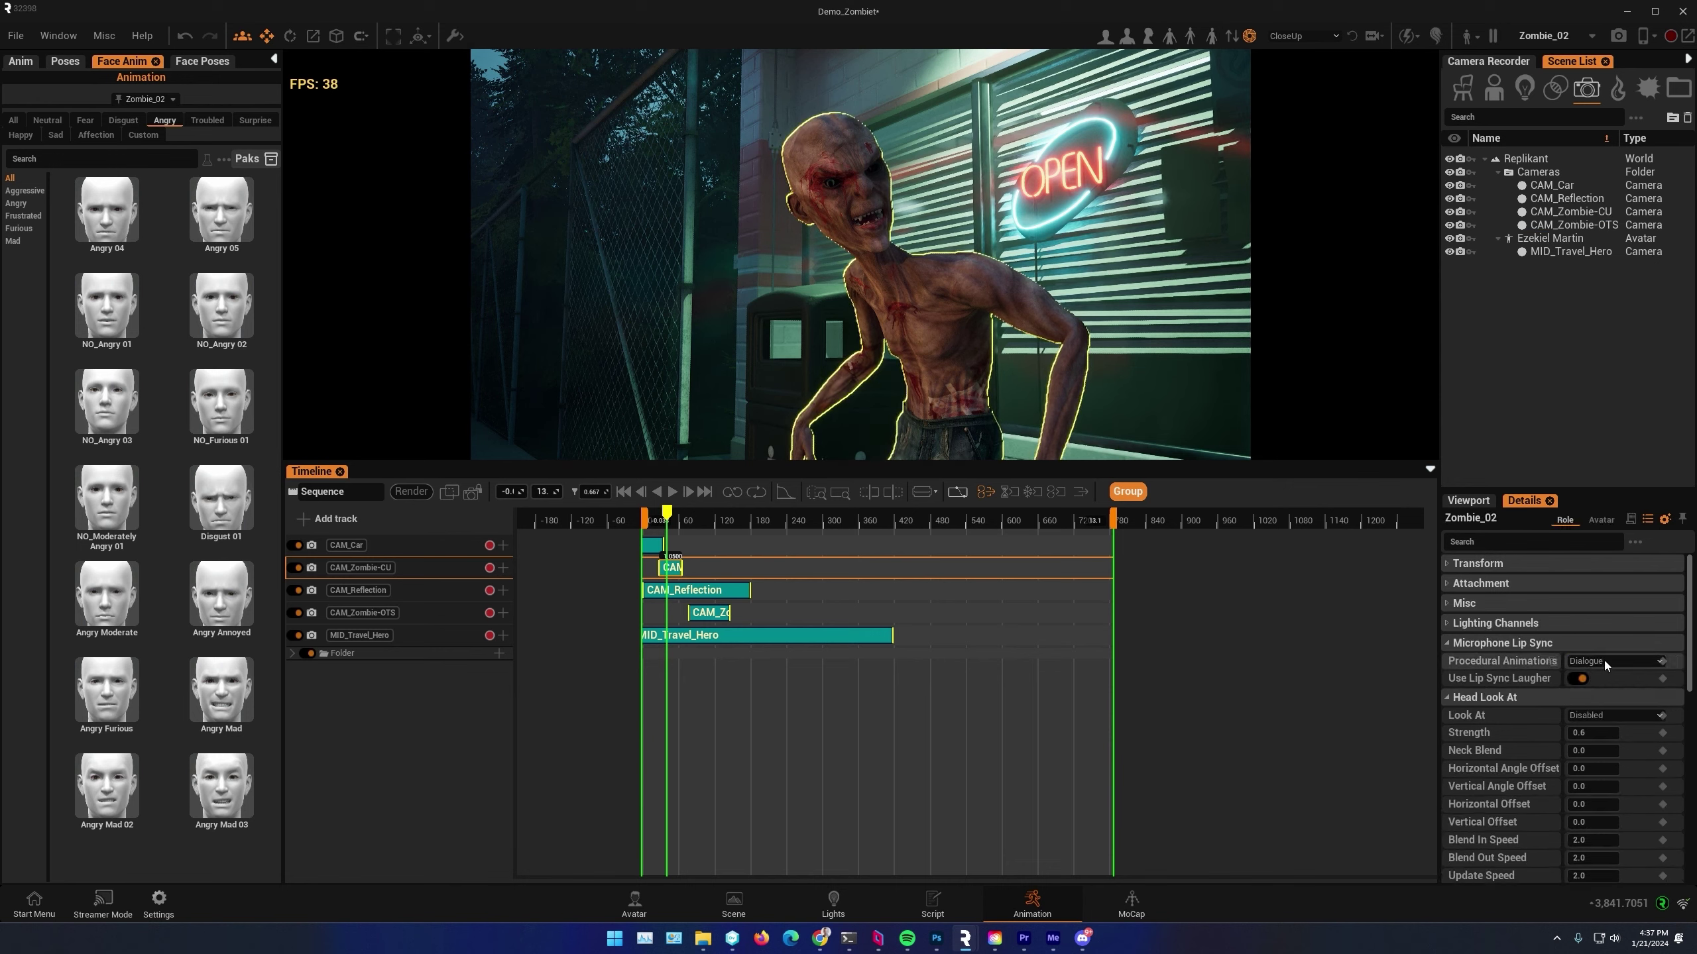
left_click(676, 570)
left_click(1622, 793)
type("1.2")
key("Return")
Scrub through the zombie close-up shot and shift CAM_Zombie-CU slightly in the negative X direction
scroll(1637, 735, "down", 5)
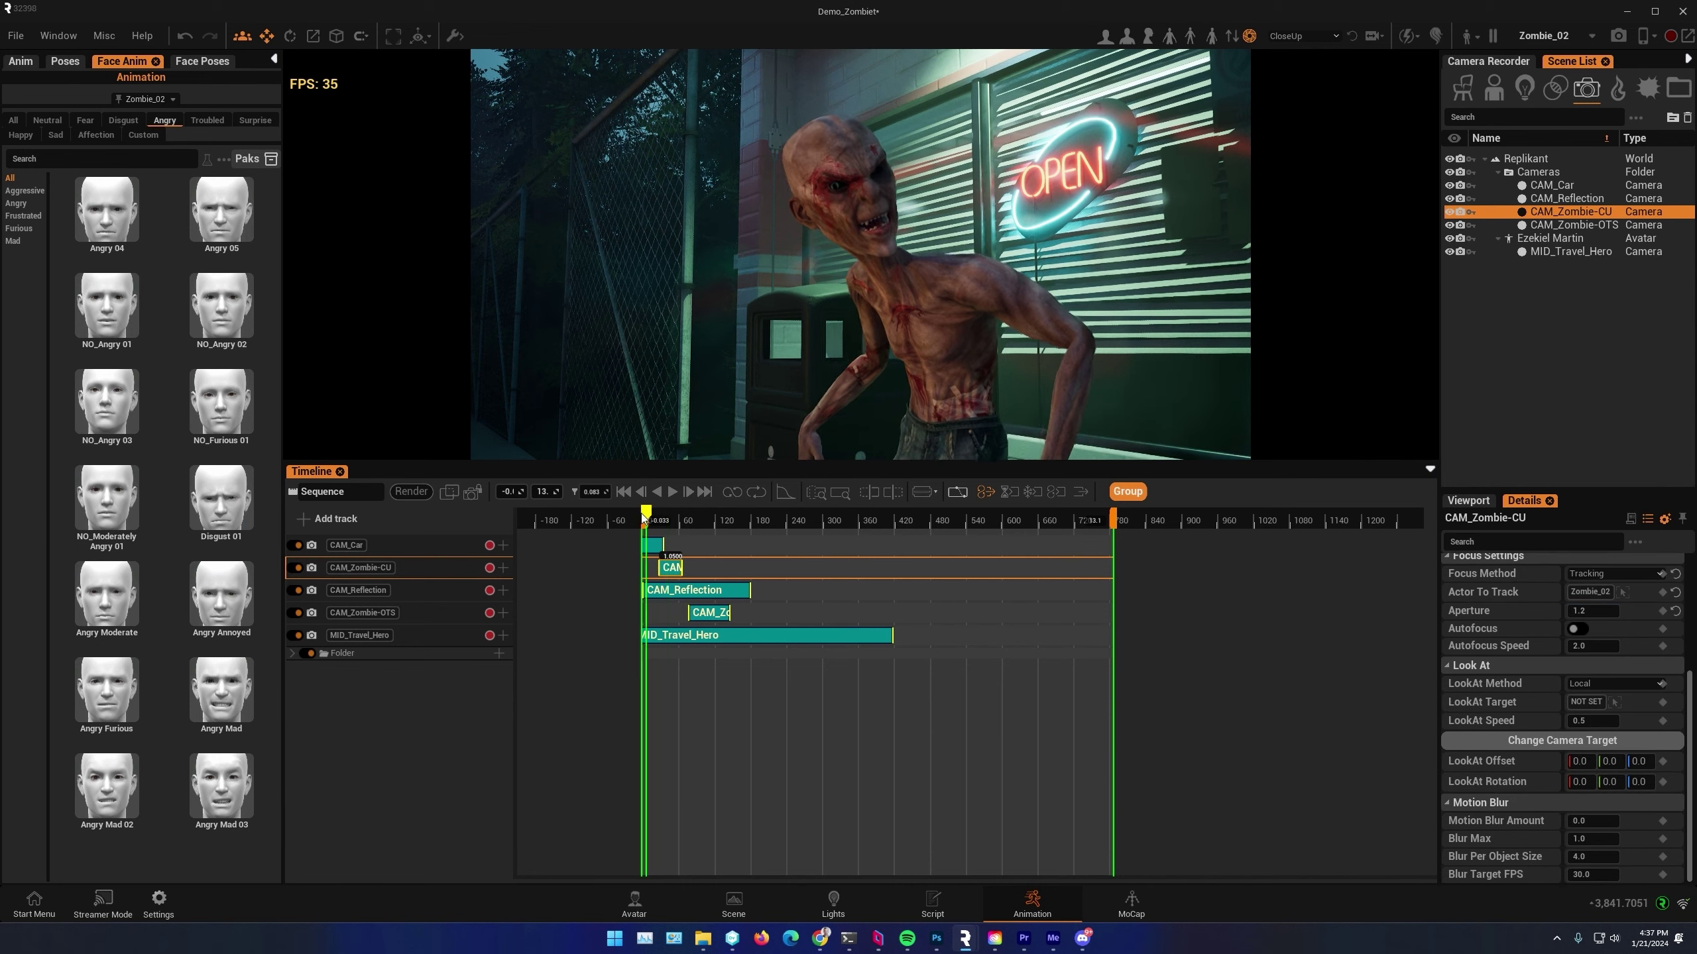
left_click(474, 493)
left_click_drag(649, 518, 671, 519)
scroll(1496, 619, "up", 5)
left_click(1452, 565)
left_click_drag(1582, 583, 1563, 584)
scroll(1502, 840, "down", 3)
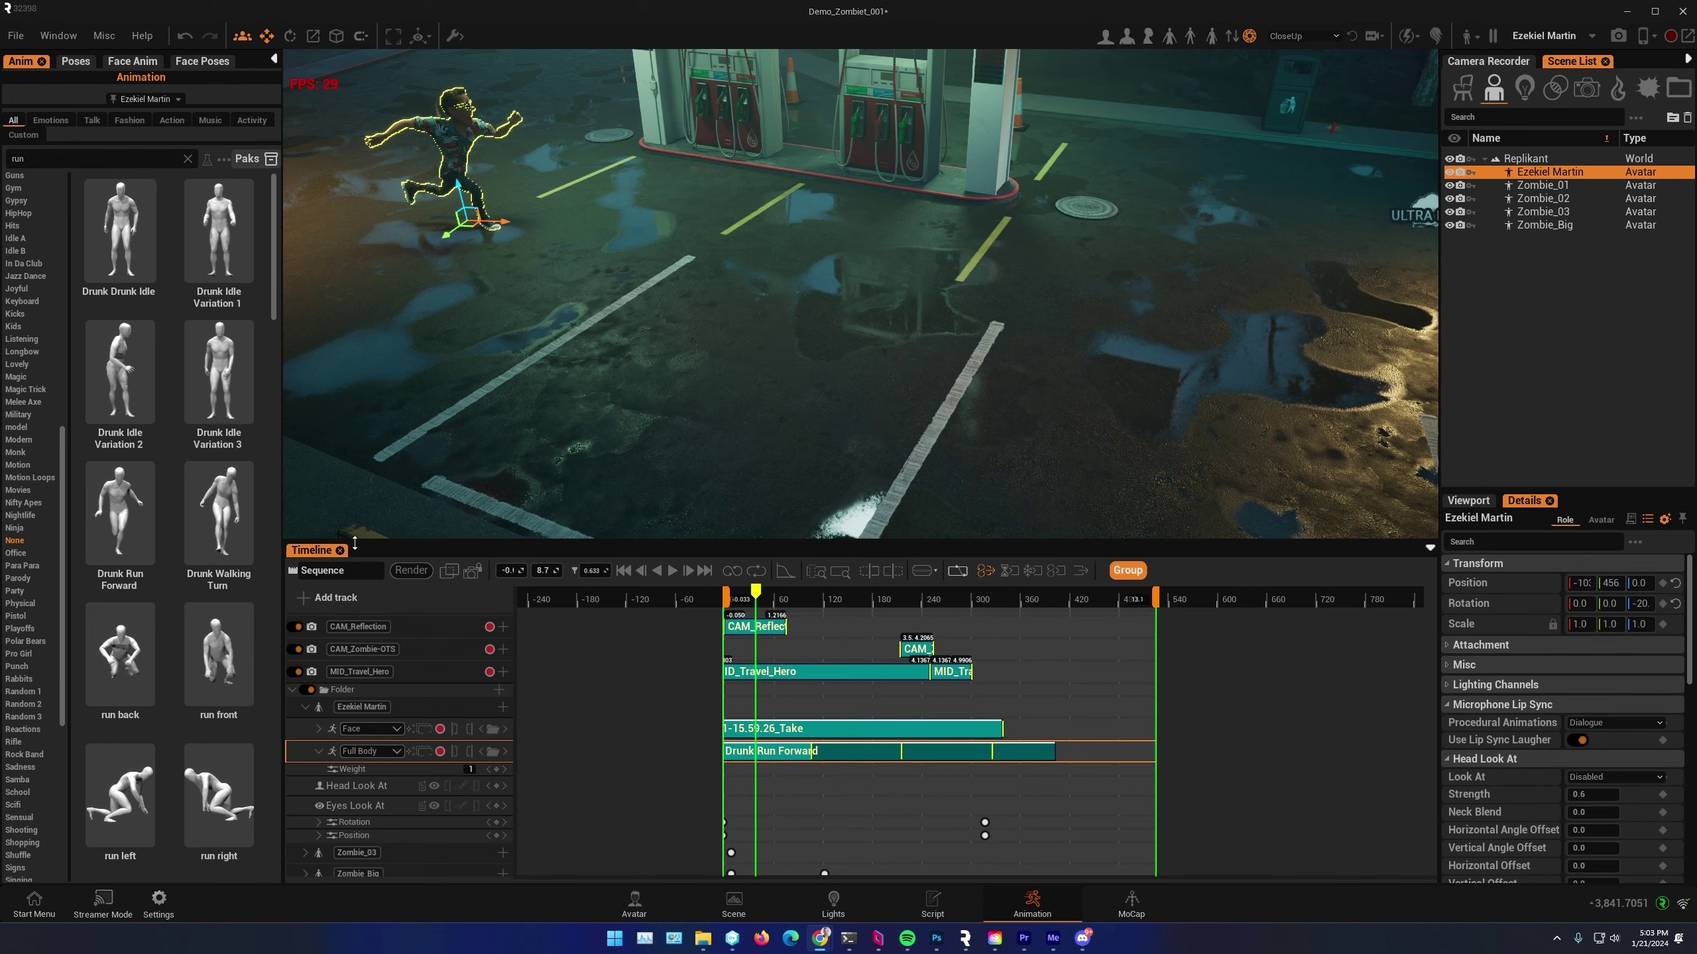
Play the chase past the gas pumps and scrub back through the cartoon man's early run
key("space")
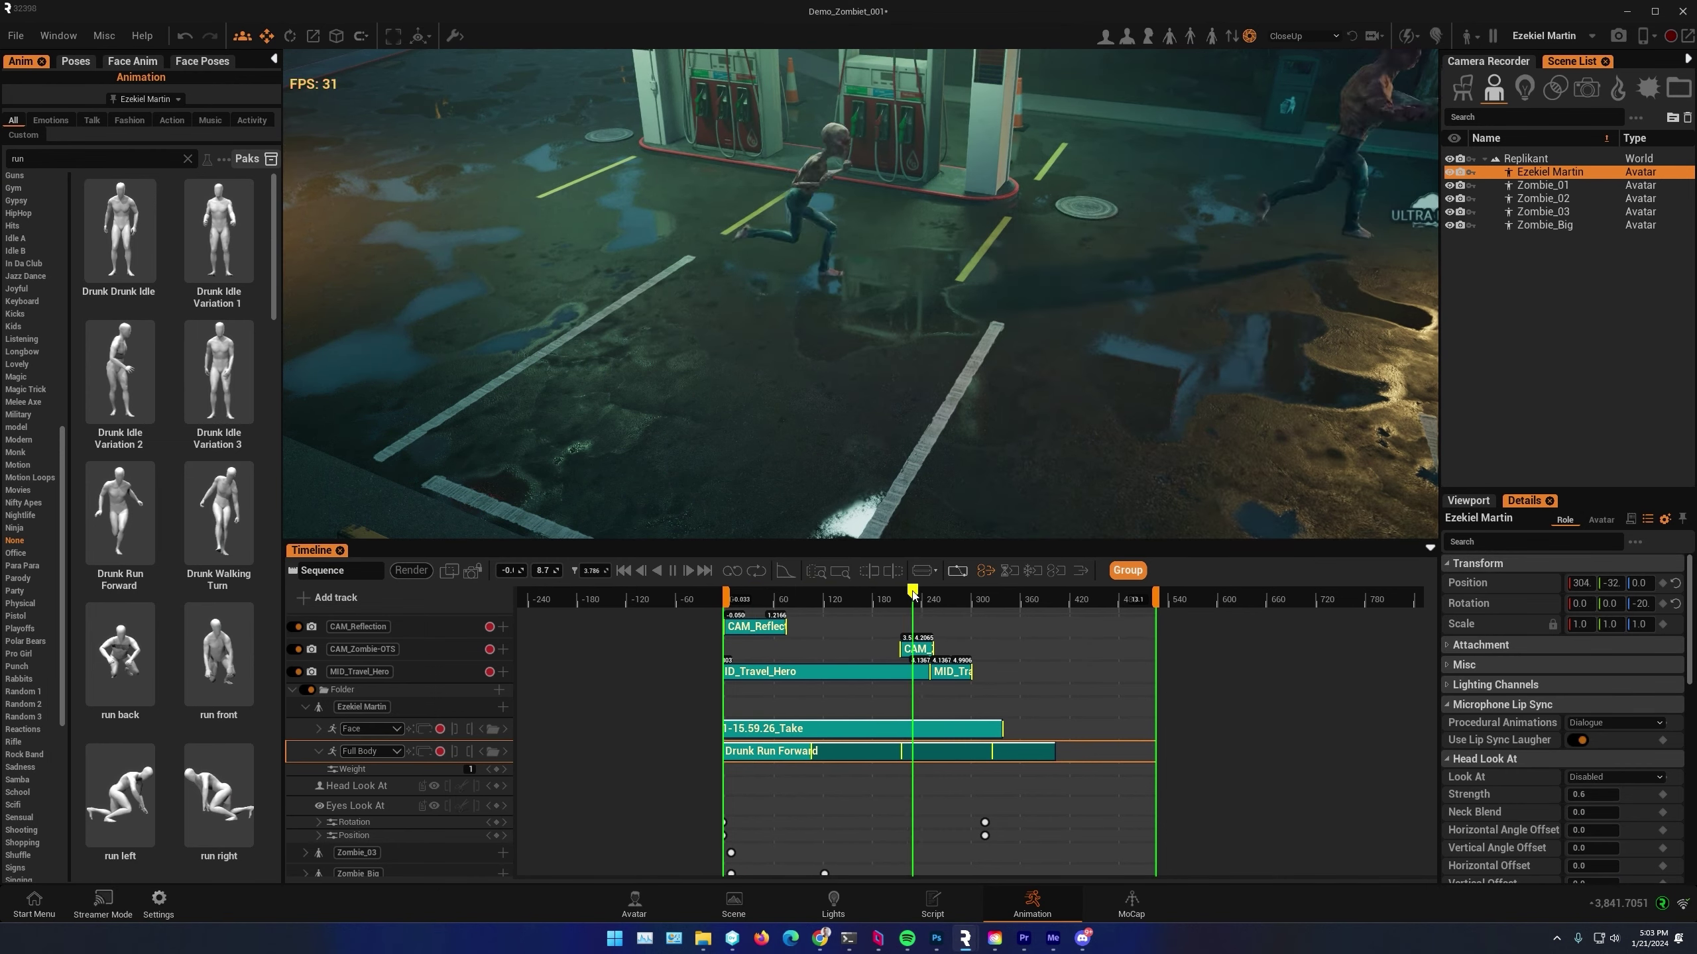
left_click(777, 595)
left_click_drag(778, 593, 801, 602)
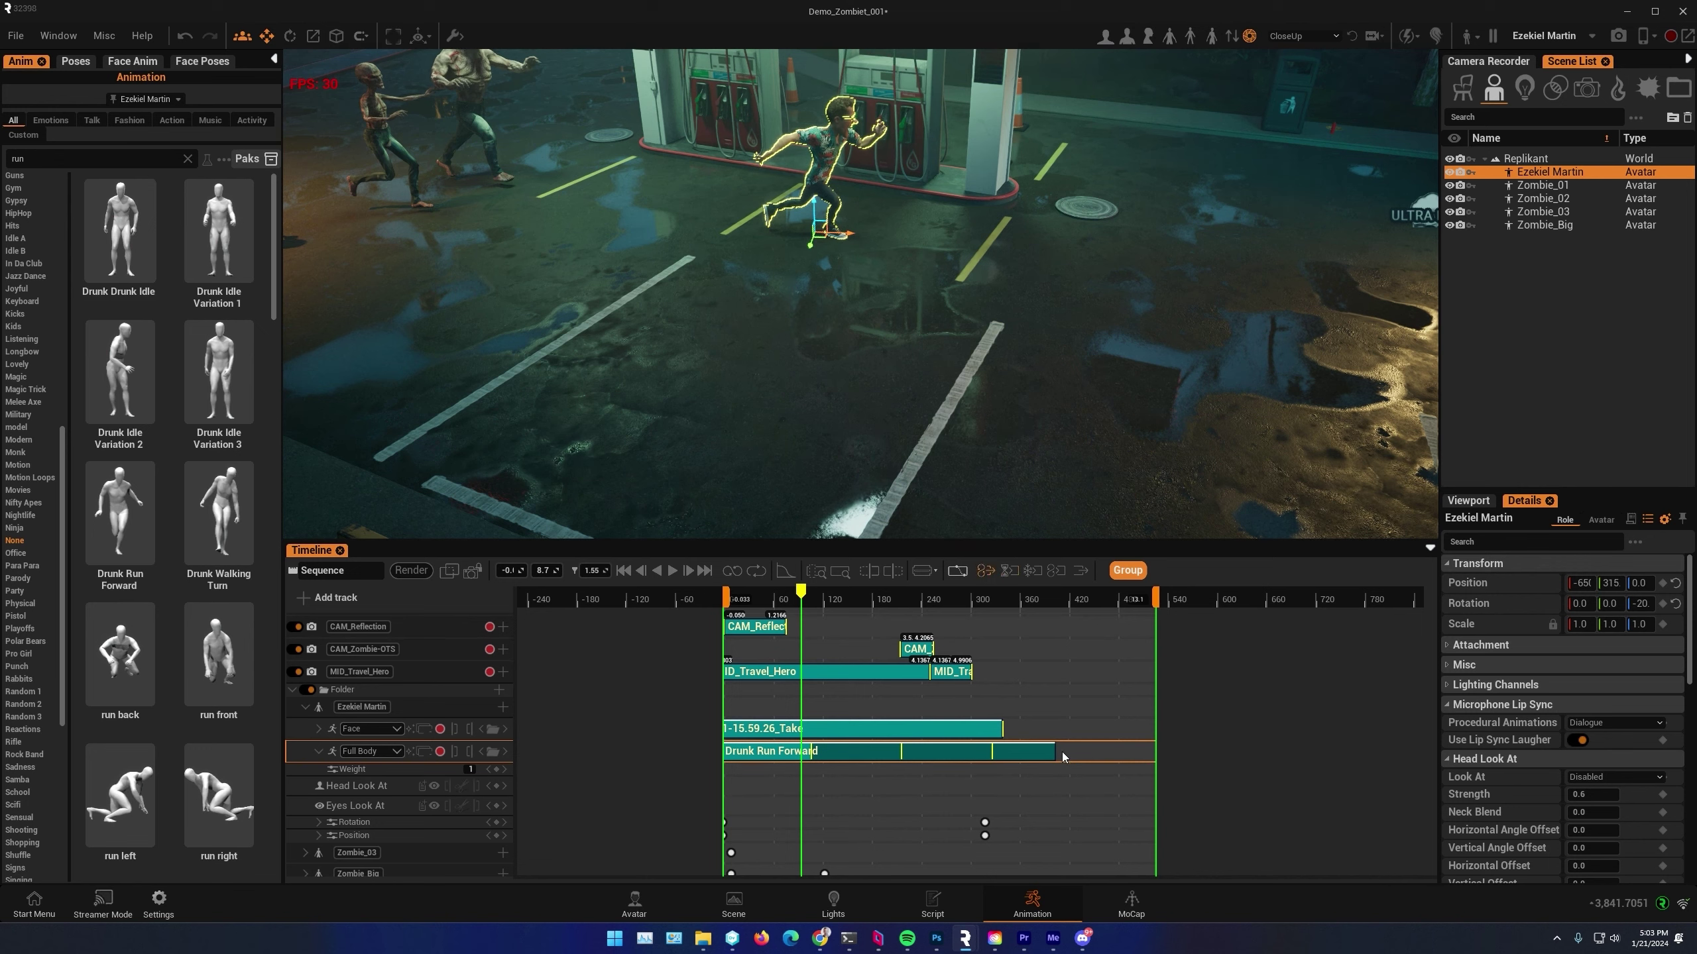
Extend the cartoon man's Drunk Run Forward clip and move the sequence's end out to about 14 seconds
left_click_drag(1054, 758, 1188, 770)
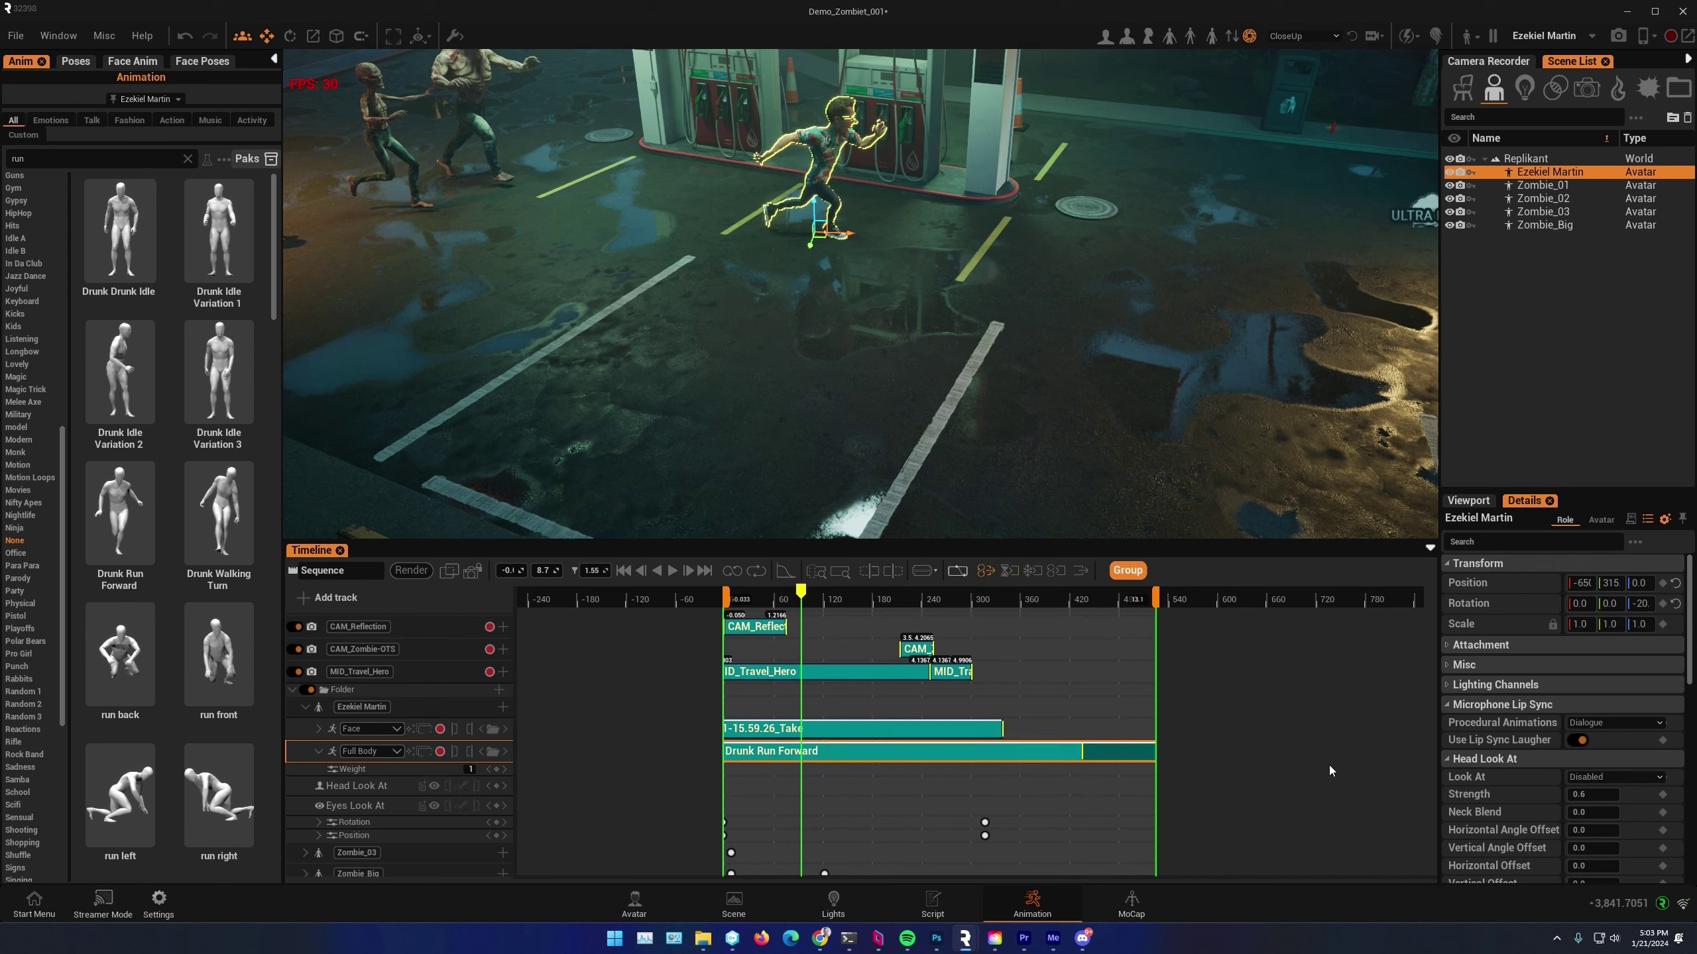
mouse_move(790, 595)
left_mouse_down()
mouse_move(854, 605)
mouse_move(802, 618)
left_mouse_up()
left_click(1011, 572)
left_click_drag(1155, 597, 1423, 599)
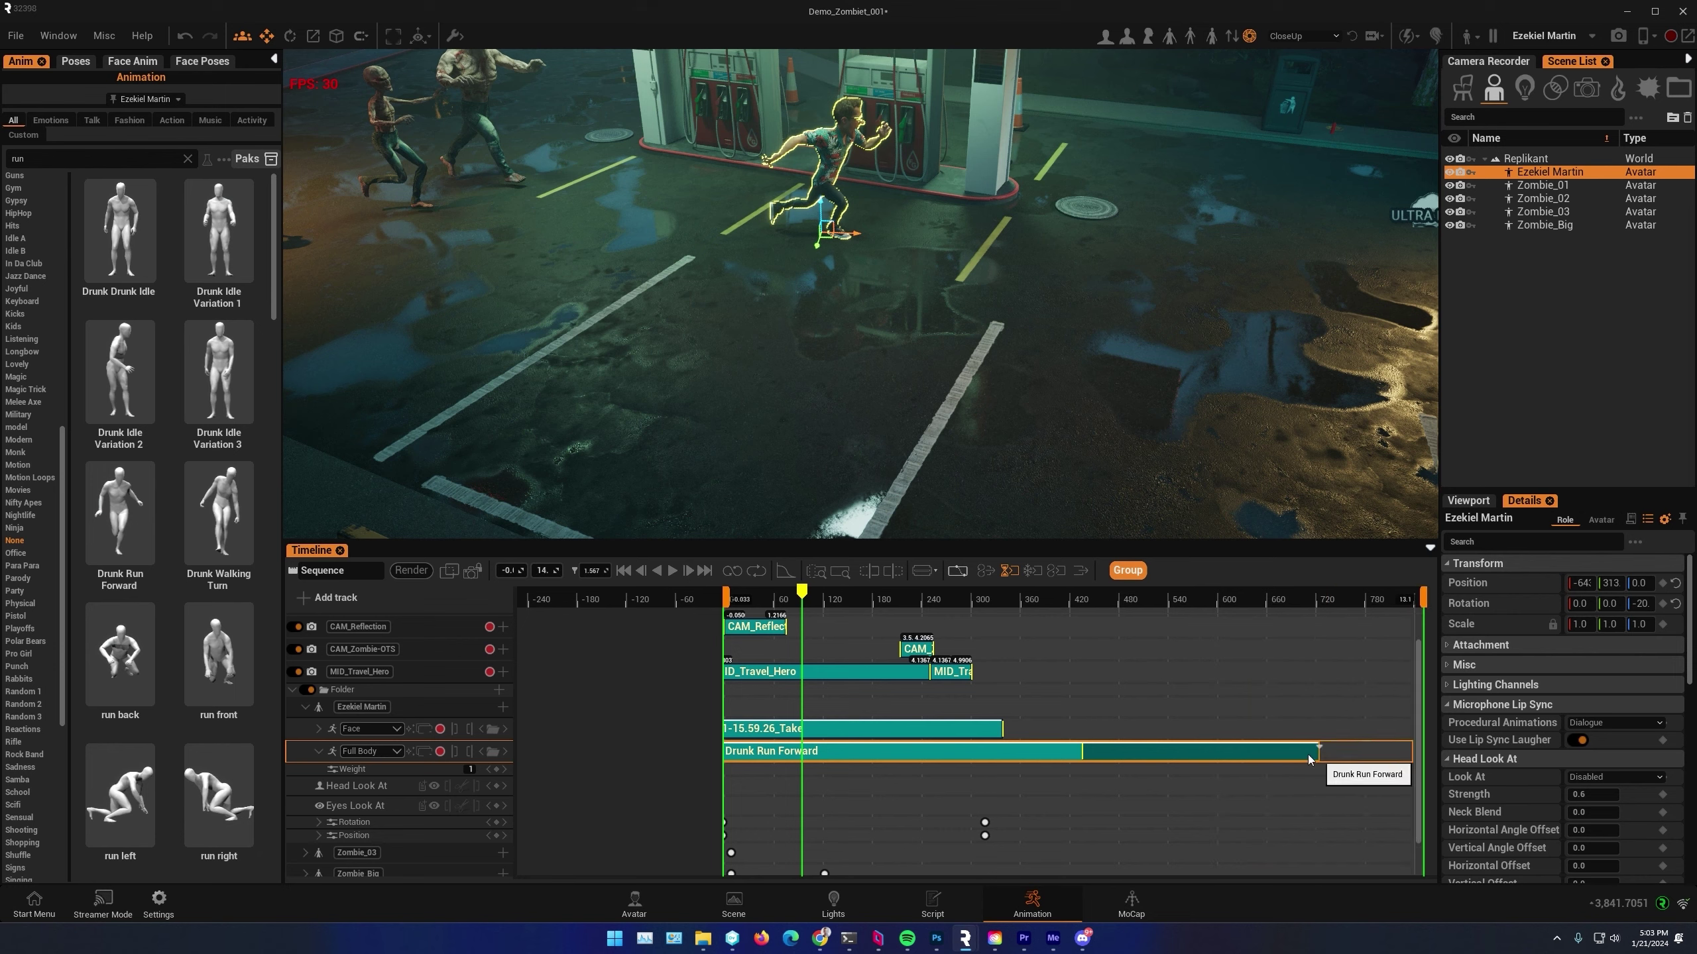
Replay the chase from near its start and view the runners from a low angle beside the pumps
left_click_drag(802, 593, 746, 601)
left_click(678, 569)
left_click(679, 569)
right_click_drag(788, 375, 815, 367)
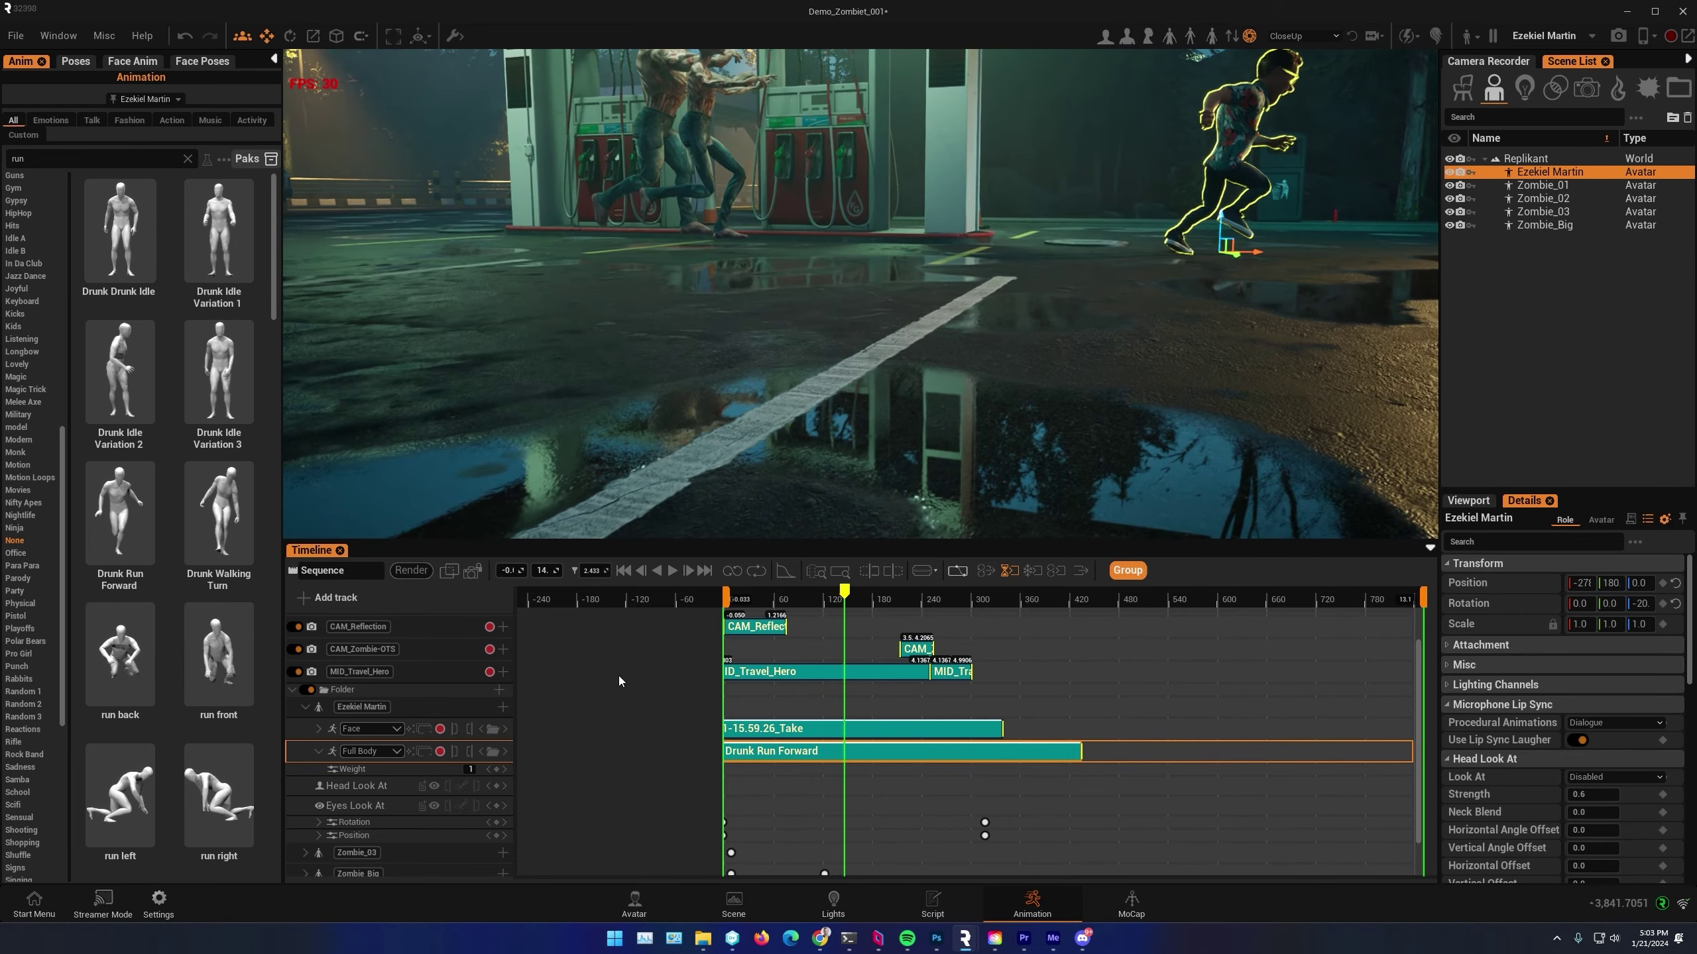
Select Zombie_01 and lower its Z position to about -15 so its feet meet the ground
left_click(292, 691)
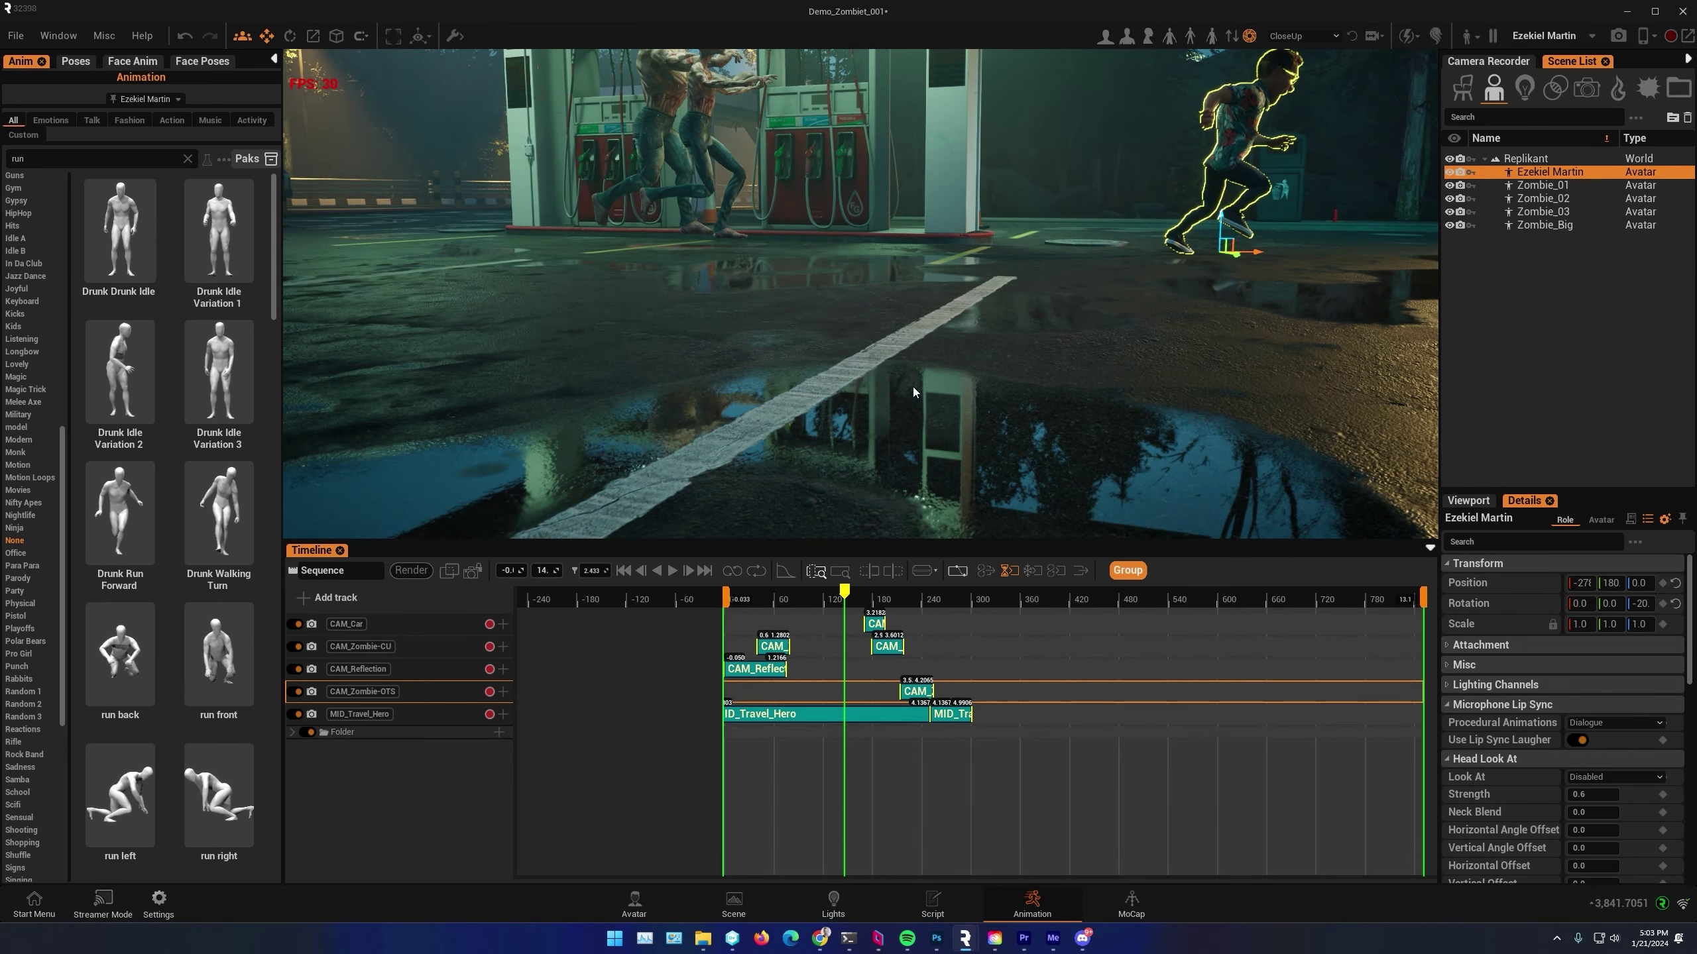
left_click(700, 125)
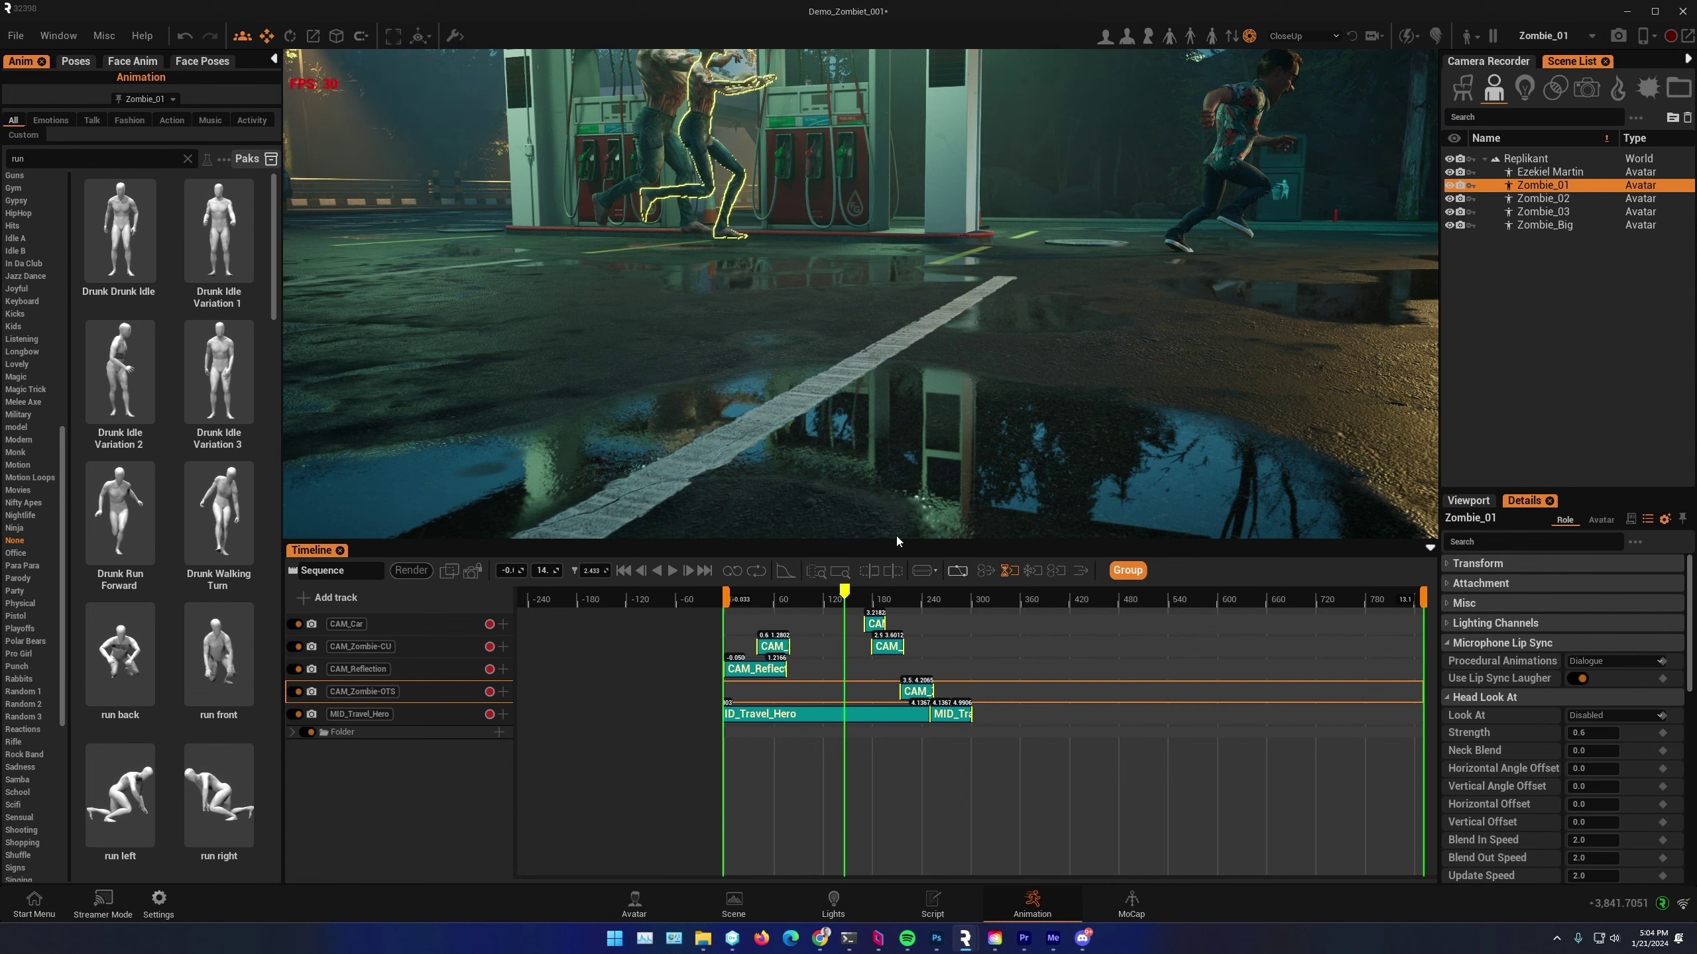
left_click(291, 731)
scroll(361, 822, "down", 2)
left_click(445, 806)
left_click(1453, 564)
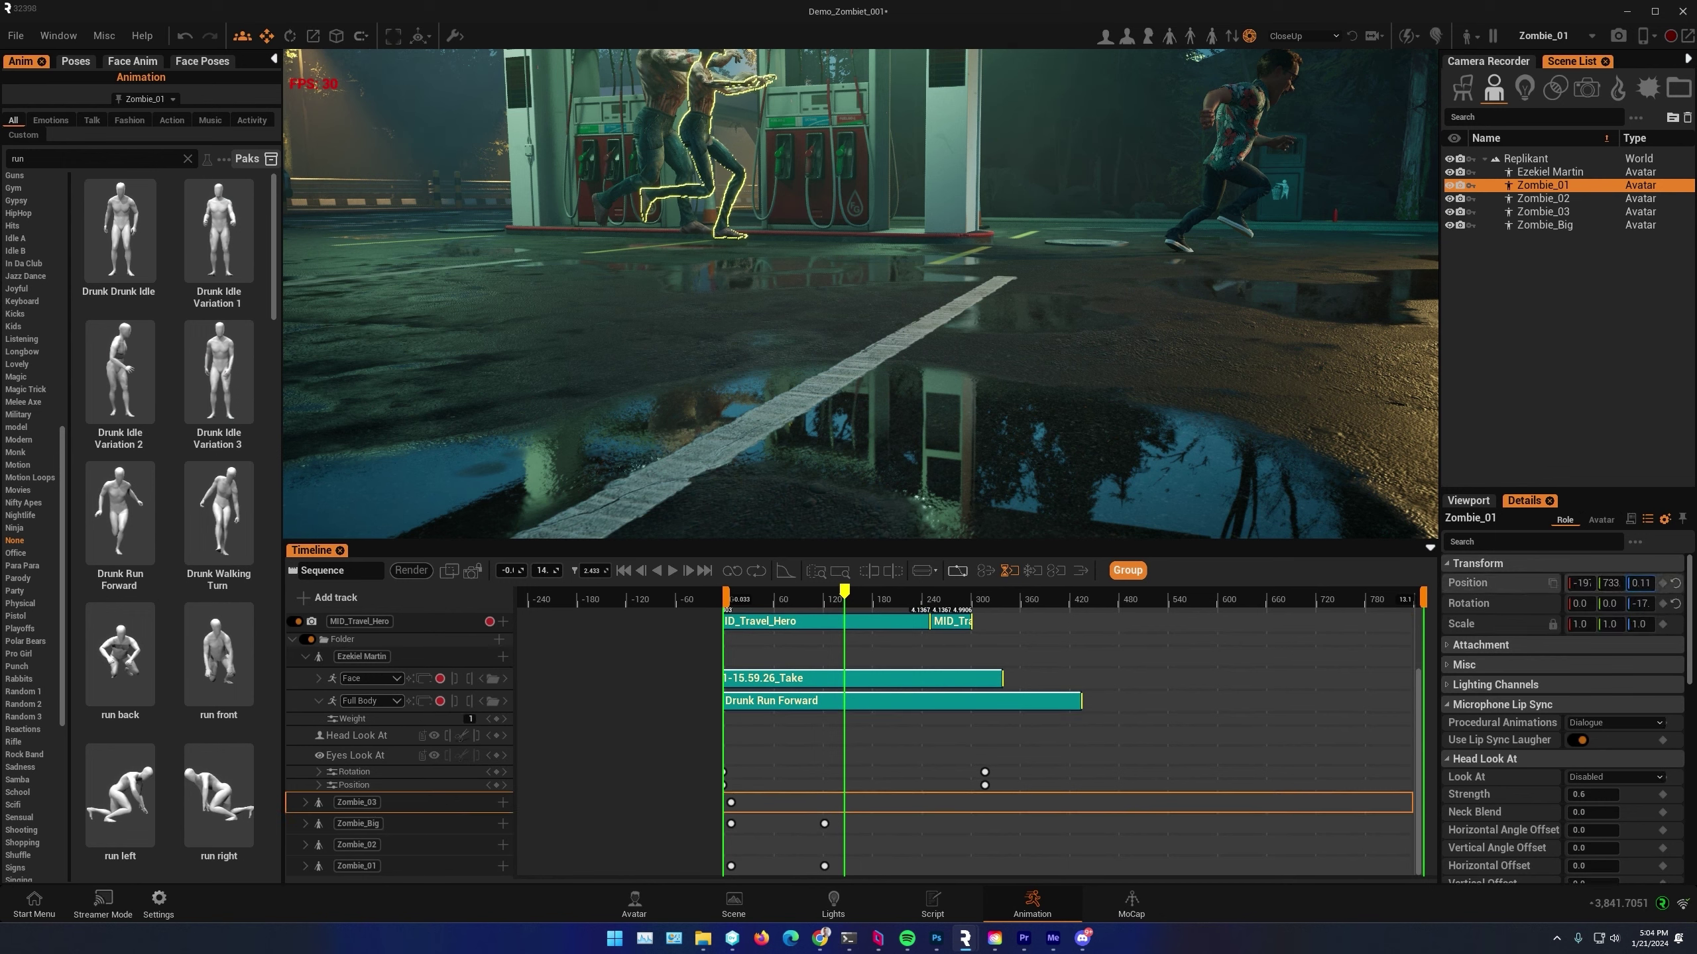
left_click_drag(1640, 583, 1600, 583)
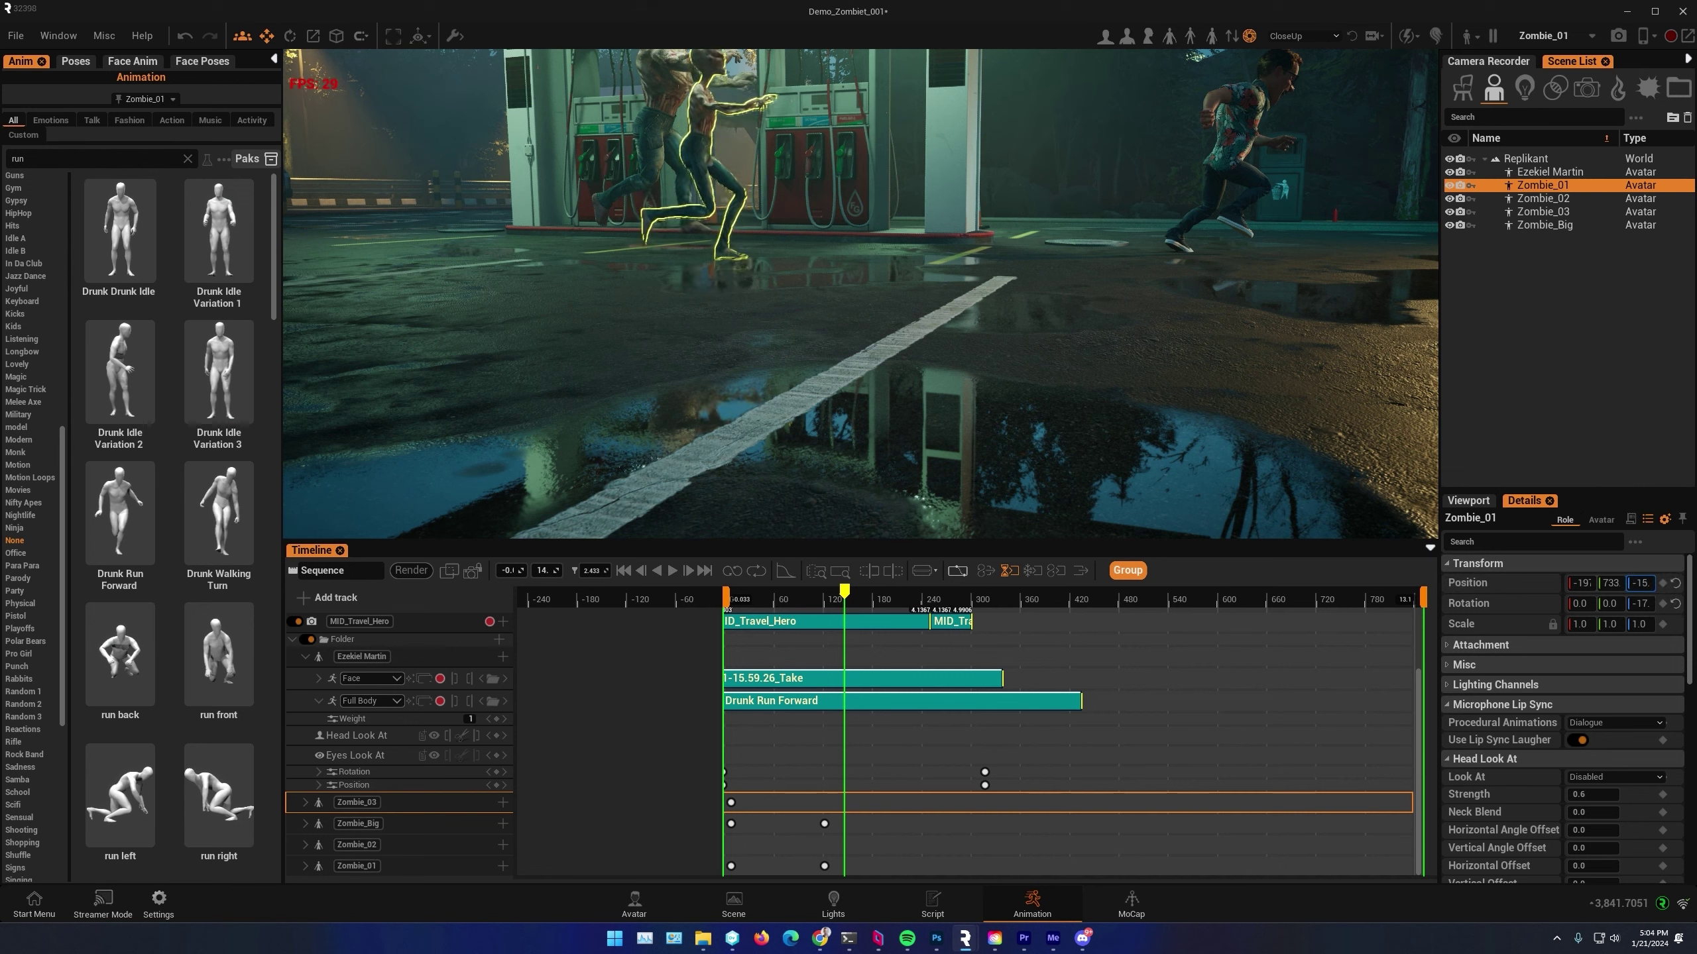
Scrub to the cartoon man's last position keyframes and step forward frame by frame to check the end of the run
scroll(889, 741, "down", 3, "ctrl")
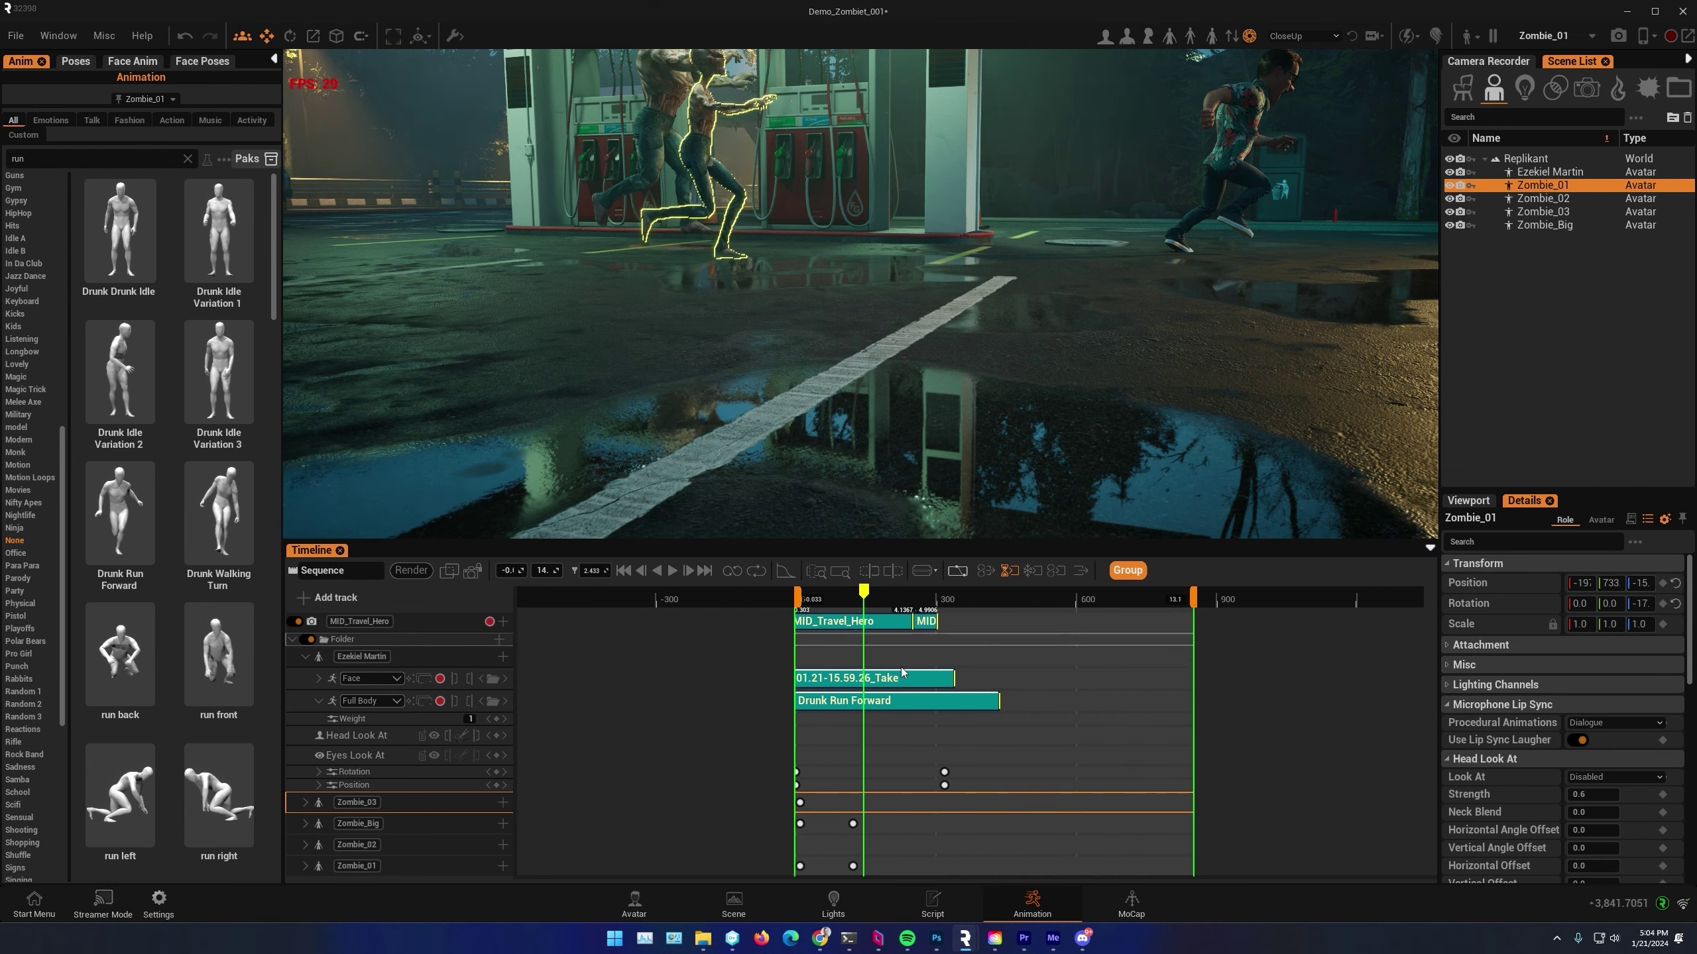
left_click_drag(864, 593, 946, 604)
middle_click_drag(1175, 359, 1260, 366)
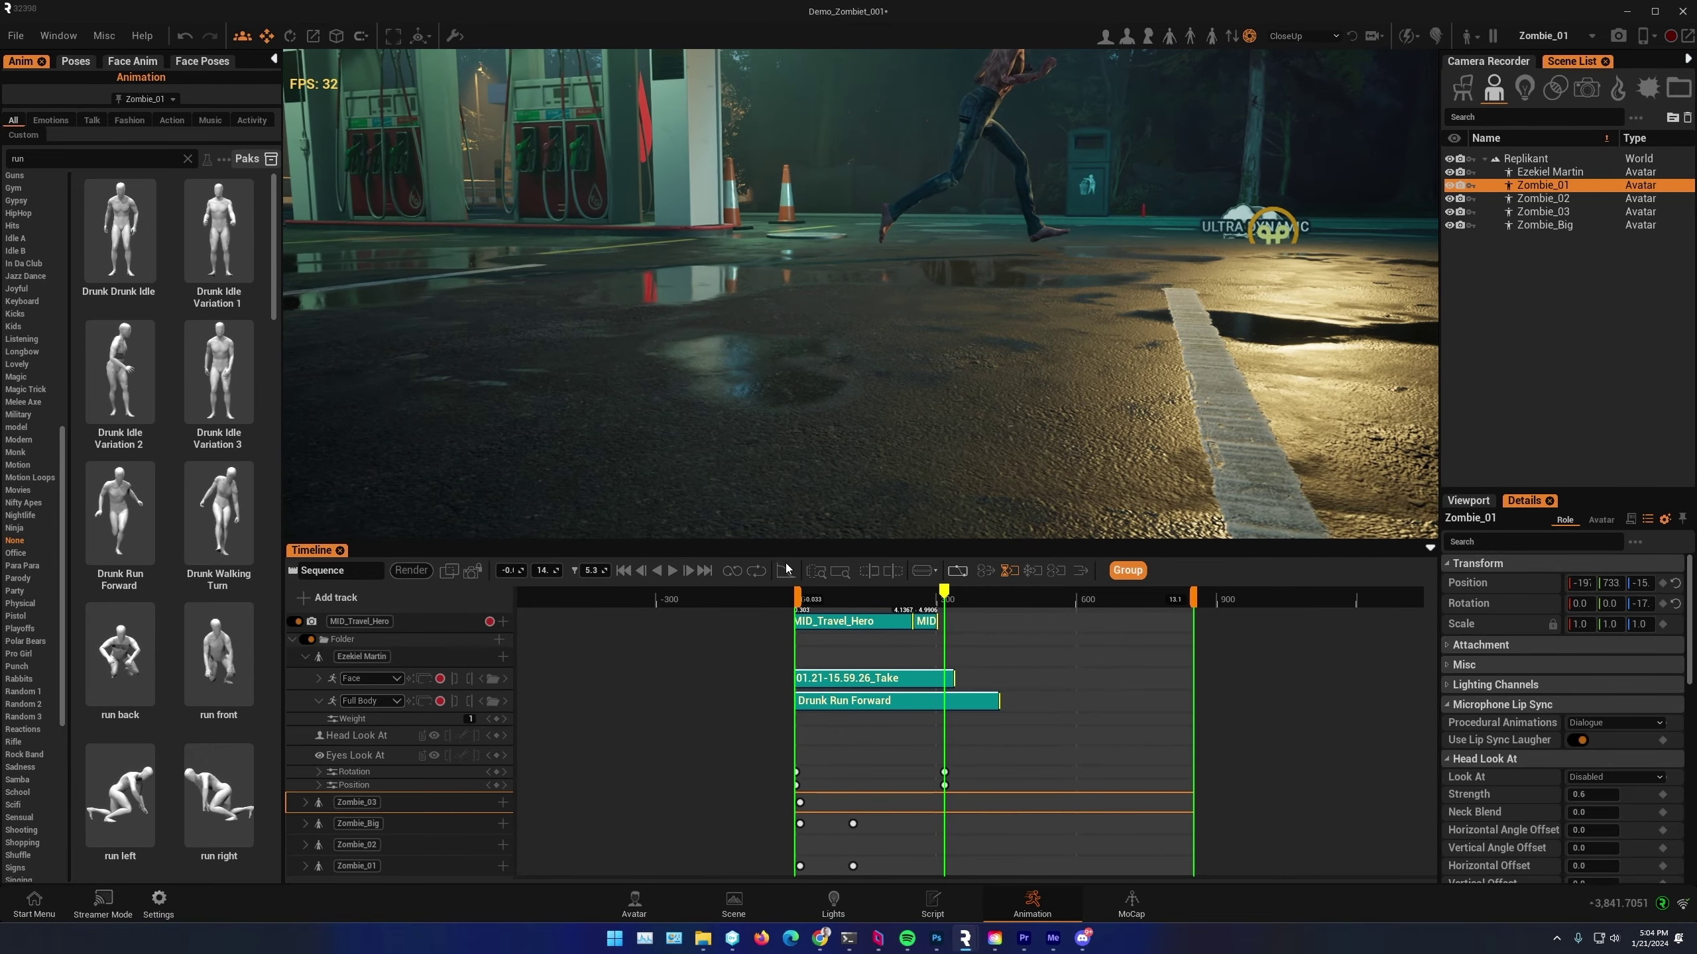
left_click(689, 571)
left_click(689, 572)
left_click(689, 571)
left_click(689, 573)
left_click(689, 573)
left_click_drag(947, 593, 951, 592)
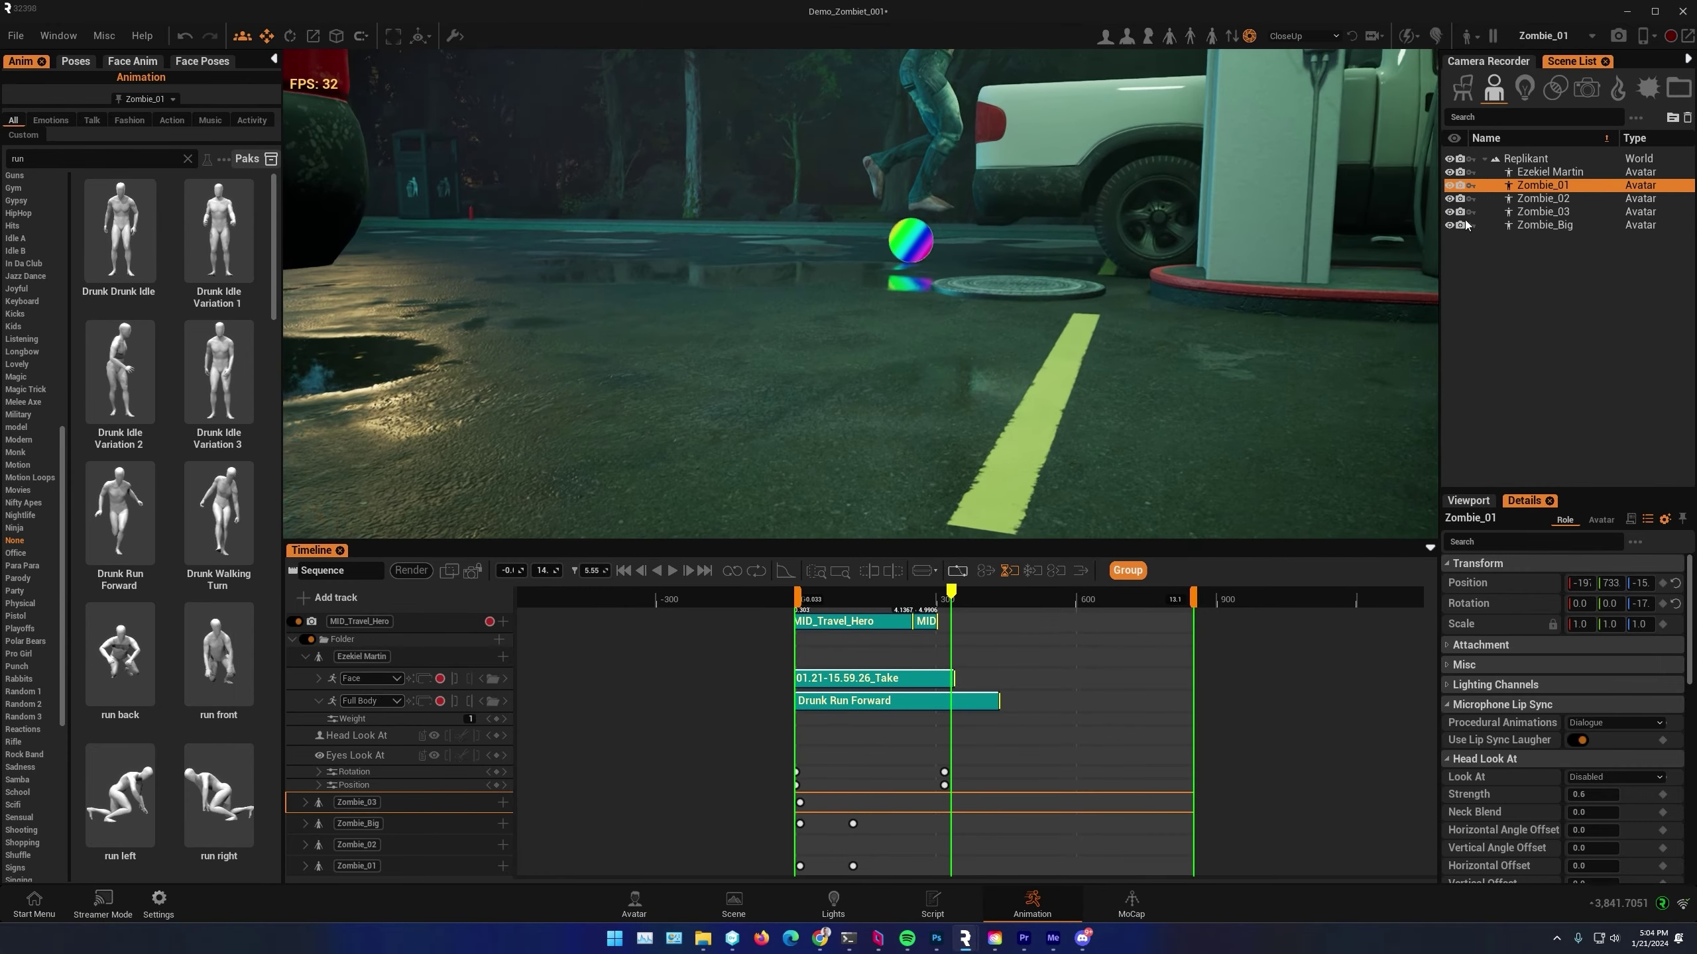
Select Zombie_Big and lower its Z position so its feet meet the ground
left_click(932, 113)
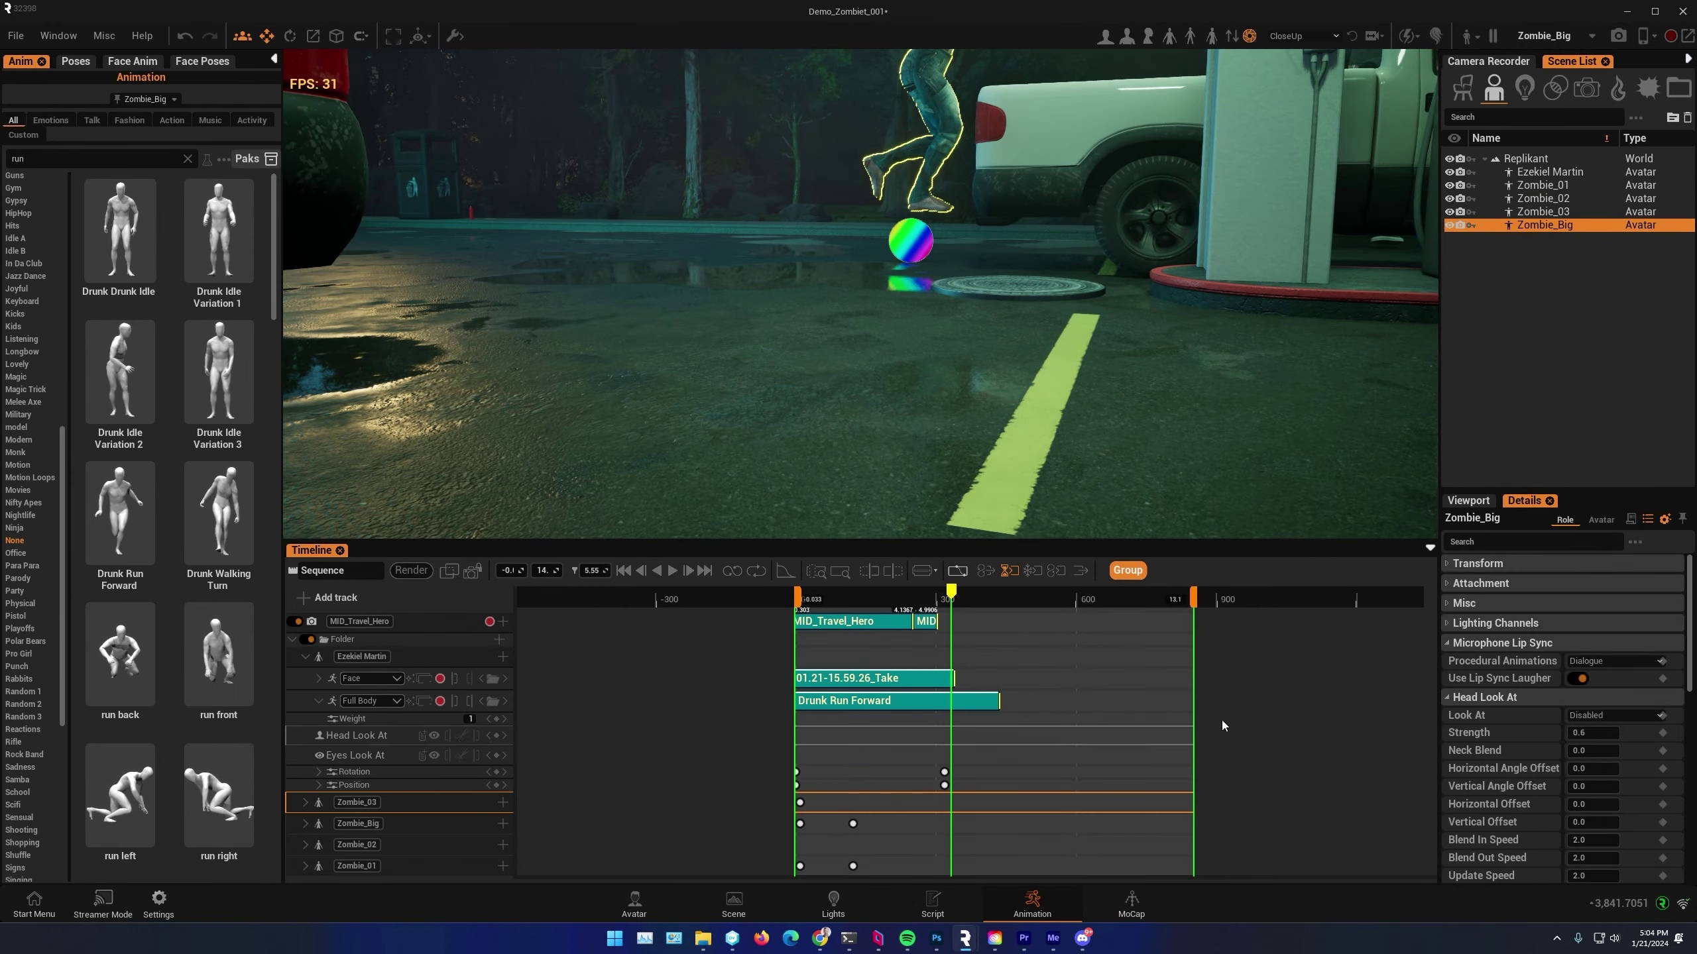
left_click(1450, 565)
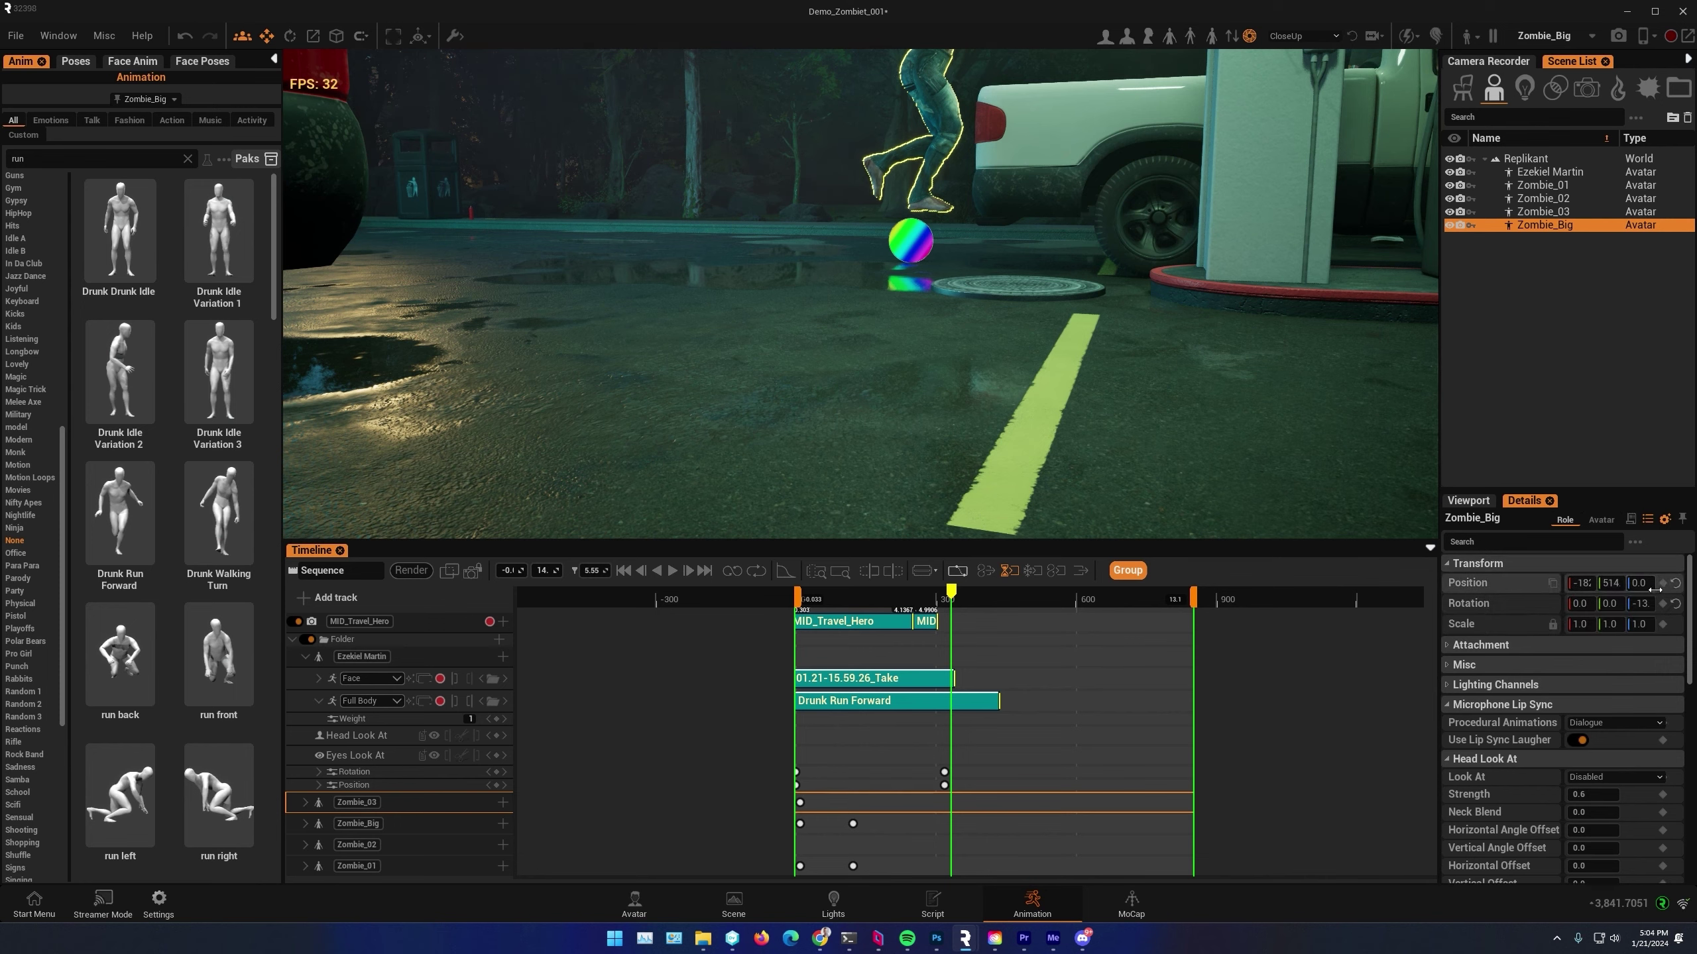
left_click_drag(1640, 584, 1616, 583)
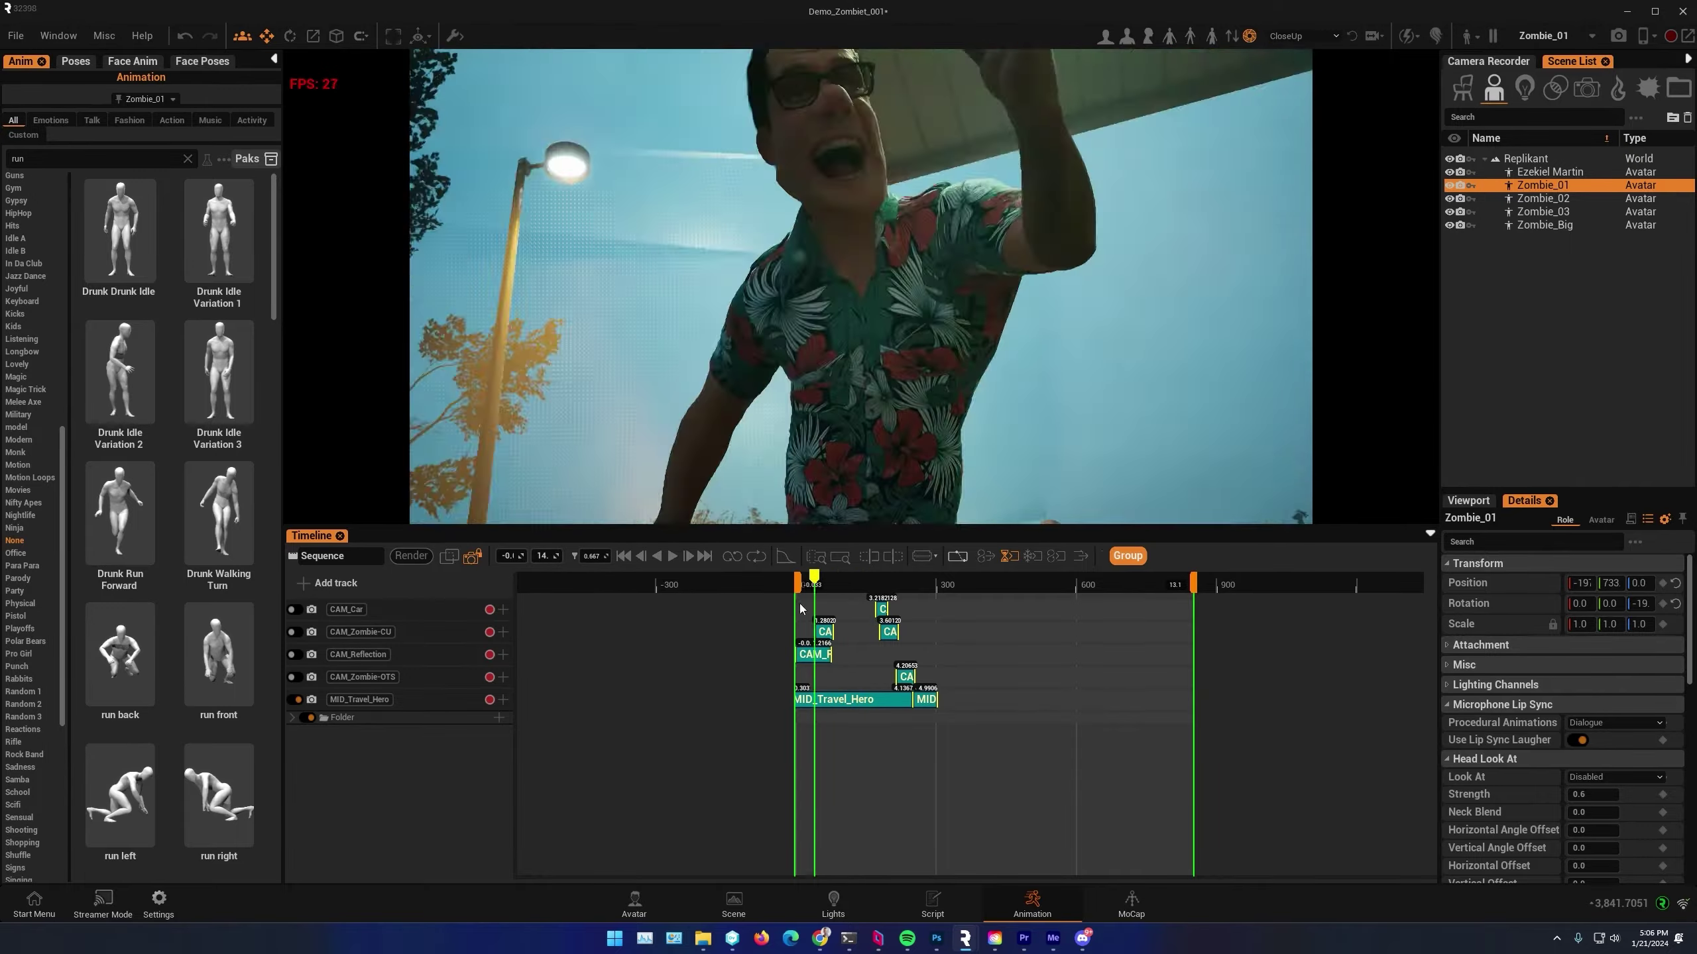
Go to about 0.6 seconds and reposition the MID_Travel_Hero camera to about X 111, Y 205 to frame the cartoon man from higher up
left_click_drag(799, 610, 811, 610)
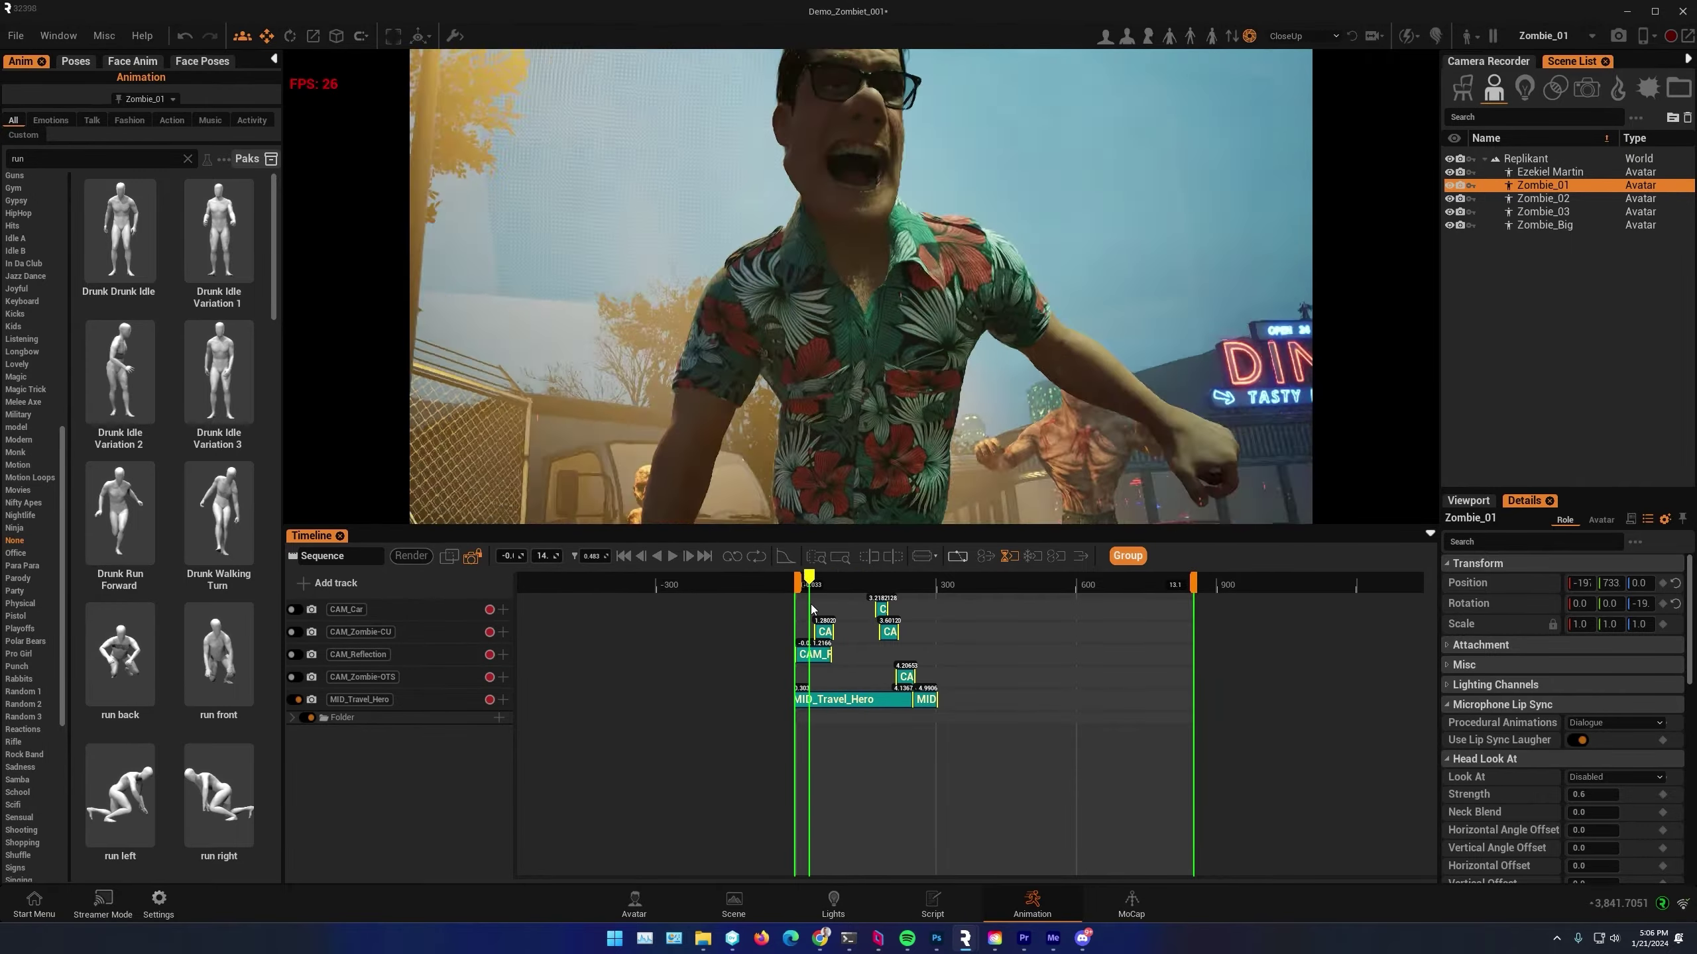
left_click(822, 702)
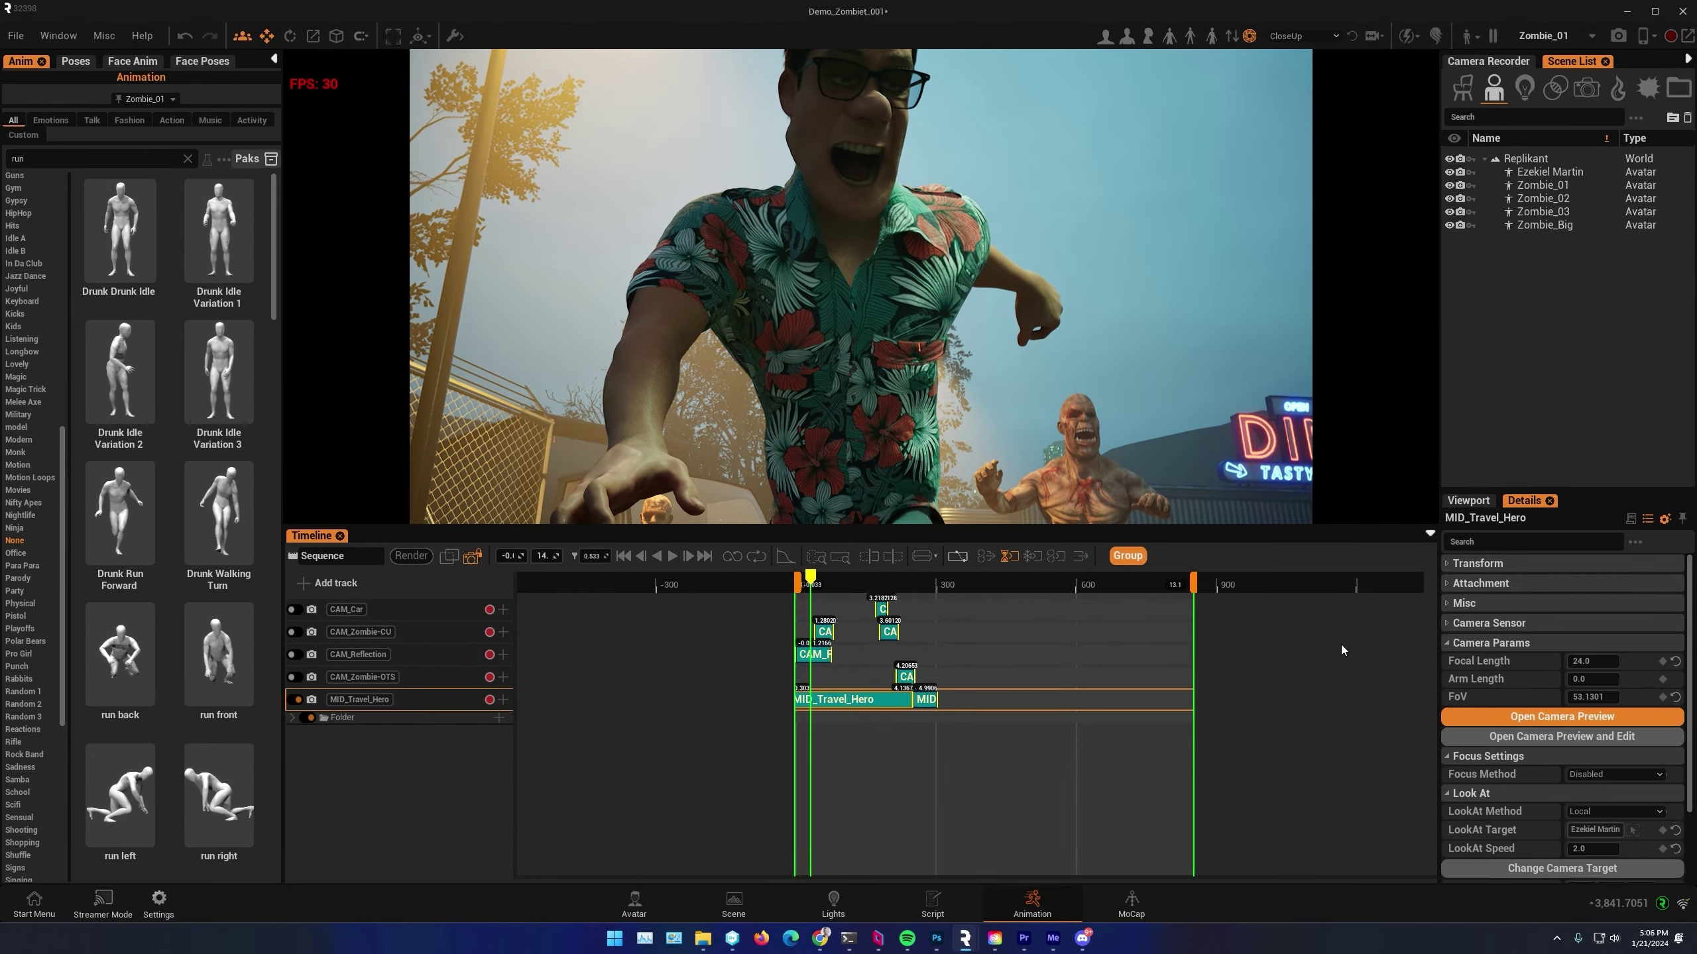
left_click(1447, 565)
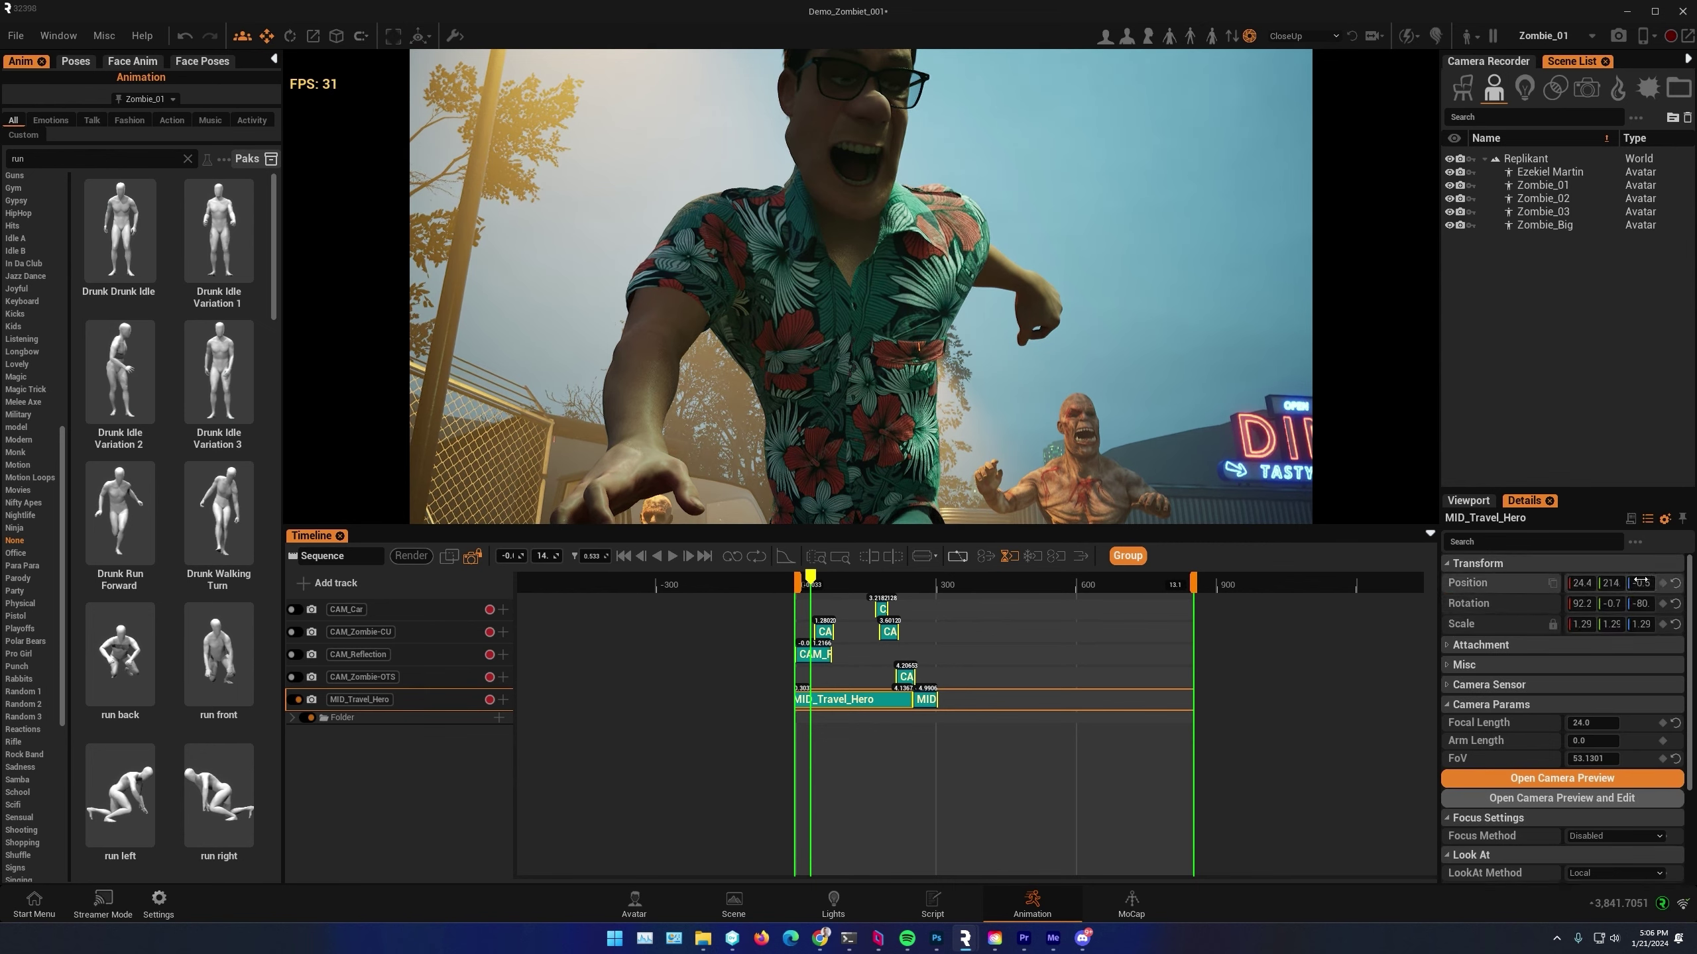
left_click_drag(1645, 580, 1583, 583)
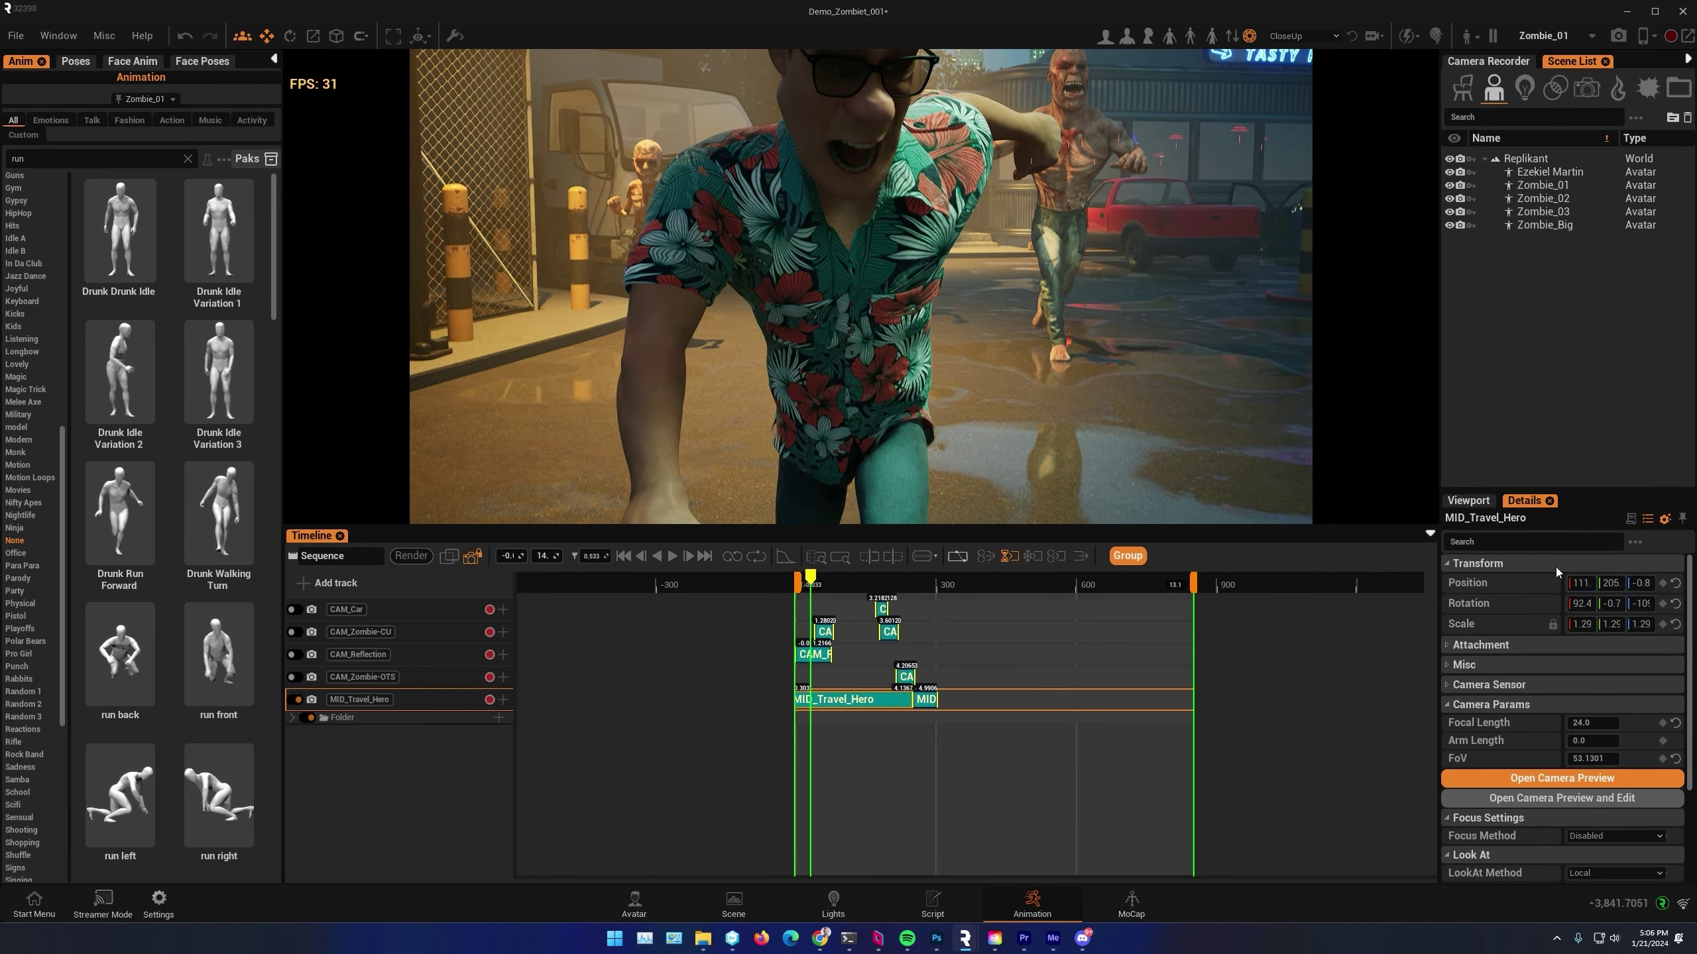
Clear the LookAt Target of the MID_Travel_Hero camera and fine-tune its Y position
scroll(1690, 725, "down", 3)
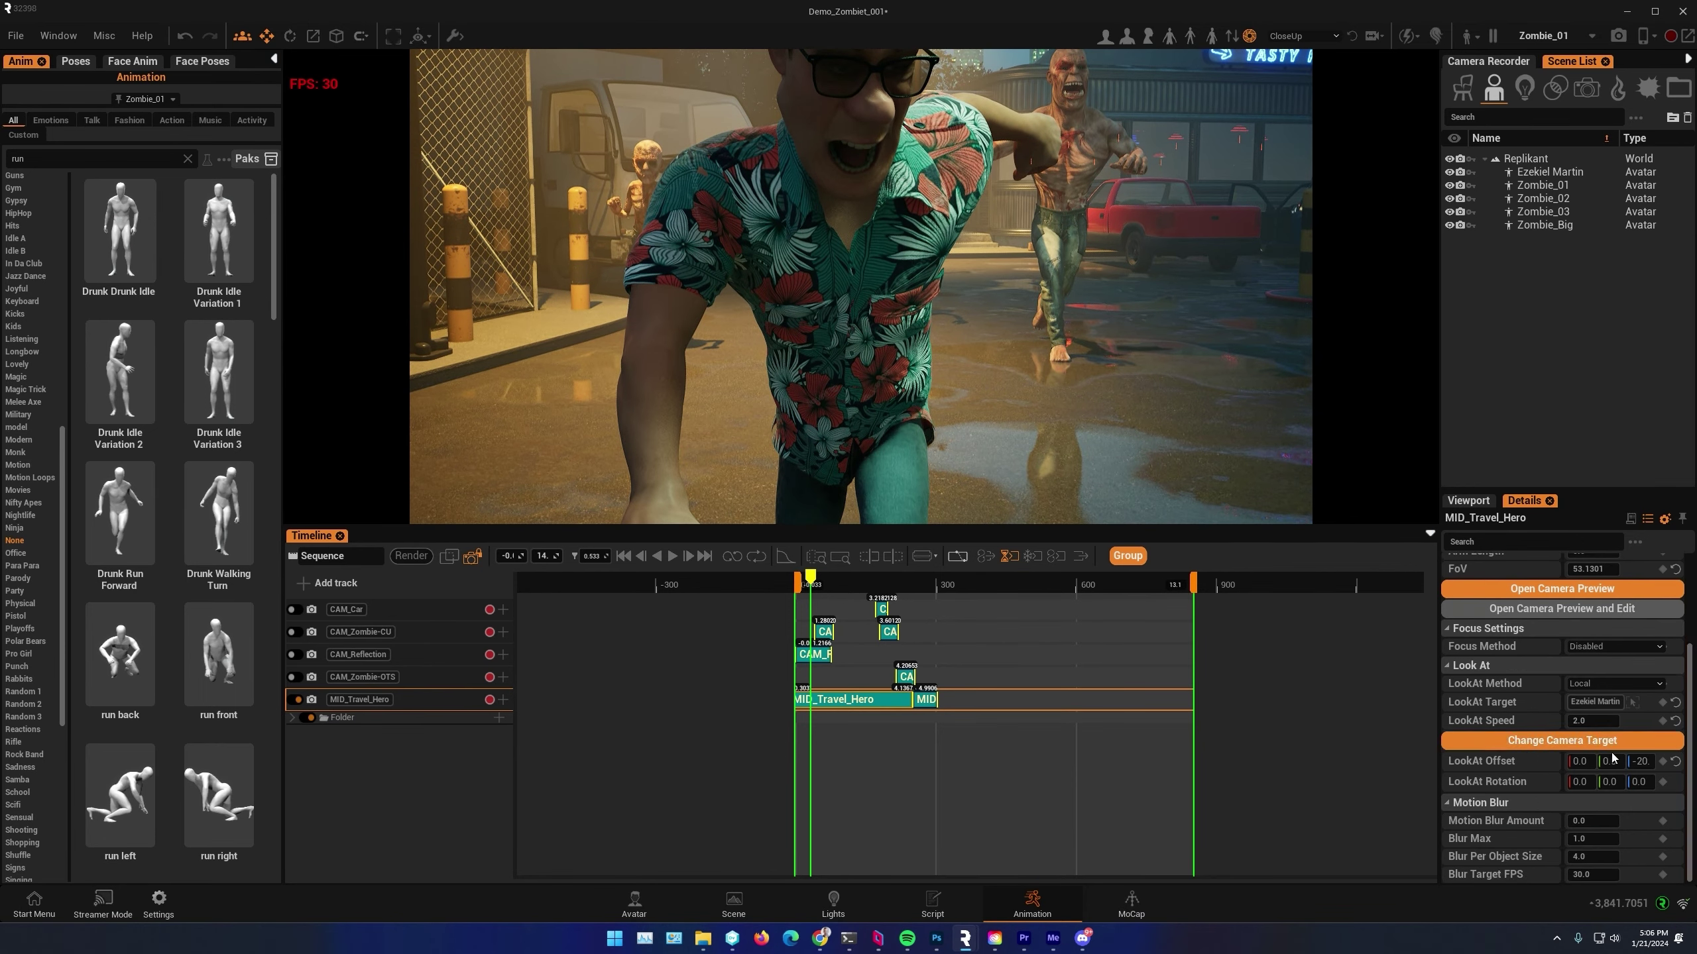
left_click(1675, 702)
left_click_drag(812, 580, 827, 581)
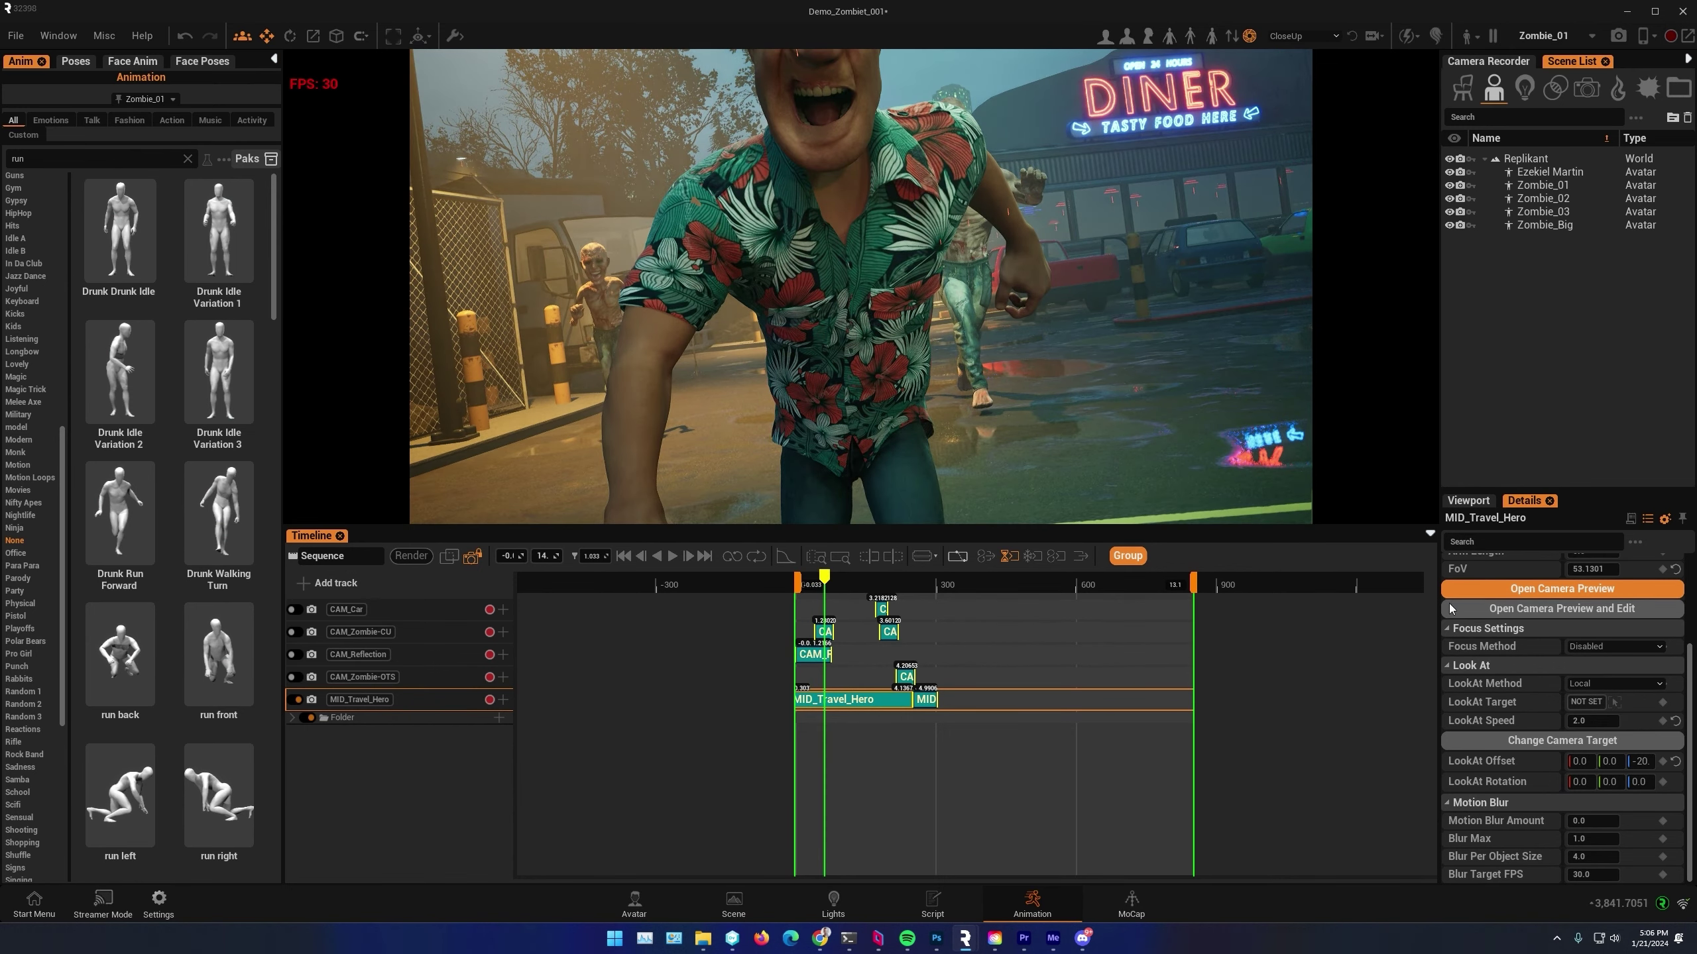
scroll(1545, 665, "up", 5)
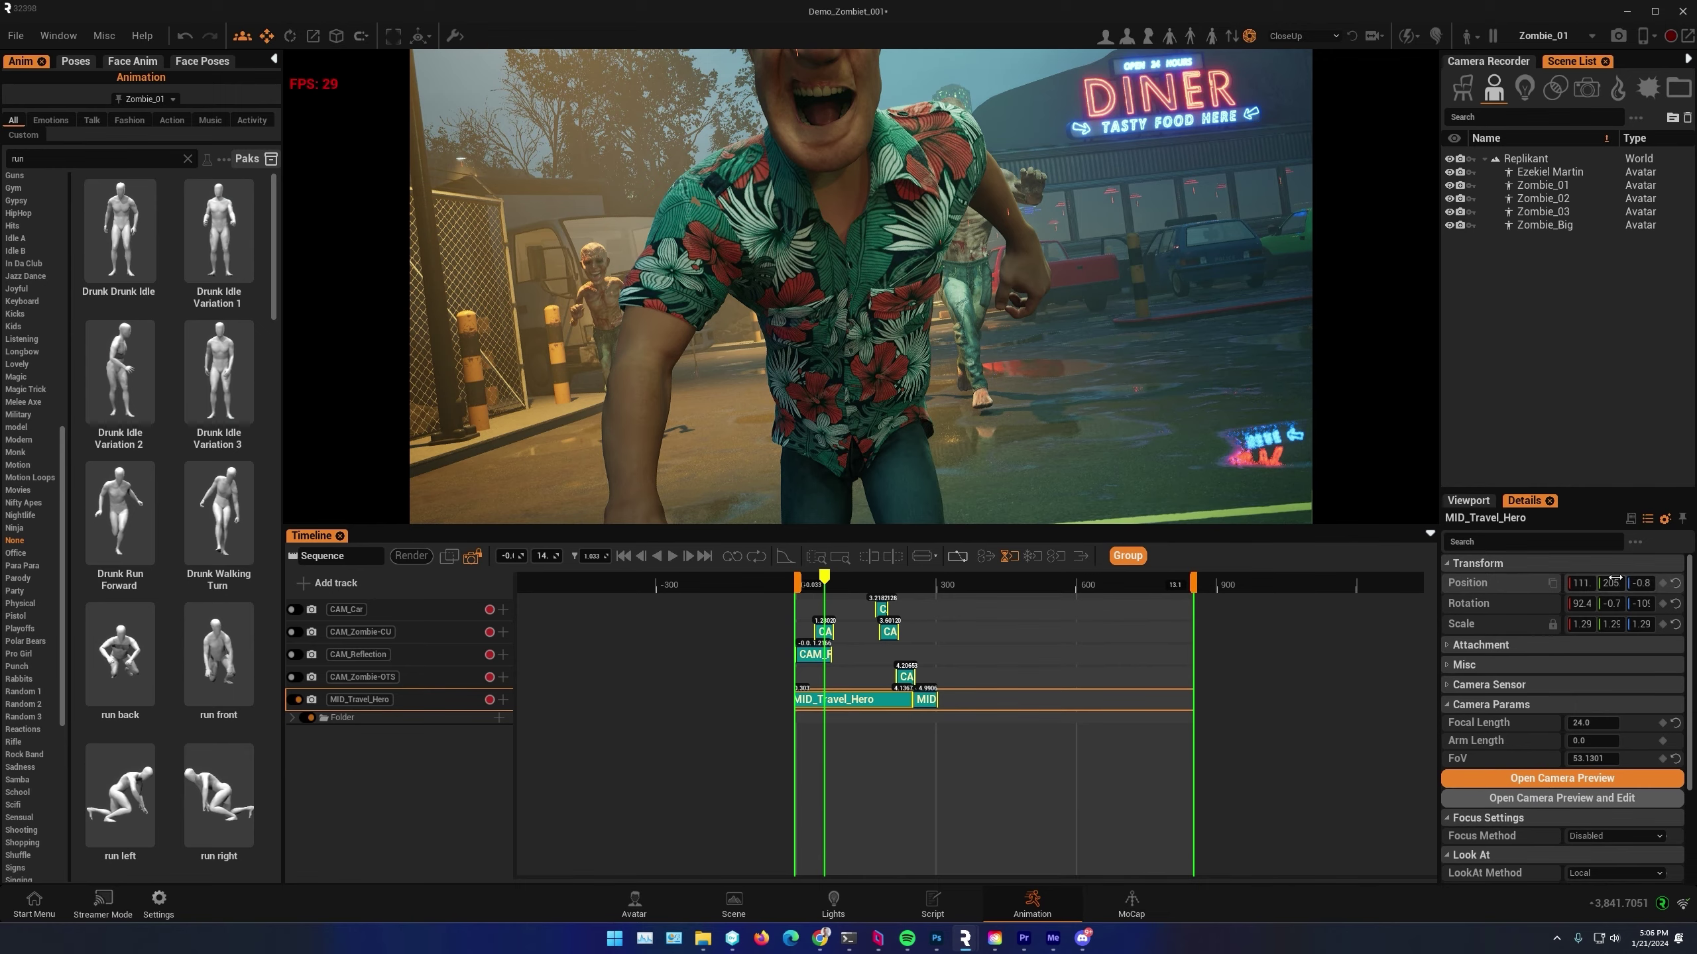
left_click_drag(1615, 582, 1608, 581)
Delete the short second clip on the MID_Travel_Hero track and scrub the early part of the sequence
left_click_drag(825, 579, 951, 586)
left_click(926, 703)
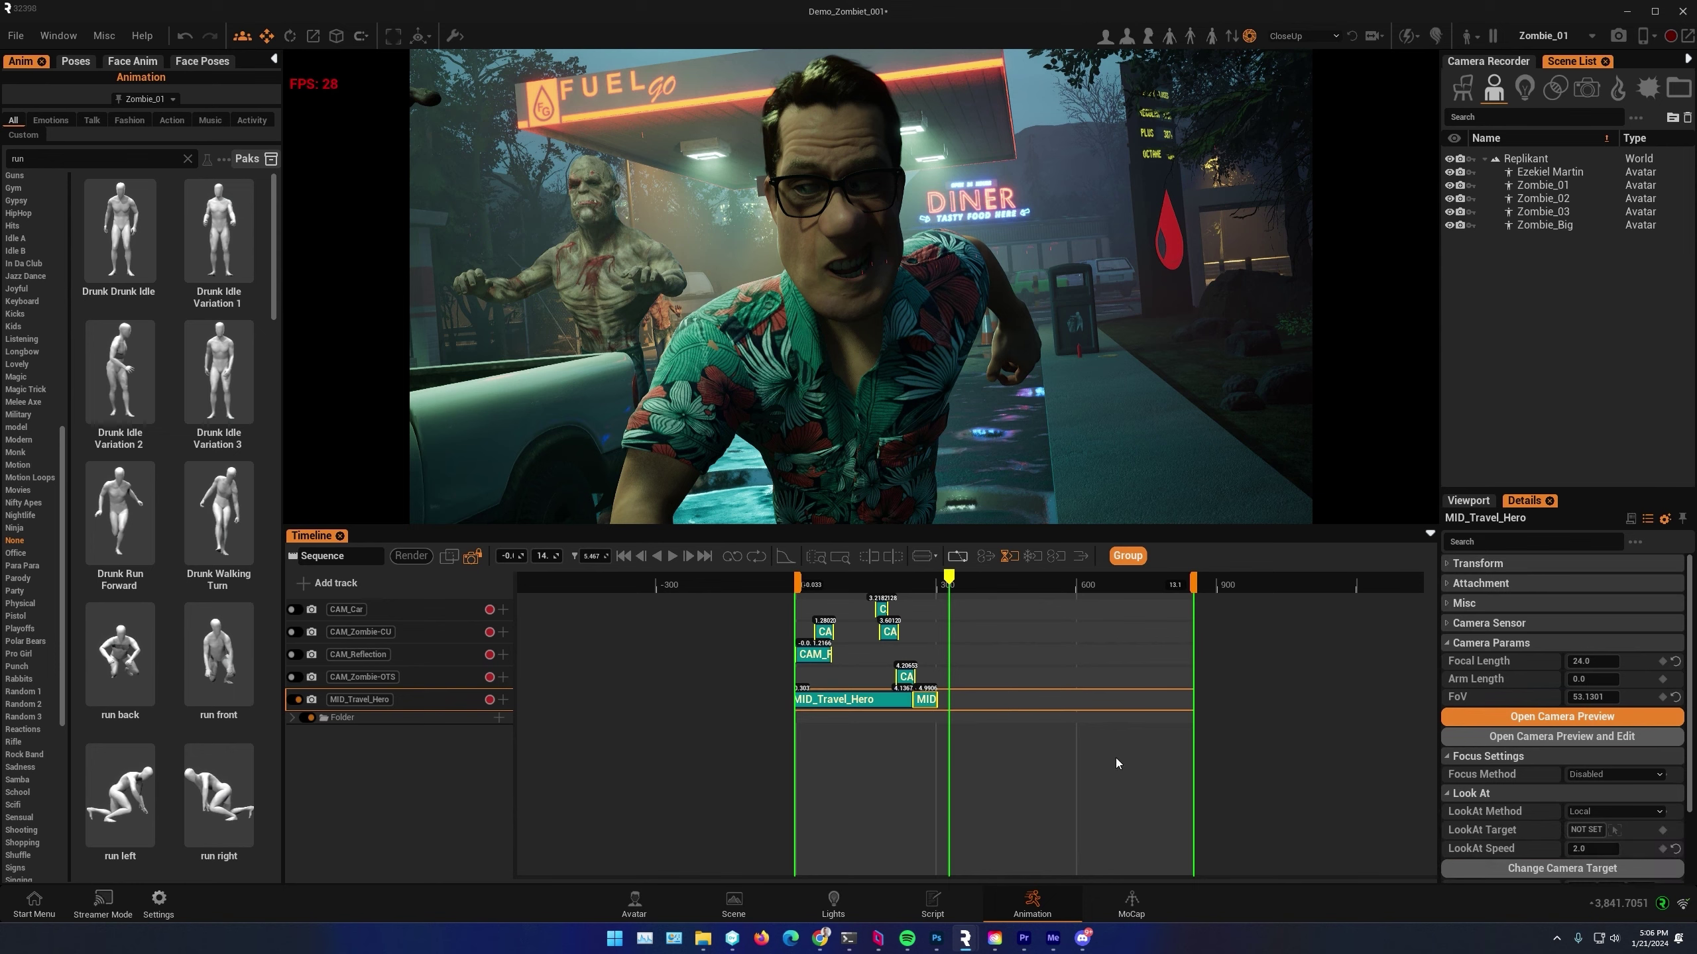
key("Delete")
mouse_move(828, 588)
left_mouse_down()
mouse_move(785, 583)
mouse_move(845, 582)
left_mouse_up()
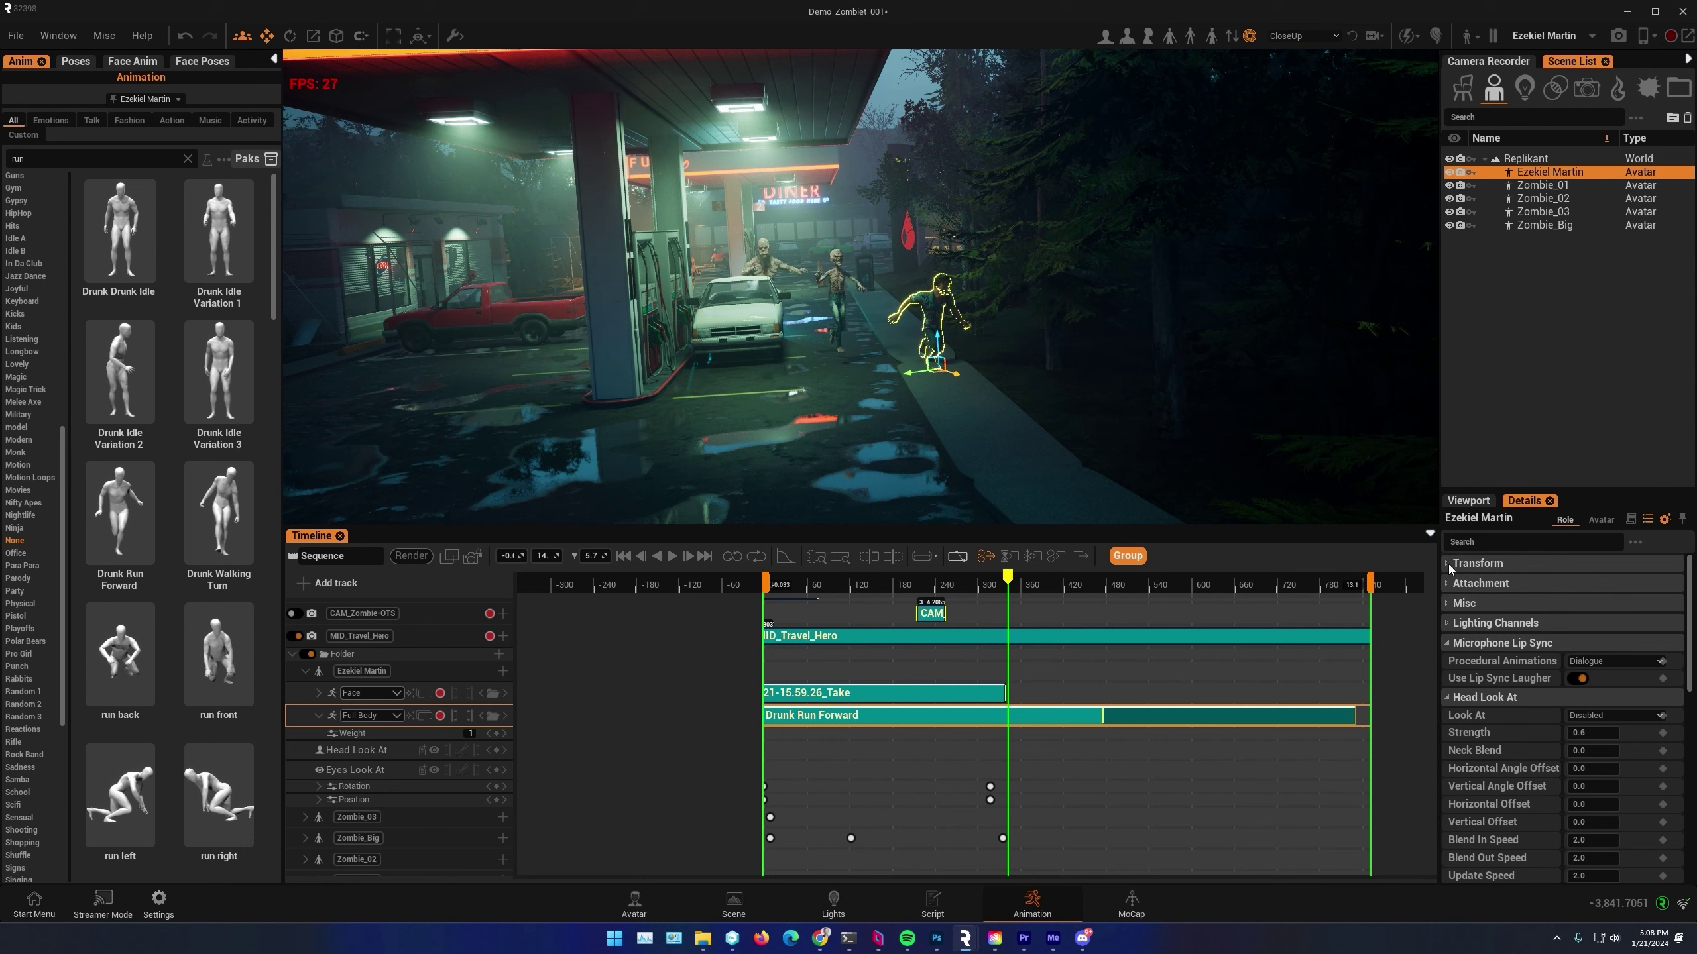
Key the cartoon man's position and rotation at about 5.7 seconds and scrub through the end of his run
left_click(1448, 564)
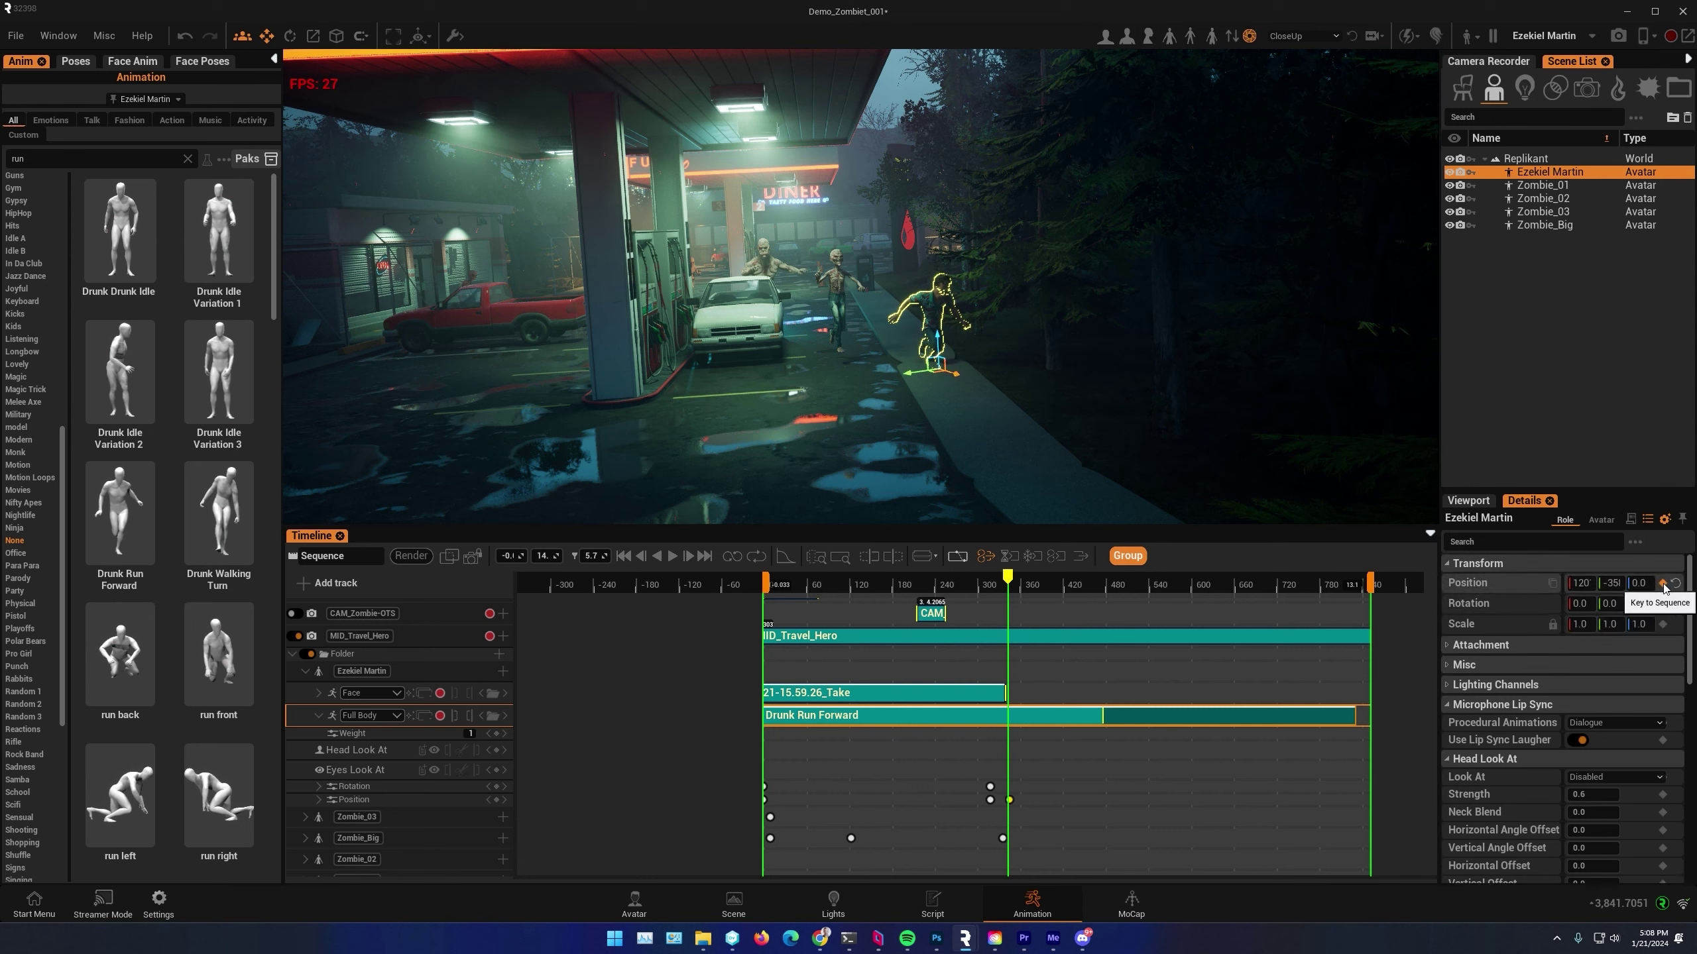
left_click_drag(1010, 579, 938, 576)
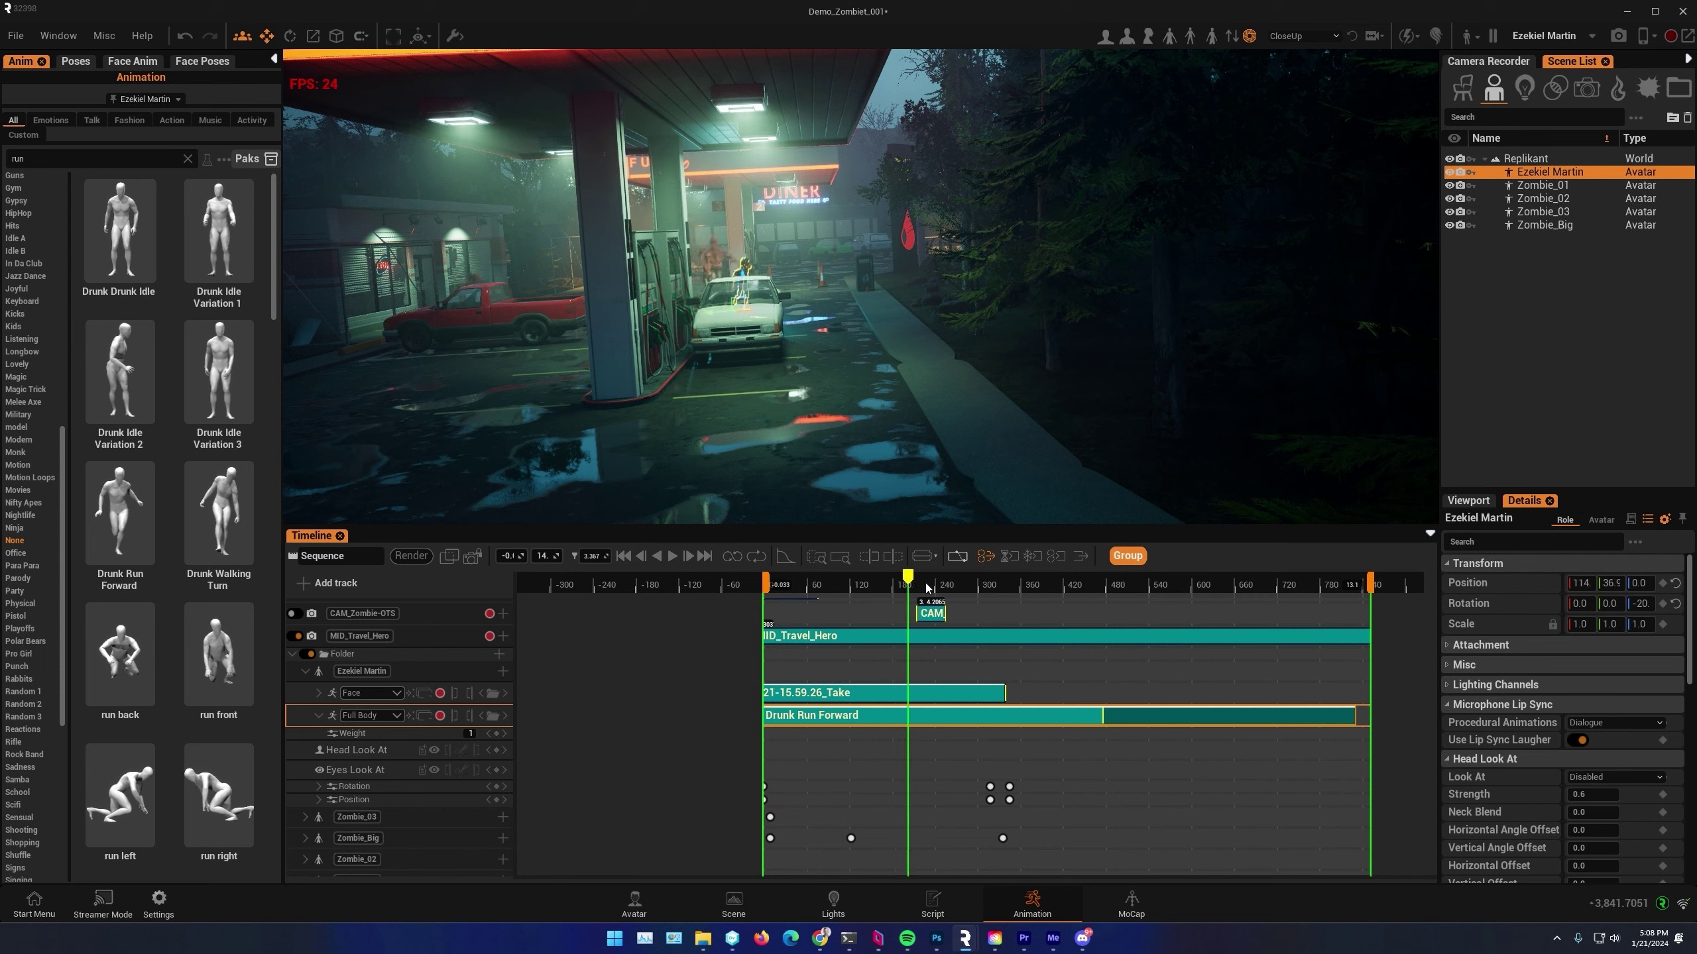
left_click_drag(972, 593, 1030, 594)
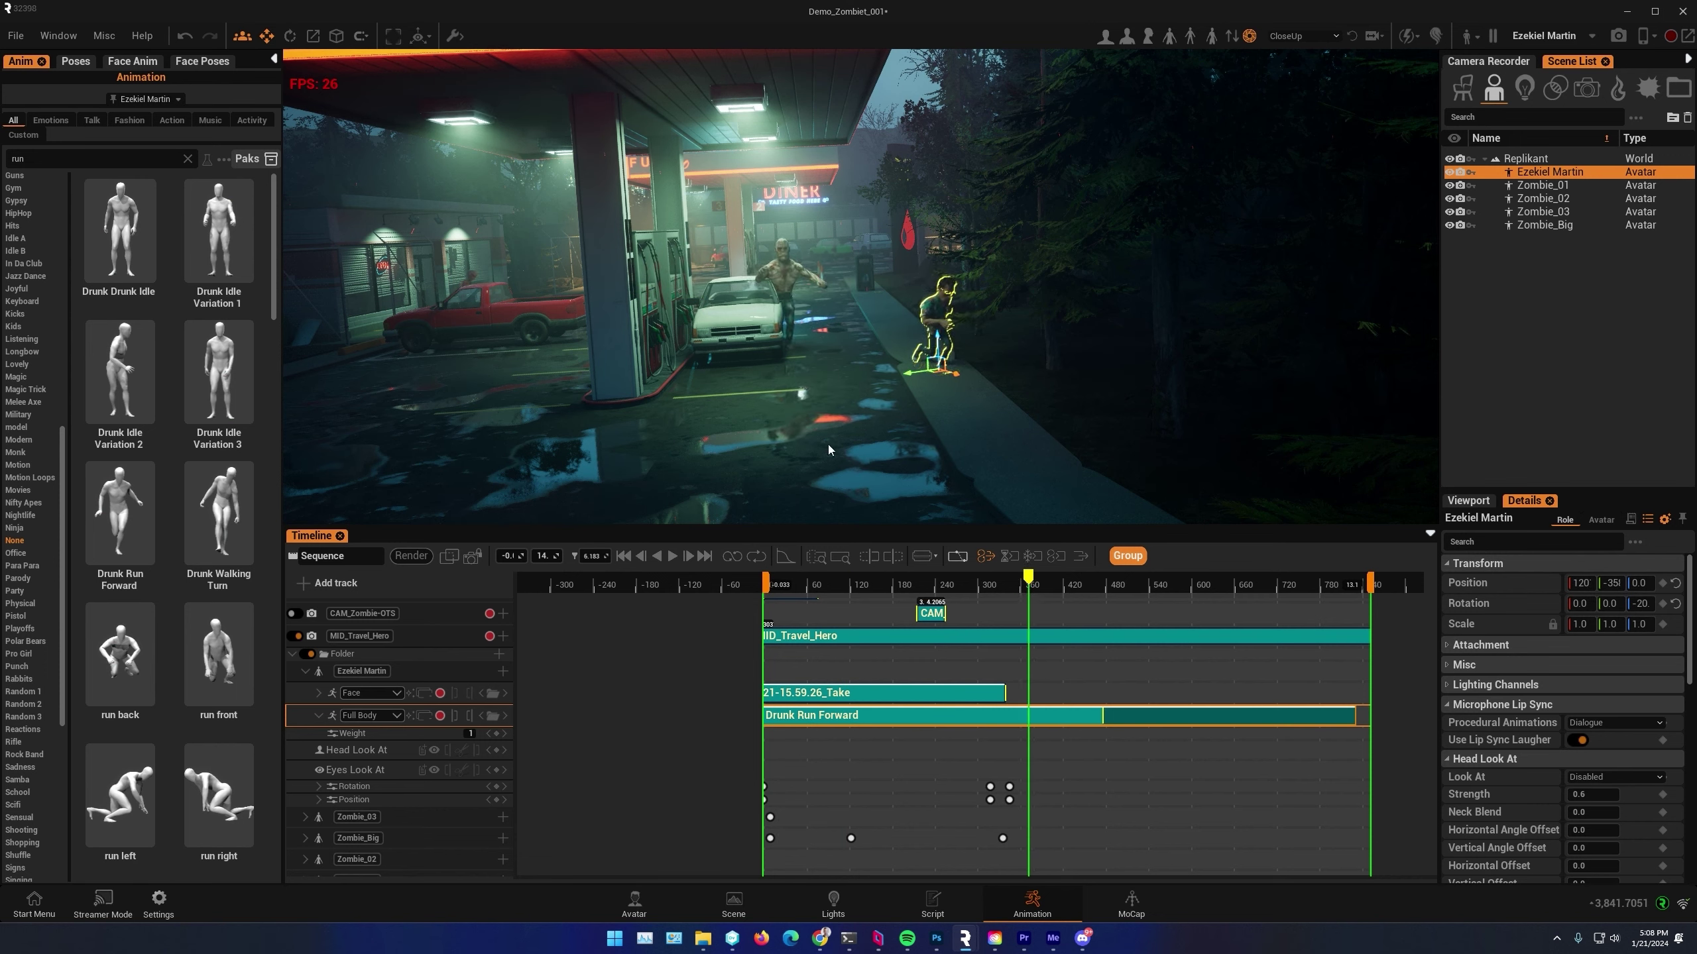
Move the white pickup beside the pumps slightly forward and play the chase from about 2.5 seconds
left_click(749, 326)
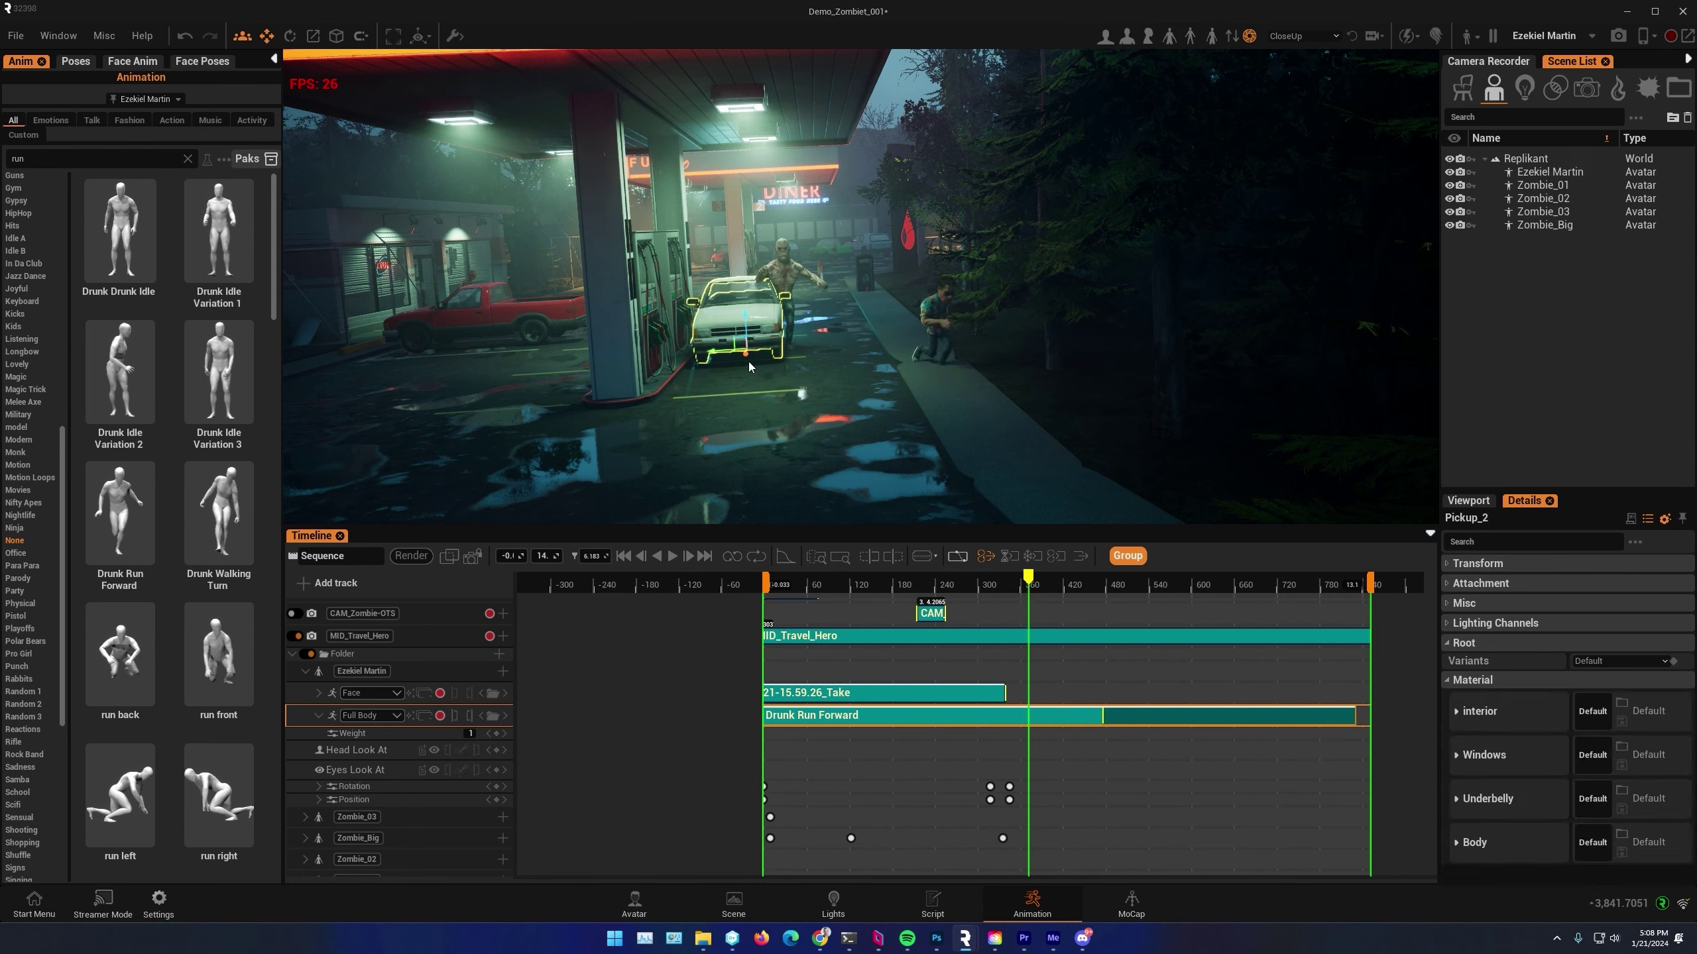
left_click_drag(748, 362, 738, 378)
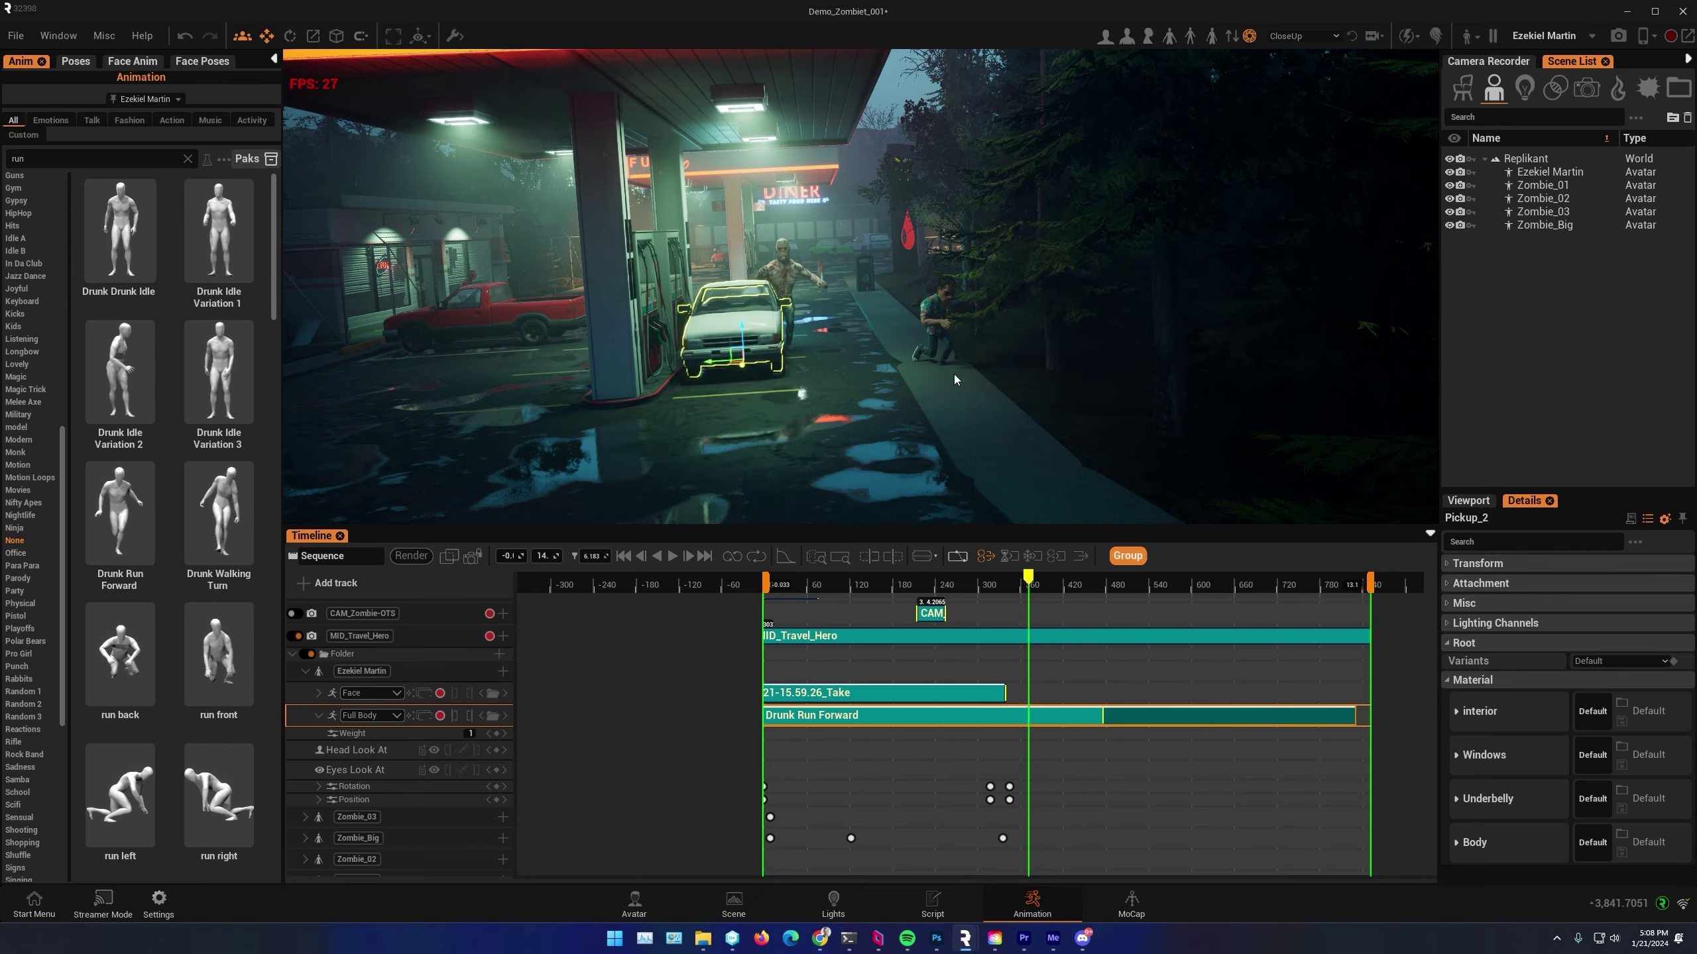
left_click(856, 576)
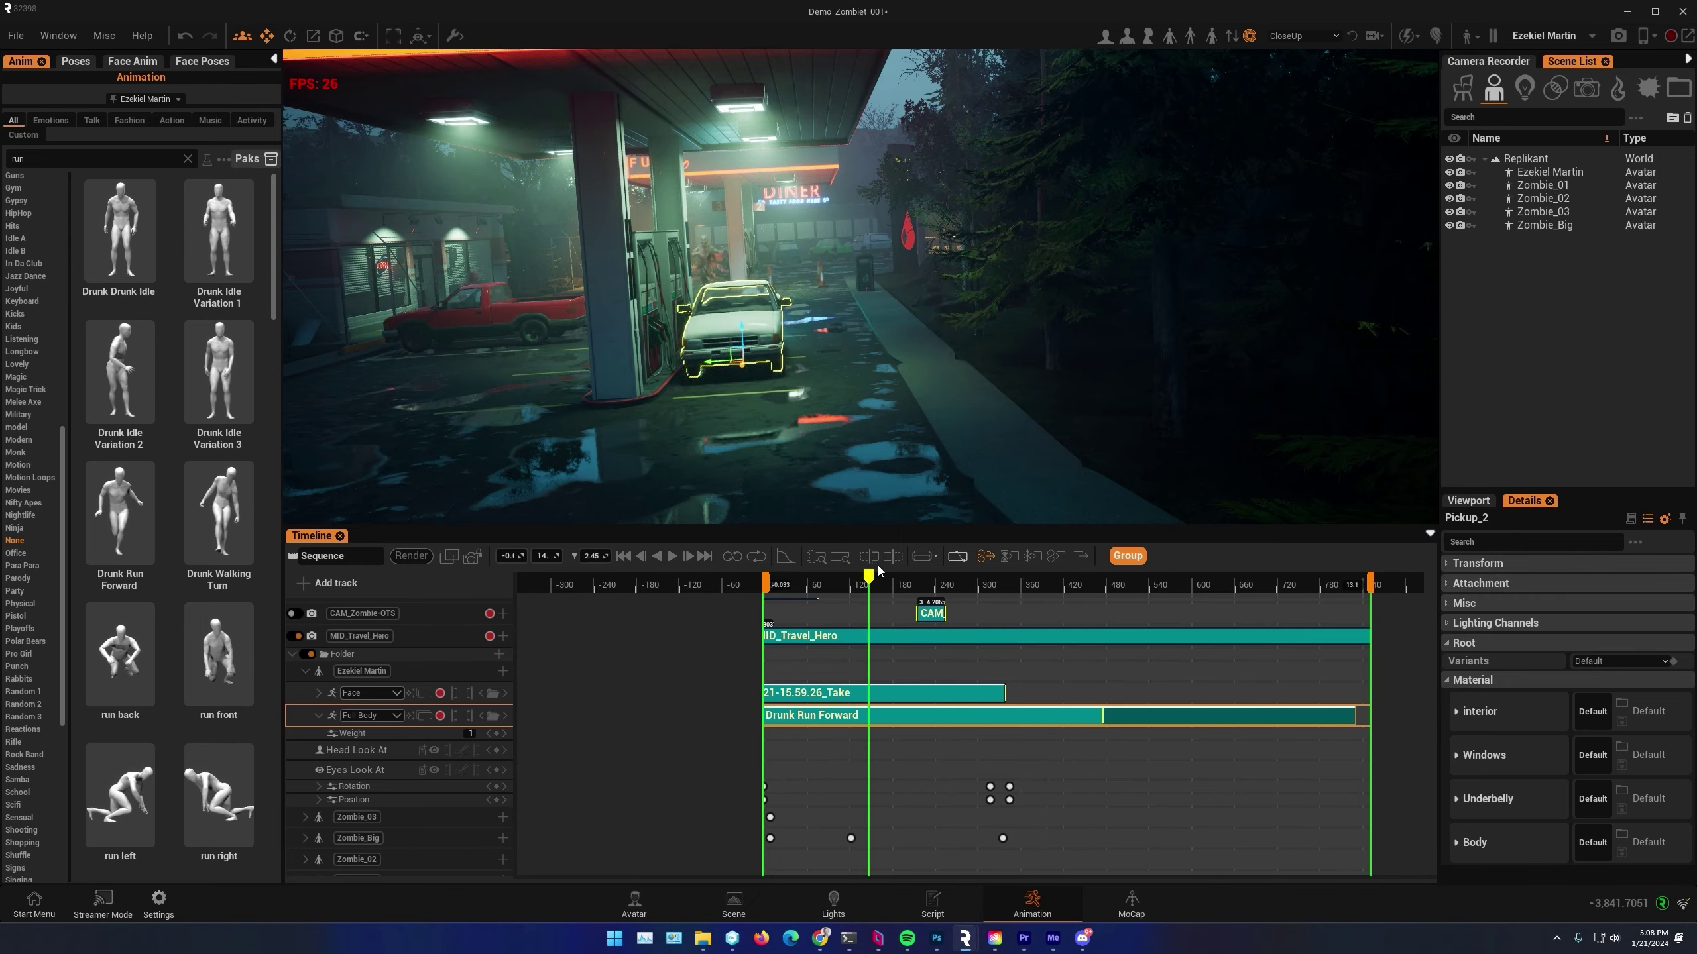
left_click(673, 557)
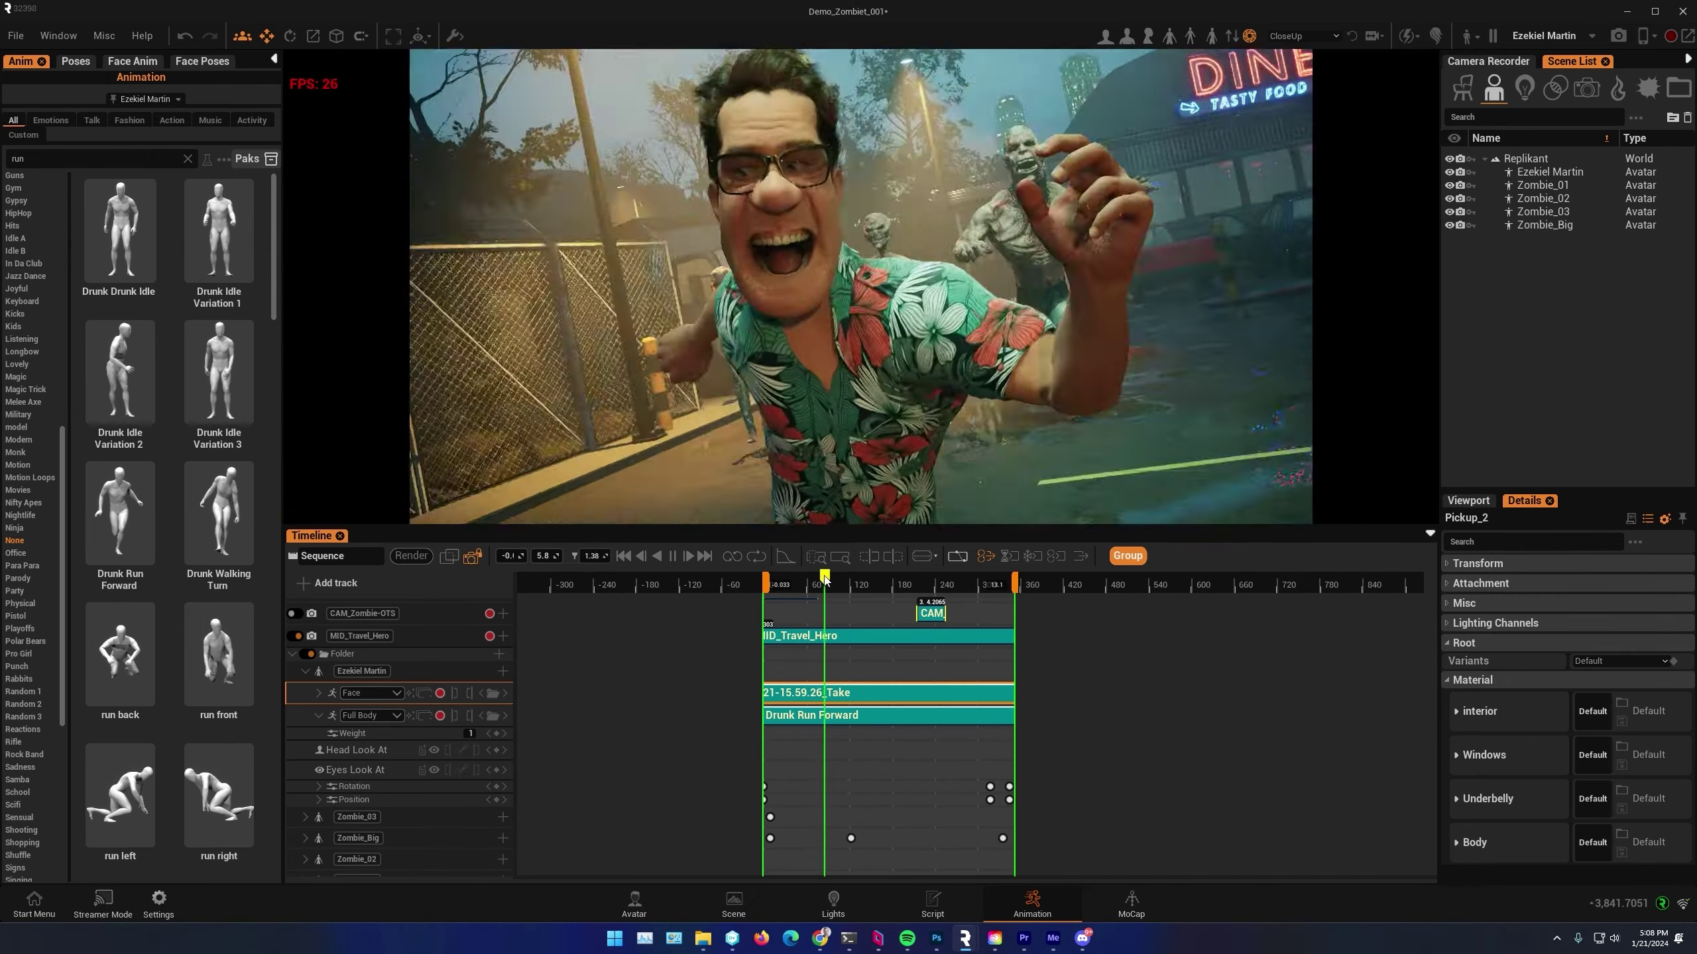
Scrub to about 4.1 seconds and enable the CAM_Zombie-OTS camera track
left_click_drag(831, 582, 937, 594)
scroll(411, 652, "up", 2)
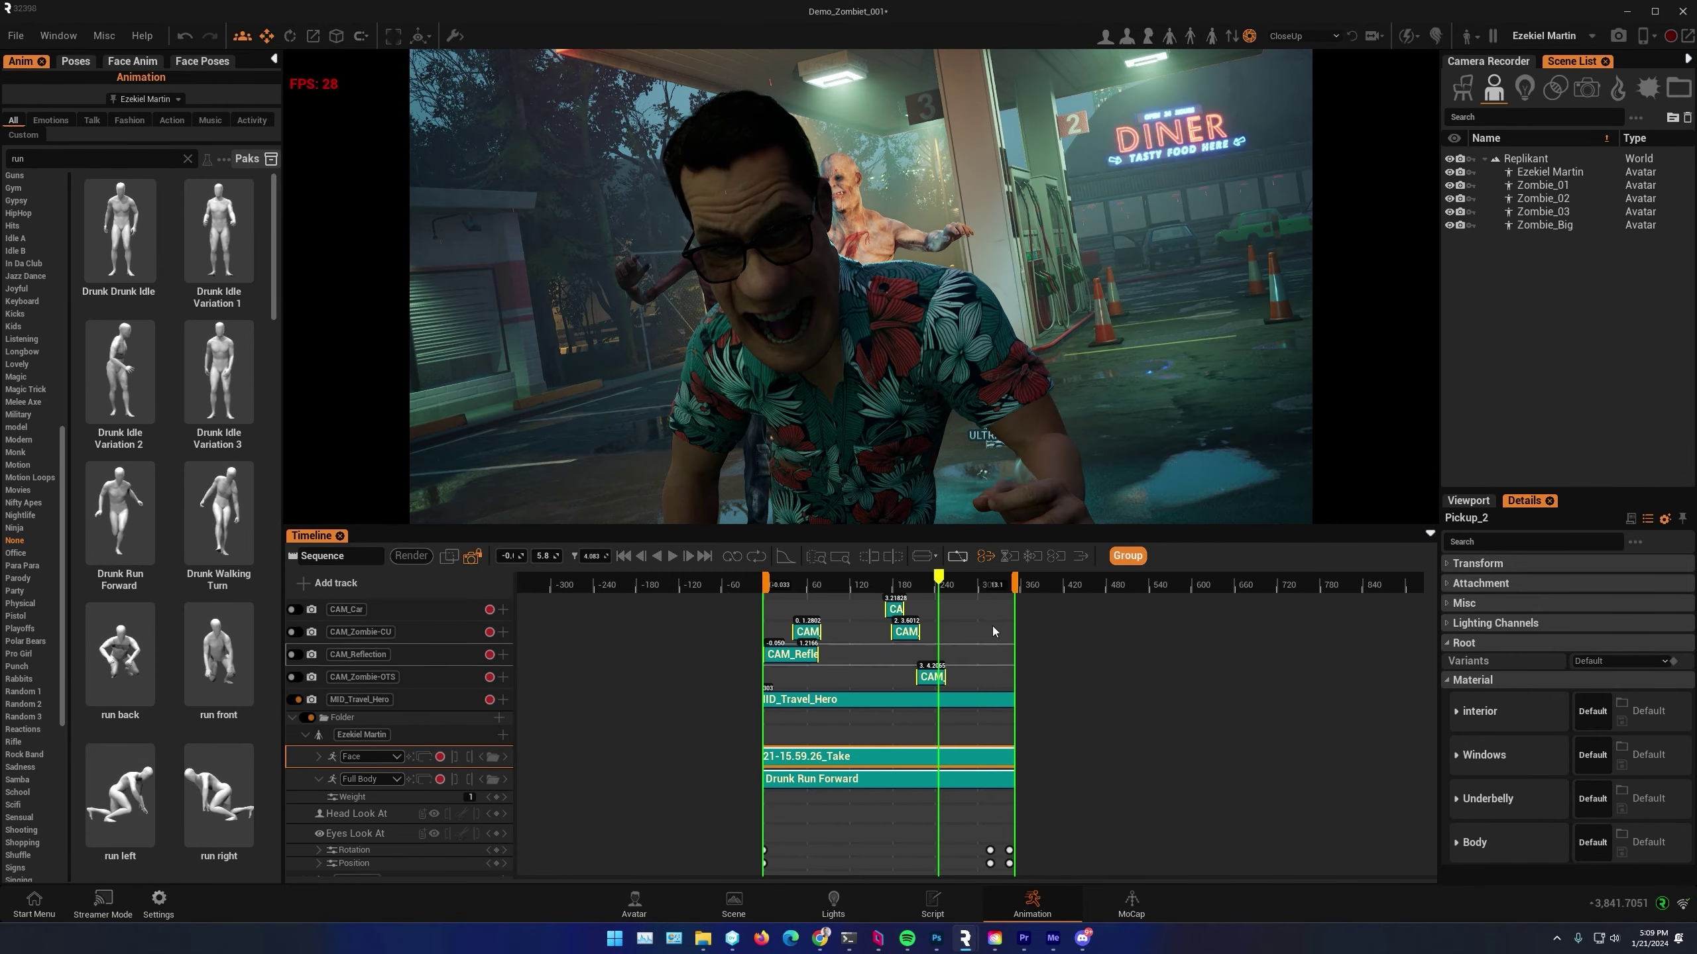
left_click(932, 678)
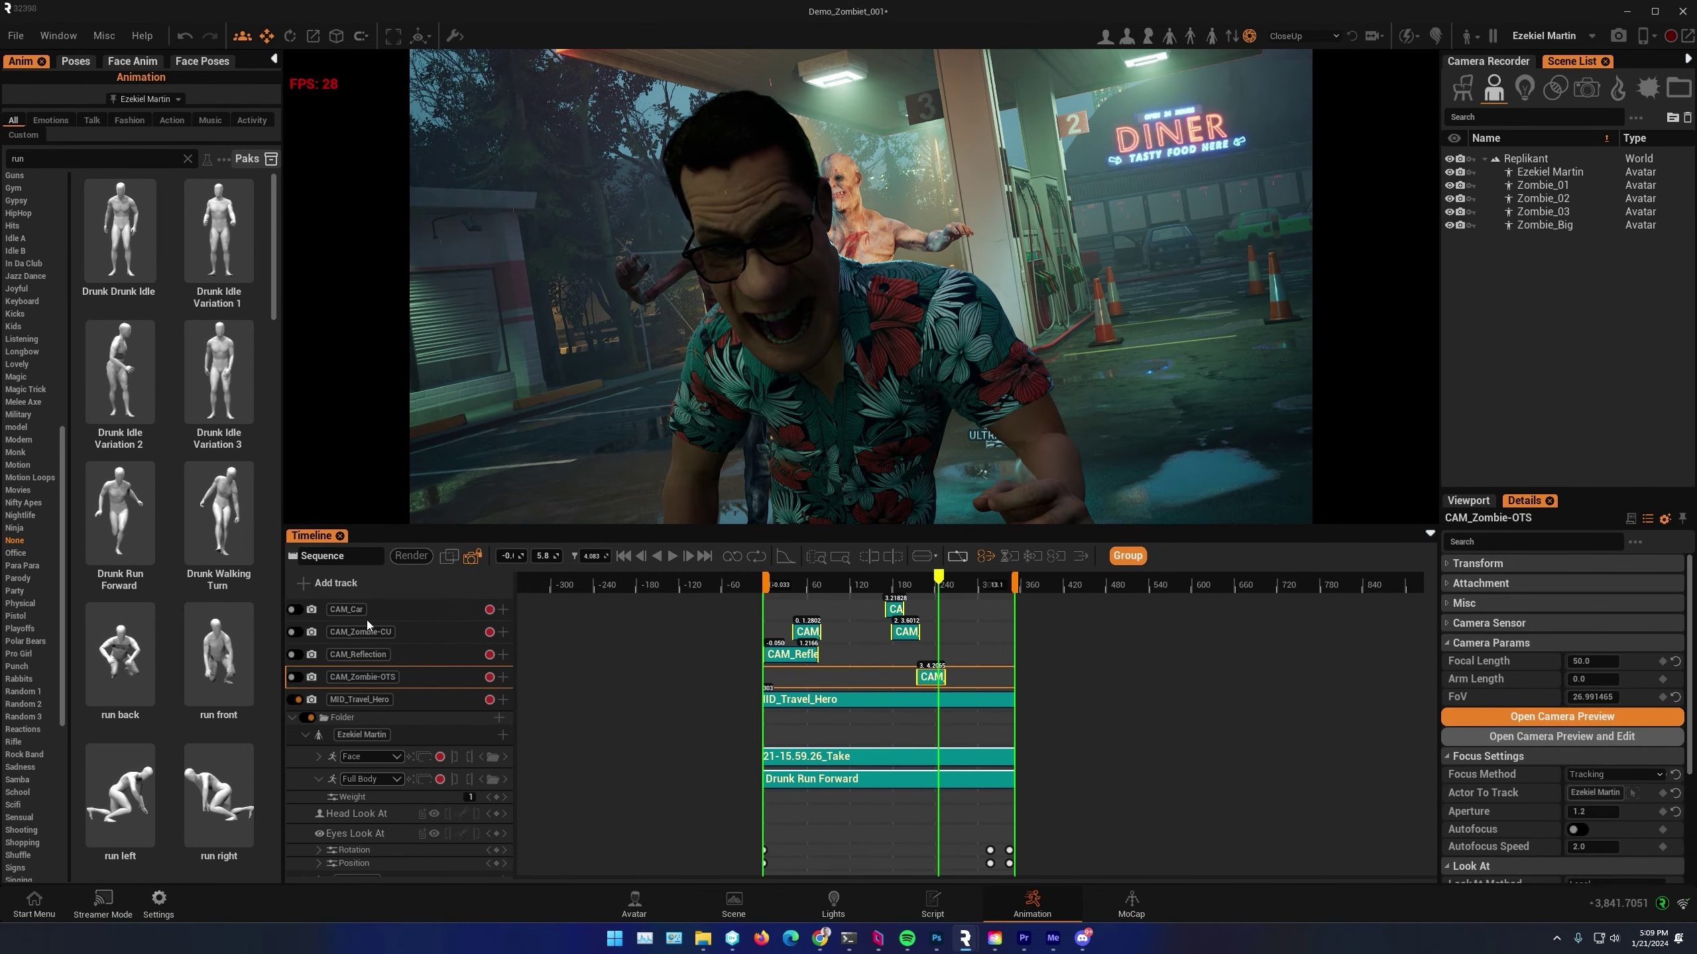
left_click(293, 678)
Extend the start of the CAM_Zombie-OTS clip back to about 0.7 seconds and play through the camera cut
left_click_drag(945, 585, 827, 585)
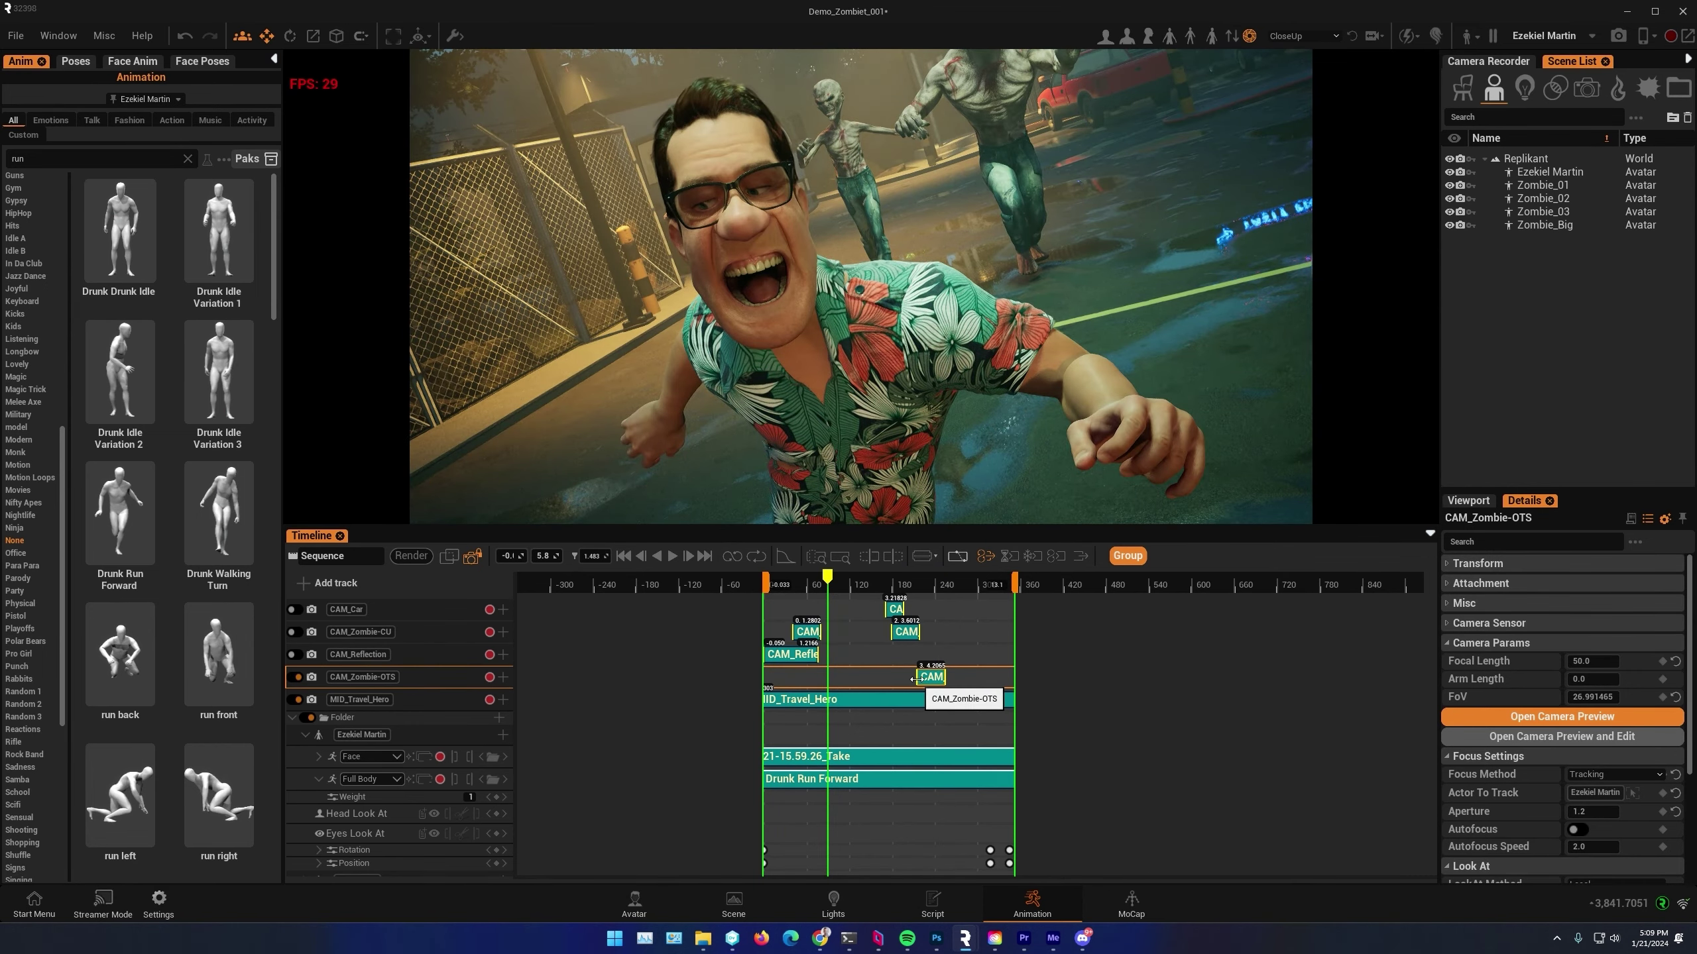
left_click_drag(829, 587, 786, 605)
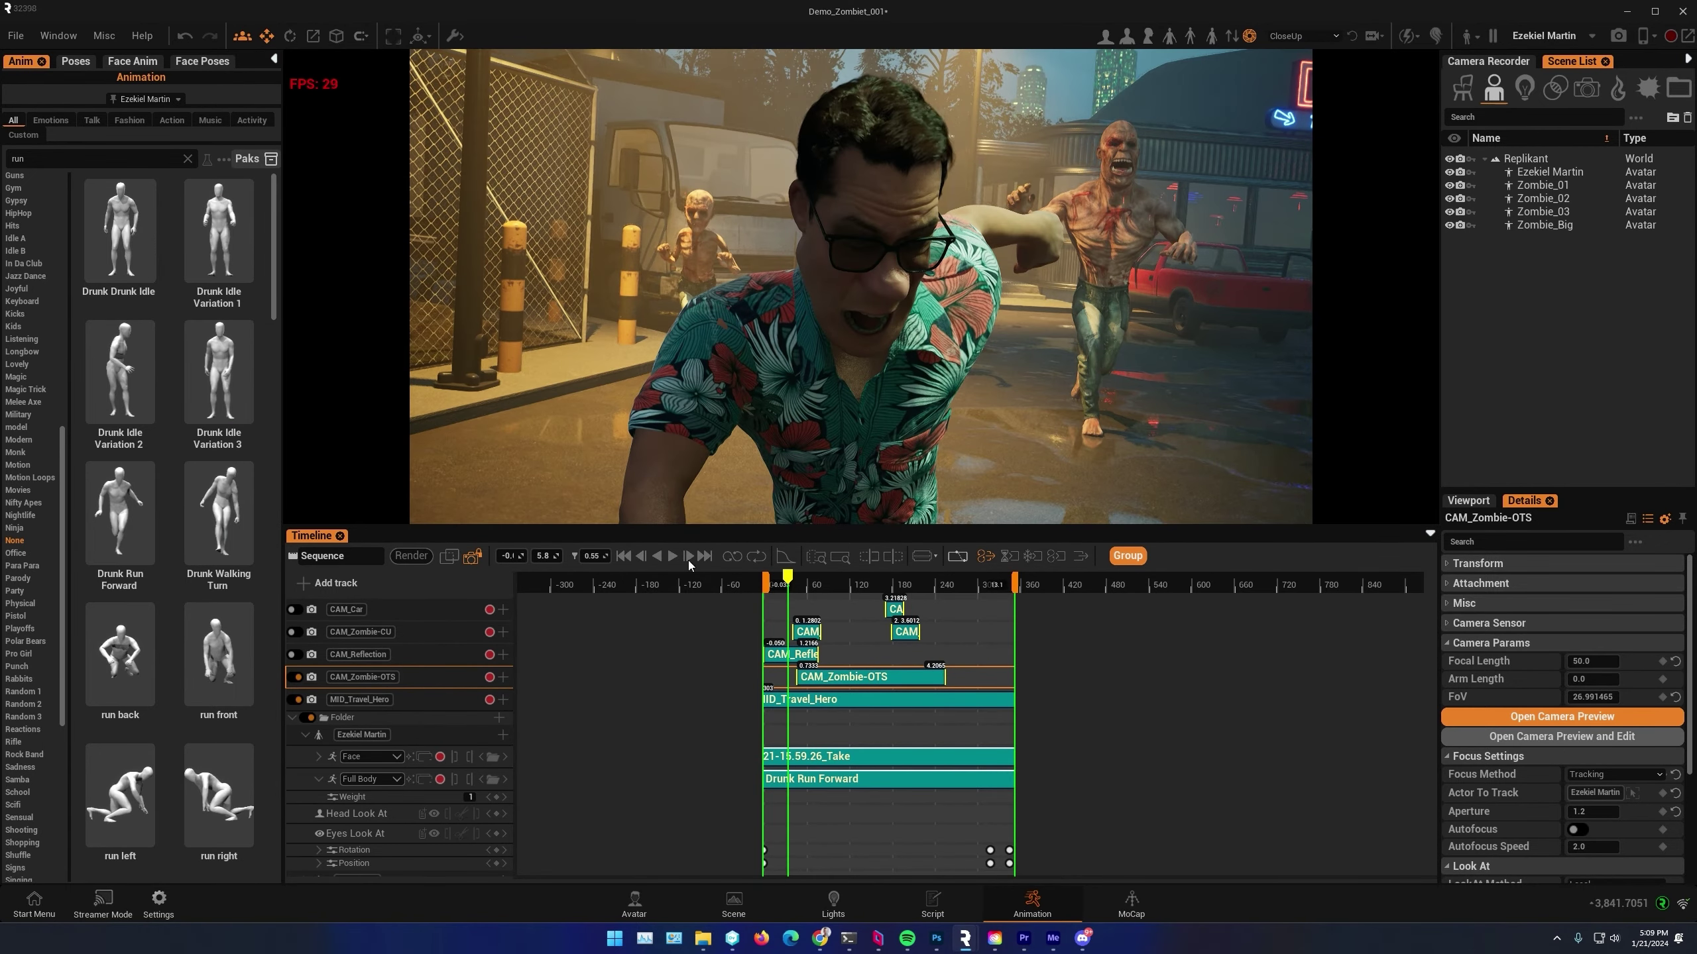
left_click(672, 556)
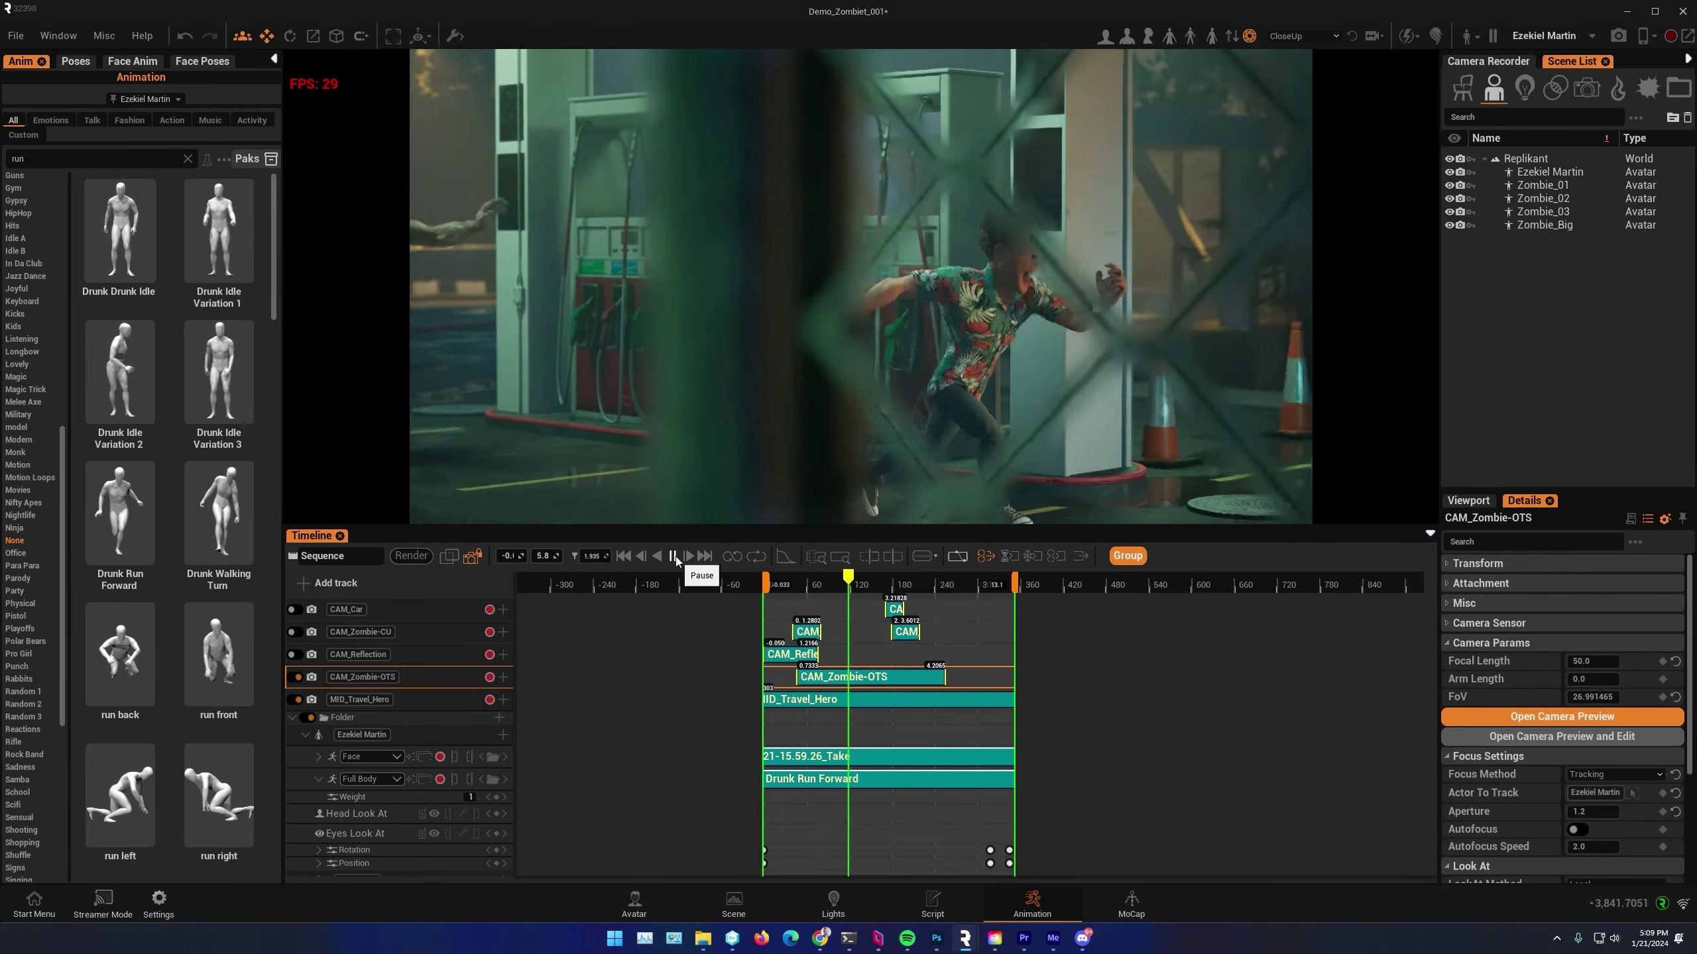
left_click(673, 556)
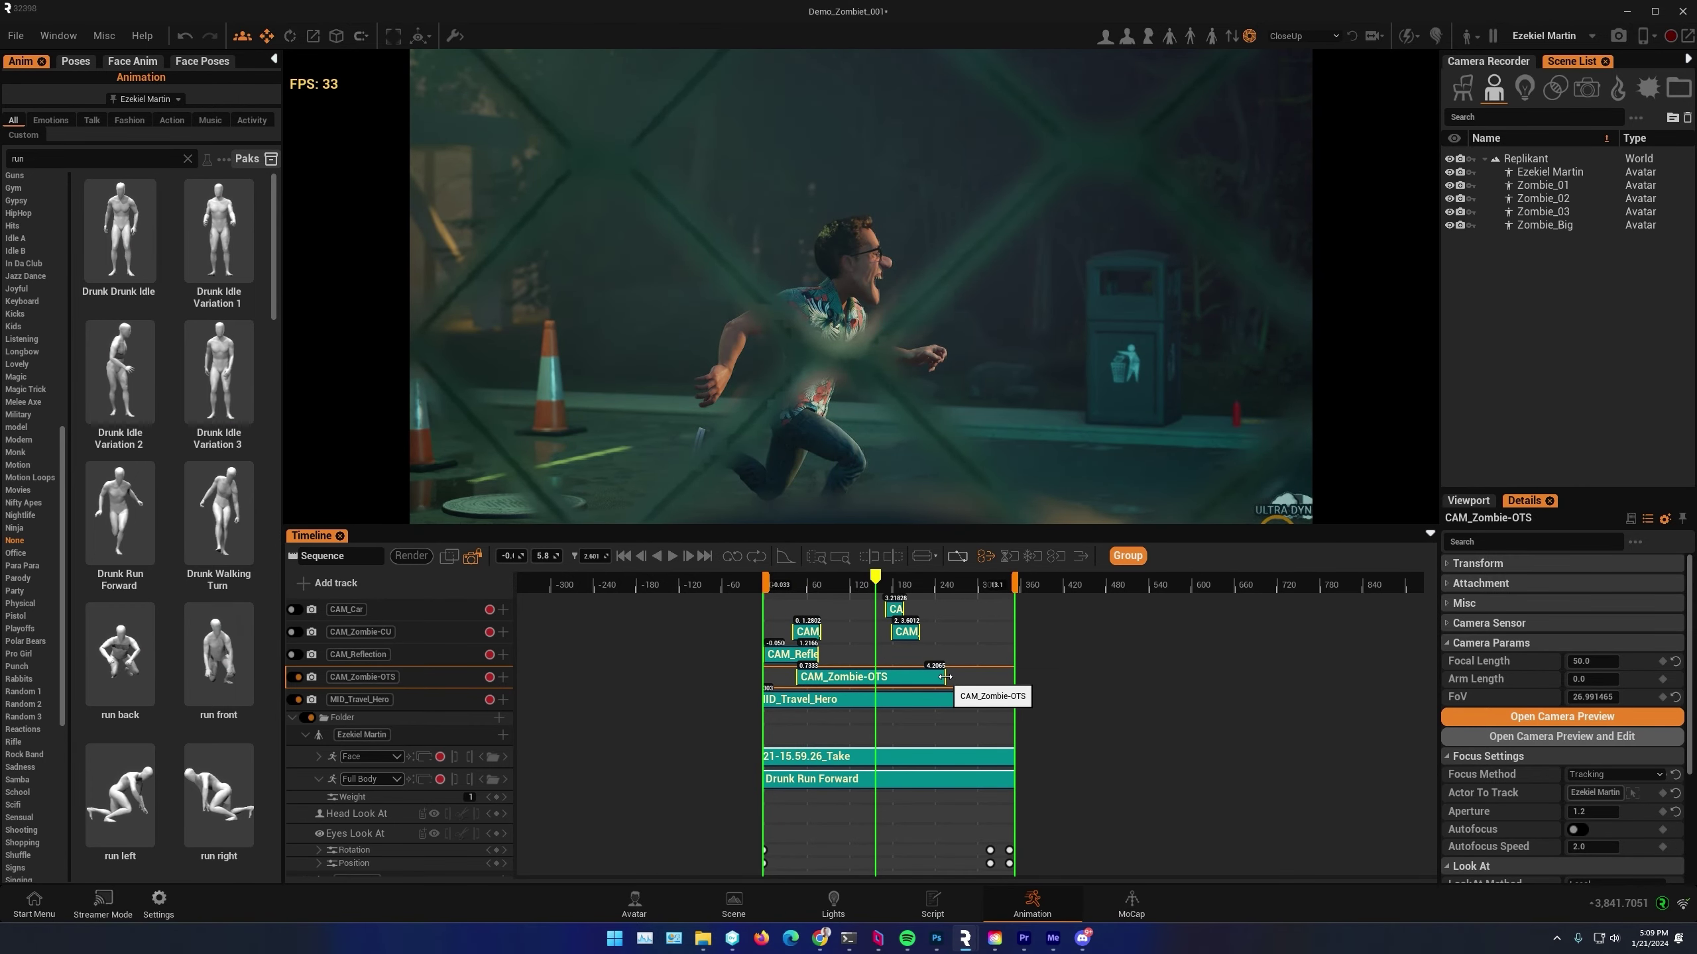
Trim the CAM_Zombie-OTS clip's end to about 2.6 seconds, enable the CAM_Reflection track and scrub through the cuts
left_click_drag(870, 585, 783, 586)
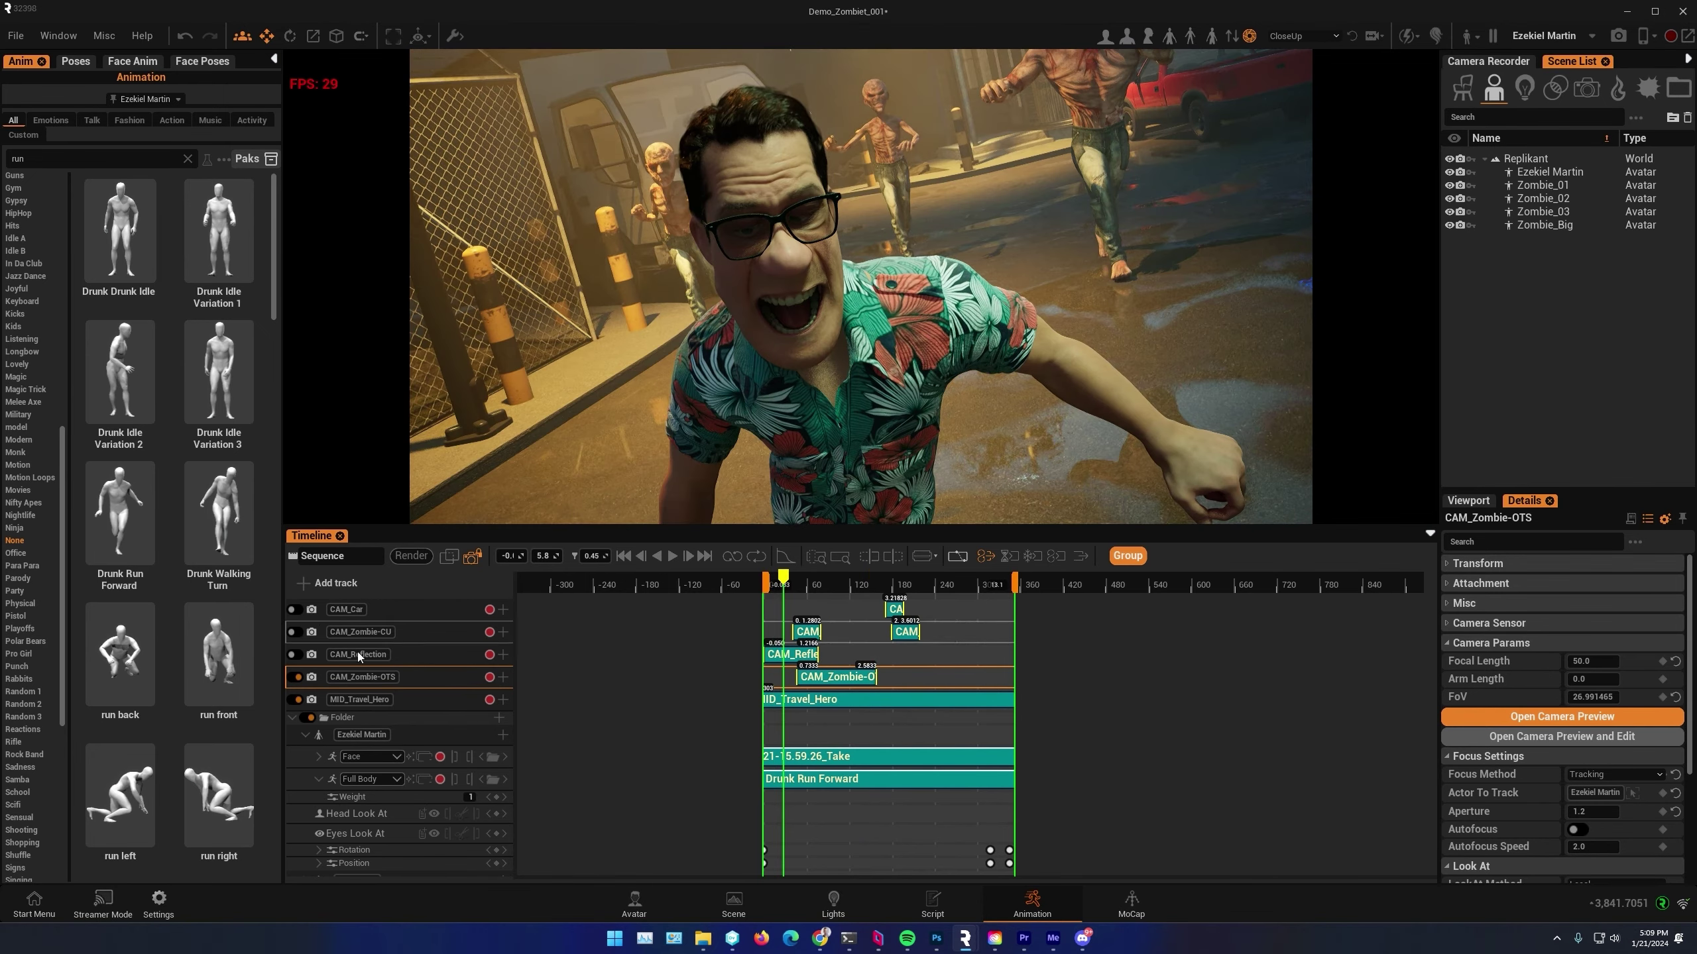
left_click(294, 654)
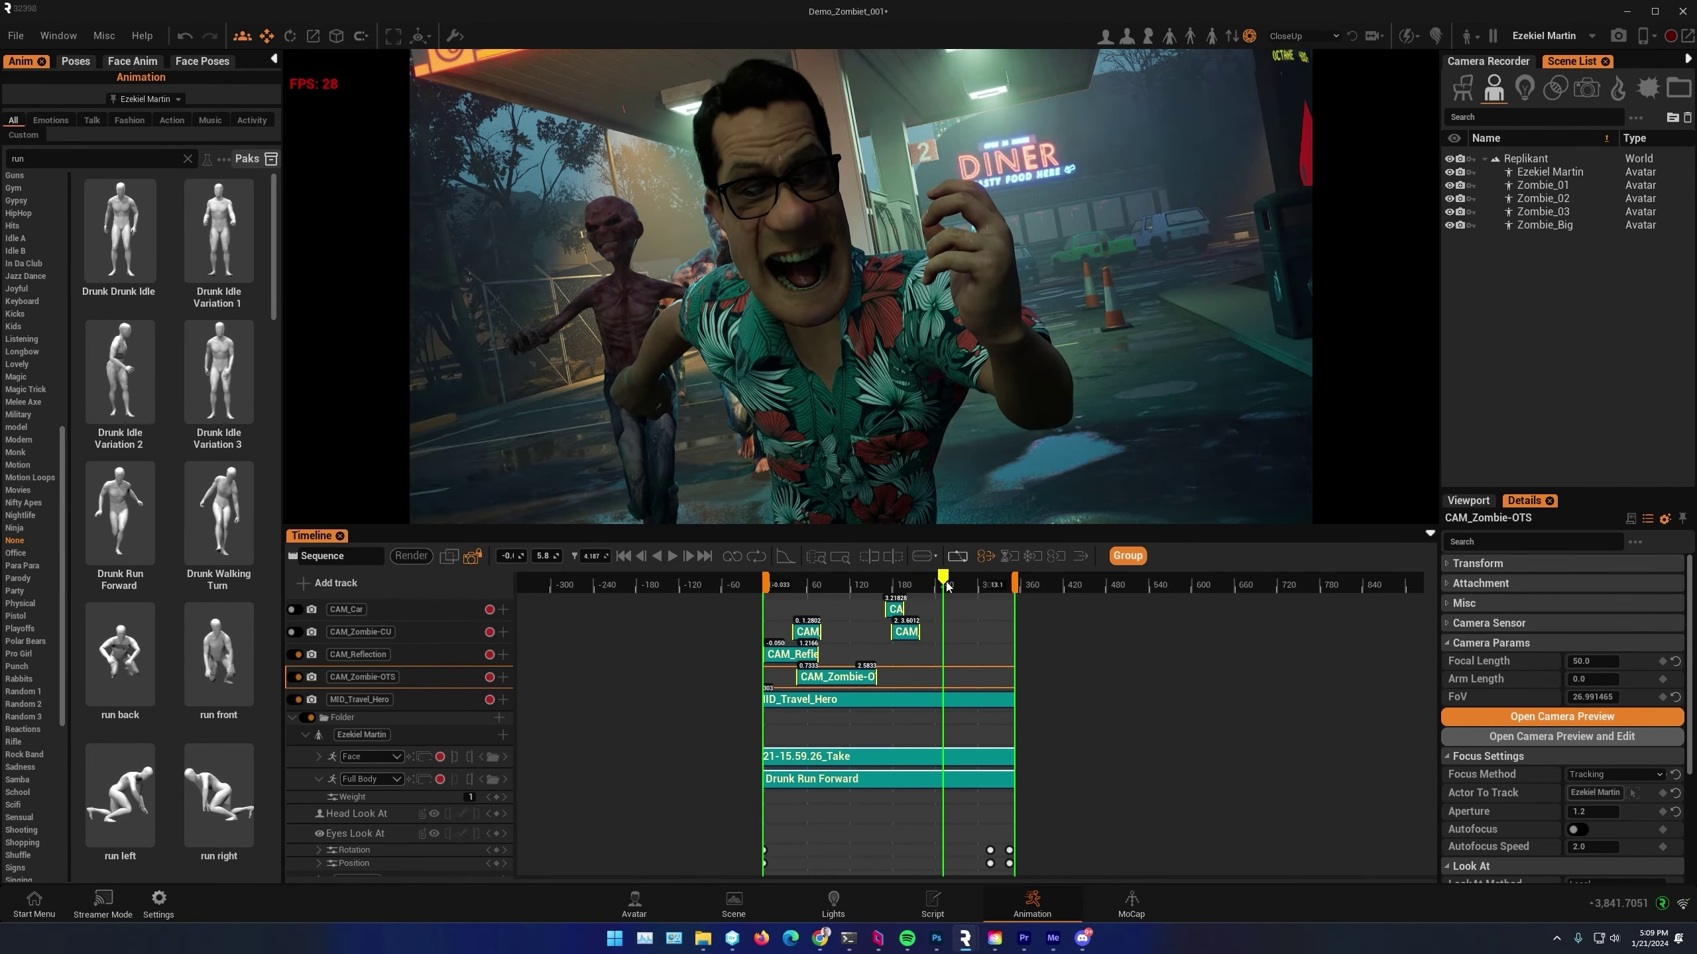
left_click_drag(861, 588, 801, 602)
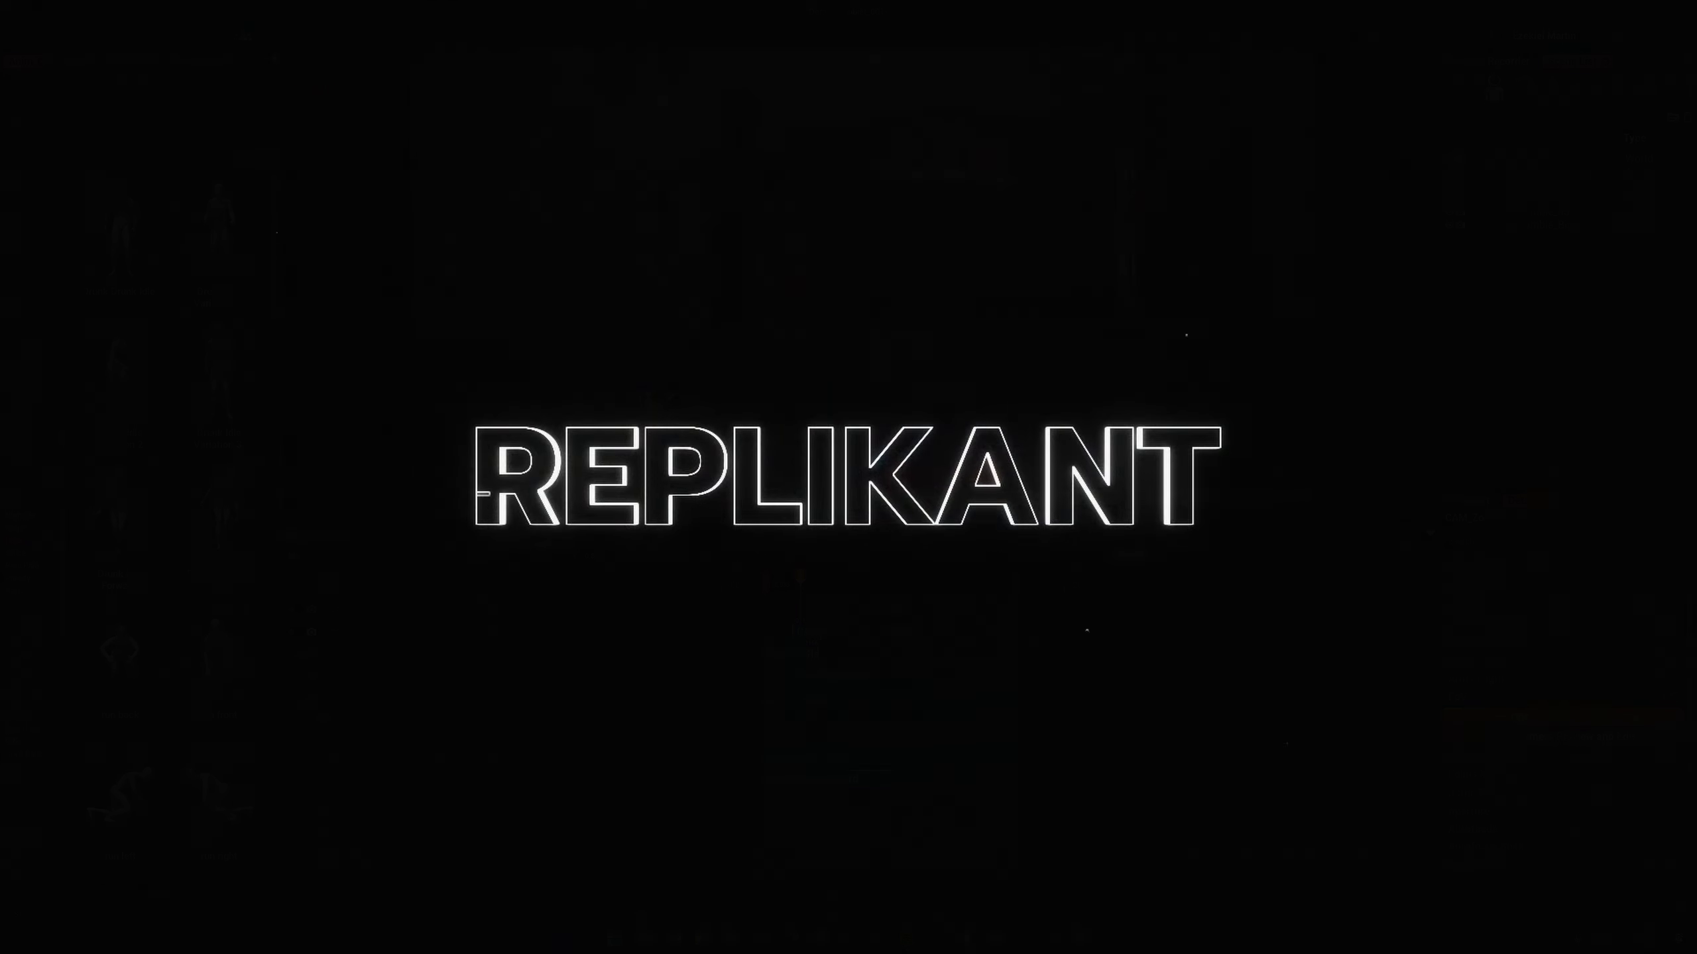